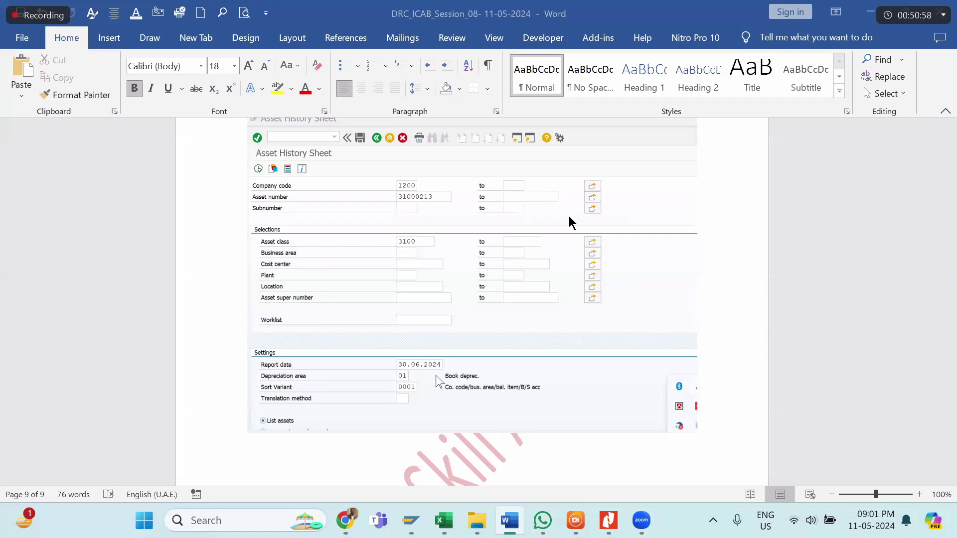
# Step: Switch to SAP and run the Asset History Sheet for asset 31000213 in company code 1200 with report date 30.06.2024
pyautogui.scroll(-3, 436, 374)
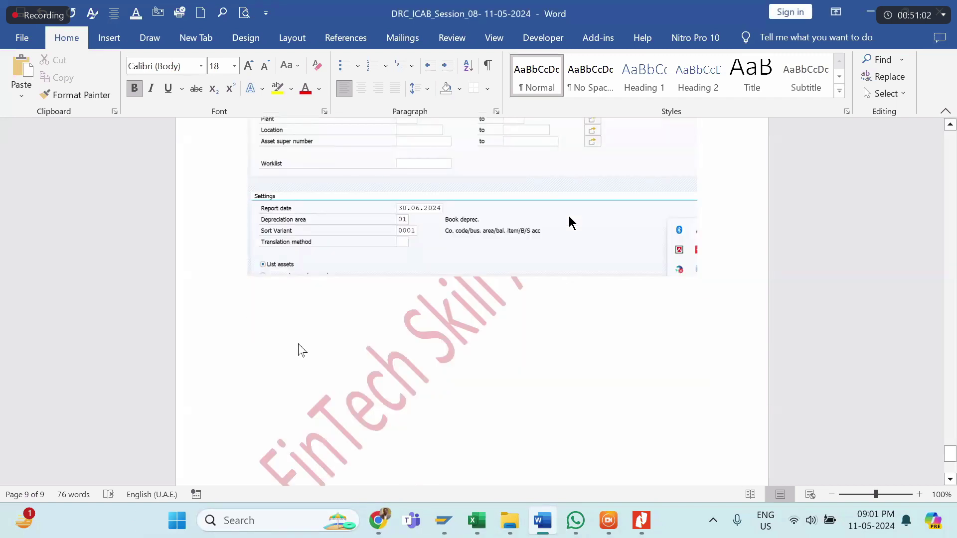
pyautogui.hotkey('alt', 'Tab')
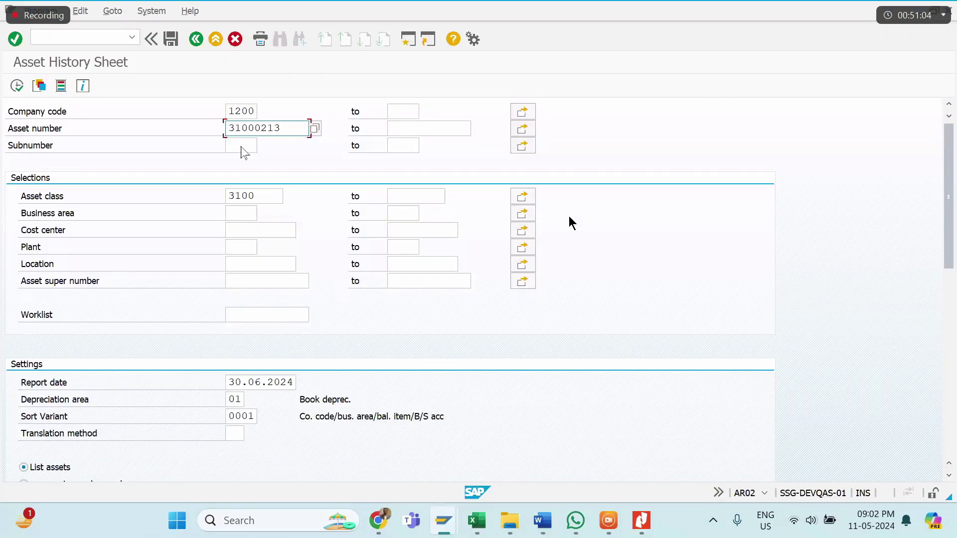
pyautogui.press('Tab')
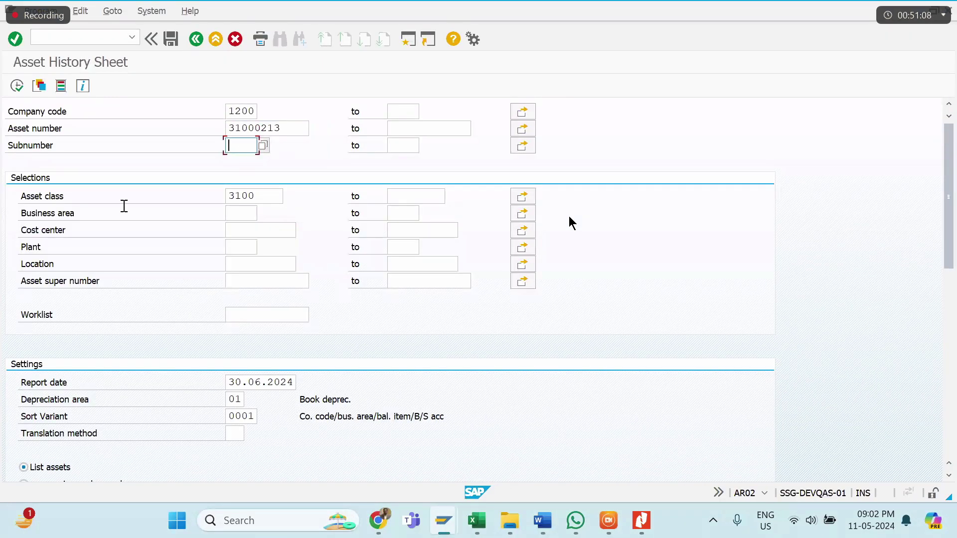
pyautogui.click(17, 87)
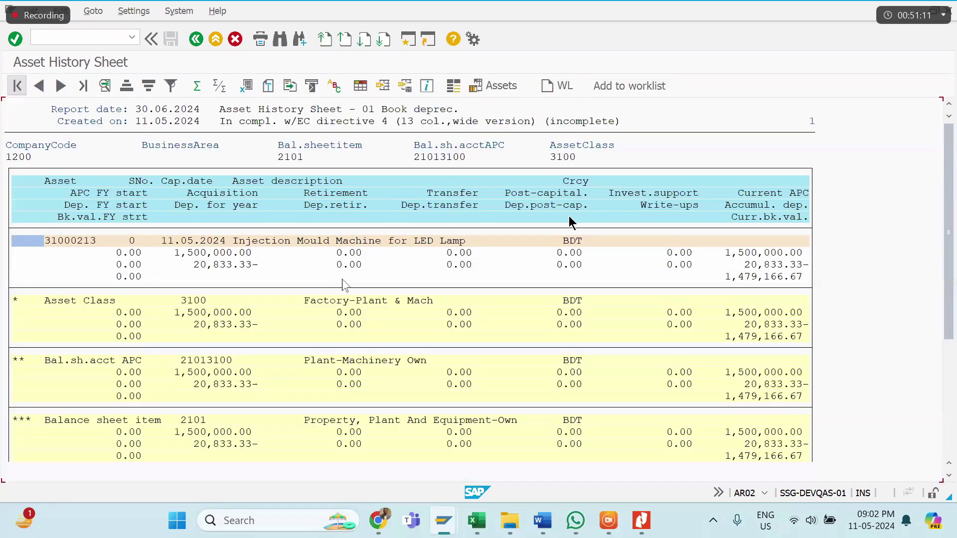
# Step: Review the report's totals and apply the first listed layout described as SSGL-FIXED ASSETS STD LAYOUT
pyautogui.scroll(-3, 376, 366)
pyautogui.scroll(3, 376, 366)
pyautogui.scroll(-4, 605, 313)
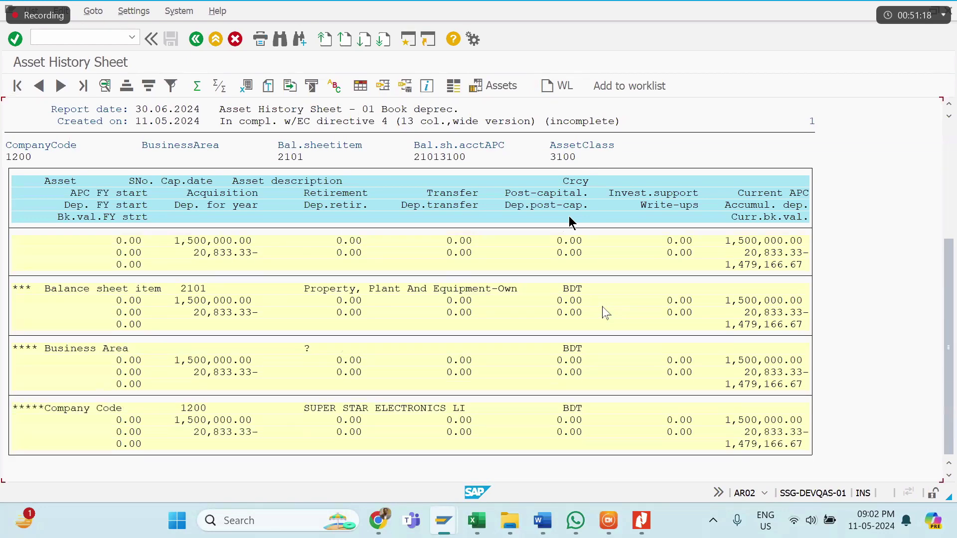
pyautogui.scroll(4, 603, 312)
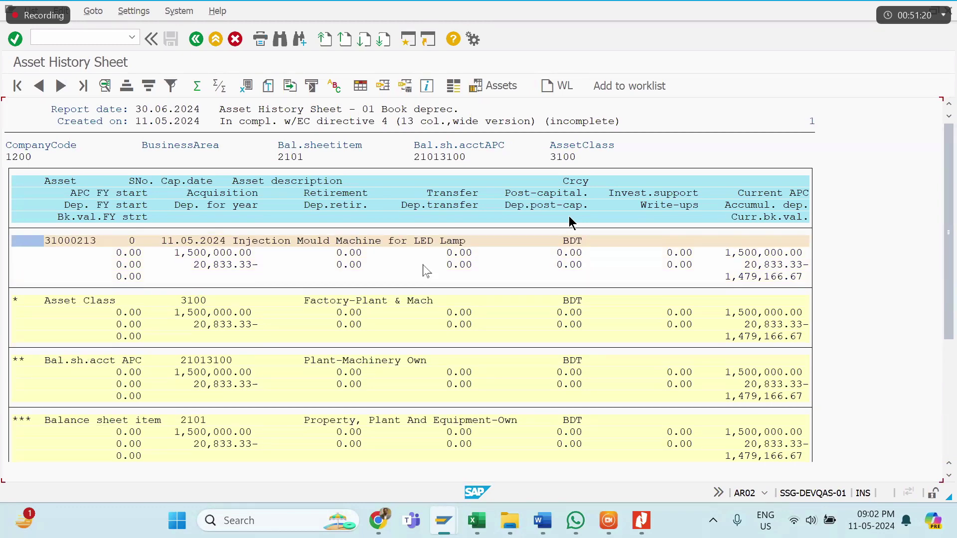
pyautogui.click(383, 87)
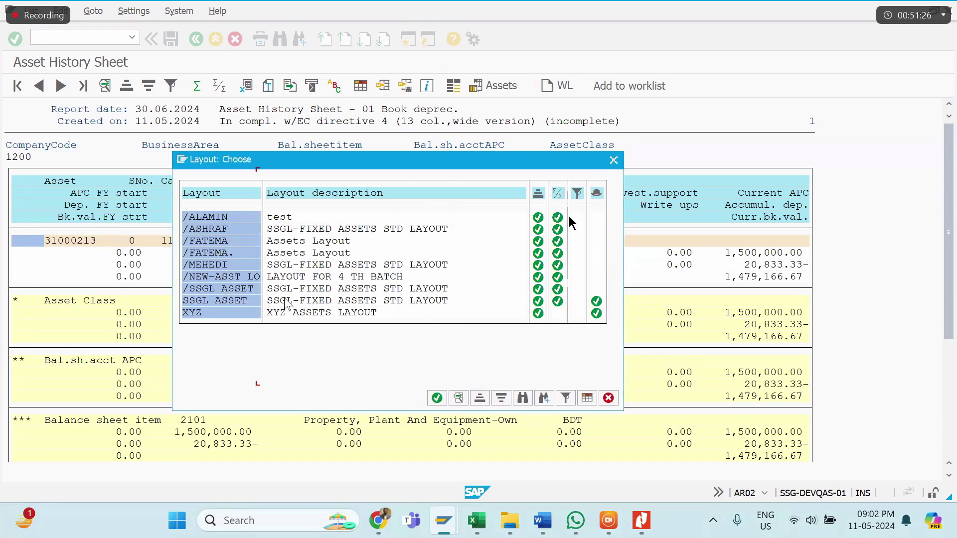
pyautogui.doubleClick(207, 230)
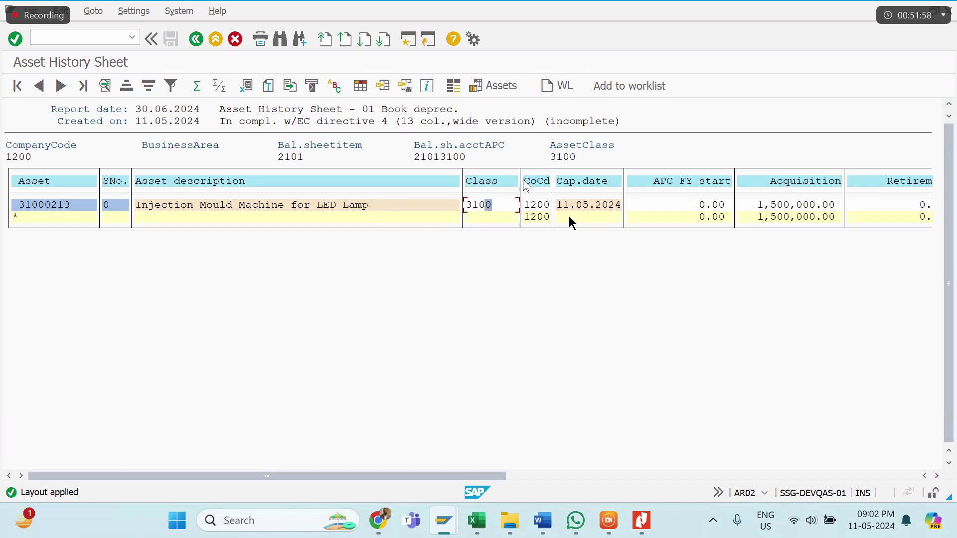
# Step: Examine the asset's capitalization date, acquisition value, depreciation for the year, accumulated depreciation and current book value columns
pyautogui.click(540, 217)
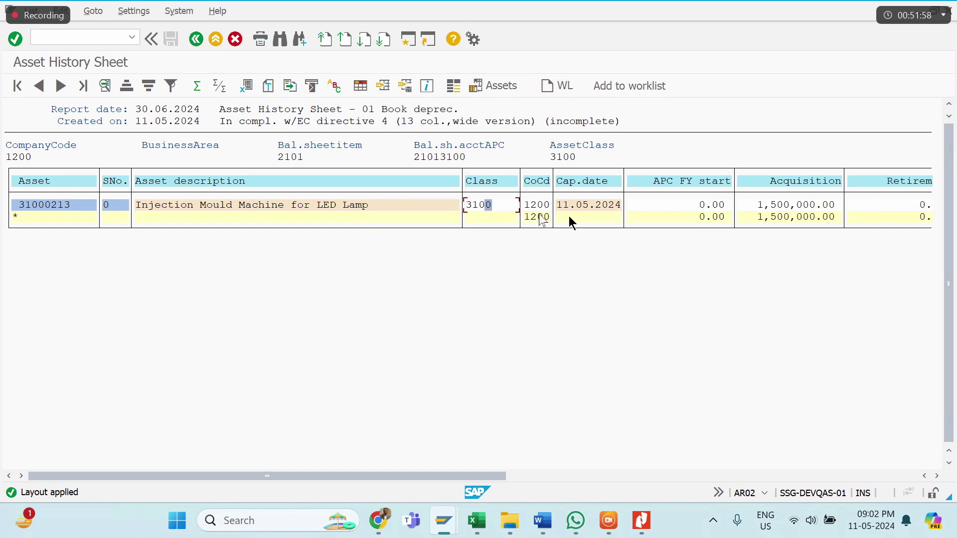
pyautogui.click(615, 203)
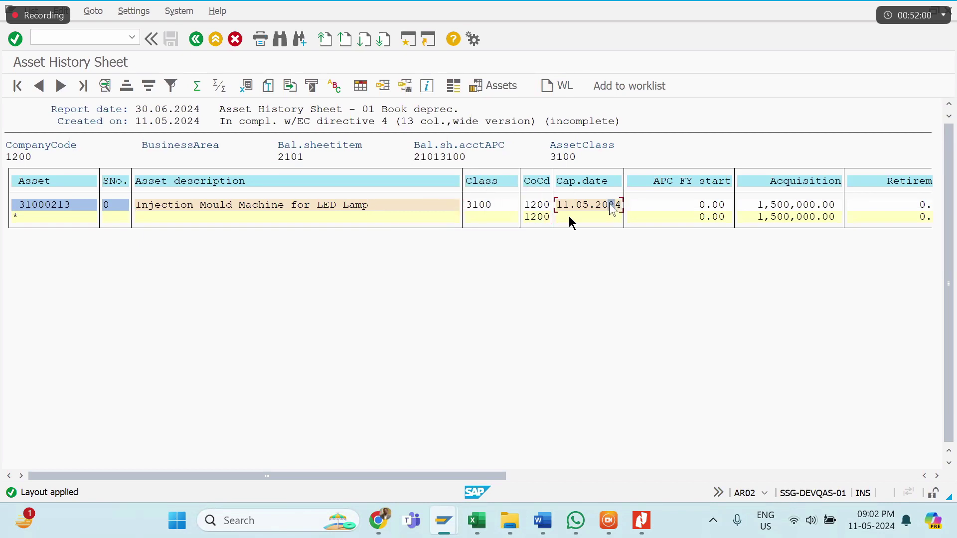
pyautogui.click(902, 476)
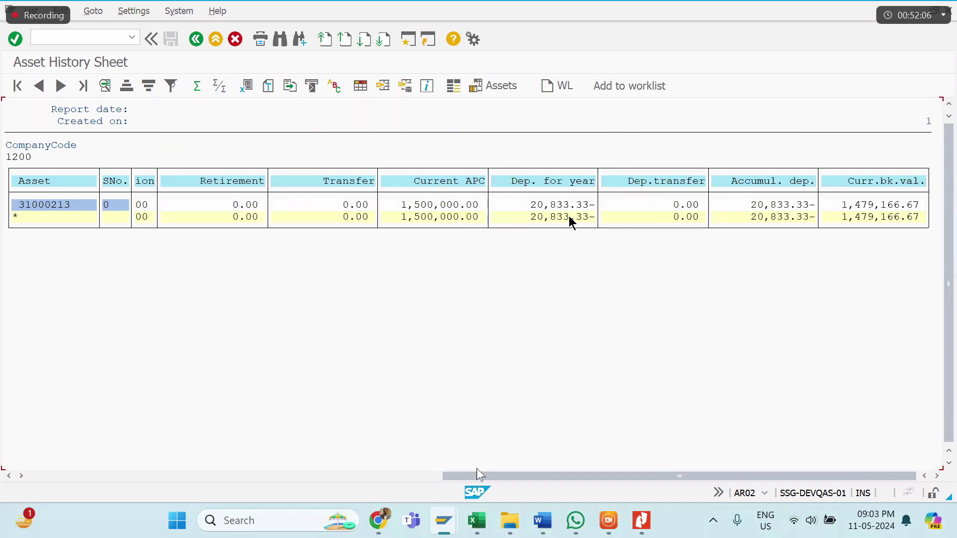
pyautogui.moveTo(467, 476); pyautogui.dragTo(310, 478)
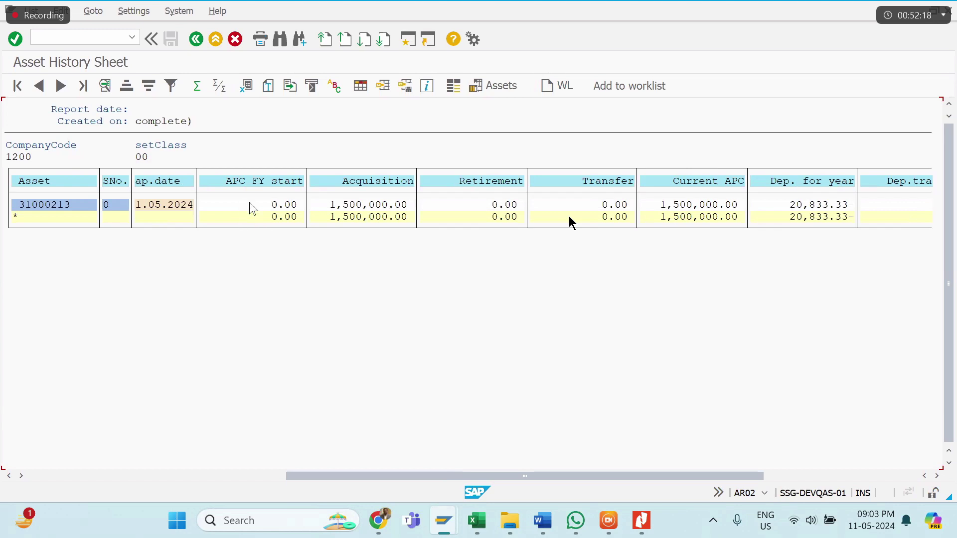
pyautogui.click(359, 206)
pyautogui.click(904, 476)
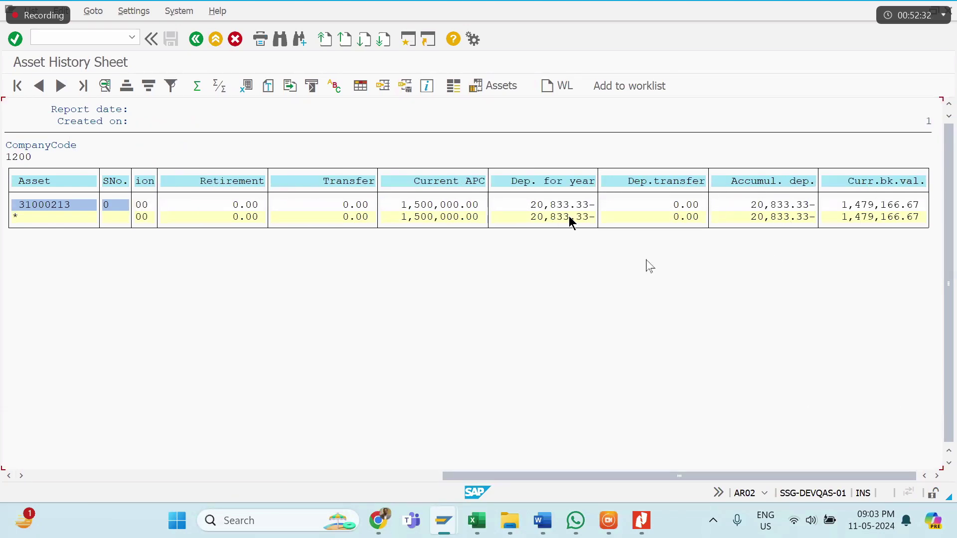
pyautogui.click(504, 188)
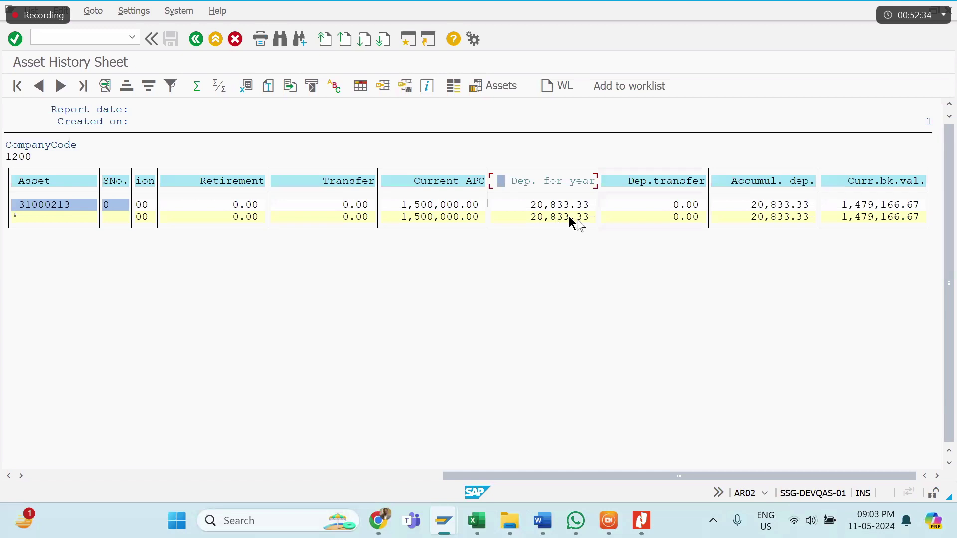
pyautogui.click(533, 184)
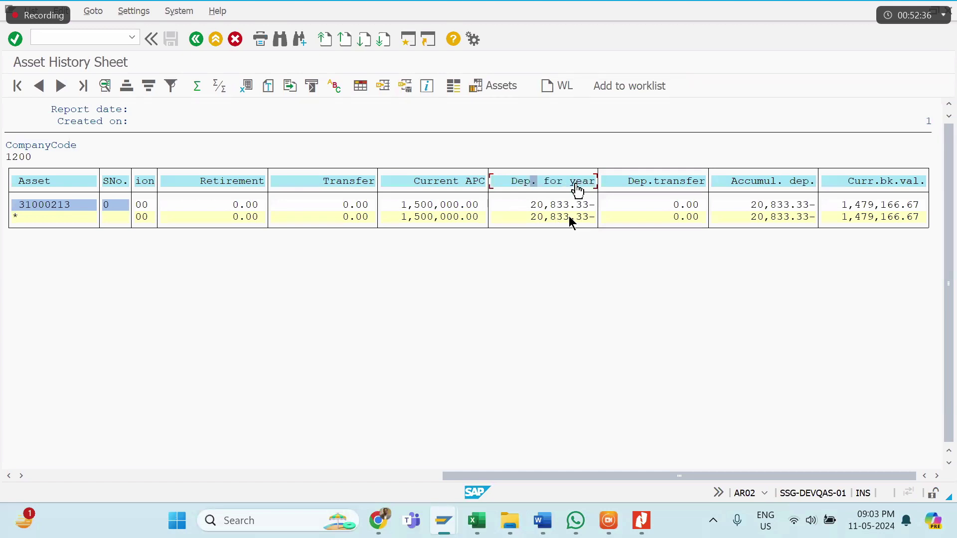
pyautogui.click(532, 207)
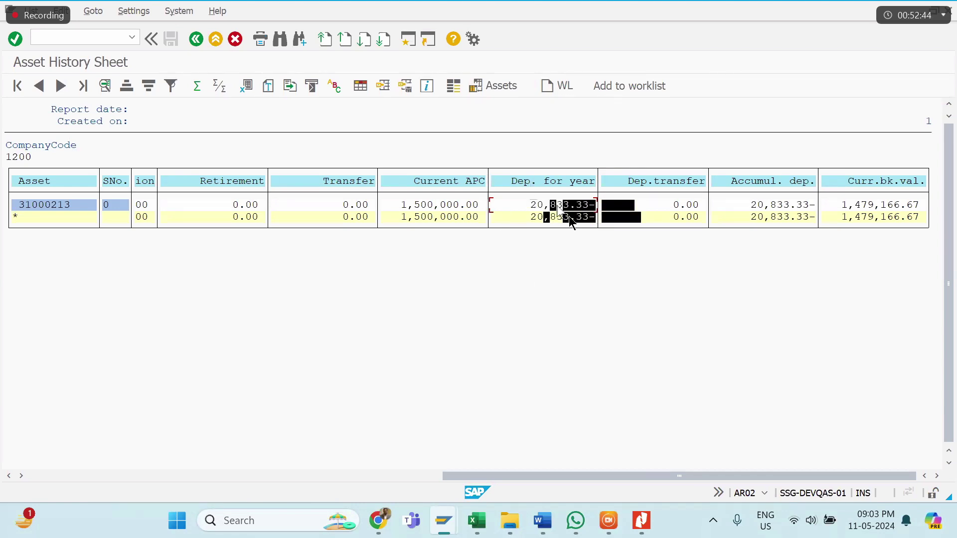
pyautogui.click(573, 218)
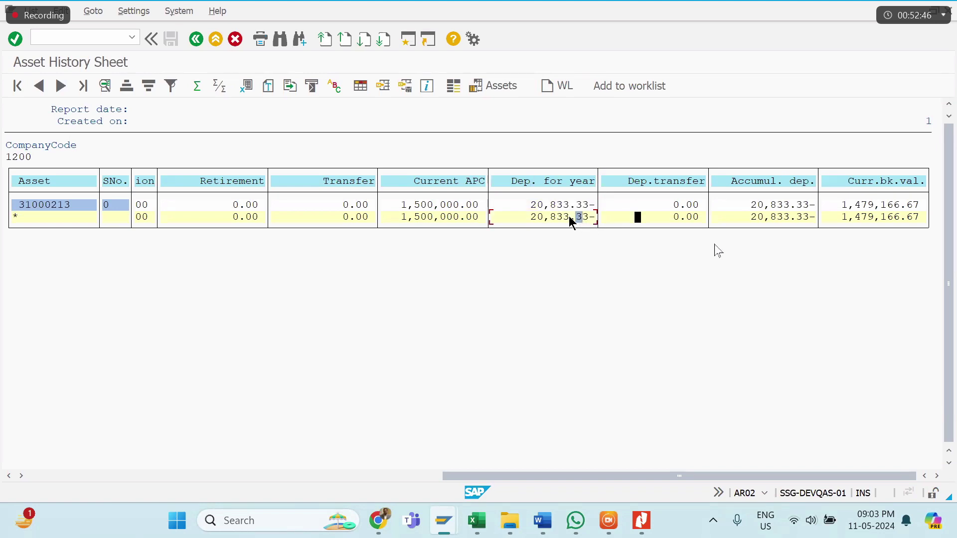
pyautogui.click(656, 206)
pyautogui.click(755, 205)
pyautogui.click(878, 207)
# Step: Return to the report's selection screen, set the report date to 31.05.2024 and run the Asset History Sheet again
pyautogui.click(198, 42)
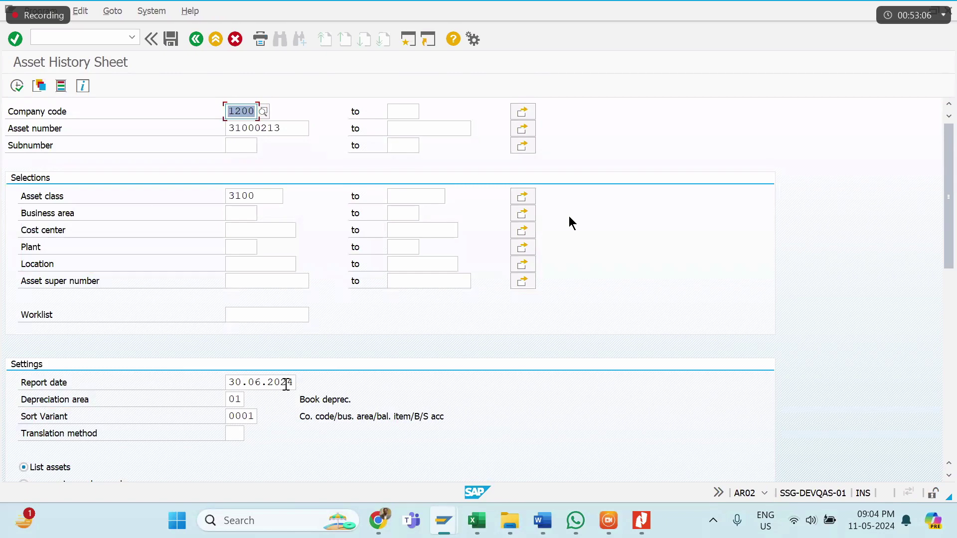
pyautogui.click(286, 383)
pyautogui.click(301, 384)
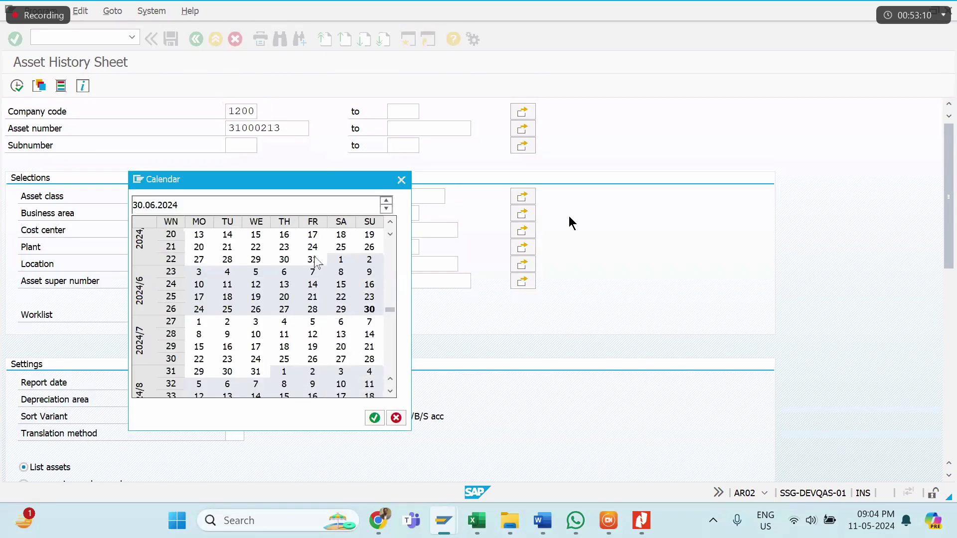
pyautogui.doubleClick(312, 259)
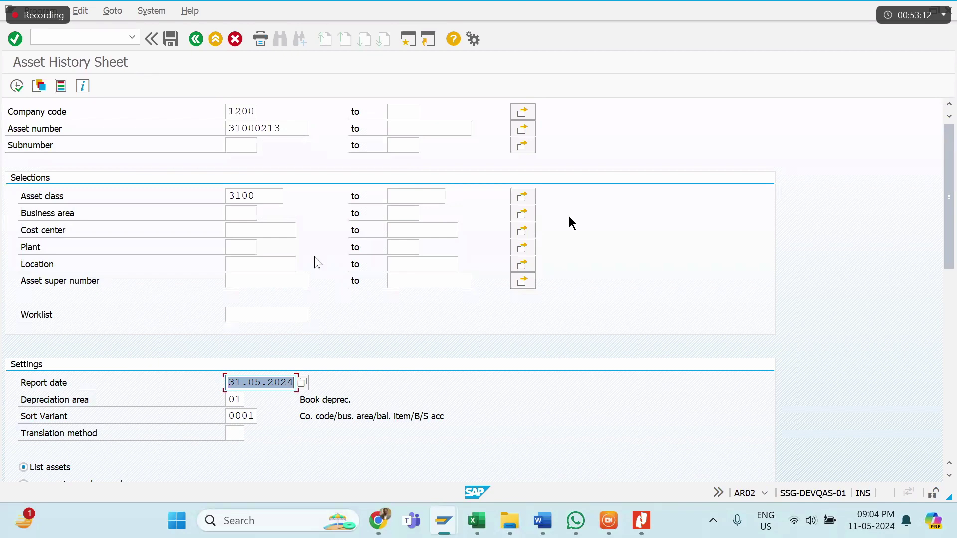
pyautogui.click(16, 86)
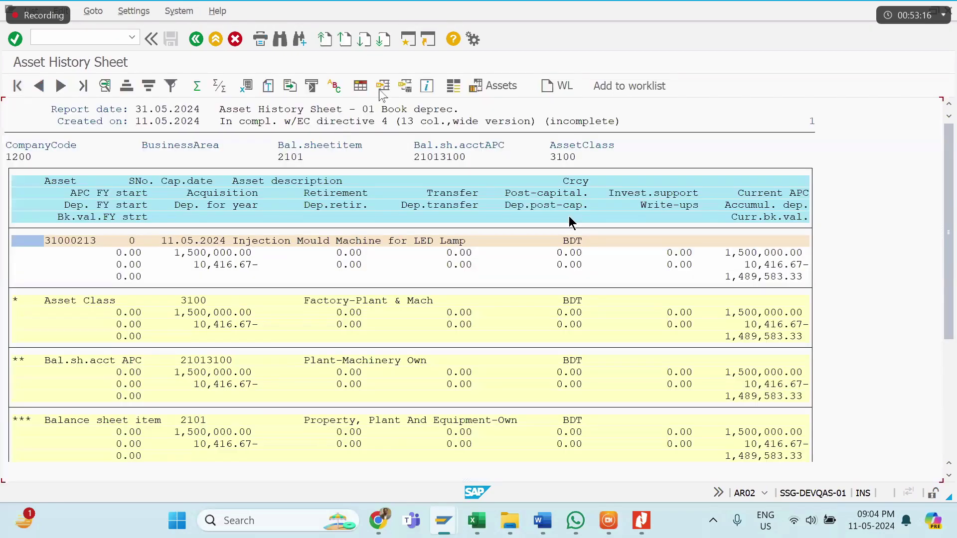
# Step: Apply the first SSGL-FIXED ASSETS STD LAYOUT to the 31.05.2024 report and check its depreciation and book value columns
pyautogui.click(383, 87)
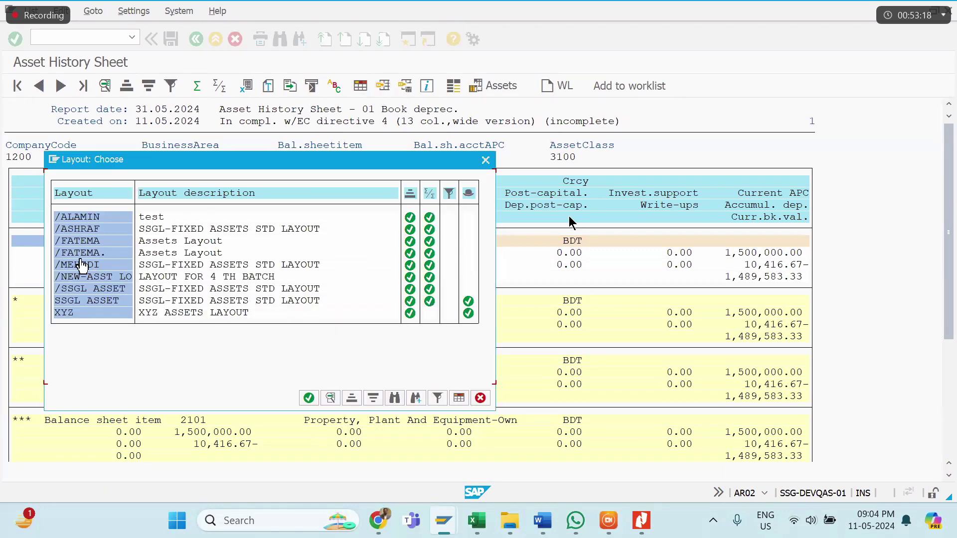
pyautogui.doubleClick(84, 230)
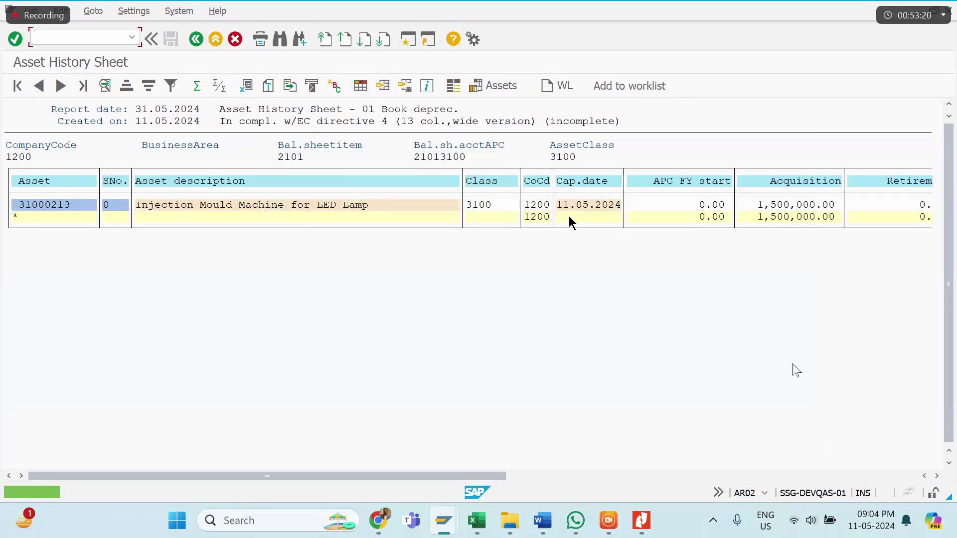
pyautogui.click(888, 476)
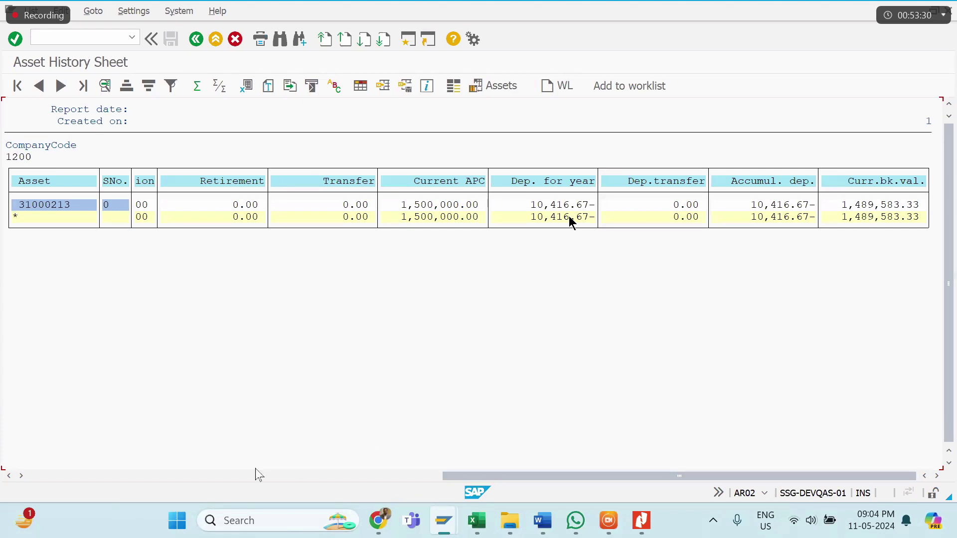
# Step: Capture a screenshot of the report's first columns, from the Asset History Sheet header down to the asset's total row
pyautogui.click(196, 476)
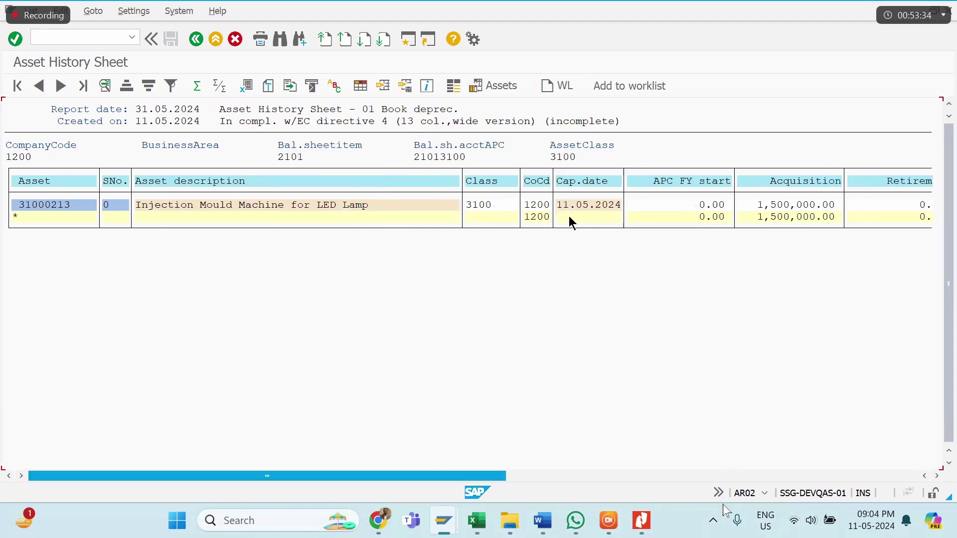
pyautogui.click(713, 521)
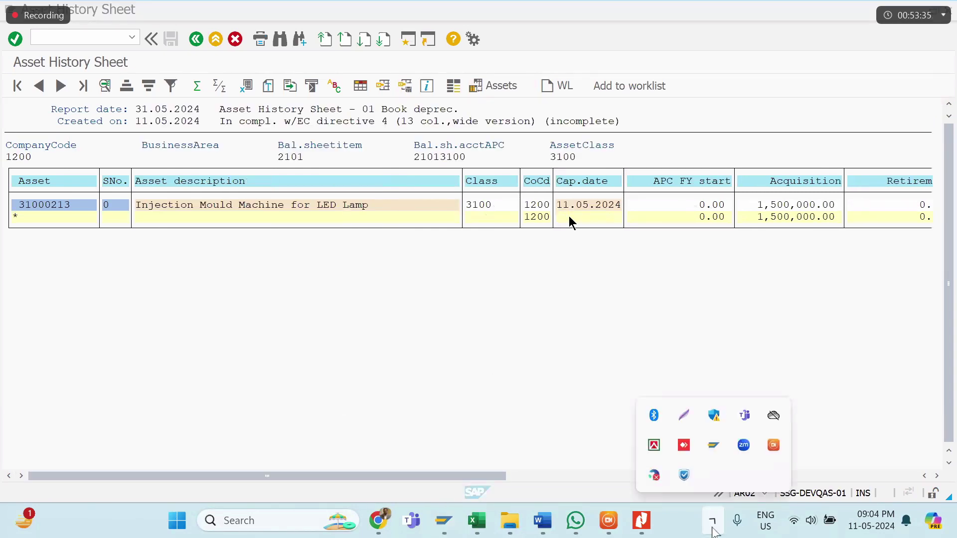
pyautogui.click(684, 422)
pyautogui.moveTo(1, 17); pyautogui.dragTo(694, 253)
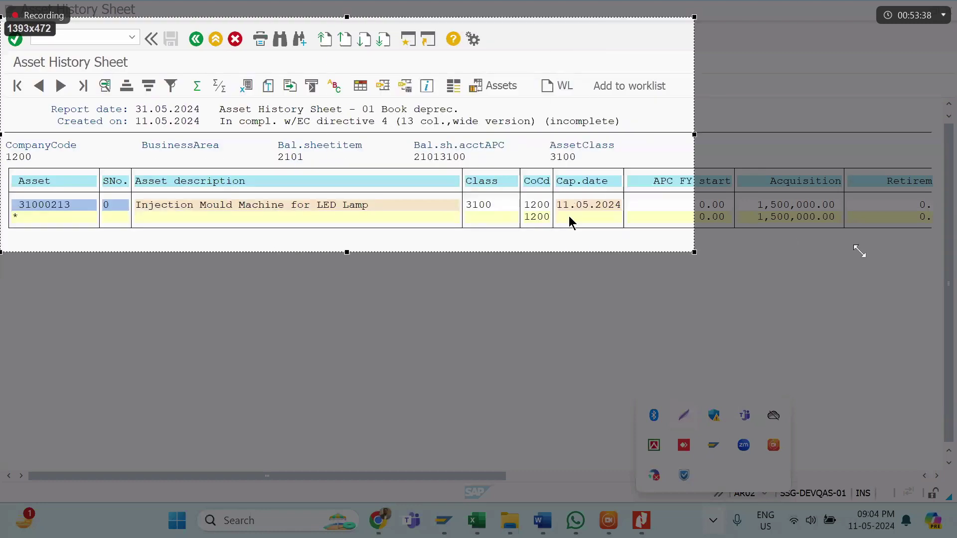
pyautogui.moveTo(859, 252); pyautogui.dragTo(905, 272)
pyautogui.click(840, 287)
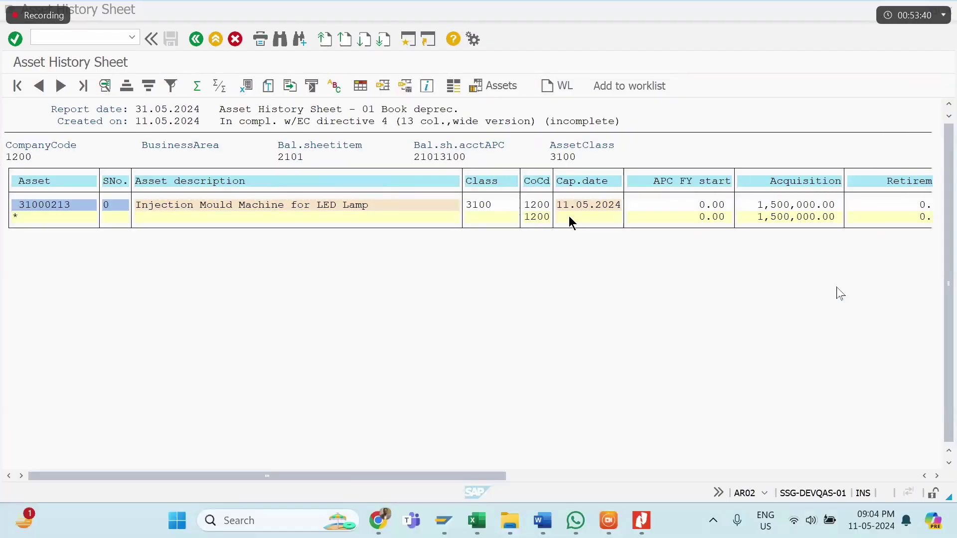
# Step: Switch to the Word document DRC_ICAB_Session_08 and paste the report screenshot below the selection screen image
pyautogui.moveTo(545, 528)
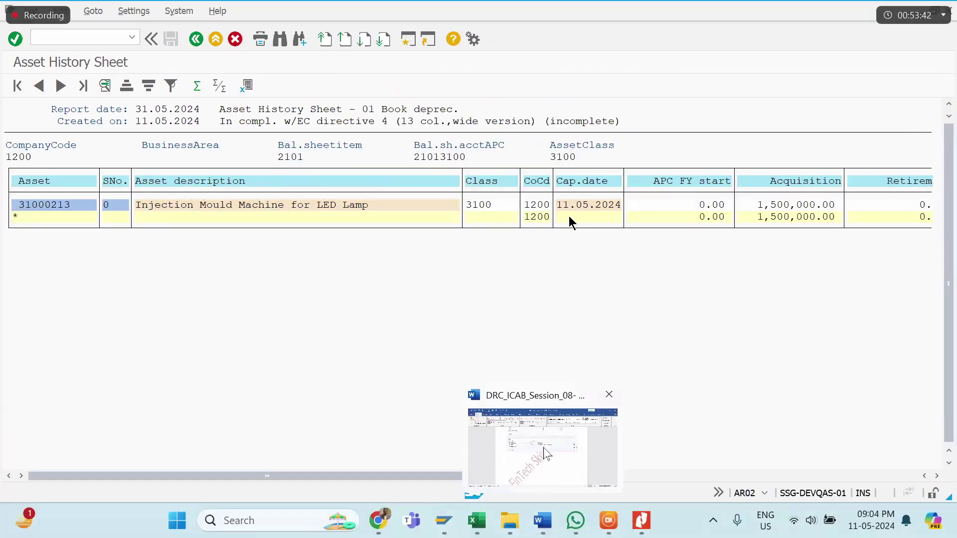
pyautogui.click(545, 448)
pyautogui.hotkey('ctrl', 'v')
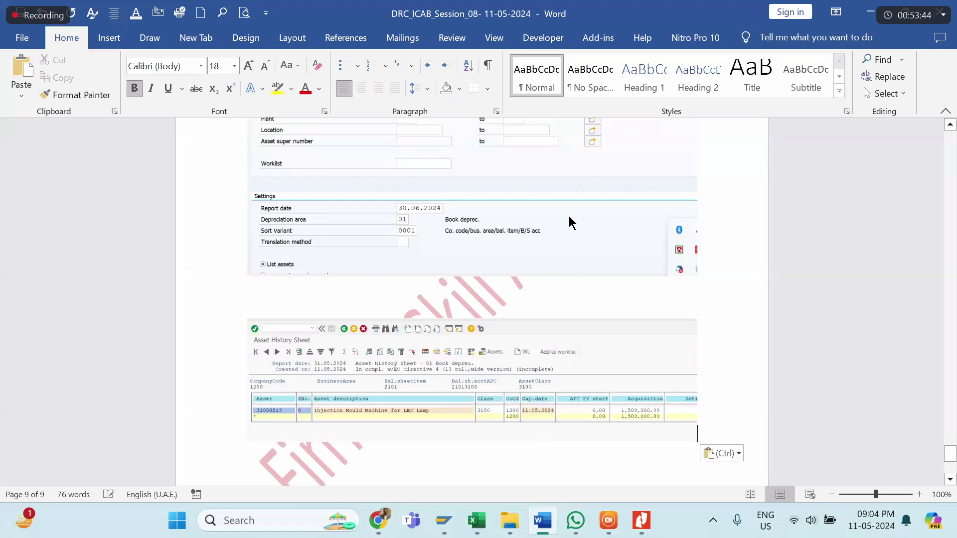
# Step: Switch back to the SAP report and copy a screenshot of its last columns, from Retirement through Curr.bk.val., including the asset's total row
pyautogui.hotkey('alt', 'Tab')
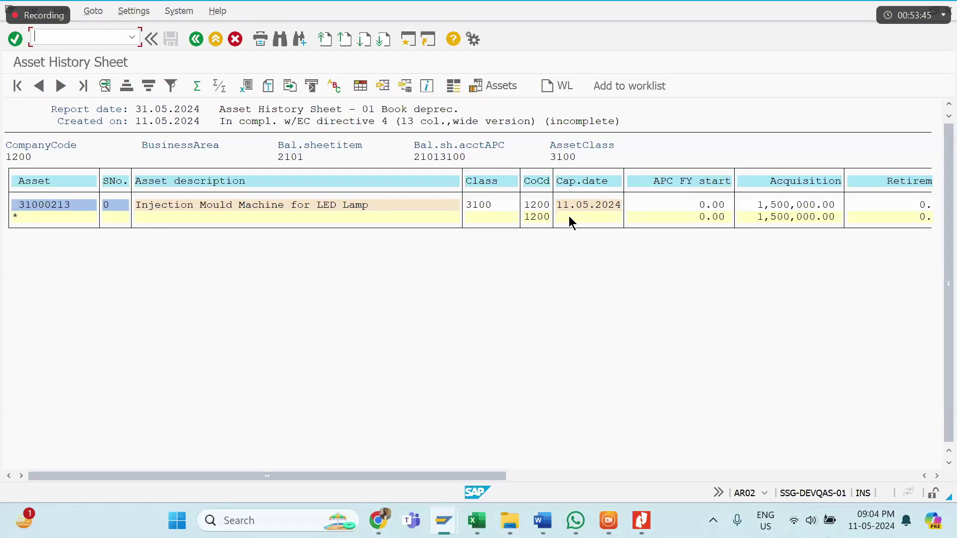
pyautogui.click(889, 476)
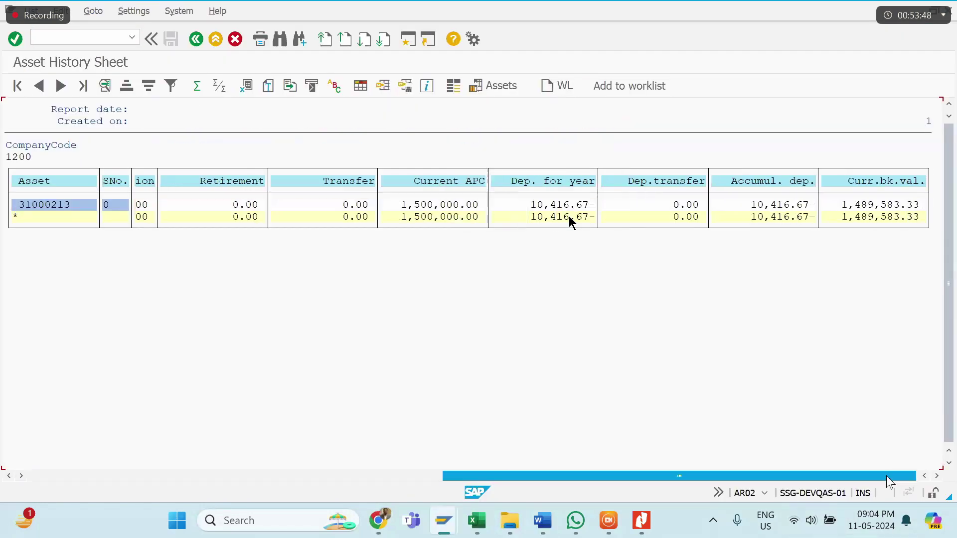
pyautogui.moveTo(523, 471); pyautogui.dragTo(496, 492)
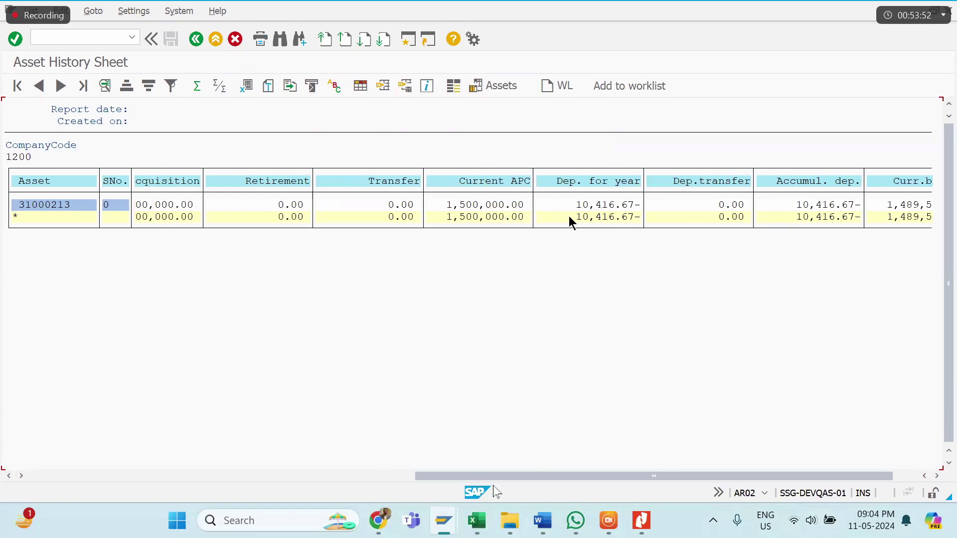
pyautogui.click(912, 476)
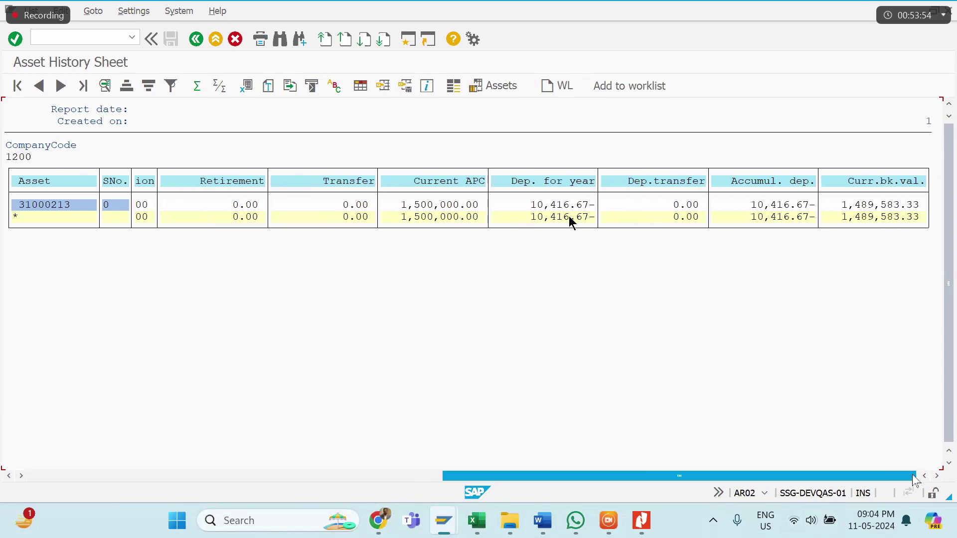
pyautogui.click(713, 520)
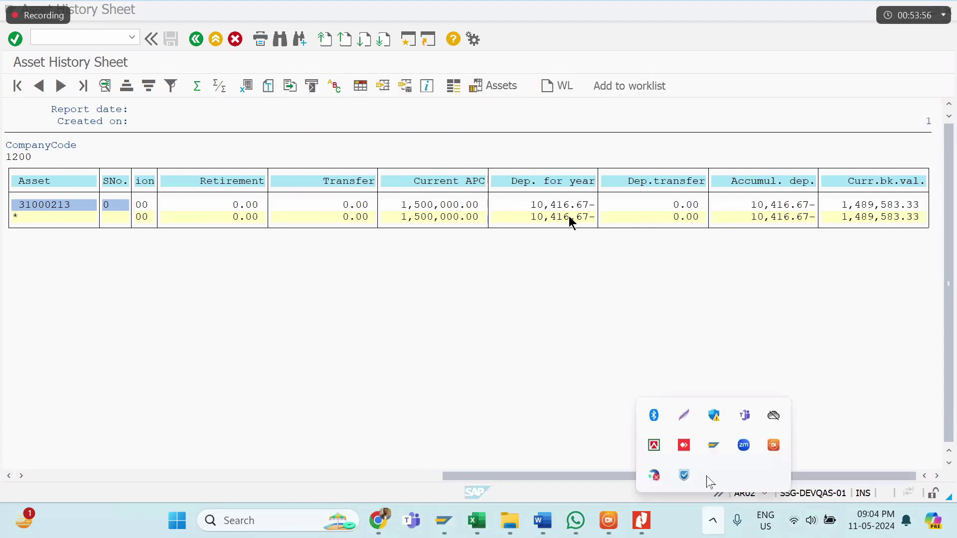
pyautogui.click(684, 421)
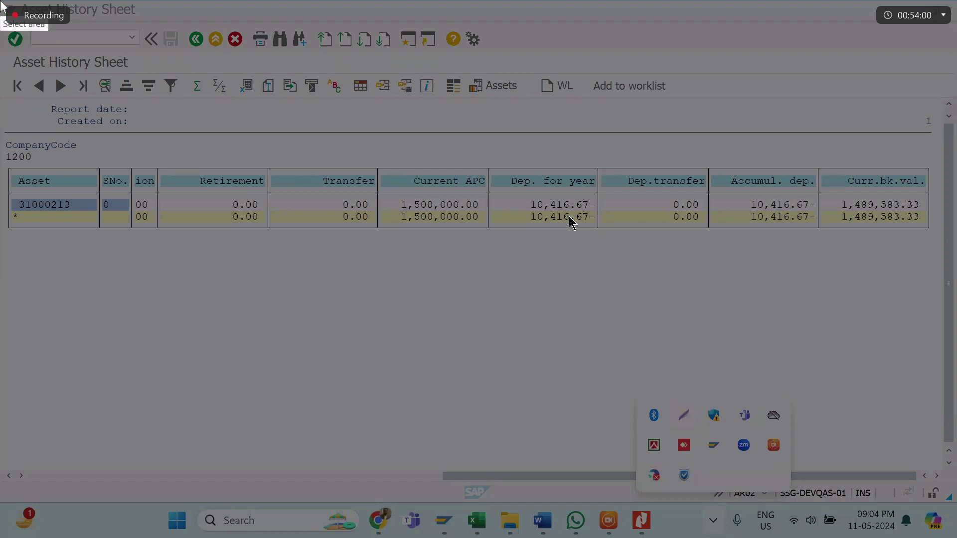
pyautogui.moveTo(1, 1); pyautogui.dragTo(951, 278)
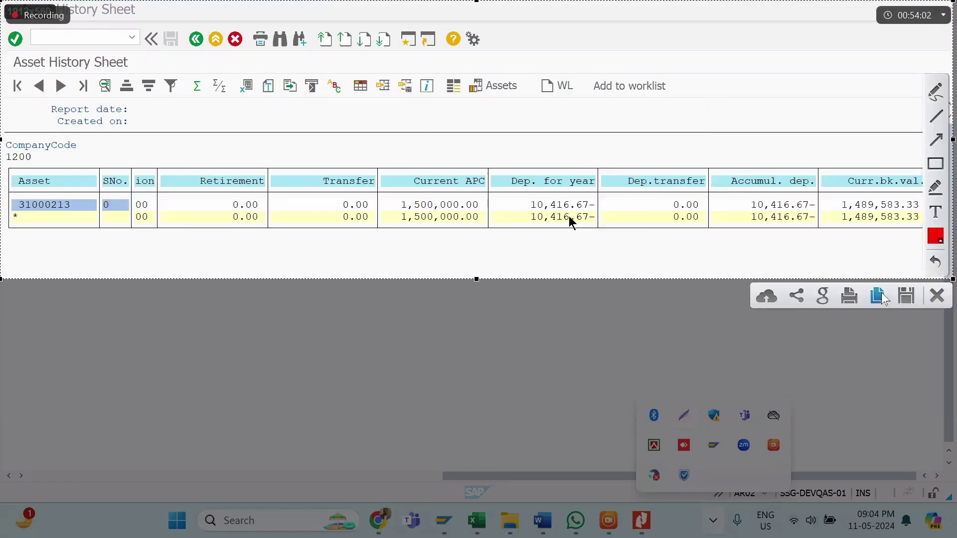
pyautogui.click(878, 297)
# Step: Return to the Word document DRC_ICAB_Session_08 and paste the new screenshot below the previous report image
pyautogui.moveTo(543, 518)
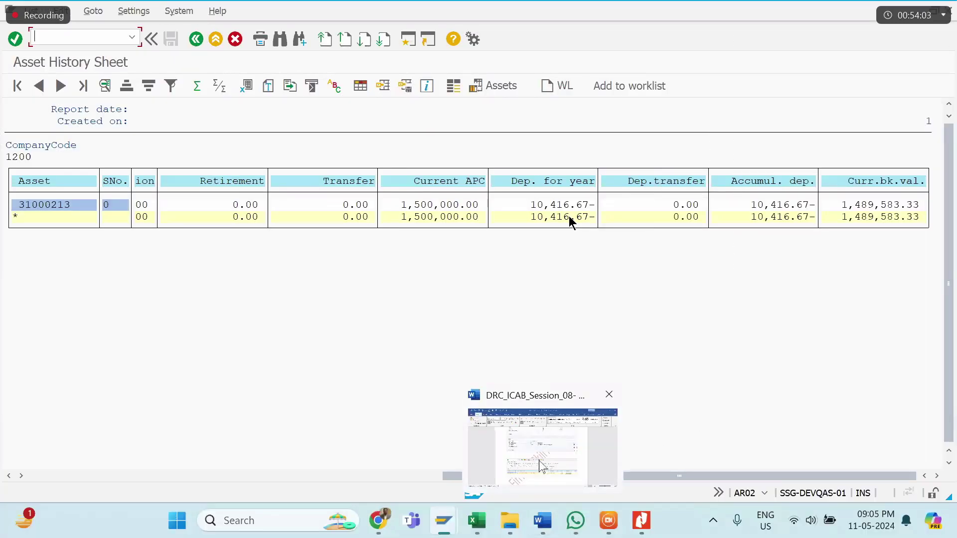
pyautogui.click(512, 399)
pyautogui.scroll(-2, 571, 223)
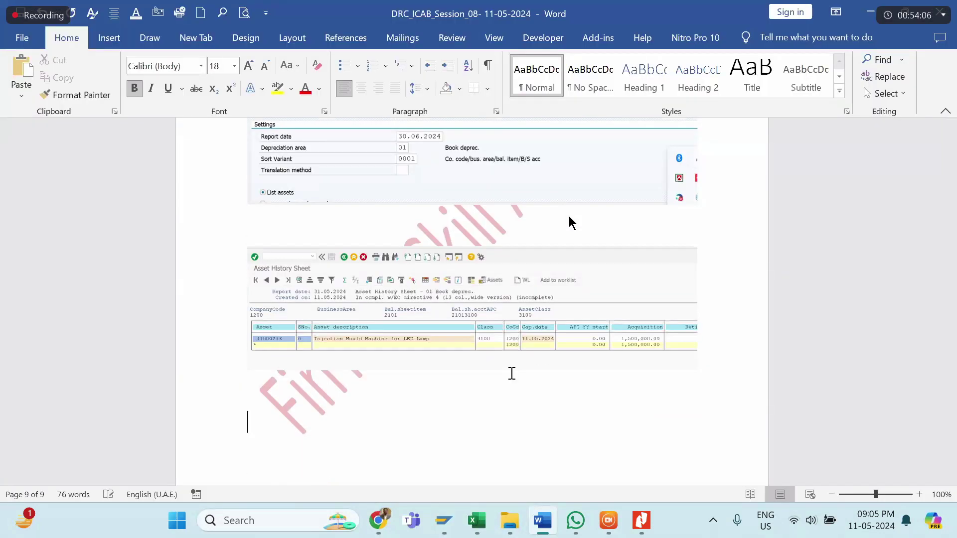
pyautogui.hotkey('ctrl', 'v')
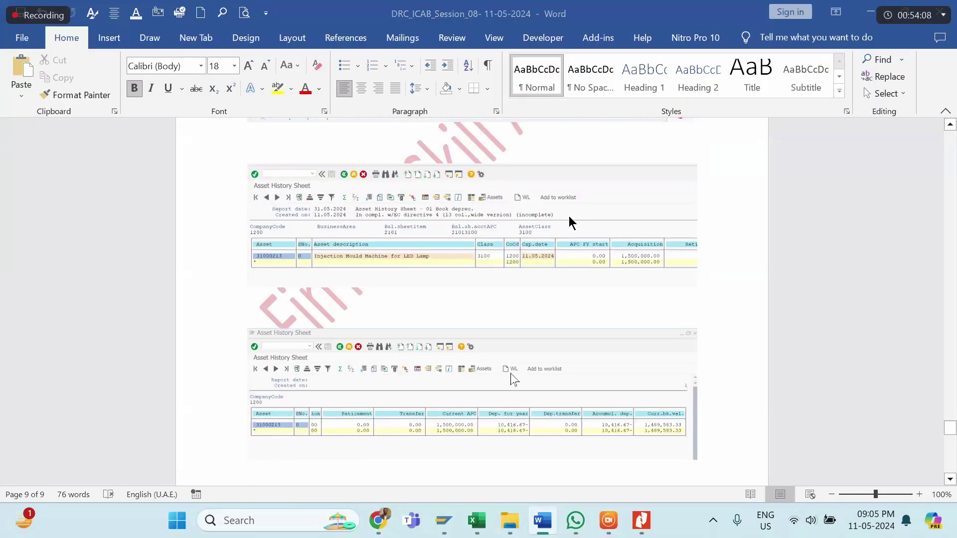
# Step: Go back to the Asset History Sheet selection screen in SAP and clear the asset number
pyautogui.hotkey('alt', 'Tab')
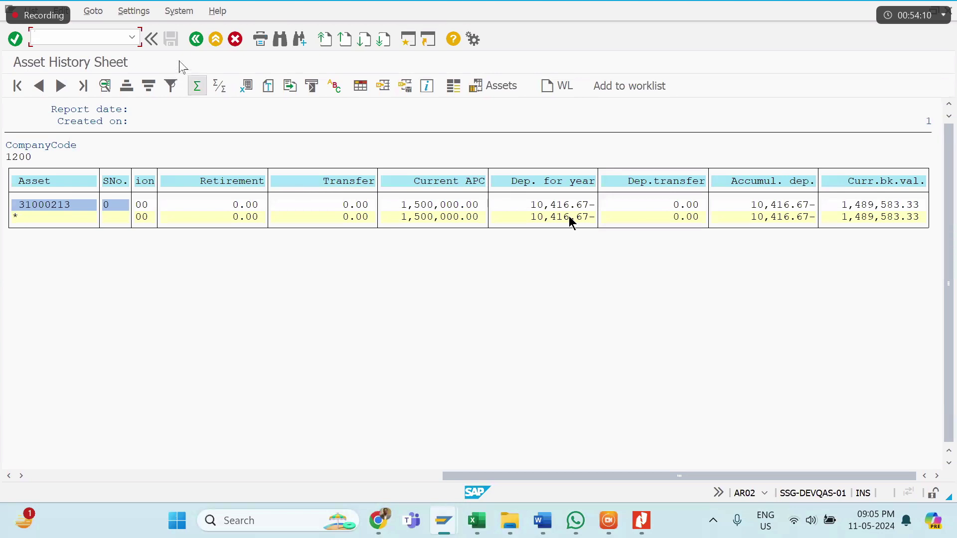
pyautogui.click(195, 40)
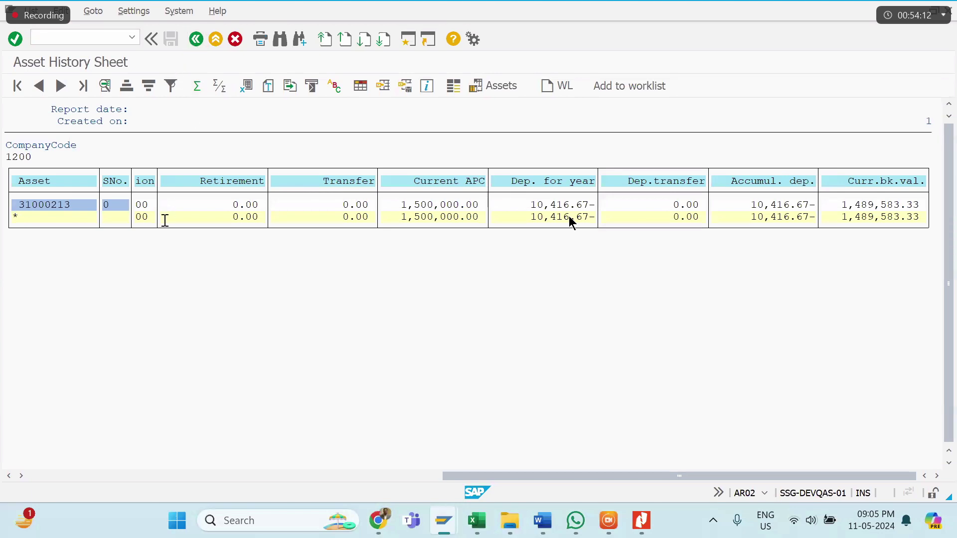
pyautogui.press('Tab')
pyautogui.press('Tab')
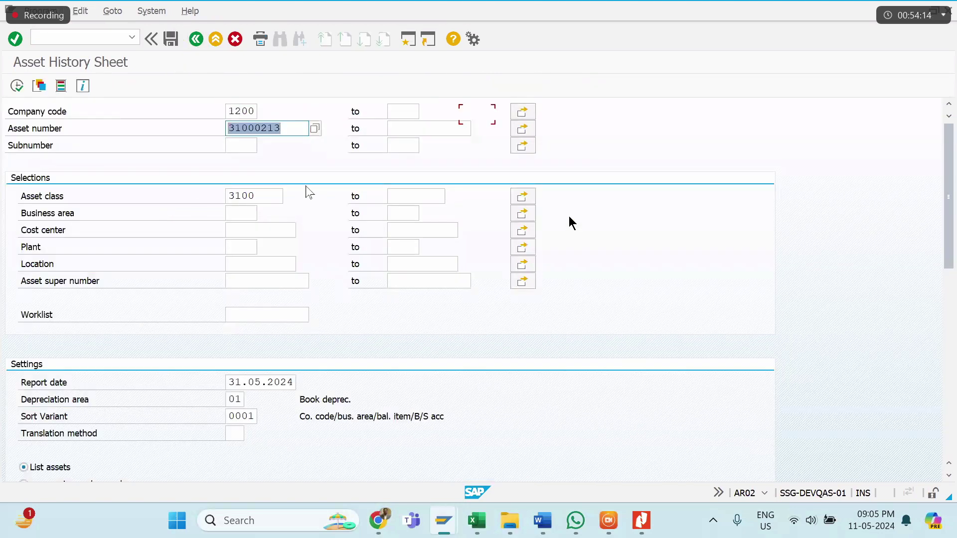
pyautogui.press('Delete')
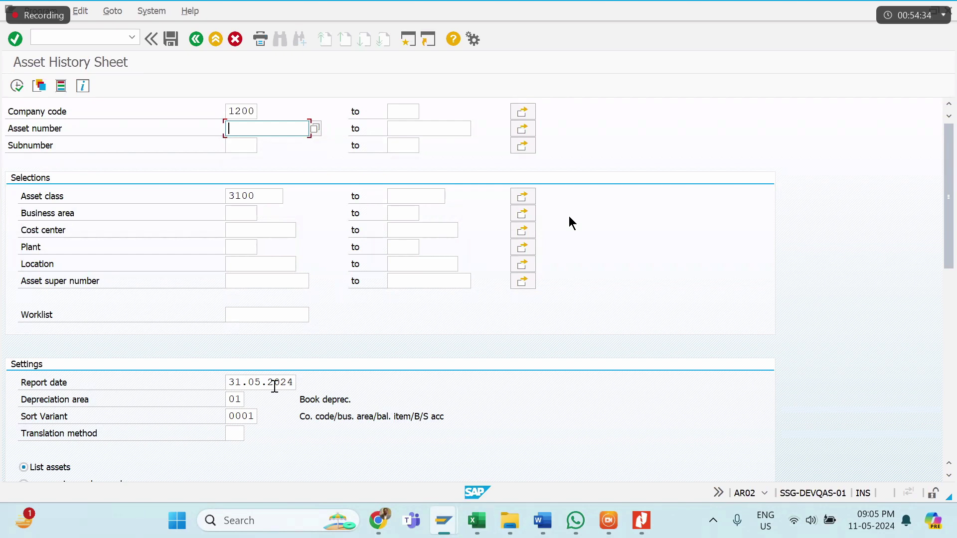
pyautogui.press('F8')
# Step: Review the asset class, cost center, plant and location selections, along with the report settings and display options
pyautogui.click(269, 196)
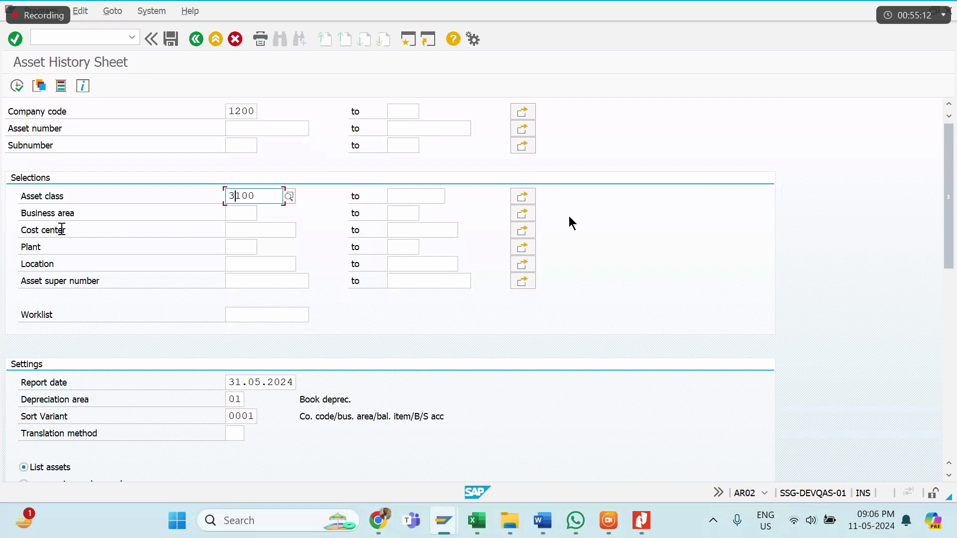
pyautogui.click(273, 231)
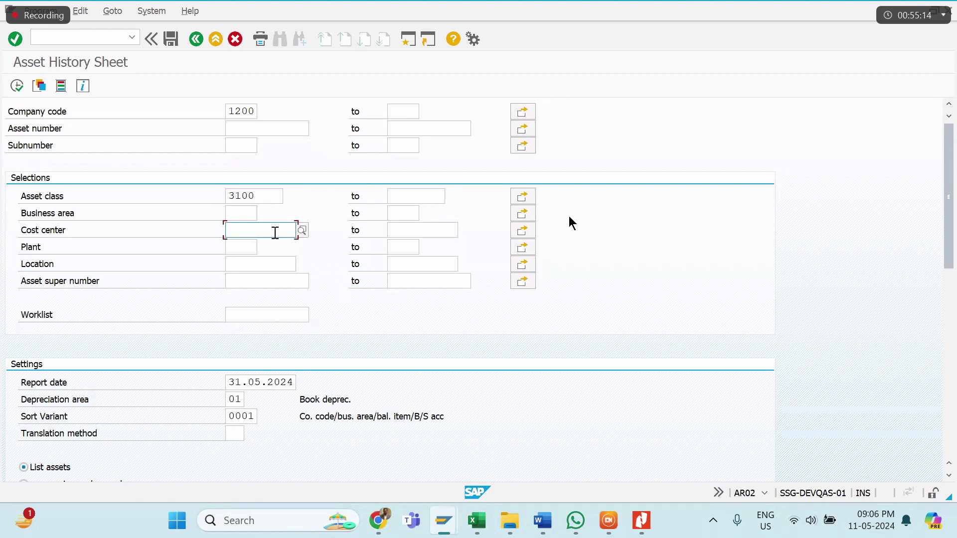
pyautogui.click(242, 245)
pyautogui.press('Down')
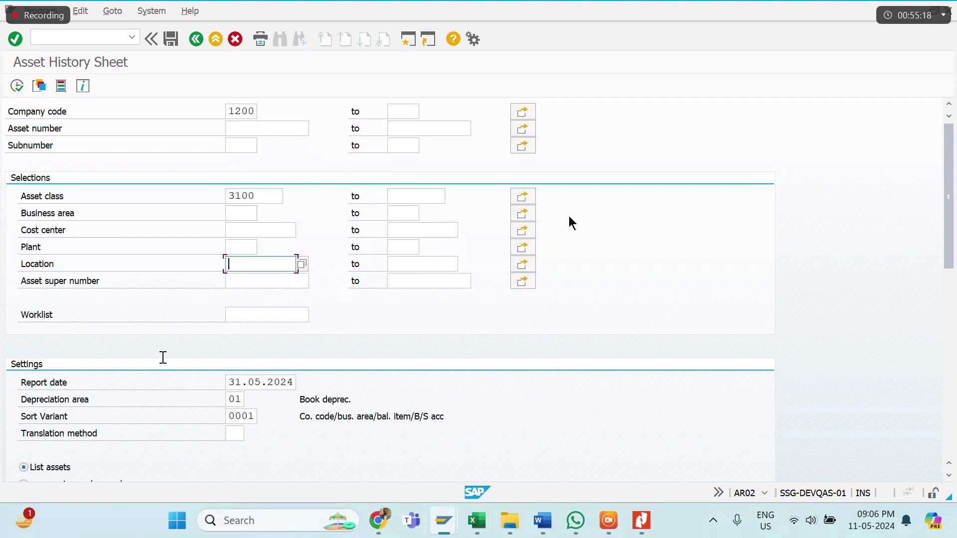
pyautogui.scroll(-3, 165, 360)
pyautogui.scroll(-4, 162, 358)
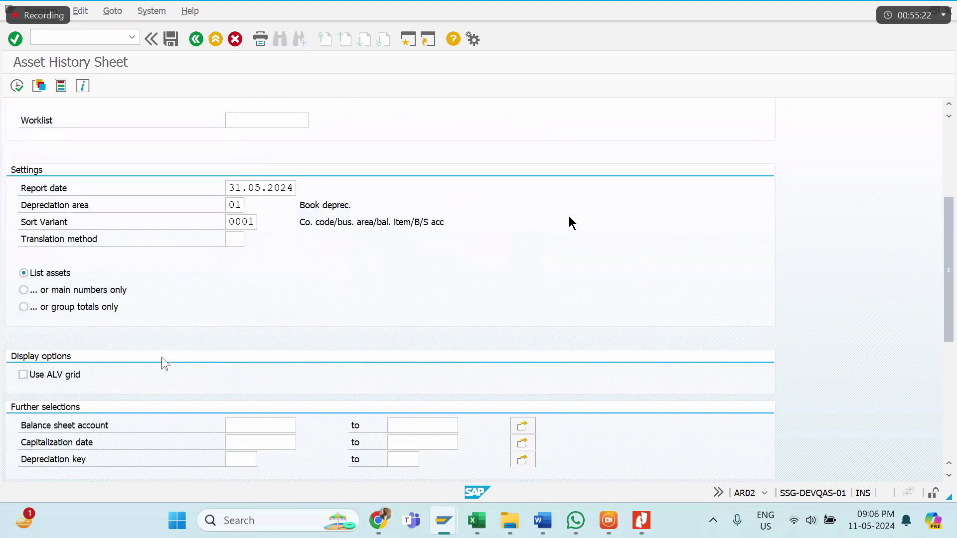
pyautogui.scroll(5, 165, 363)
pyautogui.scroll(1, 113, 299)
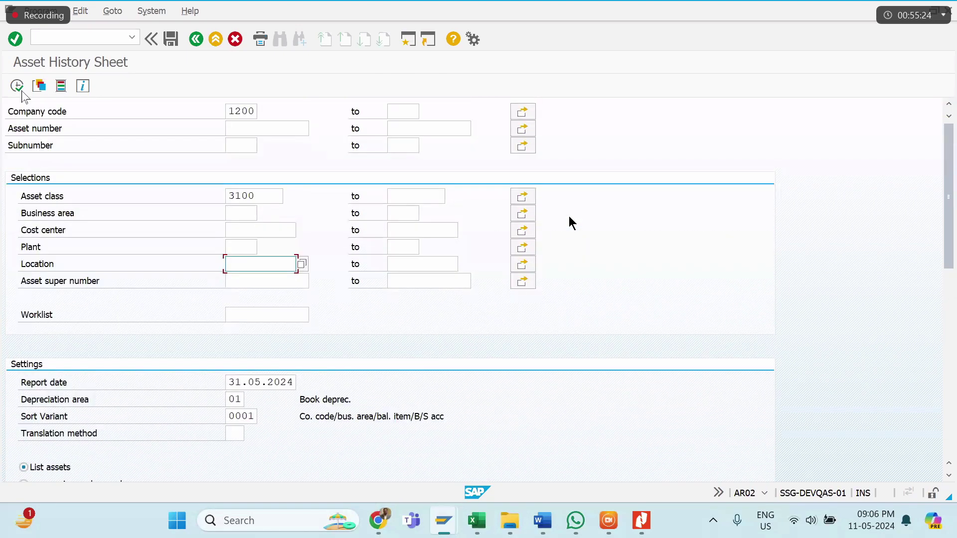
# Step: Run the report for all of asset class 3100 and apply the first SSGL-FIXED ASSETS STD LAYOUT
pyautogui.click(17, 86)
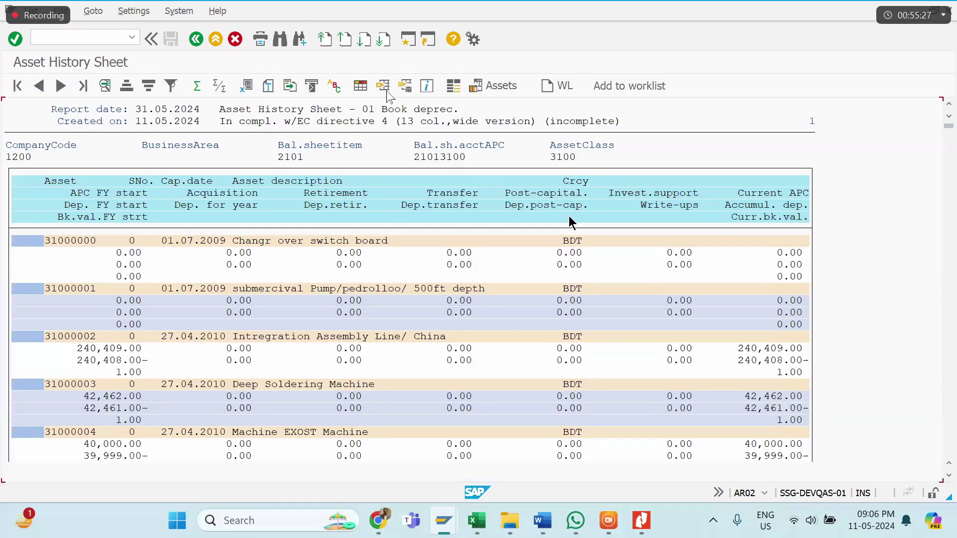
pyautogui.click(386, 92)
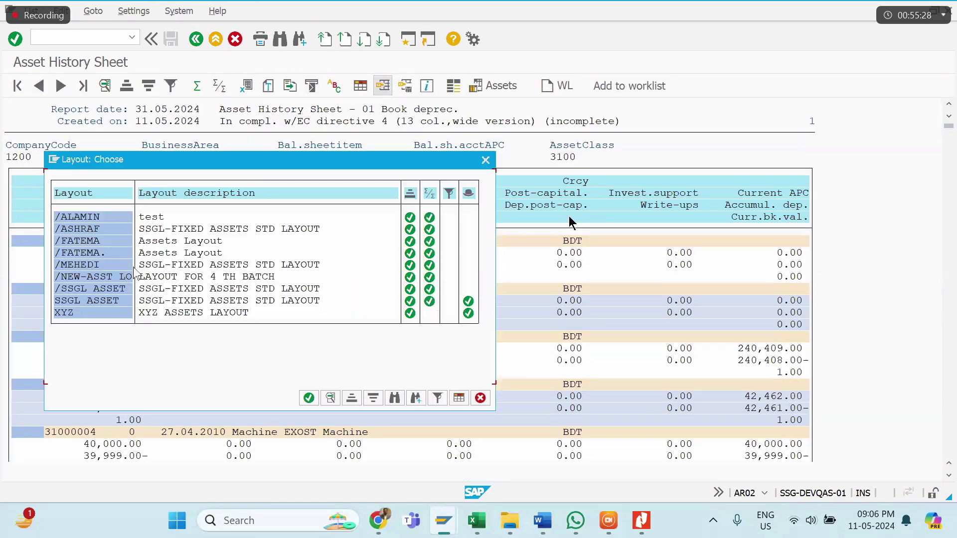
pyautogui.click(83, 230)
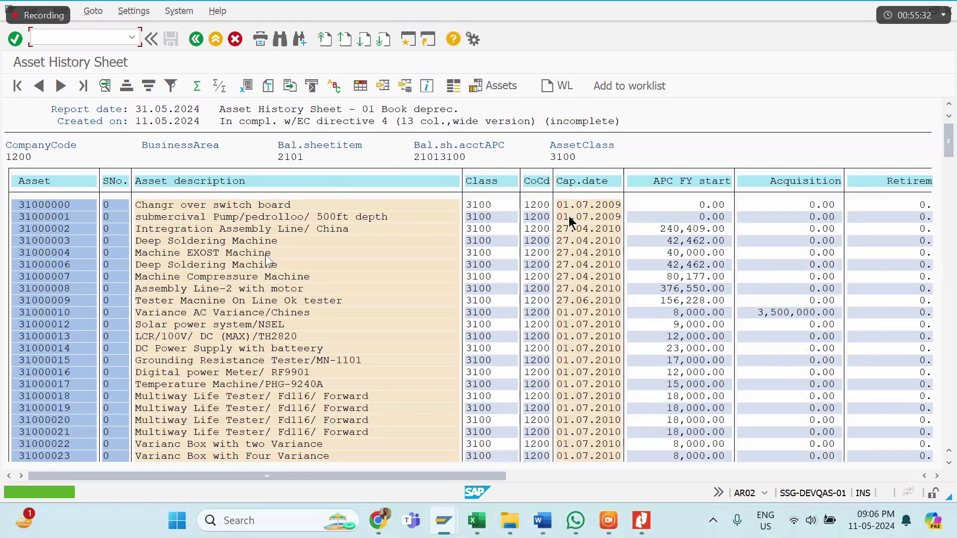
# Step: Browse the asset class 3100 list down to its end and return to the first asset
pyautogui.scroll(-5, 266, 258)
pyautogui.scroll(-2, 569, 216)
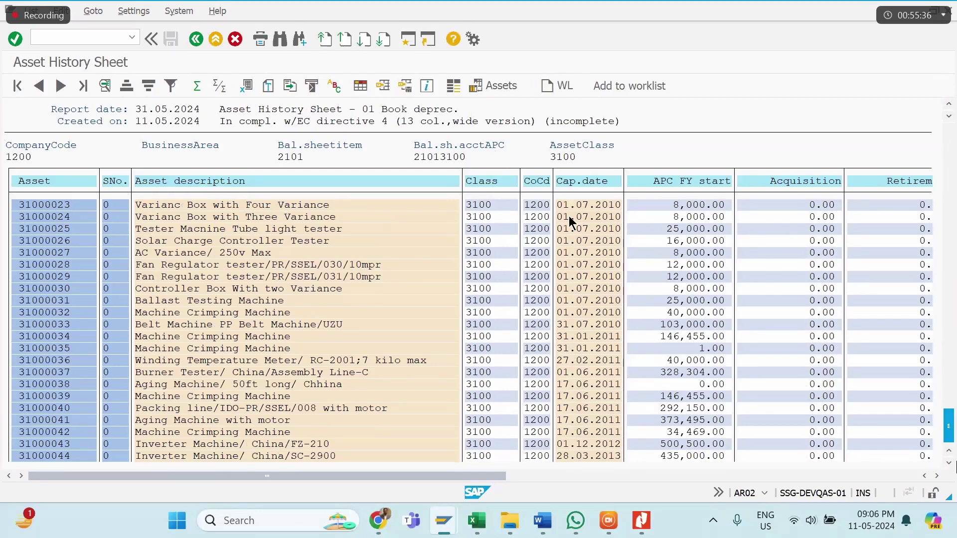
pyautogui.hotkey('ctrl', 'pagedown')
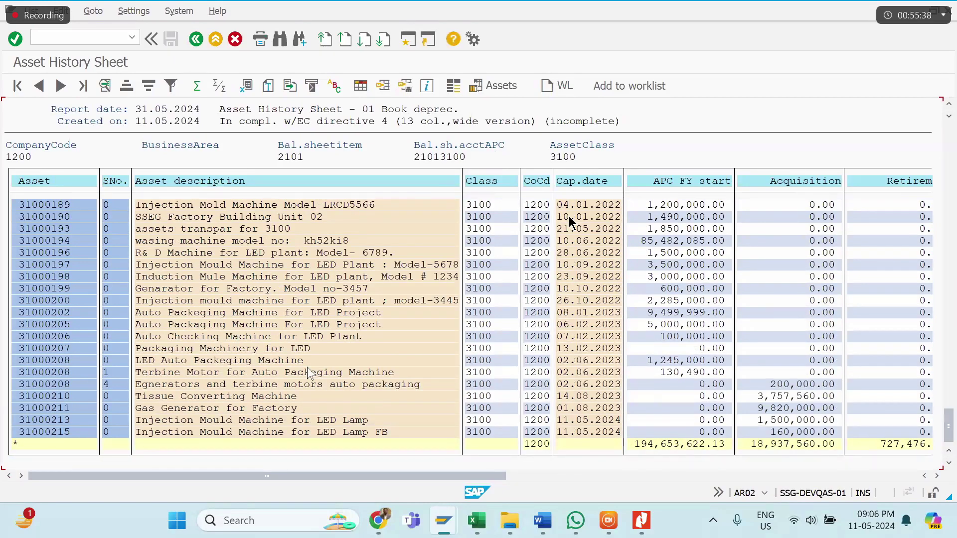
pyautogui.scroll(6, 569, 217)
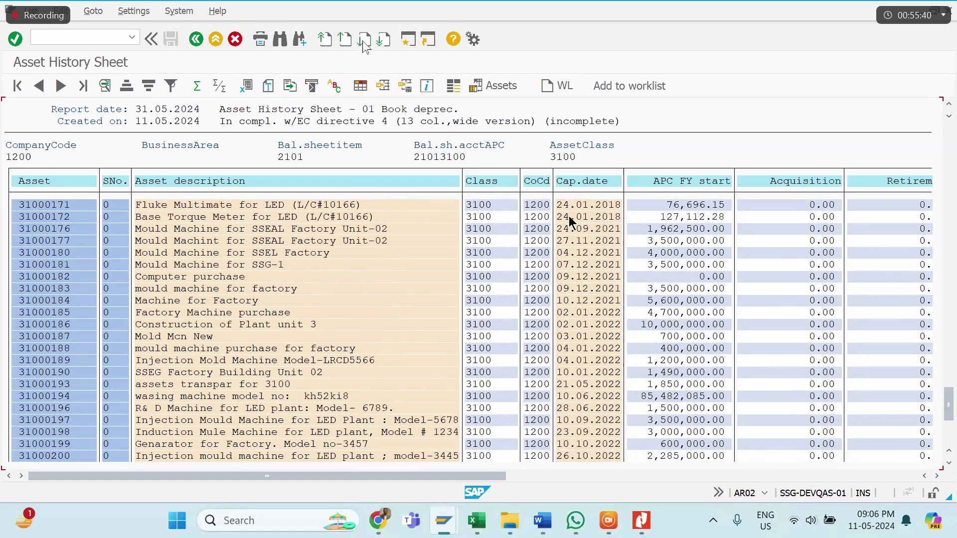
pyautogui.click(364, 41)
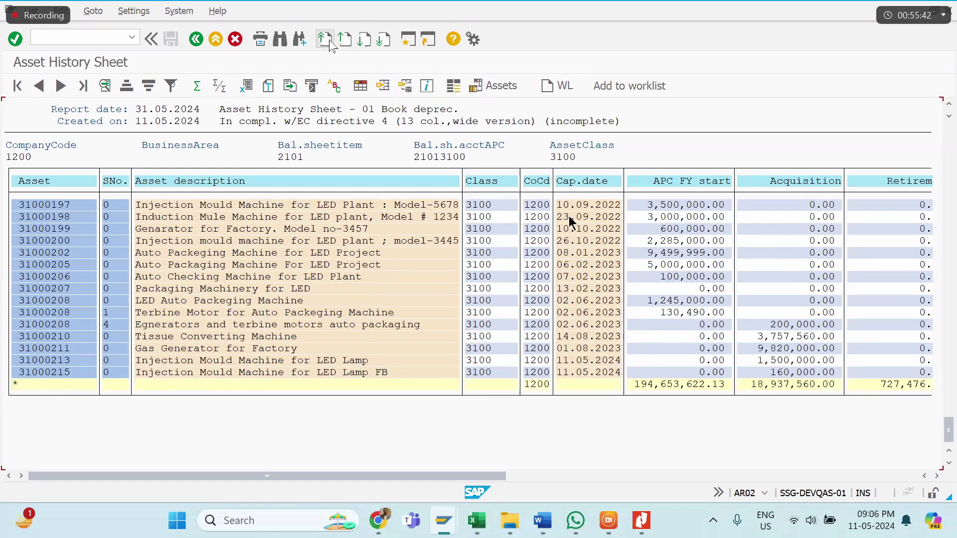
pyautogui.click(330, 43)
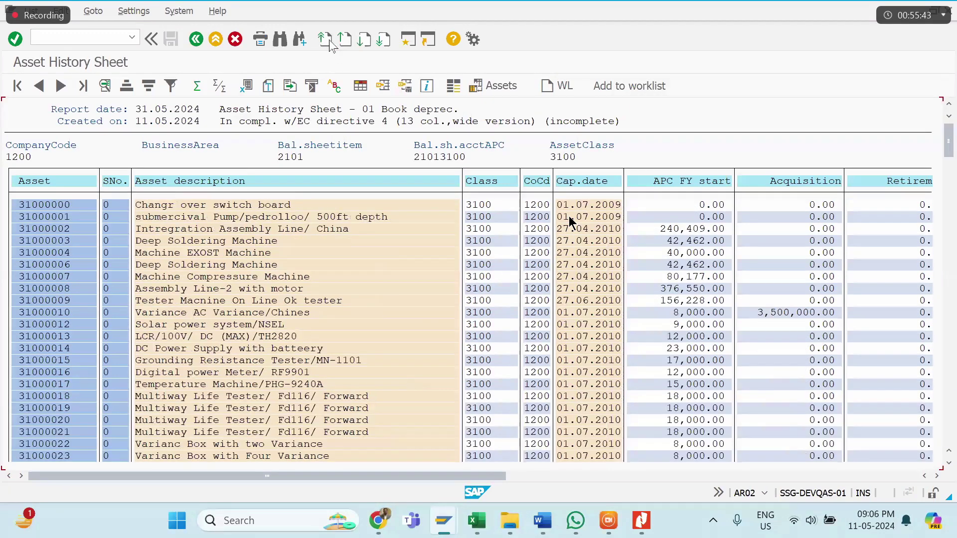
# Step: Page through the asset list to the totals row and examine its acquisition, depreciation and current book value columns
pyautogui.click(364, 41)
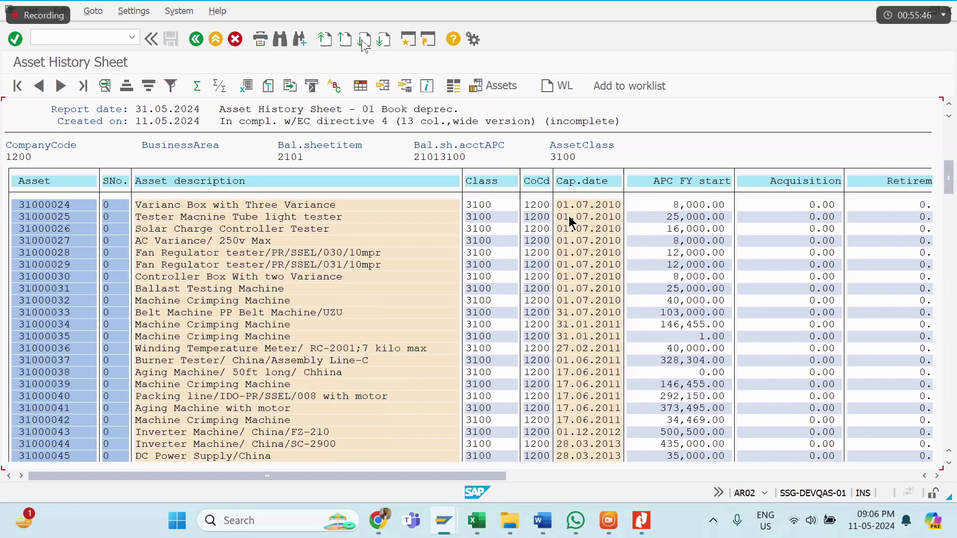
pyautogui.click(364, 42)
pyautogui.click(363, 42)
pyautogui.click(363, 42)
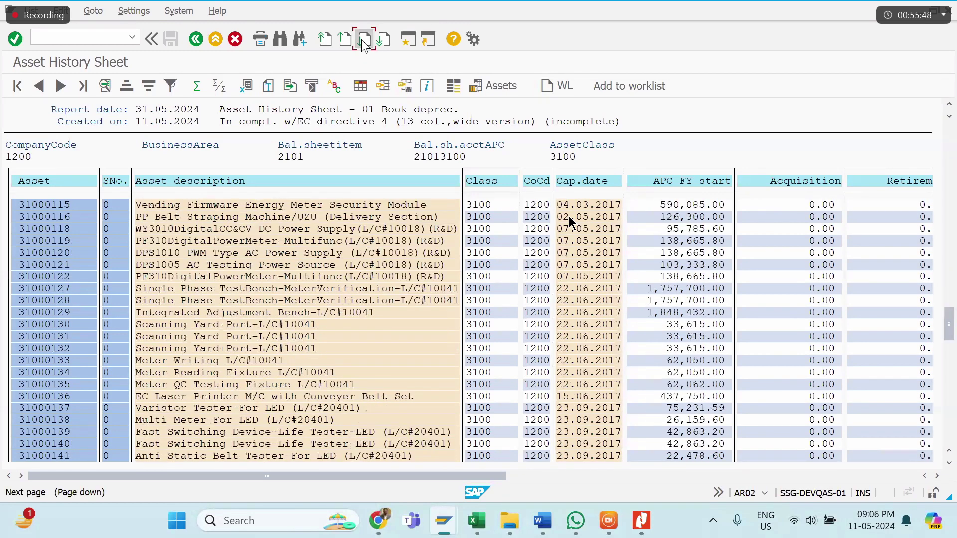
pyautogui.click(363, 42)
pyautogui.click(364, 42)
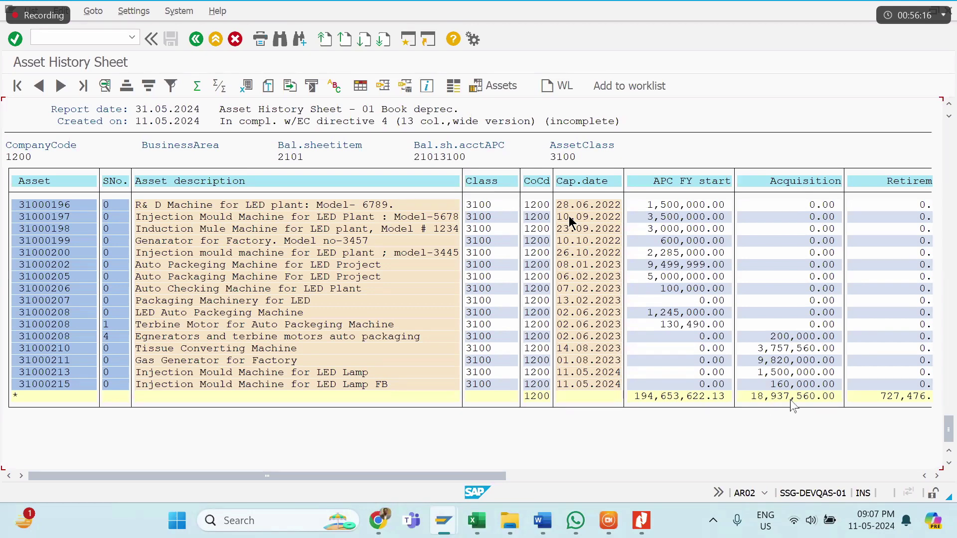
pyautogui.click(908, 478)
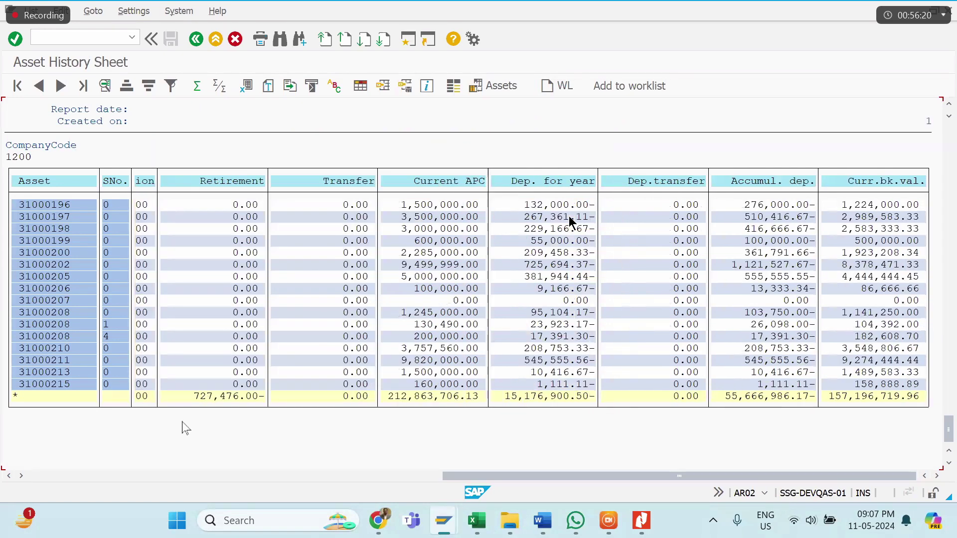
pyautogui.click(9, 475)
# Step: Stop the Asset History Sheet transaction, declining the detailed error description, and switch back to the Word document
pyautogui.click(10, 10)
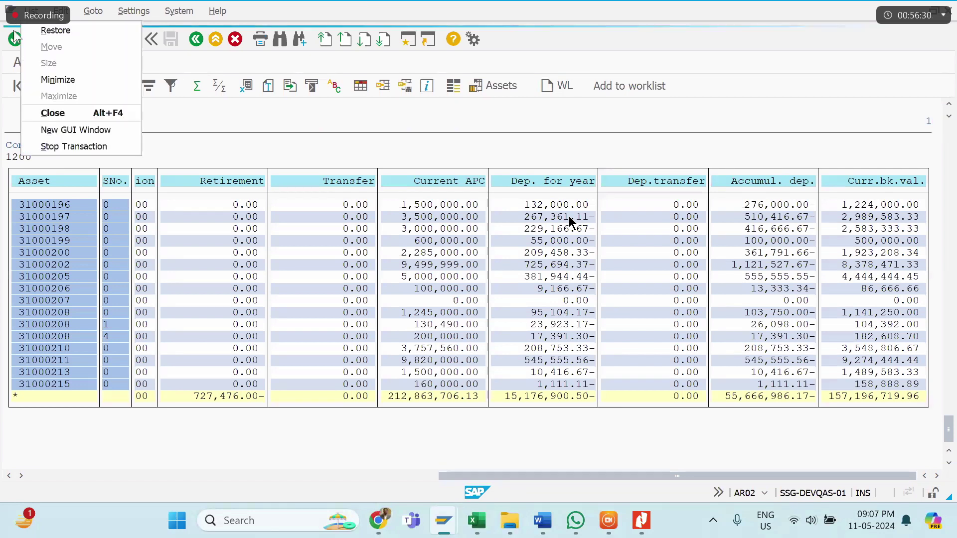
pyautogui.click(73, 147)
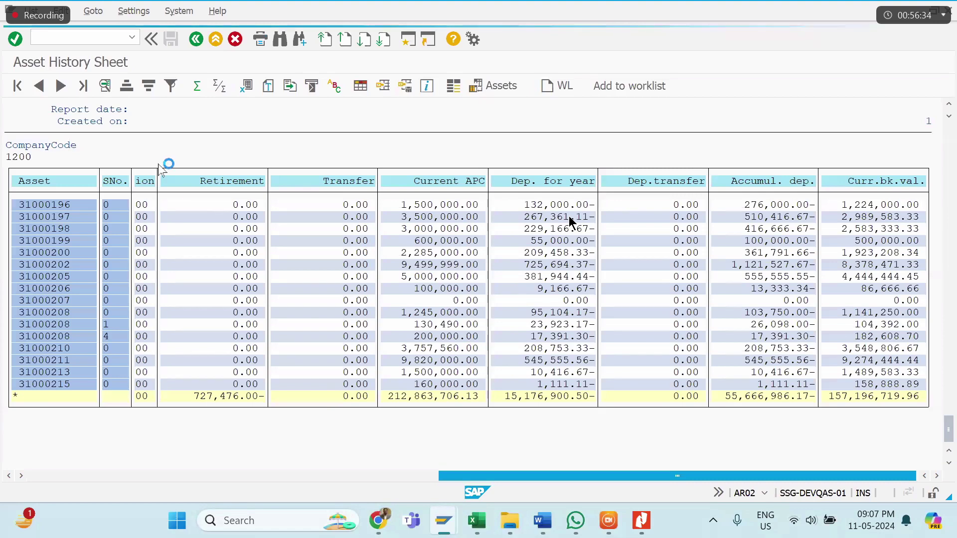
pyautogui.click(443, 520)
pyautogui.click(394, 448)
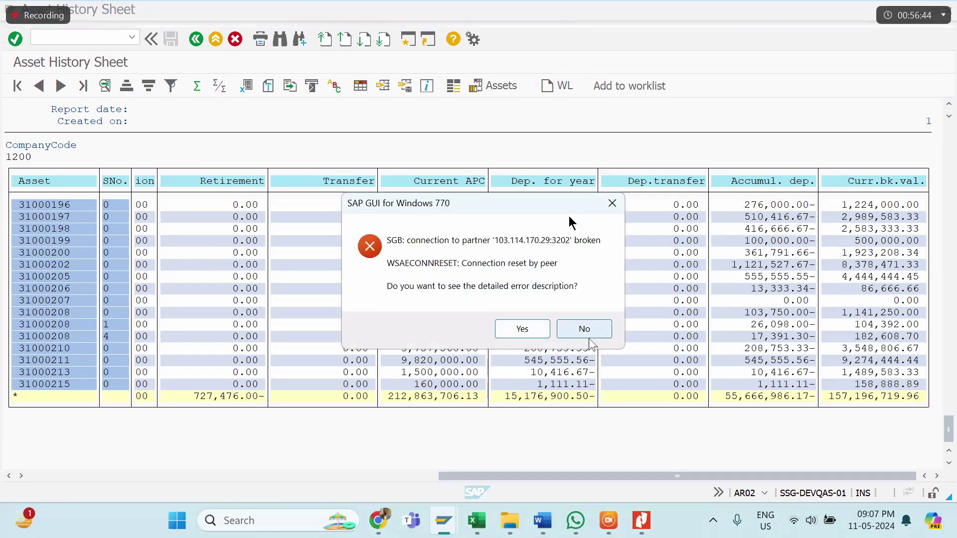
pyautogui.click(584, 329)
pyautogui.hotkey('alt', 'Tab')
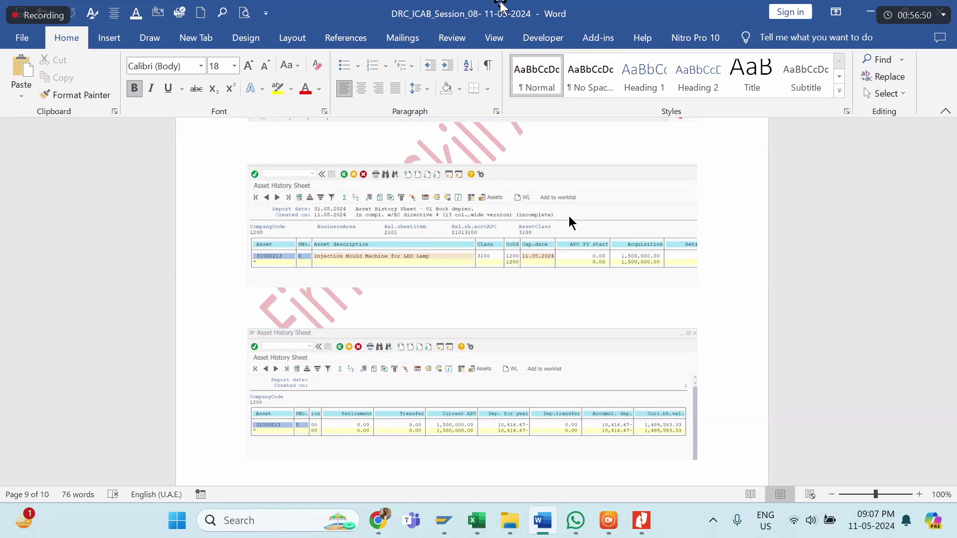
# Step: Switch to SAP Logon and open the SAP-SERVER connection
pyautogui.moveTo(412, 520)
pyautogui.click(405, 460)
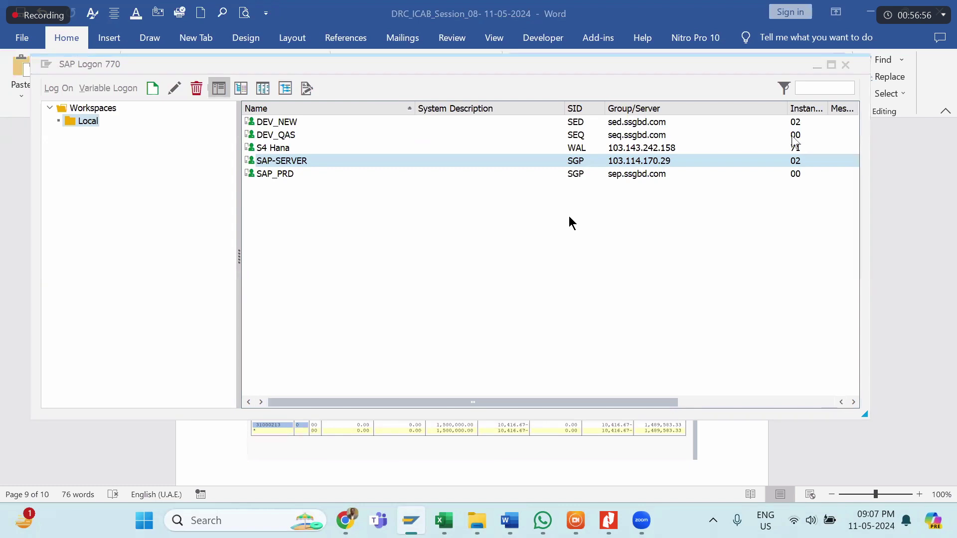
pyautogui.doubleClick(341, 160)
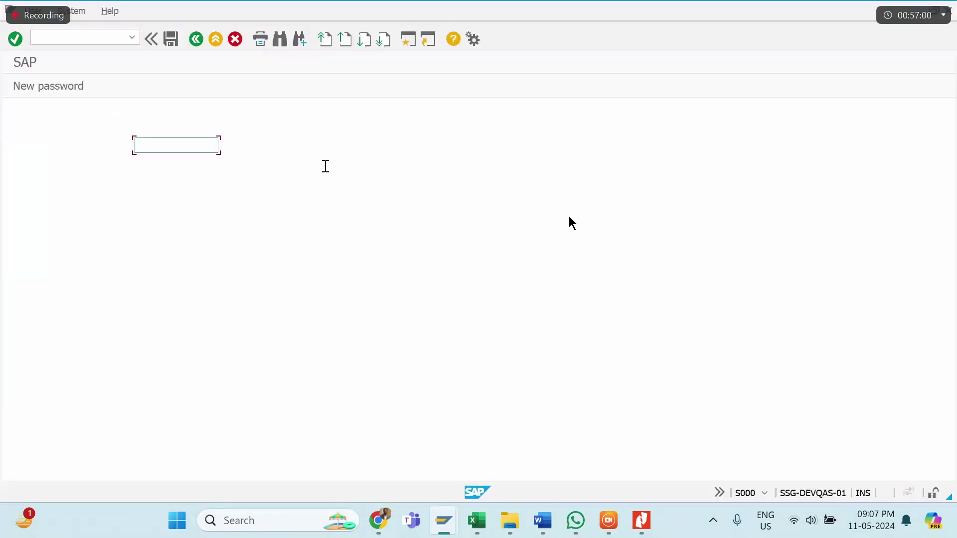
# Step: Log on to client 120 with the remembered user ID and the account password, continuing past the multiple logon notice
pyautogui.press('Down')
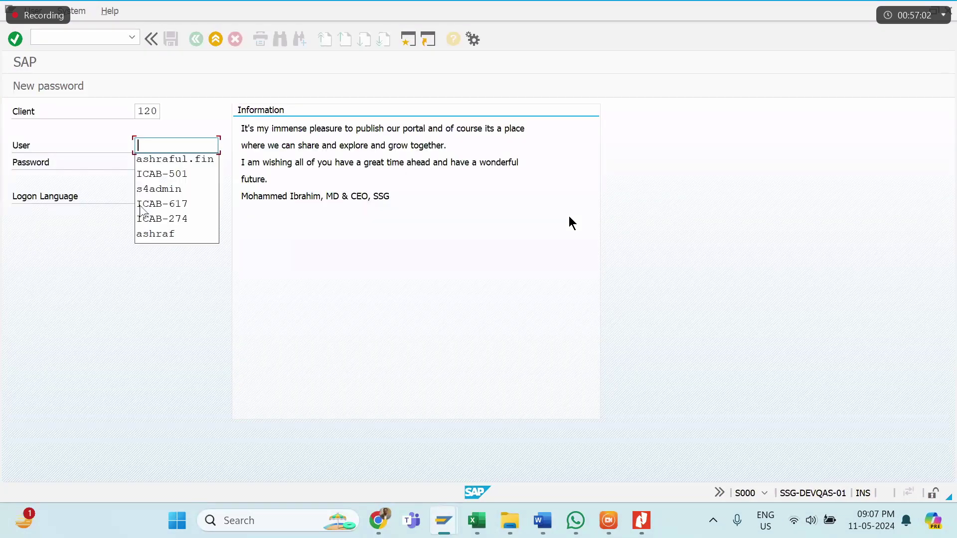
pyautogui.press('Down')
pyautogui.press('Return')
pyautogui.press('Tab')
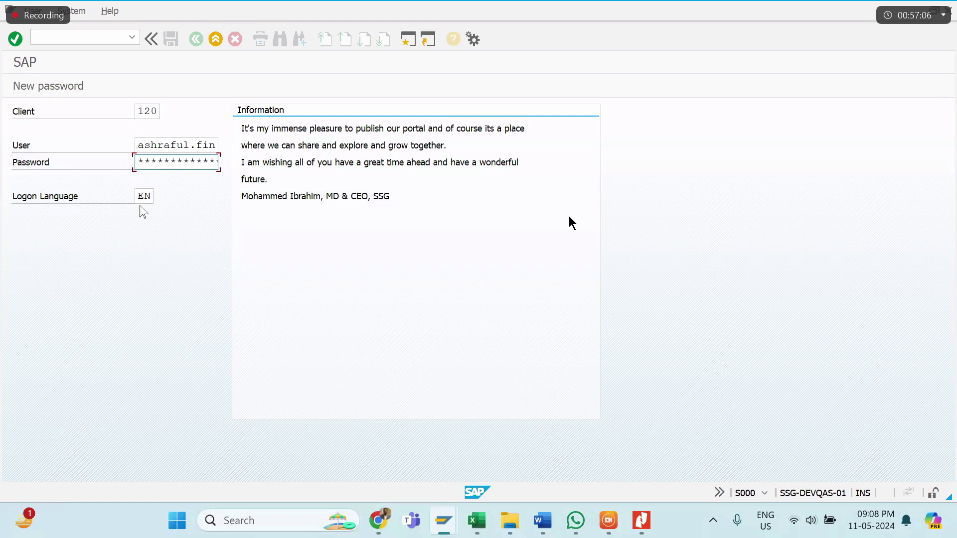
pyautogui.write('******')
pyautogui.press('Return')
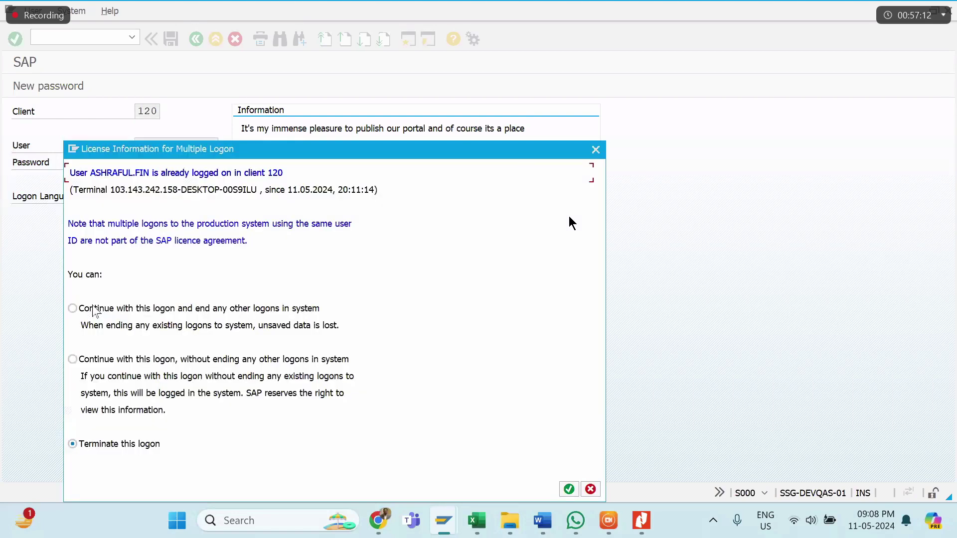
pyautogui.click(569, 489)
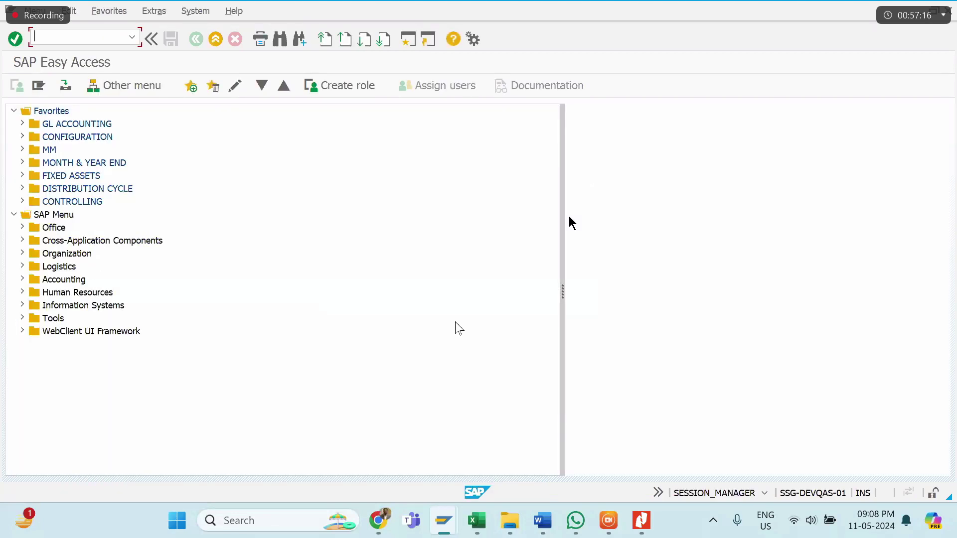
# Step: Start transaction AR02 and select company code 1200 and asset class 3100 for the Asset History Sheet
pyautogui.write('AR02')
pyautogui.press('Return')
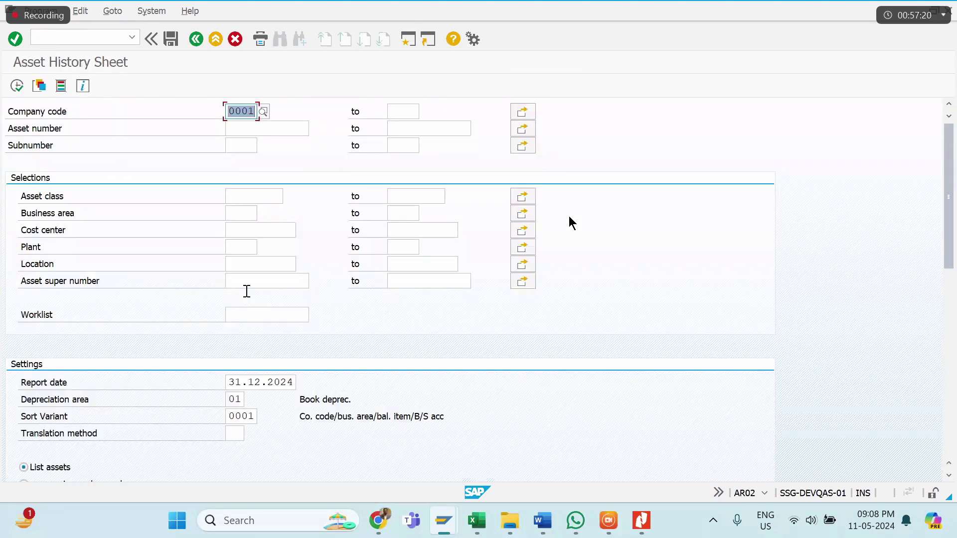
pyautogui.press('Delete')
pyautogui.write('12')
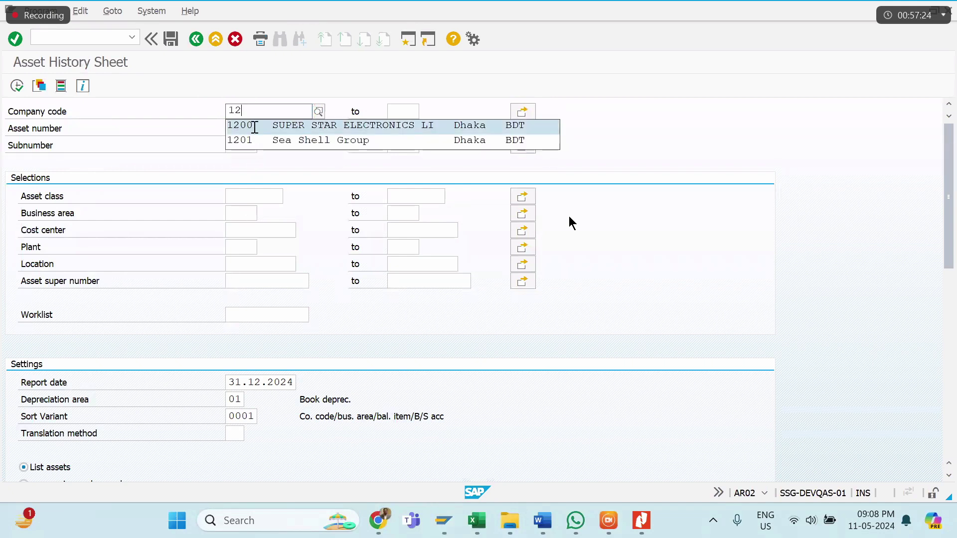
pyautogui.click(254, 128)
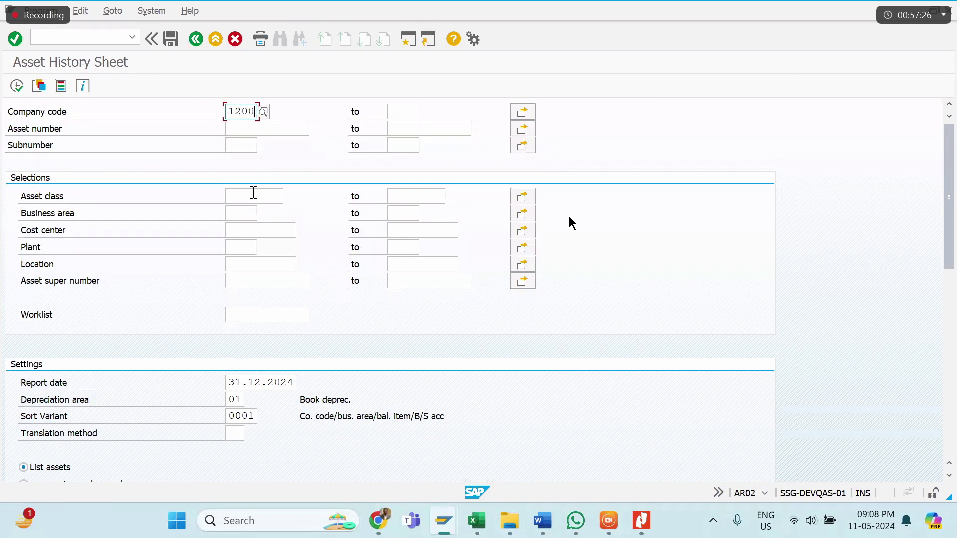
pyautogui.click(251, 194)
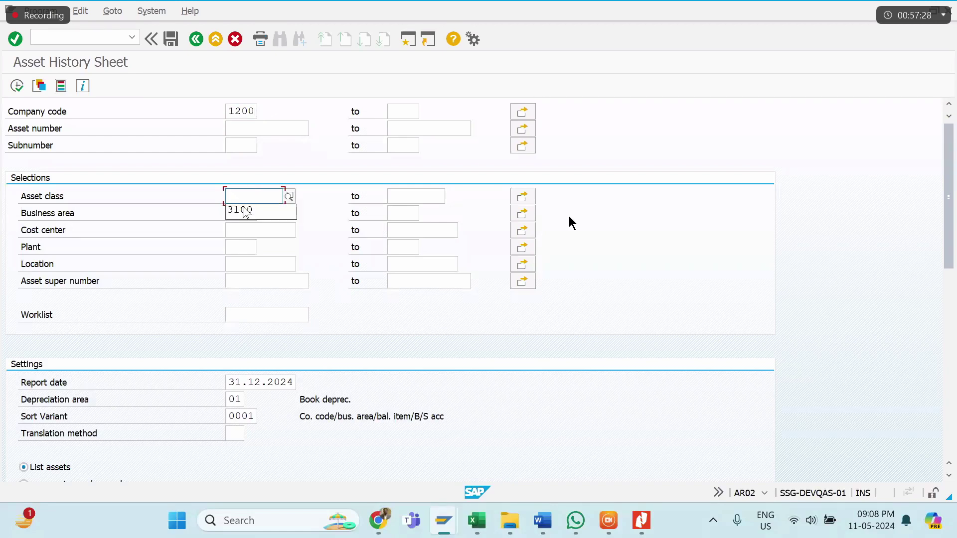
pyautogui.click(247, 211)
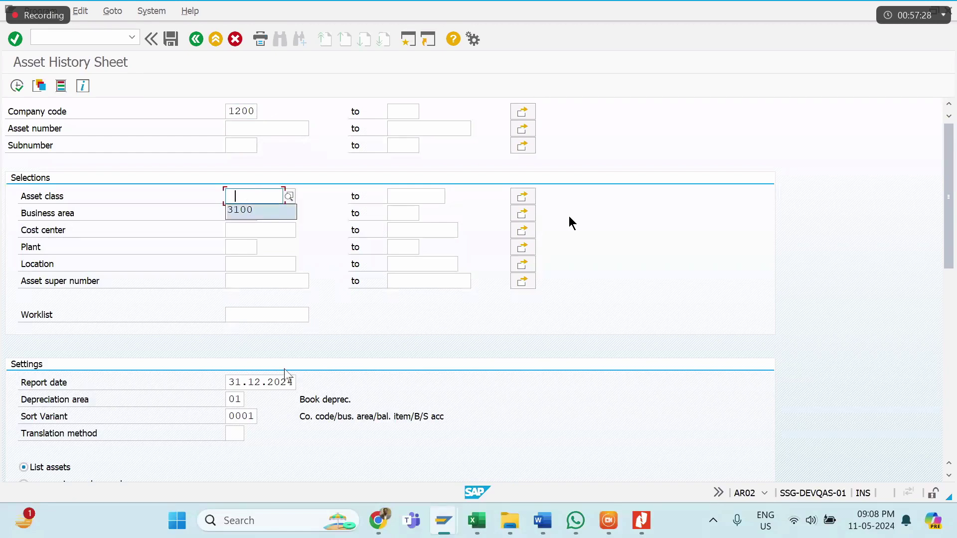
# Step: Run the report with report date 31.05.2024 and apply the first SSGL-FIXED ASSETS STD LAYOUT
pyautogui.click(141, 383)
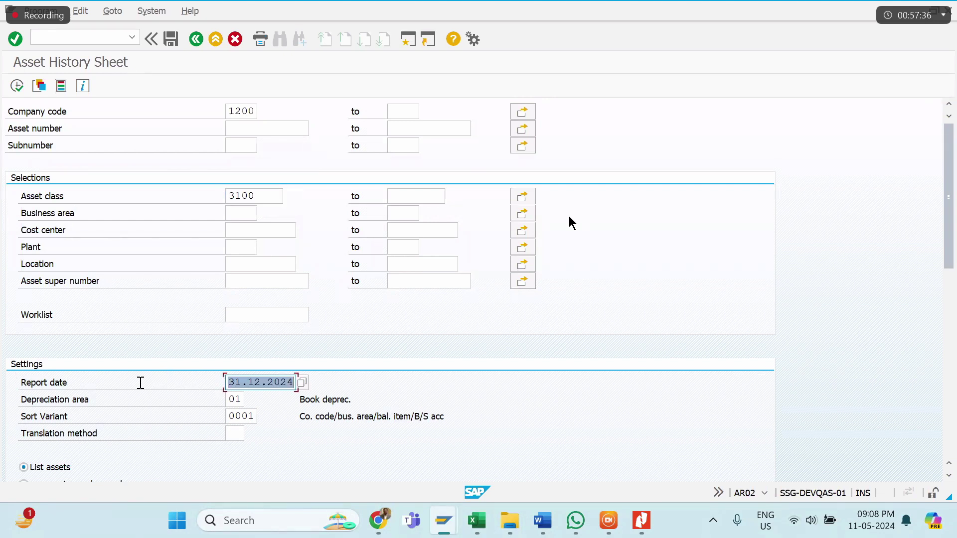
pyautogui.write('31')
pyautogui.press('Down')
pyautogui.press('Return')
pyautogui.click(16, 86)
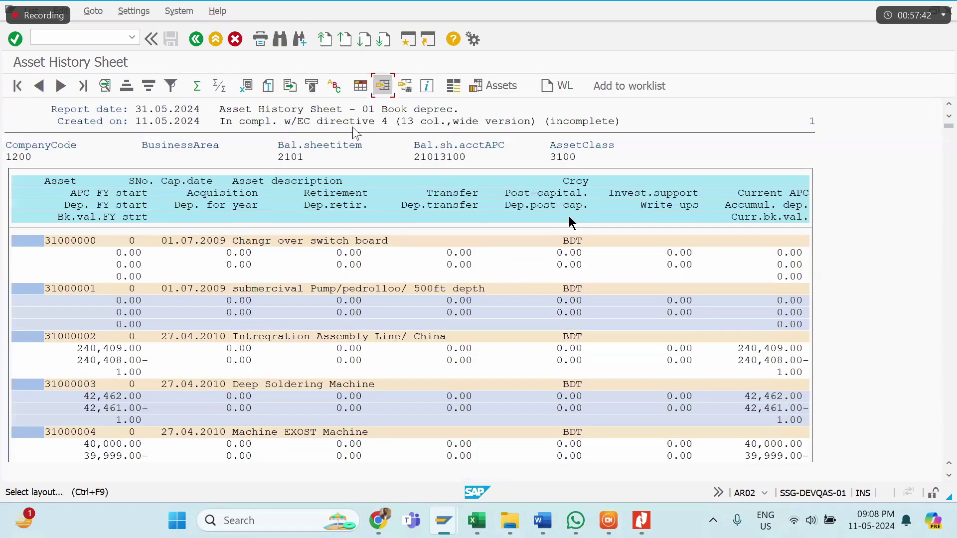
pyautogui.click(383, 86)
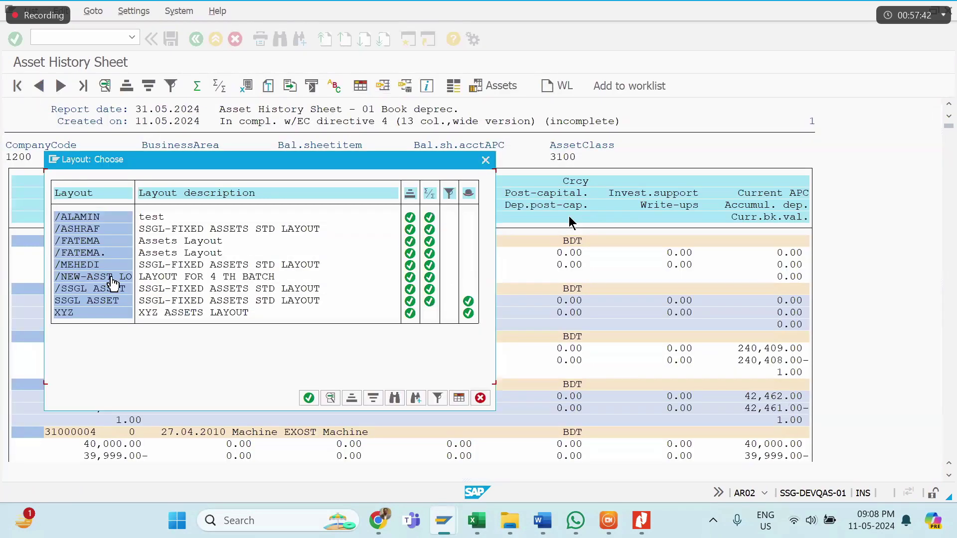
pyautogui.doubleClick(95, 229)
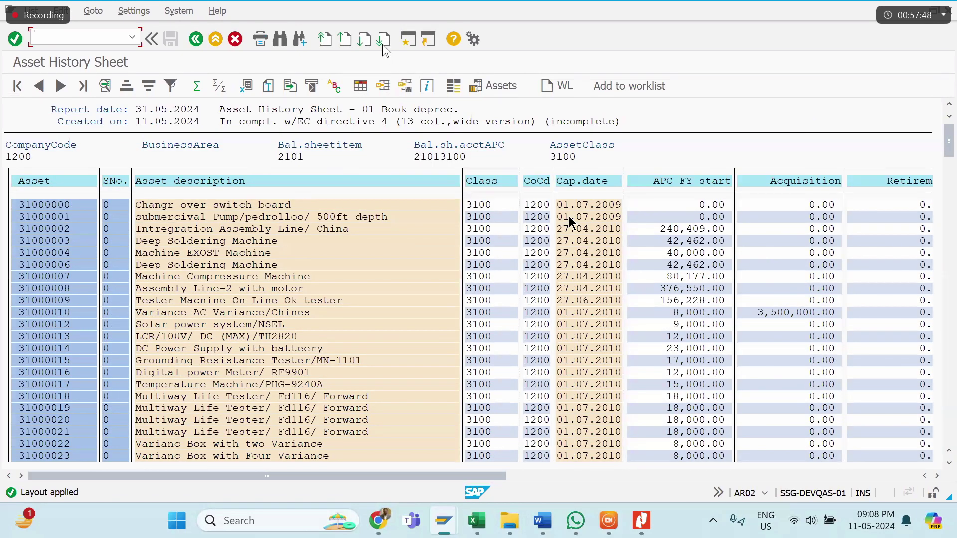
# Step: Examine the asset class 3100 totals row across the acquisition, retirement, depreciation and current book value columns
pyautogui.click(383, 43)
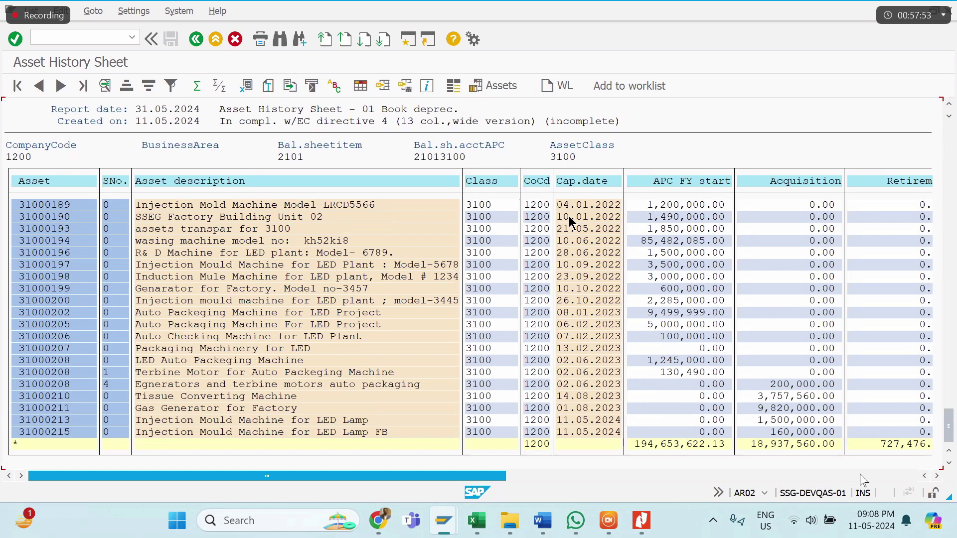
pyautogui.click(703, 476)
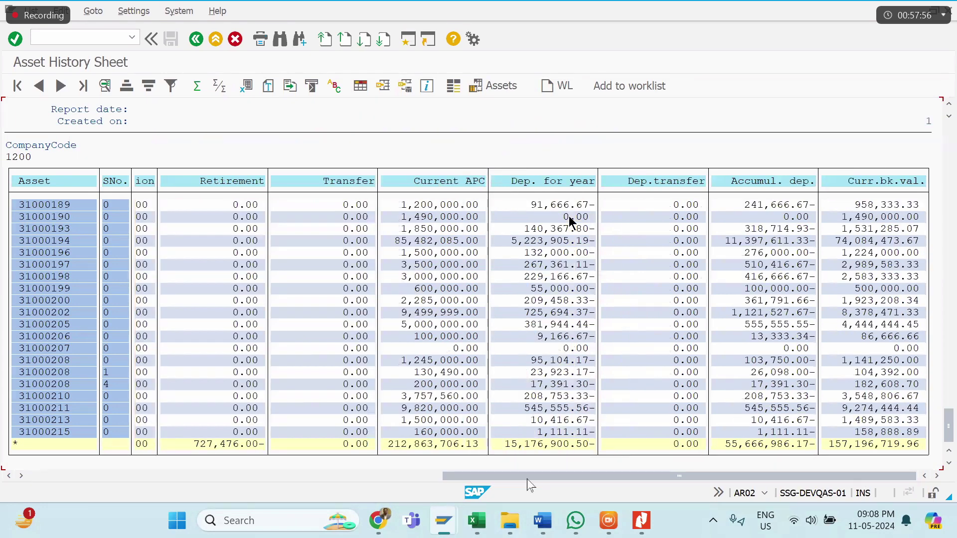
pyautogui.moveTo(694, 477); pyautogui.dragTo(527, 479)
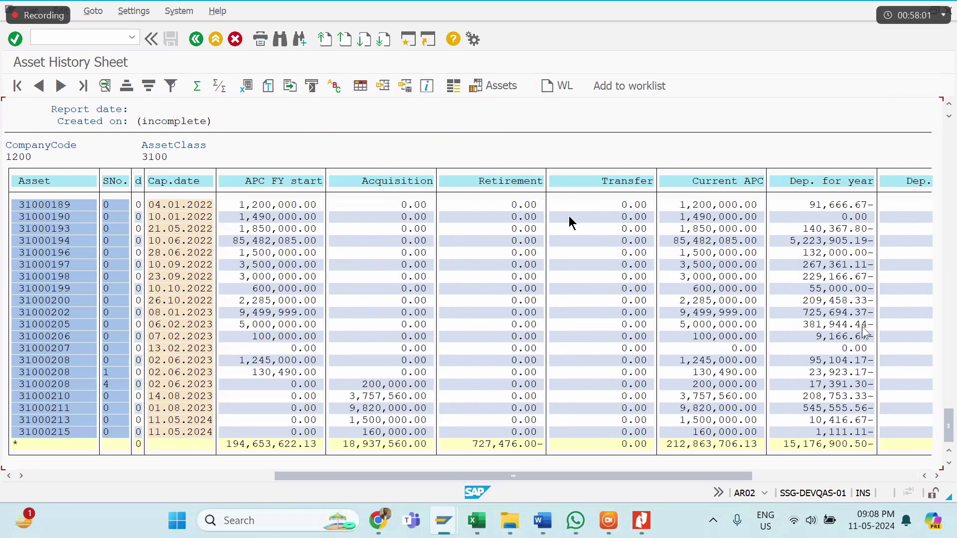
pyautogui.click(878, 477)
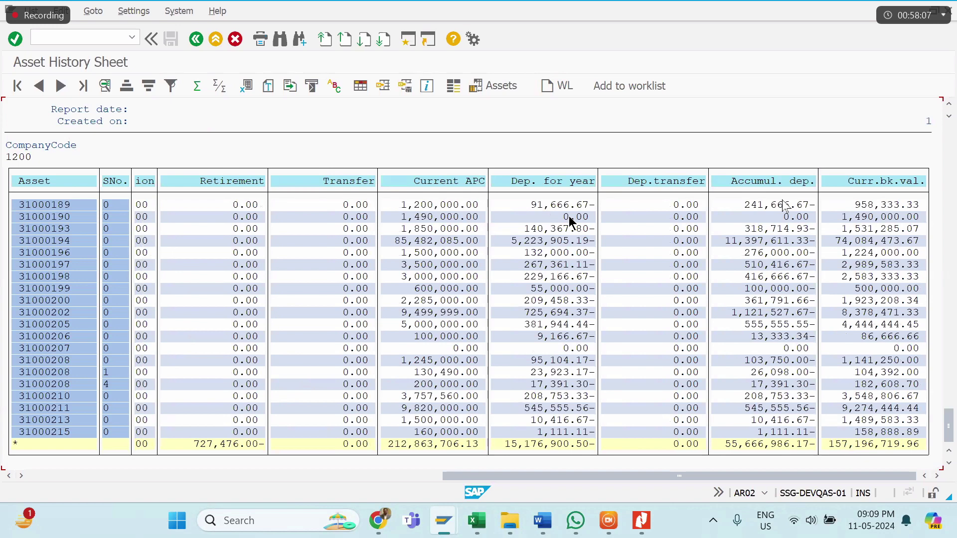
# Step: Return to the selection screen, clear the asset class, enable Use ALV grid and rerun the report for company code 1200
pyautogui.click(196, 39)
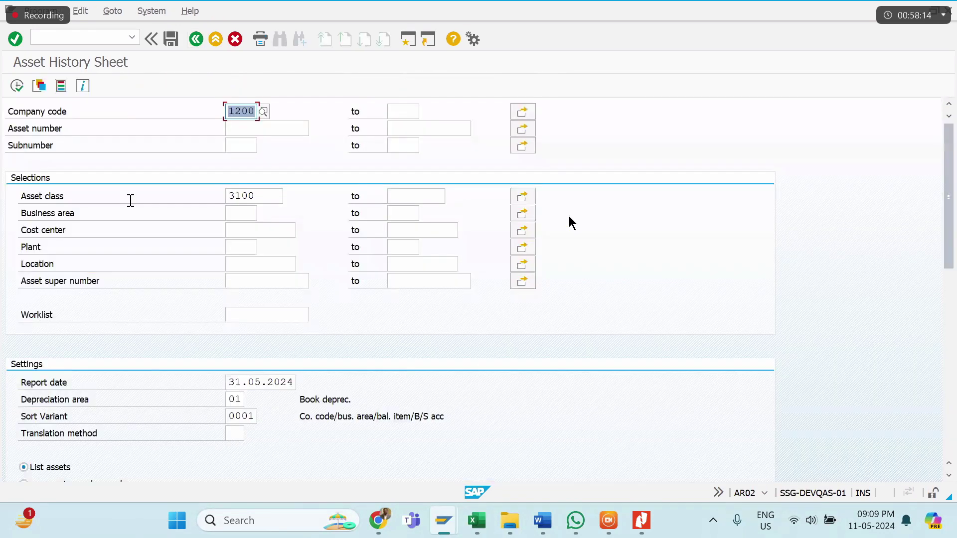
pyautogui.click(131, 200)
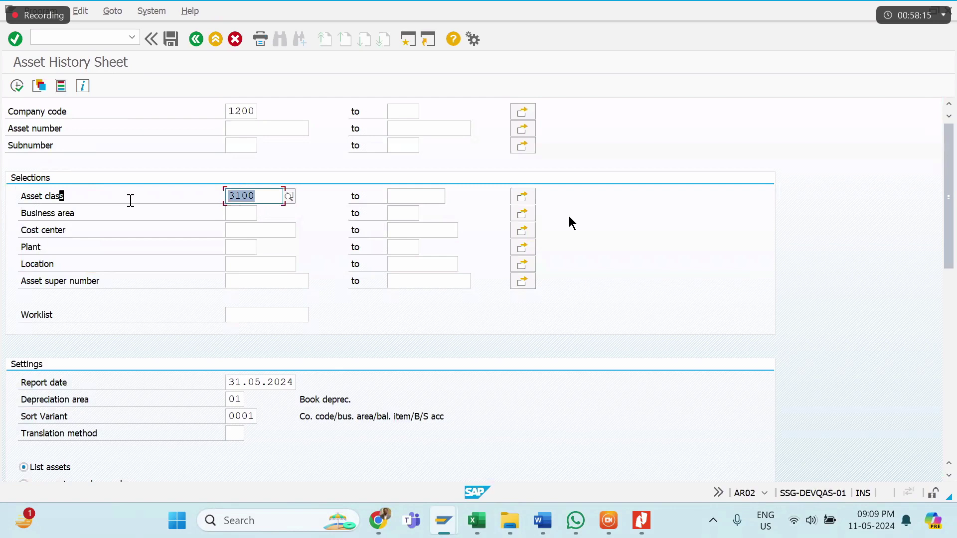
pyautogui.press('Delete')
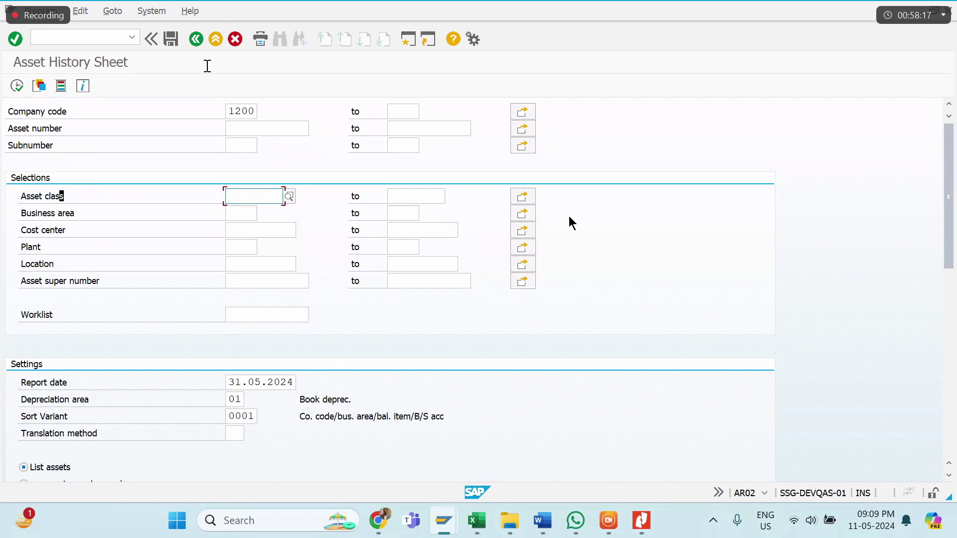
pyautogui.click(238, 231)
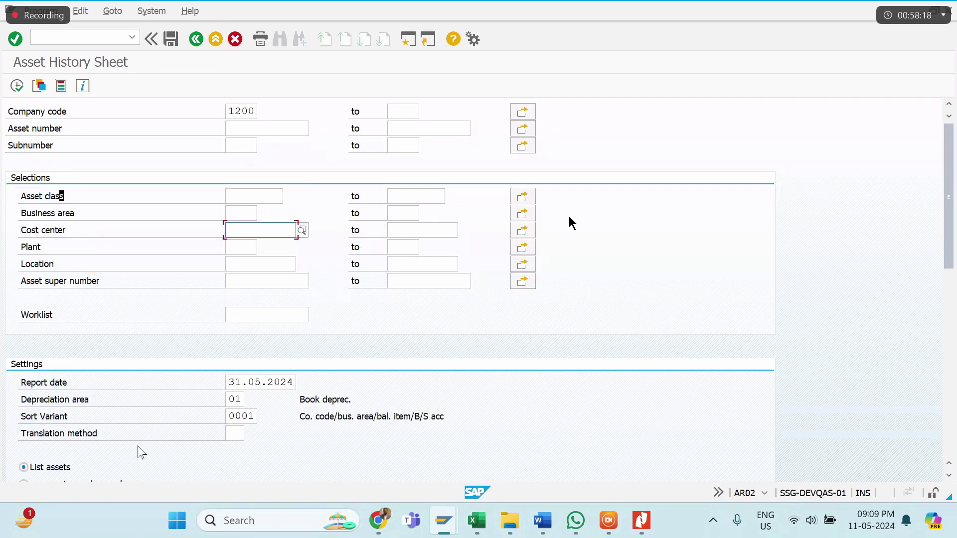
pyautogui.scroll(-5, 141, 453)
pyautogui.click(71, 354)
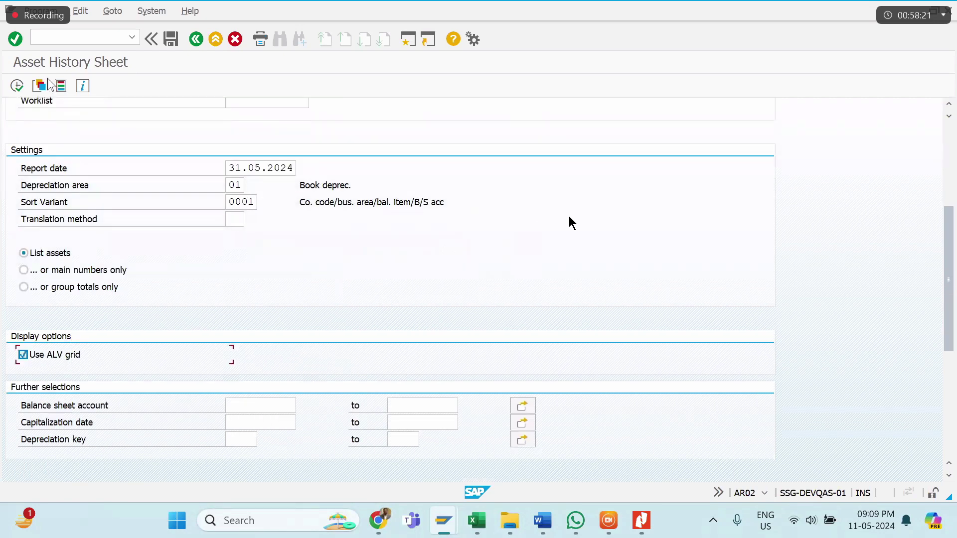
pyautogui.click(17, 86)
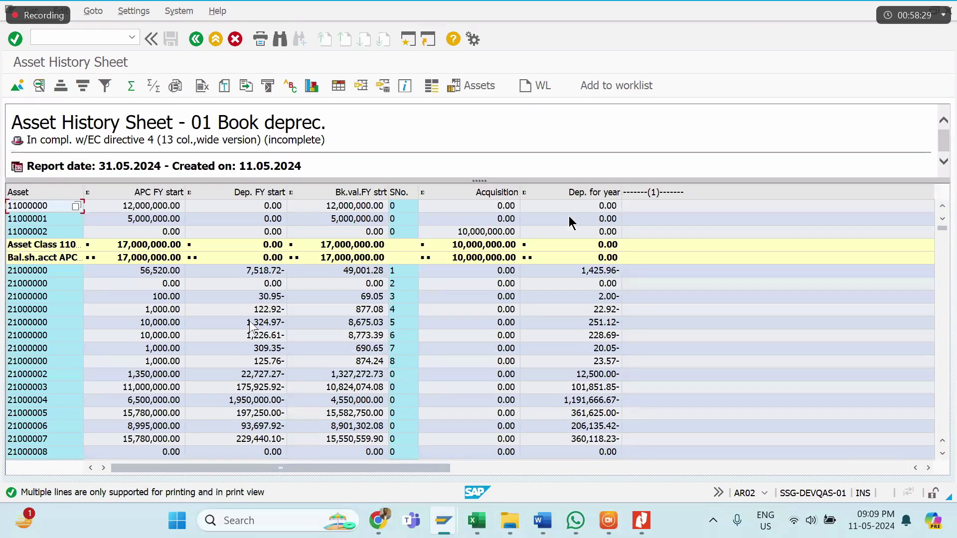
# Step: Apply the first SSGL-FIXED ASSETS STD LAYOUT to the ALV grid of all asset classes and acknowledge the information message
pyautogui.scroll(-20, 570, 222)
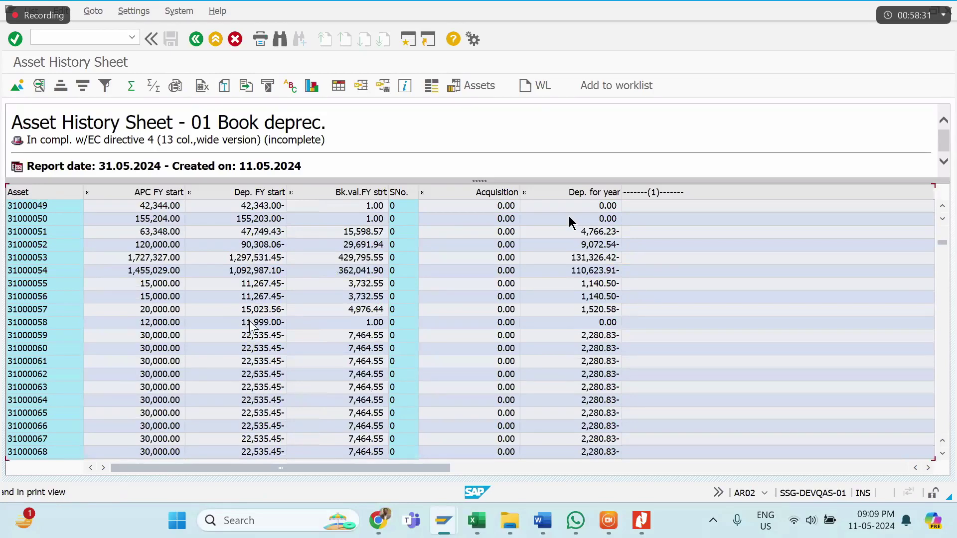
pyautogui.scroll(-20, 570, 221)
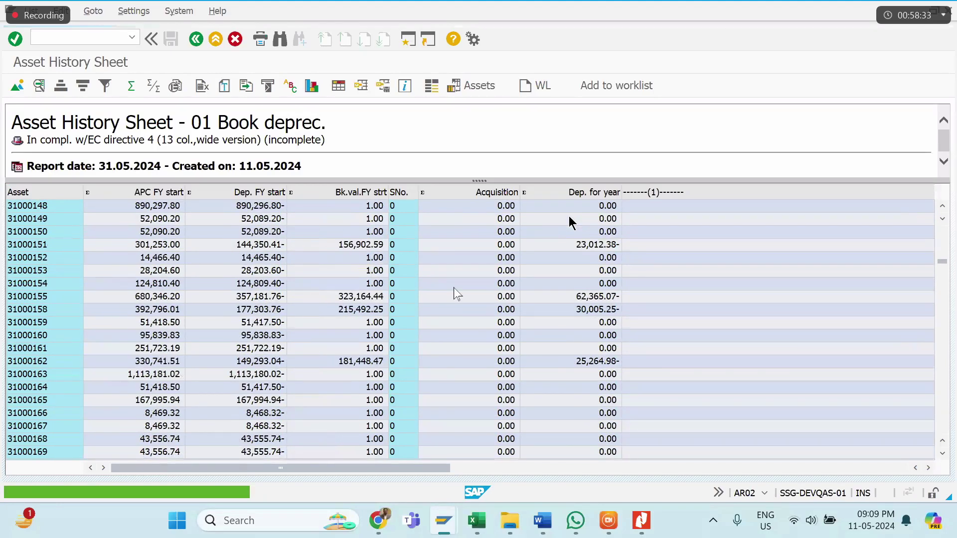
pyautogui.scroll(-12, 571, 221)
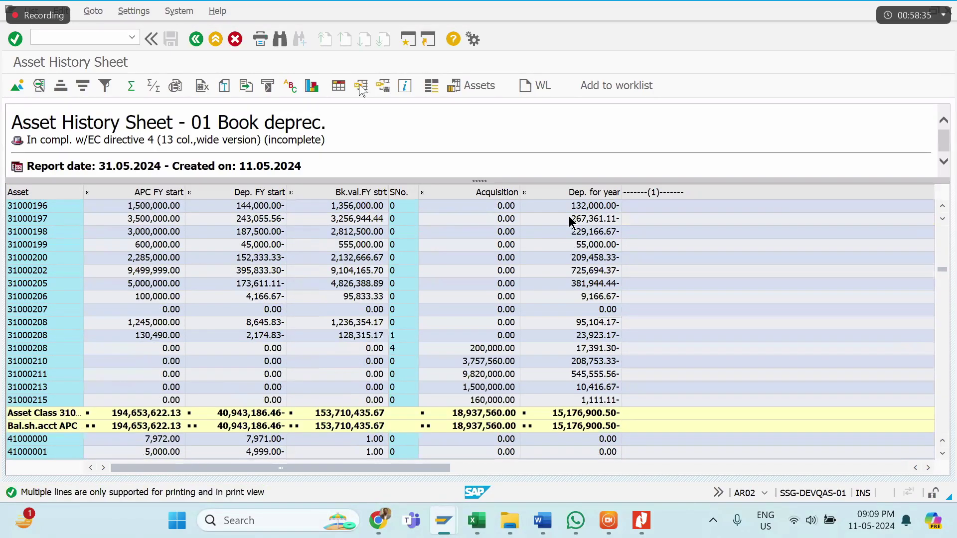
pyautogui.click(361, 88)
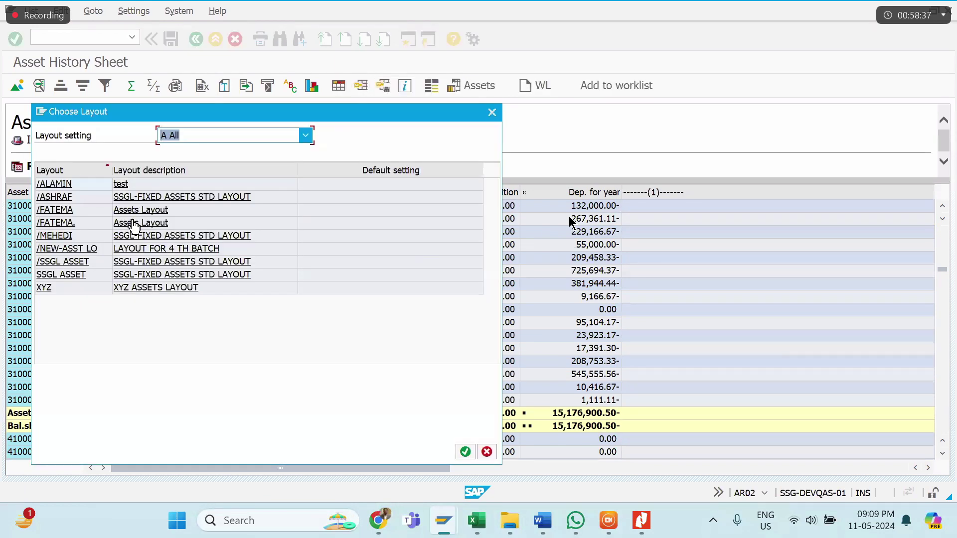
pyautogui.click(135, 197)
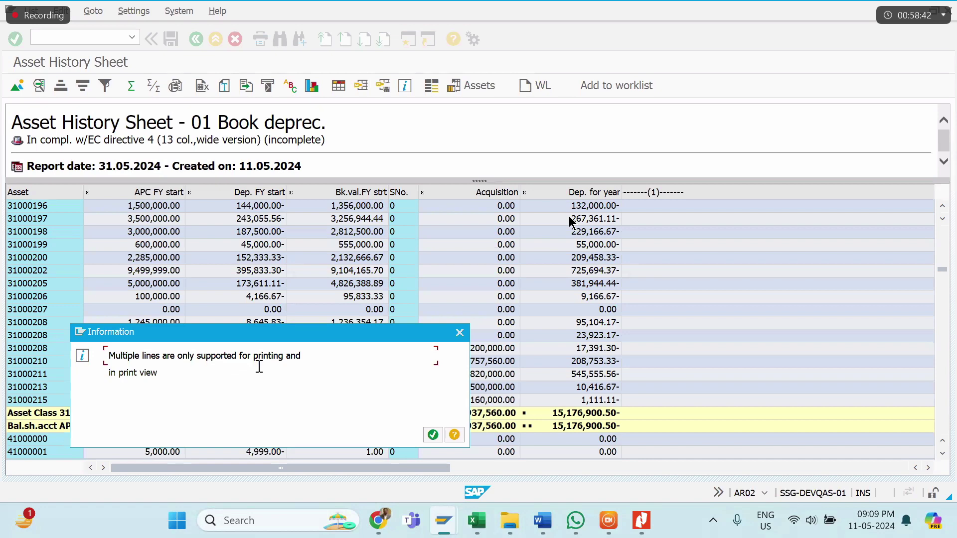
pyautogui.click(433, 436)
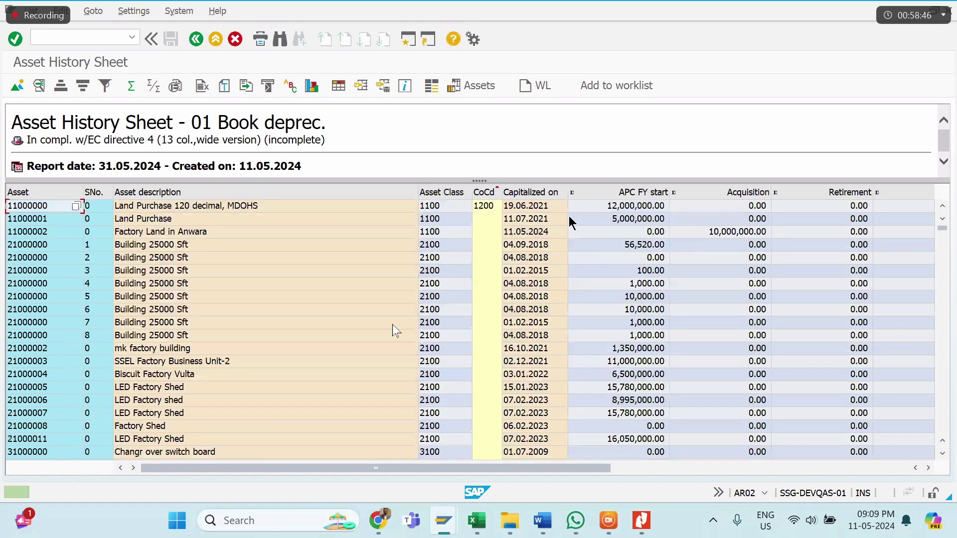
# Step: Examine the full asset list and follow the first land purchase asset's row across to its current book value
pyautogui.scroll(-18, 395, 330)
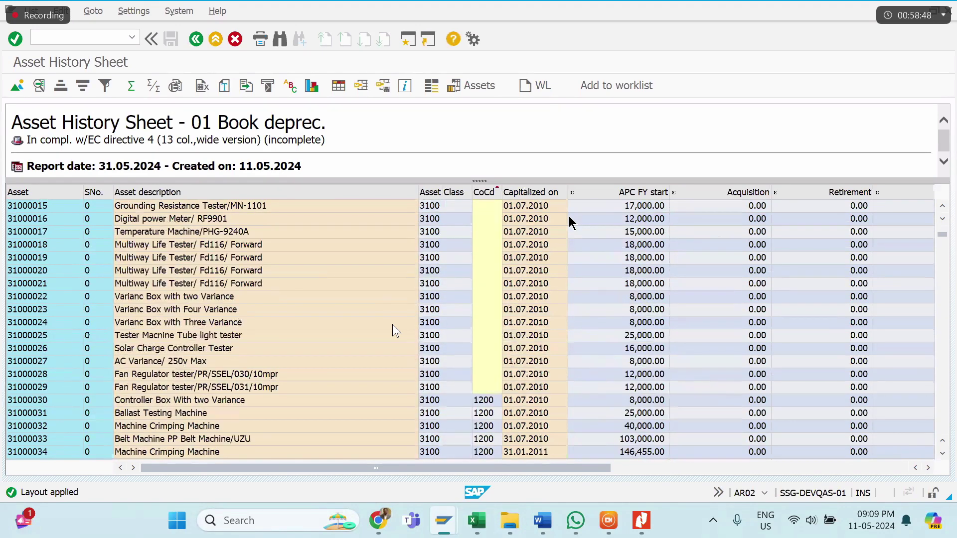
pyautogui.scroll(2, 393, 329)
pyautogui.scroll(16, 274, 216)
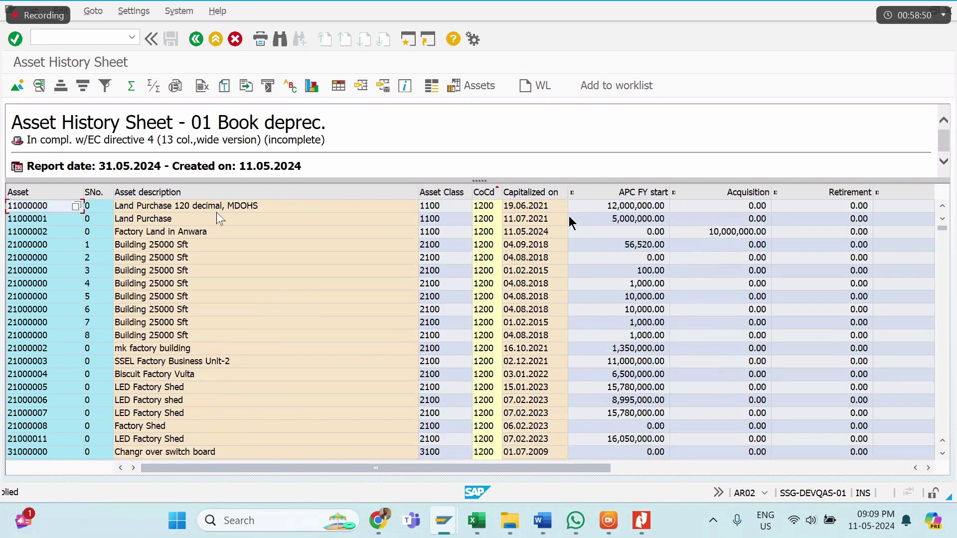
pyautogui.click(217, 212)
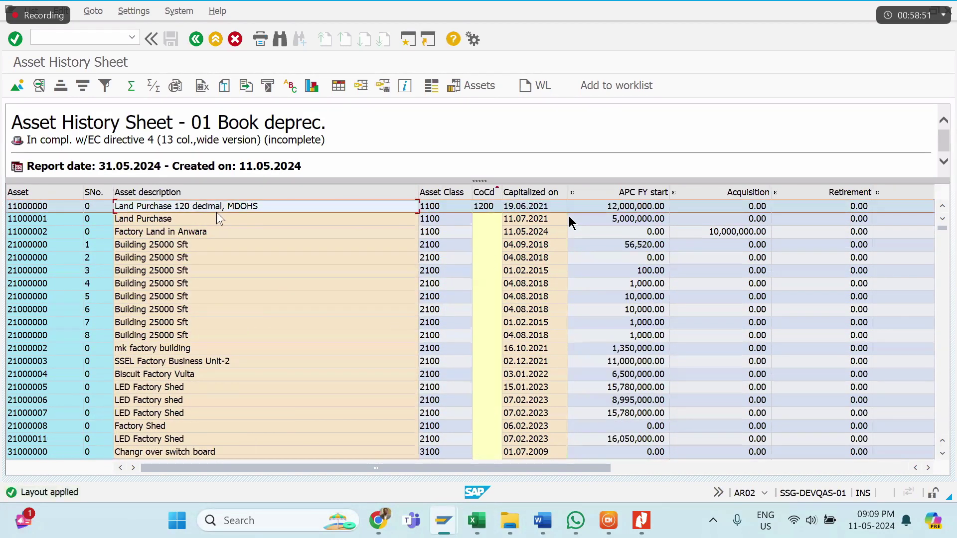
pyautogui.press('Right')
pyautogui.press('Right')
pyautogui.press('Right')
pyautogui.press('Right')
pyautogui.press('Right')
pyautogui.press('Right')
pyautogui.press('Right')
pyautogui.press('Right')
pyautogui.press('Right')
pyautogui.press('Right')
pyautogui.press('Right')
pyautogui.press('Right')
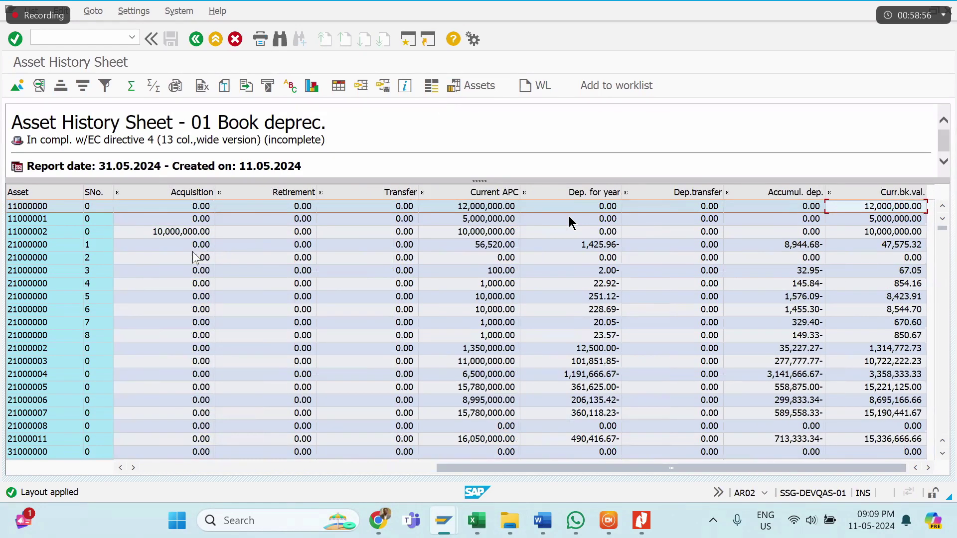
# Step: Examine the asset list of all classes from the land and building entries down to the furniture assets of class 4100
pyautogui.click(171, 469)
pyautogui.scroll(-4, 317, 326)
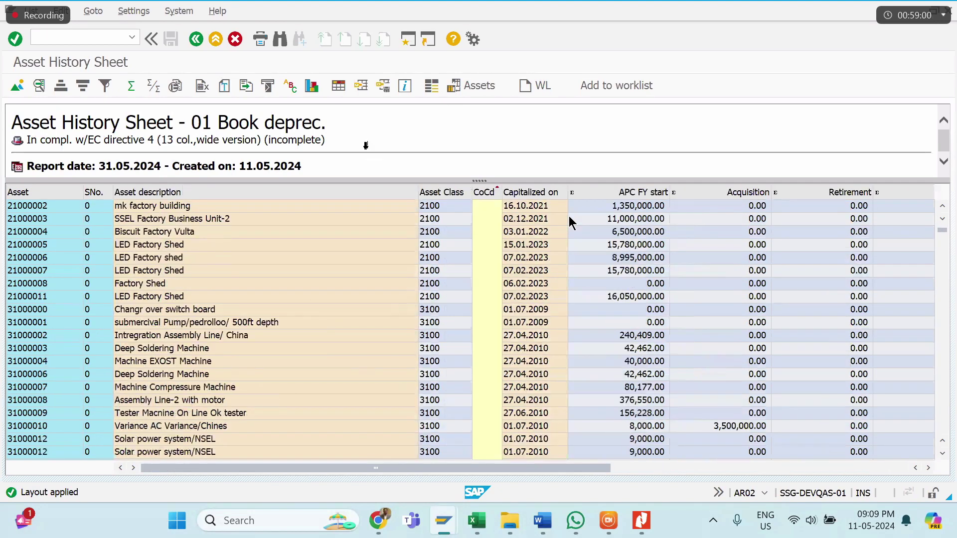
pyautogui.scroll(-15, 360, 363)
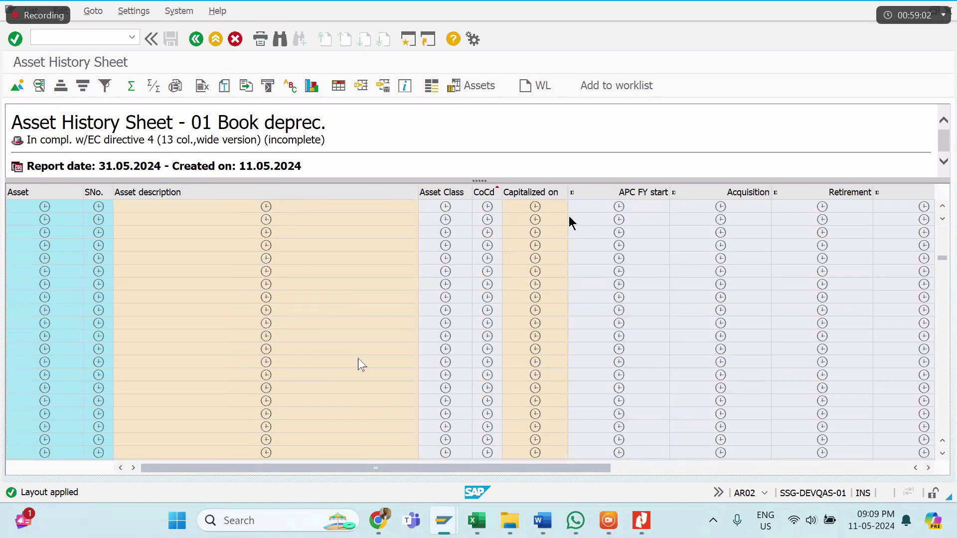
pyautogui.scroll(-15, 359, 363)
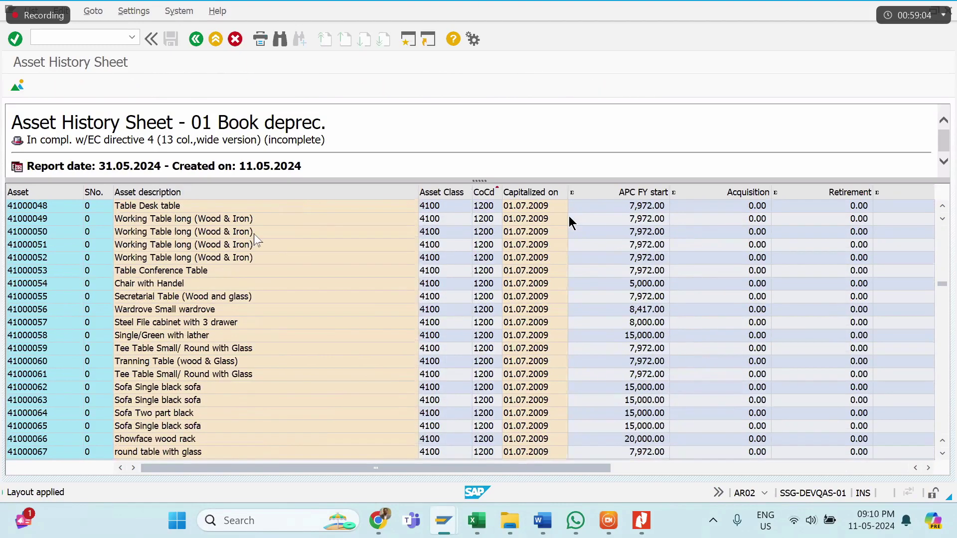
pyautogui.scroll(-14, 257, 240)
pyautogui.rightClick(256, 233)
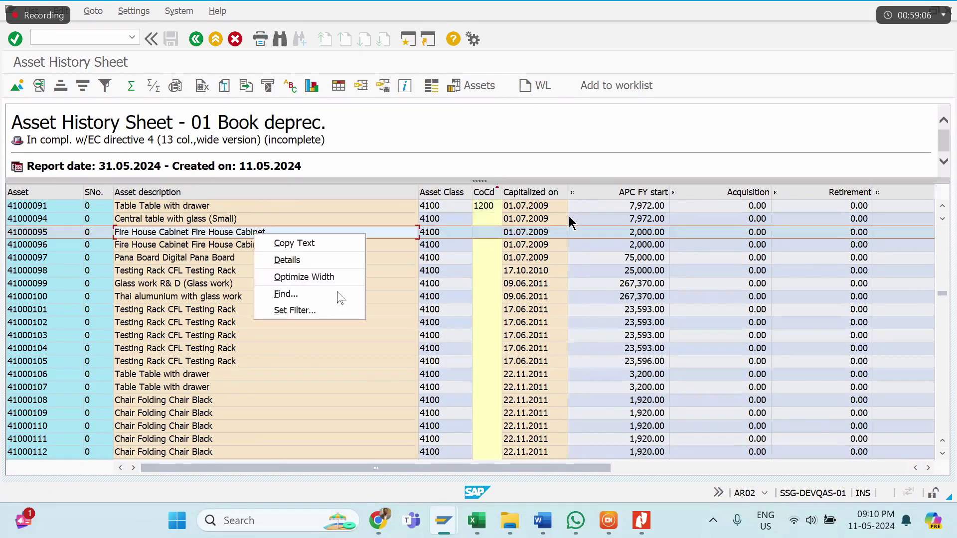
pyautogui.click(202, 271)
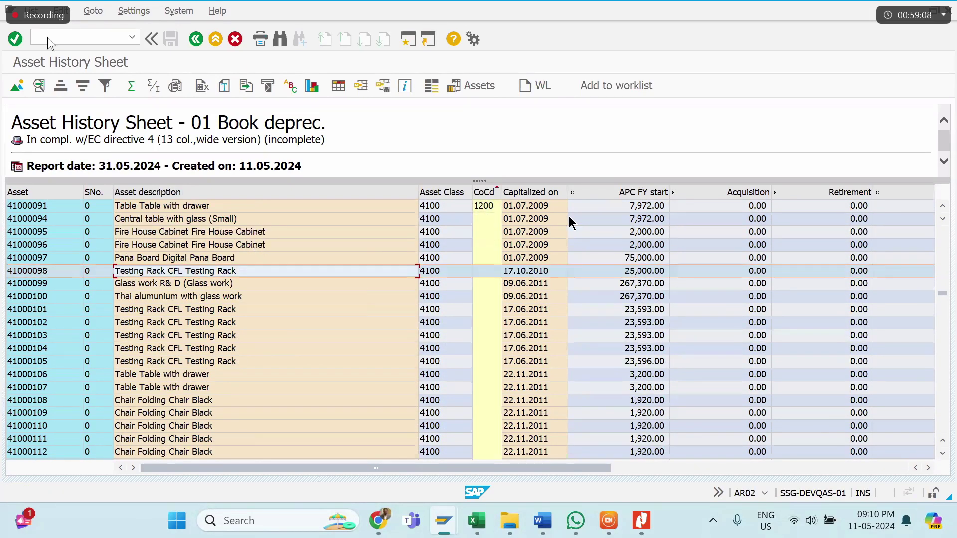
# Step: Review the export options for the asset list, including word processing and local file
pyautogui.click(30, 10)
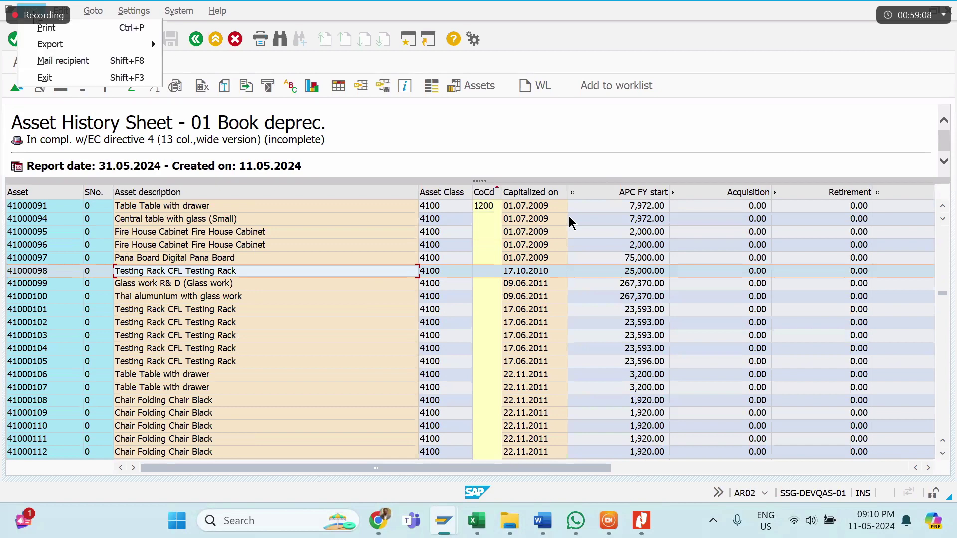
pyautogui.moveTo(59, 44)
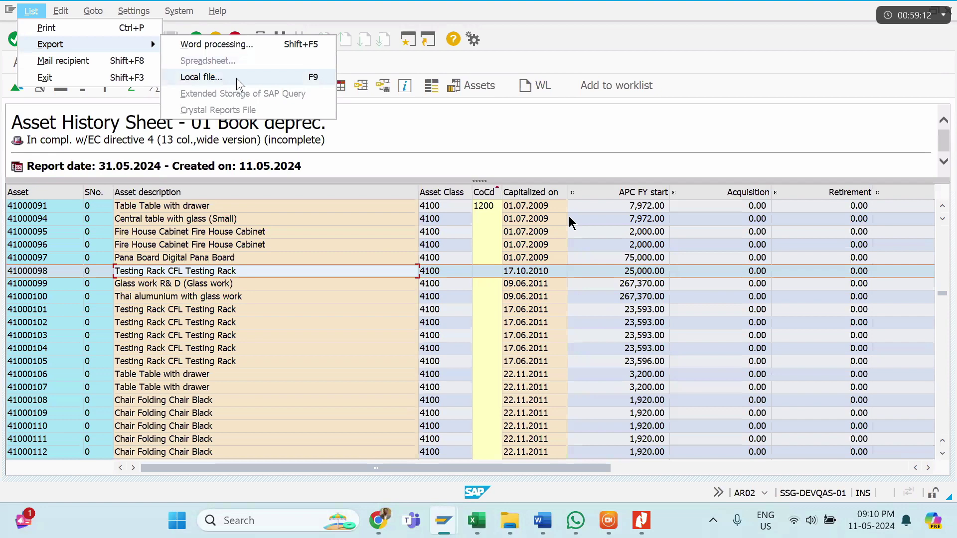
pyautogui.click(202, 310)
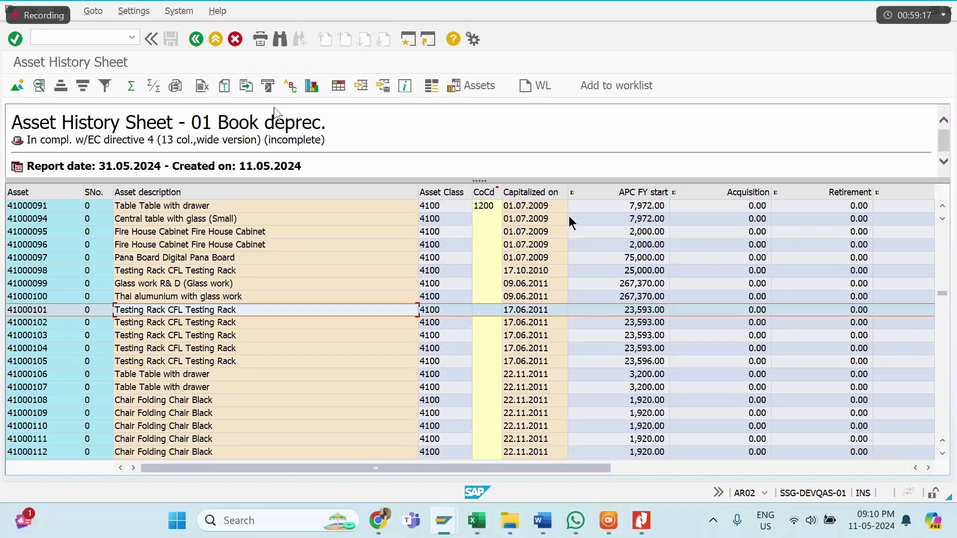
pyautogui.click(246, 86)
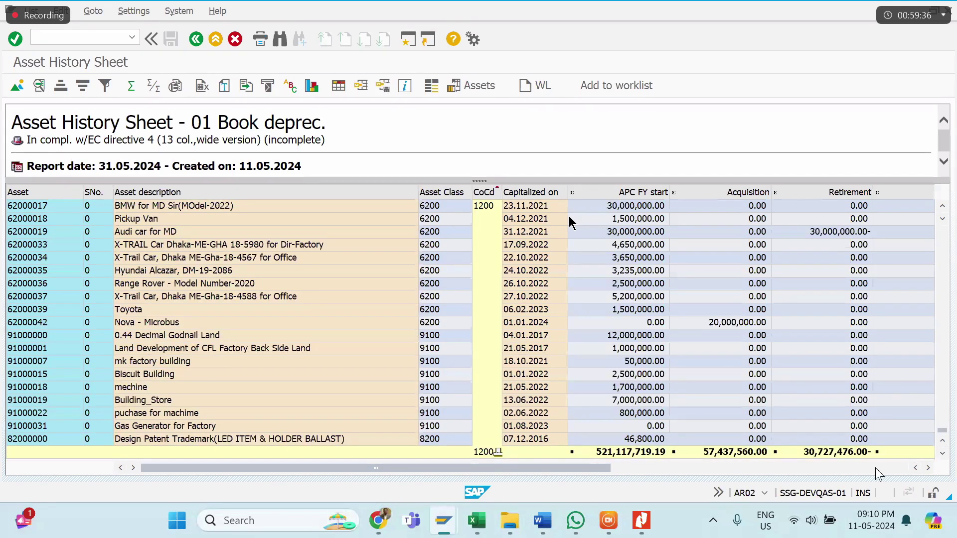
# Step: Examine the company code 1200 totals row across to current book value and leave the report for the start screen
pyautogui.hscroll(10, 433, 241)
pyautogui.click(414, 244)
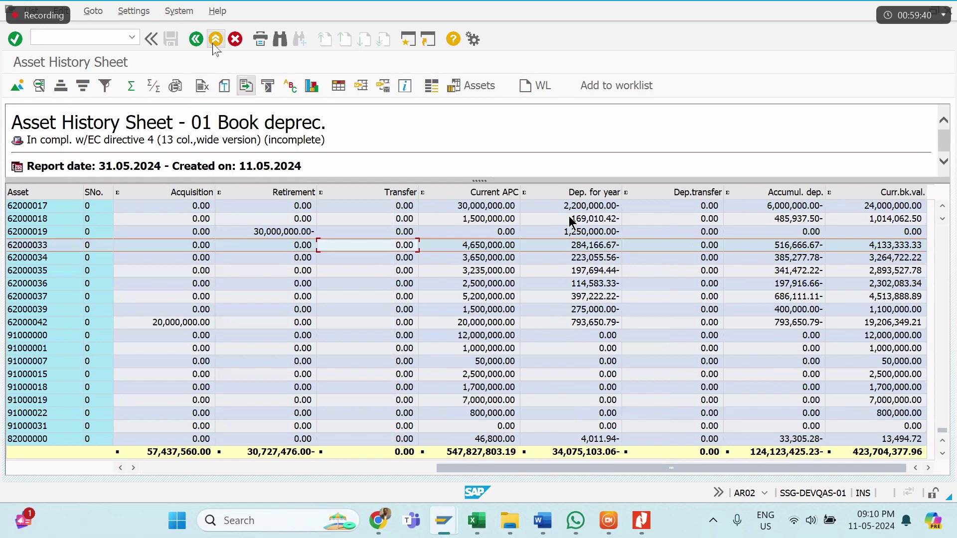
pyautogui.click(197, 42)
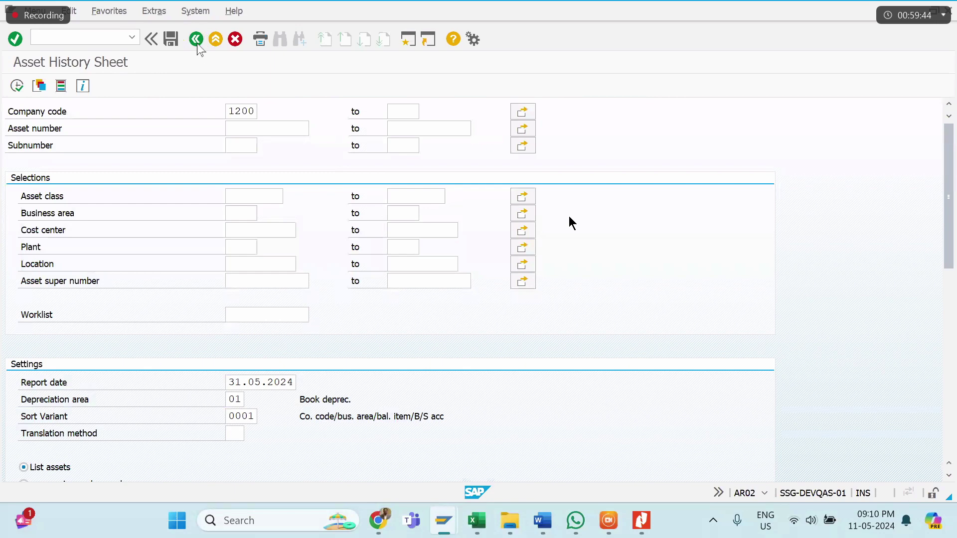
pyautogui.click(197, 42)
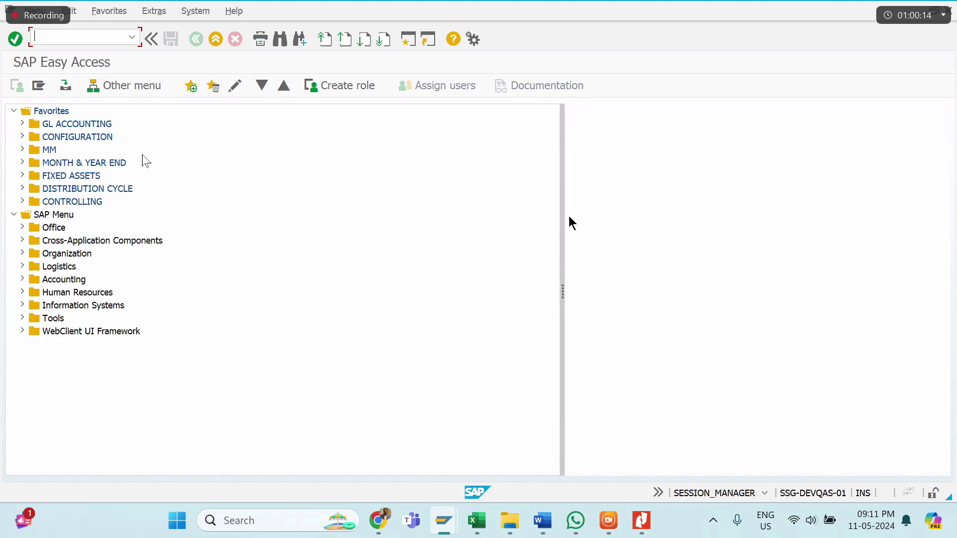
# Step: Open the Asset History Sheet with transaction AR02 and set the asset class to 3100
pyautogui.write('ar02')
pyautogui.press('Return')
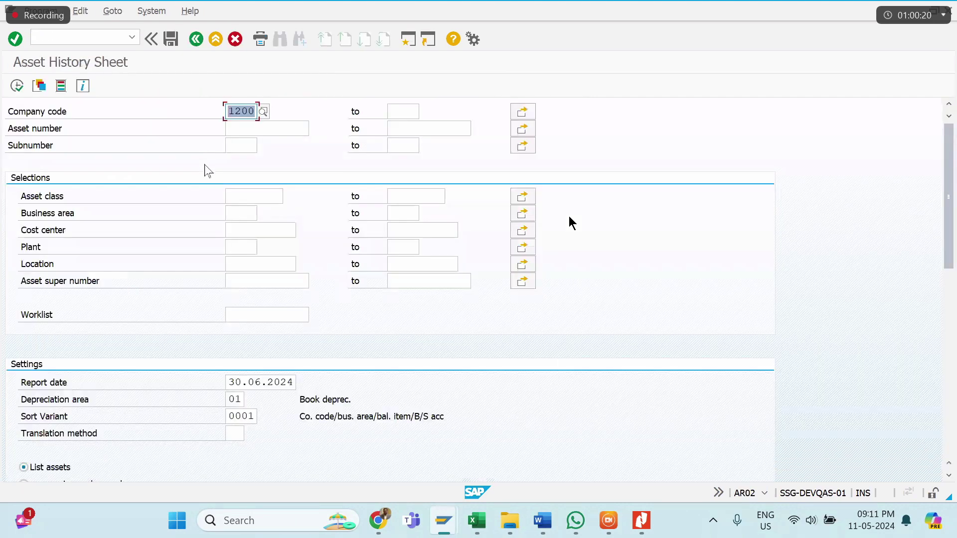
pyautogui.click(271, 198)
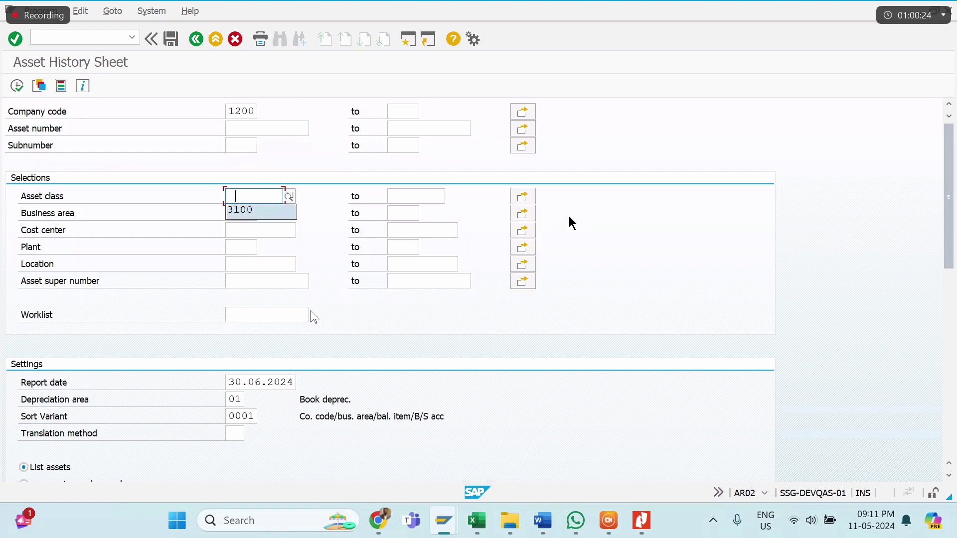
pyautogui.press('Return')
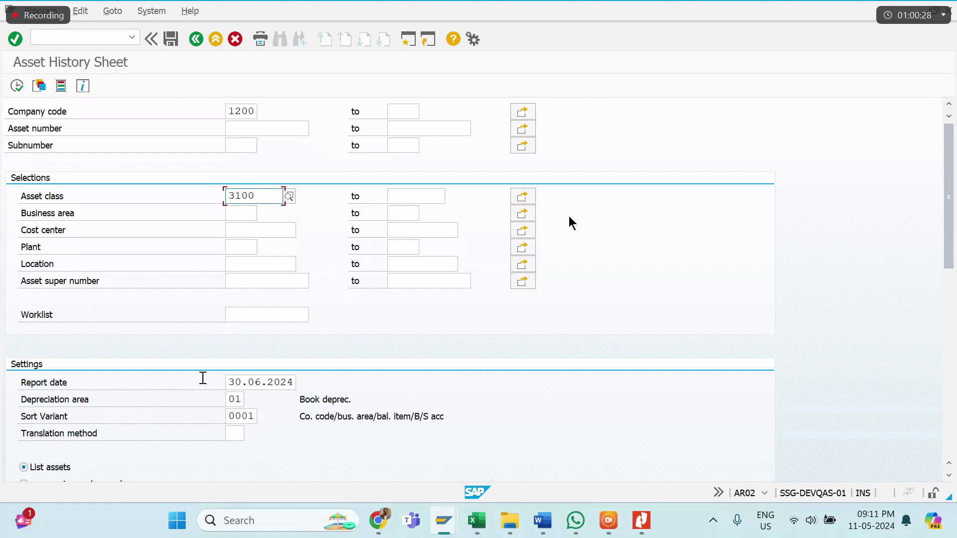
# Step: Try the list scope options in the report settings and select main numbers only
pyautogui.scroll(-3, 204, 383)
pyautogui.scroll(-1, 204, 383)
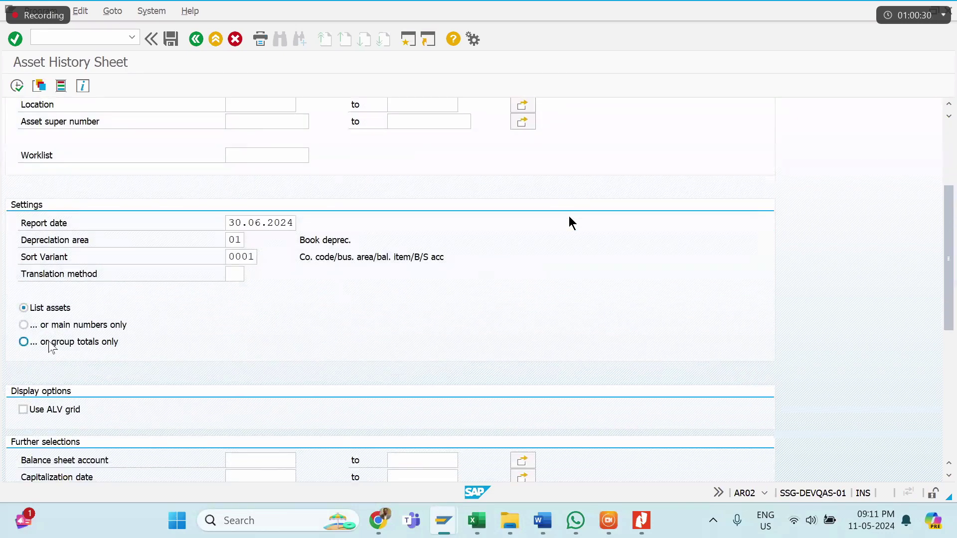
pyautogui.click(68, 328)
pyautogui.click(63, 346)
pyautogui.click(56, 325)
# Step: Try to open the list of available sort variants and check the computer's network connection
pyautogui.click(250, 256)
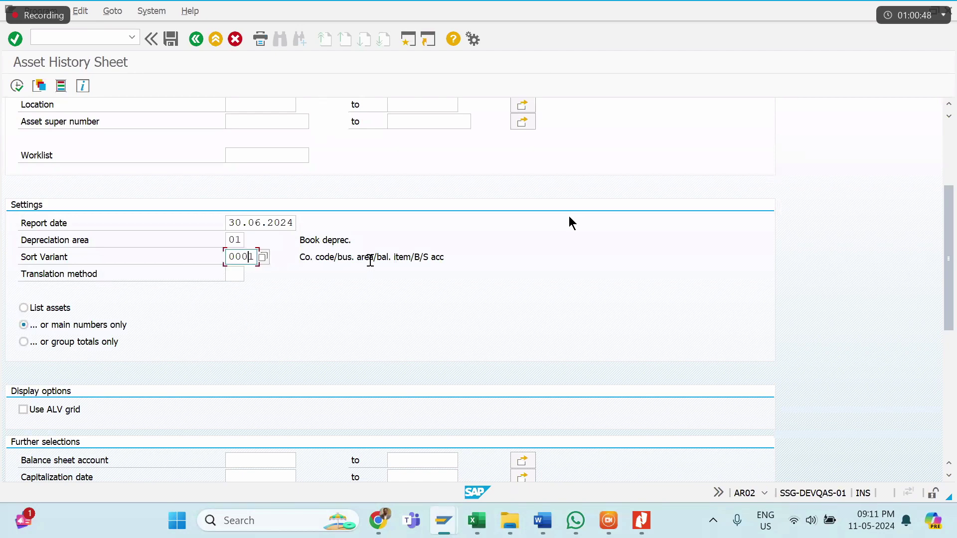
pyautogui.click(266, 257)
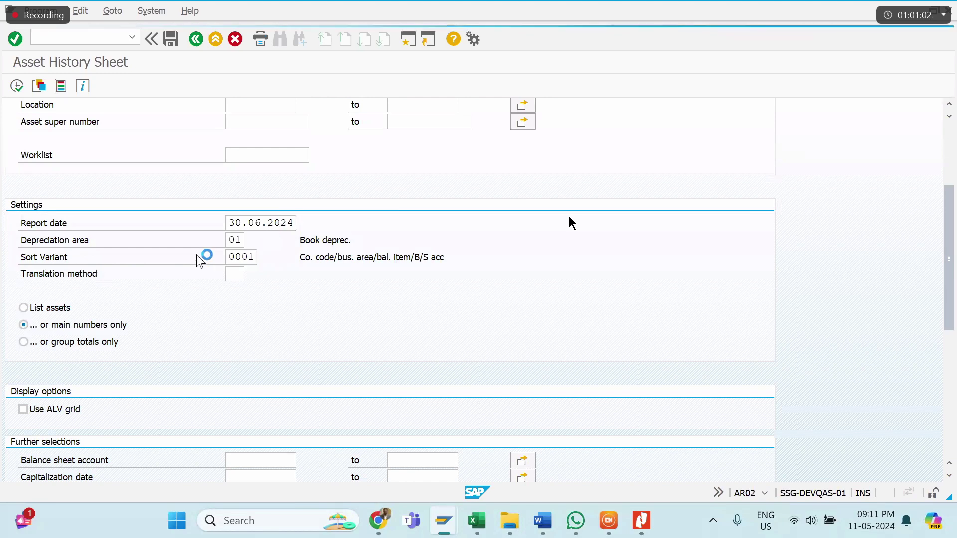
pyautogui.click(793, 521)
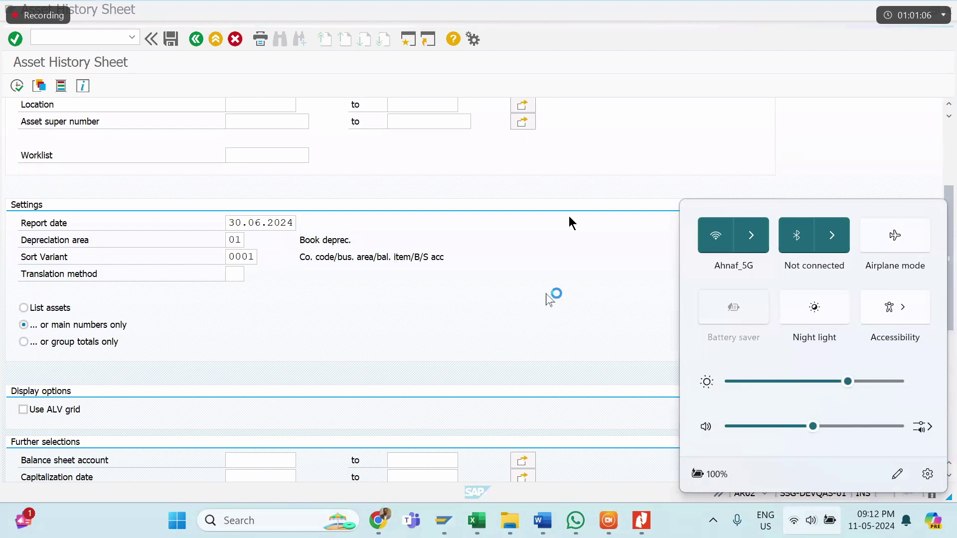
pyautogui.click(269, 267)
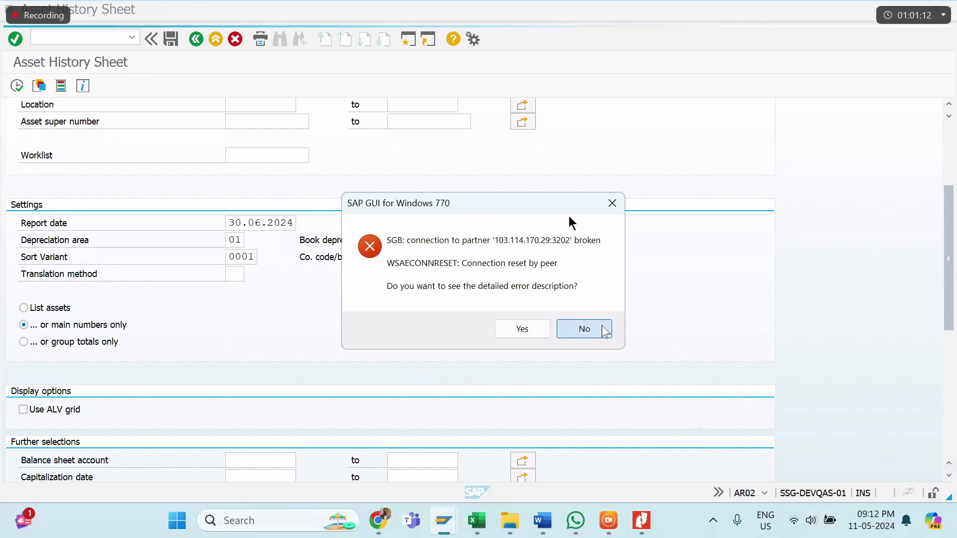
# Step: Decline the detailed error description, reopen the system connection, log on with the user name and account password, and continue with this logon
pyautogui.click(583, 328)
pyautogui.doubleClick(377, 161)
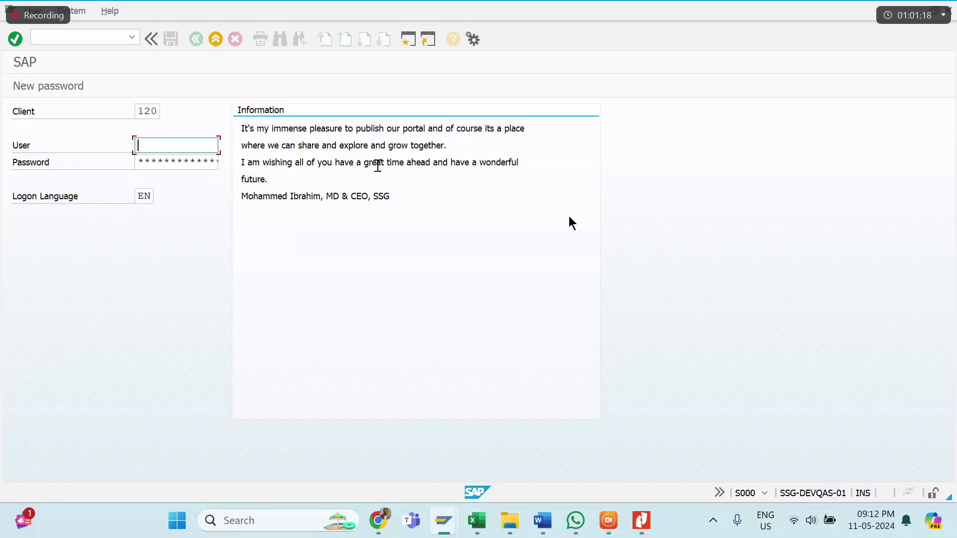
pyautogui.press('Down')
pyautogui.press('Down')
pyautogui.press('Return')
pyautogui.press('Tab')
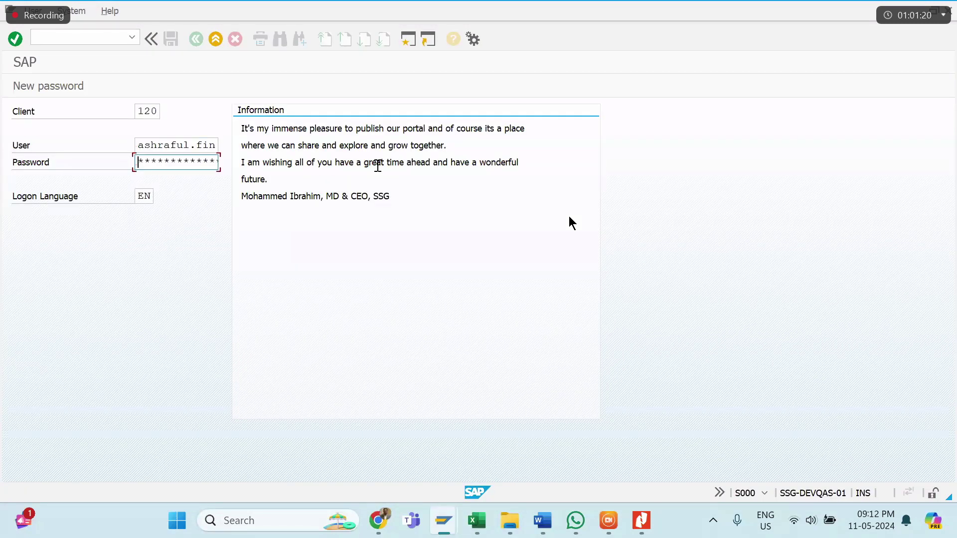
pyautogui.write('*******')
pyautogui.press('Return')
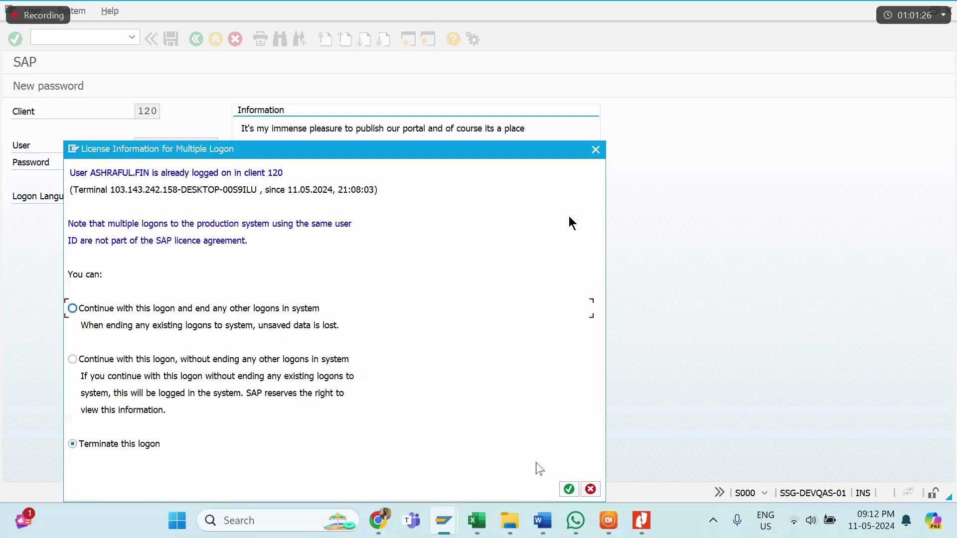
pyautogui.click(569, 489)
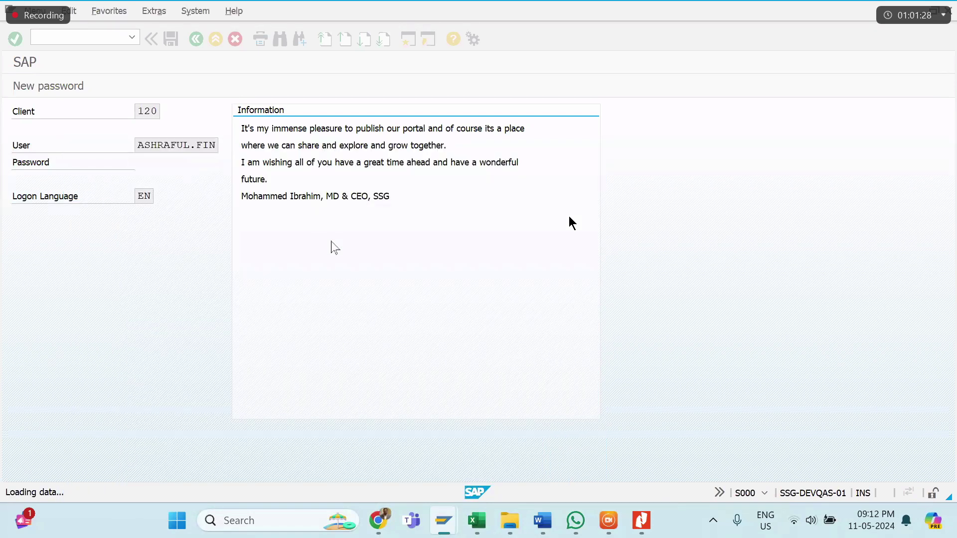
# Step: Open the Asset History Sheet with transaction AR02 for company code 1200 and asset class 3100
pyautogui.write('AR02')
pyautogui.press('Return')
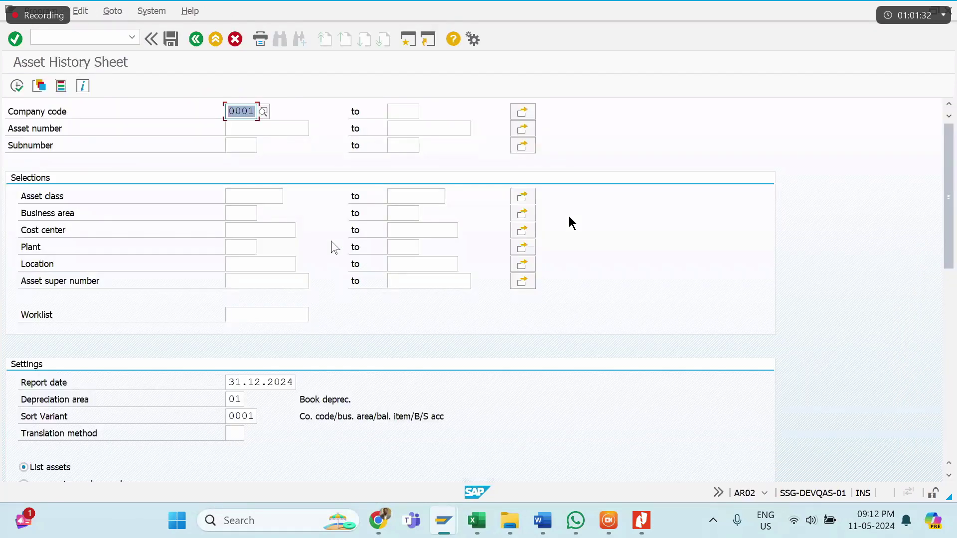
pyautogui.write('1200')
pyautogui.press('Tab')
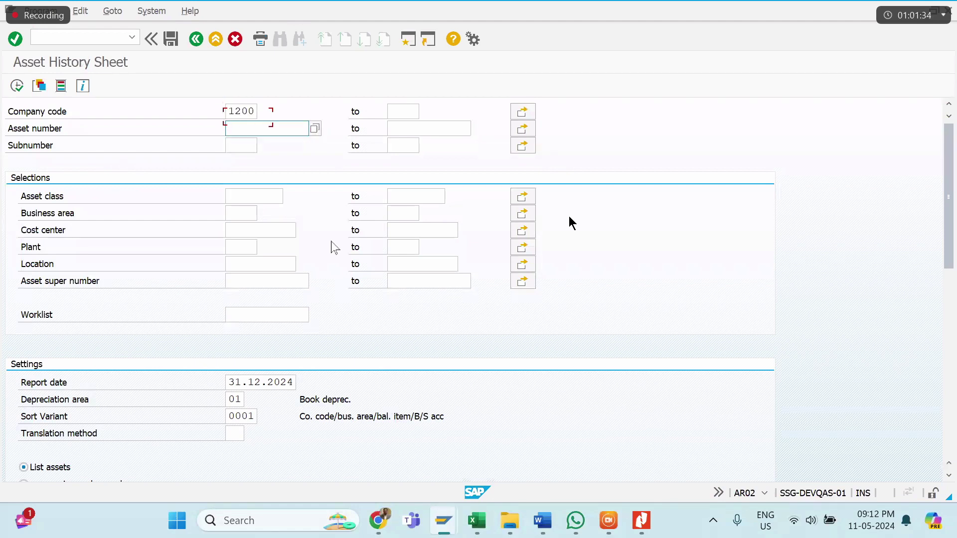
pyautogui.press('Down')
pyautogui.press('Down')
pyautogui.press('Down')
pyautogui.press('Up')
pyautogui.press('Down')
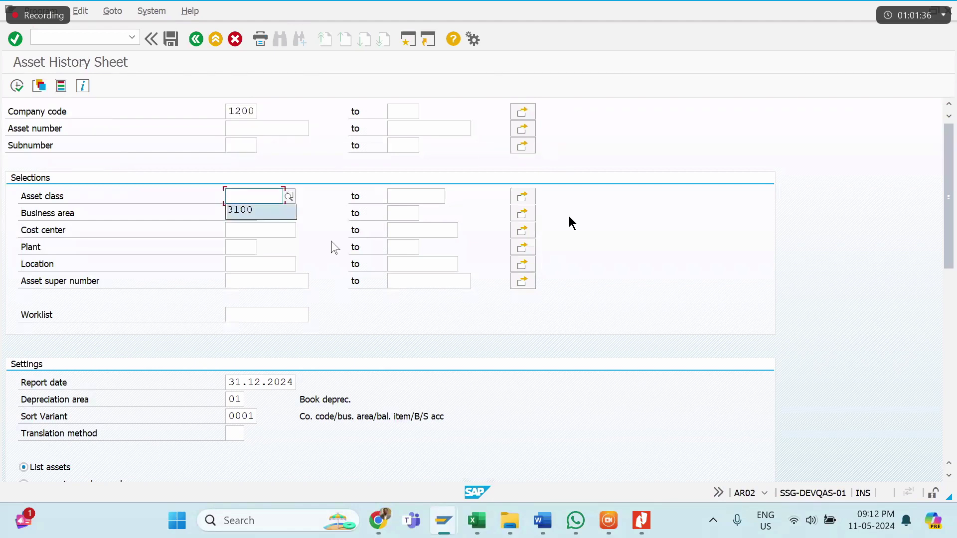
pyautogui.press('Return')
# Step: Accept asset class 3100 and open the list of available sort variants
pyautogui.press('Down')
pyautogui.press('Down')
pyautogui.press('Down')
pyautogui.press('Down')
pyautogui.press('Down')
pyautogui.press('Down')
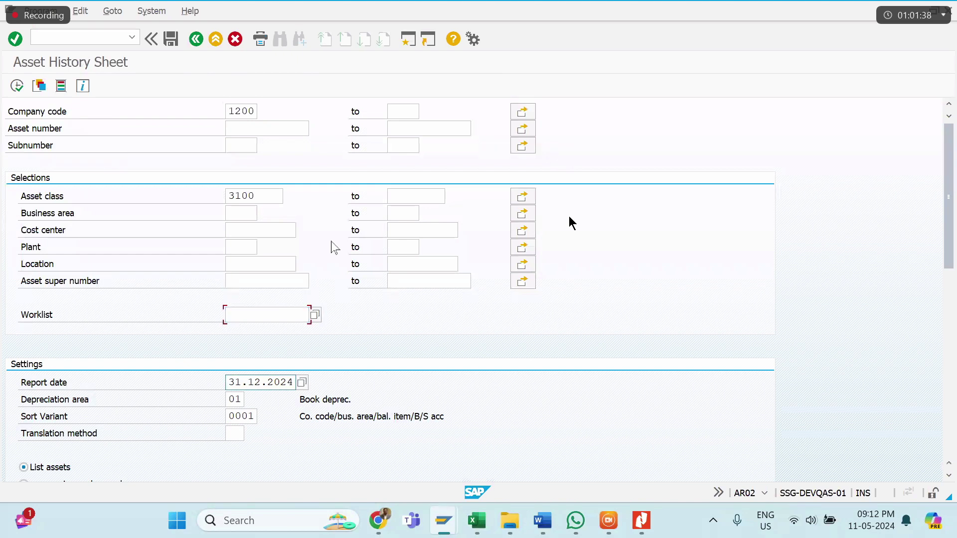
pyautogui.press('Down')
pyautogui.press('Down')
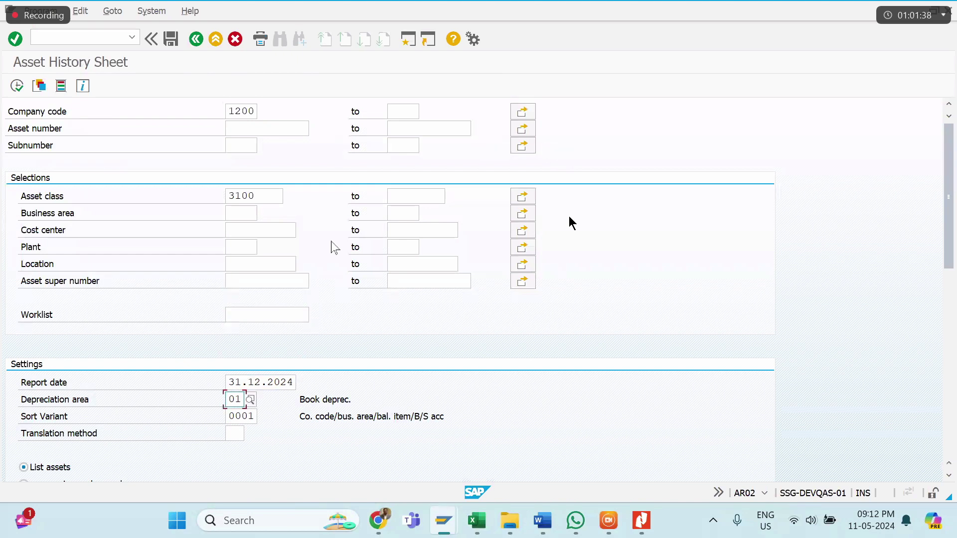
pyautogui.click(256, 413)
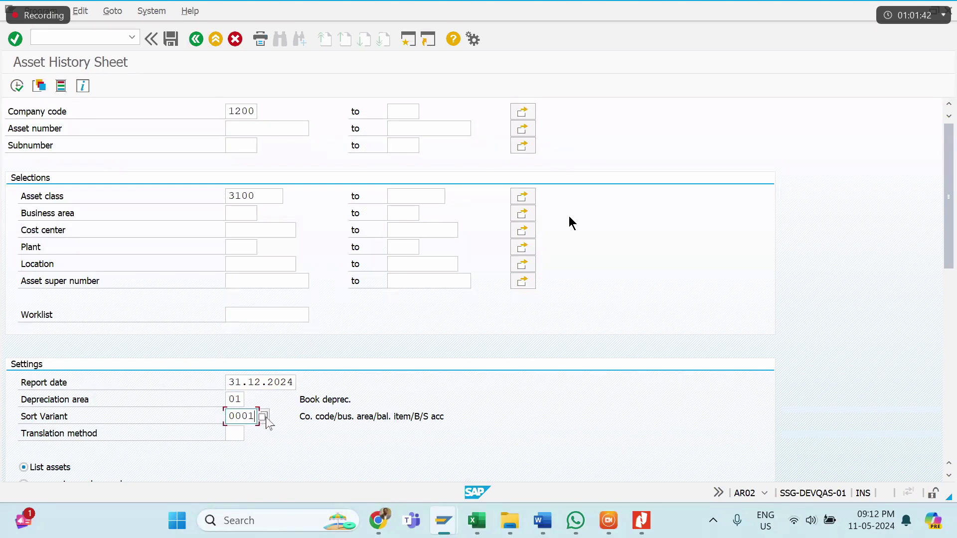
pyautogui.click(263, 416)
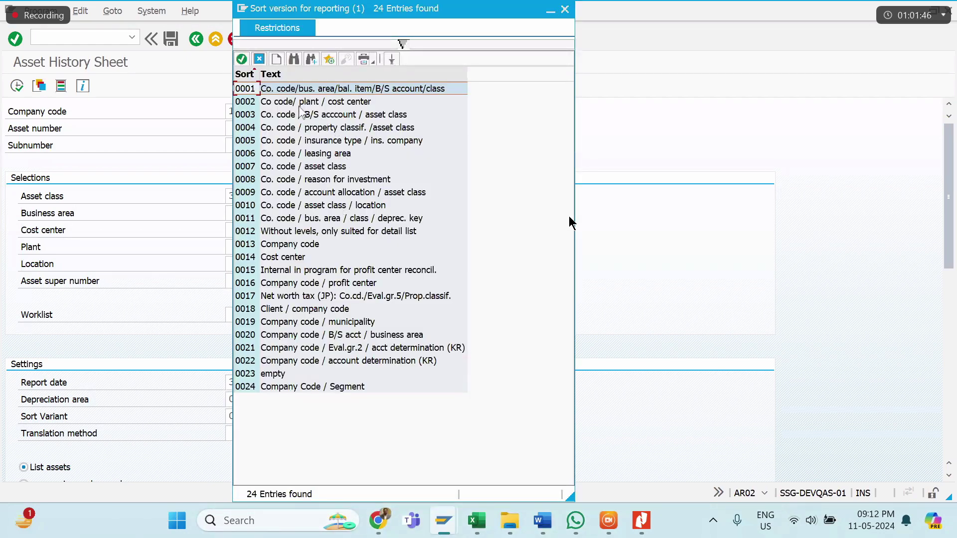
# Step: Choose sort variant 0002 for company code, plant and cost center, and try to run the report for 31.12.2024
pyautogui.click(345, 103)
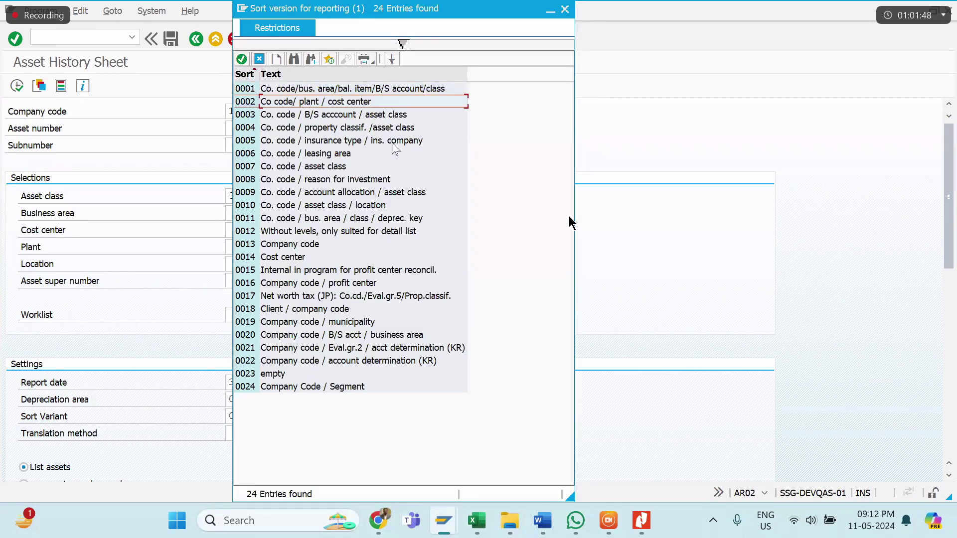
pyautogui.click(315, 170)
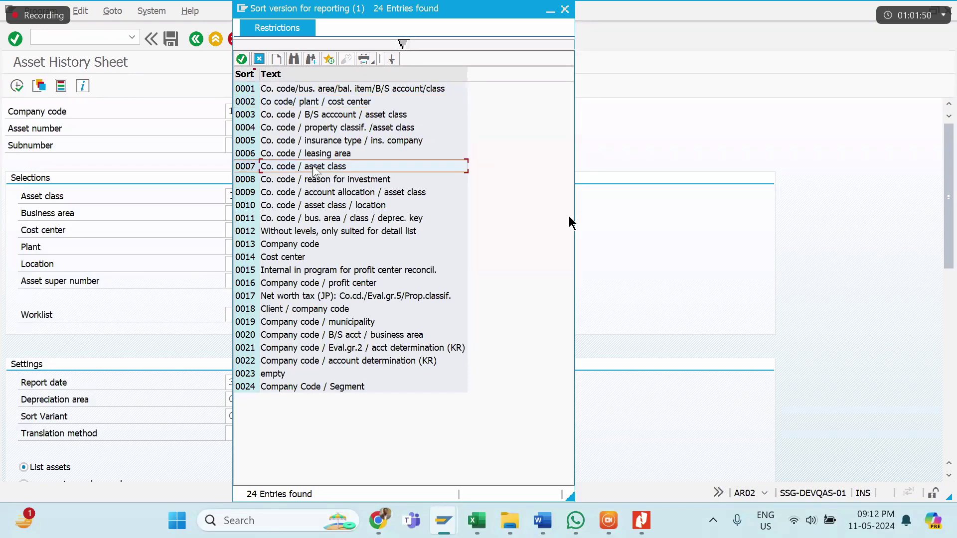
pyautogui.click(340, 118)
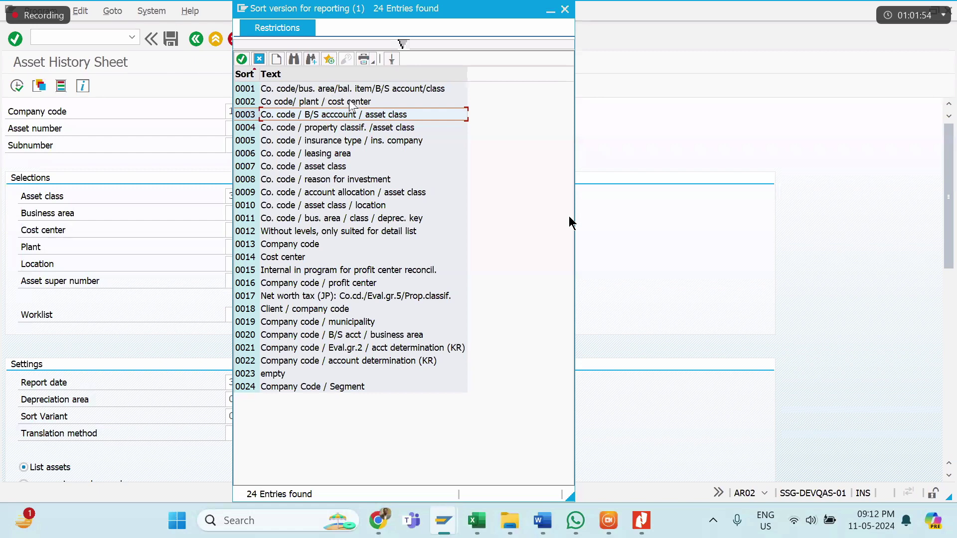
pyautogui.click(324, 105)
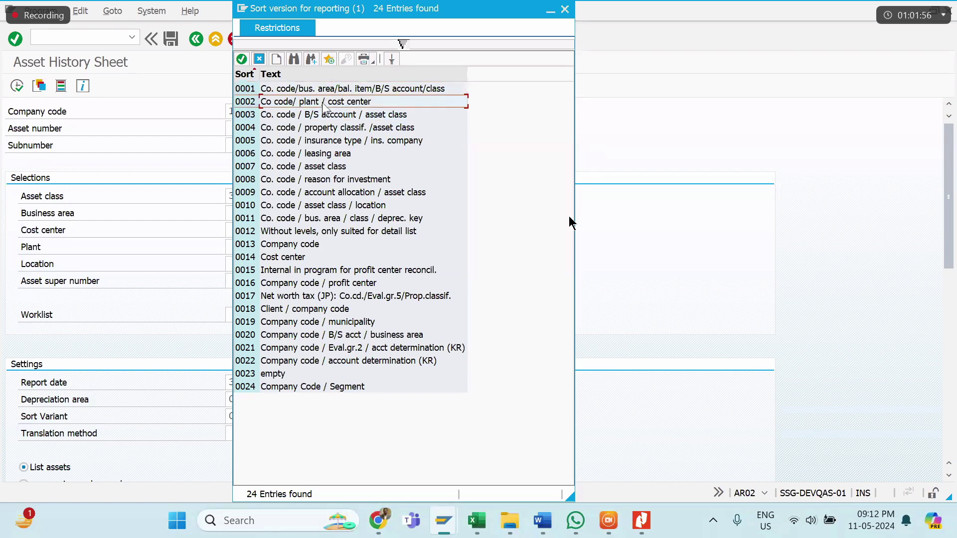
pyautogui.doubleClick(324, 104)
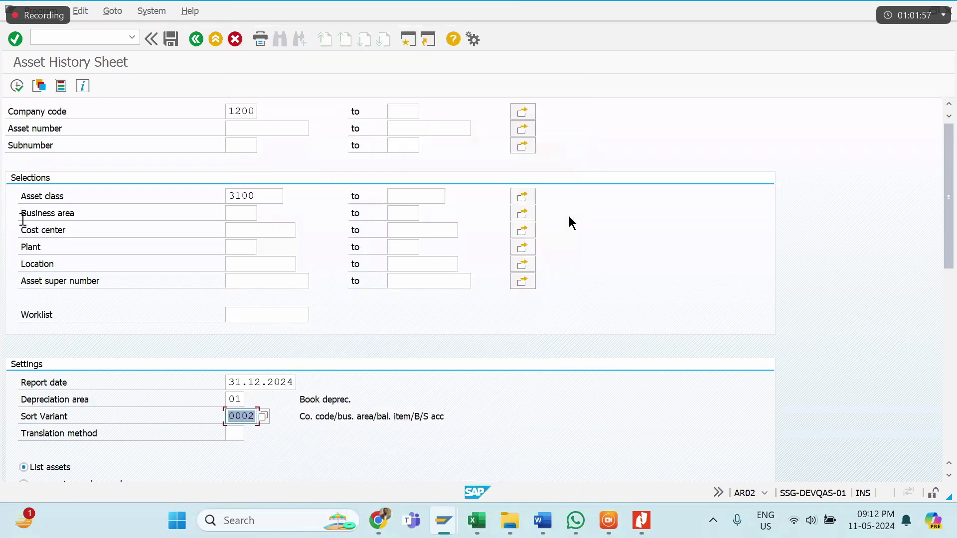
pyautogui.click(17, 85)
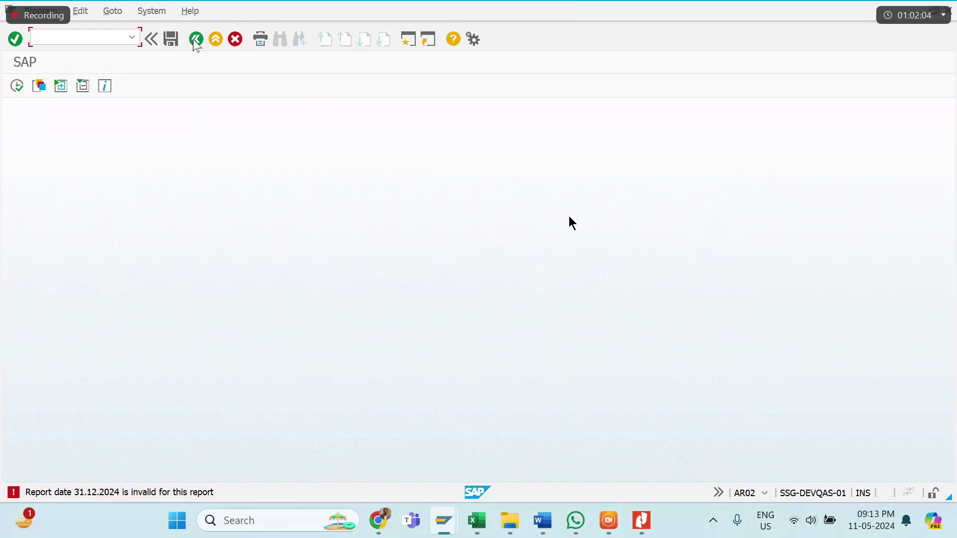
# Step: Reopen the Asset History Sheet with transaction AR02 and set the sort variant to 0002
pyautogui.click(195, 39)
pyautogui.write('AR02')
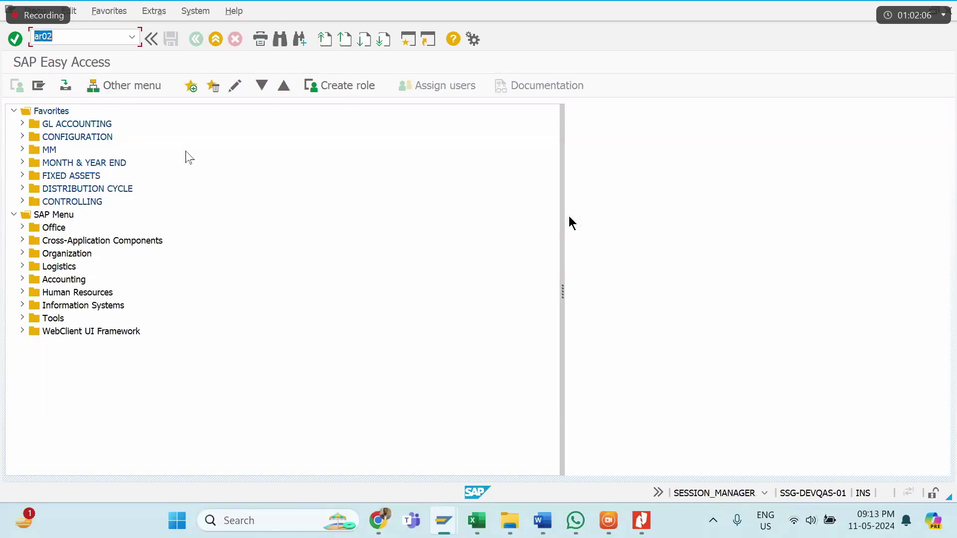
pyautogui.press('Return')
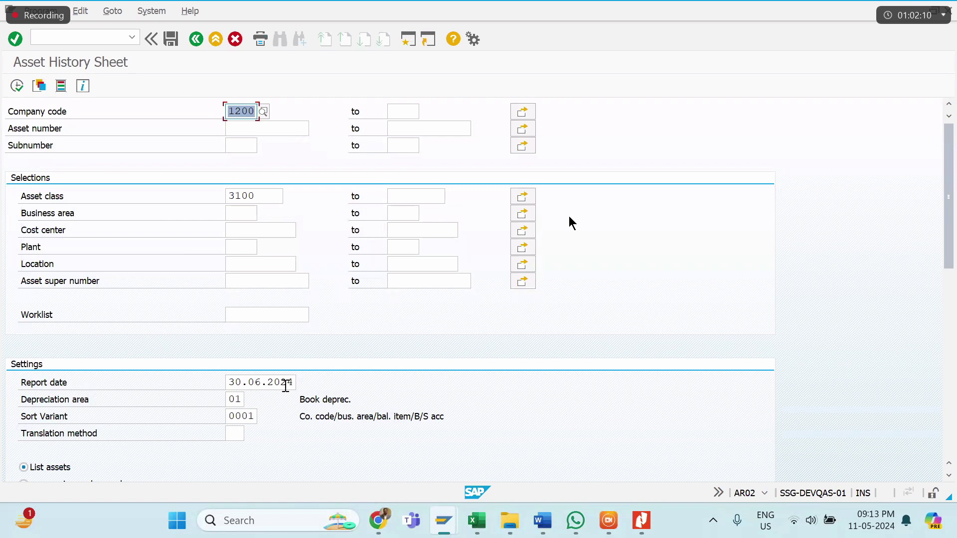
pyautogui.scroll(-1, 210, 401)
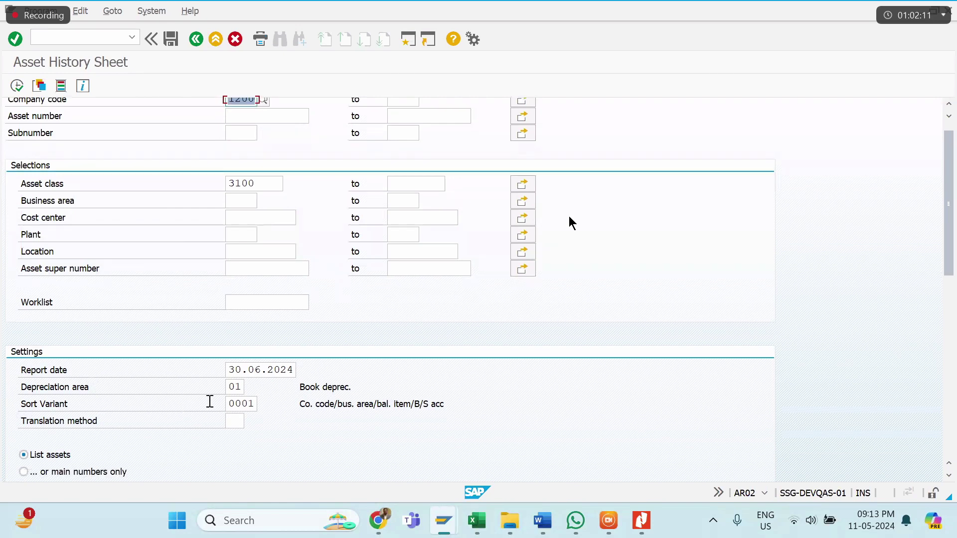
pyautogui.click(252, 399)
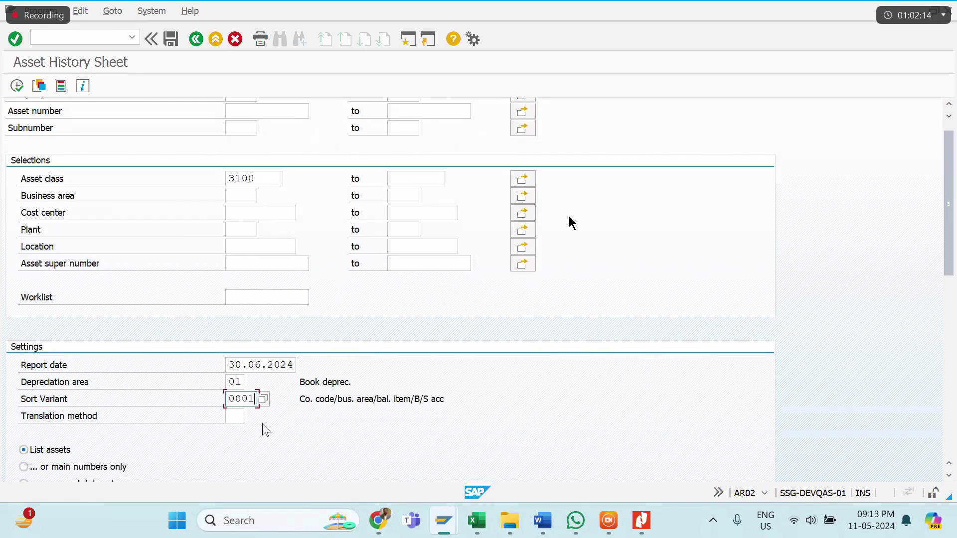
pyautogui.press('BackSpace')
pyautogui.write('2')
pyautogui.press('Return')
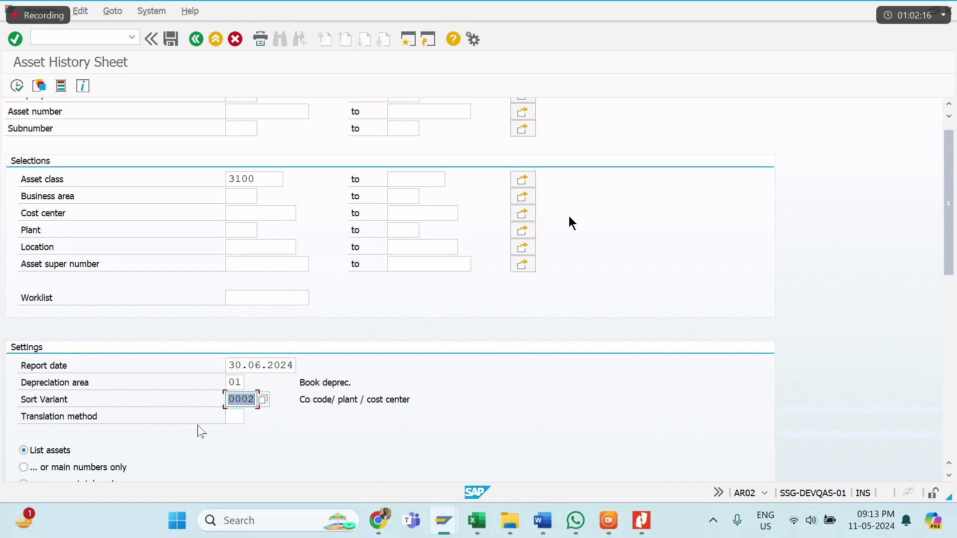
# Step: Run the report for 30.06.2024 and apply an SSGL-FIXED ASSETS STD LAYOUT to the list
pyautogui.scroll(-3, 200, 432)
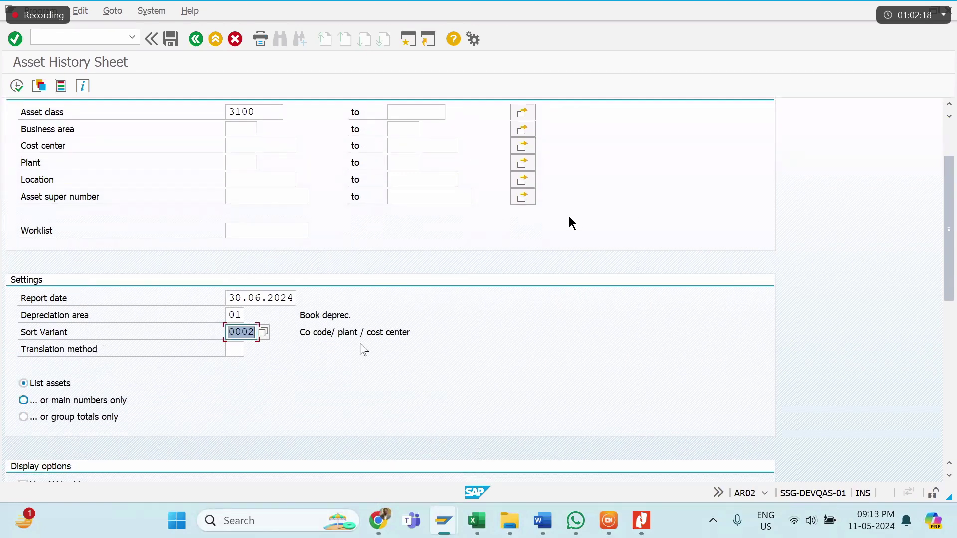
pyautogui.click(16, 86)
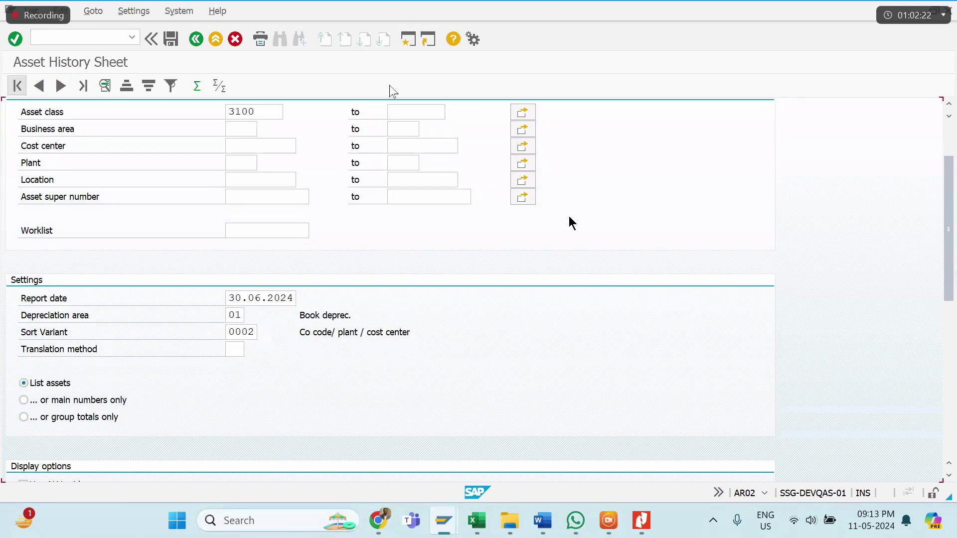
pyautogui.click(387, 86)
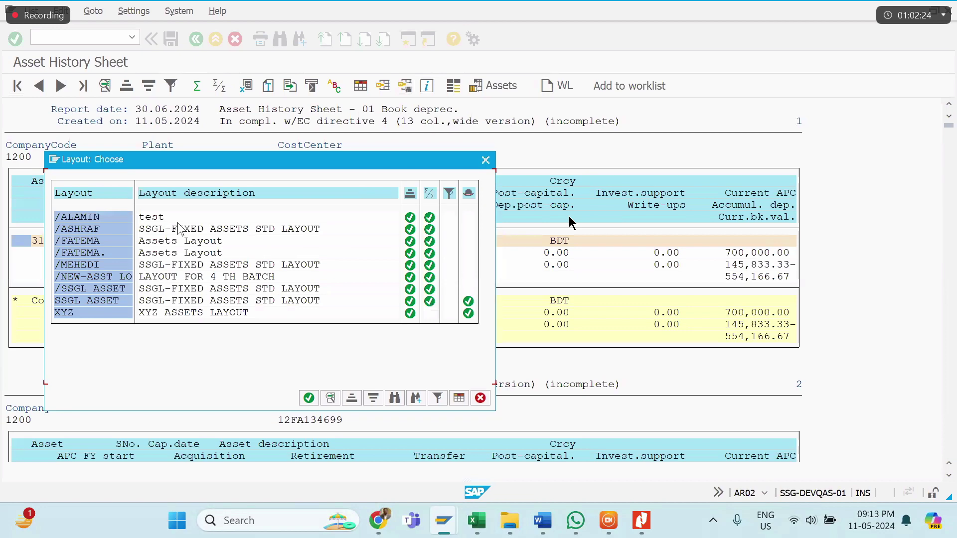
pyautogui.doubleClick(178, 225)
pyautogui.click(708, 475)
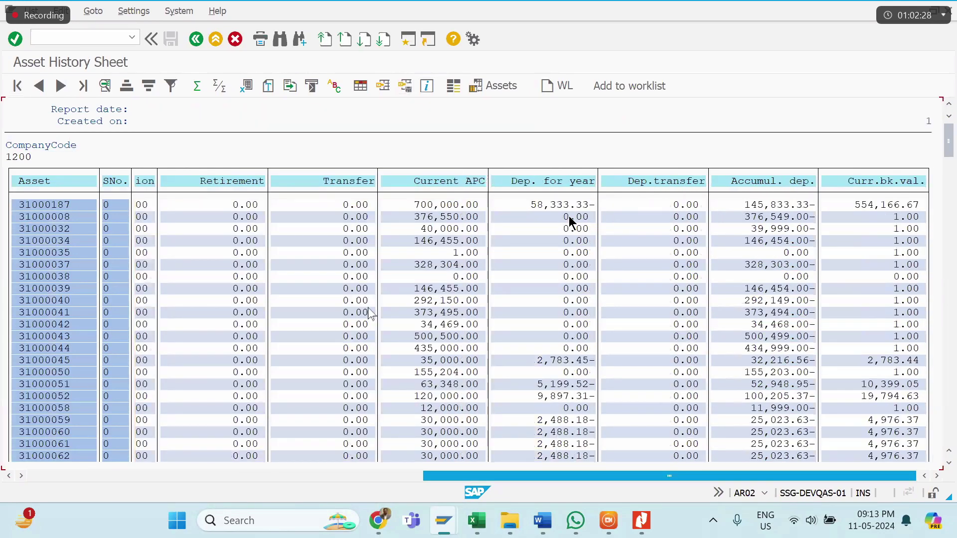
# Step: Add the hidden Plant and Cost Center columns to the list layout, placing them before Capitalized on
pyautogui.click(364, 87)
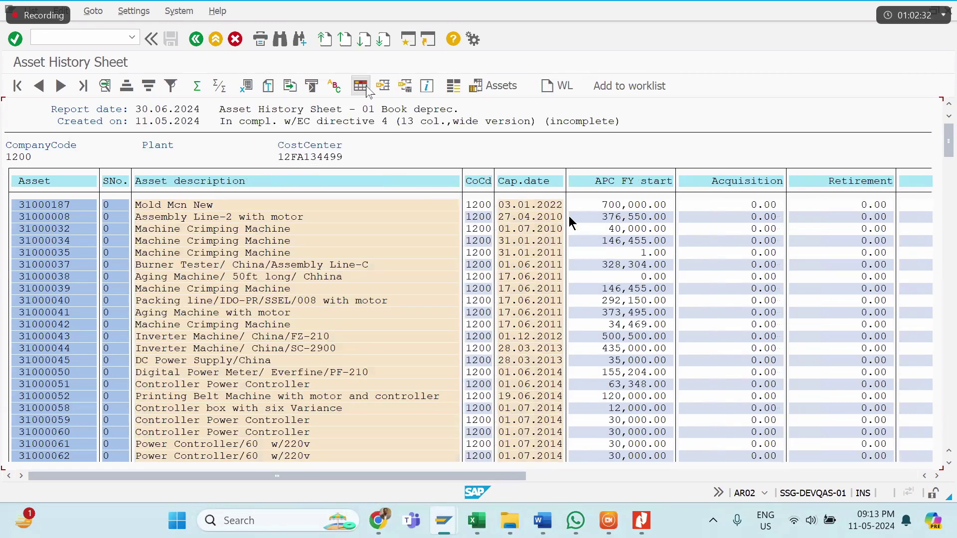
pyautogui.click(366, 89)
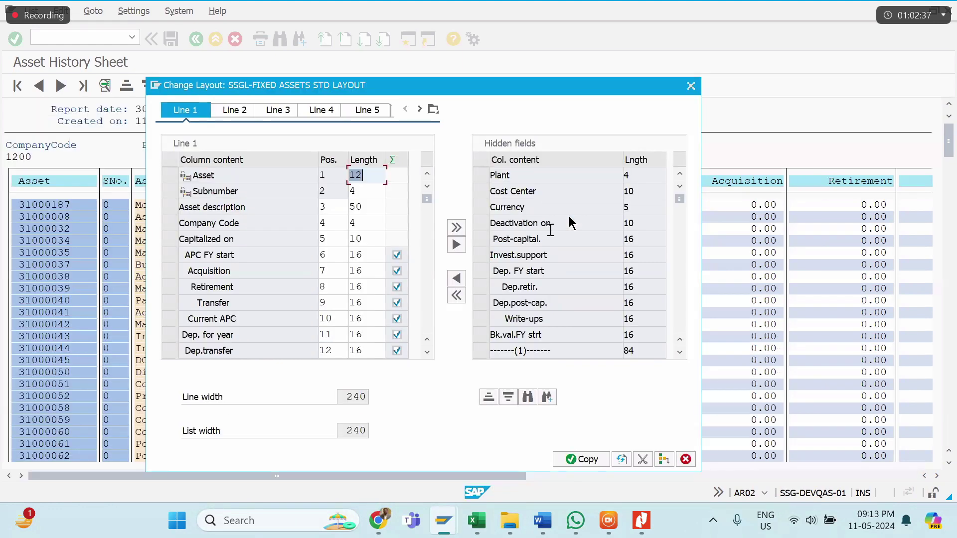
pyautogui.click(481, 175)
pyautogui.click(481, 192)
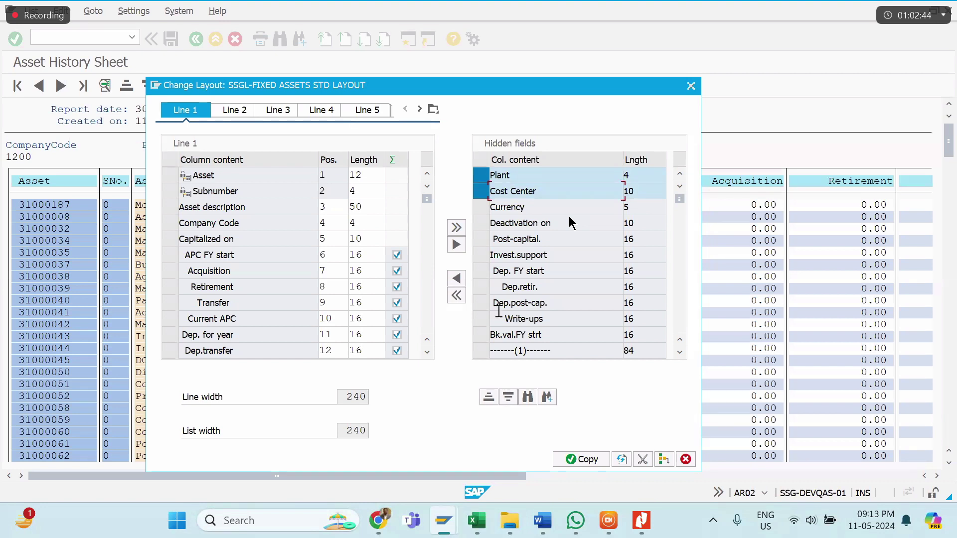
pyautogui.click(573, 461)
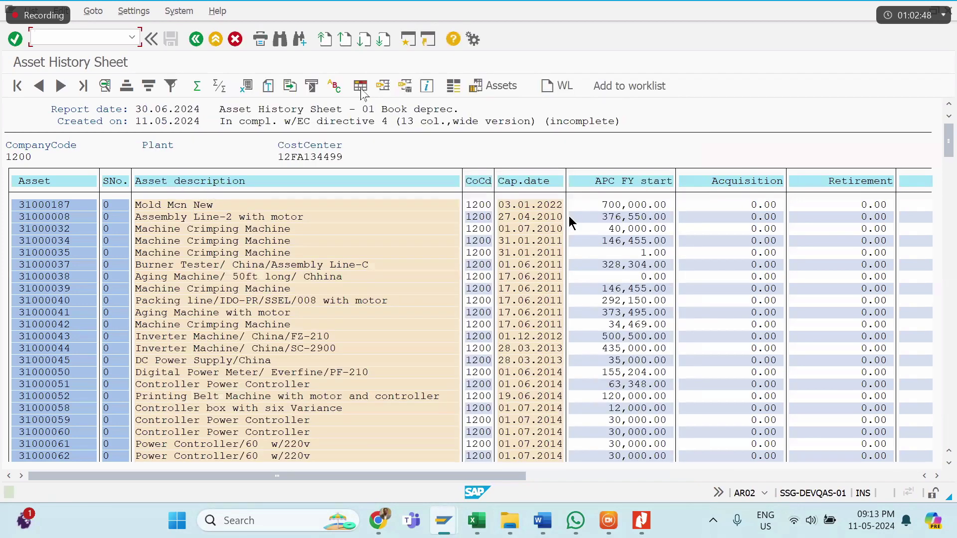
pyautogui.click(361, 89)
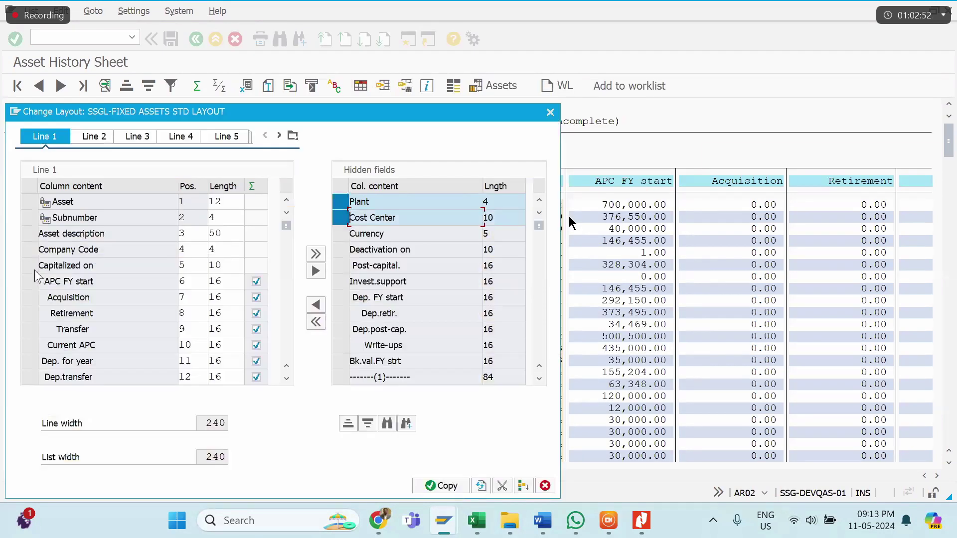
pyautogui.click(30, 268)
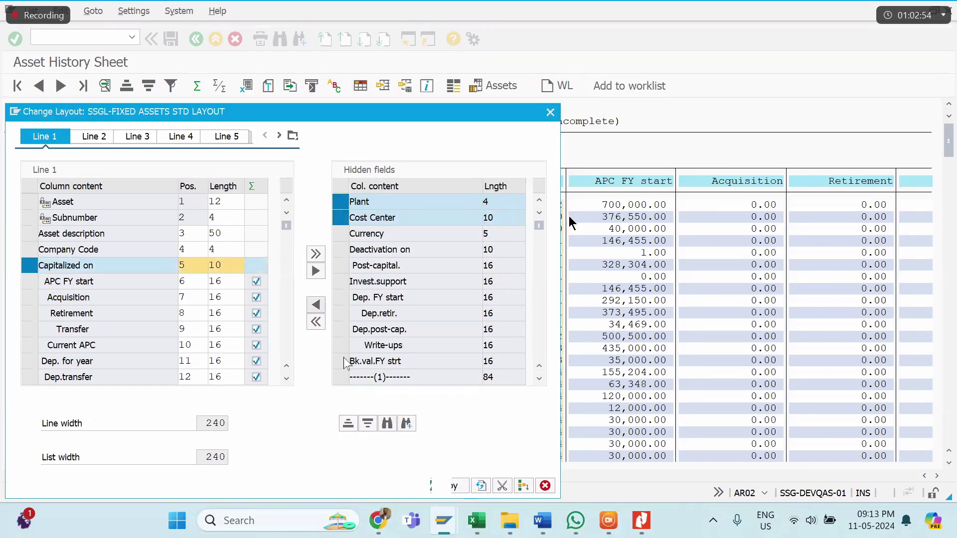
pyautogui.click(445, 486)
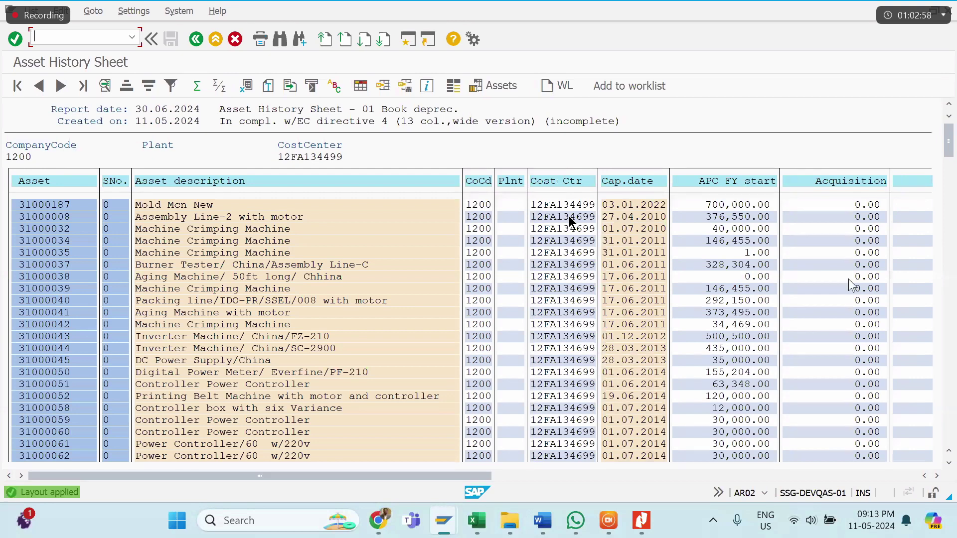
# Step: Examine the Plant and Cost Center values down to the end of the list and review the layout's fields without changing them
pyautogui.moveTo(948, 150); pyautogui.dragTo(952, 445)
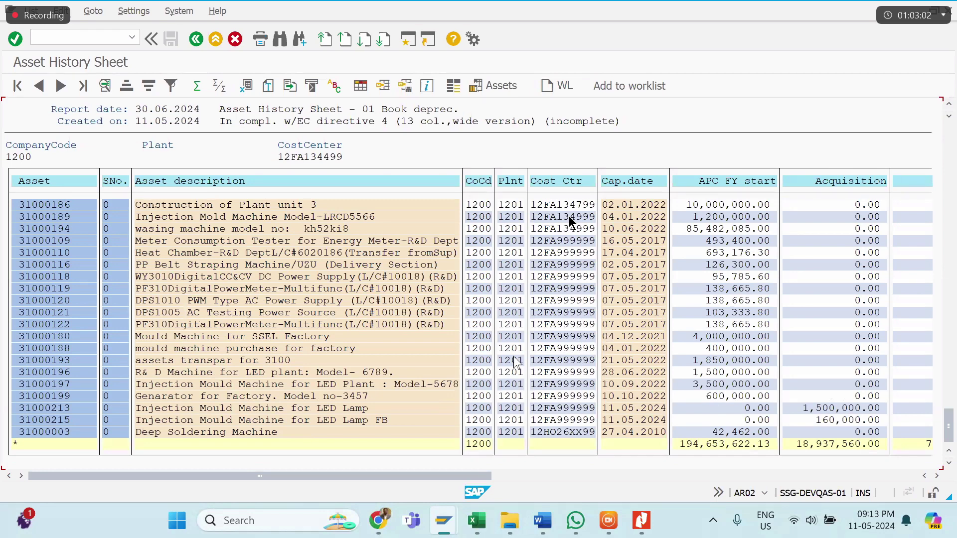
pyautogui.click(502, 291)
pyautogui.click(566, 229)
pyautogui.click(361, 86)
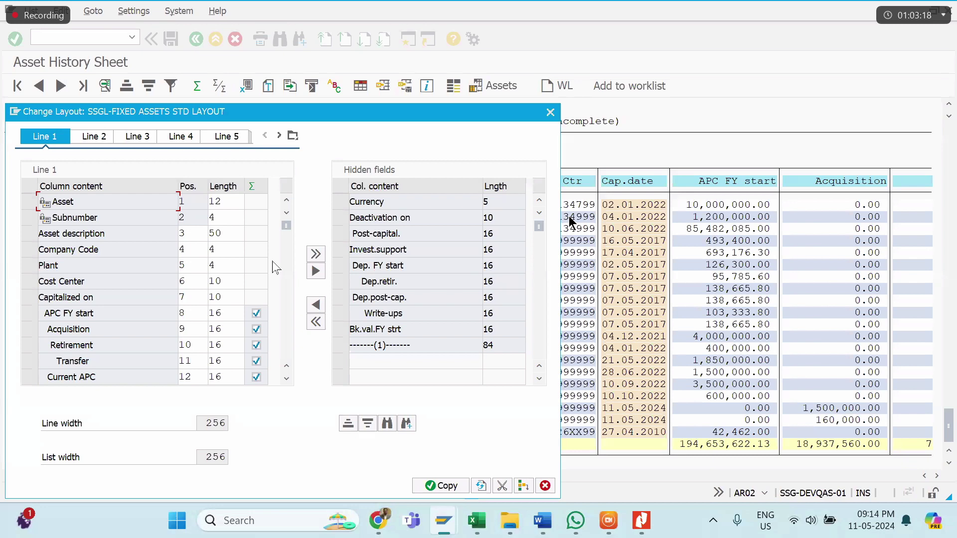
pyautogui.scroll(-3, 272, 262)
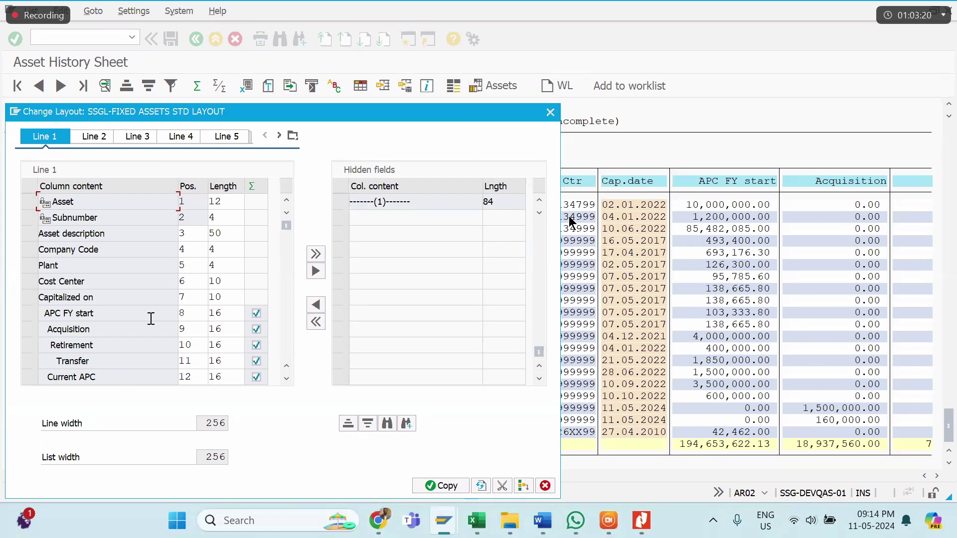
pyautogui.scroll(-5, 151, 319)
pyautogui.press('Escape')
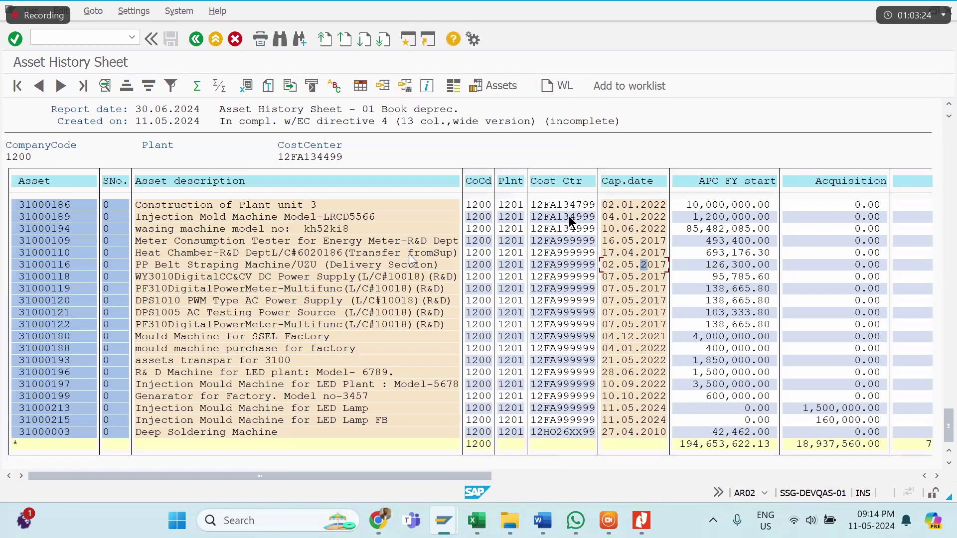
# Step: Return to the report's selection screen and review its selections and settings
pyautogui.click(196, 39)
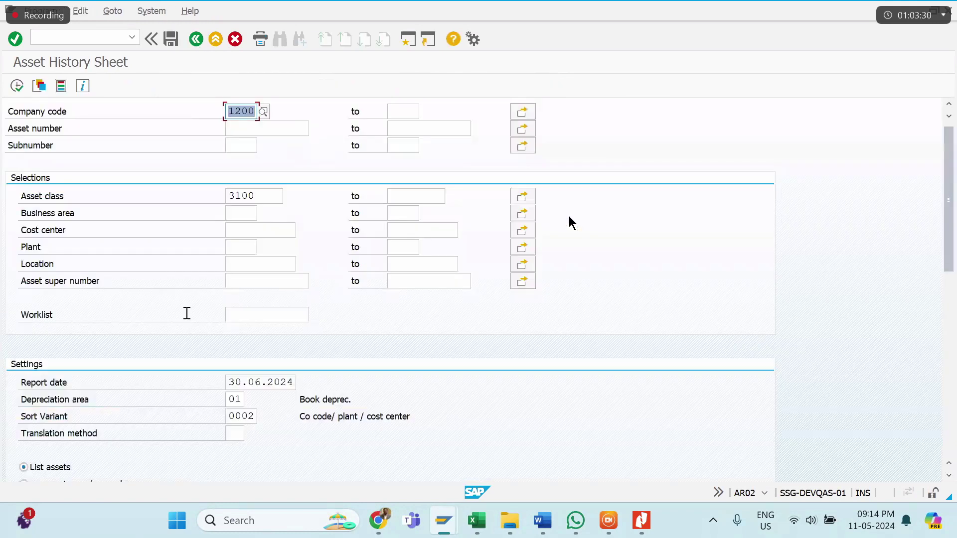
pyautogui.scroll(-2, 131, 180)
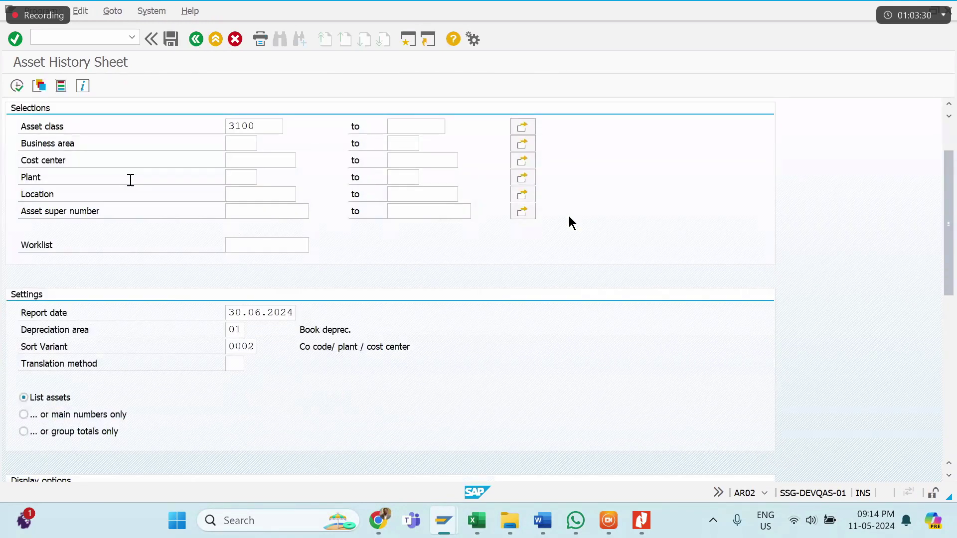
pyautogui.scroll(1, 130, 180)
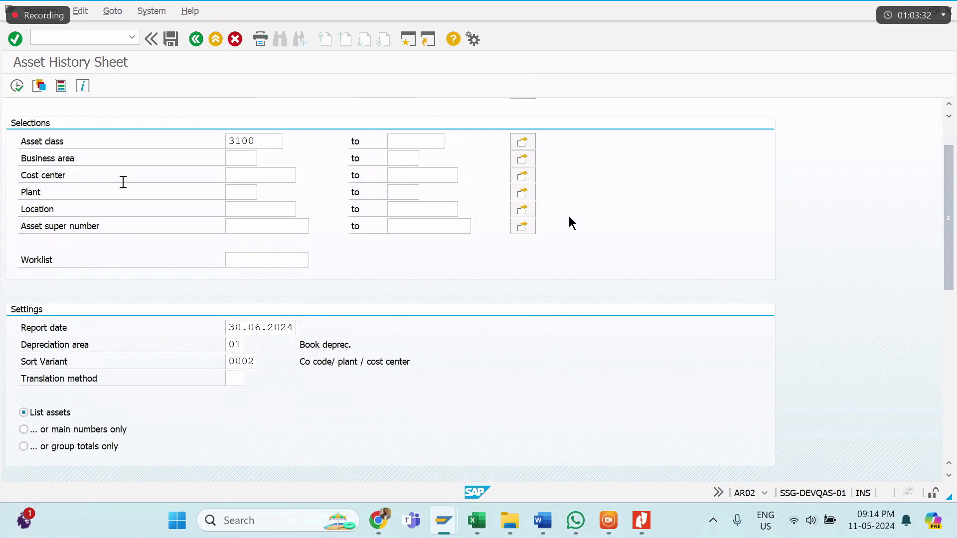
pyautogui.scroll(3, 123, 182)
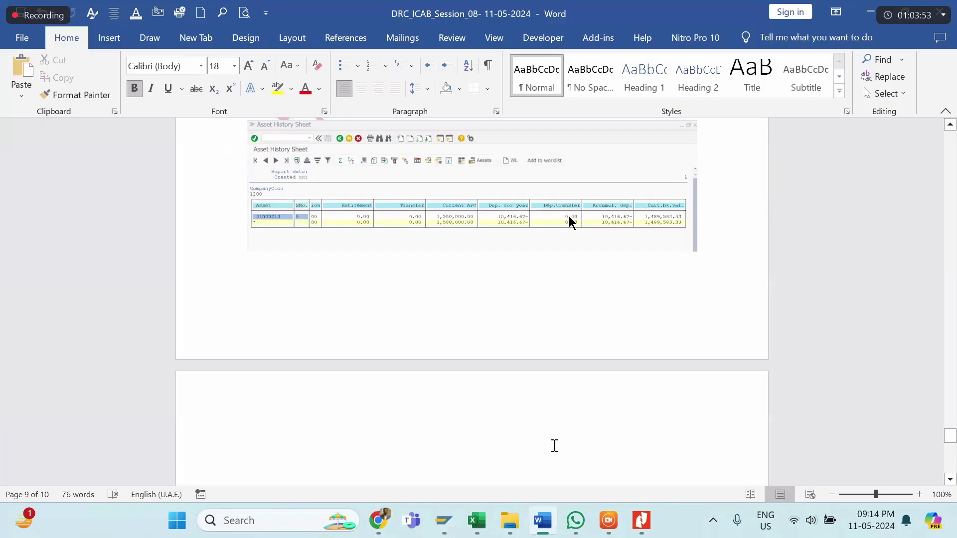
# Step: Add the heading "ASSETS ACQUISITION – MM PROCESS:" on a new page of the session document, followed by blank lines
pyautogui.press('Return')
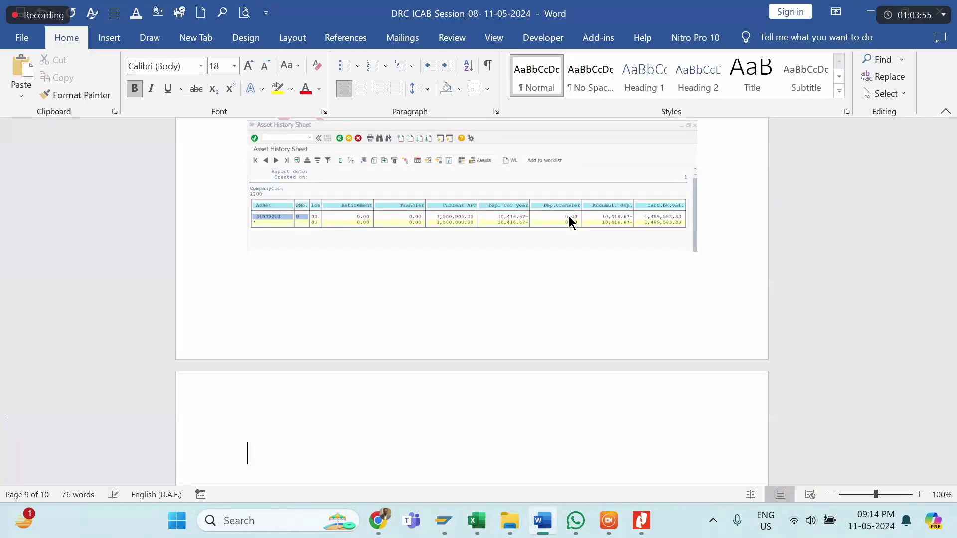
pyautogui.write('ASSETS ')
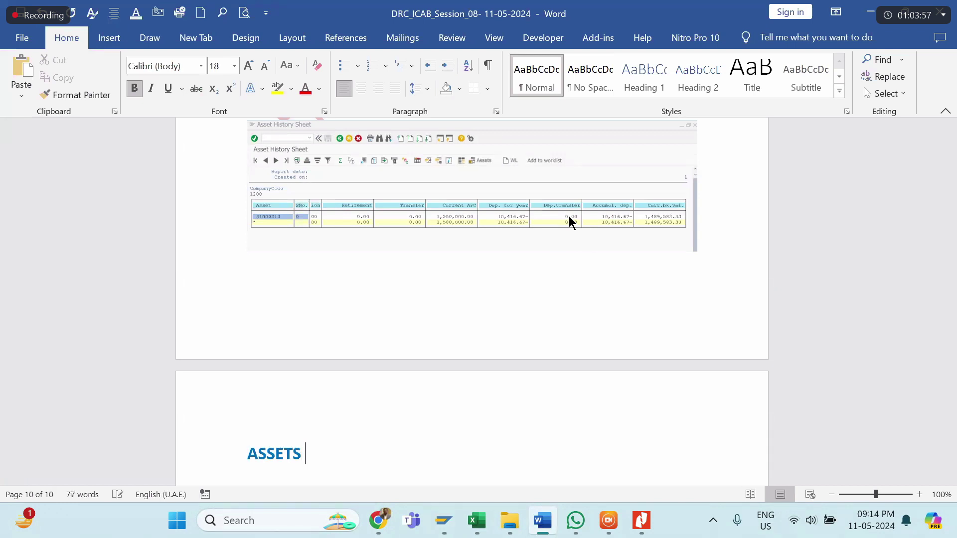
pyautogui.write('AQUI')
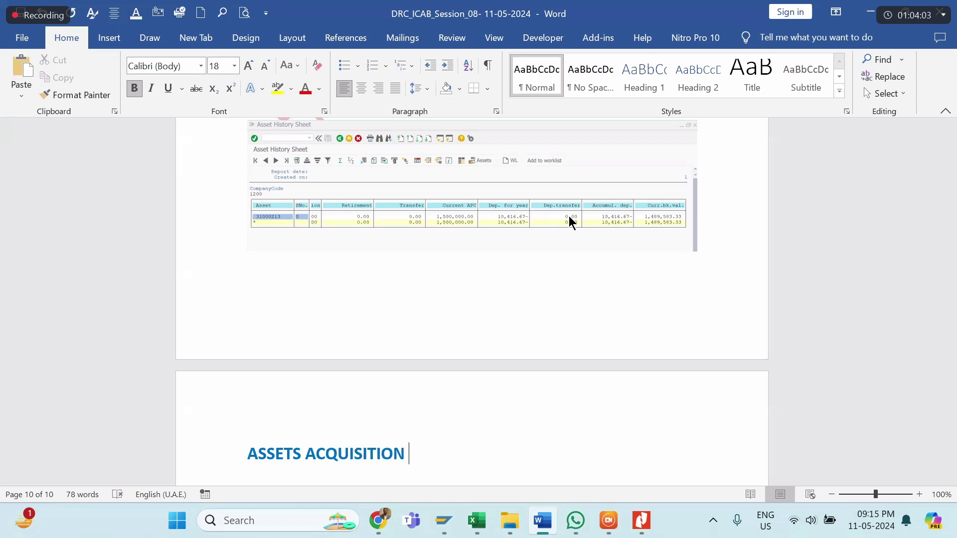
pyautogui.write('-')
pyautogui.write(' MM ')
pyautogui.write('PROCES')
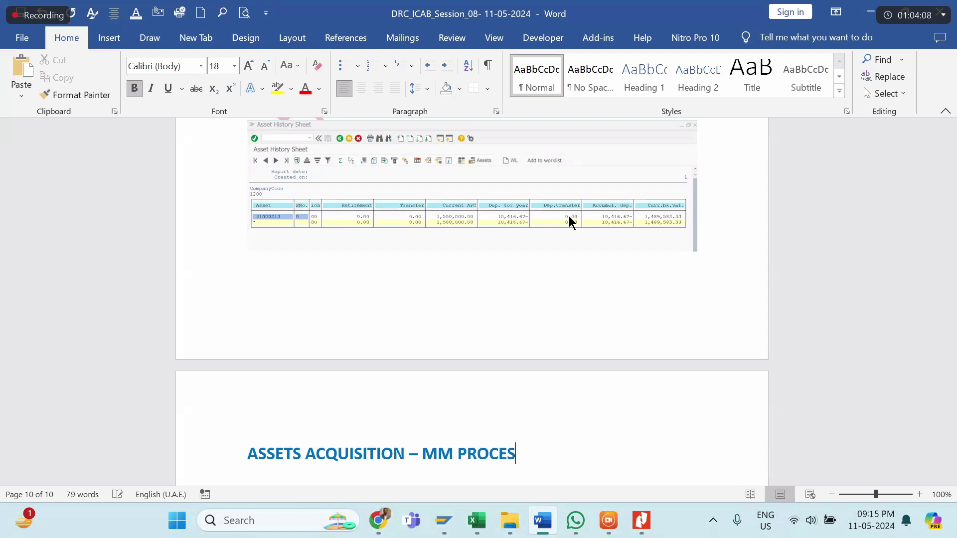
pyautogui.write('S:')
pyautogui.press('Return')
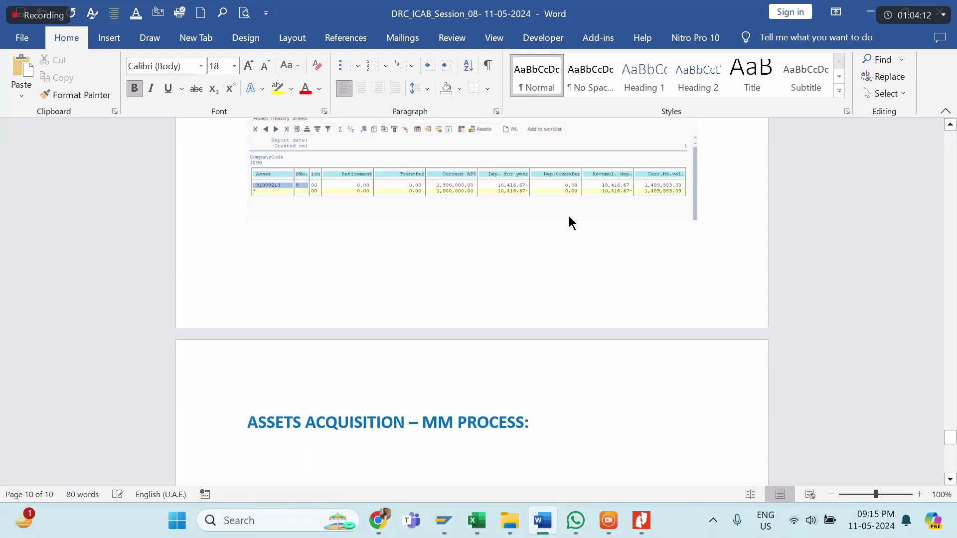
pyautogui.press('Return')
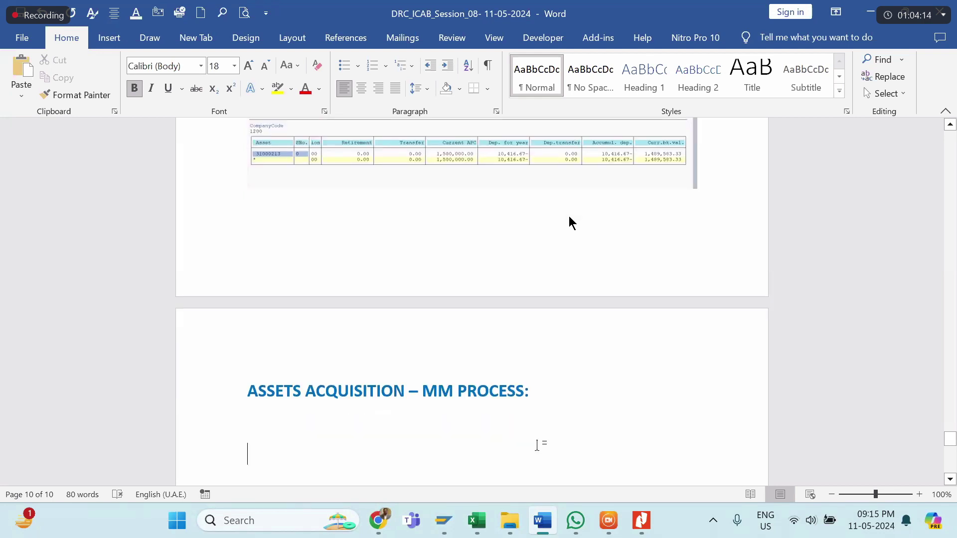
# Step: Switch to SAP and start the asset creation transaction AS01
pyautogui.hotkey('alt', 'Tab')
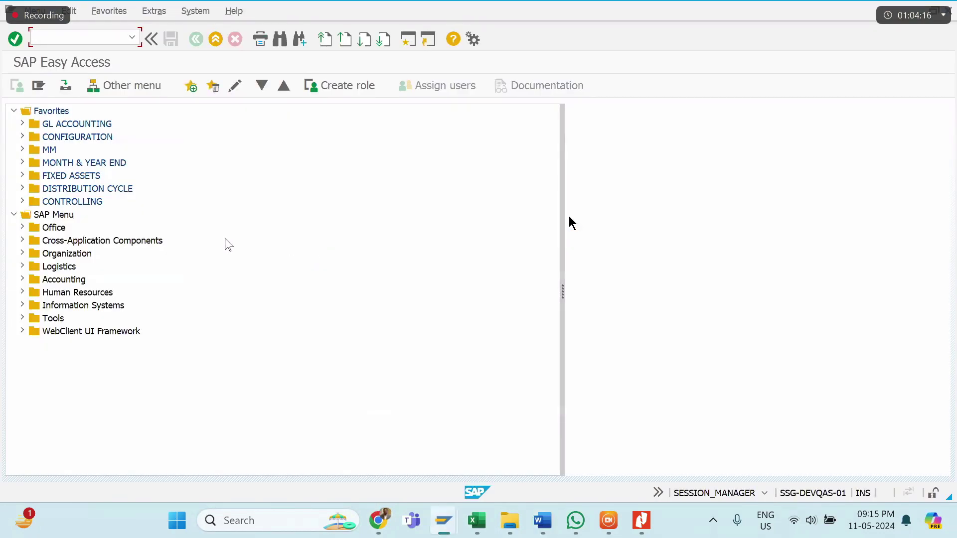
pyautogui.write('as01')
pyautogui.press('Return')
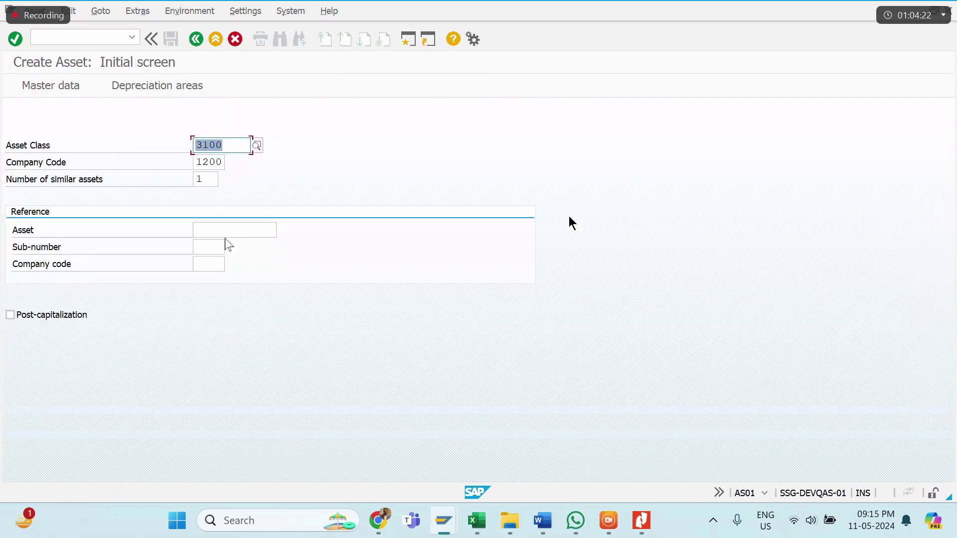
# Step: Skim the FIXED ASSETS MANAGEMENT guide in Nitro Pro through the asset posting and asset sale pages, and return to SAP
pyautogui.moveTo(669, 426)
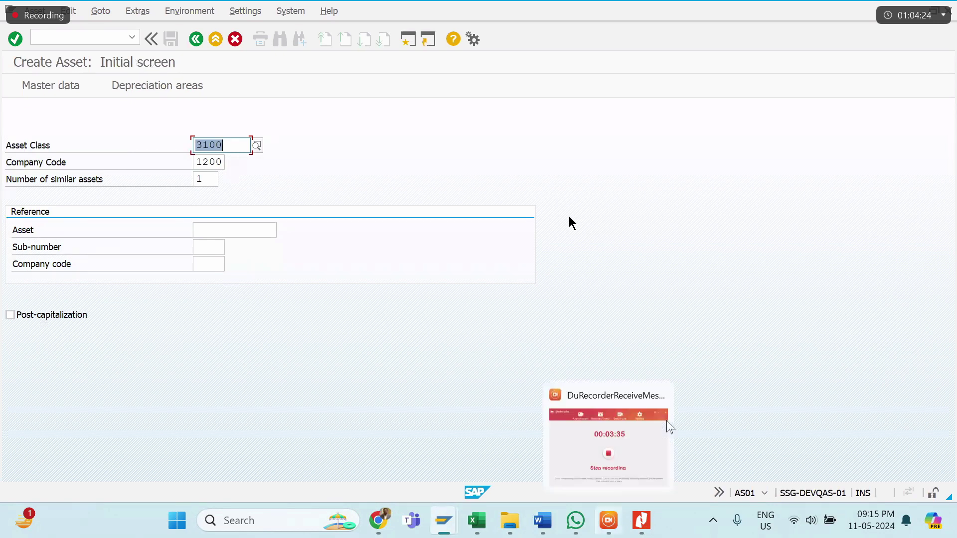
pyautogui.click(642, 520)
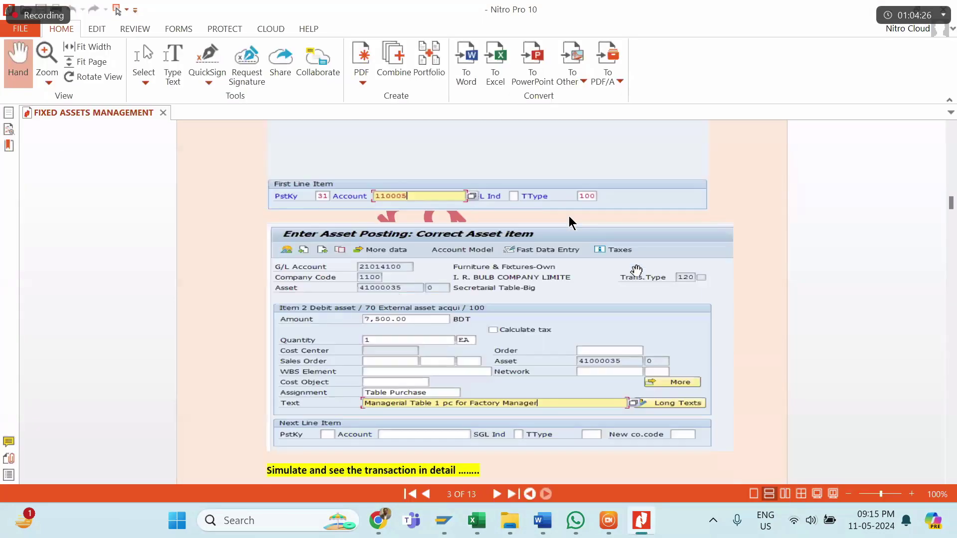
pyautogui.scroll(-5, 572, 222)
pyautogui.scroll(-10, 572, 223)
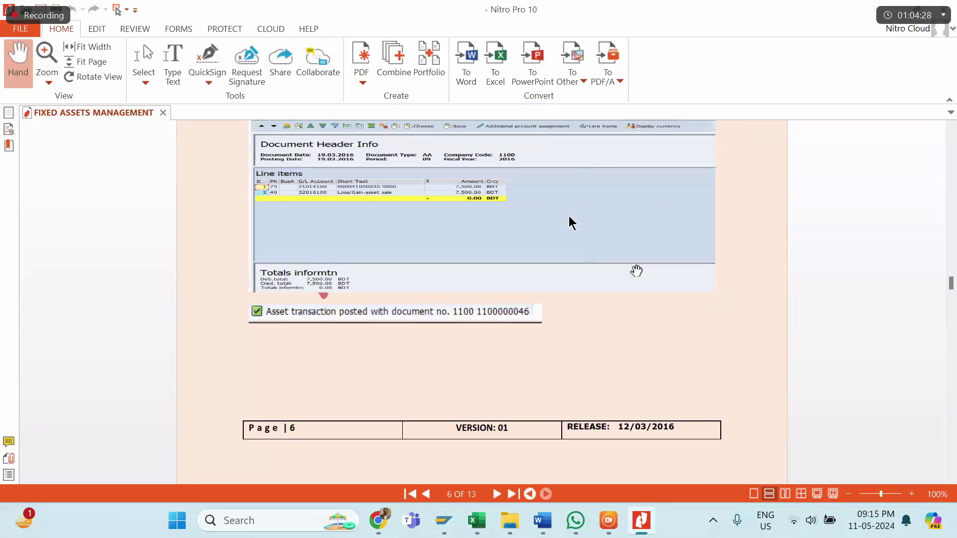
pyautogui.scroll(-10, 572, 222)
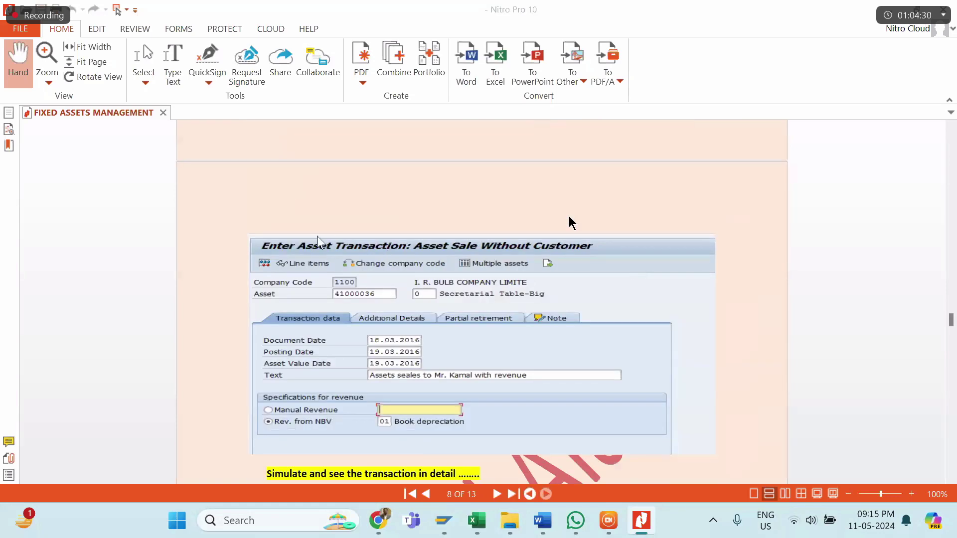
pyautogui.hotkey('alt', 'Tab')
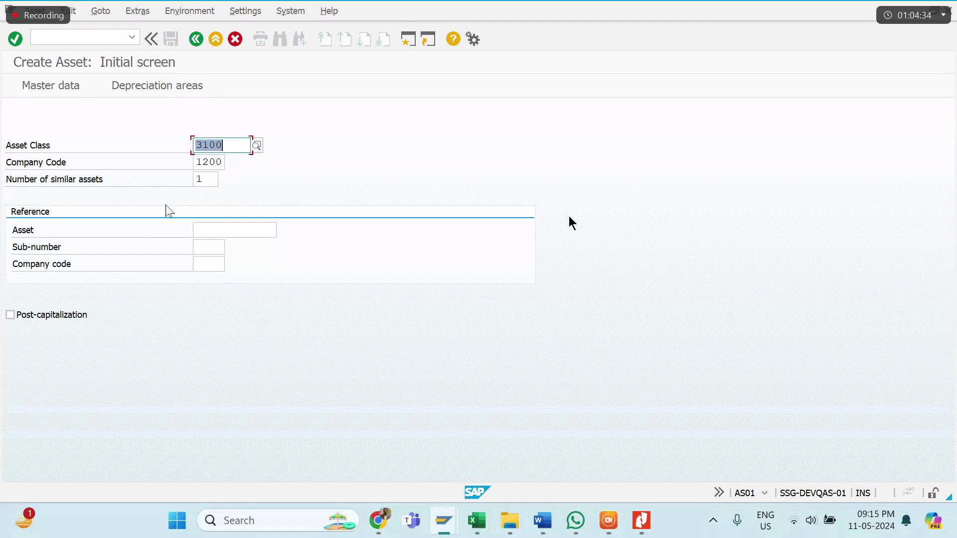
# Step: Choose asset class 6200 Head Office-Vehicles for company code 1200 and continue to the new asset's master data
pyautogui.click(256, 145)
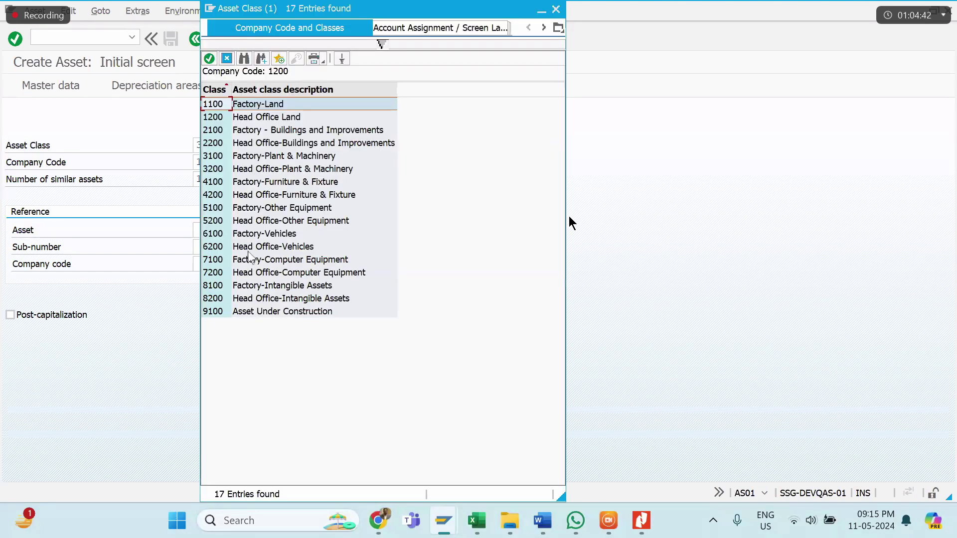
pyautogui.doubleClick(248, 249)
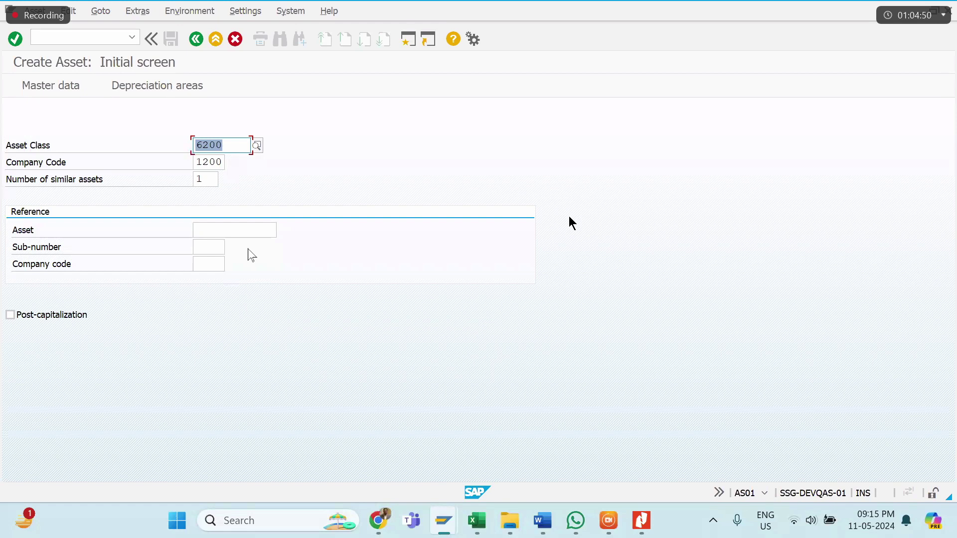
pyautogui.press('Return')
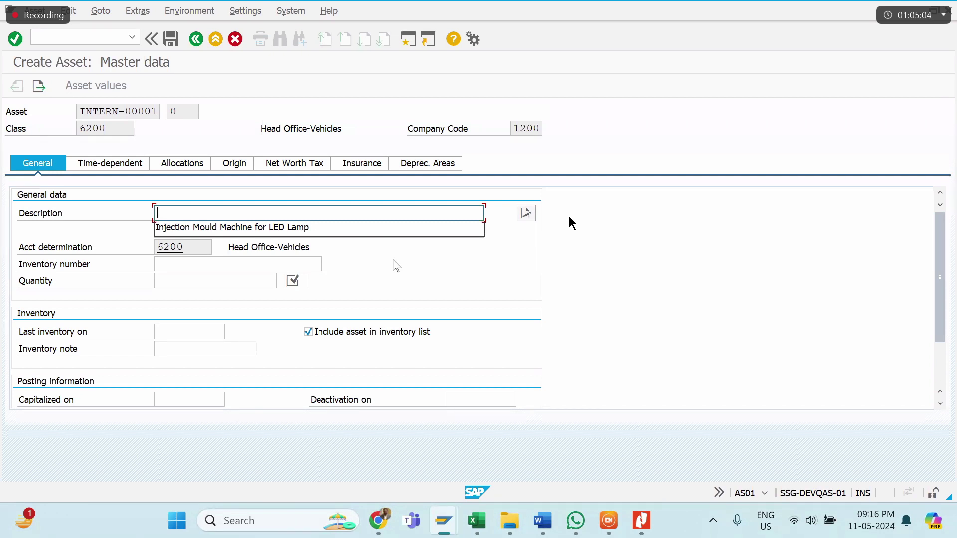
# Step: Enter the asset description "SUV Car Purchase for CFO- BMW-Model-2022"
pyautogui.write('Ca')
pyautogui.press('BackSpace')
pyautogui.press('BackSpace')
pyautogui.write('S')
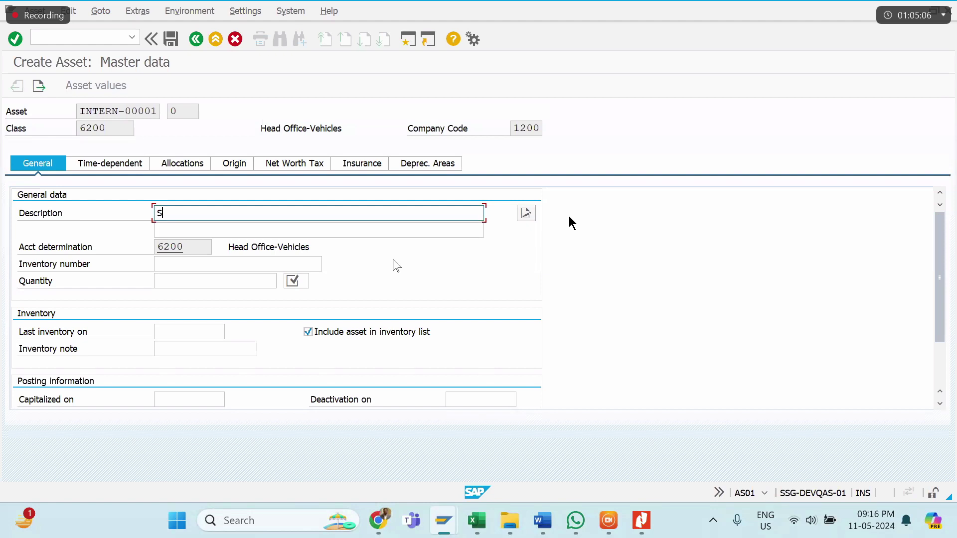
pyautogui.write('UV Car Purchase for CF')
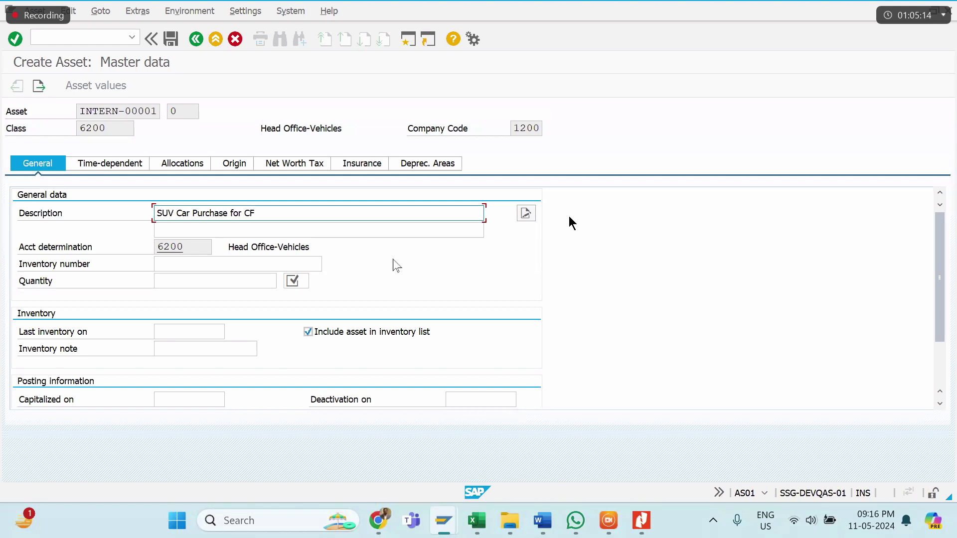
pyautogui.write('O- BMW-Model-2022')
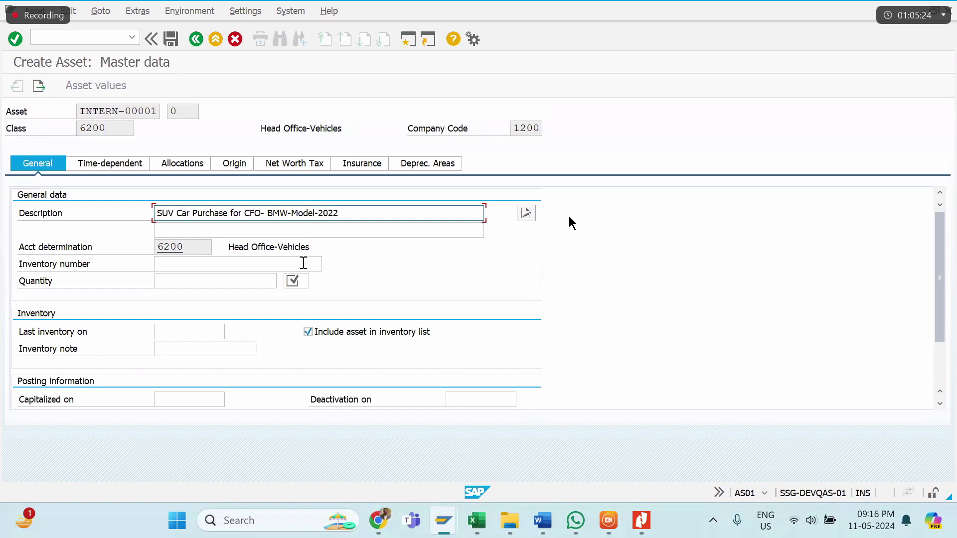
# Step: Set the asset's quantity to 1 with the unit EA and validate the general data
pyautogui.click(195, 279)
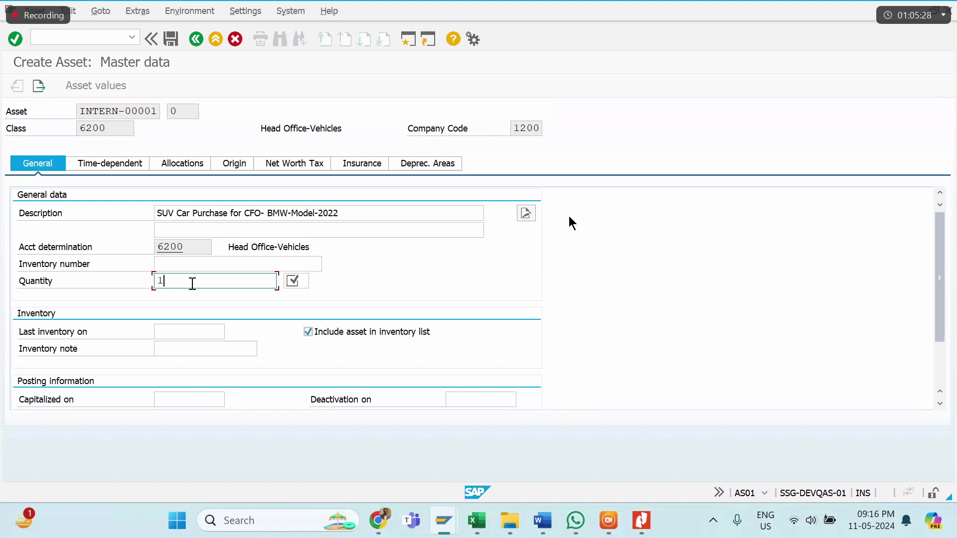
pyautogui.write('1')
pyautogui.click(301, 284)
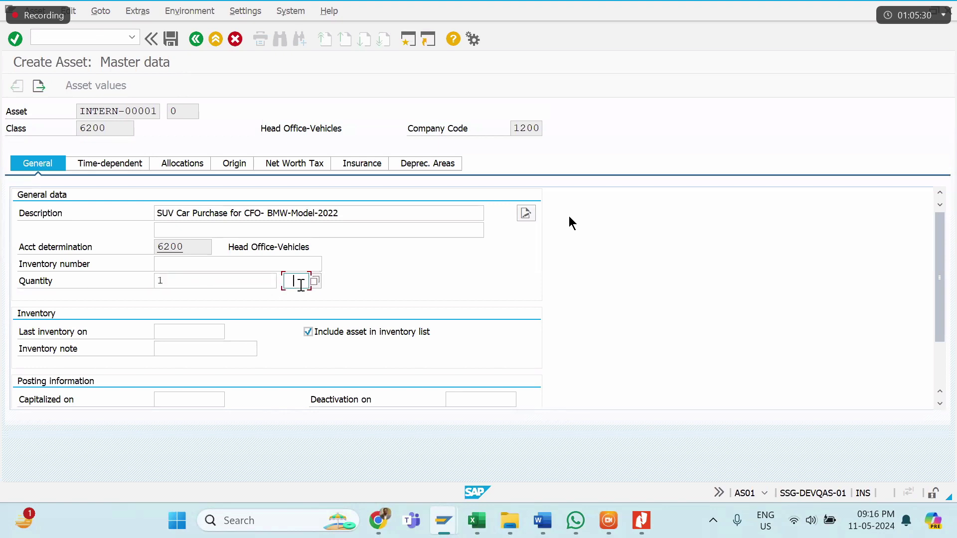
pyautogui.press('Return')
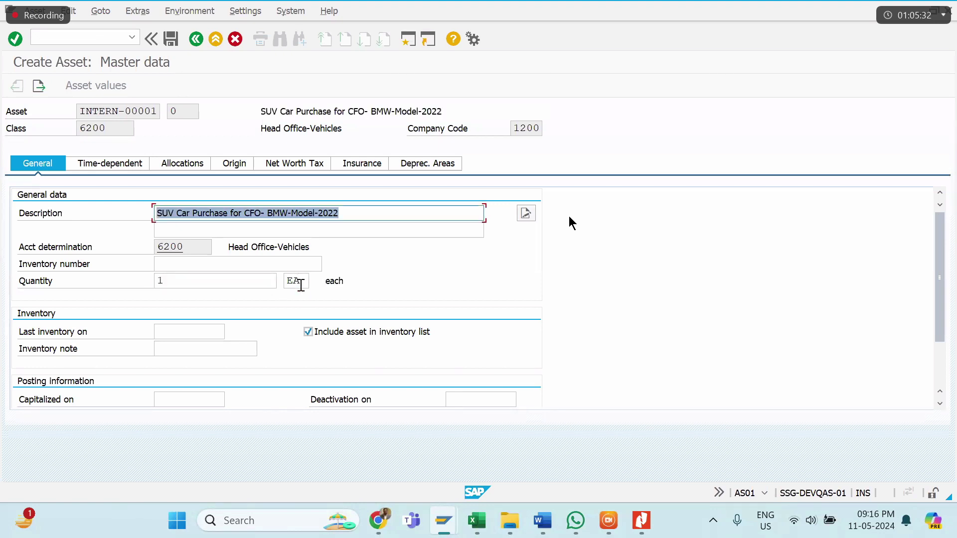
pyautogui.scroll(-2, 300, 286)
pyautogui.scroll(2, 301, 286)
pyautogui.scroll(-2, 300, 285)
pyautogui.scroll(2, 300, 286)
pyautogui.scroll(-2, 196, 346)
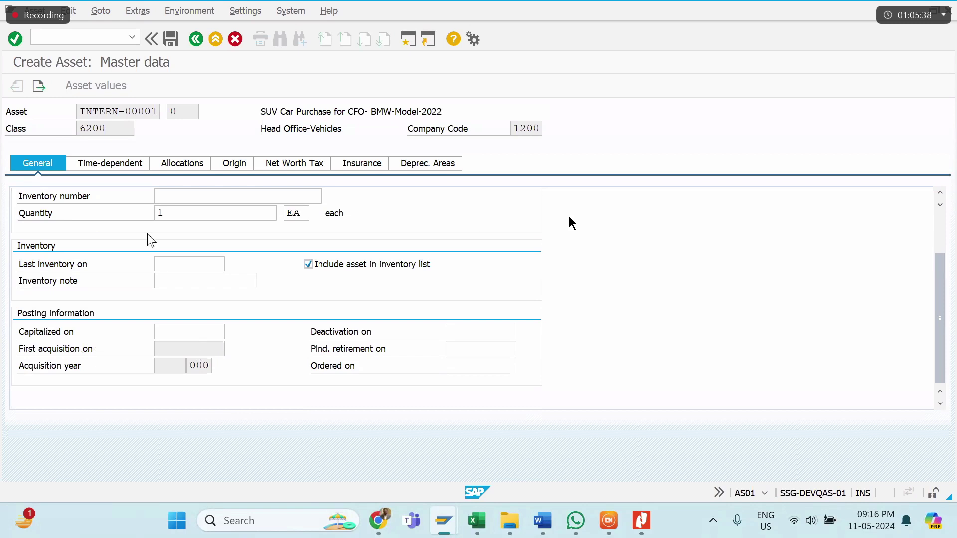
pyautogui.scroll(2, 149, 235)
# Step: Assign common cost center 12HO999999 in the asset's time-dependent data, choosing it from the cost centers starting with 12
pyautogui.click(131, 169)
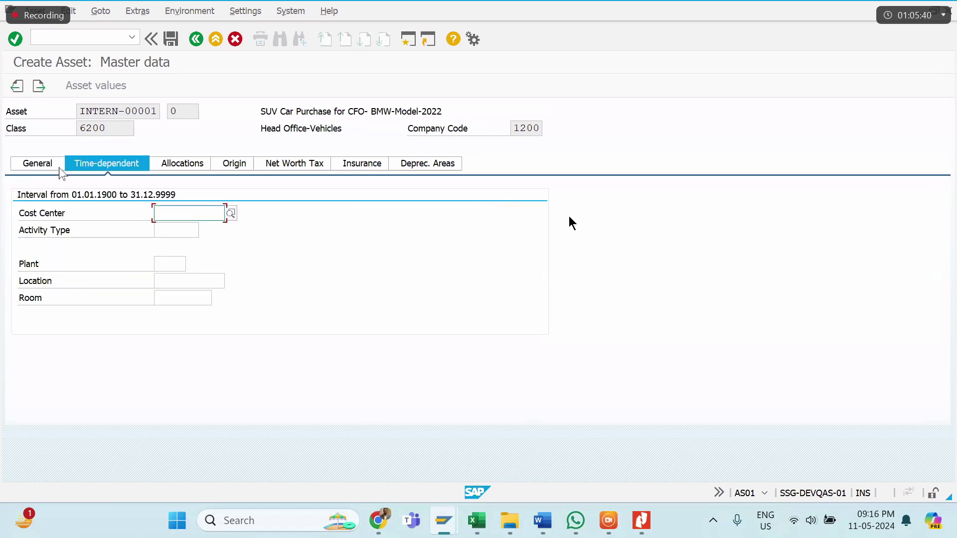
pyautogui.click(160, 213)
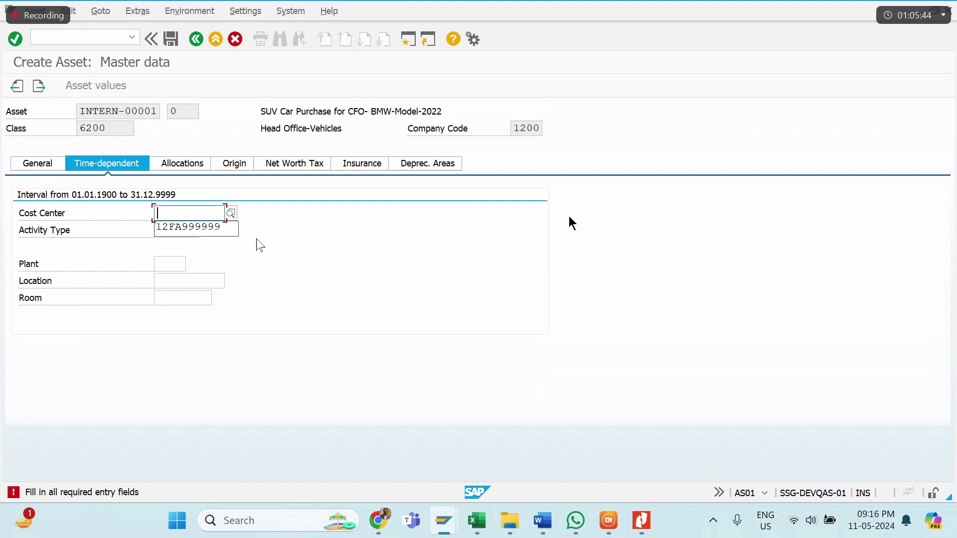
pyautogui.write('12')
pyautogui.click(230, 213)
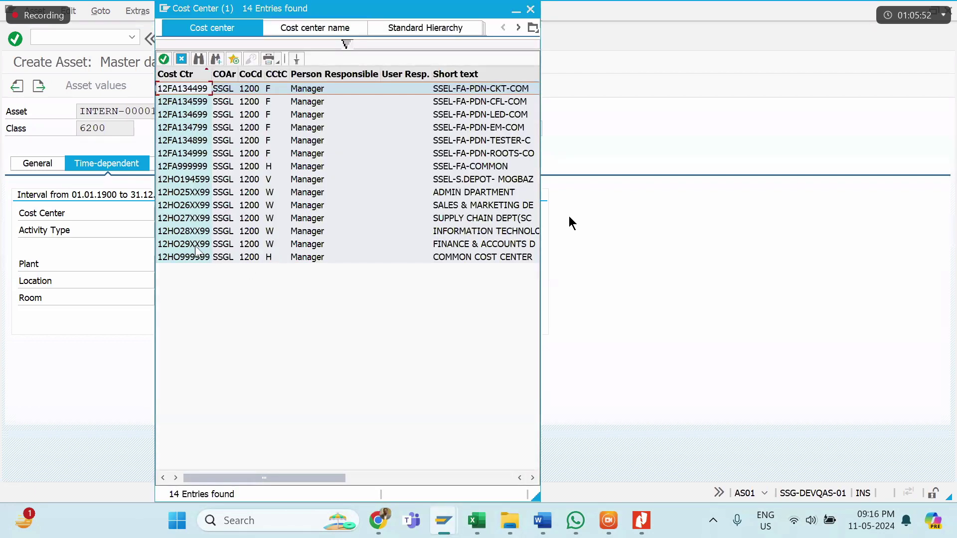
pyautogui.doubleClick(172, 257)
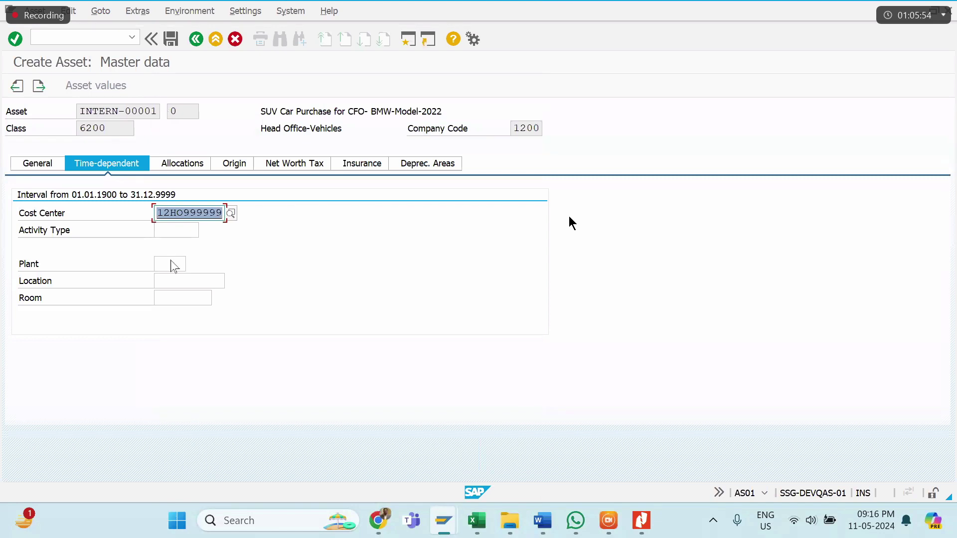
pyautogui.press('Return')
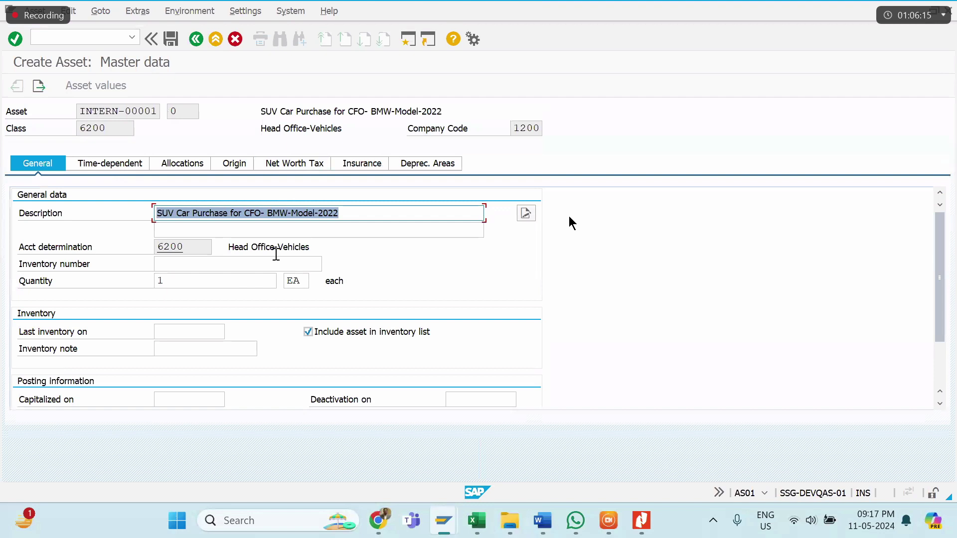
# Step: Check the account determination, examine the activity types offered in the time-dependent data without choosing one, and go to the Plant field
pyautogui.click(177, 246)
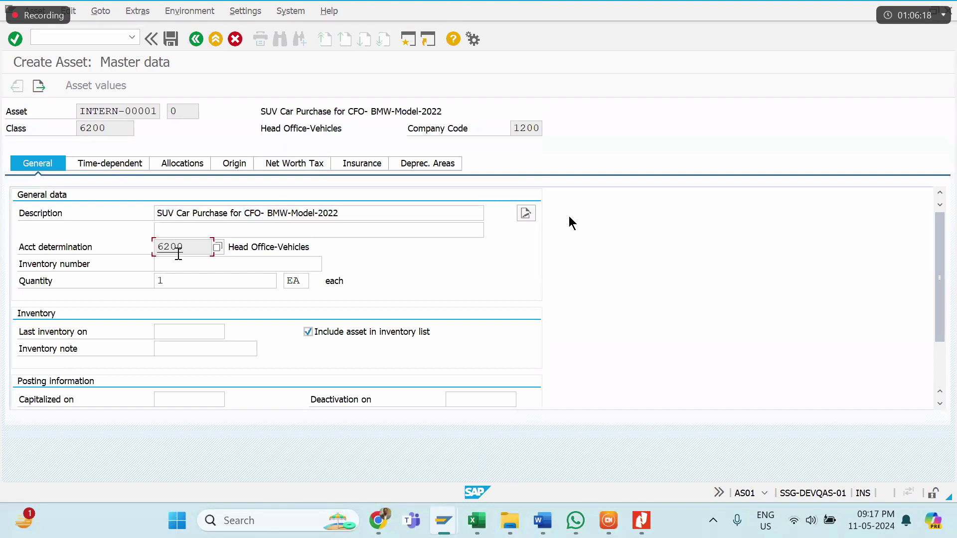
pyautogui.click(114, 166)
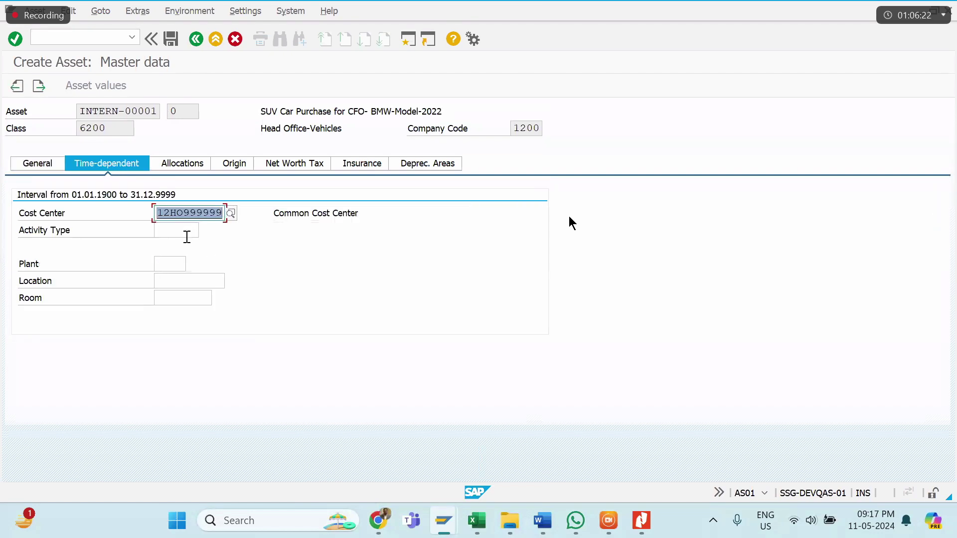
pyautogui.press('Tab')
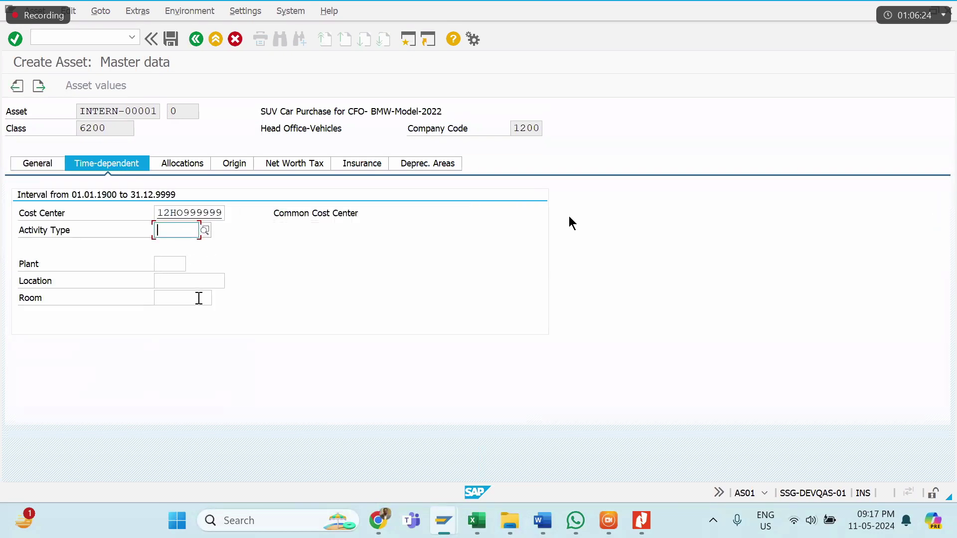
pyautogui.click(205, 230)
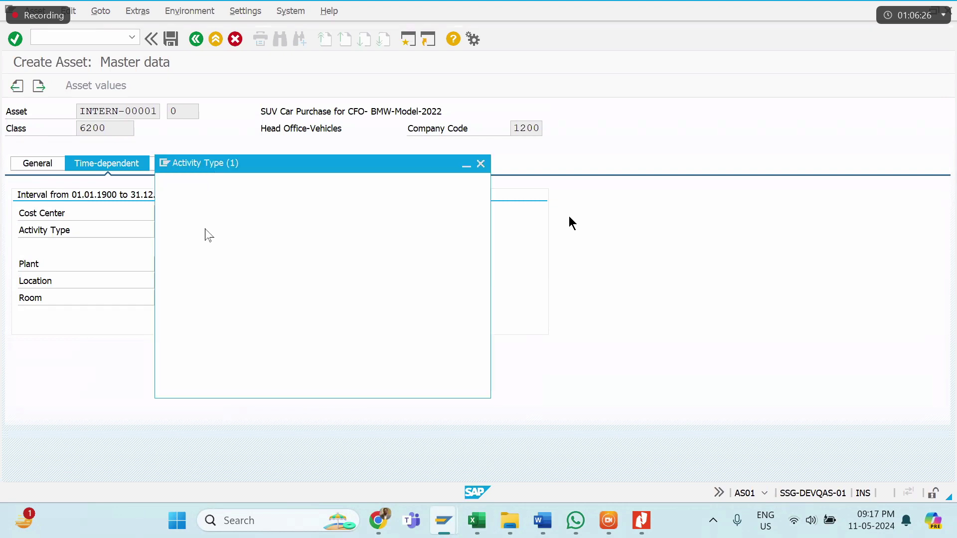
pyautogui.press('Return')
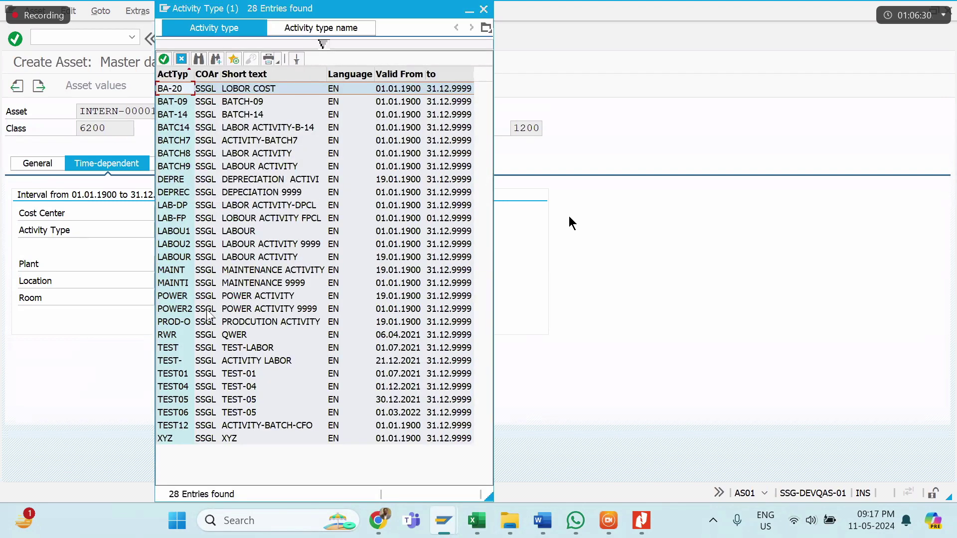
pyautogui.click(484, 10)
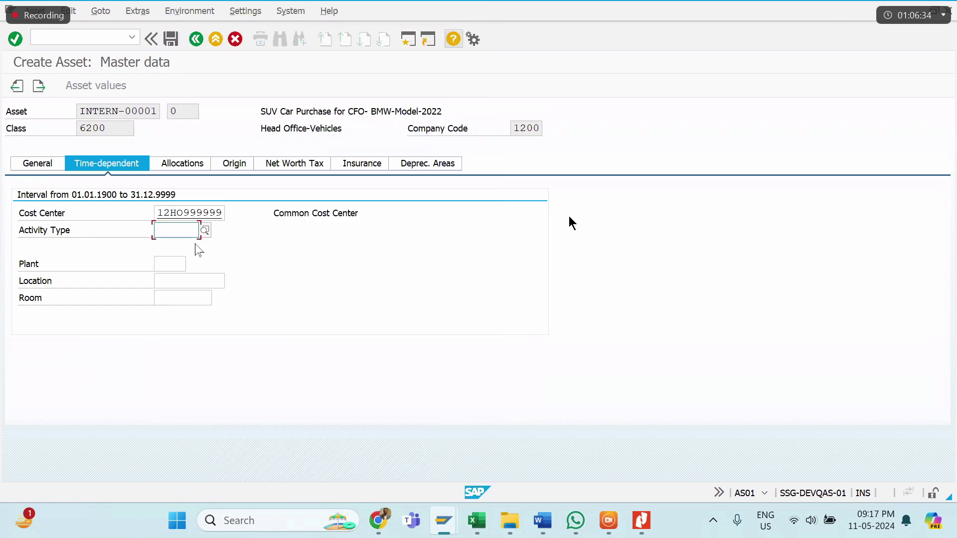
pyautogui.click(168, 258)
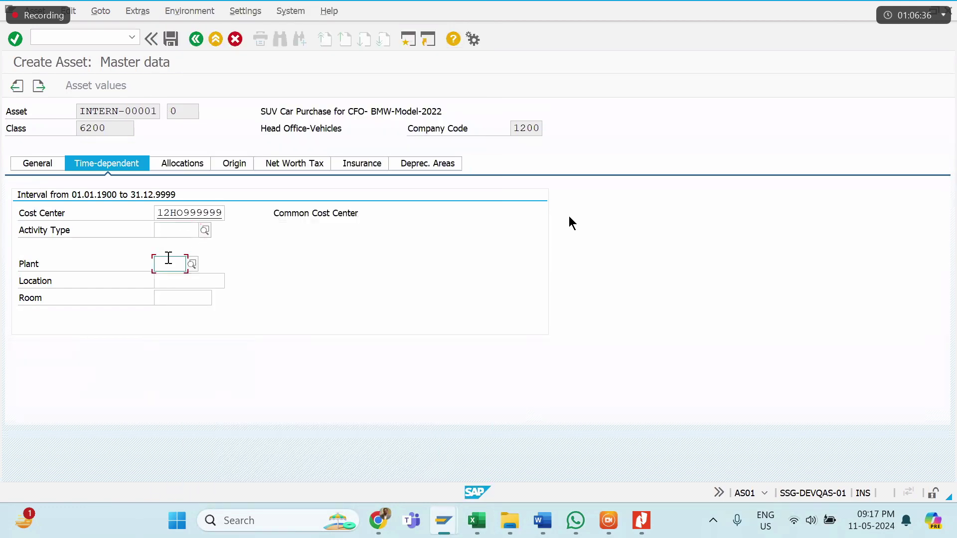
# Step: Assign plant 1201 and room "Car" in the asset's time-dependent data and validate the entries
pyautogui.write('1201')
pyautogui.press('Down')
pyautogui.press('Tab')
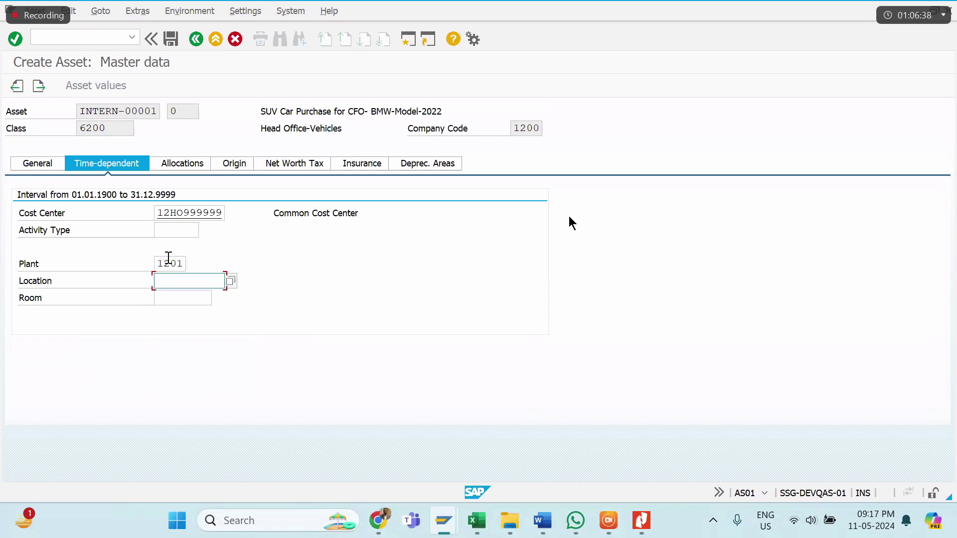
pyautogui.press('Tab')
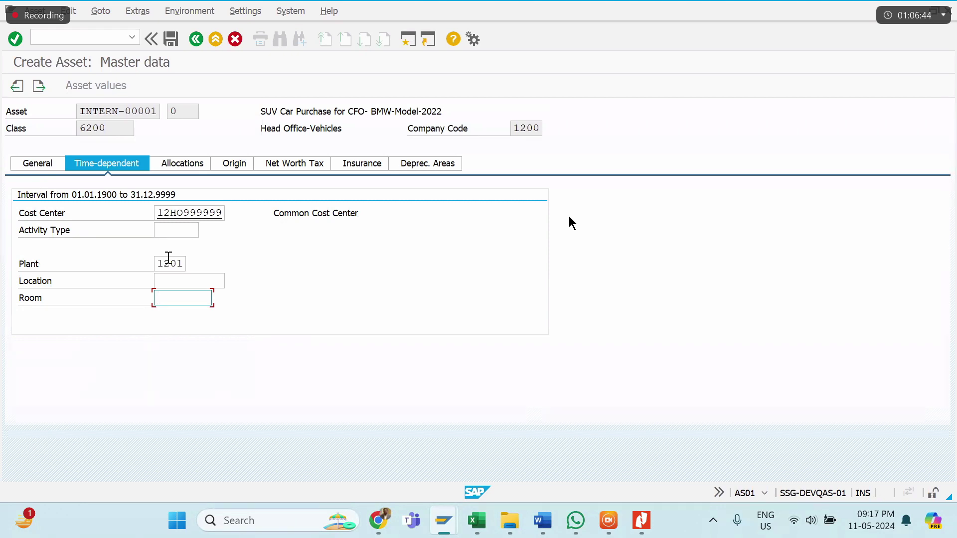
pyautogui.write('Privat')
pyautogui.press('BackSpace')
pyautogui.press('BackSpace')
pyautogui.press('BackSpace')
pyautogui.press('BackSpace')
pyautogui.press('BackSpace')
pyautogui.press('BackSpace')
pyautogui.write('Car')
pyautogui.press('Return')
# Step: Mark the asset as purchased new in its origin data and enter the type name "Private Car"
pyautogui.click(192, 166)
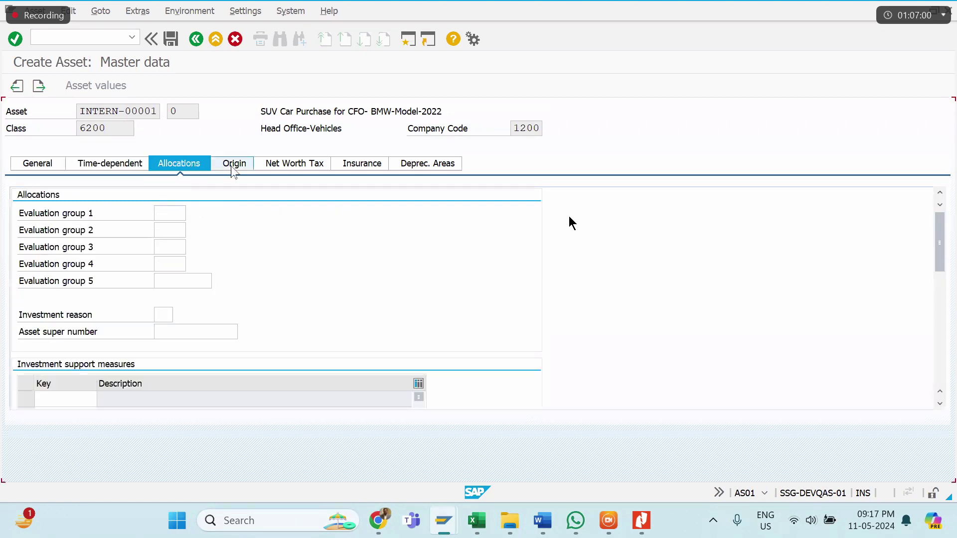
pyautogui.click(233, 165)
pyautogui.click(80, 251)
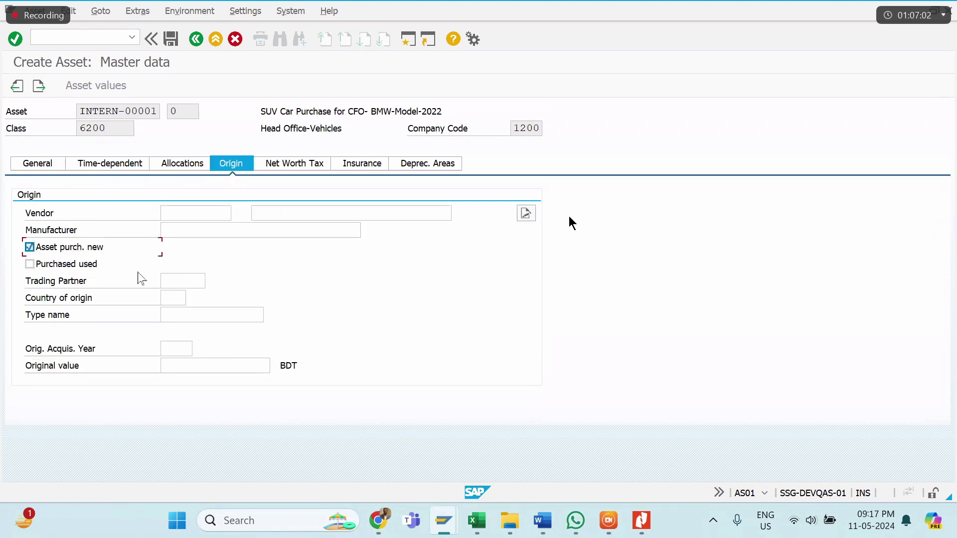
pyautogui.click(178, 296)
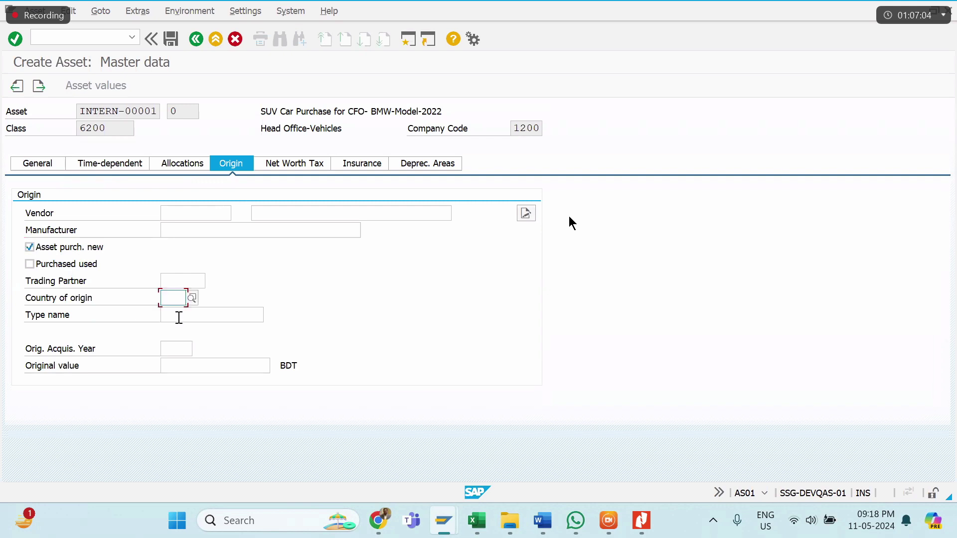
pyautogui.click(185, 313)
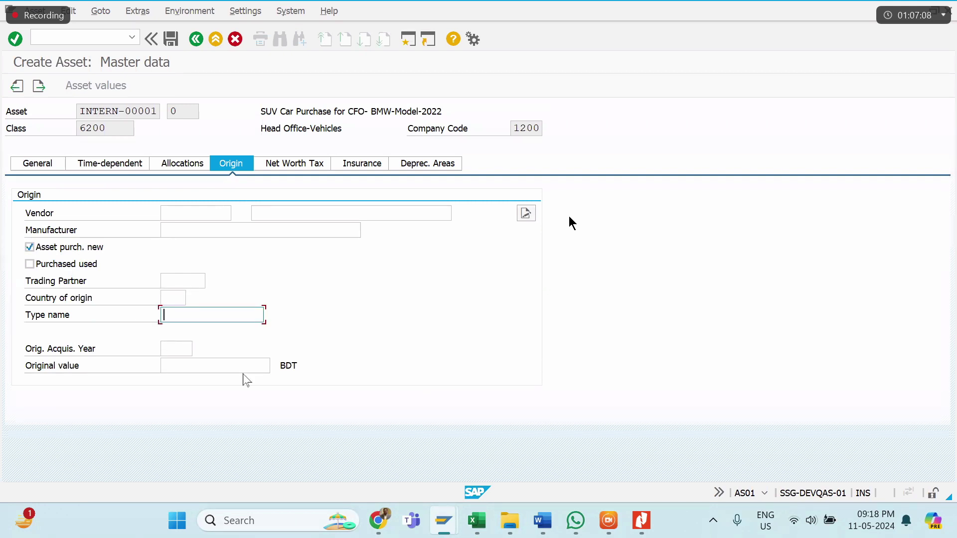
pyautogui.write('Private Car')
pyautogui.click(180, 348)
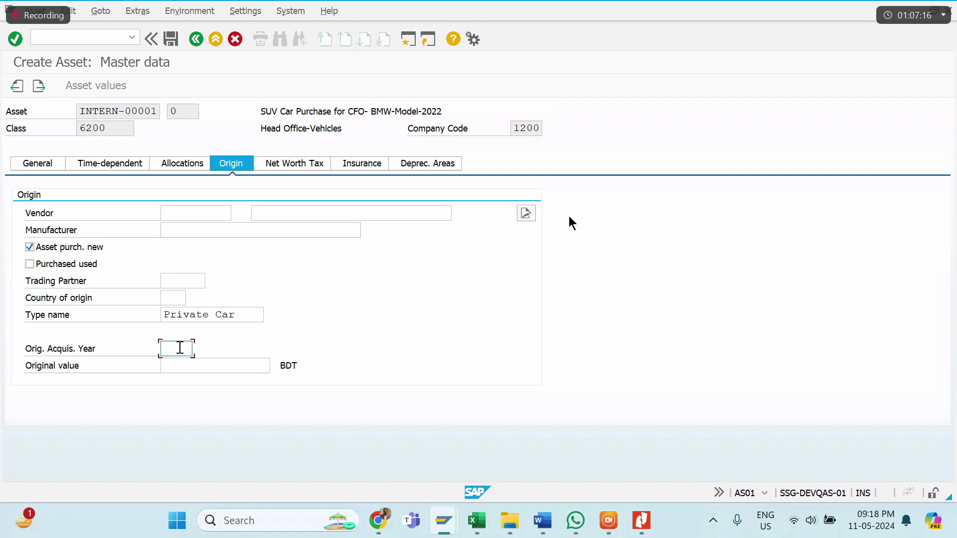
# Step: Set the asset's country of origin to DE (Germany), choosing it from the list of countries, and validate the origin data
pyautogui.click(175, 298)
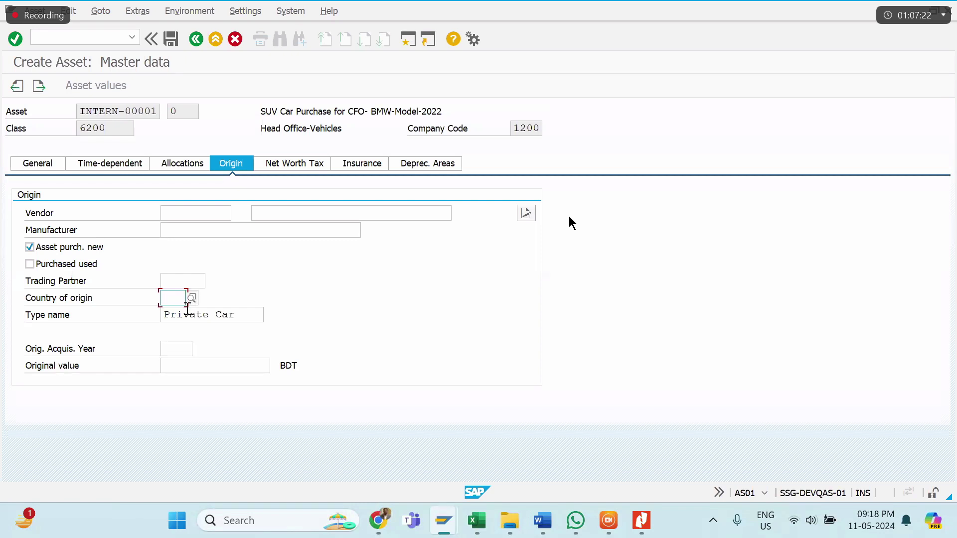
pyautogui.click(191, 297)
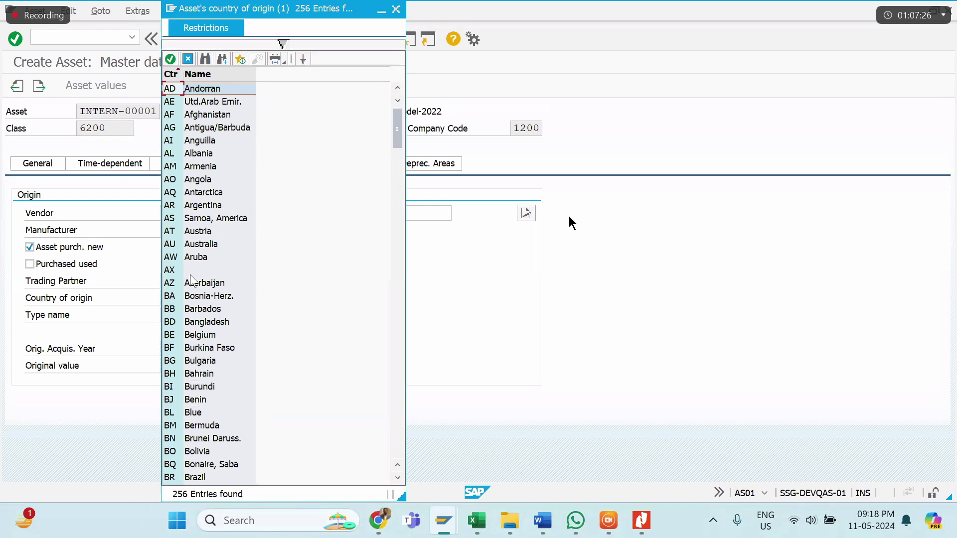
pyautogui.scroll(-18, 192, 279)
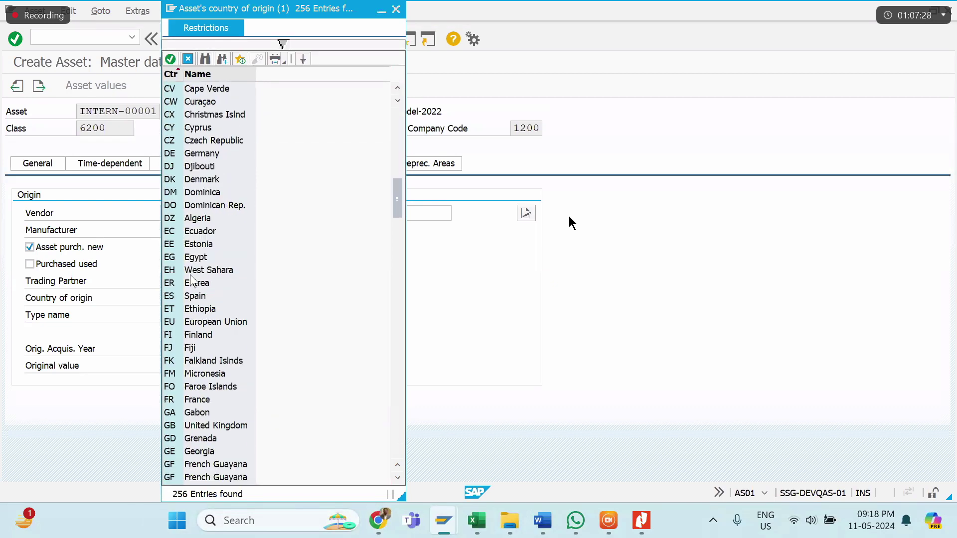
pyautogui.scroll(-3, 192, 280)
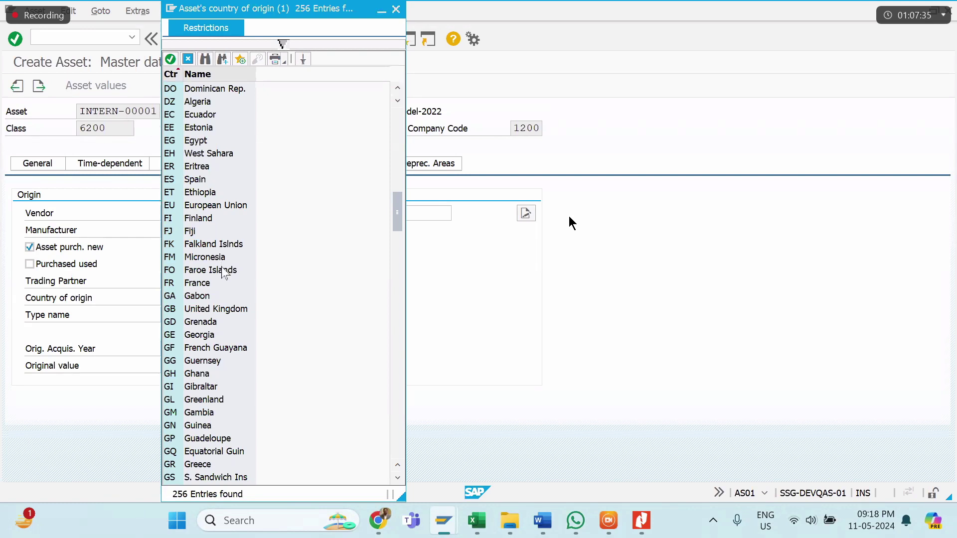
pyautogui.click(215, 364)
pyautogui.scroll(-1, 217, 369)
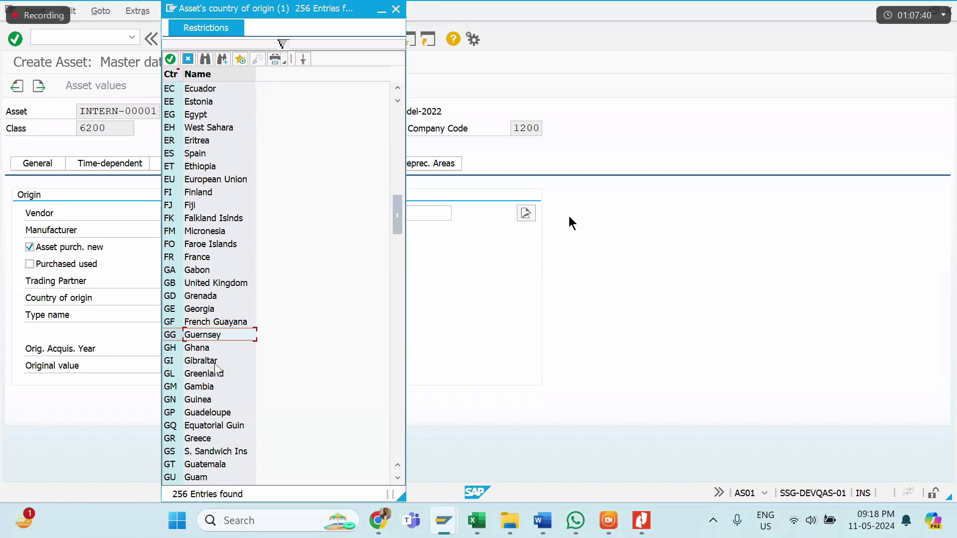
pyautogui.scroll(-1, 216, 368)
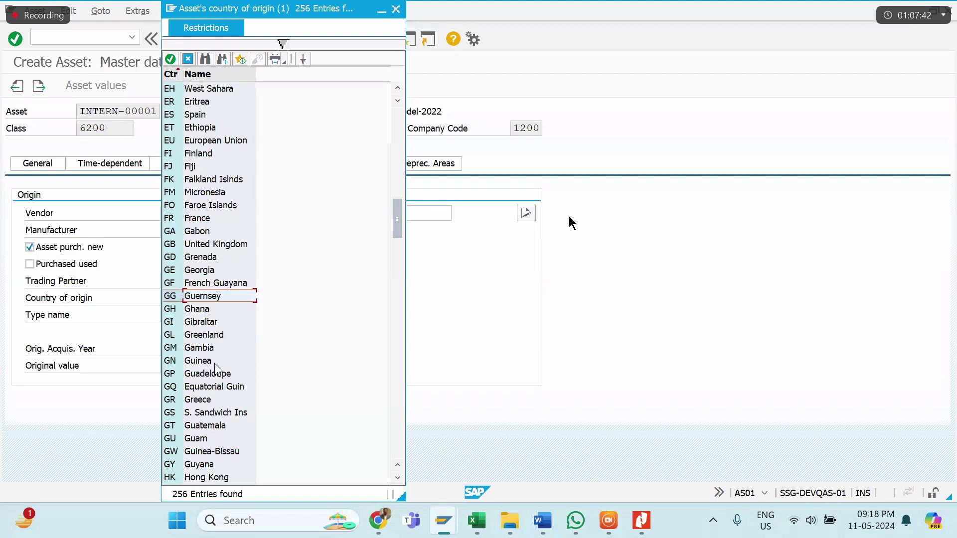
pyautogui.press('Down')
pyautogui.press('Up')
pyautogui.press('Up')
pyautogui.press('Up')
pyautogui.press('Up')
pyautogui.press('Up')
pyautogui.press('Up')
pyautogui.press('Up')
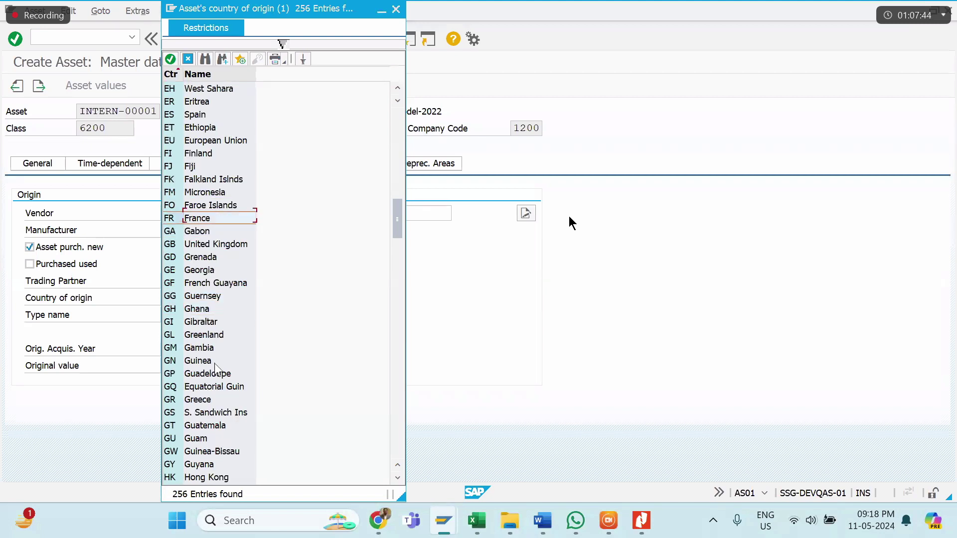
pyautogui.press('Down')
pyautogui.press('Down')
pyautogui.press('Up')
pyautogui.press('Up')
pyautogui.press('Up')
pyautogui.press('Up')
pyautogui.press('Up')
pyautogui.press('Up')
pyautogui.press('Up')
pyautogui.press('Up')
pyautogui.press('Up')
pyautogui.press('Up')
pyautogui.press('Up')
pyautogui.press('Up')
pyautogui.press('Up')
pyautogui.press('Up')
pyautogui.press('Up')
pyautogui.press('Up')
pyautogui.press('Up')
pyautogui.press('Up')
pyautogui.press('Up')
pyautogui.press('Up')
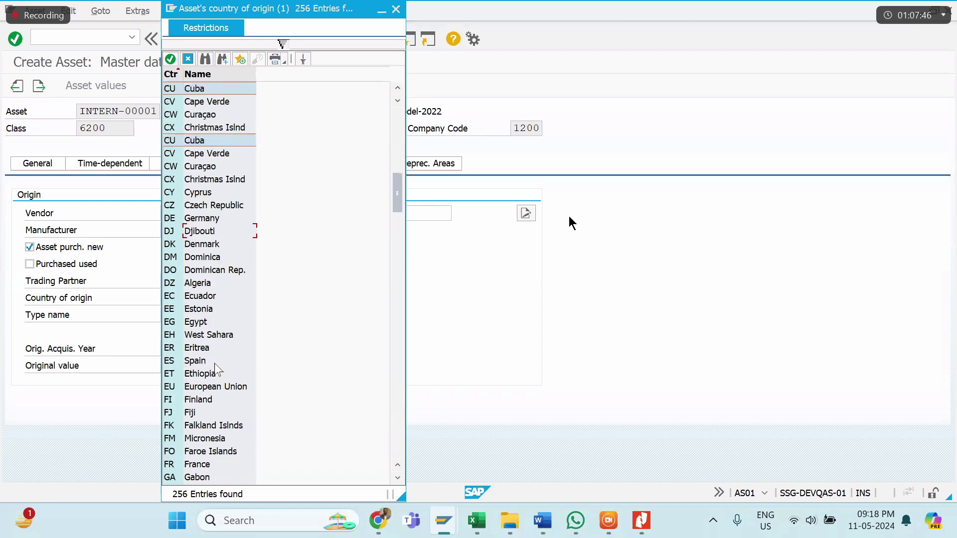
pyautogui.press('Up')
pyautogui.press('Up')
pyautogui.press('Up')
pyautogui.press('Up')
pyautogui.press('Up')
pyautogui.press('Up')
pyautogui.press('Up')
pyautogui.press('Up')
pyautogui.press('Up')
pyautogui.press('Up')
pyautogui.press('Up')
pyautogui.press('Up')
pyautogui.press('Up')
pyautogui.press('Up')
pyautogui.press('Up')
pyautogui.press('Up')
pyautogui.press('Up')
pyautogui.press('Up')
pyautogui.press('Up')
pyautogui.press('Up')
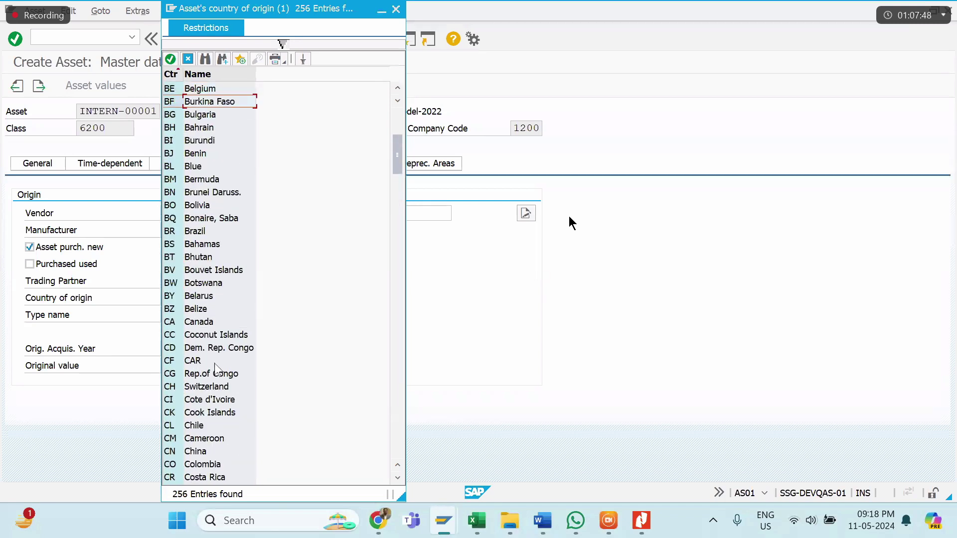
pyautogui.press('Down')
pyautogui.press('Down')
pyautogui.press('Down')
pyautogui.press('Down')
pyautogui.press('Down')
pyautogui.press('Down')
pyautogui.press('Down')
pyautogui.press('Down')
pyautogui.press('Down')
pyautogui.press('Down')
pyautogui.press('Down')
pyautogui.press('Down')
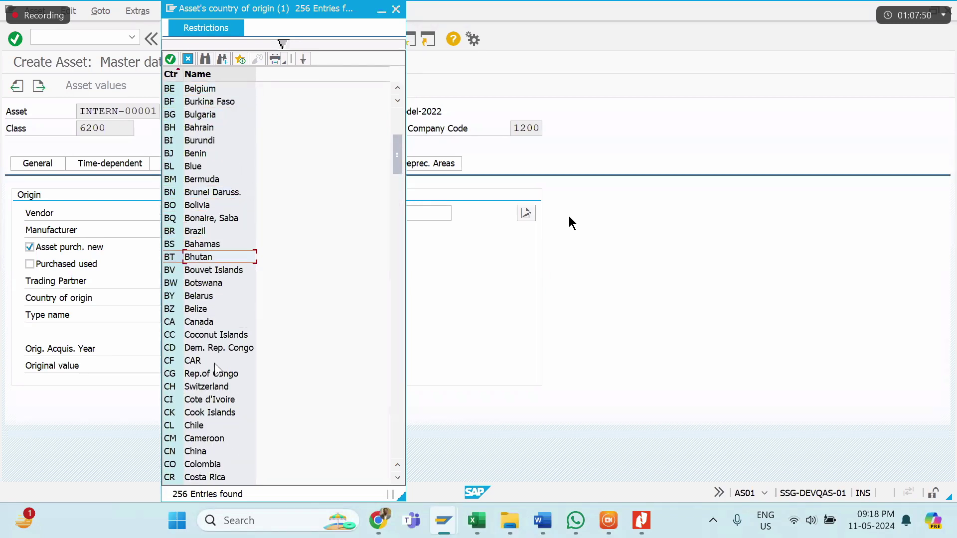
pyautogui.press('Down')
pyautogui.press('Down')
pyautogui.press('Down')
pyautogui.press('Down')
pyautogui.press('Down')
pyautogui.press('Down')
pyautogui.press('Down')
pyautogui.press('Down')
pyautogui.press('Down')
pyautogui.press('Down')
pyautogui.press('Down')
pyautogui.press('Down')
pyautogui.press('Down')
pyautogui.press('Down')
pyautogui.press('Down')
pyautogui.press('Down')
pyautogui.press('Down')
pyautogui.press('Down')
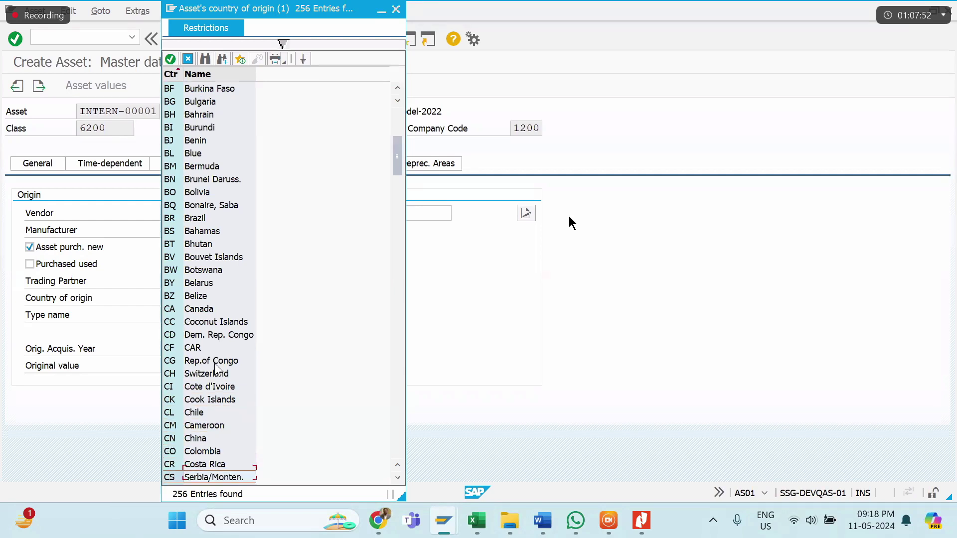
pyautogui.press('Down')
pyautogui.press('Down')
pyautogui.press('Down')
pyautogui.press('Down')
pyautogui.press('Down')
pyautogui.press('Down')
pyautogui.press('Down')
pyautogui.press('Down')
pyautogui.press('Down')
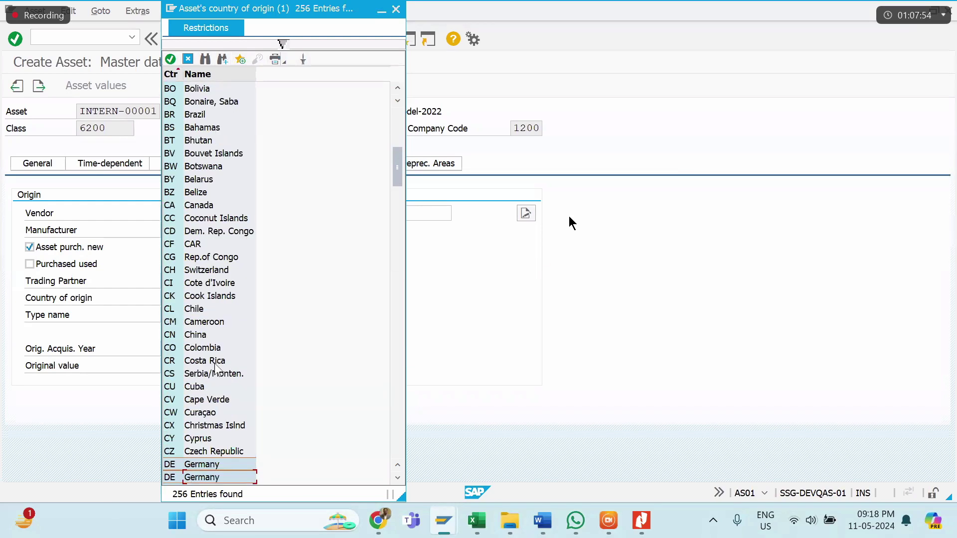
pyautogui.press('Up')
pyautogui.press('Up')
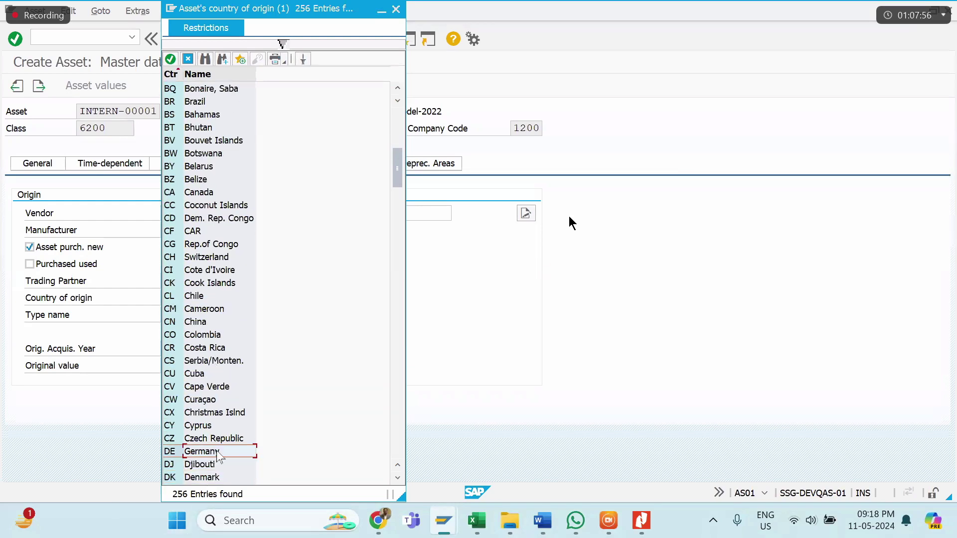
pyautogui.doubleClick(217, 456)
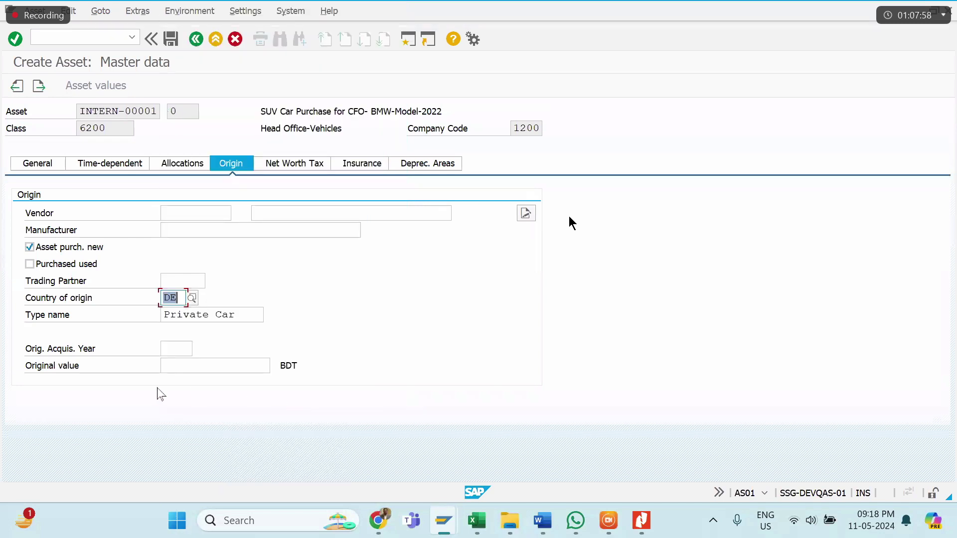
pyautogui.press('Return')
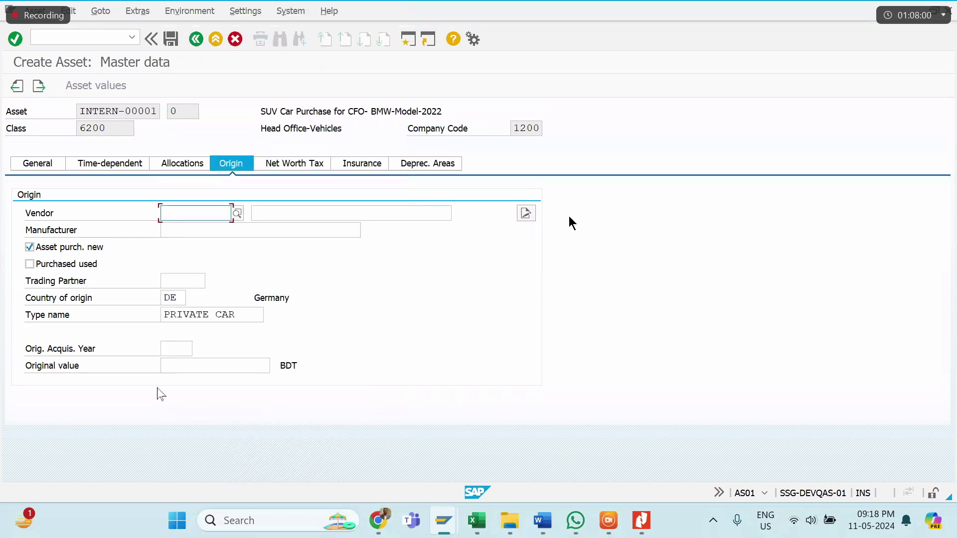
# Step: Enter "BMW Corporation Ltd." as the asset's manufacturer, leave the trading partner empty and validate the origin data
pyautogui.click(175, 229)
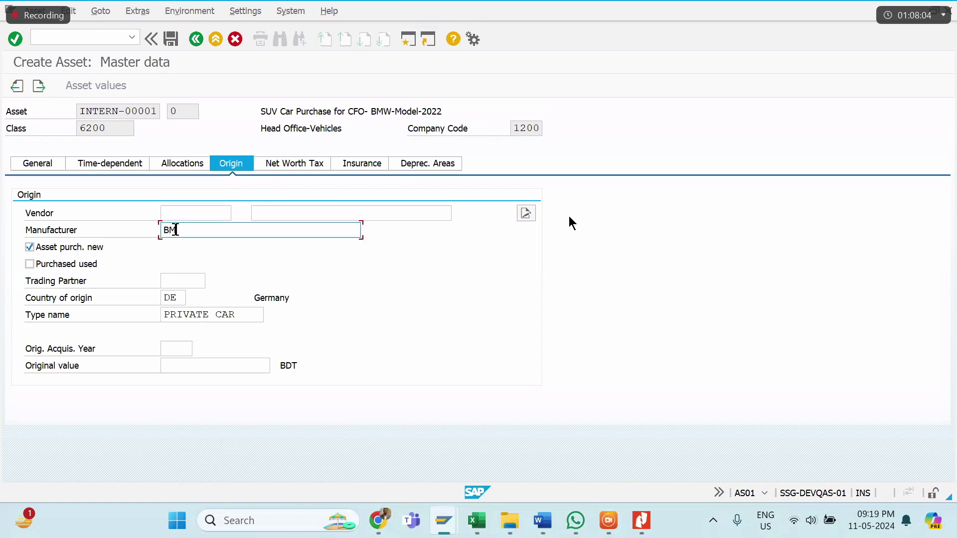
pyautogui.write('BMW Corporation Ltd.')
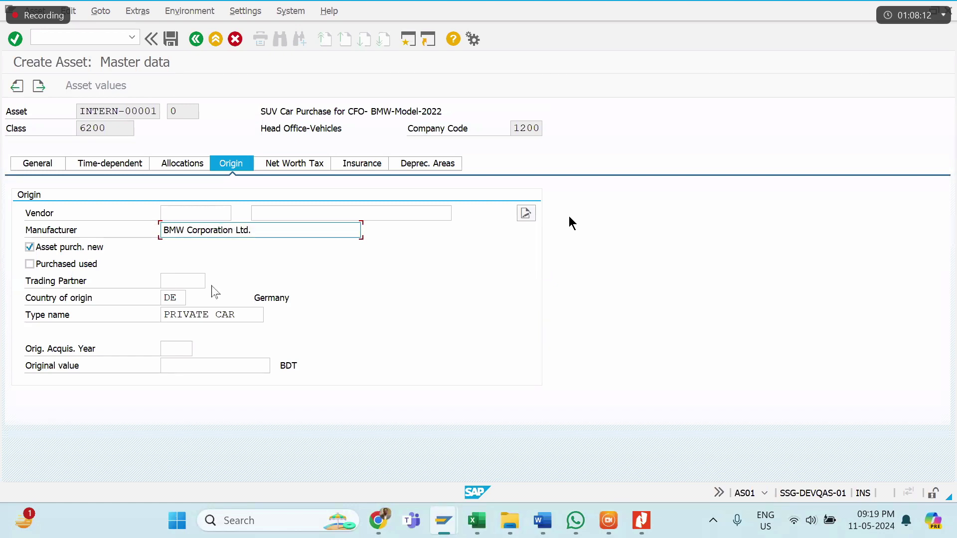
pyautogui.click(184, 280)
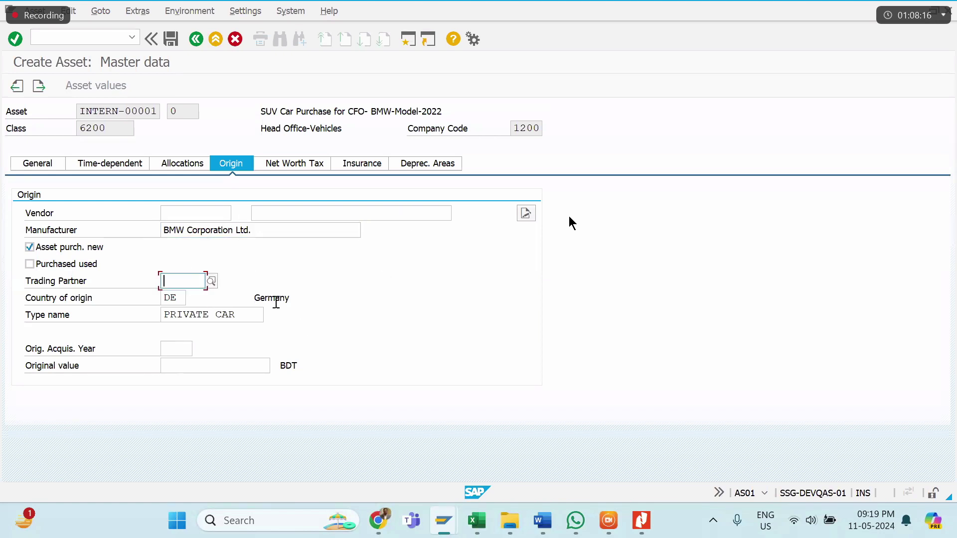
pyautogui.press('Return')
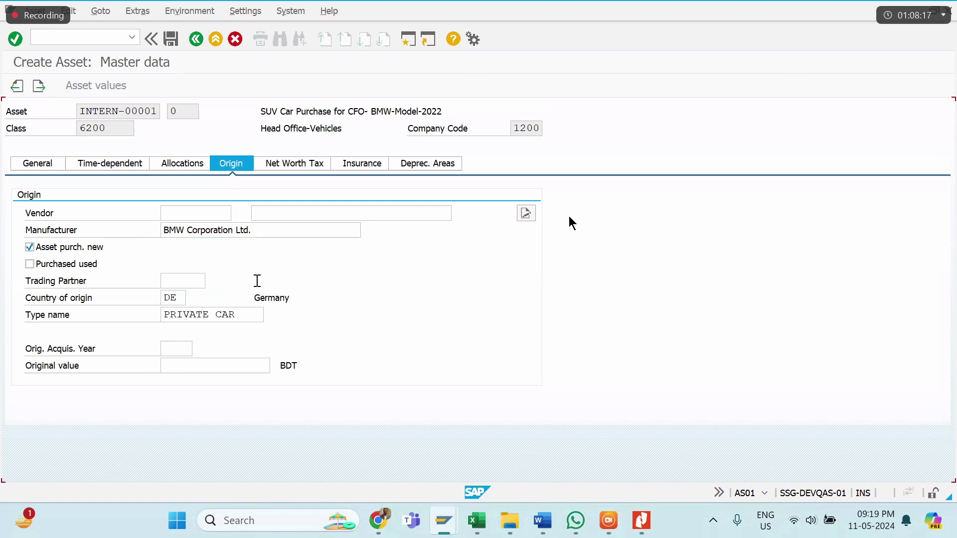
# Step: Examine the asset's net worth tax data and its insurance fields without entering anything, and open the depreciation areas
pyautogui.click(298, 167)
pyautogui.click(368, 166)
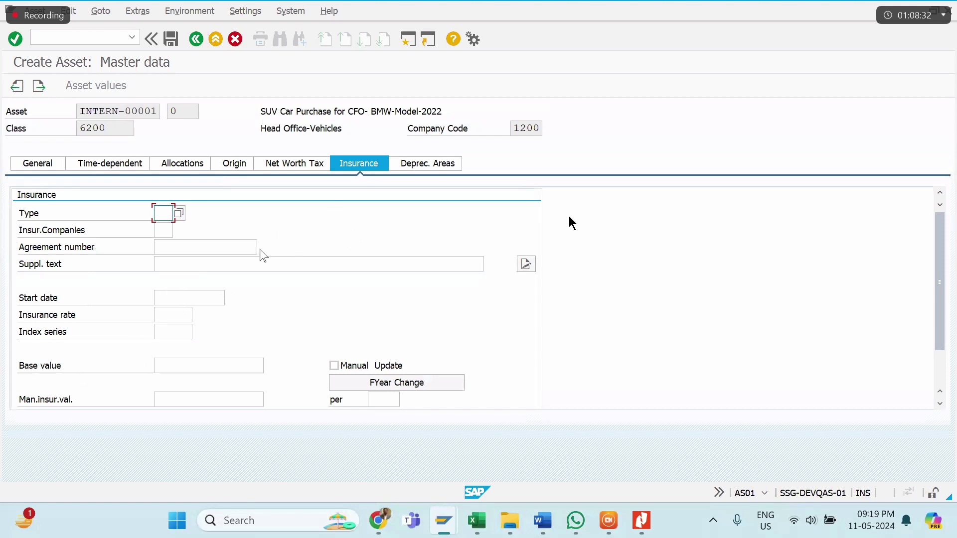
pyautogui.click(205, 247)
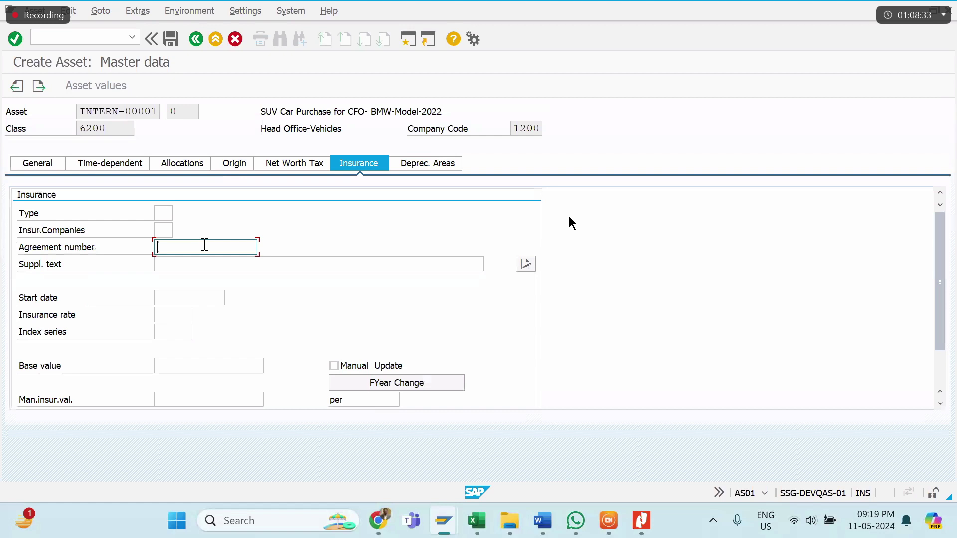
pyautogui.click(174, 265)
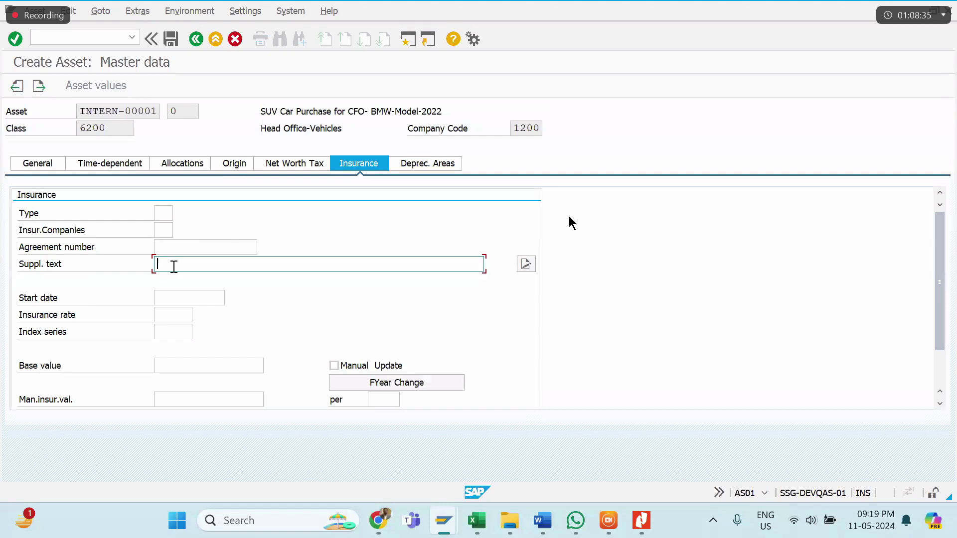
pyautogui.click(165, 230)
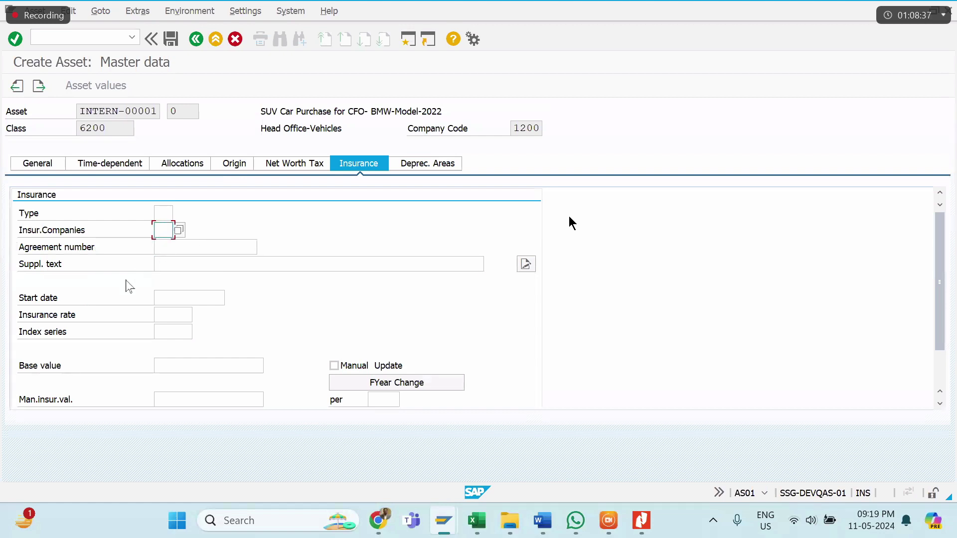
pyautogui.click(182, 299)
pyautogui.click(180, 315)
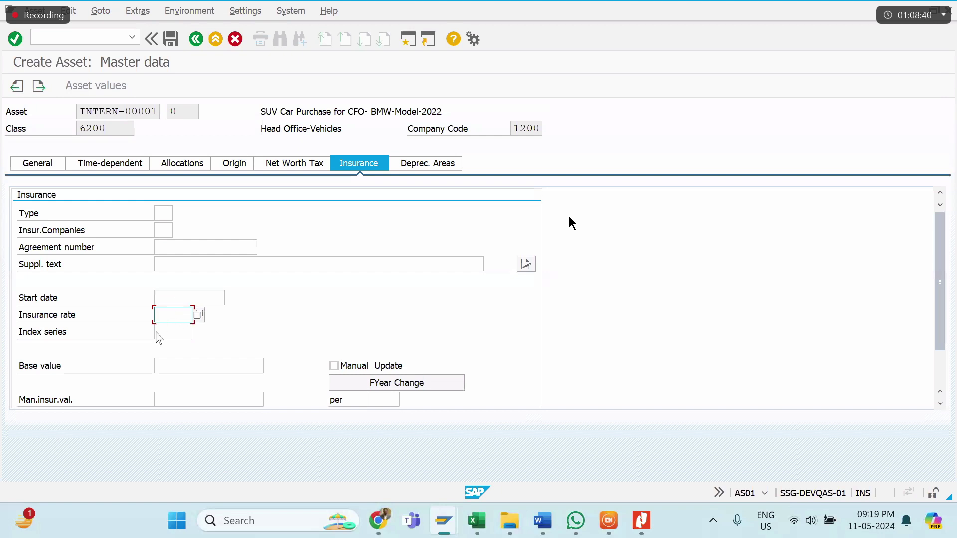
pyautogui.click(177, 332)
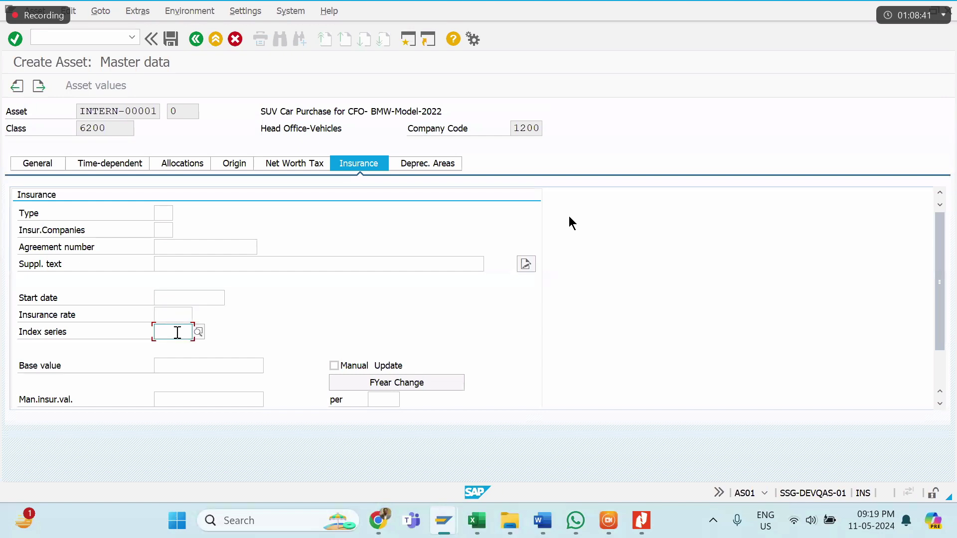
pyautogui.click(182, 368)
pyautogui.click(193, 400)
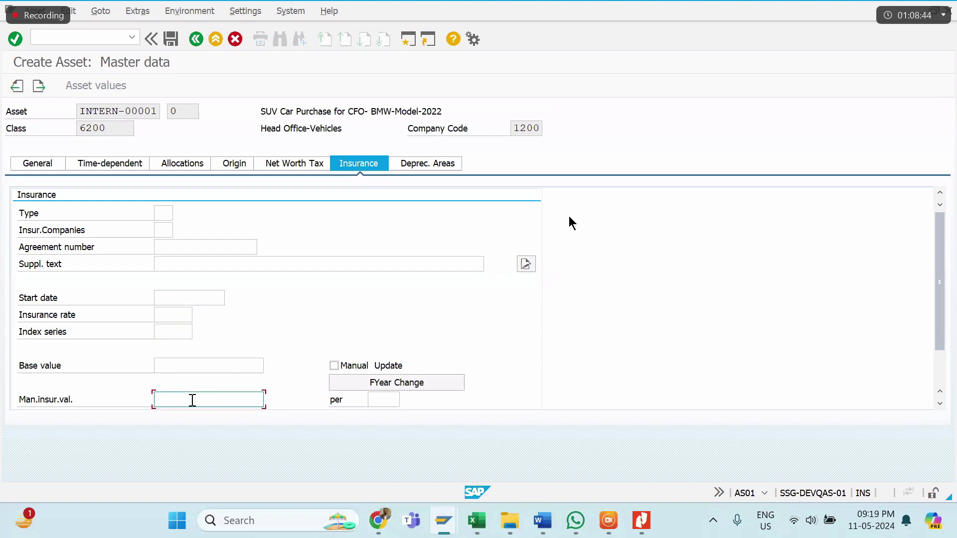
pyautogui.click(390, 398)
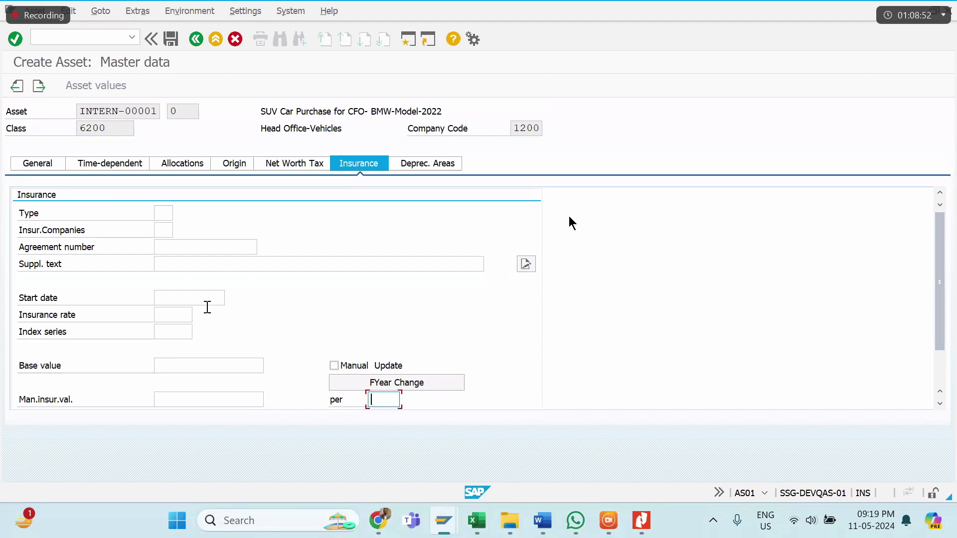
pyautogui.click(434, 164)
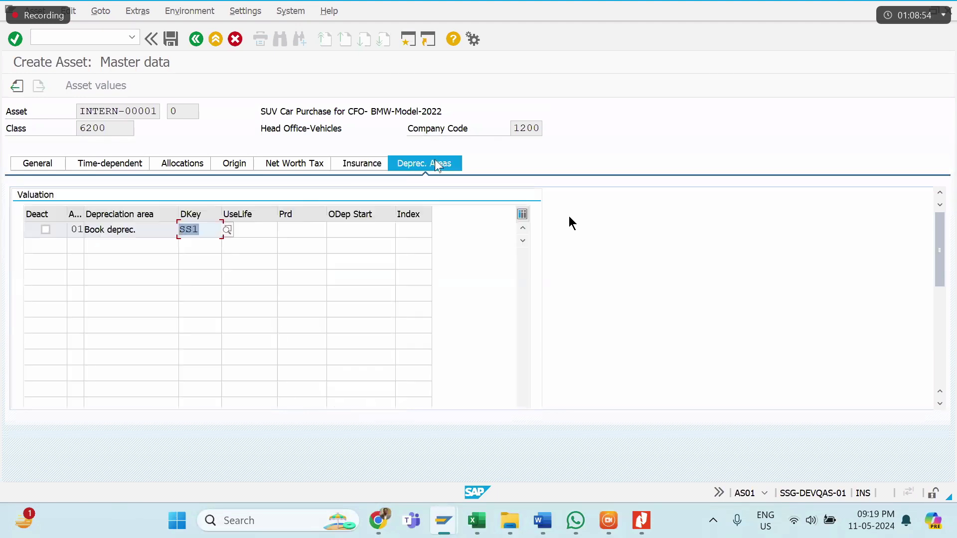
# Step: Set the book depreciation area's useful life to 15 years and its scrap value to 1 BDT, and save the asset
pyautogui.press('Tab')
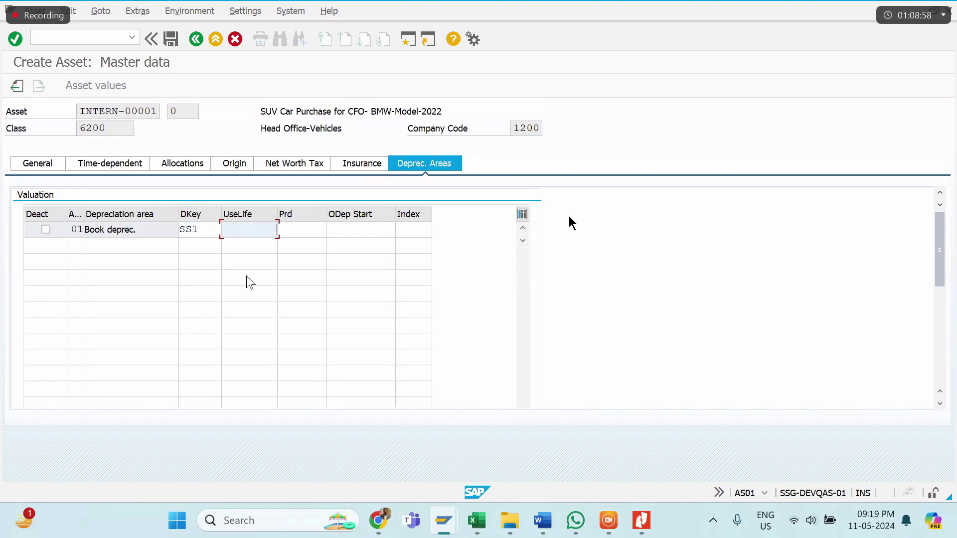
pyautogui.write('15')
pyautogui.press('Tab')
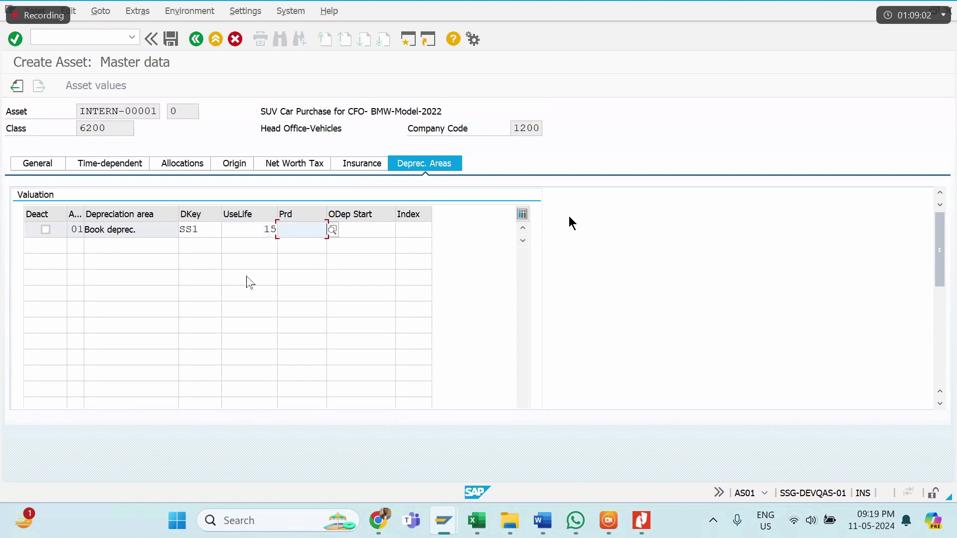
pyautogui.press('Tab')
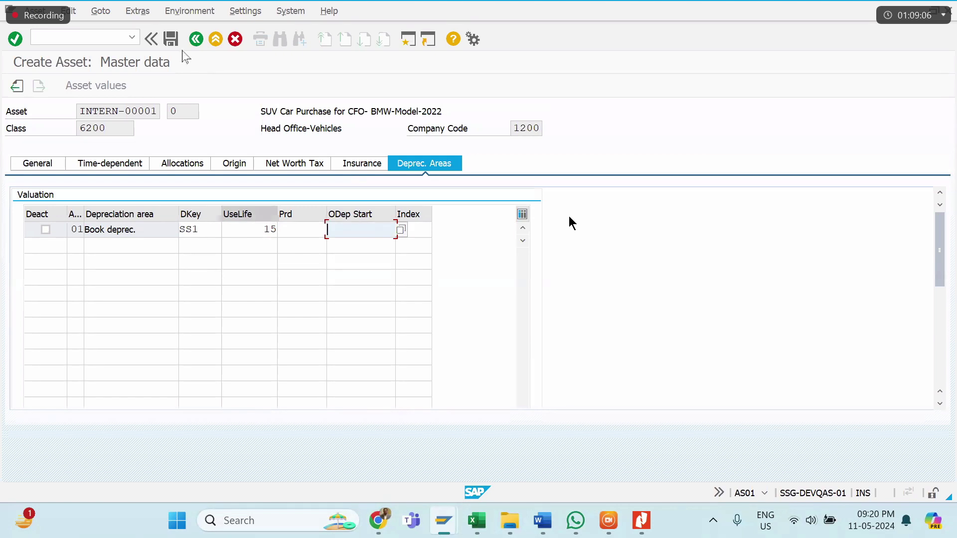
pyautogui.click(172, 42)
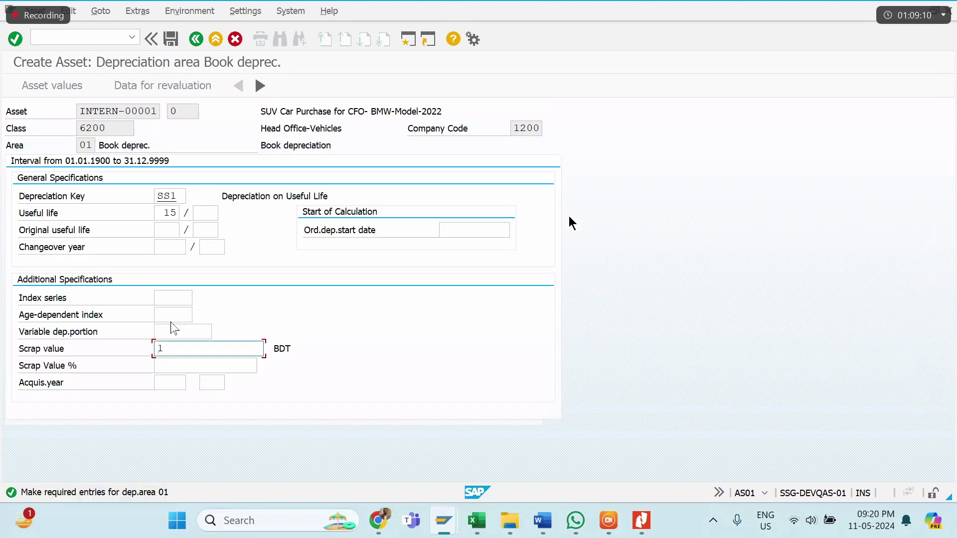
pyautogui.write('1')
pyautogui.hotkey('ctrl', 's')
# Step: Copy the headline from the asset creation message's details and paste it under the "ASSETS ACQUISITION – MM PROCESS" heading in the Word document
pyautogui.doubleClick(73, 495)
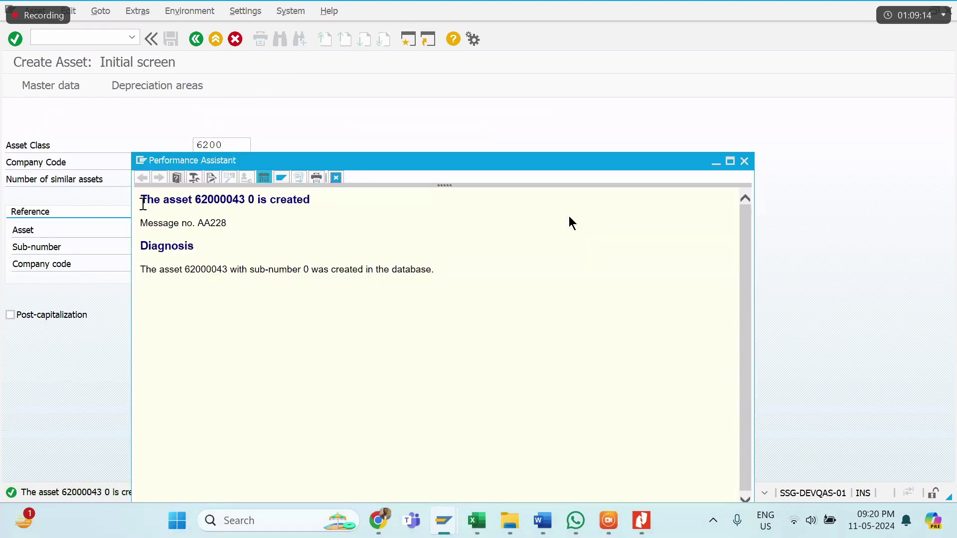
pyautogui.moveTo(142, 199); pyautogui.dragTo(343, 206)
pyautogui.hotkey('ctrl', 'c')
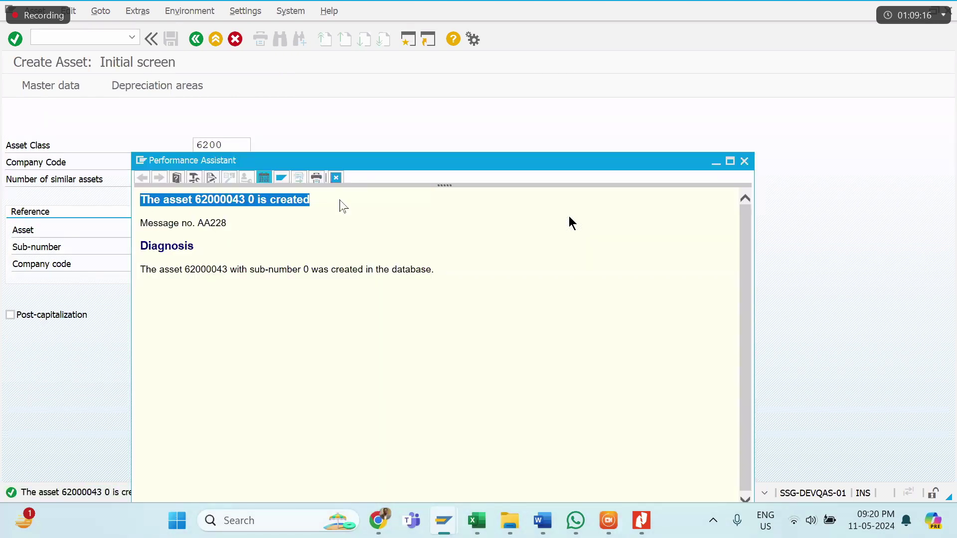
pyautogui.click(336, 178)
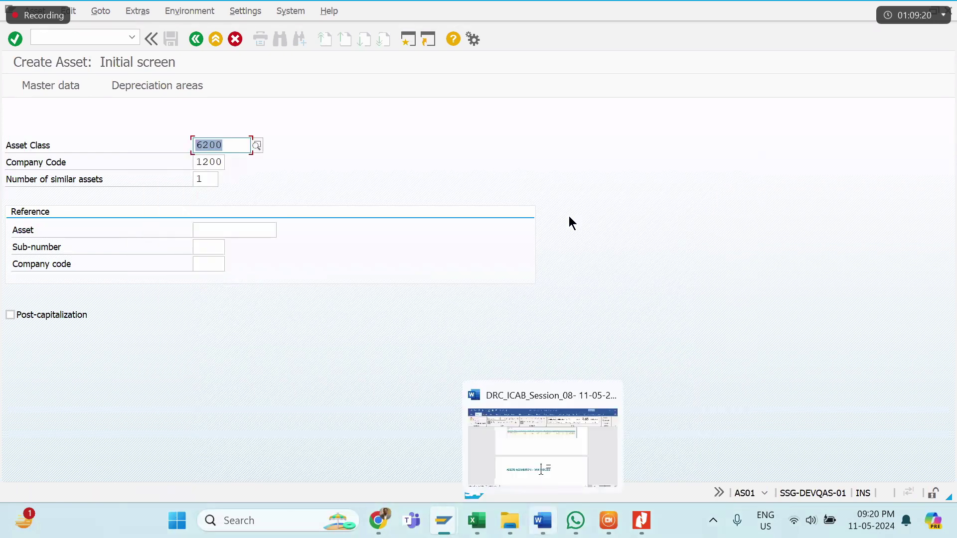
pyautogui.click(545, 419)
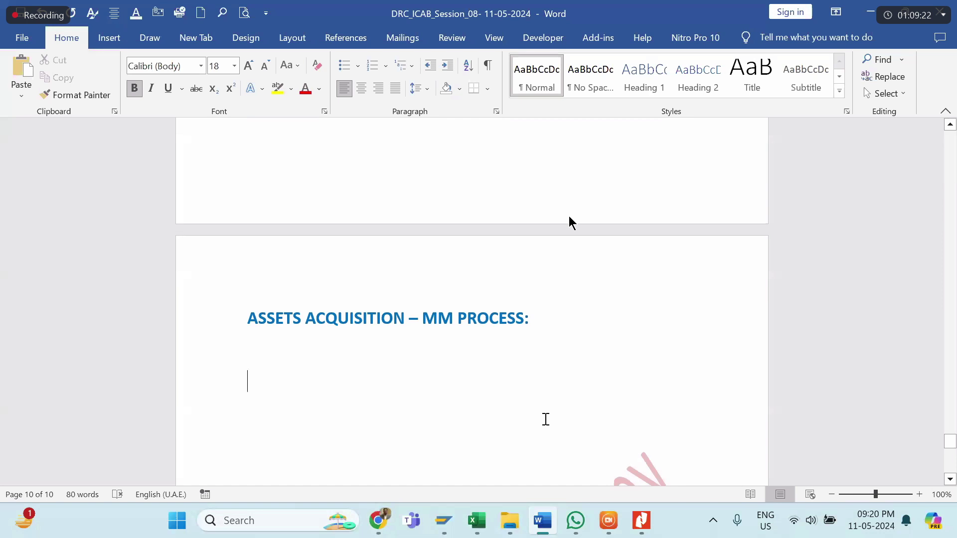
pyautogui.hotkey('ctrl', 'v')
pyautogui.press('Return')
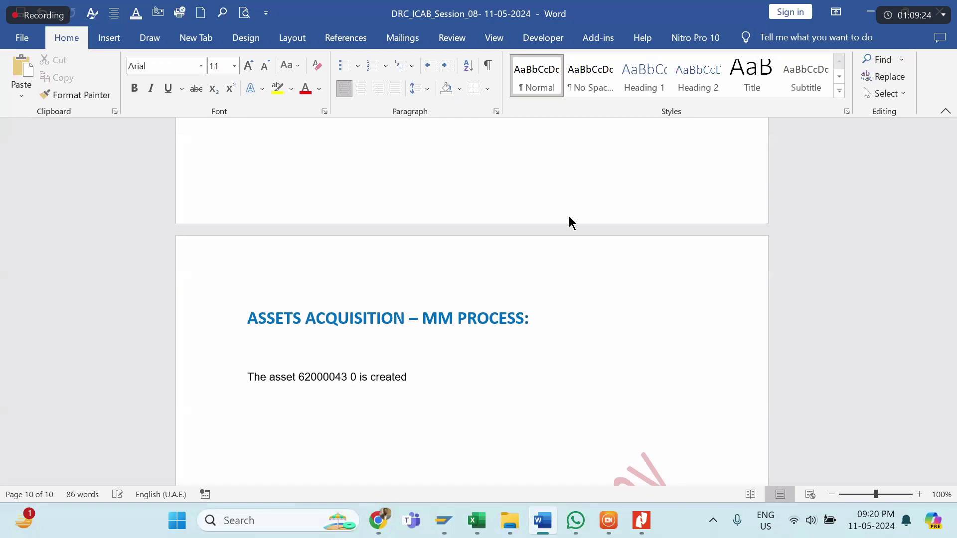
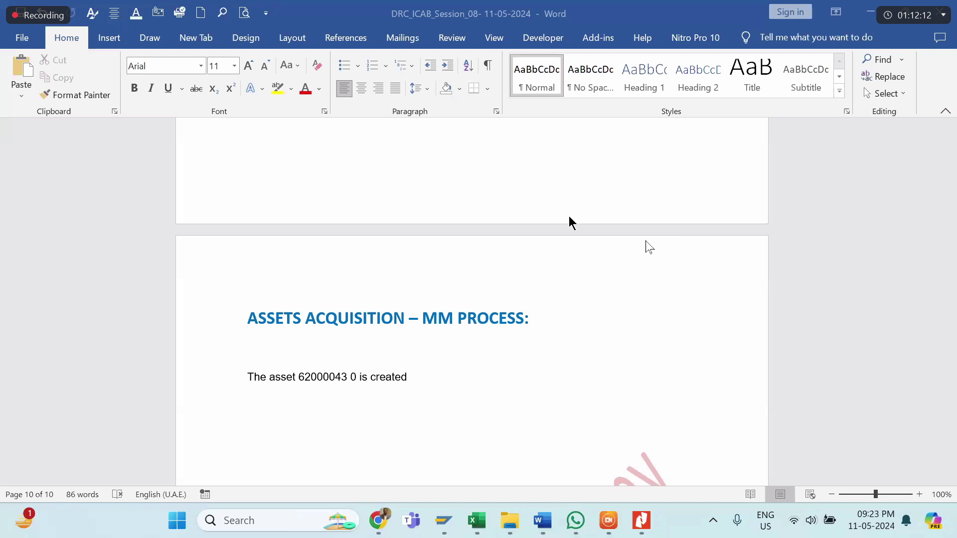
pyautogui.click(373, 408)
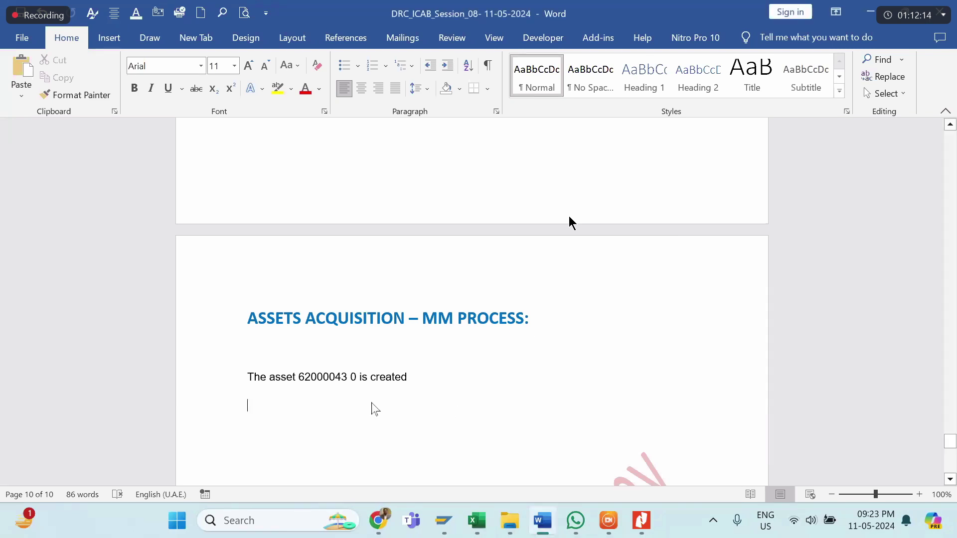
pyautogui.scroll(-1, 371, 401)
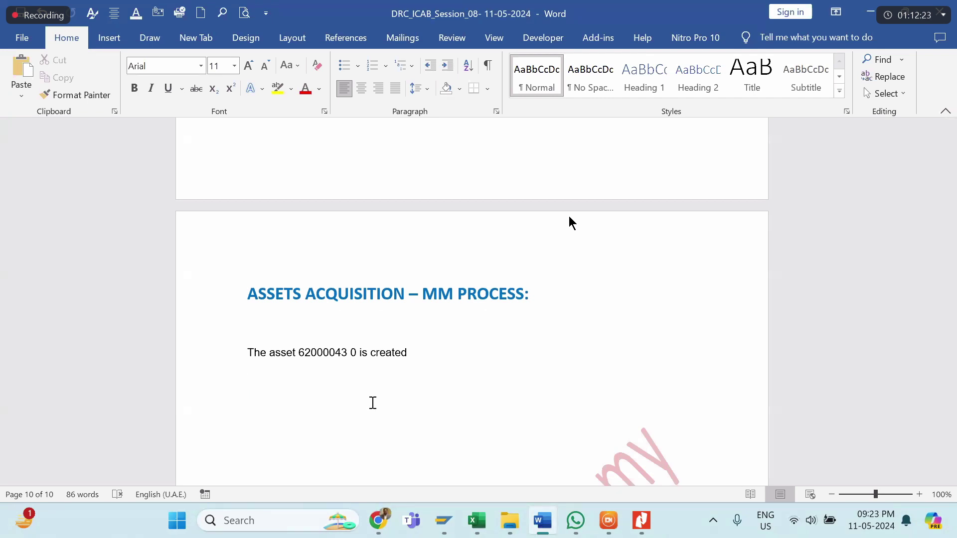
# Step: Switch back to SAP, leave asset creation and start transaction ME51N for a purchase requisition, with the document overview turned on
pyautogui.moveTo(441, 517)
pyautogui.click(504, 440)
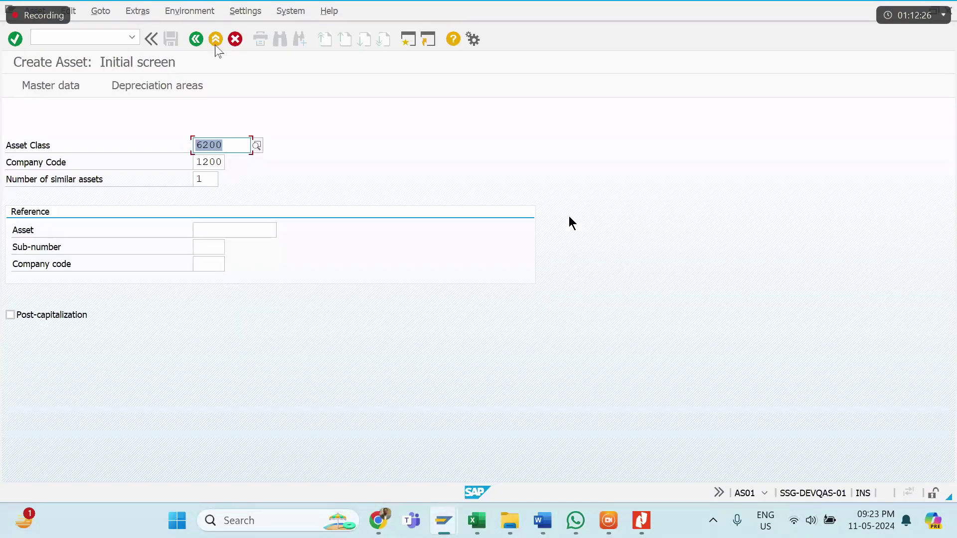
pyautogui.click(215, 40)
pyautogui.write('me')
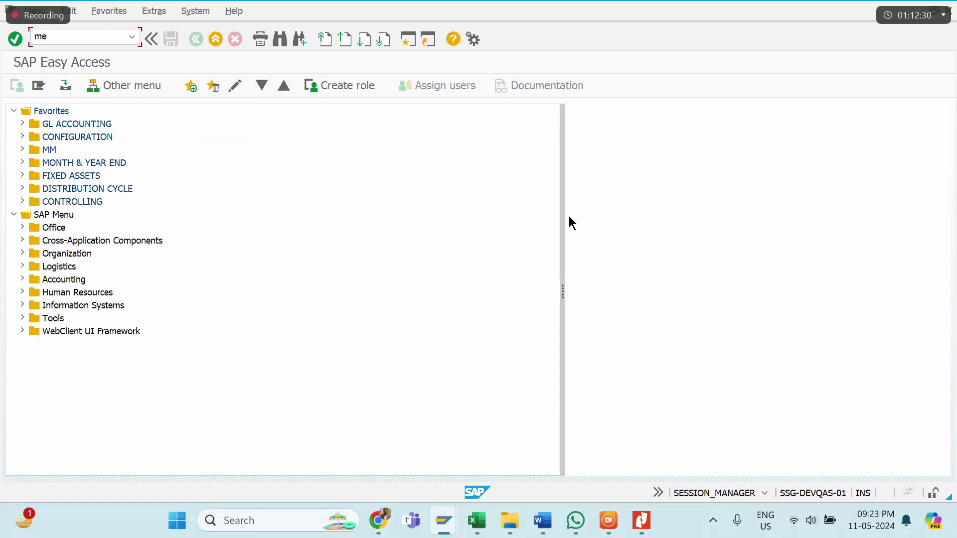
pyautogui.write('51n')
pyautogui.press('Return')
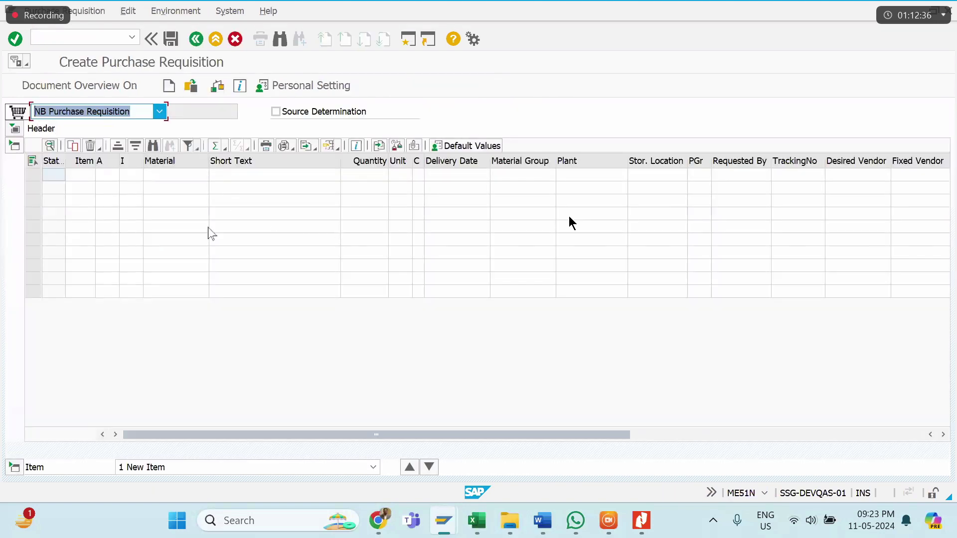
pyautogui.click(64, 90)
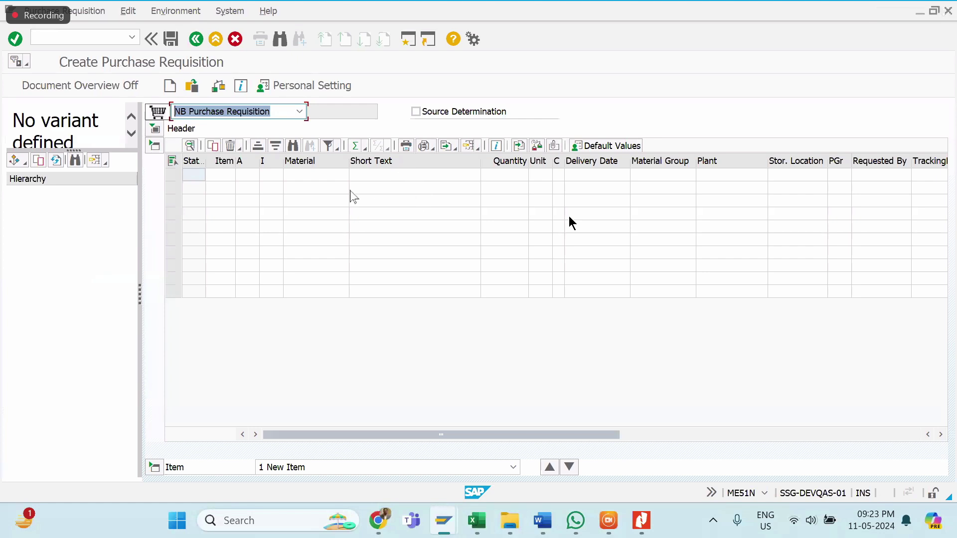
pyautogui.click(324, 174)
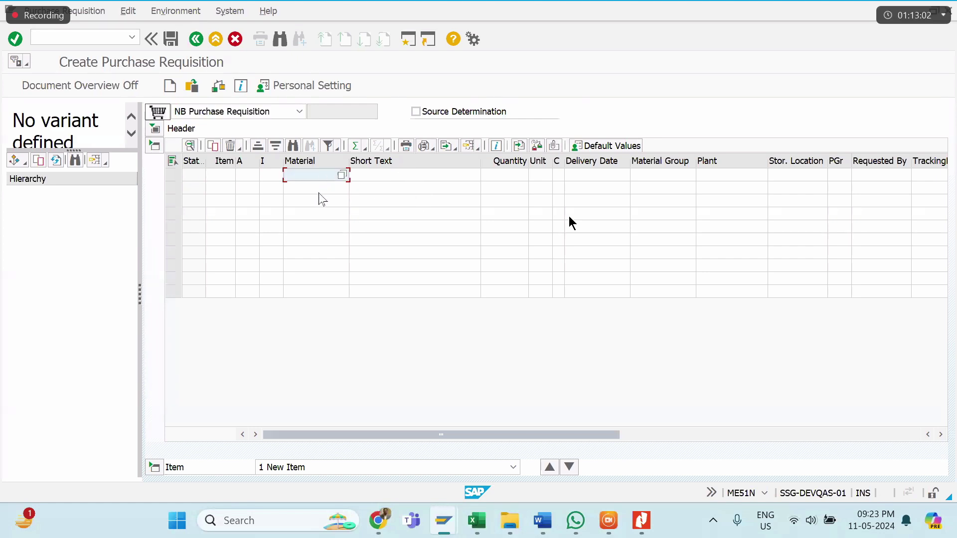
pyautogui.click(321, 192)
pyautogui.press('Down')
pyautogui.press('Up')
pyautogui.press('Up')
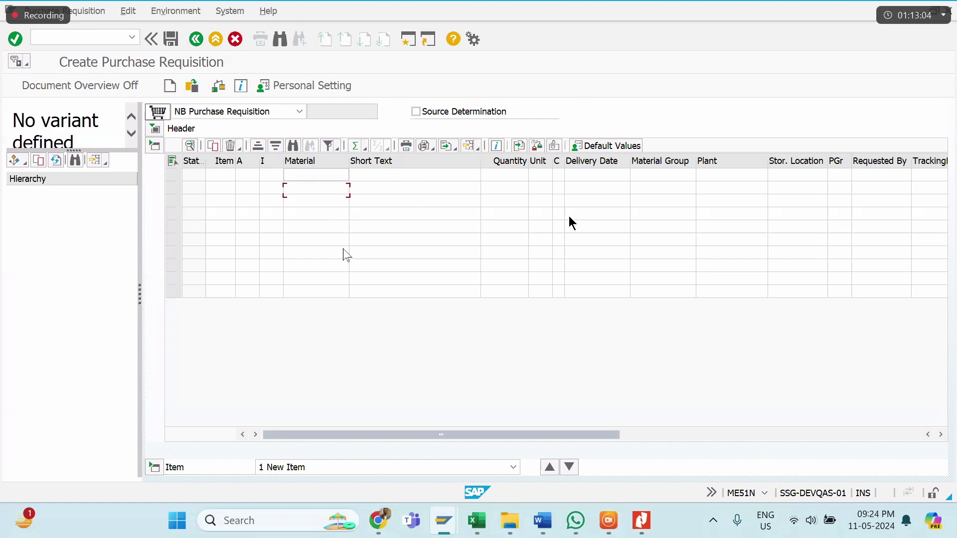
pyautogui.press('Down')
pyautogui.press('Down')
pyautogui.press('Up')
pyautogui.press('Up')
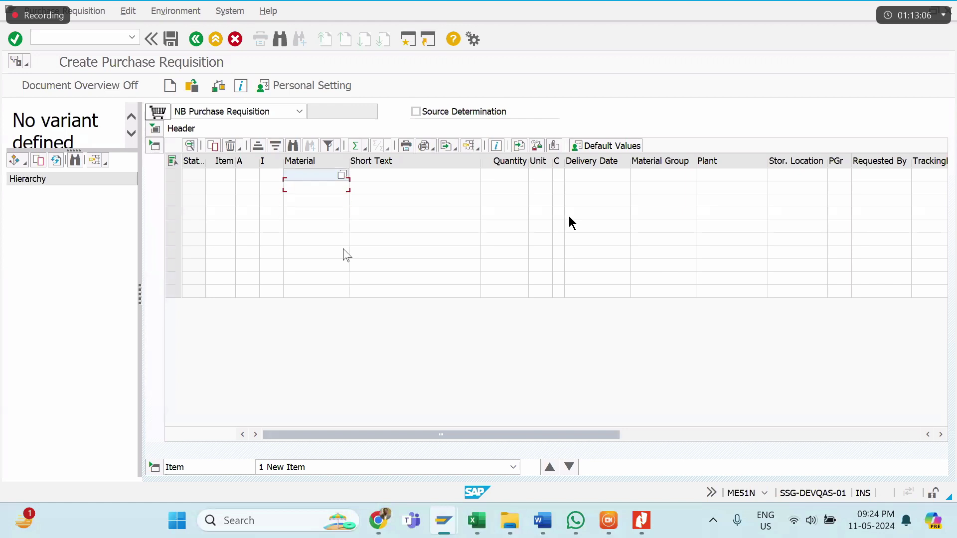
pyautogui.press('Down')
pyautogui.press('Down')
pyautogui.press('Up')
pyautogui.press('Up')
pyautogui.click(332, 201)
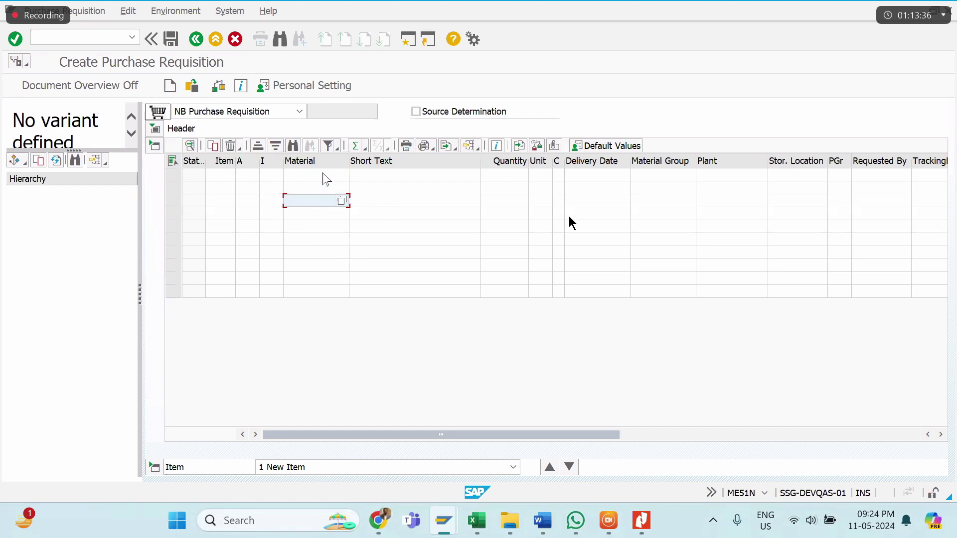
pyautogui.click(326, 180)
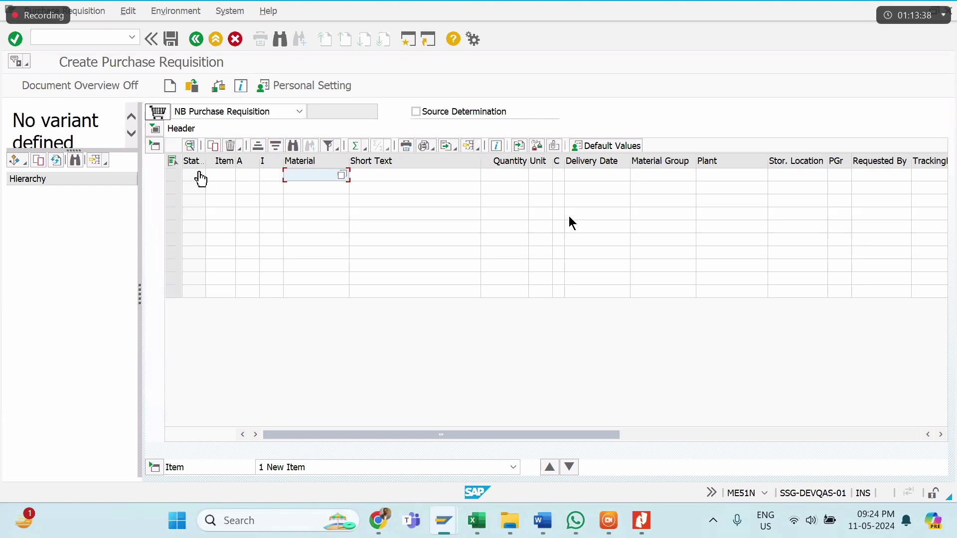
# Step: Widen the item category and account assignment category columns of the requisition's item table until their full headings fit
pyautogui.moveTo(285, 161); pyautogui.dragTo(405, 178)
pyautogui.moveTo(261, 163); pyautogui.dragTo(369, 178)
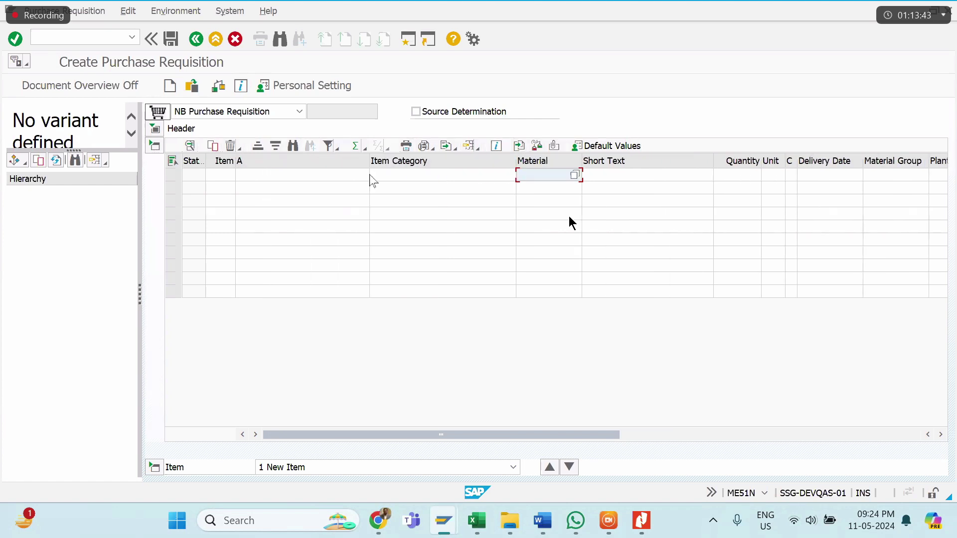
pyautogui.click(230, 161)
pyautogui.click(199, 180)
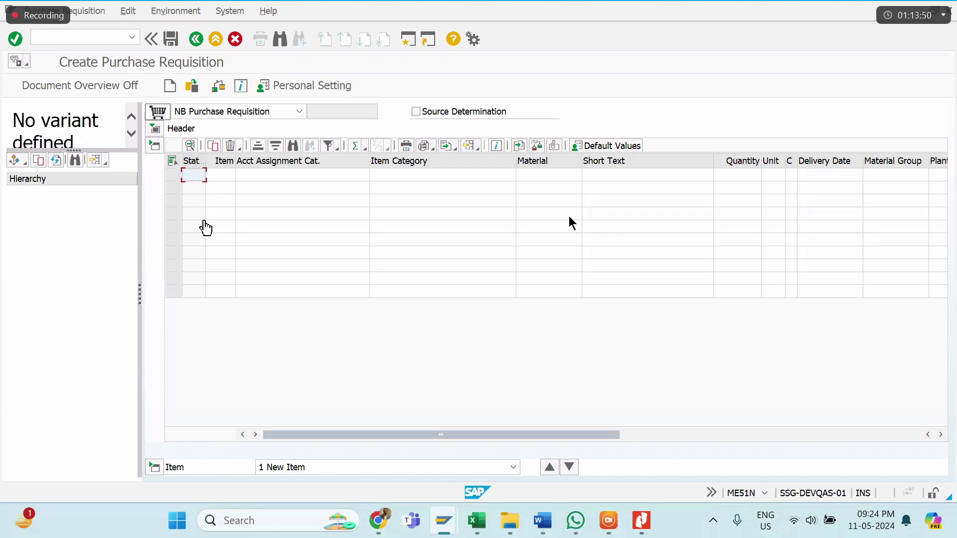
pyautogui.click(232, 177)
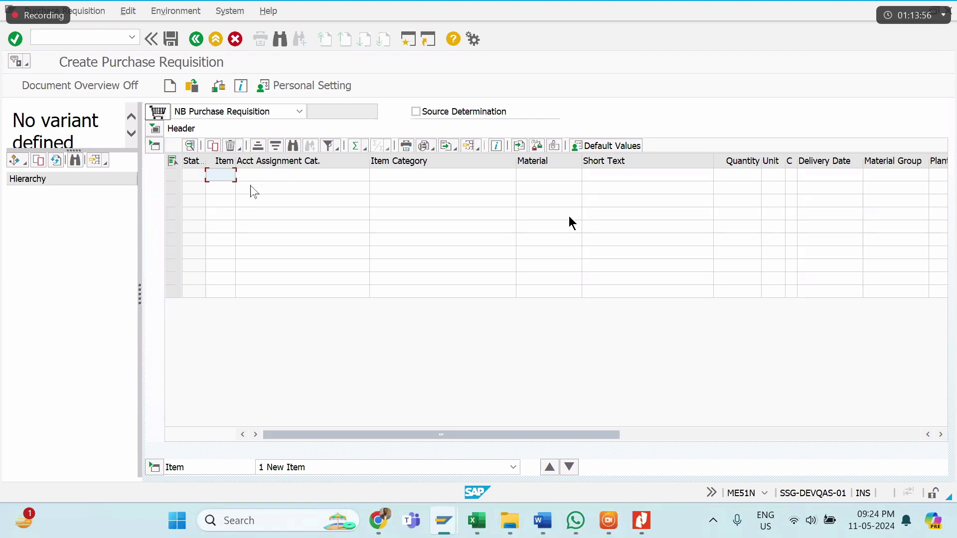
pyautogui.click(271, 180)
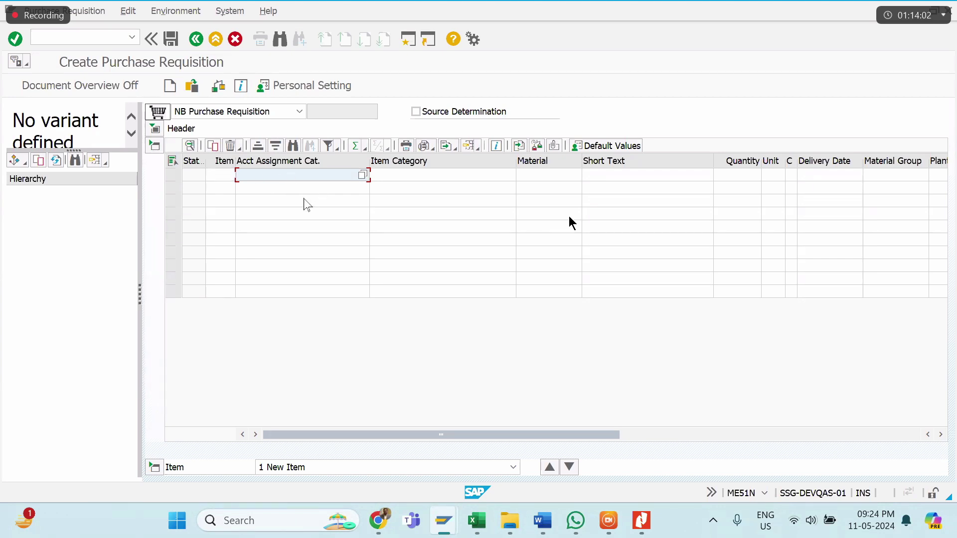
pyautogui.click(529, 179)
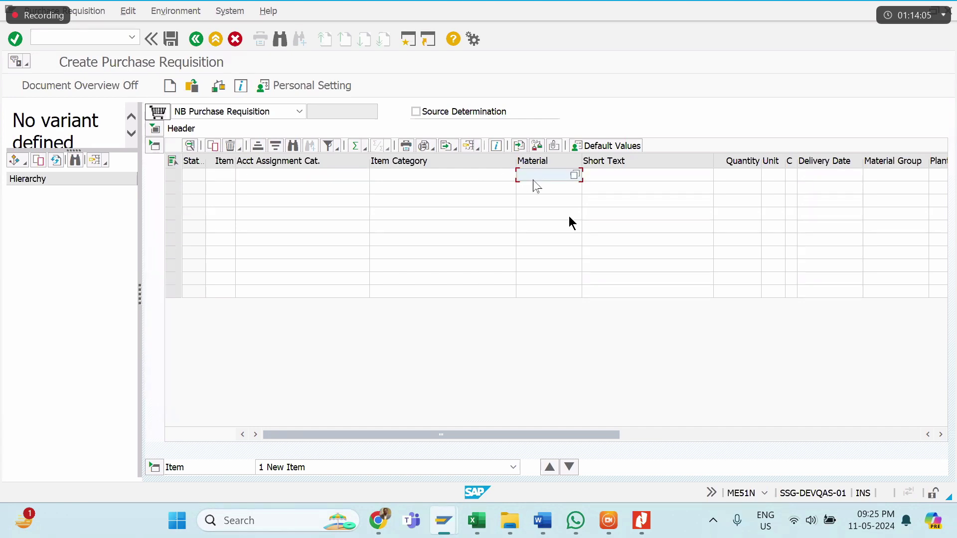
pyautogui.click(324, 178)
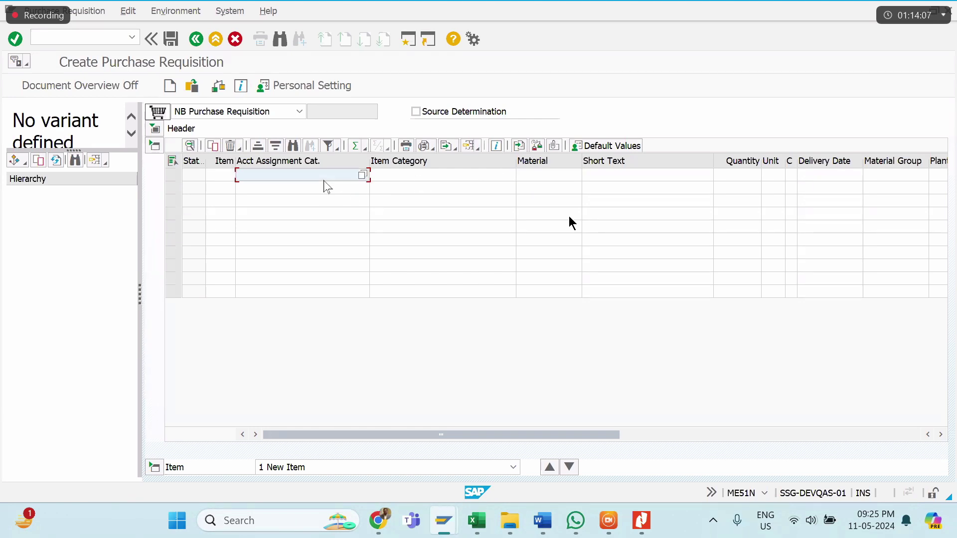
pyautogui.click(558, 180)
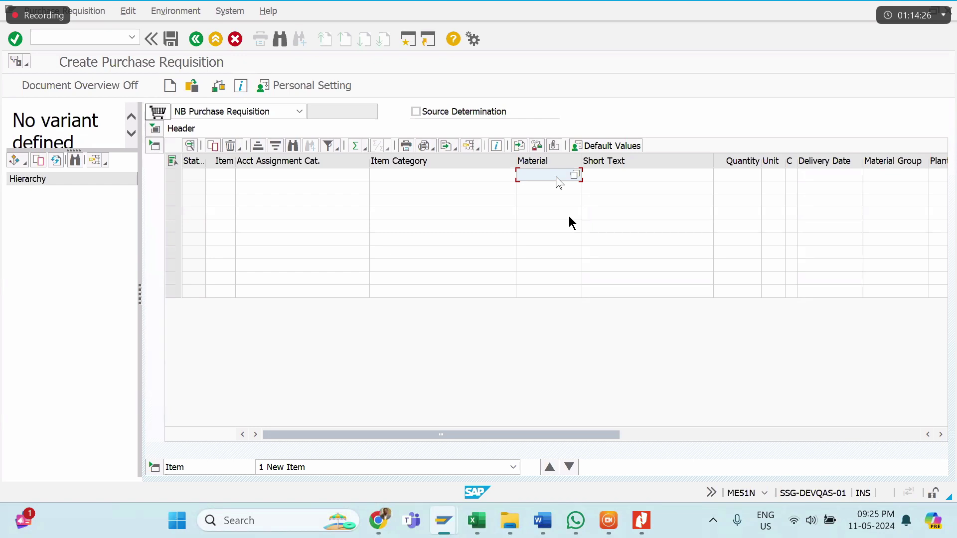
pyautogui.click(552, 190)
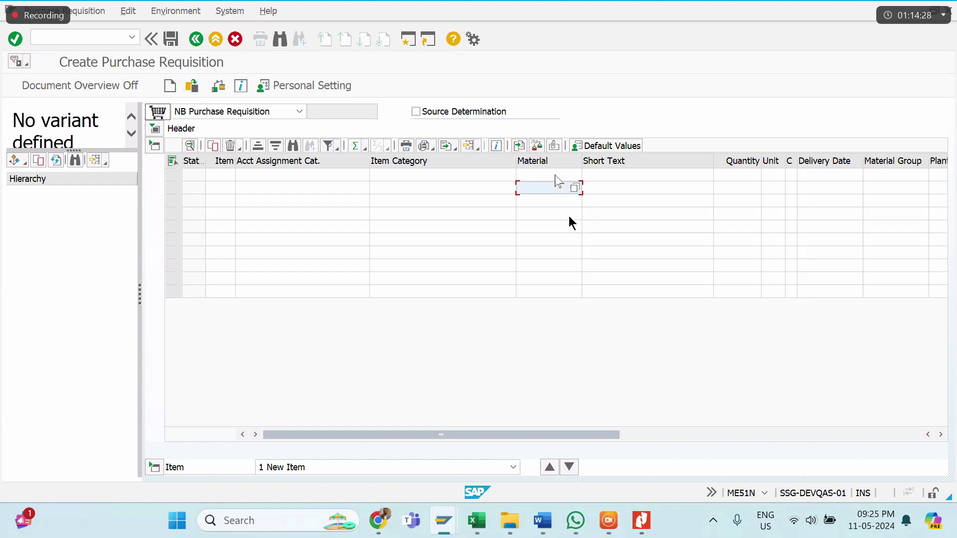
pyautogui.click(555, 175)
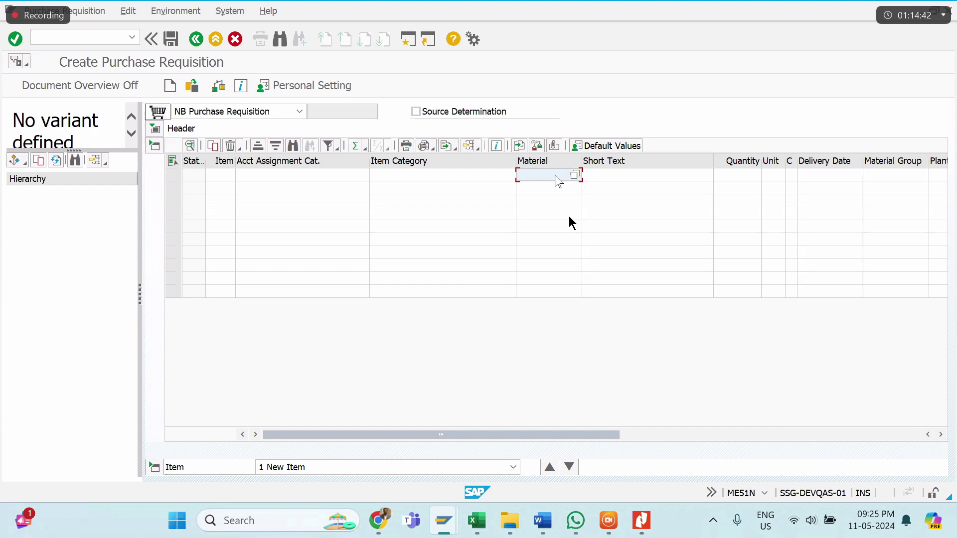
# Step: Set the first requisition item's account assignment category to A (Asset), choosing it from the list of possible categories
pyautogui.click(277, 181)
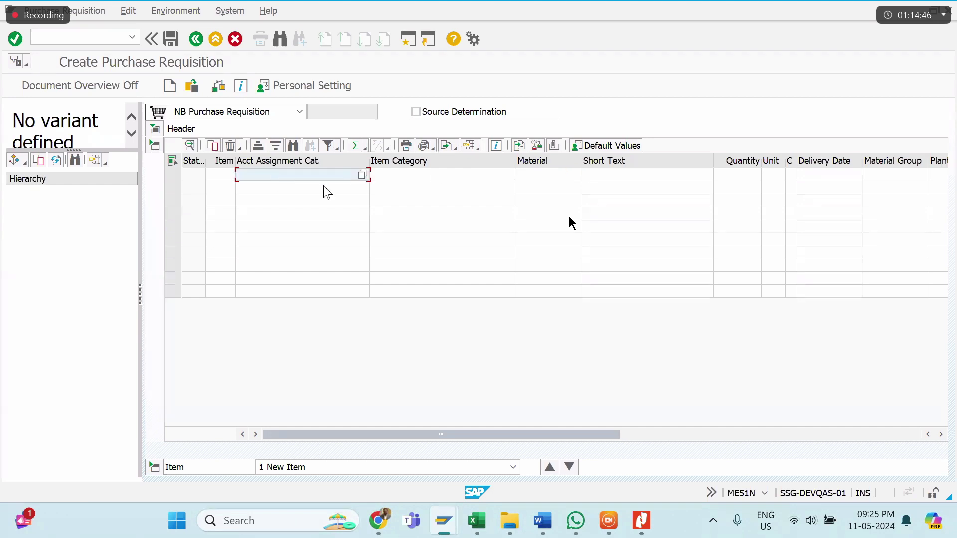
pyautogui.click(363, 175)
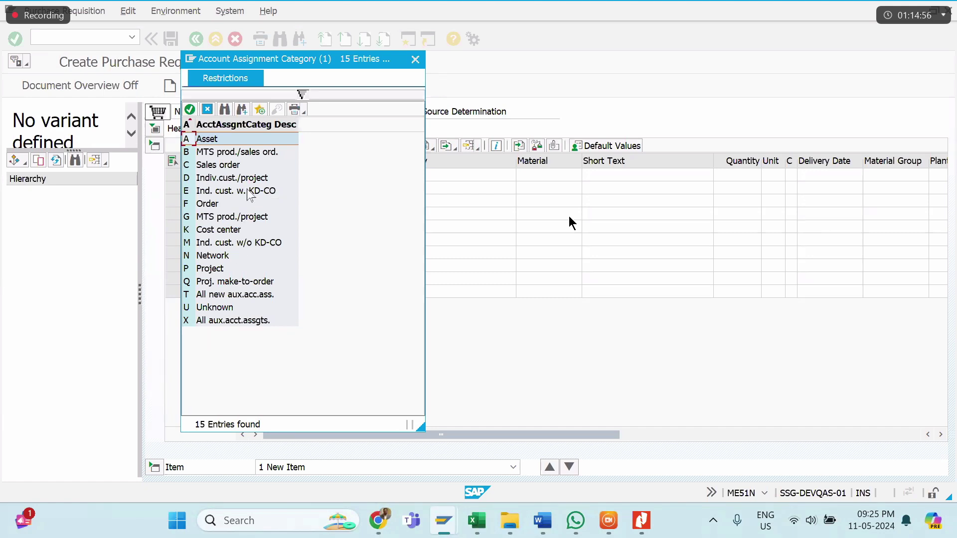
pyautogui.click(211, 152)
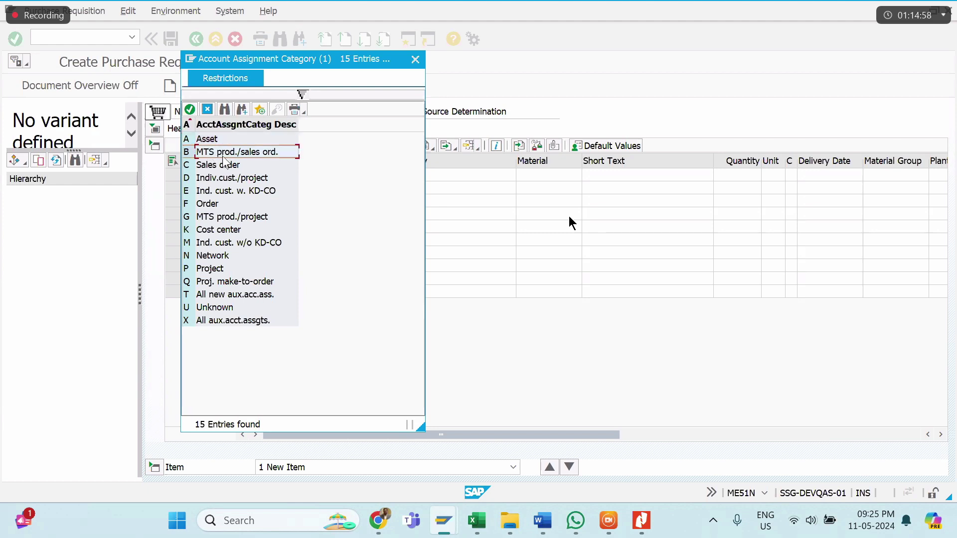
pyautogui.click(207, 140)
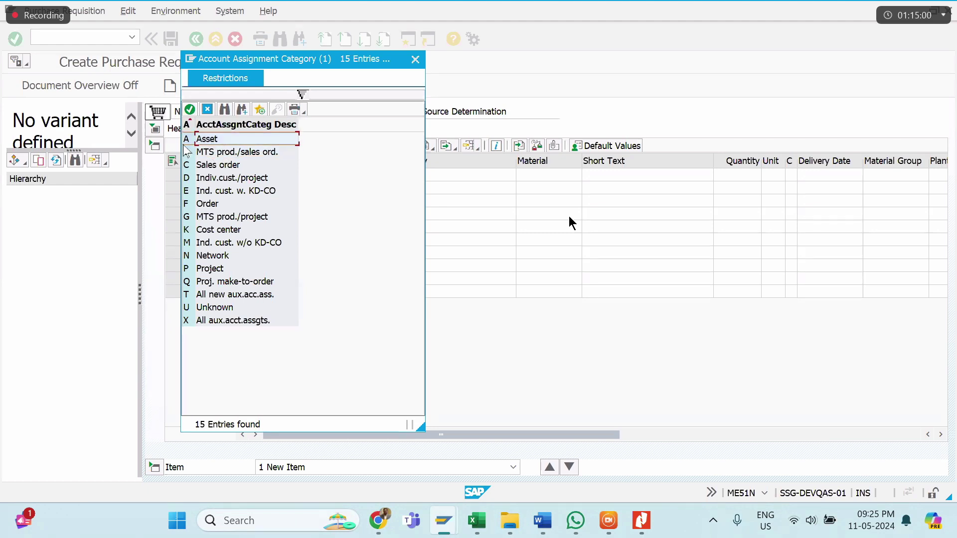
pyautogui.doubleClick(215, 141)
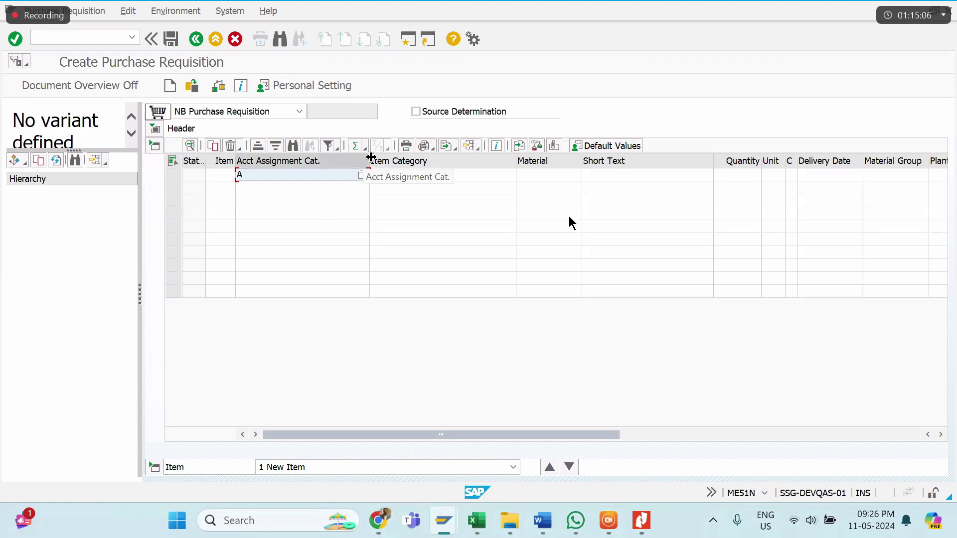
# Step: Narrow the account assignment category column of the requisition's item table and go to the first item's short text
pyautogui.moveTo(370, 159); pyautogui.dragTo(275, 161)
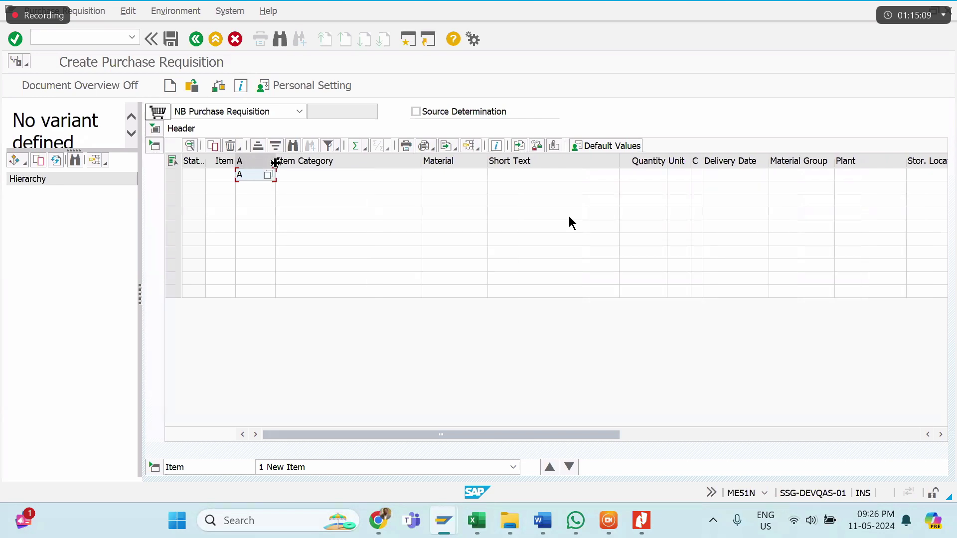
pyautogui.press('Tab')
pyautogui.press('Tab')
pyautogui.press('Tab')
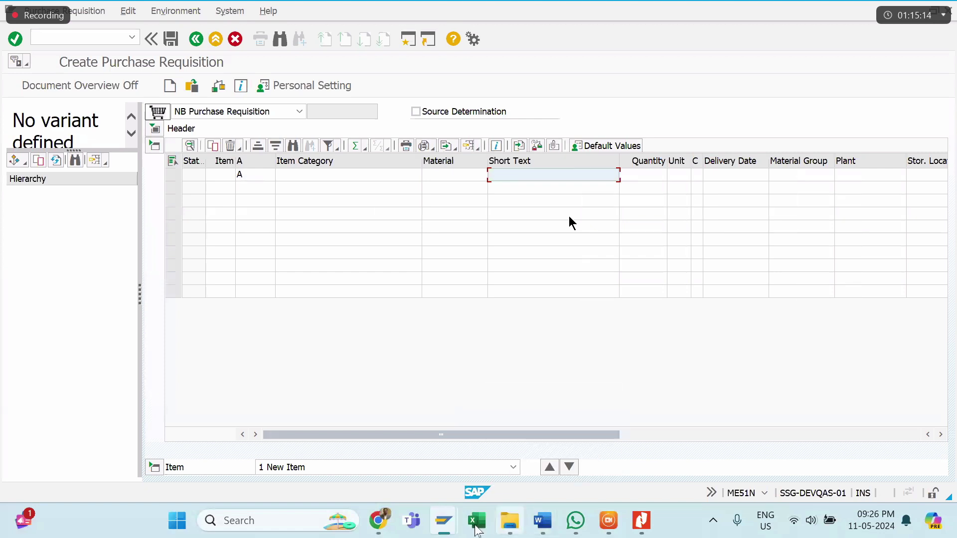
# Step: Start transaction AS03 in a new session, display the newly created asset's master data and copy its description
pyautogui.moveTo(444, 524)
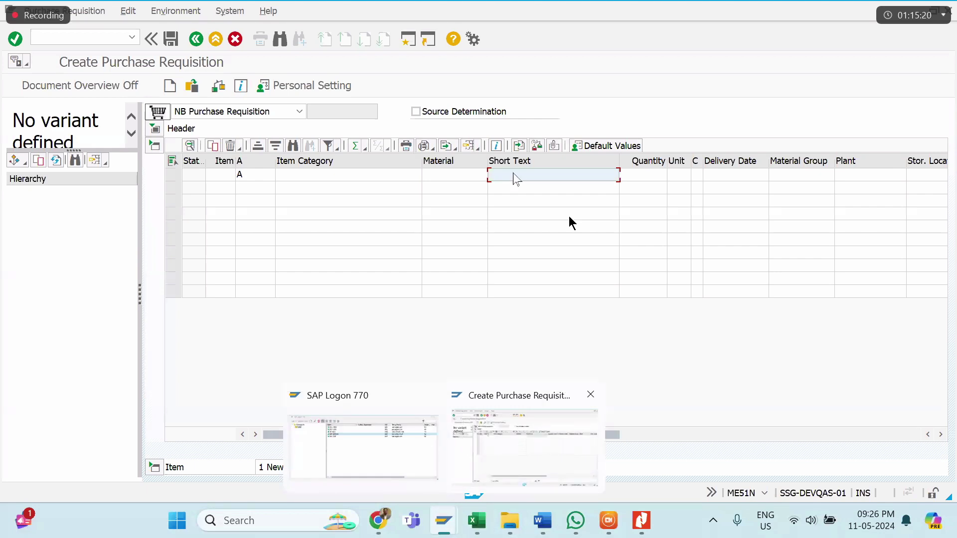
pyautogui.click(408, 40)
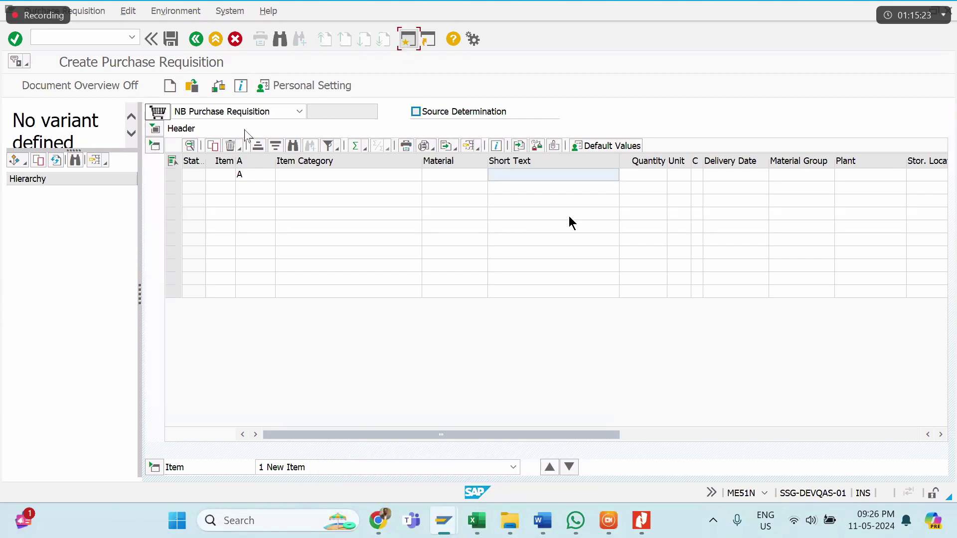
pyautogui.write('as03')
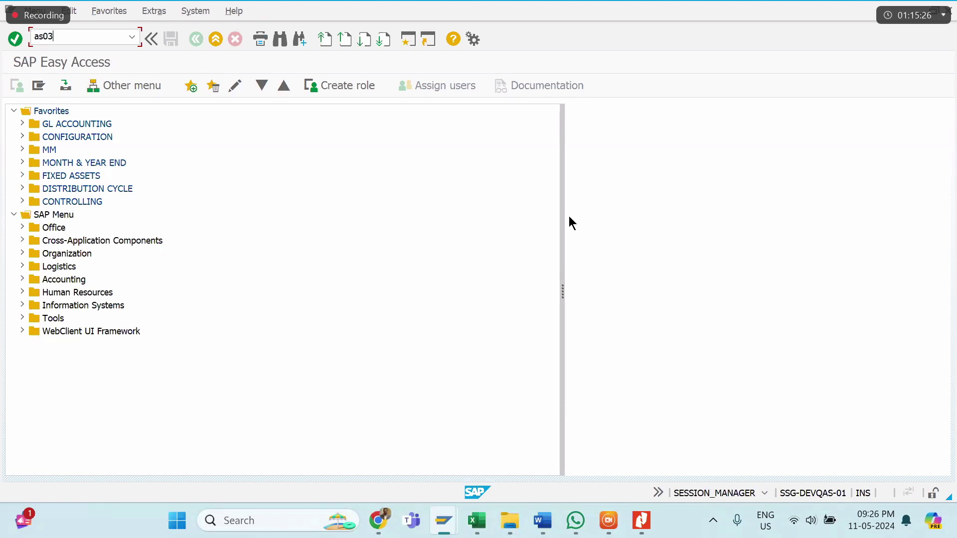
pyautogui.press('Return')
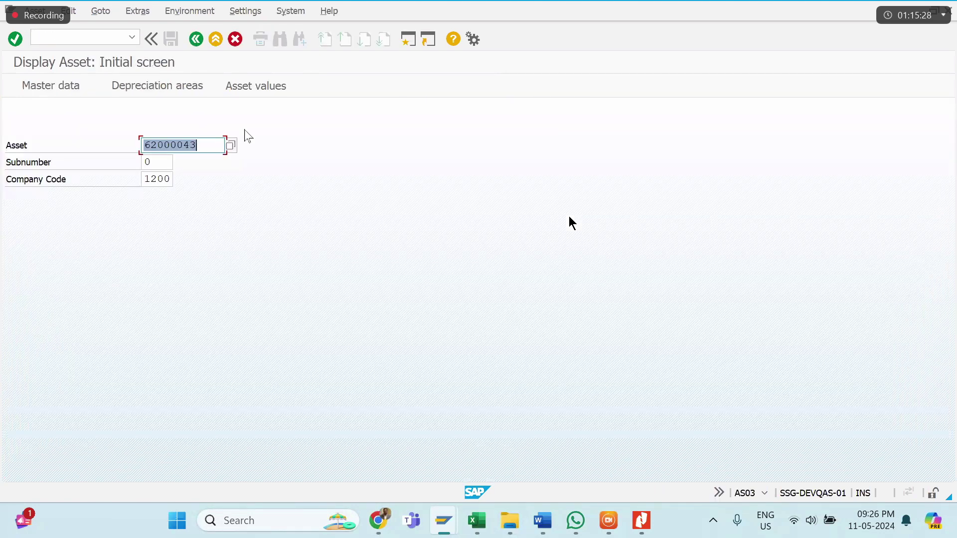
pyautogui.press('Return')
pyautogui.click(157, 214)
# Step: Return to the purchase requisition and enter "SUV Car Purchase for CFO- BMW-Model-2022" as the first item's short text
pyautogui.hotkey('alt', 'Tab')
pyautogui.write('FO- BMW-Model-2022')
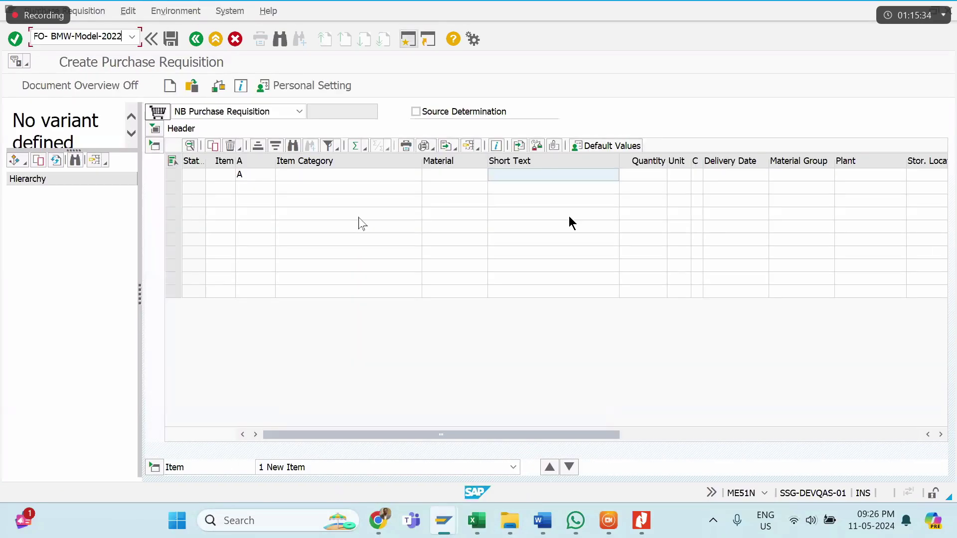
pyautogui.click(546, 187)
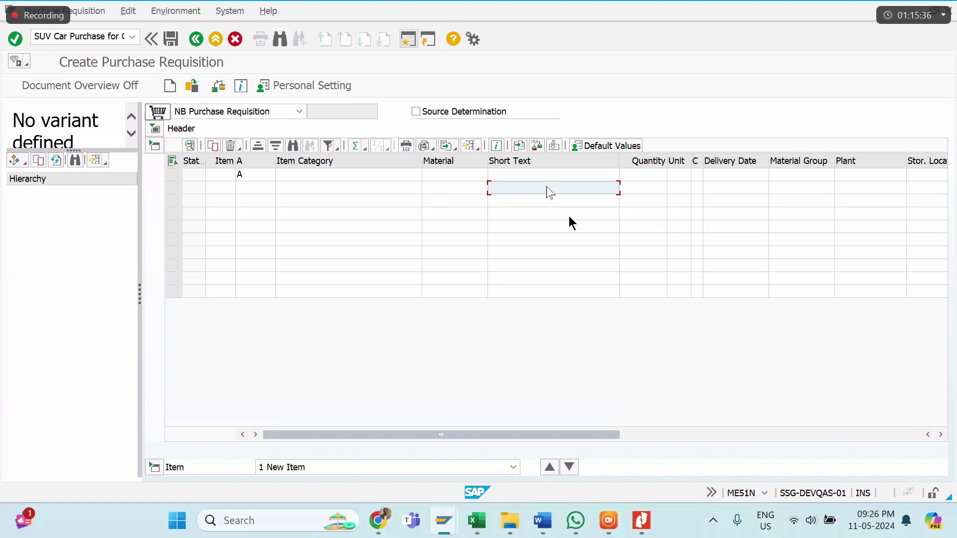
pyautogui.click(546, 178)
pyautogui.write('SUV Car Purchase for CFO- BMW-Model-2022')
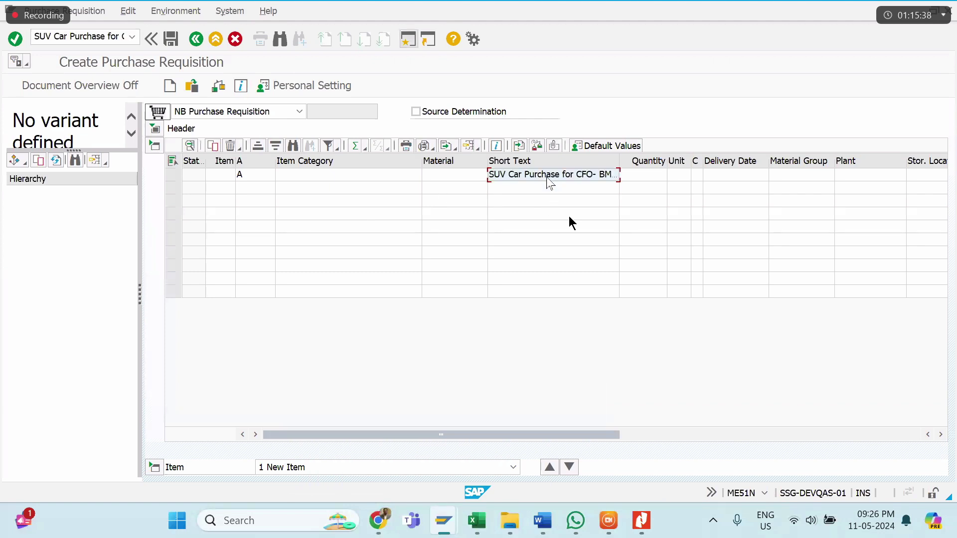
# Step: Set the first item's quantity to 12000 and its unit to EA
pyautogui.click(645, 180)
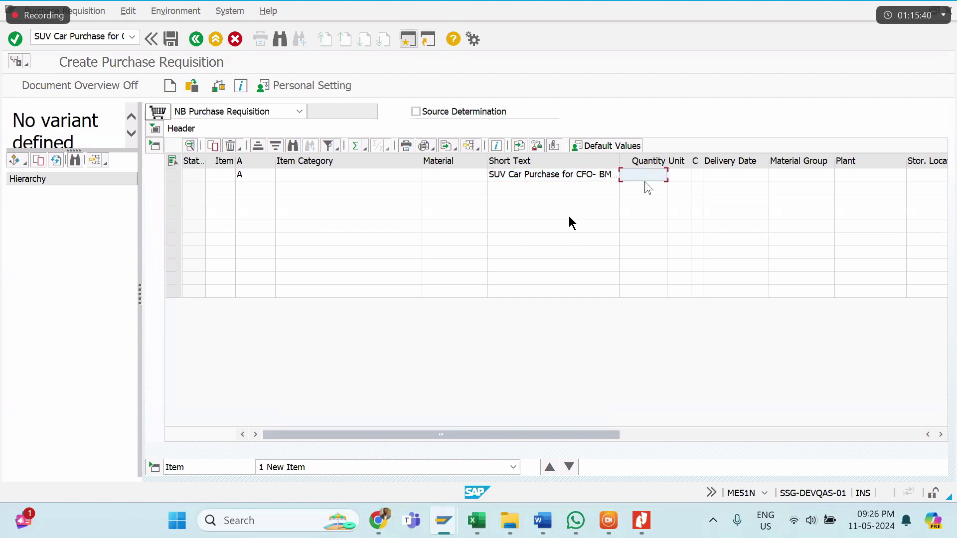
pyautogui.write('1')
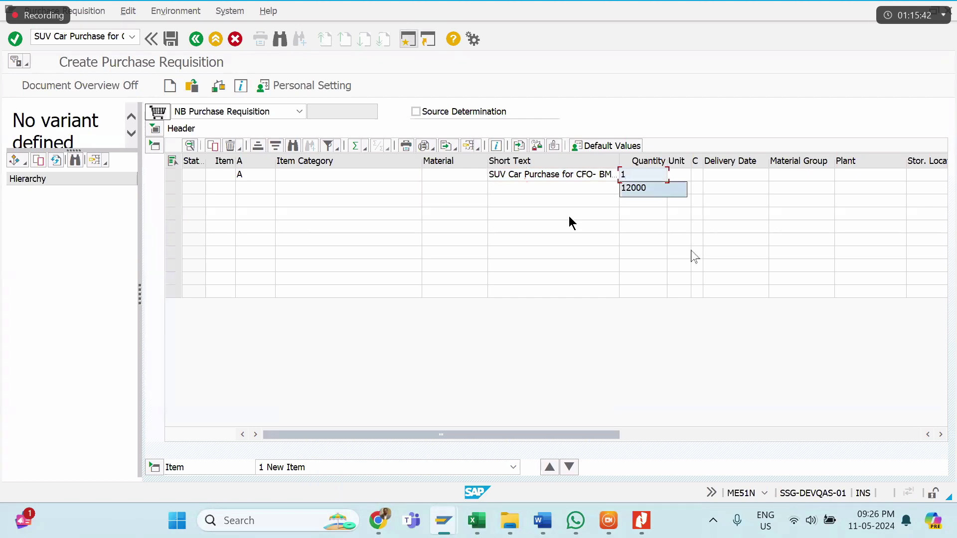
pyautogui.press('Tab')
pyautogui.write('E')
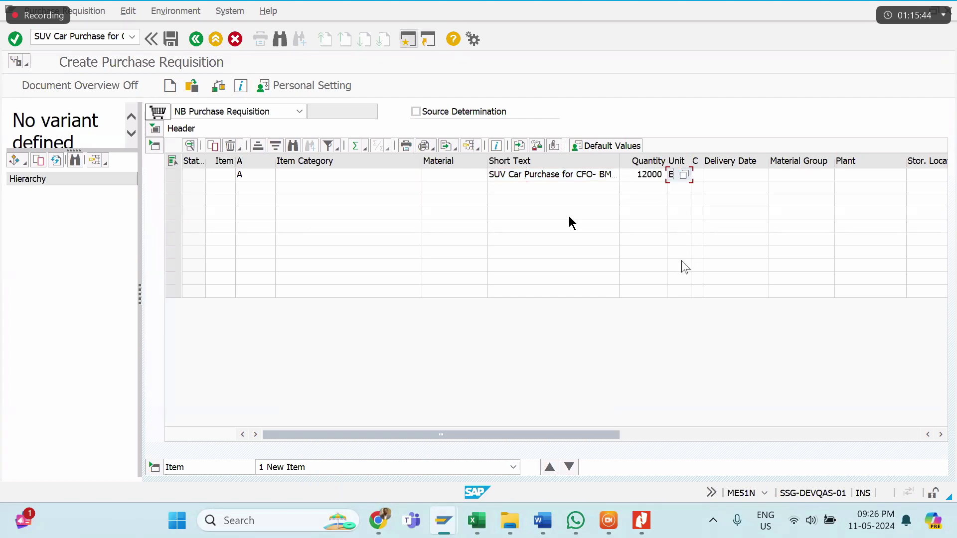
pyautogui.write('A')
pyautogui.press('Tab')
pyautogui.press('Tab')
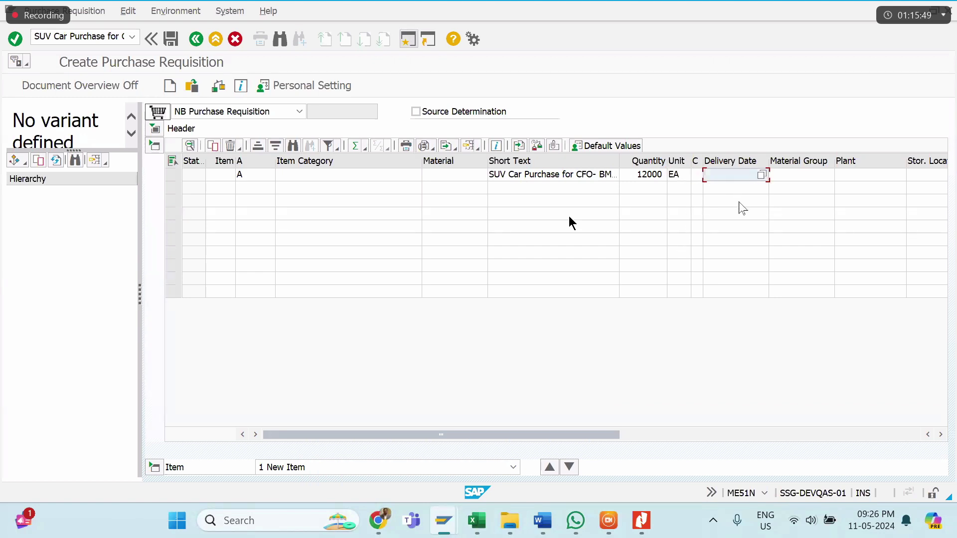
# Step: Look through the available material groups and assign A001 (Asset & Capital Goods) to the first item
pyautogui.press('Tab')
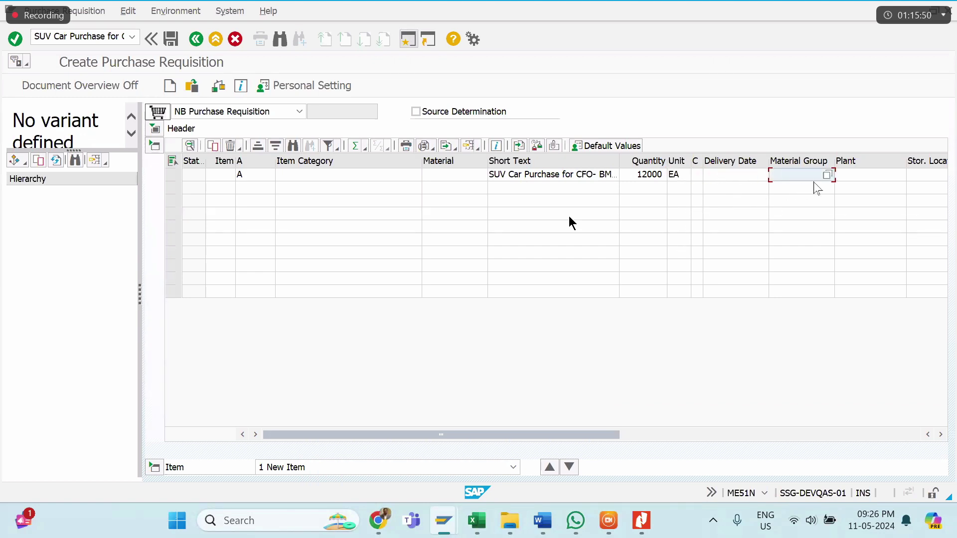
pyautogui.click(828, 176)
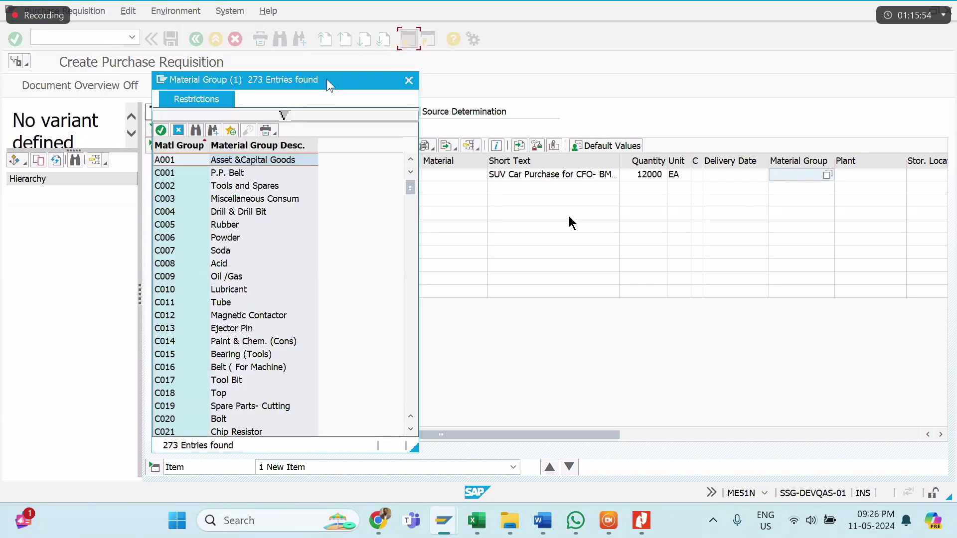
pyautogui.click(229, 173)
pyautogui.click(248, 165)
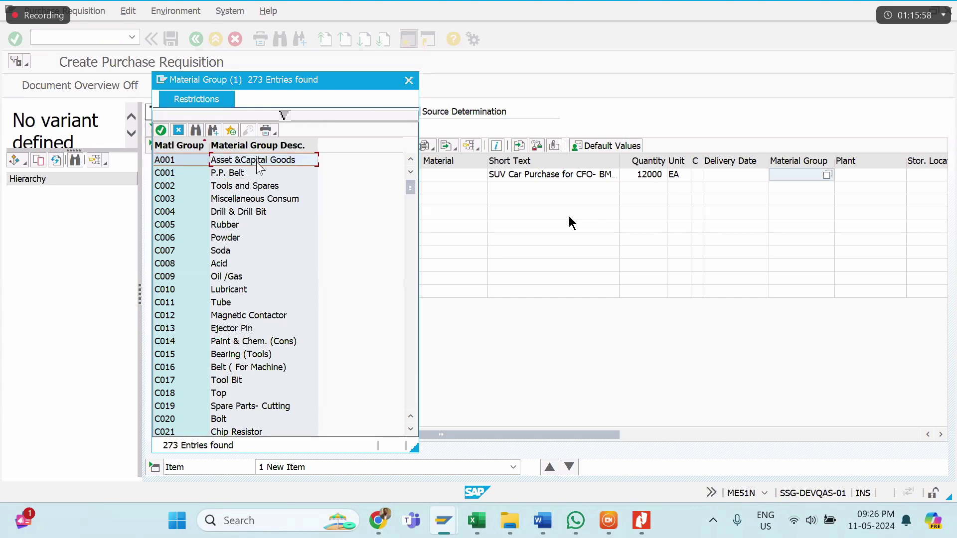
pyautogui.scroll(-6, 200, 347)
pyautogui.scroll(6, 200, 348)
pyautogui.scroll(-1, 217, 368)
pyautogui.scroll(-15, 217, 367)
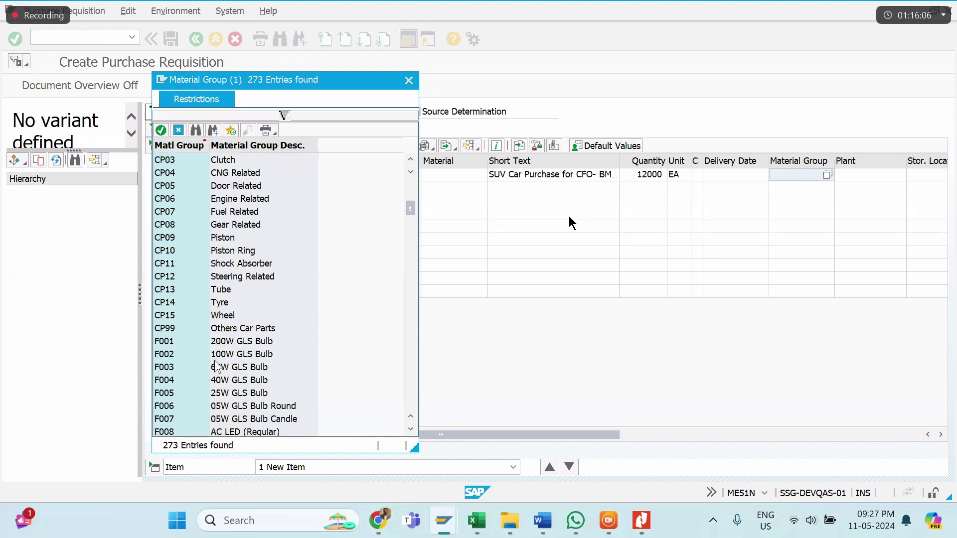
pyautogui.scroll(15, 217, 367)
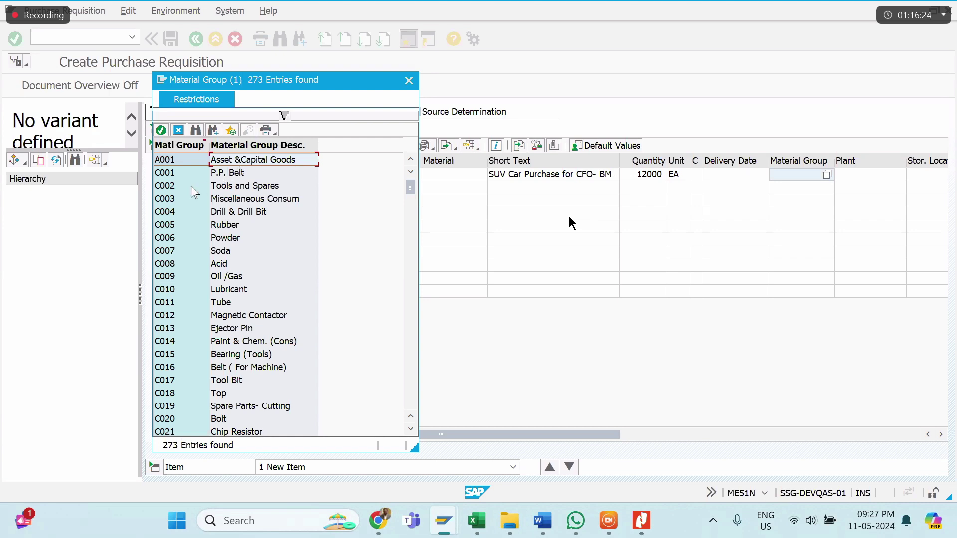
pyautogui.doubleClick(231, 163)
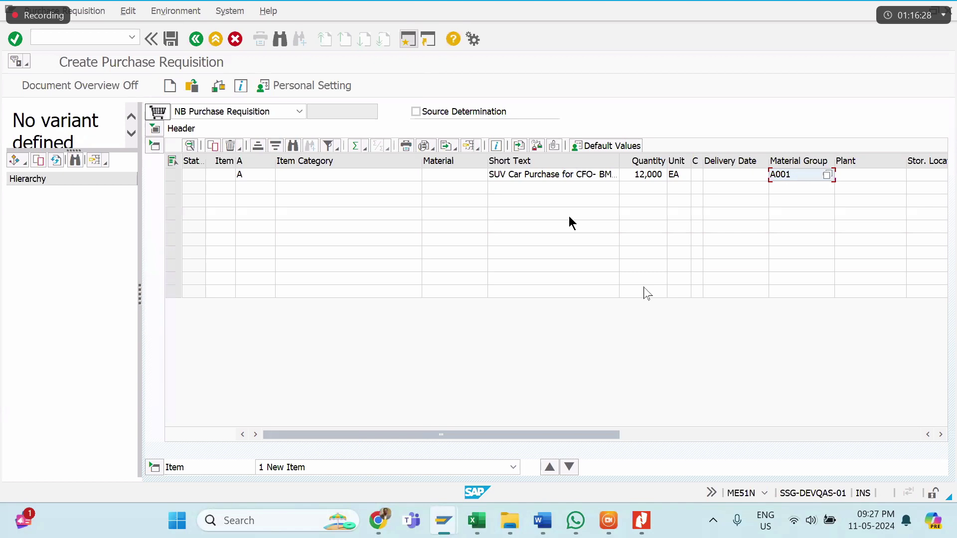
# Step: Set the first item's plant to 1201
pyautogui.press('Tab')
pyautogui.write('12')
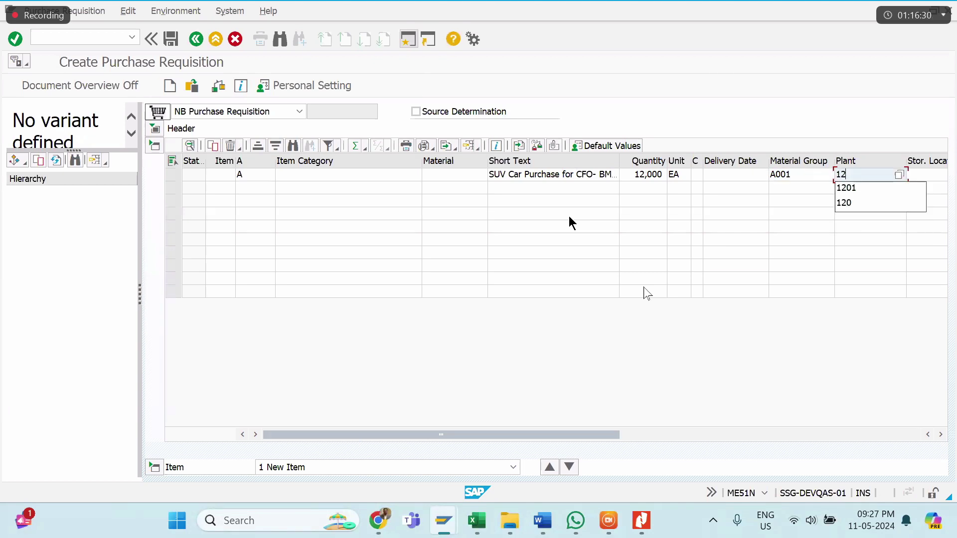
pyautogui.press('Down')
pyautogui.press('Return')
pyautogui.press('Tab')
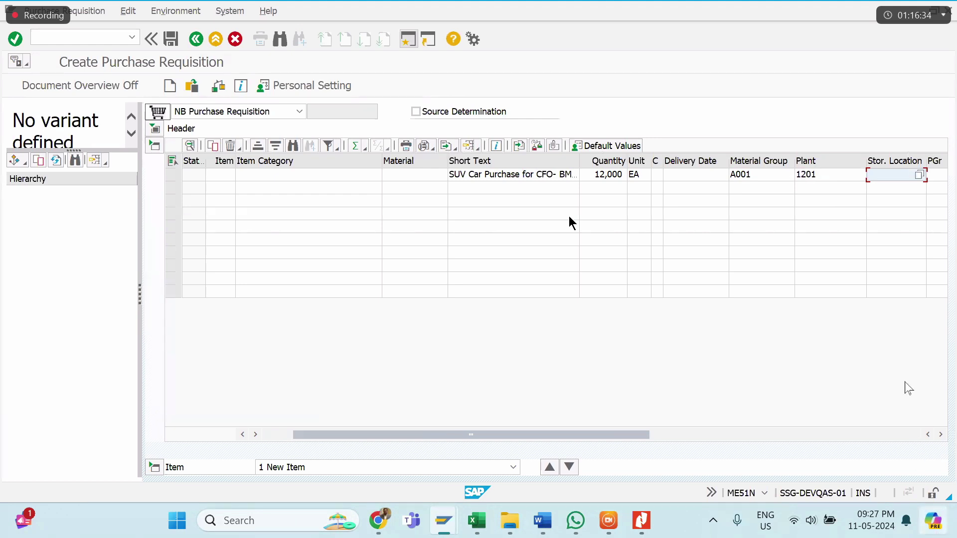
# Step: Narrow the plant column of the item table and widen the purchasing group column until its full heading fits
pyautogui.click(940, 434)
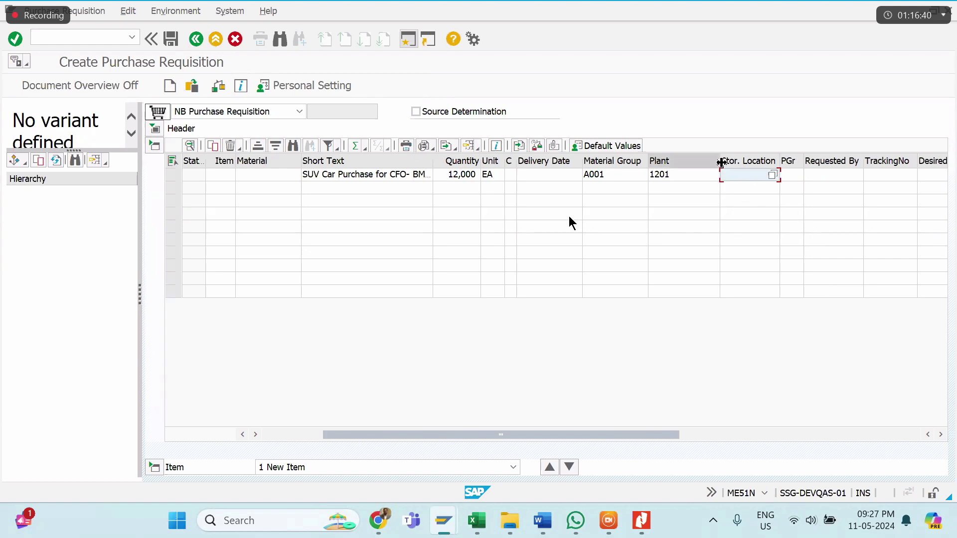
pyautogui.moveTo(721, 162); pyautogui.dragTo(692, 161)
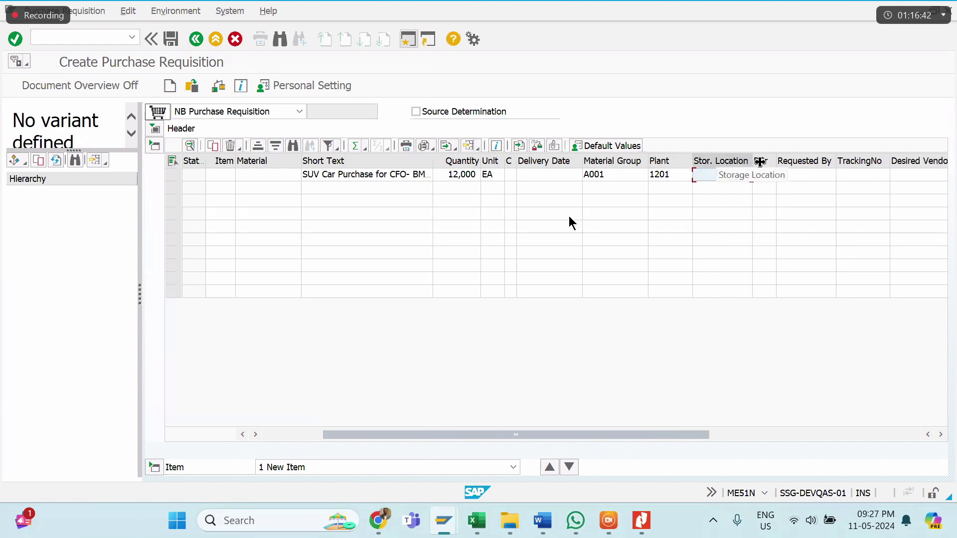
pyautogui.moveTo(775, 161); pyautogui.dragTo(841, 184)
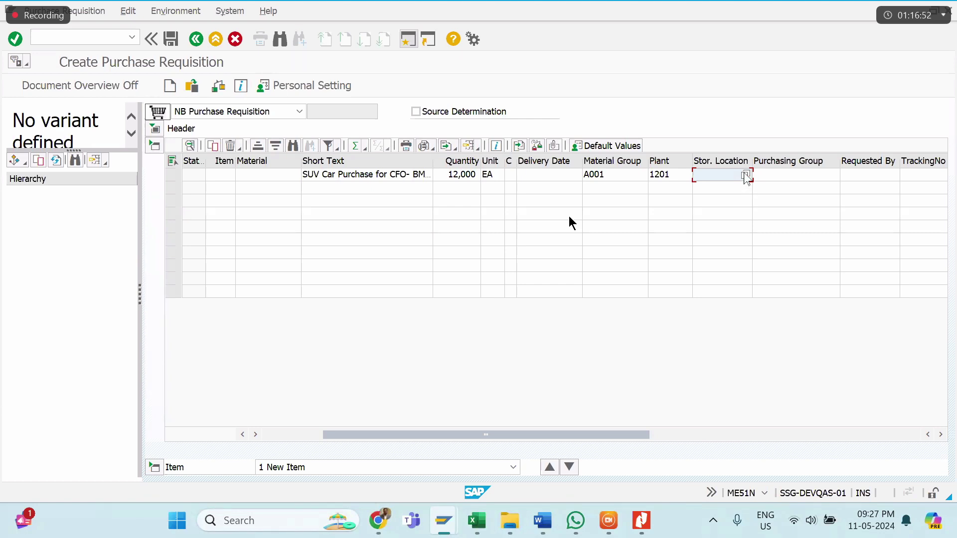
# Step: Set the first item's storage location to ADM1, choosing it from the list of possible locations
pyautogui.click(746, 175)
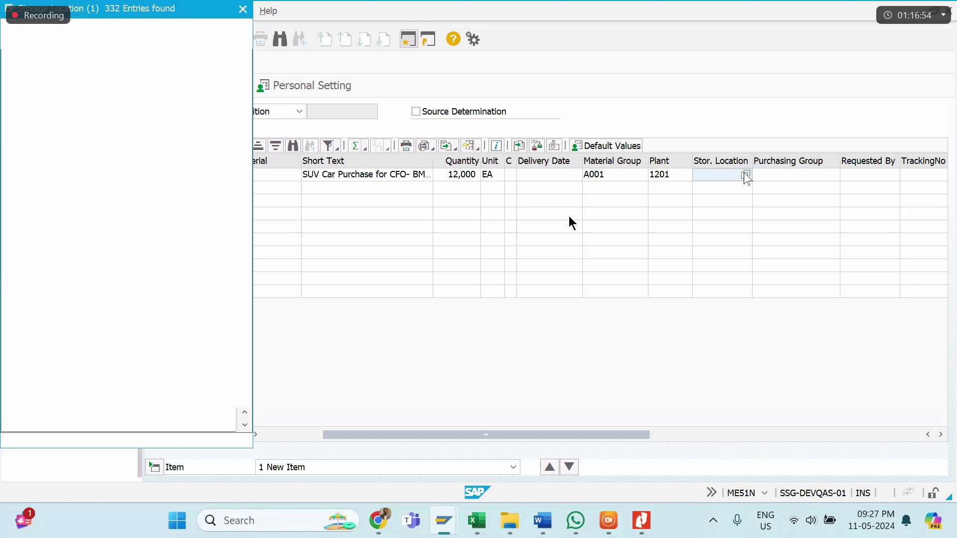
pyautogui.moveTo(138, 17); pyautogui.dragTo(340, 35)
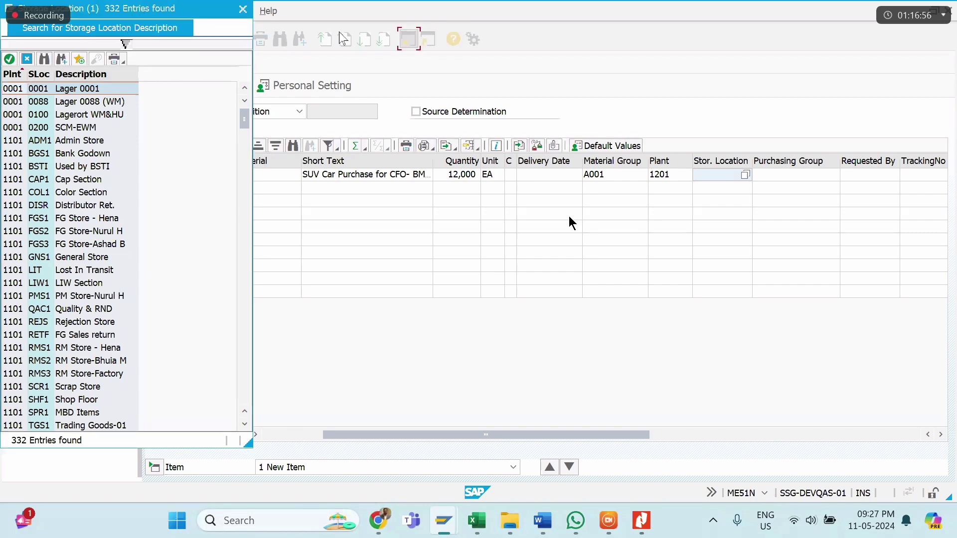
pyautogui.doubleClick(255, 169)
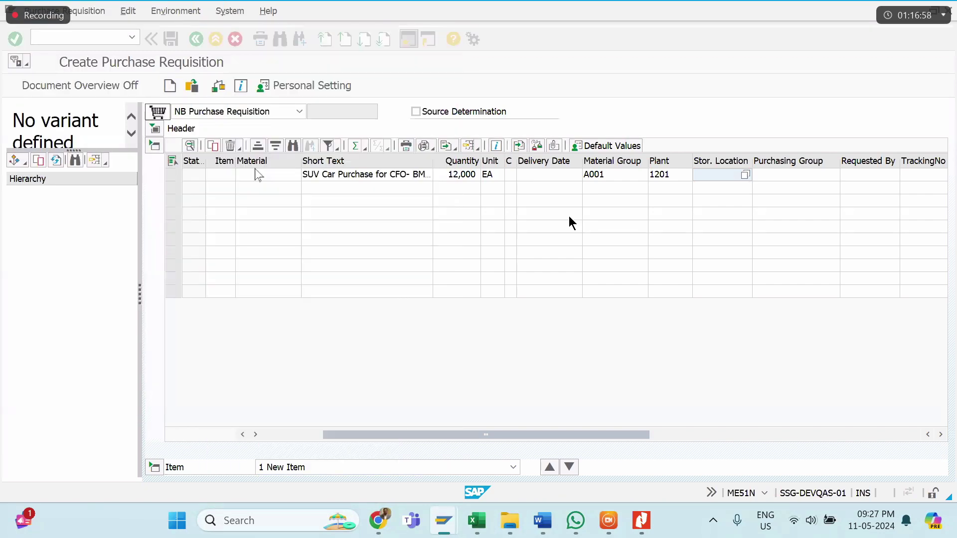
# Step: Open the list of possible purchasing groups for the first item, sort it by group code and highlight BI&
pyautogui.click(792, 175)
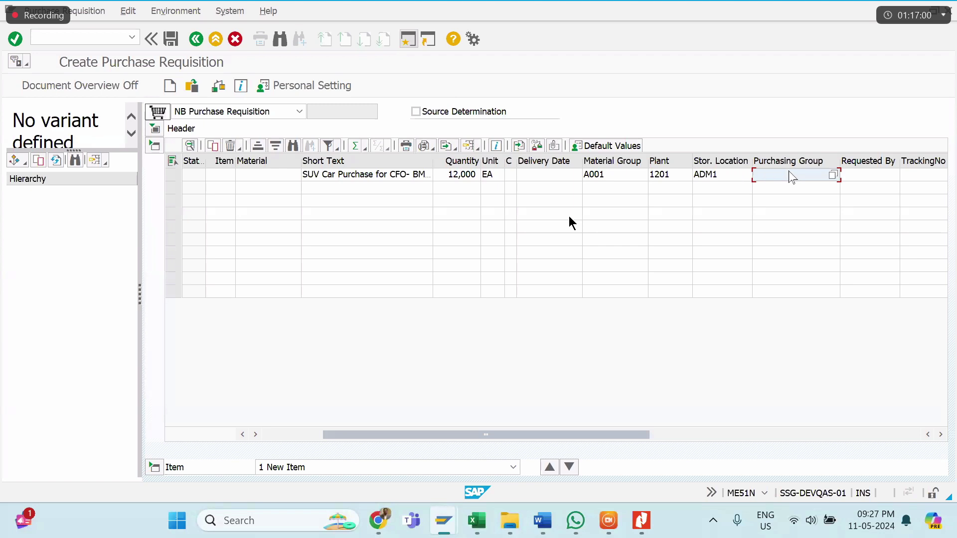
pyautogui.click(832, 175)
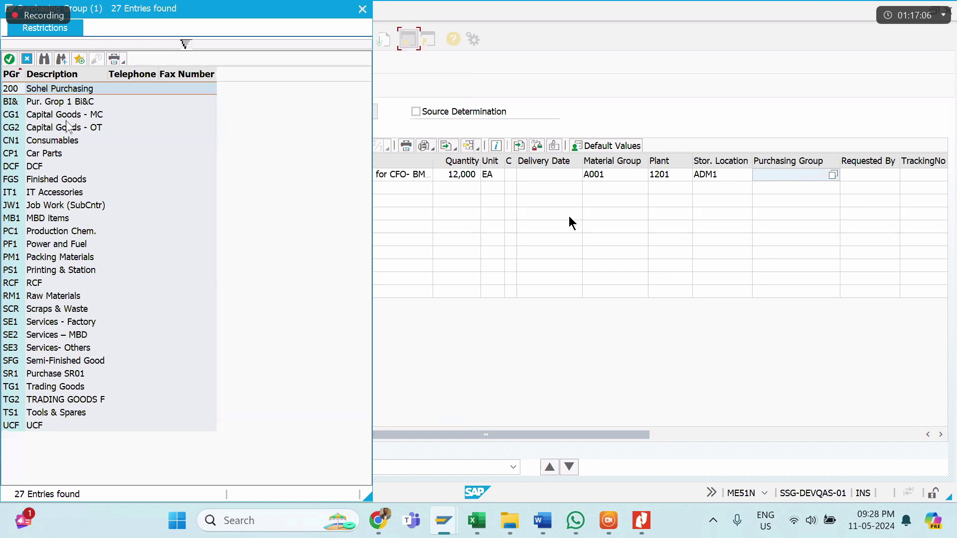
pyautogui.click(12, 74)
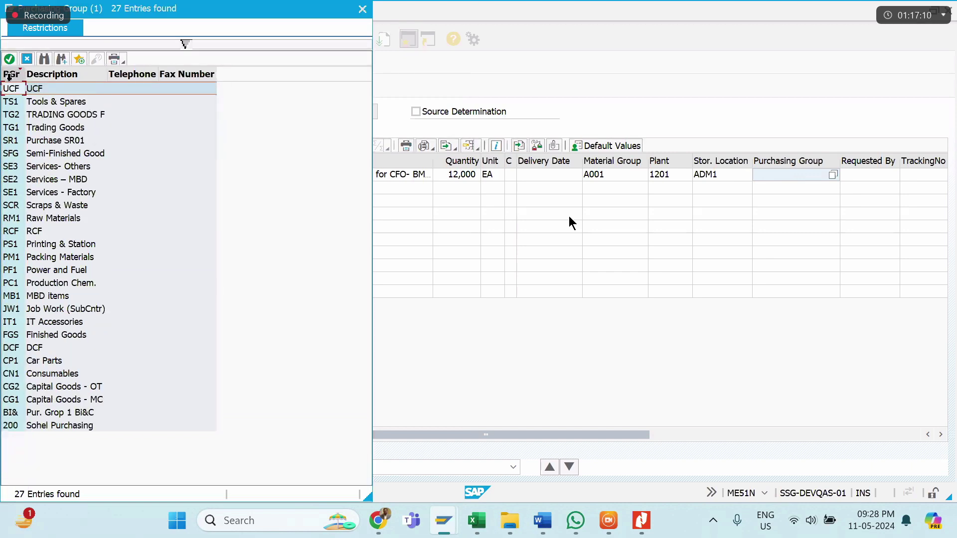
pyautogui.click(10, 75)
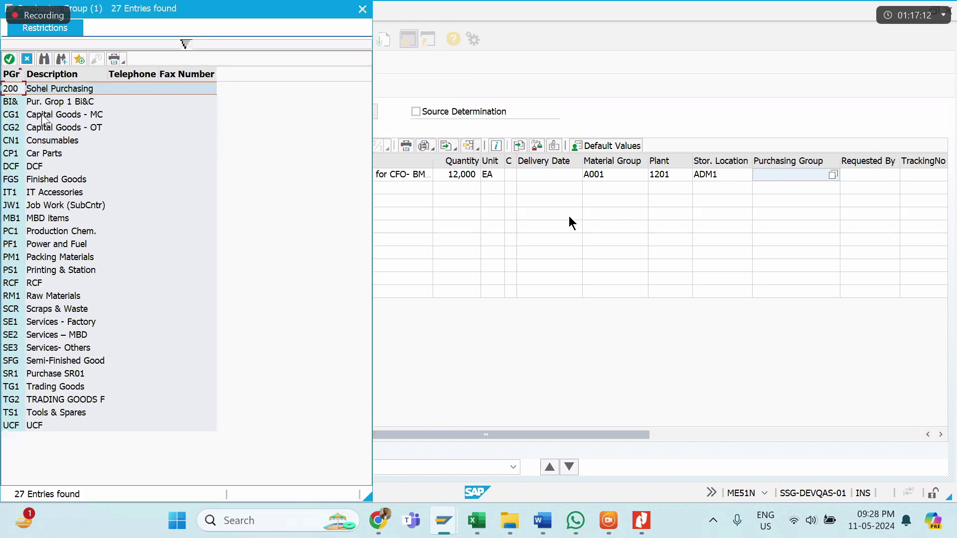
pyautogui.click(50, 103)
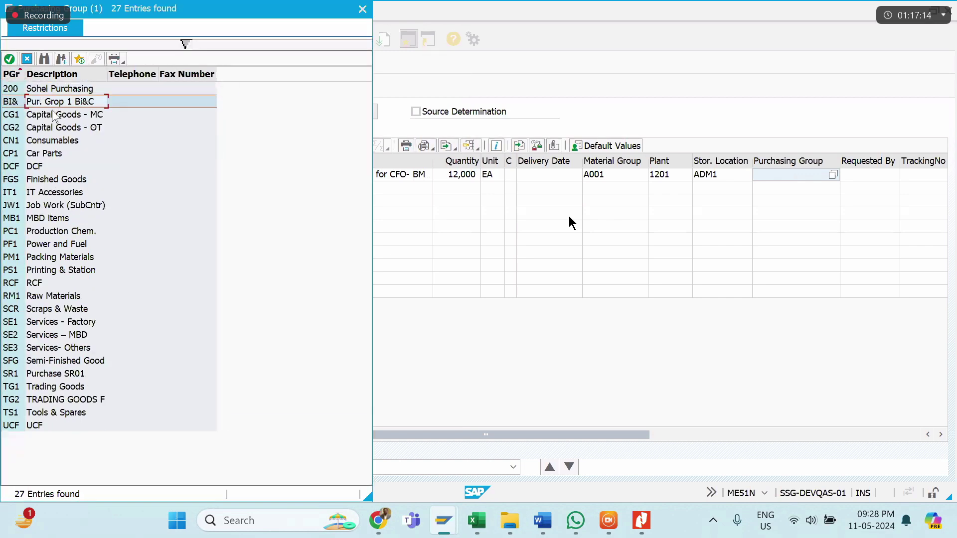
# Step: Examine the available purchasing groups, from capital goods and consumables through services and trading goods, to find one suiting the car purchase
pyautogui.click(53, 119)
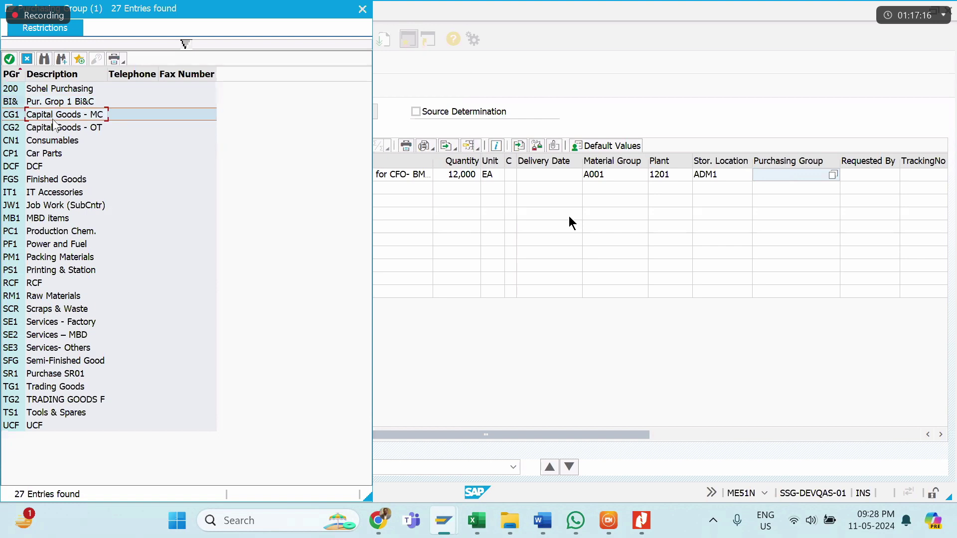
pyautogui.click(50, 129)
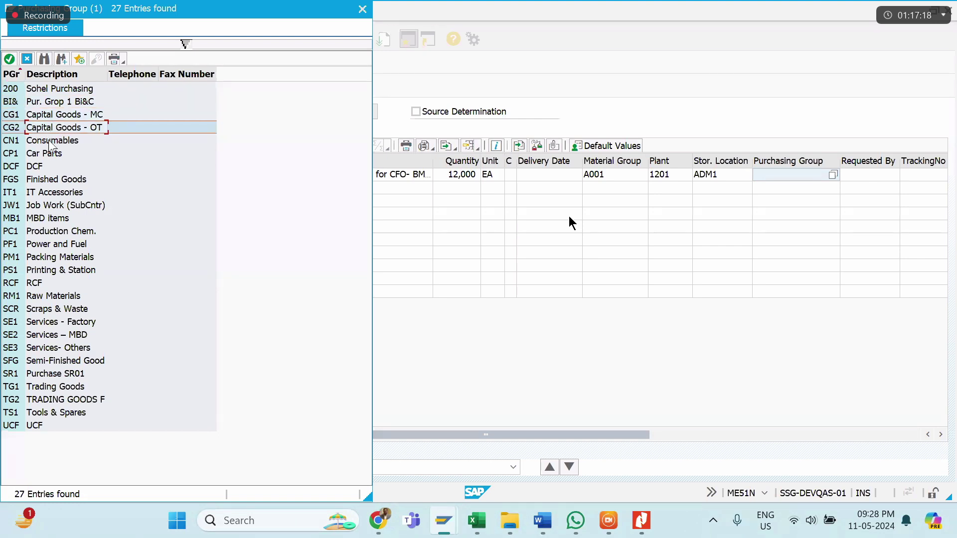
pyautogui.click(47, 115)
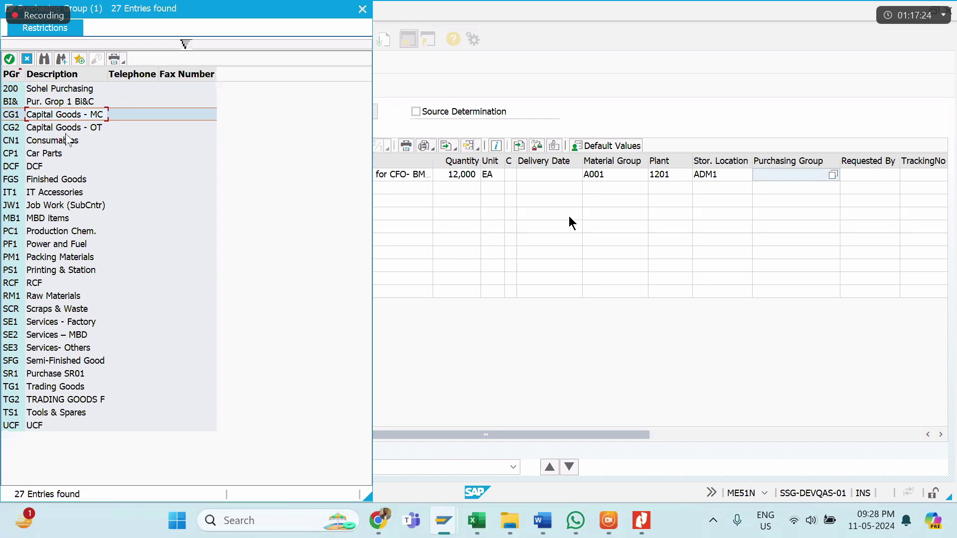
pyautogui.click(52, 130)
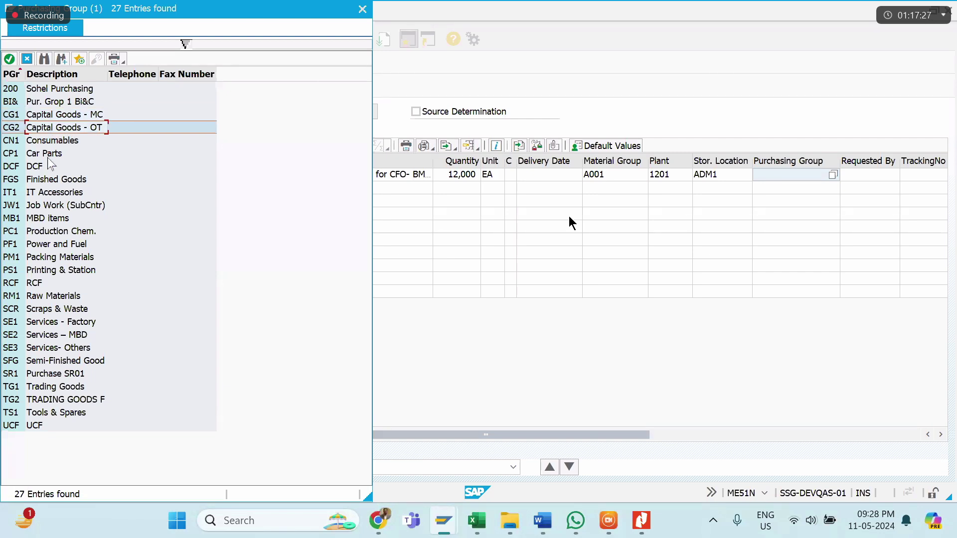
pyautogui.press('Down')
pyautogui.press('Down')
pyautogui.press('Down')
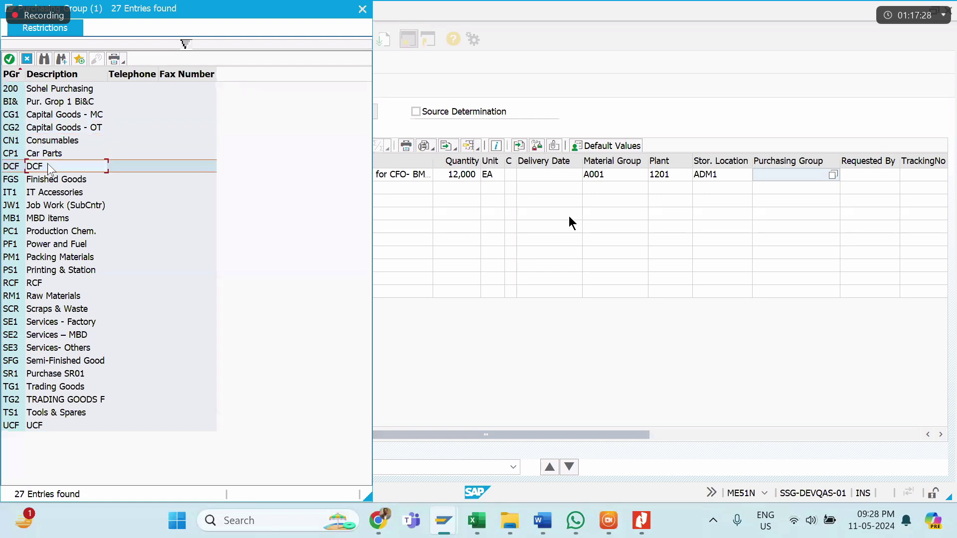
pyautogui.press('Down')
pyautogui.press('Down')
pyautogui.press('Down')
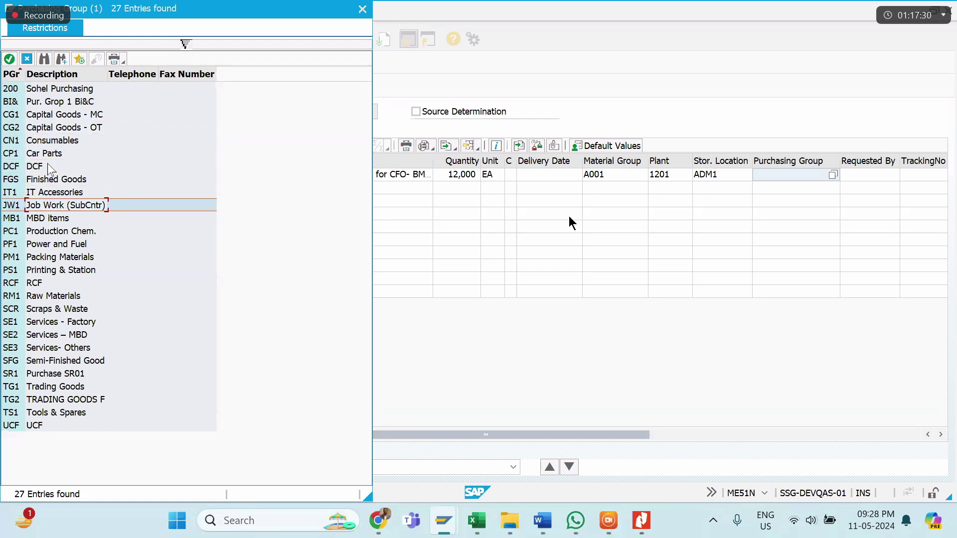
pyautogui.press('Down')
pyautogui.press('Down')
pyautogui.press('Down')
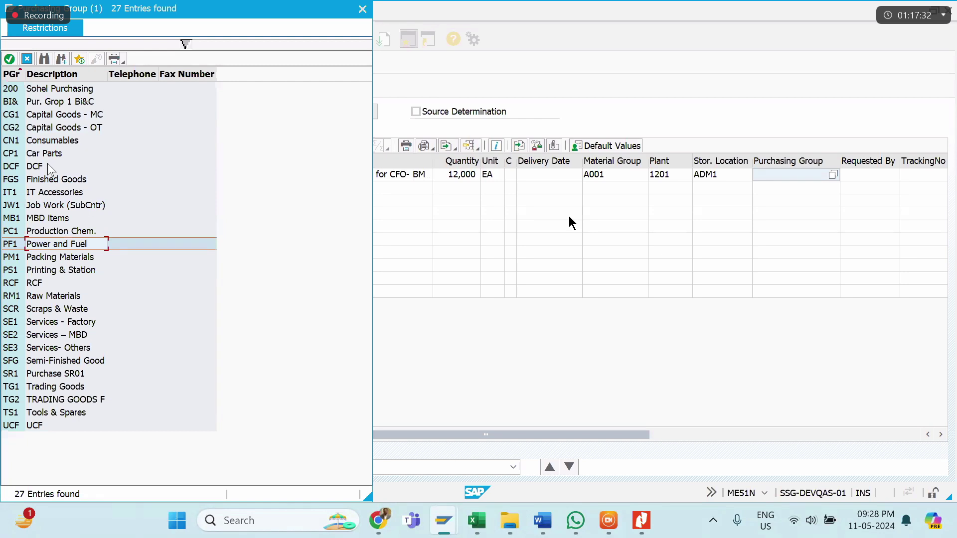
pyautogui.press('Down')
pyautogui.press('Down')
pyautogui.press('Down')
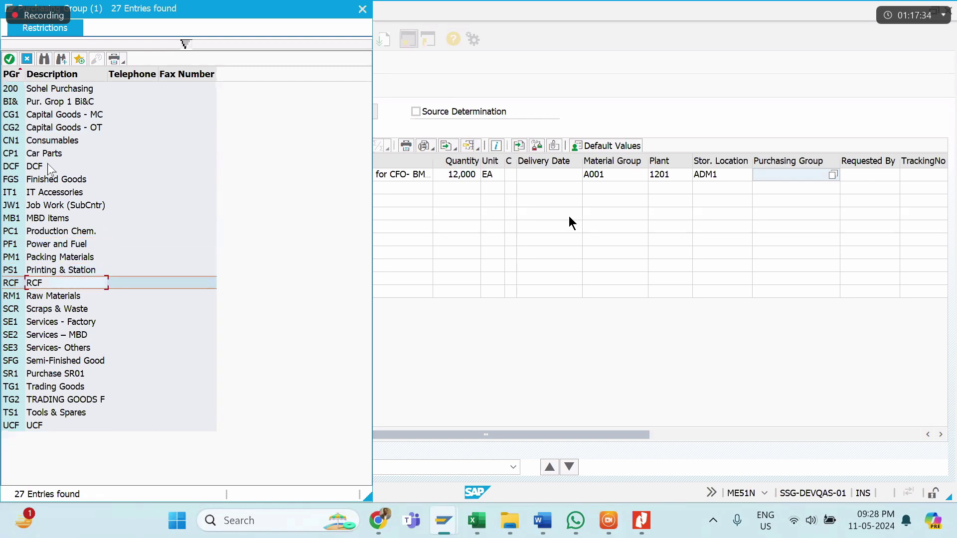
pyautogui.press('Down')
pyautogui.press('Down')
pyautogui.press('Down')
pyautogui.press('Down')
pyautogui.press('Down')
pyautogui.press('Down')
pyautogui.press('Down')
pyautogui.press('Down')
pyautogui.press('Down')
pyautogui.press('Down')
pyautogui.press('Down')
pyautogui.press('Up')
pyautogui.press('Up')
pyautogui.press('Up')
pyautogui.press('Up')
pyautogui.press('Up')
pyautogui.press('Up')
pyautogui.press('Up')
pyautogui.press('Up')
pyautogui.press('Up')
pyautogui.press('Up')
pyautogui.press('Up')
pyautogui.press('Up')
pyautogui.press('Up')
pyautogui.press('Up')
pyautogui.press('Up')
pyautogui.press('Up')
pyautogui.press('Up')
pyautogui.press('Up')
pyautogui.press('Up')
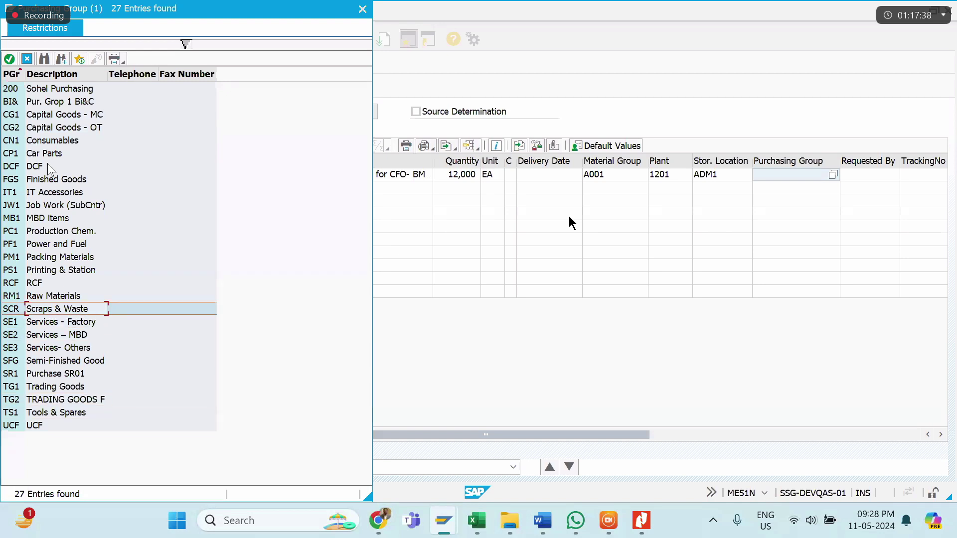
pyautogui.press('Up')
pyautogui.press('Up')
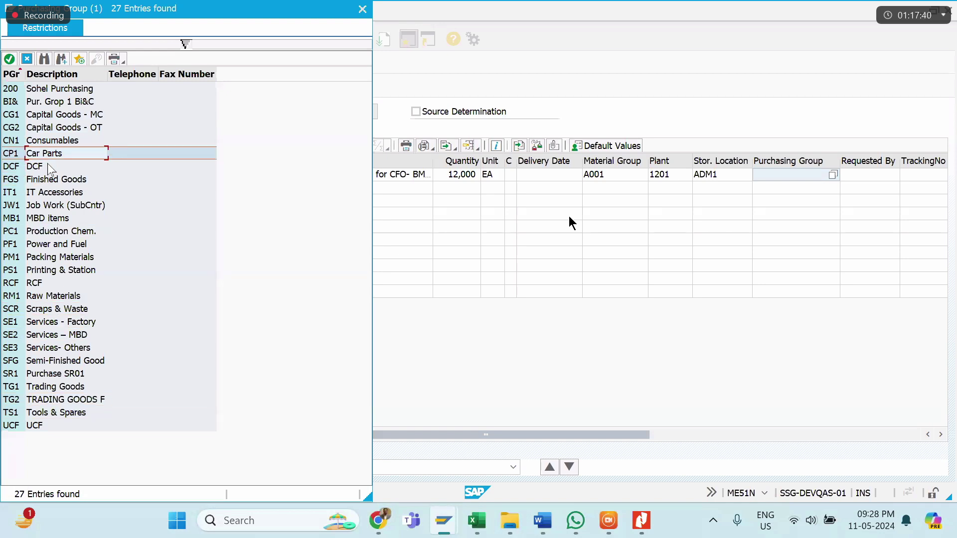
# Step: Assign purchasing group CG2 (Capital Goods - OT) to the SUV car item
pyautogui.click(75, 128)
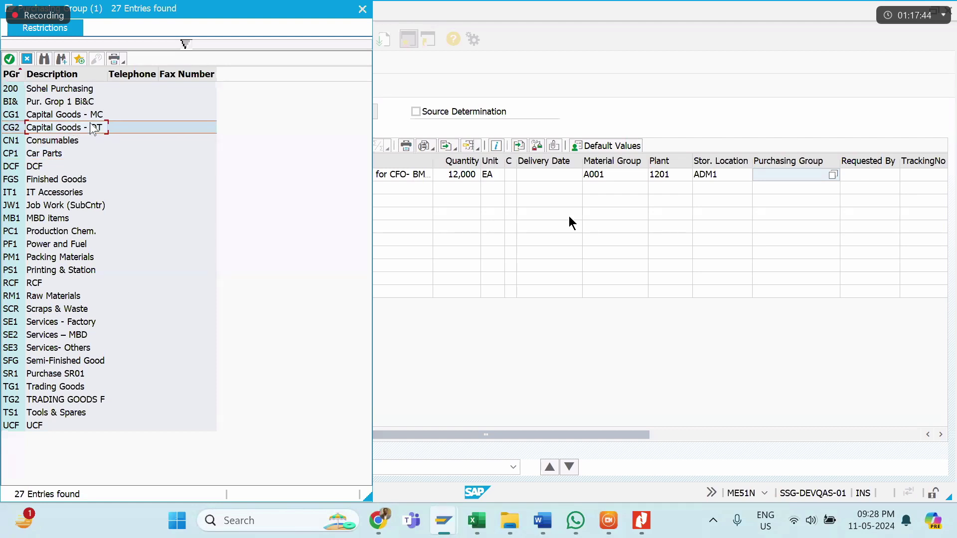
pyautogui.press('Up')
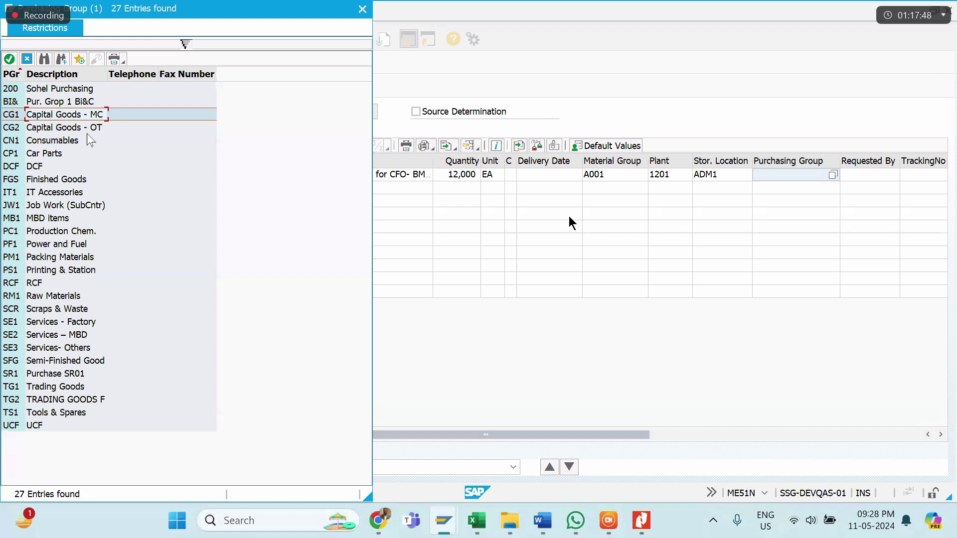
pyautogui.doubleClick(71, 129)
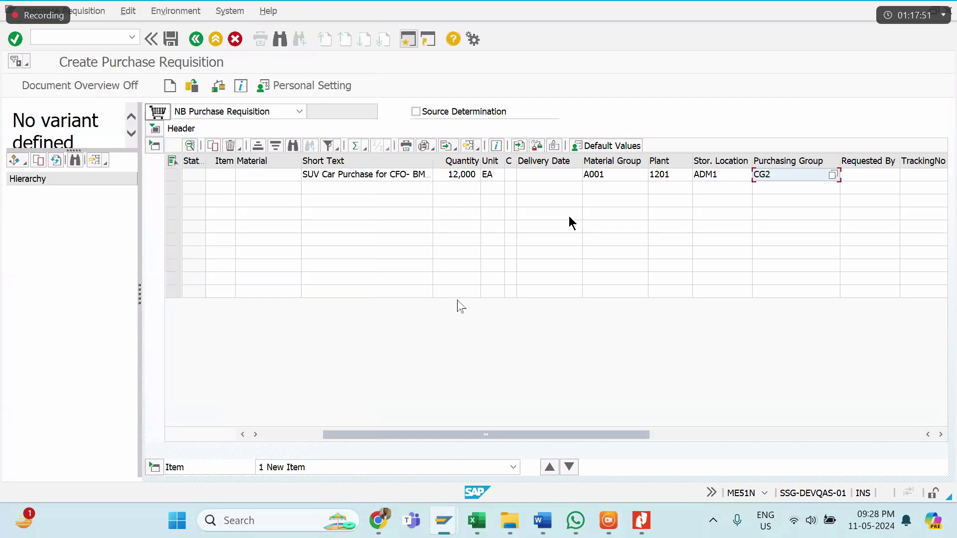
# Step: Review the SUV car item's fields, from the account assignment category and short text across to the tracking number
pyautogui.click(284, 438)
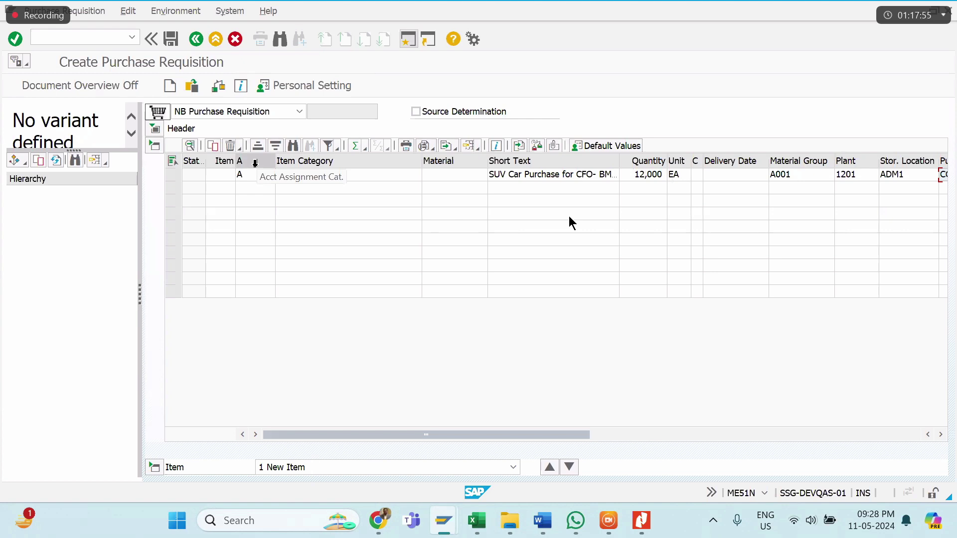
pyautogui.click(558, 177)
pyautogui.press('Tab')
pyautogui.press('Tab')
pyautogui.press('Tab')
pyautogui.press('Tab')
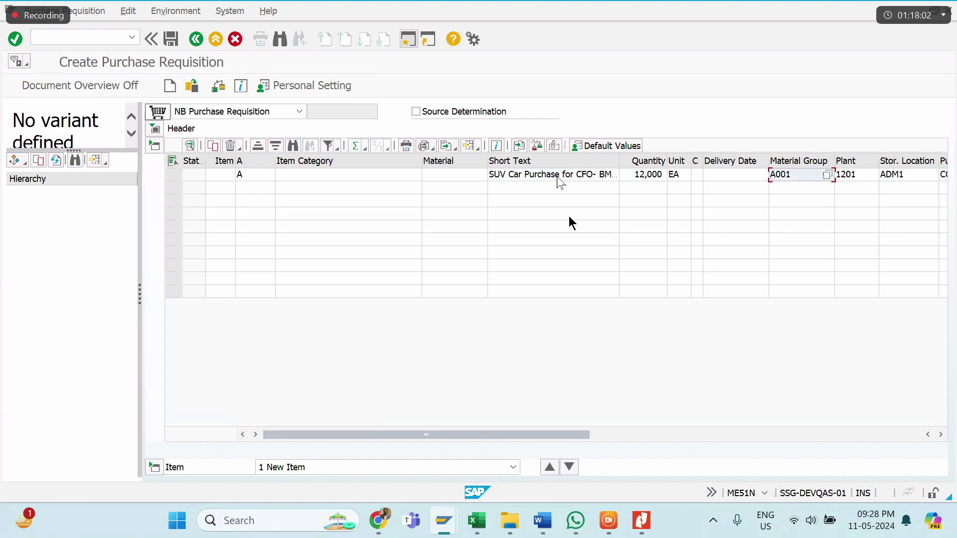
pyautogui.press('Tab')
pyautogui.press('Tab')
pyautogui.press('Tab')
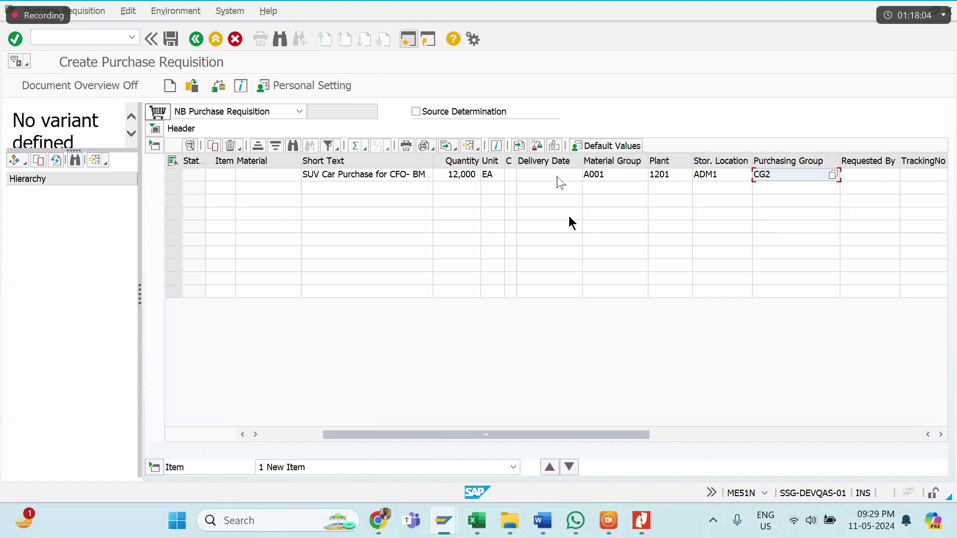
pyautogui.press('Tab')
pyautogui.press('Tab')
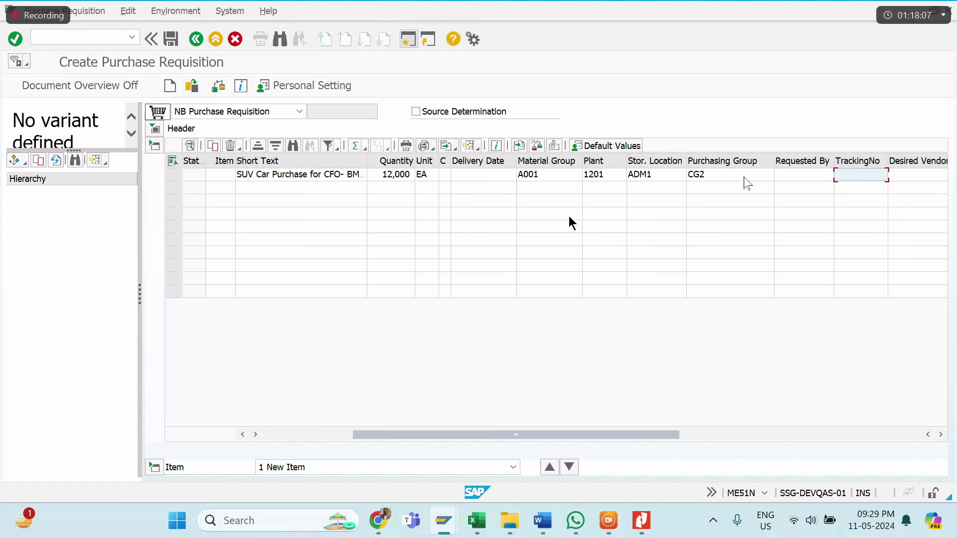
# Step: Fill in the requester's name for the SUV car item and validate the line
pyautogui.click(804, 185)
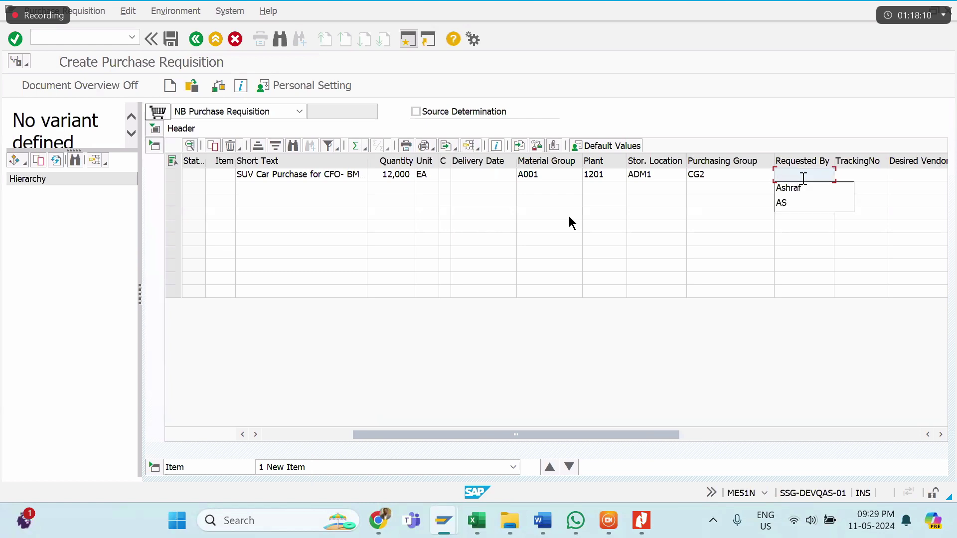
pyautogui.click(797, 187)
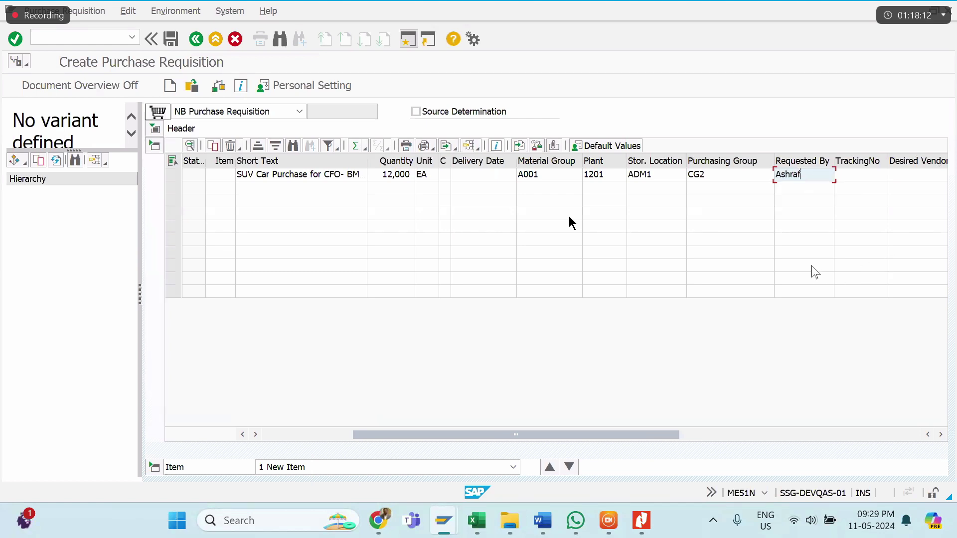
pyautogui.press('Return')
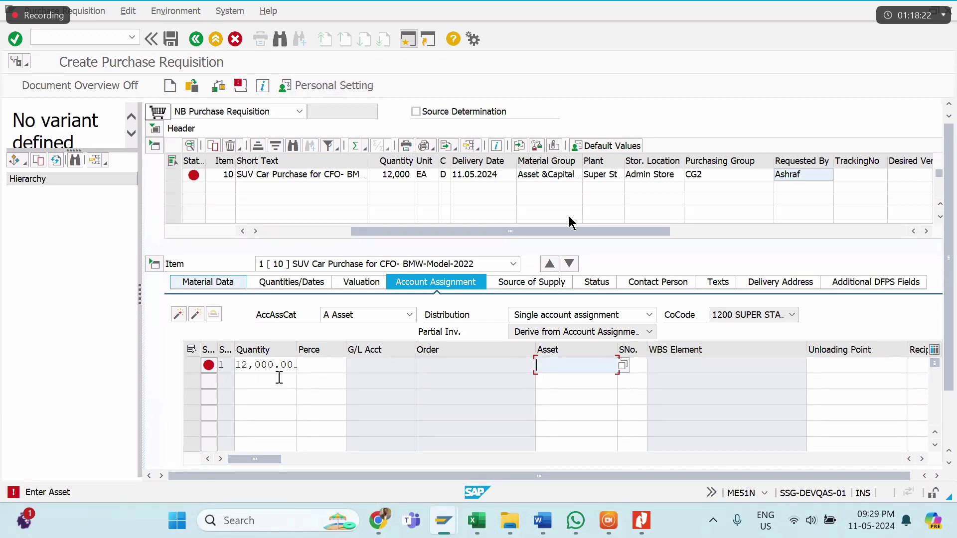
# Step: Set the SUV car item's quantity to 1 and validate the line
pyautogui.click(337, 177)
pyautogui.press('BackSpace')
pyautogui.write('1')
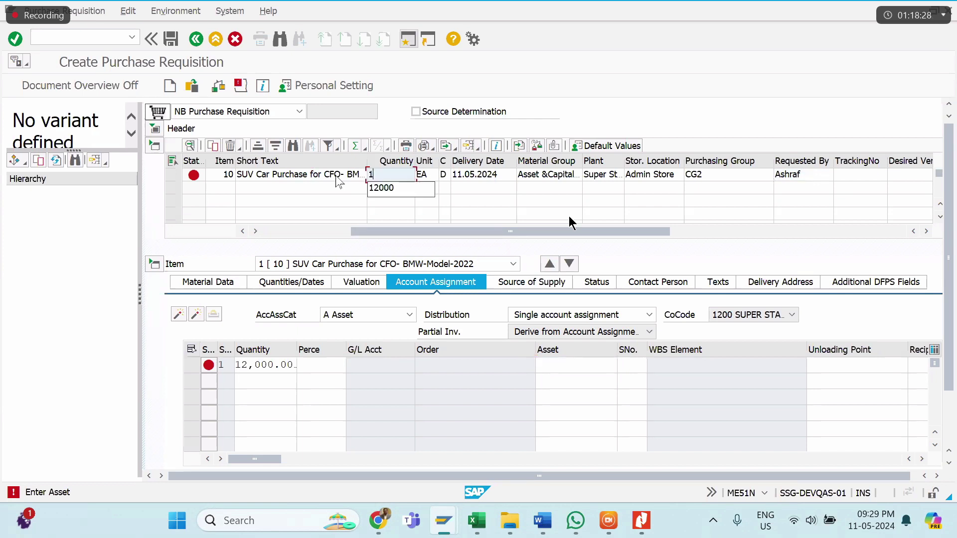
pyautogui.click(451, 191)
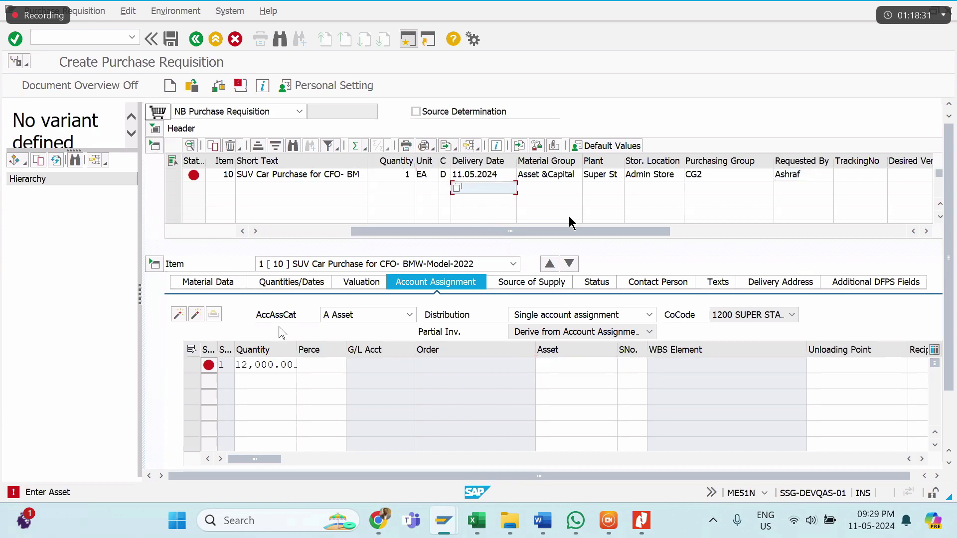
pyautogui.press('Return')
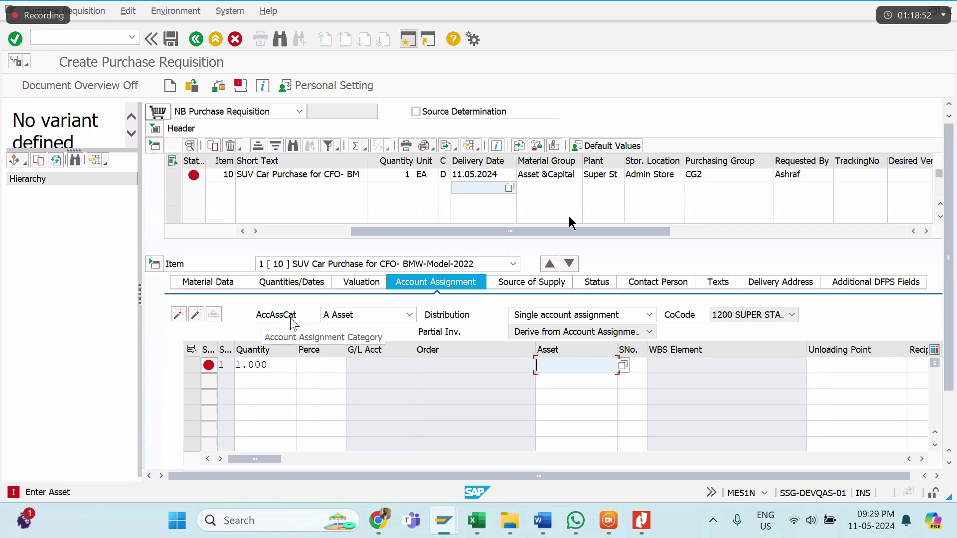
pyautogui.click(586, 378)
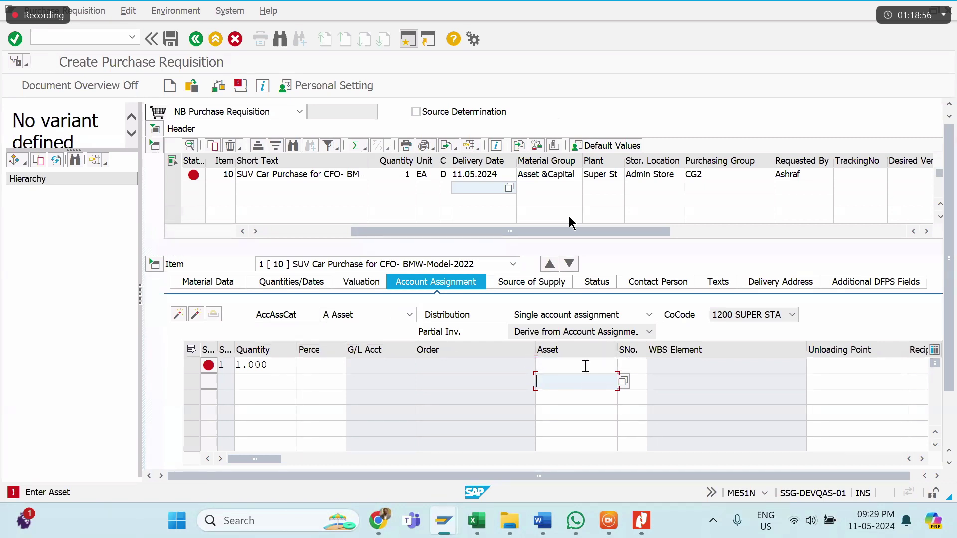
pyautogui.click(585, 366)
pyautogui.moveTo(547, 529)
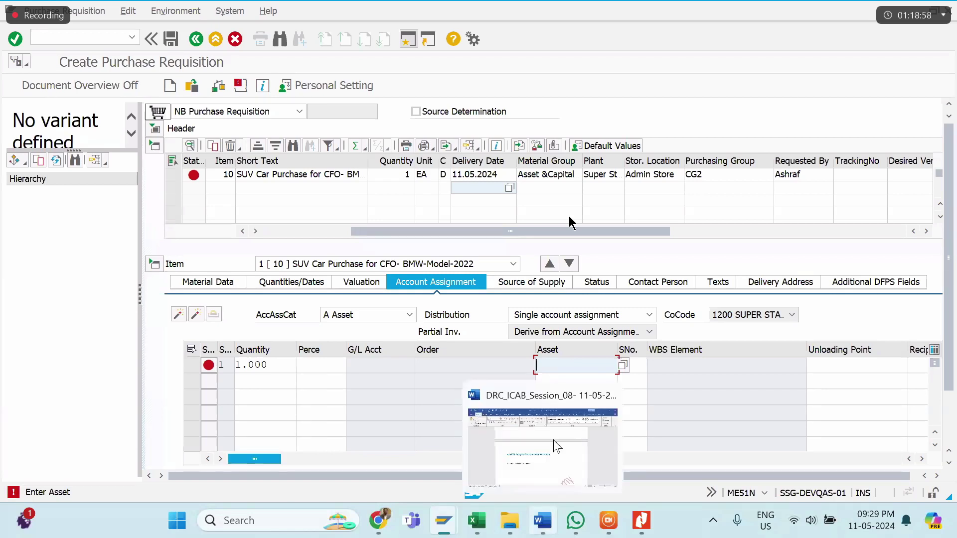
pyautogui.click(570, 454)
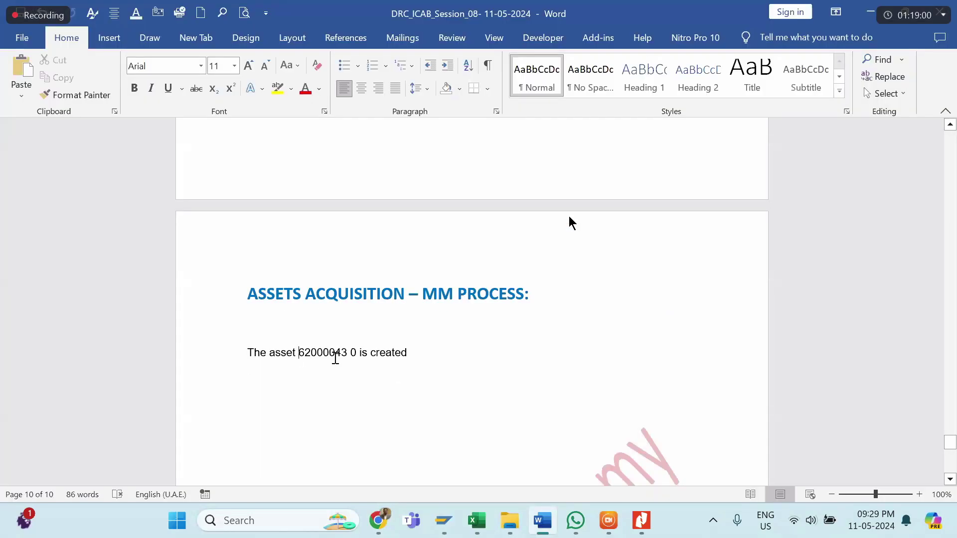
pyautogui.doubleClick(344, 356)
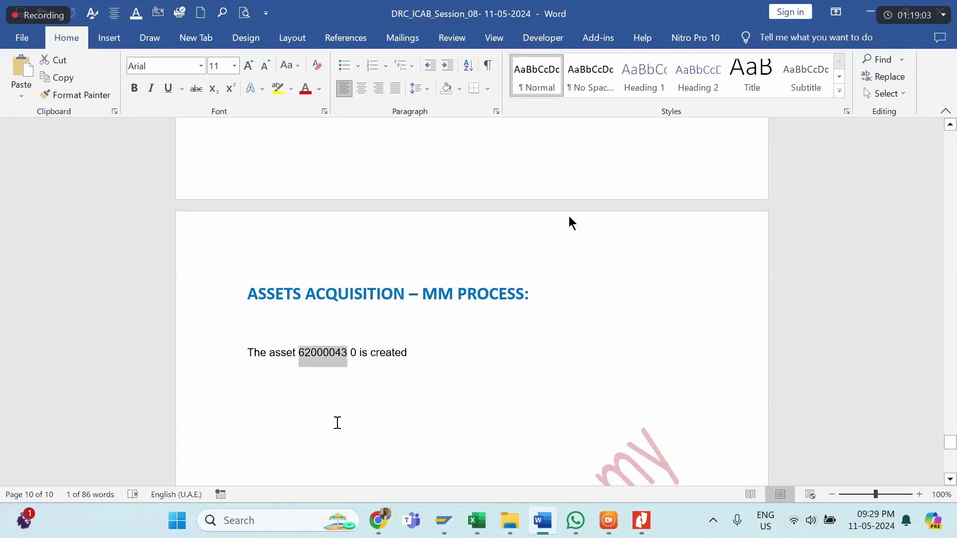
pyautogui.hotkey('ctrl', 'c')
# Step: Back in SAP, enter the copied number 62000043 as the asset on the first account assignment line and validate it
pyautogui.hotkey('alt', 'Tab')
pyautogui.hotkey('ctrl', 'v')
pyautogui.click(643, 366)
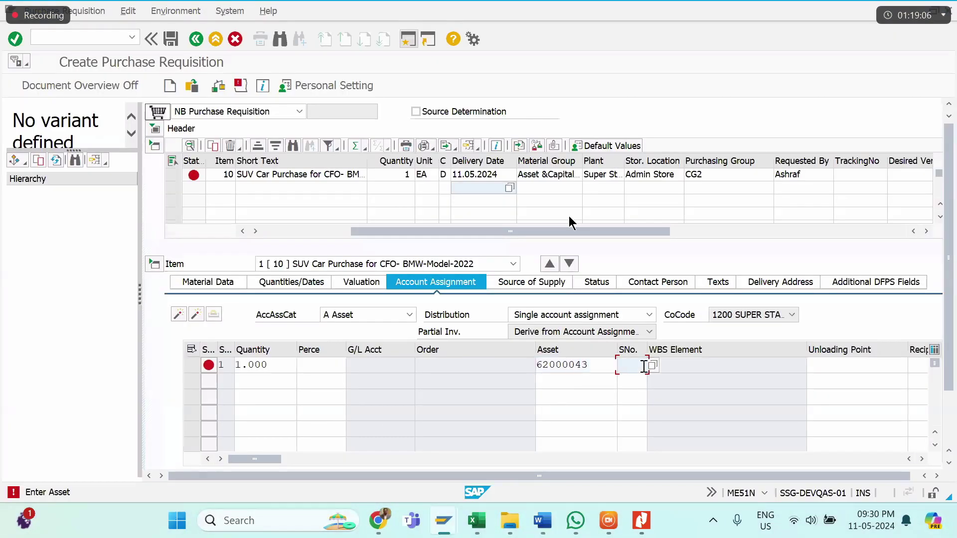
pyautogui.click(577, 380)
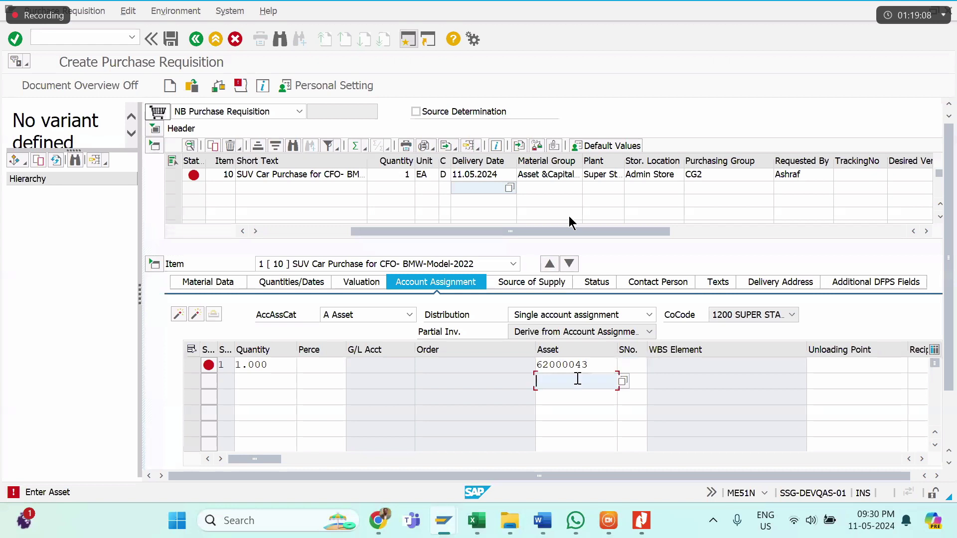
pyautogui.click(600, 365)
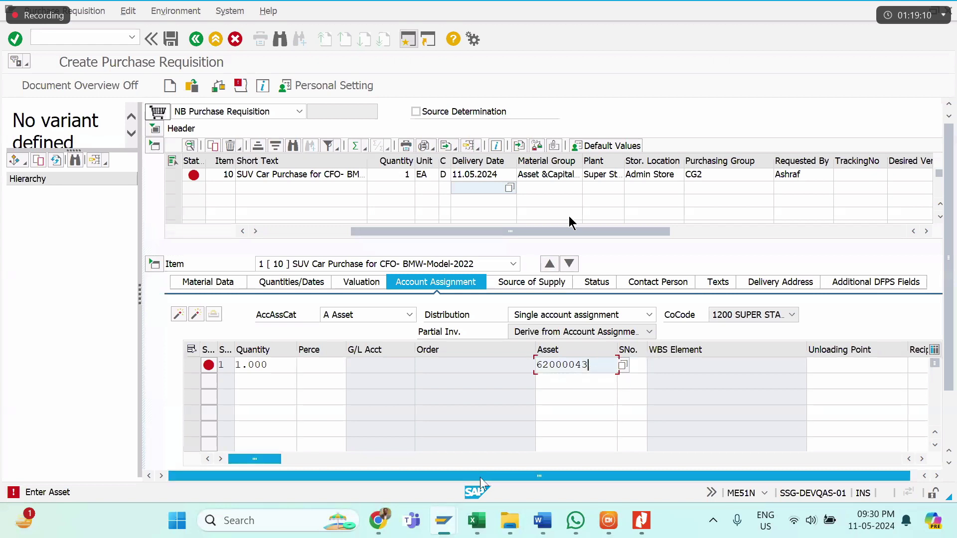
pyautogui.press('Return')
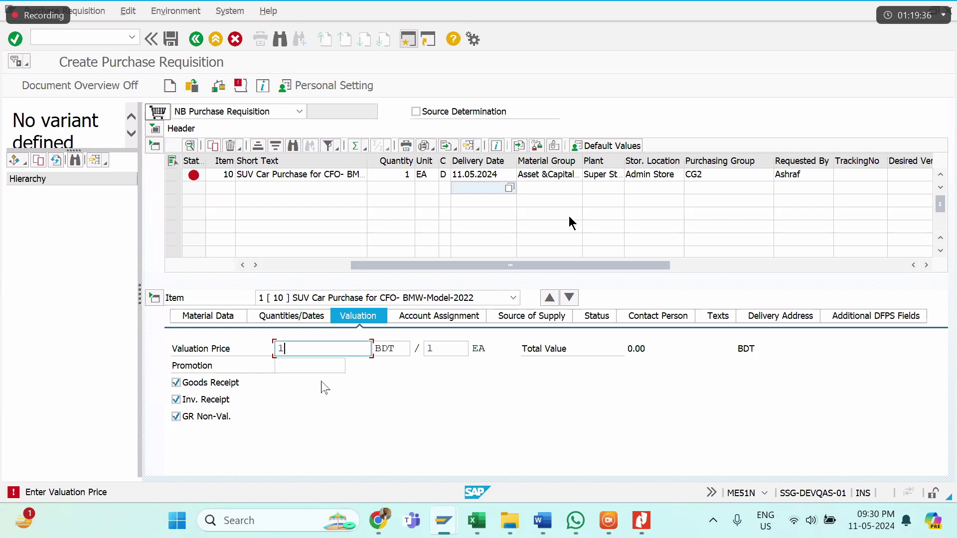
# Step: Set the item's valuation price to 1 BDT and its delivery date to 31.05.2024
pyautogui.press('Return')
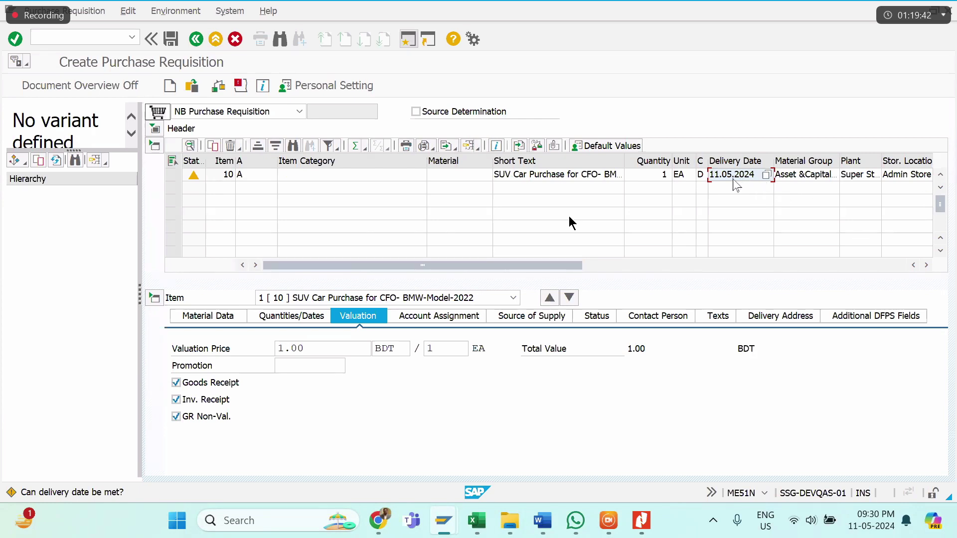
pyautogui.click(766, 175)
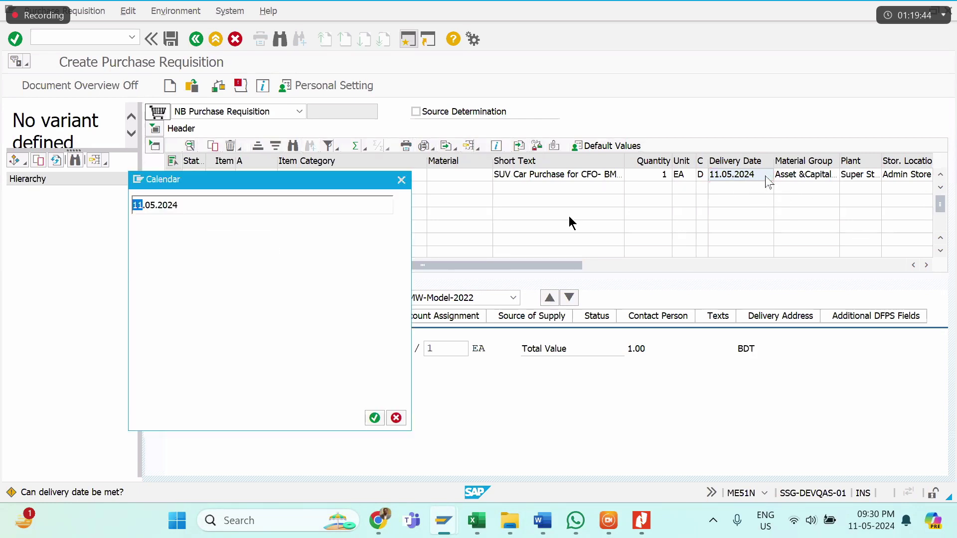
pyautogui.doubleClick(313, 347)
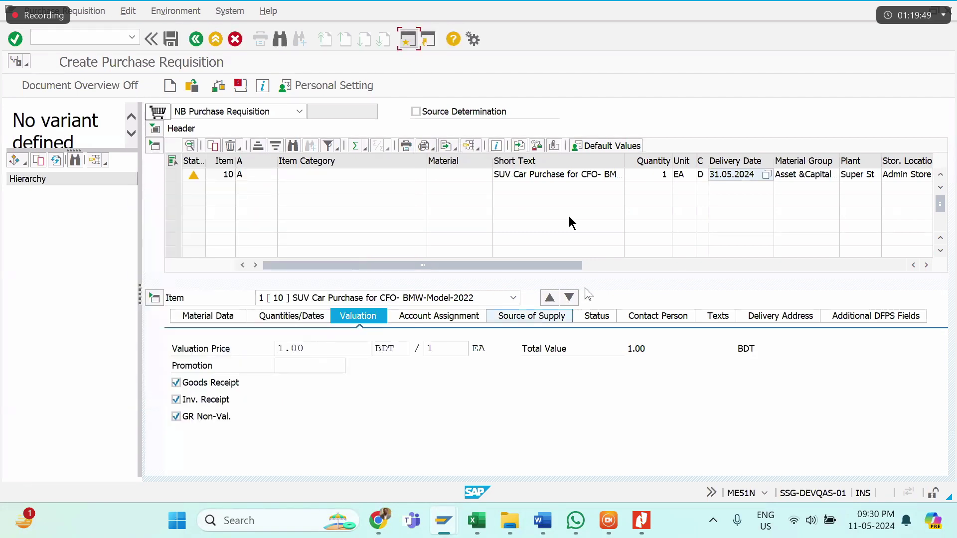
pyautogui.press('Return')
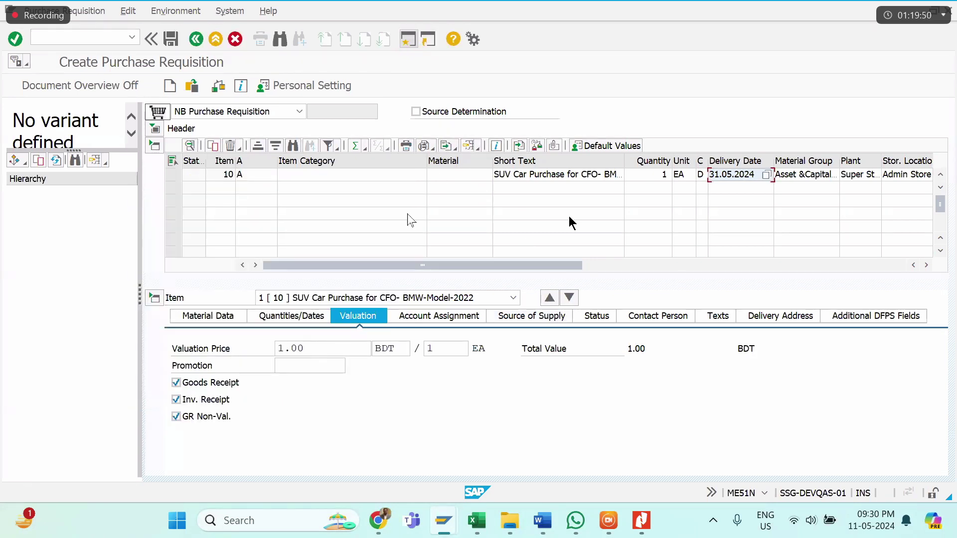
# Step: Check the requisition's header note area and look across the columns of the SUV car item line
pyautogui.click(155, 130)
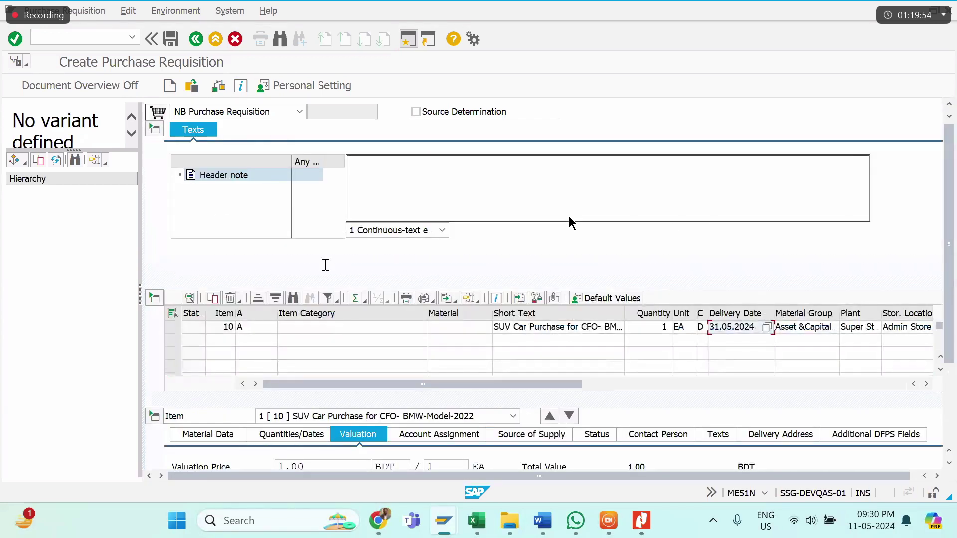
pyautogui.click(155, 130)
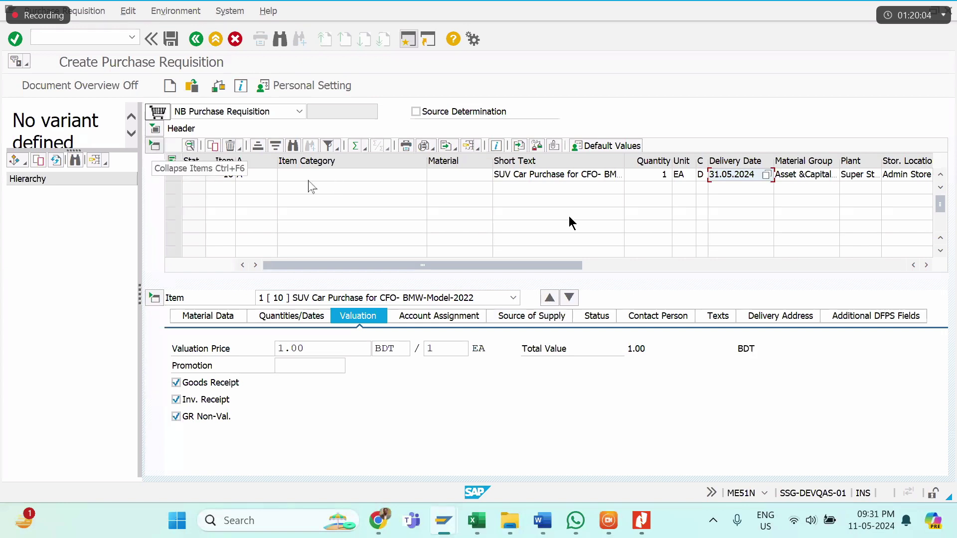
pyautogui.click(489, 175)
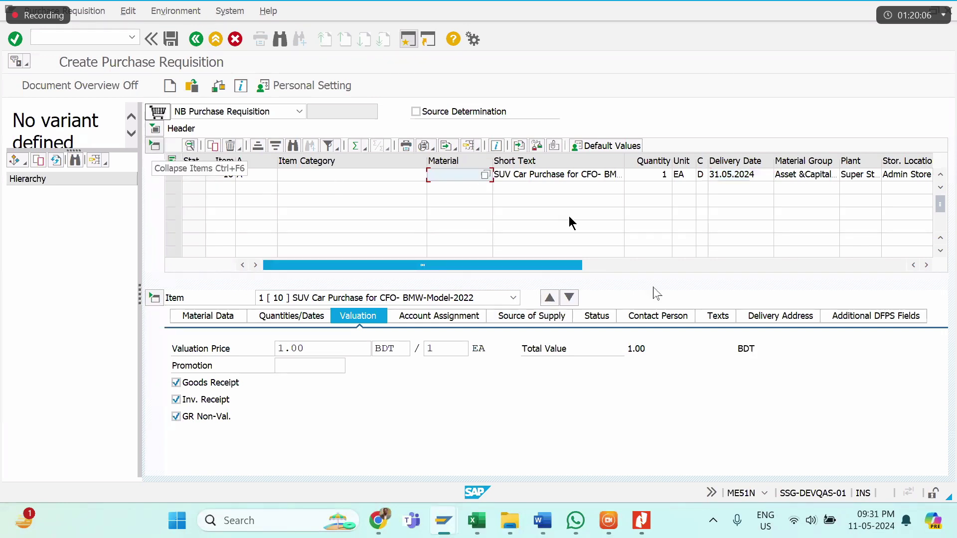
pyautogui.moveTo(522, 269); pyautogui.dragTo(814, 312)
pyautogui.moveTo(677, 267); pyautogui.dragTo(429, 239)
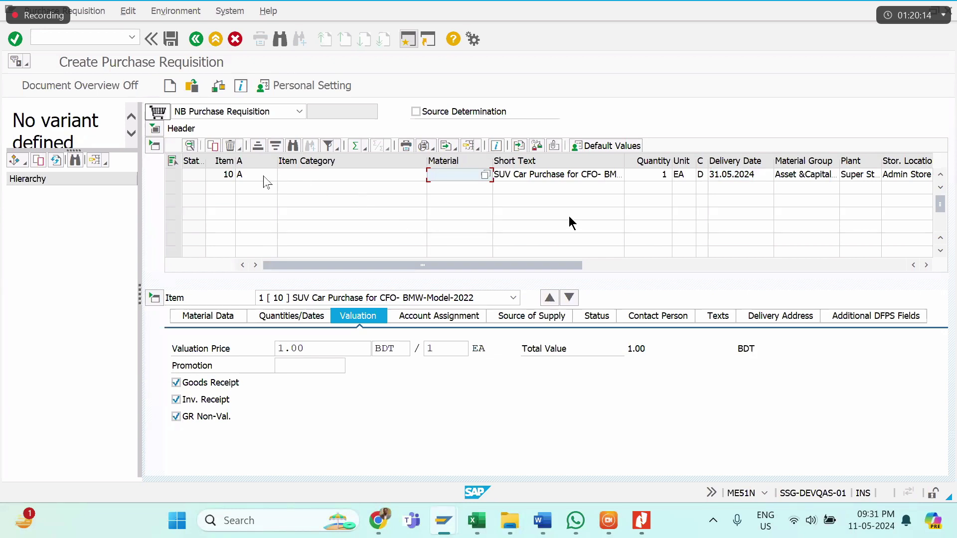
# Step: Review the item line field by field, from the account assignment category through quantity, material group and purchasing group to the requester
pyautogui.click(229, 176)
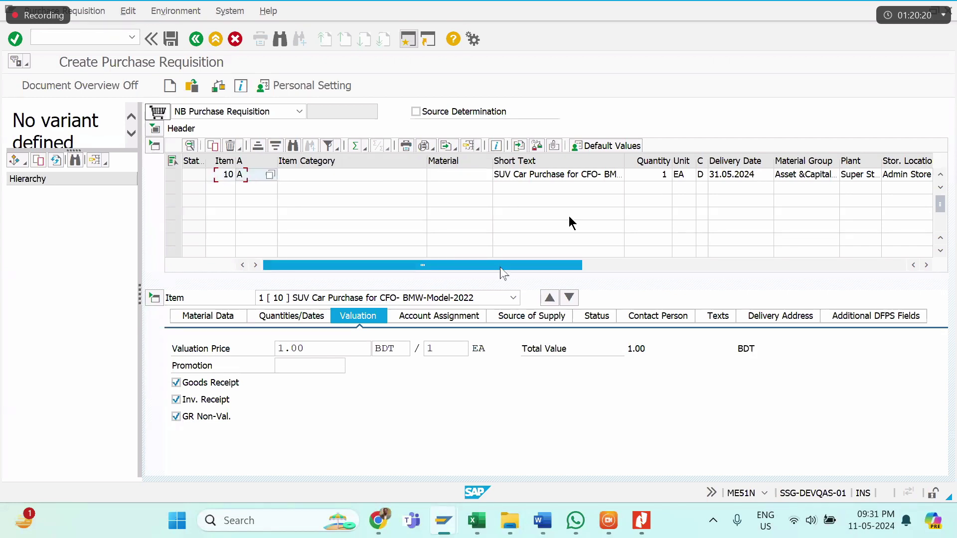
pyautogui.press('Tab')
pyautogui.press('Tab')
pyautogui.press('Tab')
pyautogui.press('Tab')
pyautogui.press('Tab')
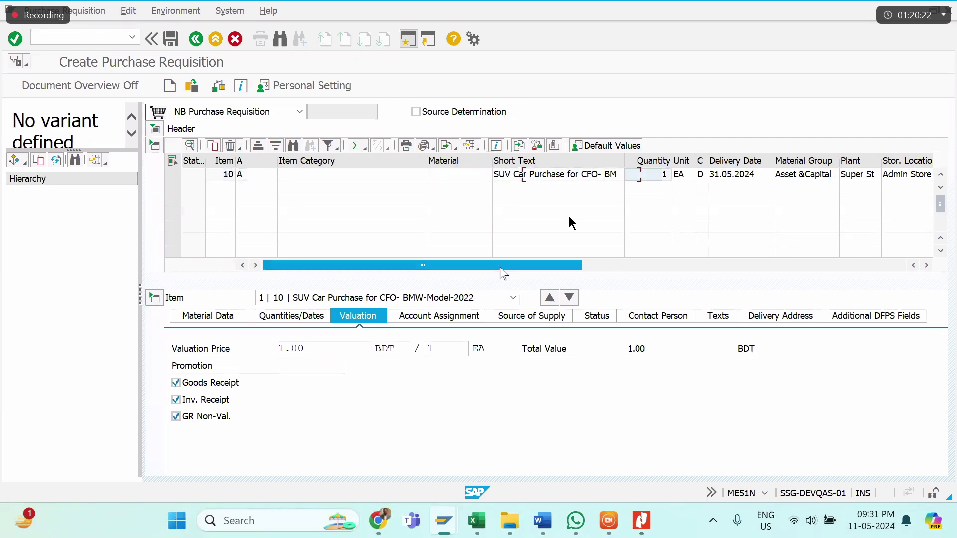
pyautogui.press('Tab')
pyautogui.press('Tab')
pyautogui.press('Tab')
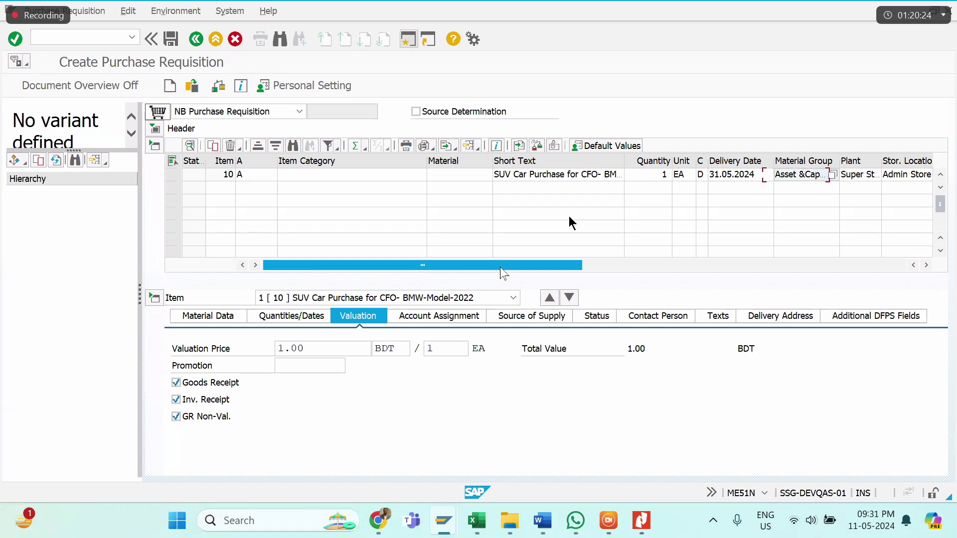
pyautogui.press('Tab')
pyautogui.press('Tab')
pyautogui.press('Tab')
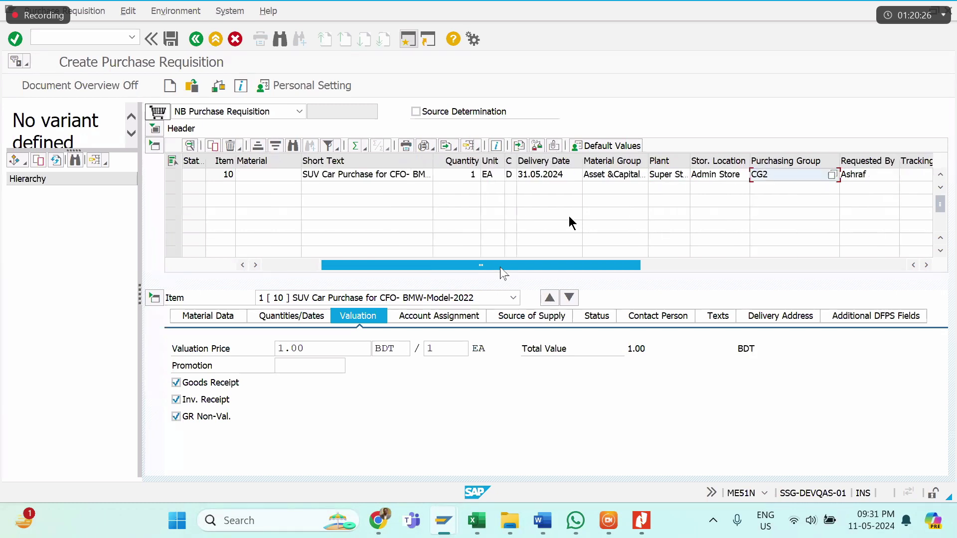
pyautogui.press('Tab')
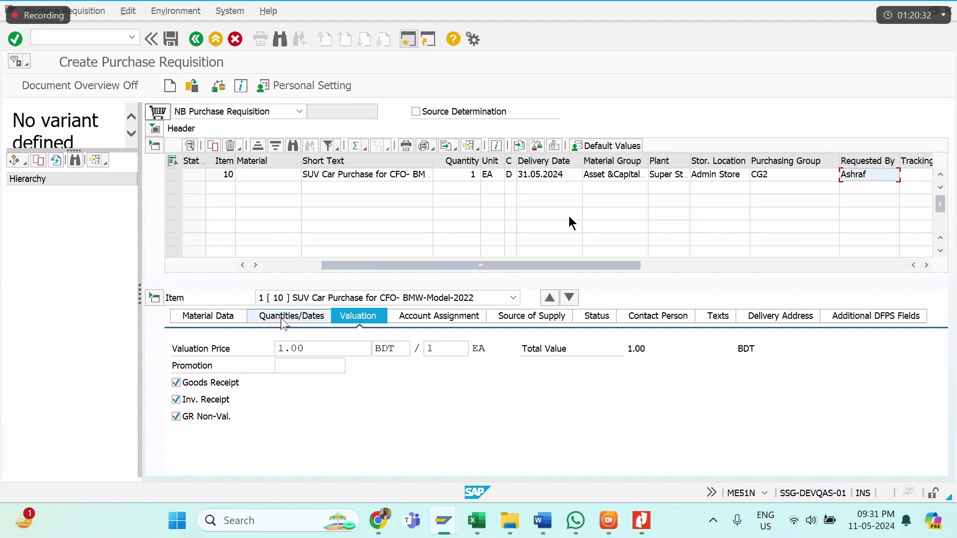
# Step: Review the item's material data, its quantities and dates, and its account assignment details
pyautogui.click(216, 319)
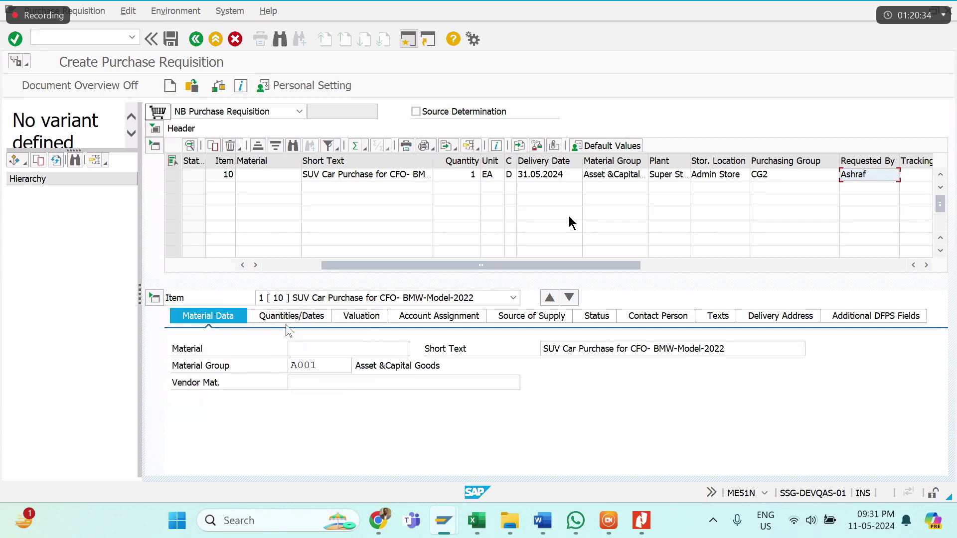
pyautogui.click(303, 319)
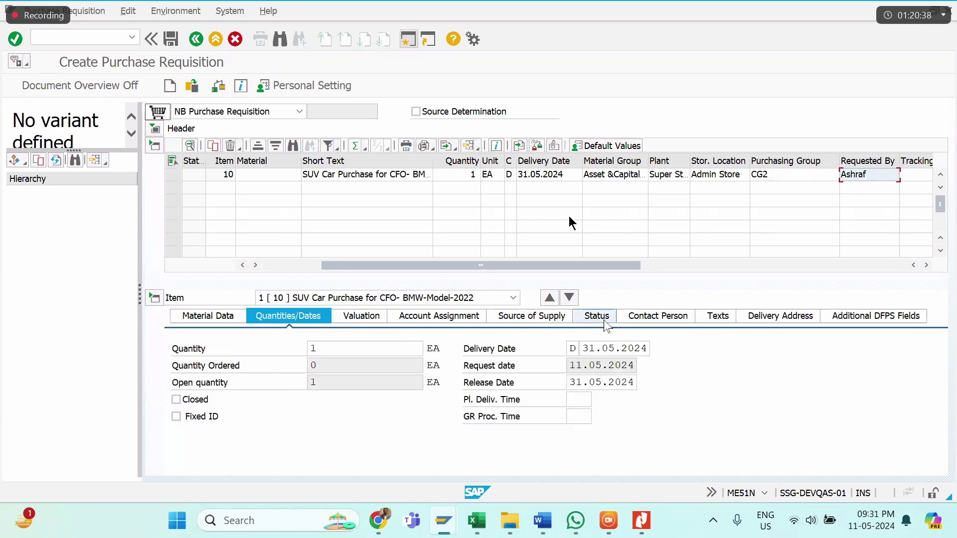
pyautogui.click(419, 317)
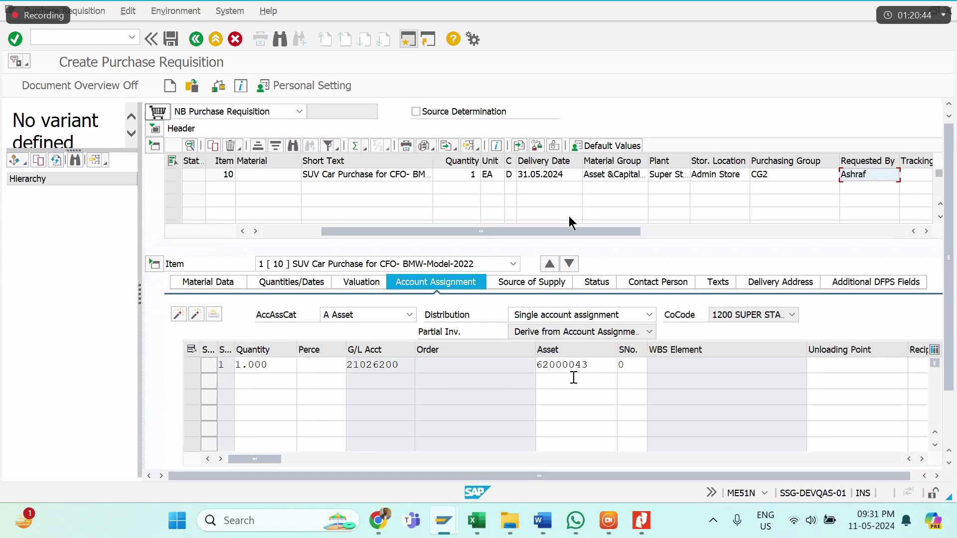
# Step: Capture the requisition screen with the account assignment details as a screenshot and copy it to the clipboard
pyautogui.click(713, 520)
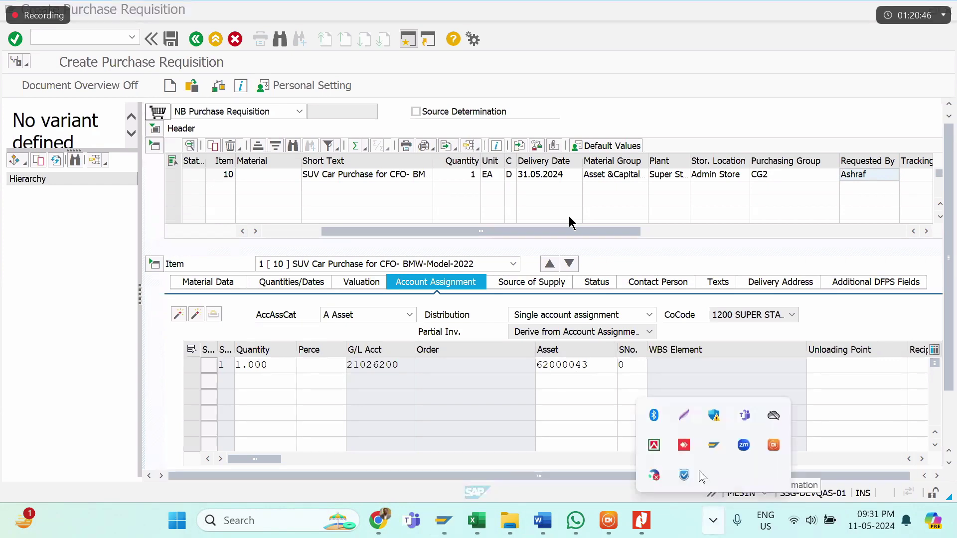
pyautogui.click(682, 415)
pyautogui.moveTo(1, 0); pyautogui.dragTo(956, 423)
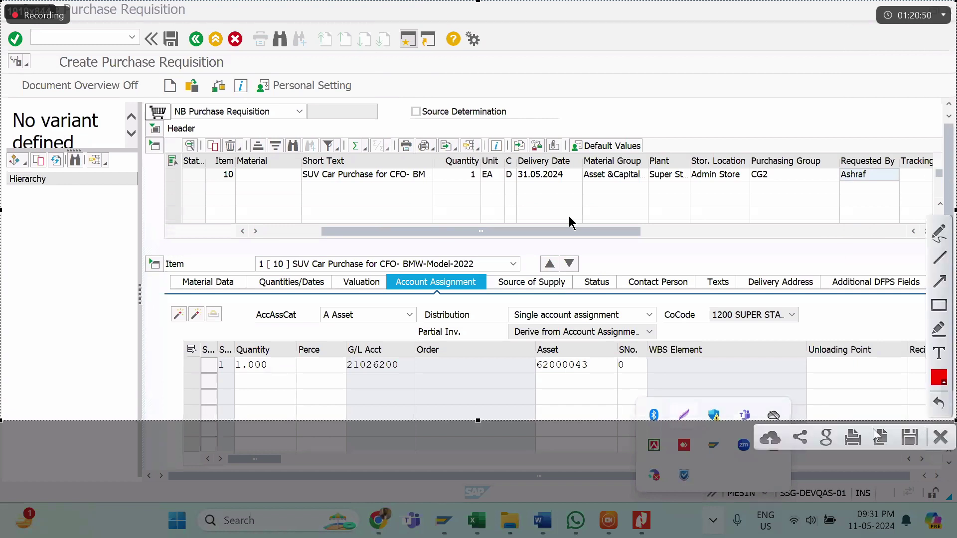
pyautogui.click(882, 439)
pyautogui.moveTo(542, 520)
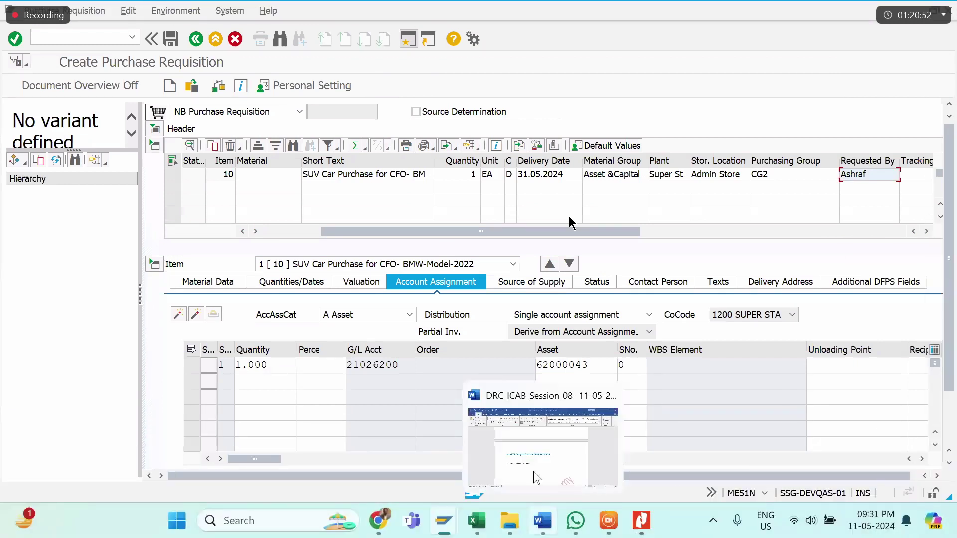
pyautogui.click(533, 474)
pyautogui.click(499, 375)
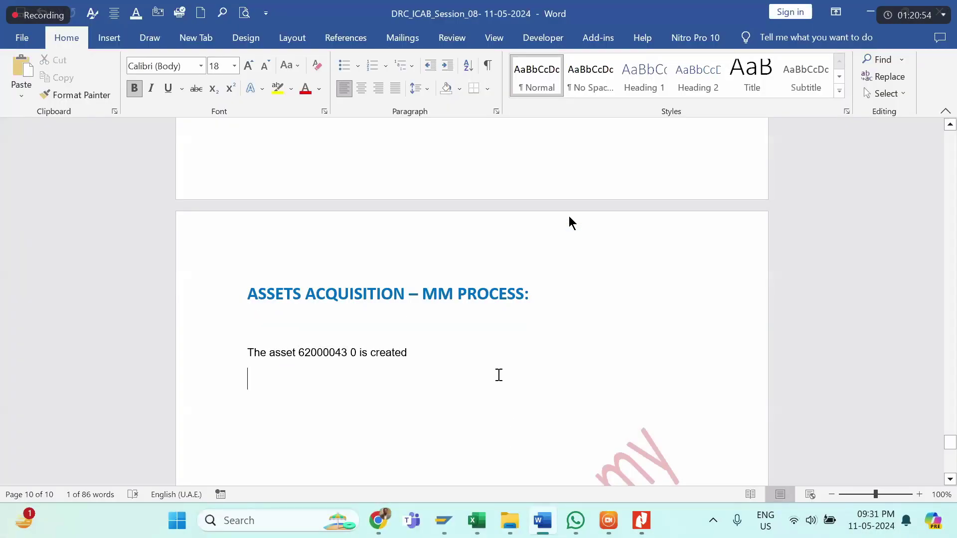
pyautogui.hotkey('ctrl', 'v')
pyautogui.press('Return')
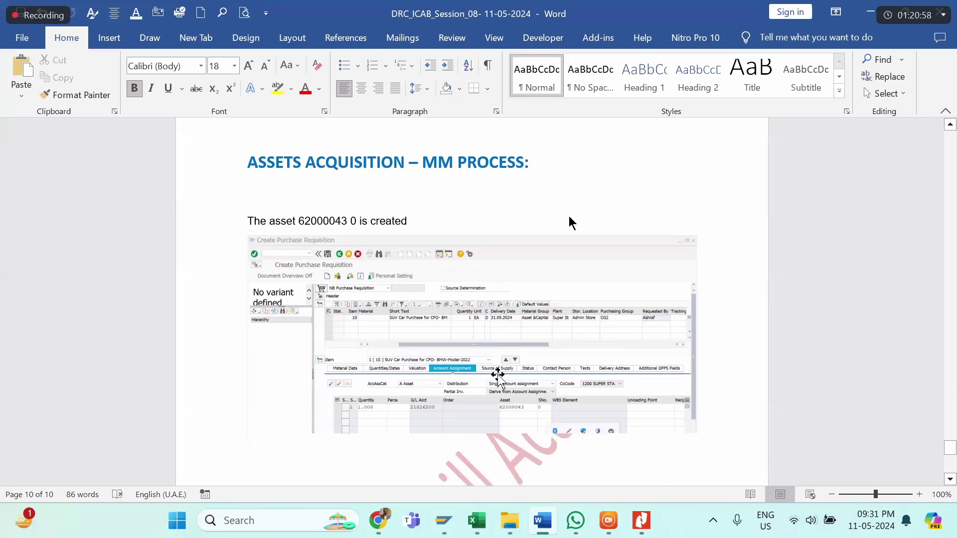
# Step: Back in SAP, save the purchase requisition and copy its creation message from the message details
pyautogui.hotkey('alt', 'Tab')
pyautogui.click(172, 39)
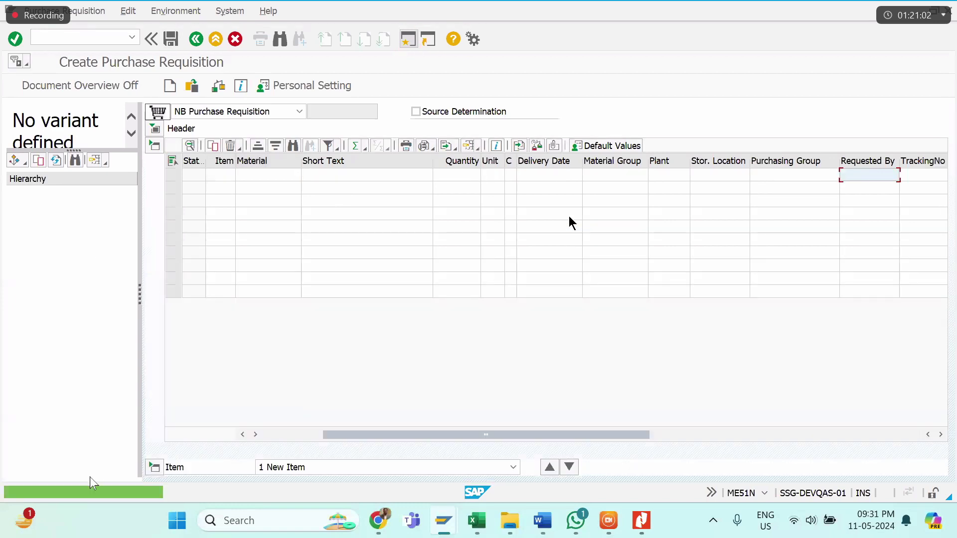
pyautogui.doubleClick(87, 494)
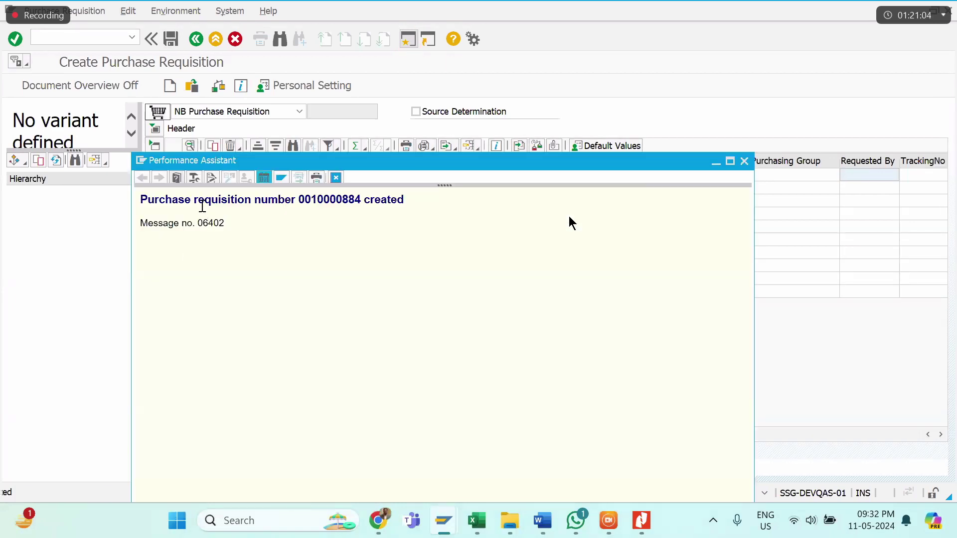
pyautogui.moveTo(141, 202); pyautogui.dragTo(490, 200)
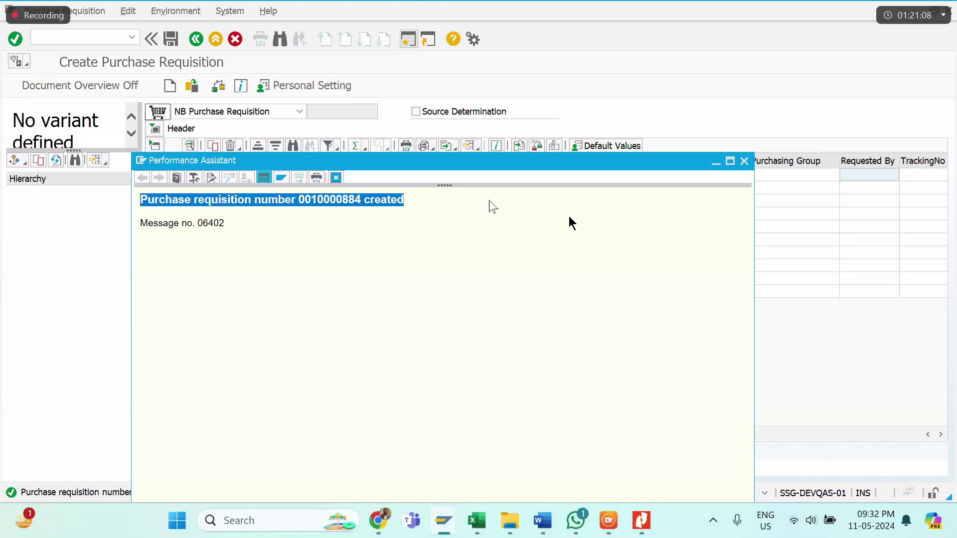
pyautogui.click(336, 178)
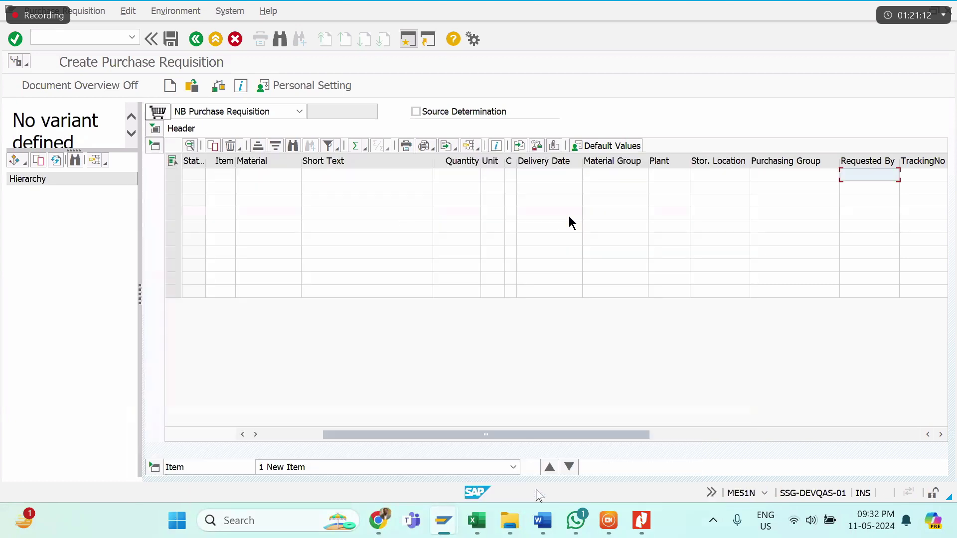
# Step: Switch to the Word document, paste the requisition creation message below the screenshot and save the document
pyautogui.moveTo(542, 518)
pyautogui.click(548, 446)
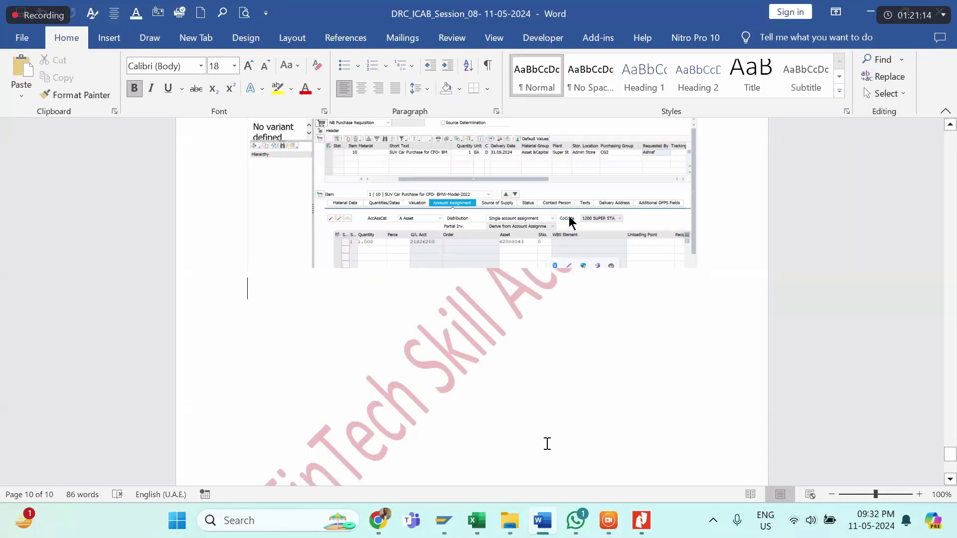
pyautogui.hotkey('ctrl', 'v')
pyautogui.hotkey('ctrl', 's')
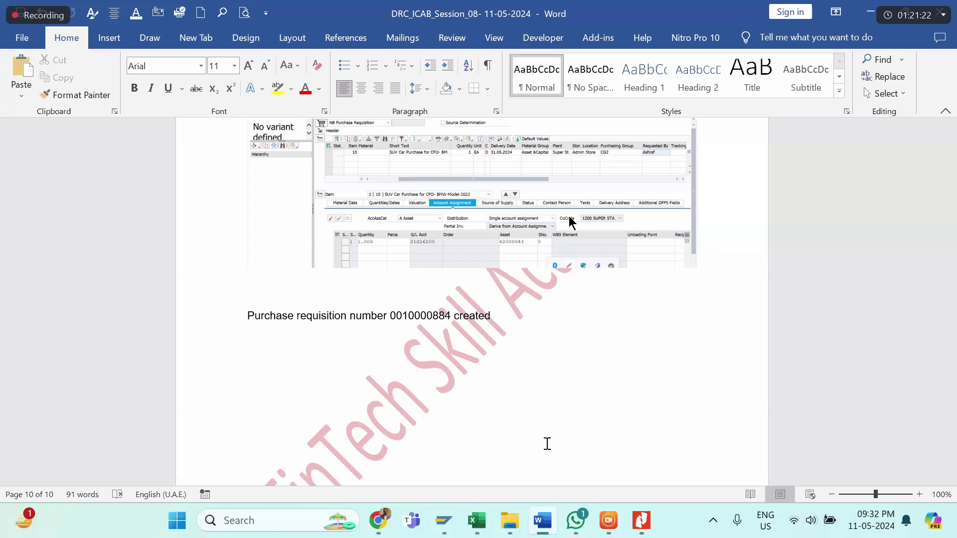
# Step: Switch back to the SAP requisition session, leave it and open transaction ME21N to create a purchase order
pyautogui.moveTo(497, 513)
pyautogui.moveTo(443, 520)
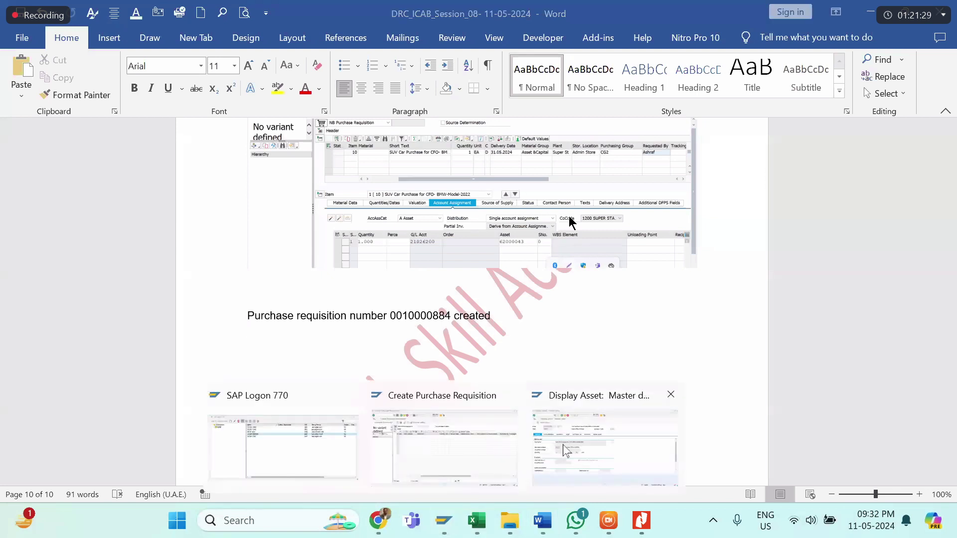
pyautogui.click(564, 449)
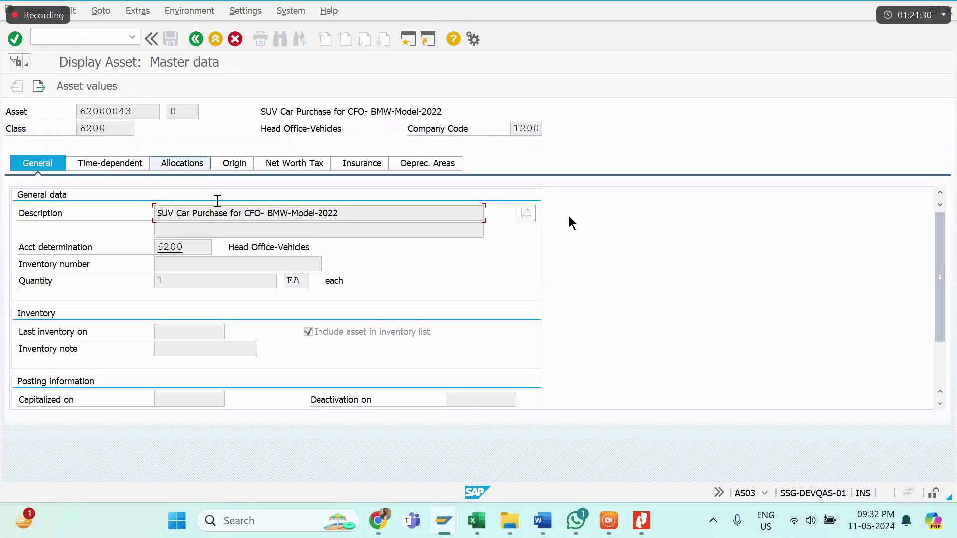
pyautogui.moveTo(451, 519)
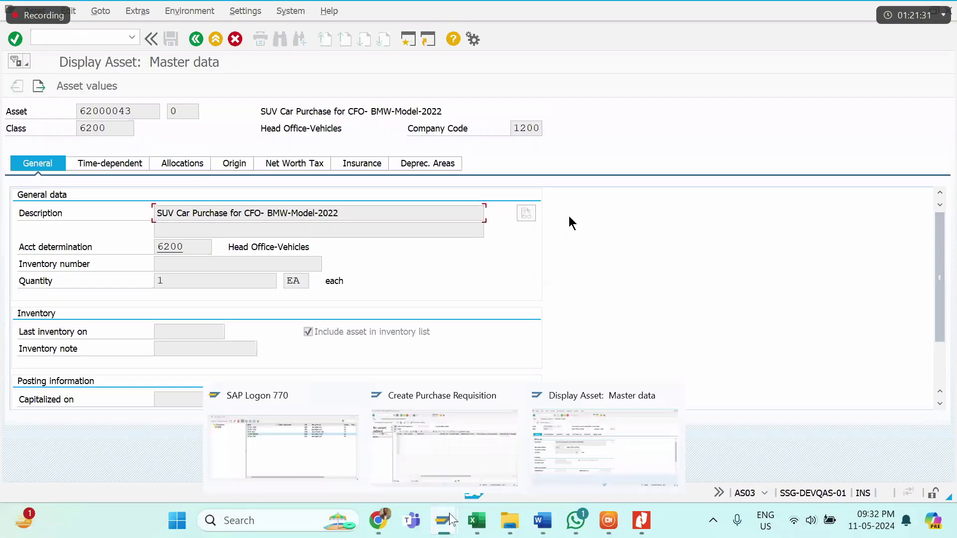
pyautogui.click(414, 443)
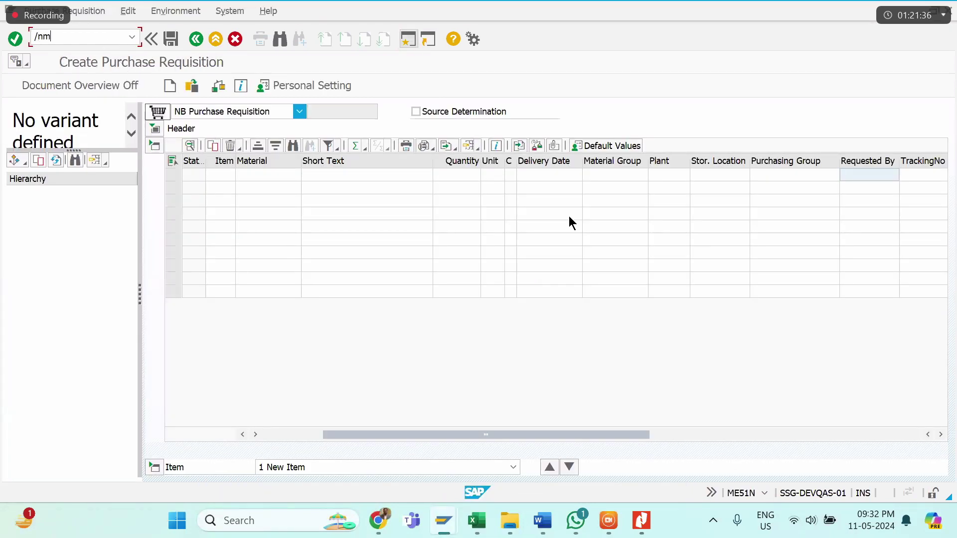
pyautogui.press('Return')
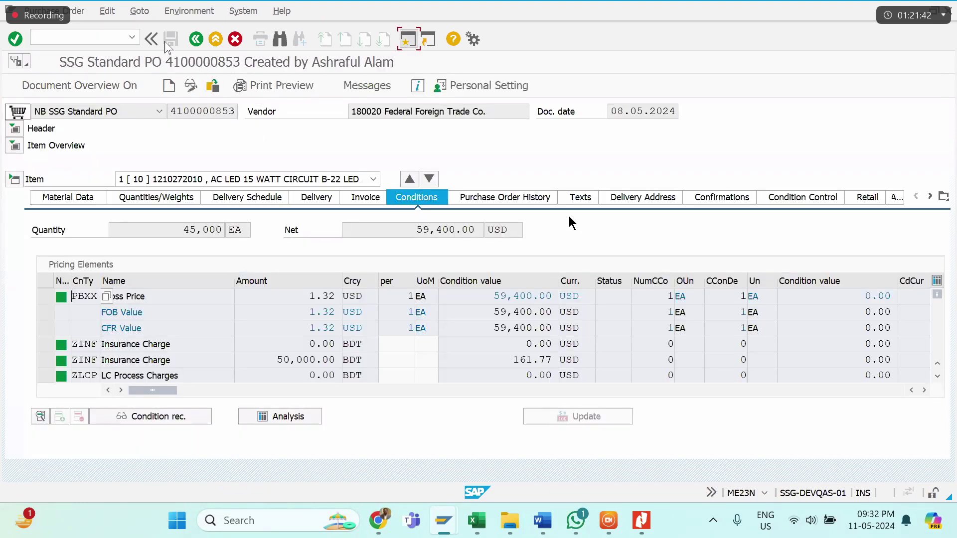
pyautogui.click(210, 44)
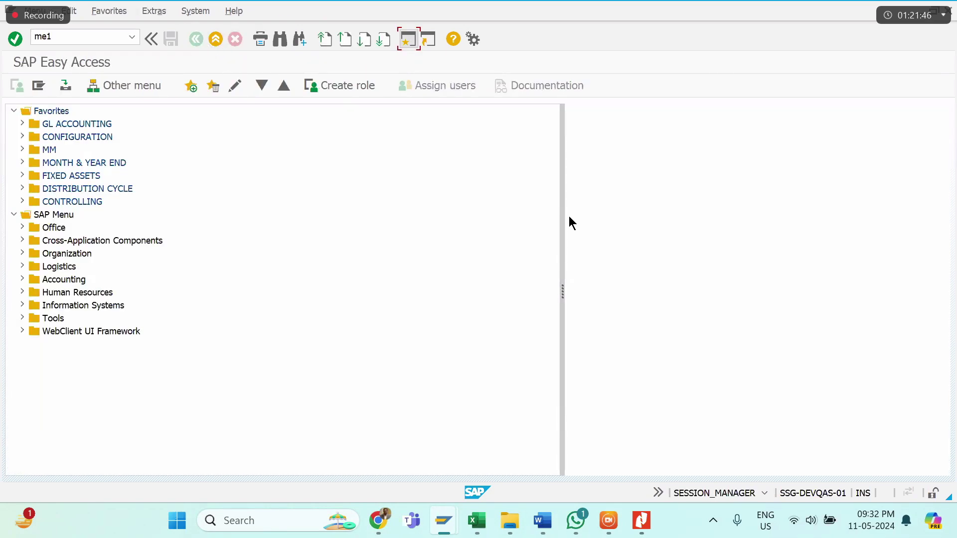
pyautogui.press('Return')
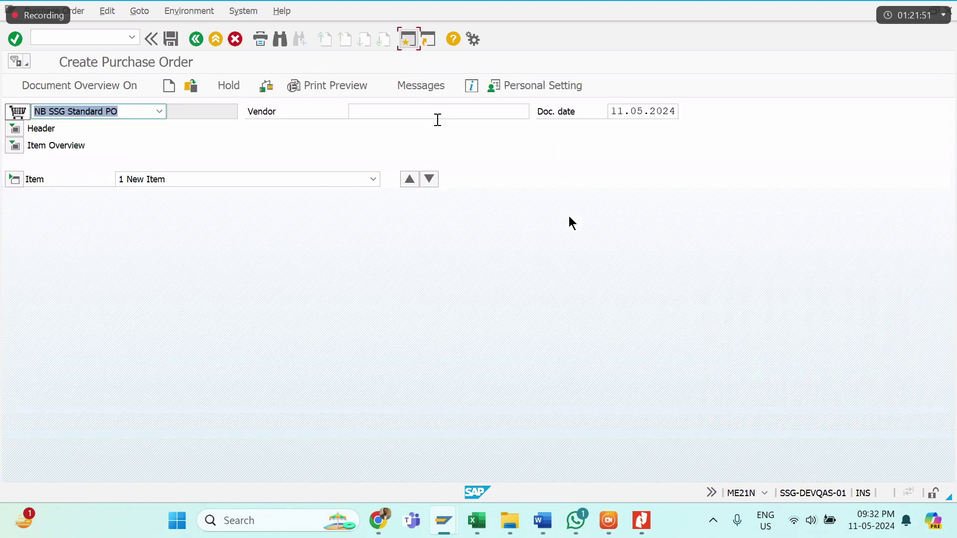
pyautogui.click(438, 115)
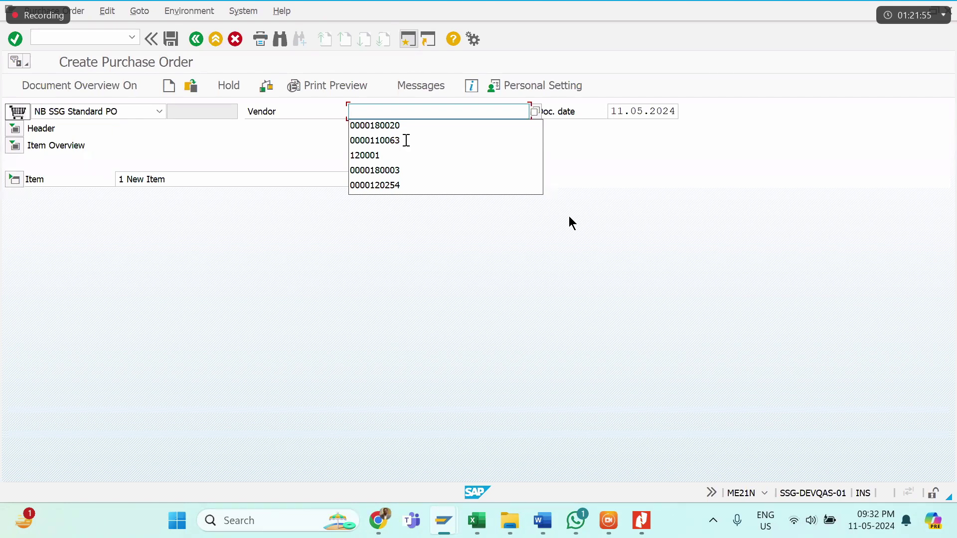
pyautogui.press('Return')
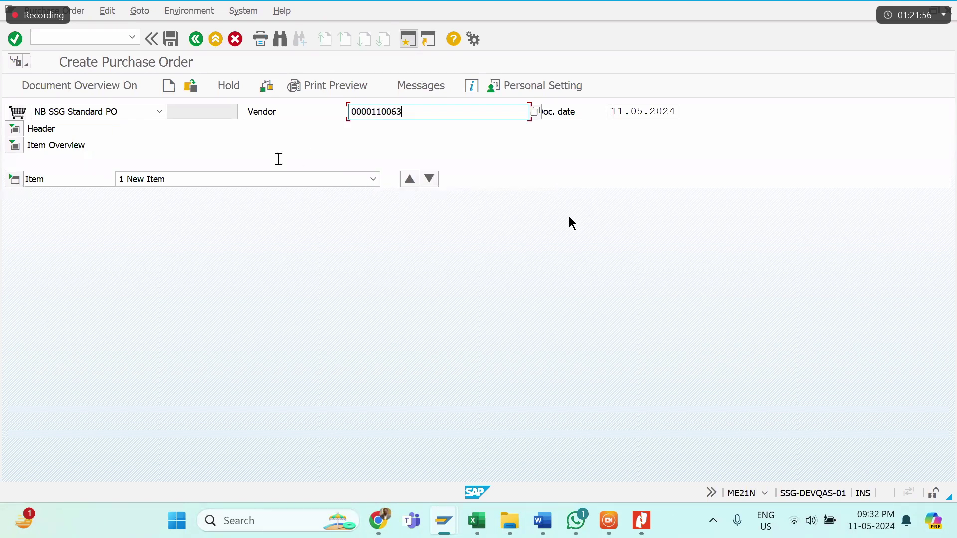
pyautogui.press('Return')
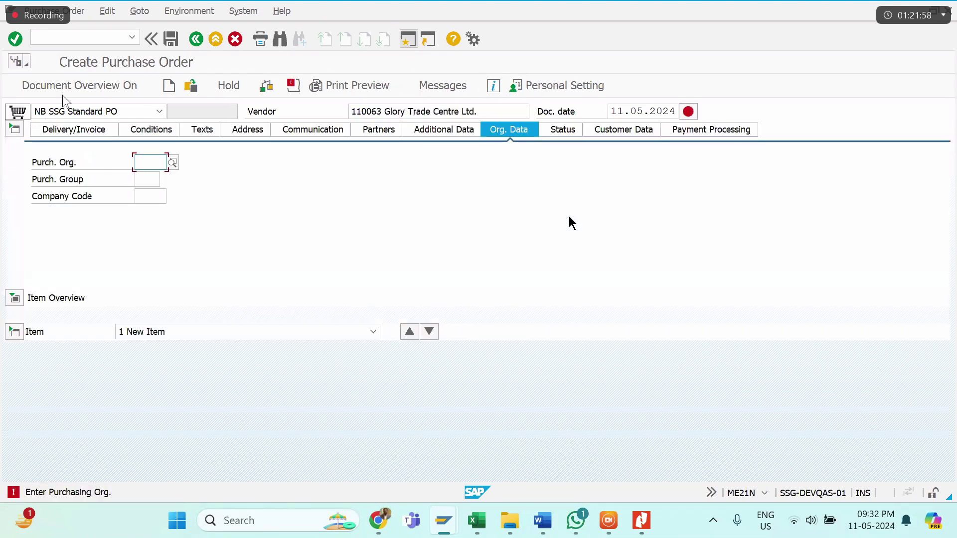
# Step: Show the document overview and set the purchase order's purchasing organization to SSGD, SSG Domestic
pyautogui.click(74, 87)
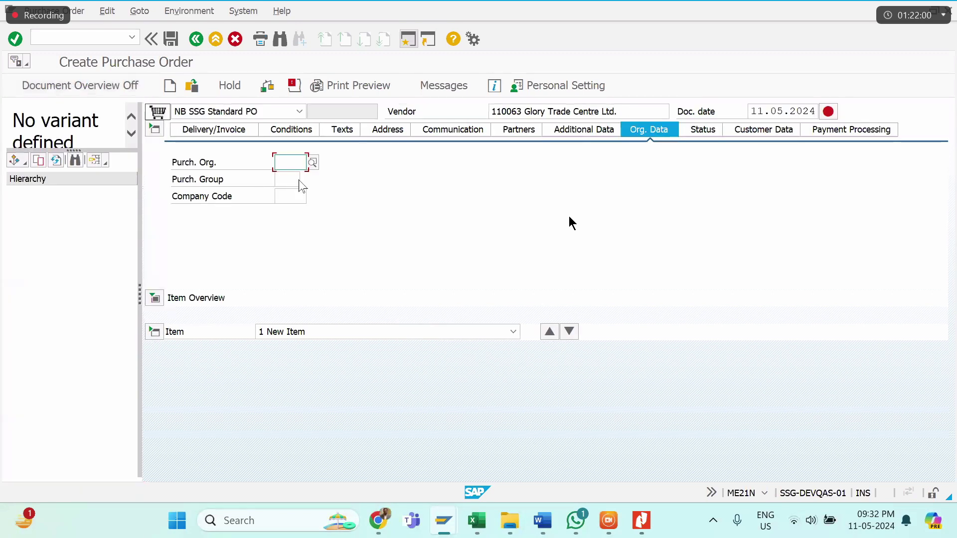
pyautogui.click(312, 162)
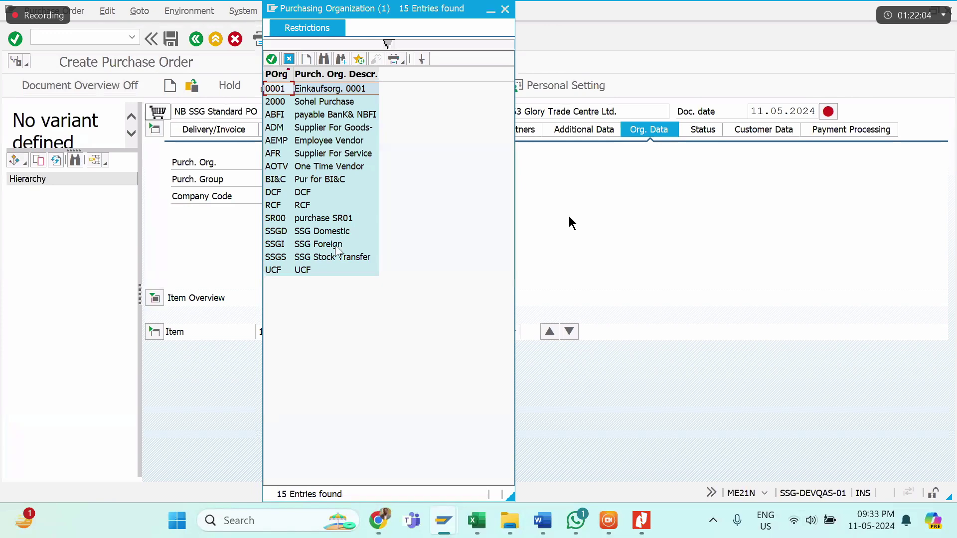
pyautogui.doubleClick(324, 231)
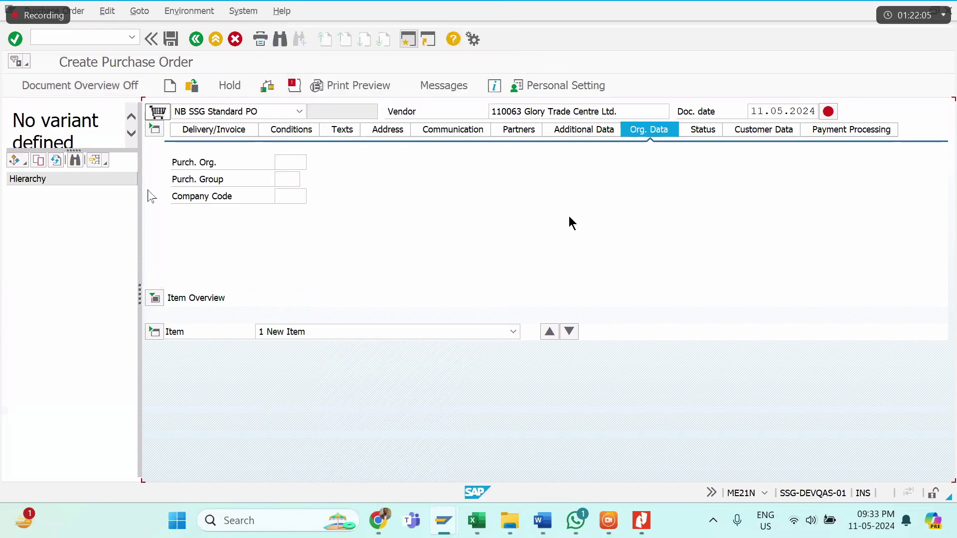
# Step: List purchase requisition 10000884 in the document overview and adopt it into the purchase order
pyautogui.click(24, 163)
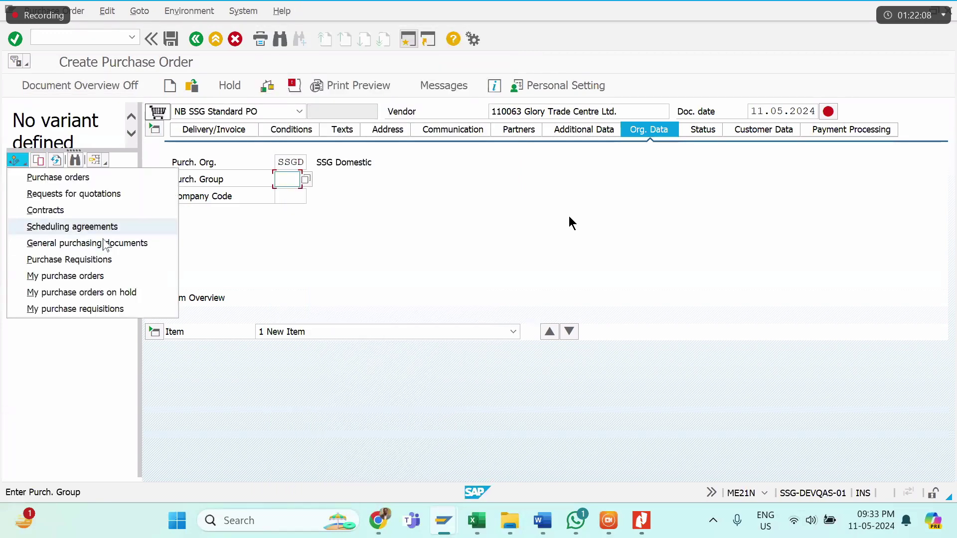
pyautogui.click(83, 260)
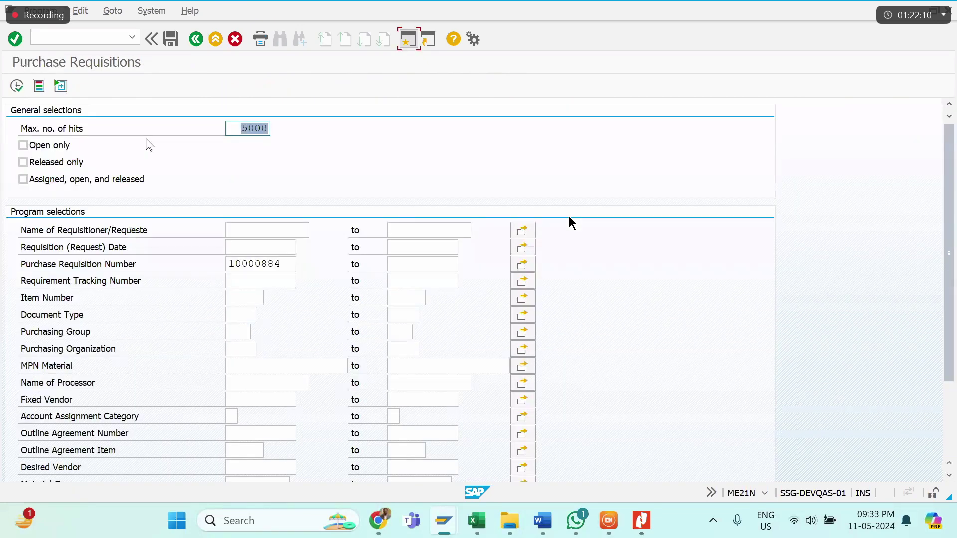
pyautogui.click(17, 85)
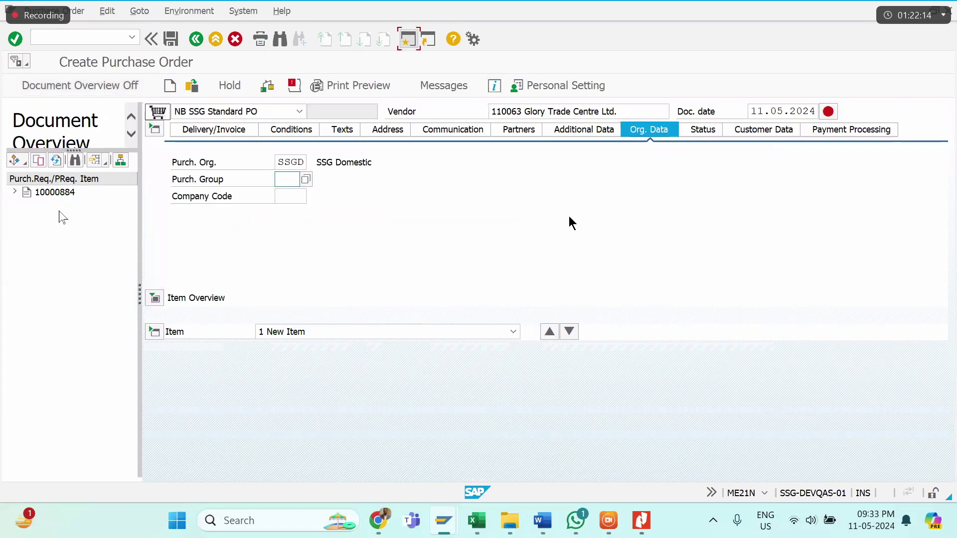
pyautogui.click(28, 194)
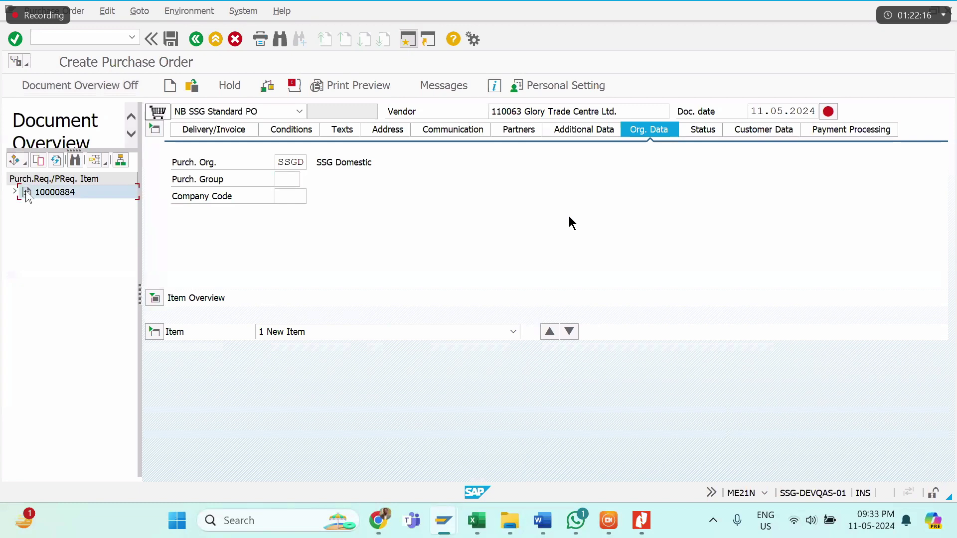
pyautogui.click(39, 160)
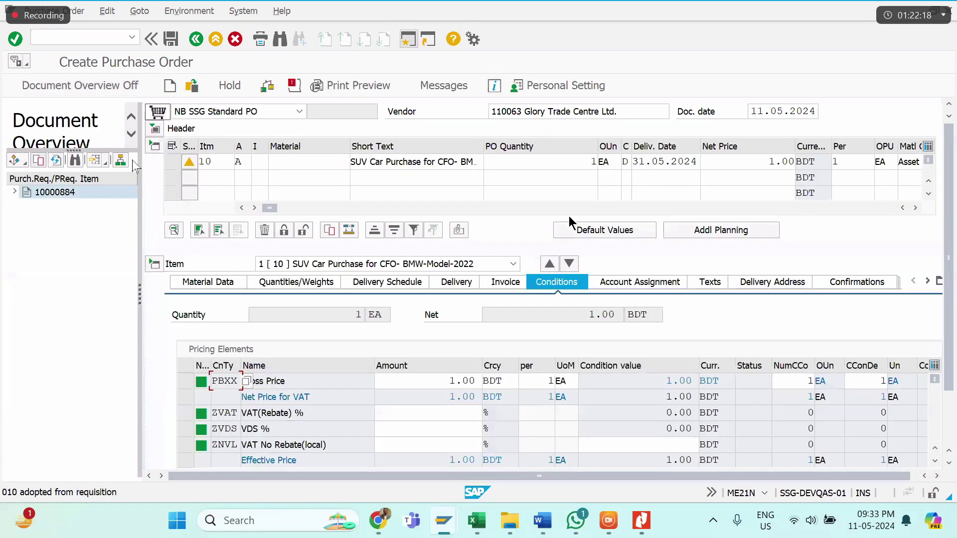
# Step: Check the purchase order header's organizational data and the adopted SUV car item's line in the item overview
pyautogui.click(155, 131)
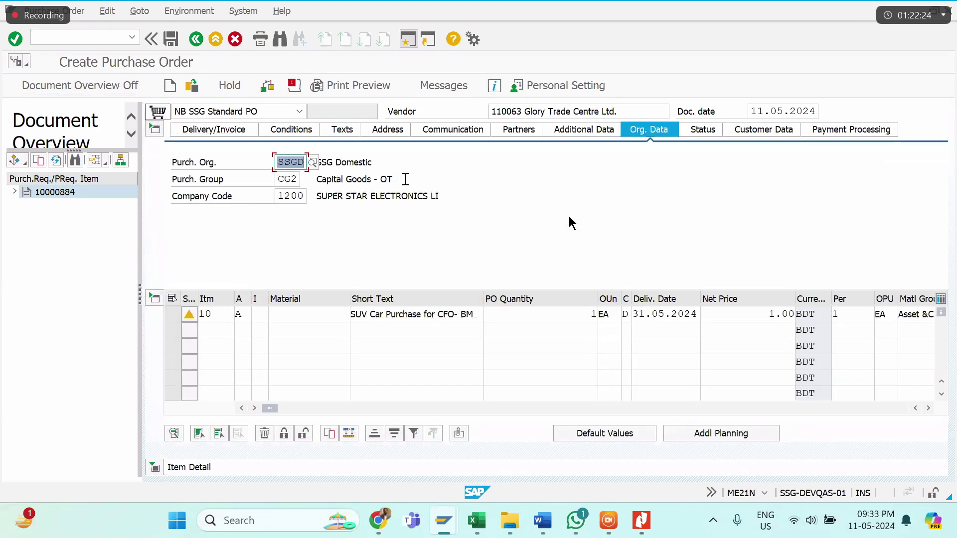
pyautogui.click(352, 168)
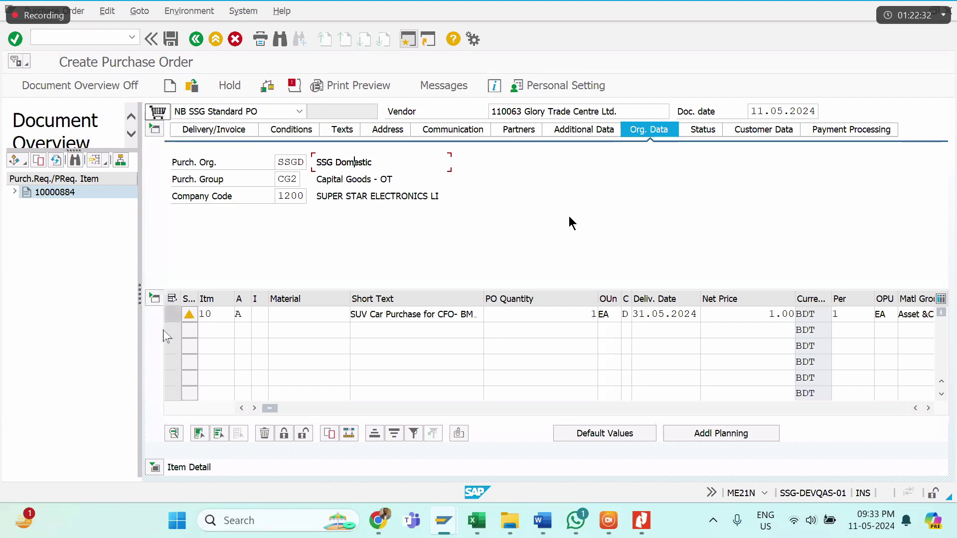
pyautogui.click(154, 300)
pyautogui.click(153, 298)
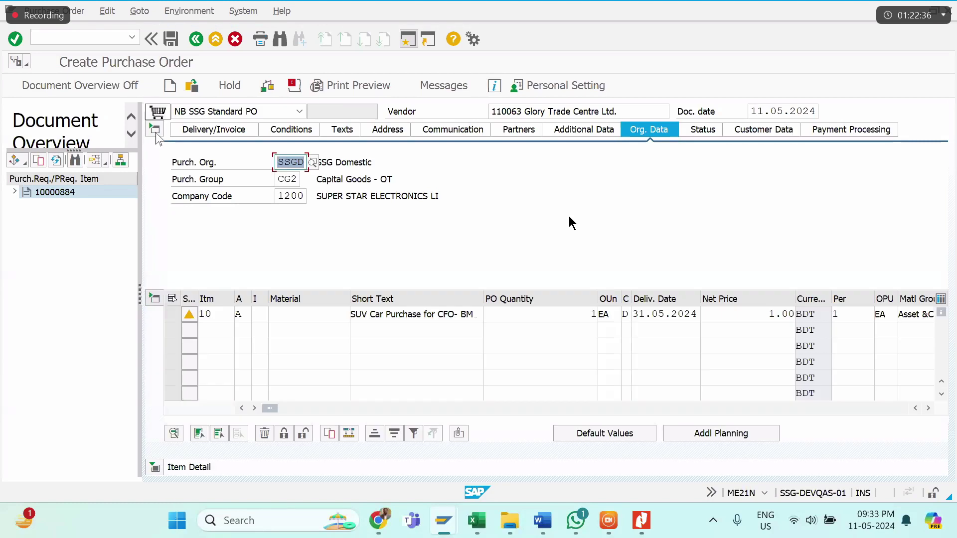
pyautogui.click(155, 129)
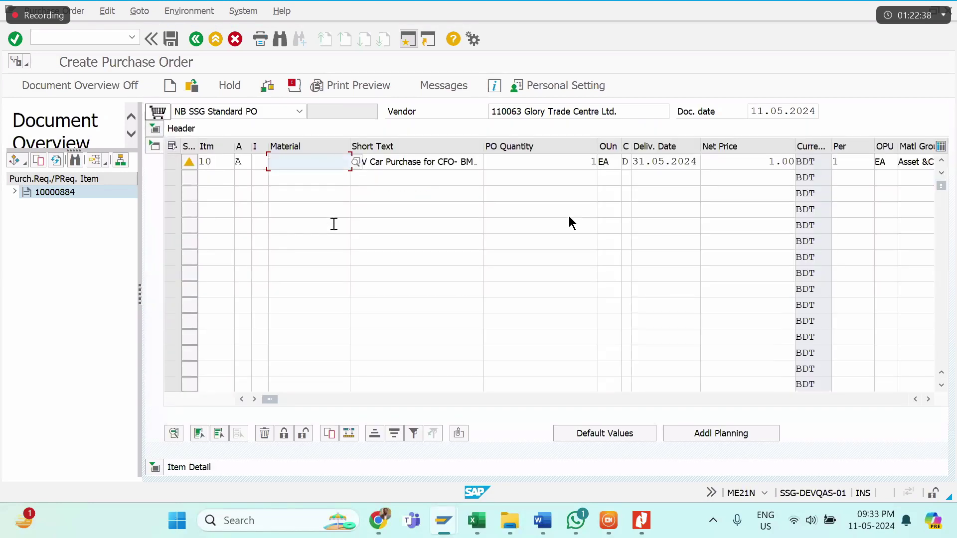
pyautogui.click(499, 156)
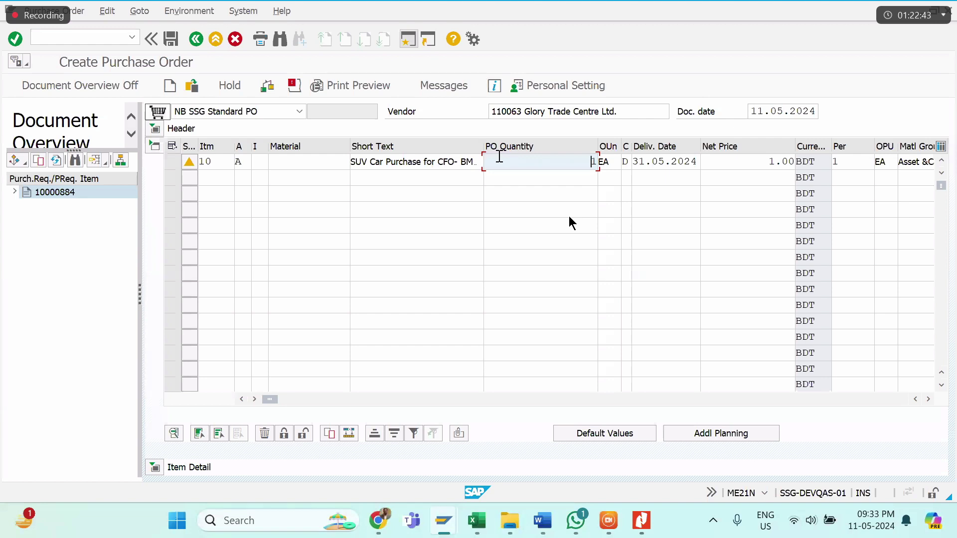
# Step: Show the SUV car item's pricing conditions in the item detail and clear the PBXX gross price amount
pyautogui.click(154, 147)
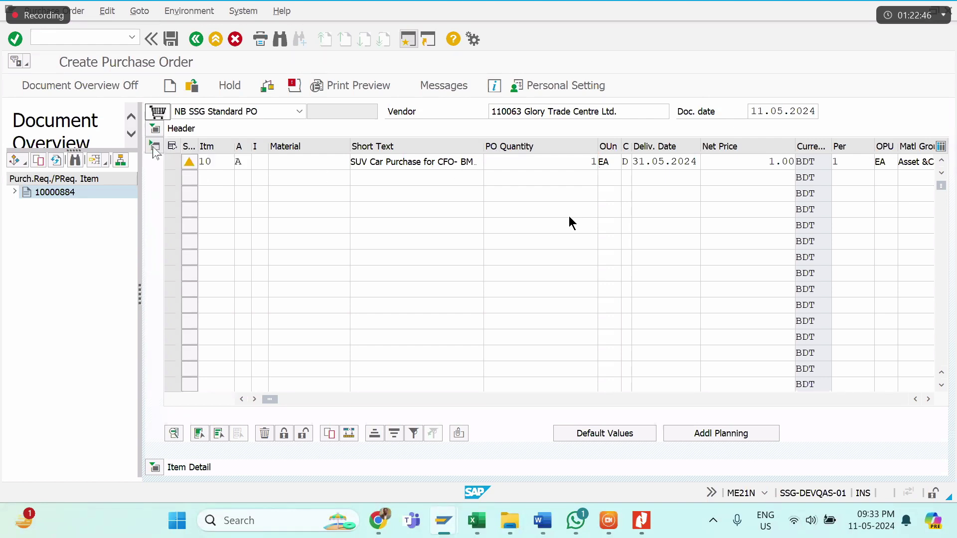
pyautogui.click(155, 179)
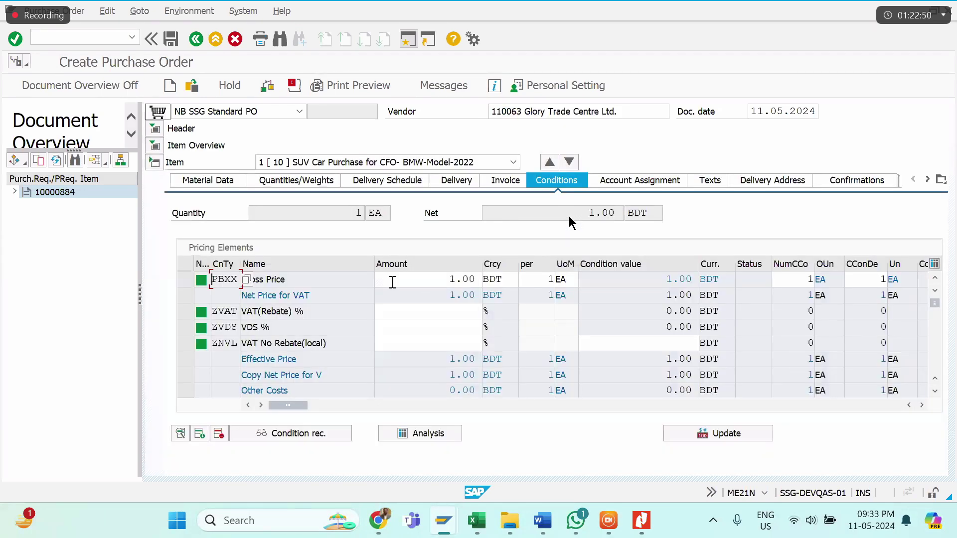
pyautogui.click(393, 282)
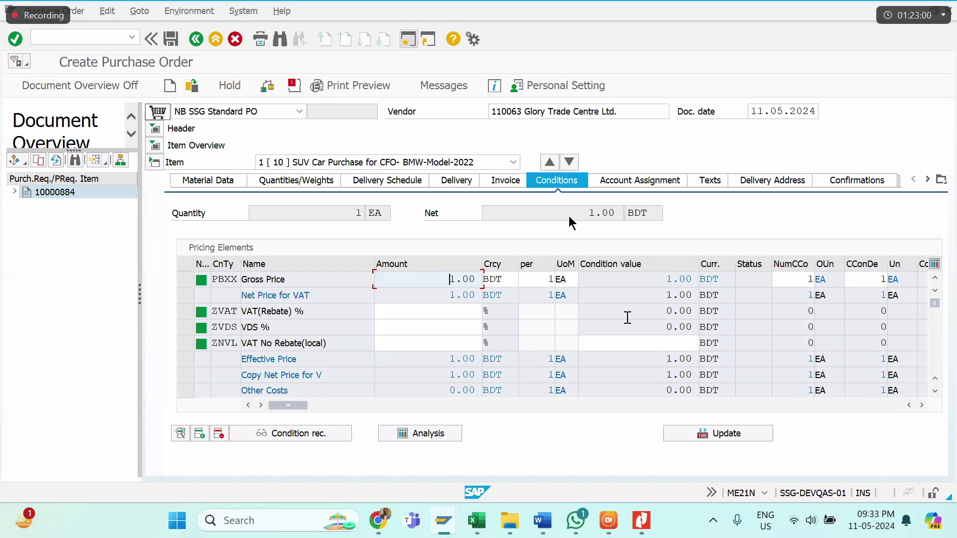
pyautogui.press('Delete')
pyautogui.press('Delete')
pyautogui.press('Delete')
pyautogui.press('Delete')
pyautogui.write('1')
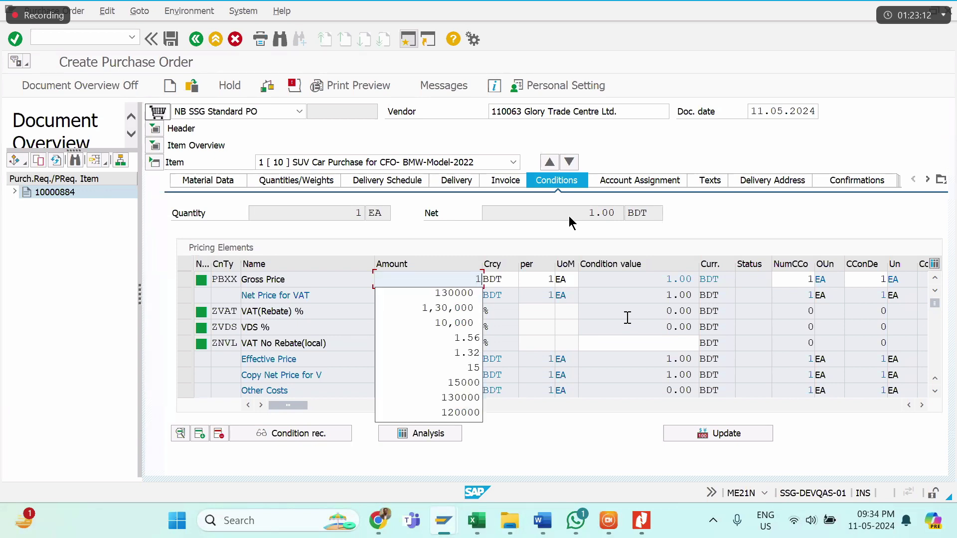
pyautogui.write('8000')
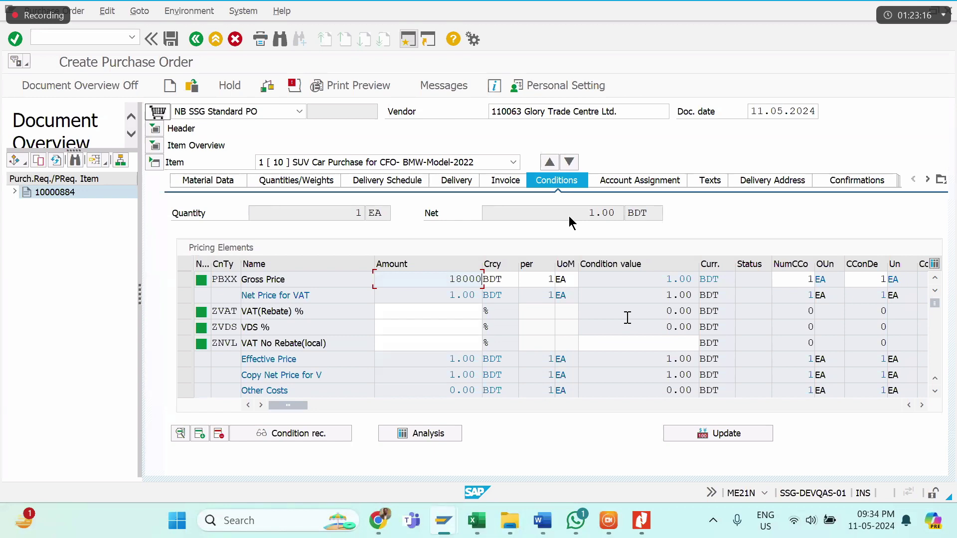
pyautogui.write('00')
pyautogui.press('BackSpace')
pyautogui.press('BackSpace')
pyautogui.press('BackSpace')
pyautogui.press('BackSpace')
pyautogui.press('BackSpace')
pyautogui.press('BackSpace')
pyautogui.press('BackSpace')
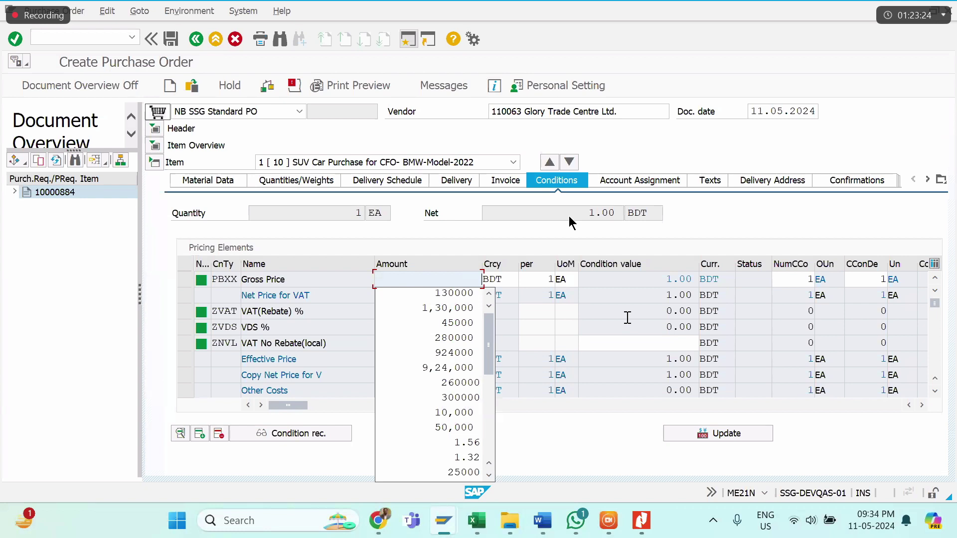
# Step: Set the item's PBXX gross price to 26000000 BDT, leave the VAT and VDS rates blank, and apply the pricing
pyautogui.write('2')
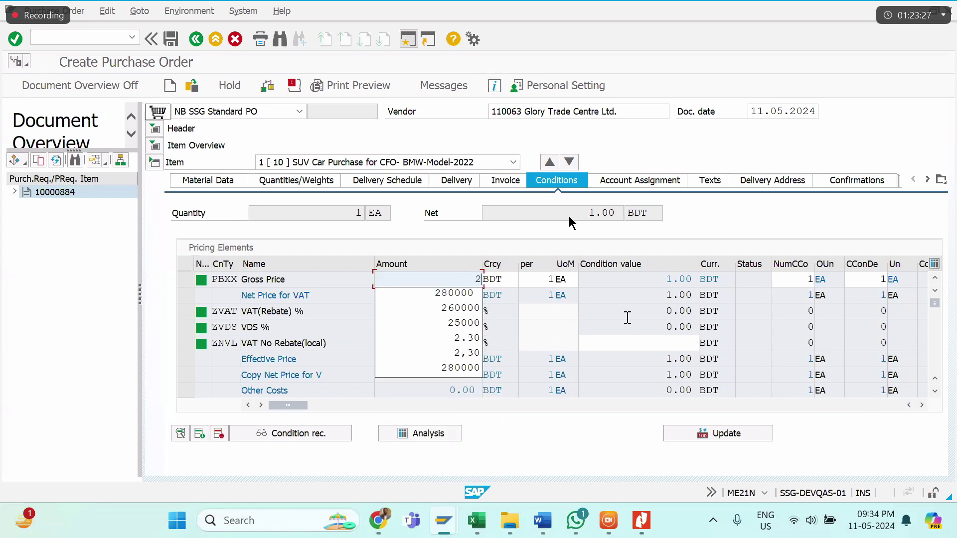
pyautogui.write('6')
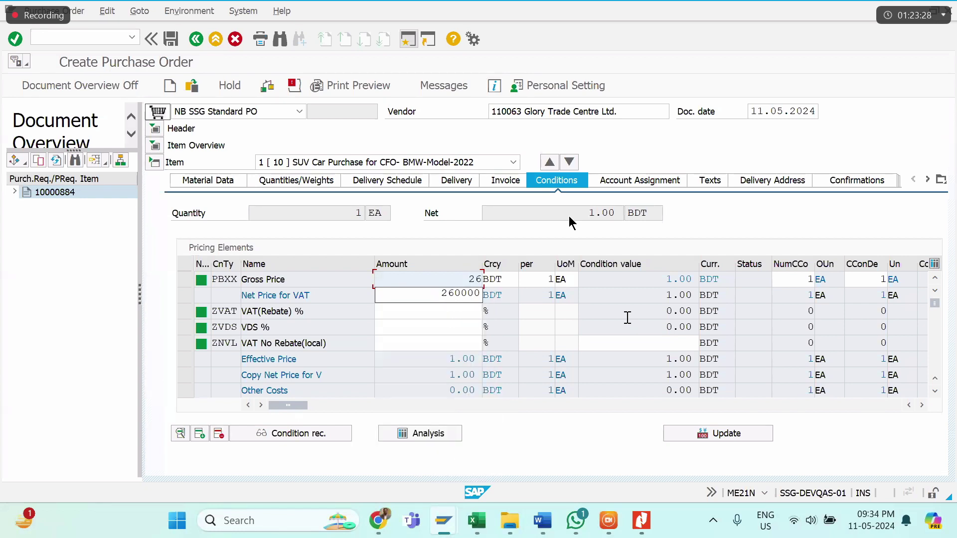
pyautogui.write('000000')
pyautogui.press('Tab')
pyautogui.press('Tab')
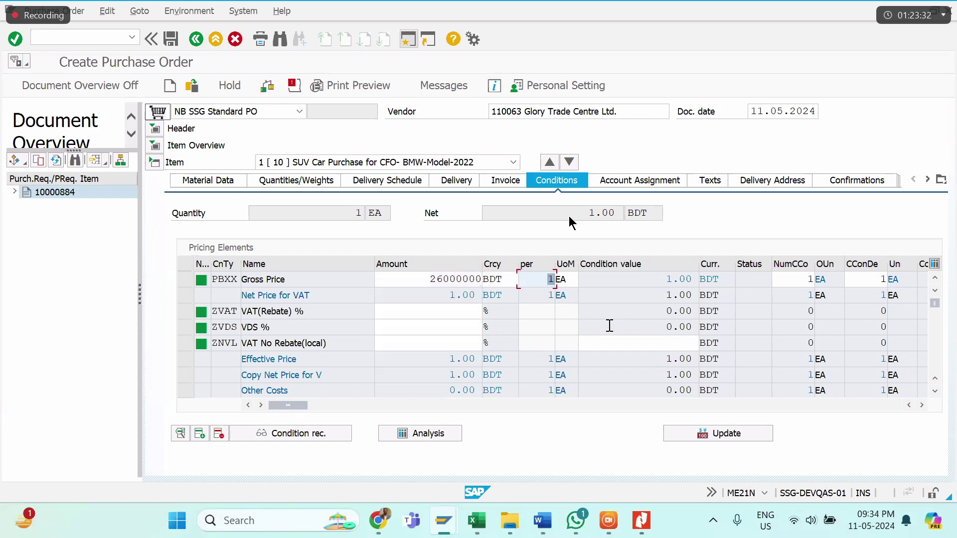
pyautogui.click(450, 309)
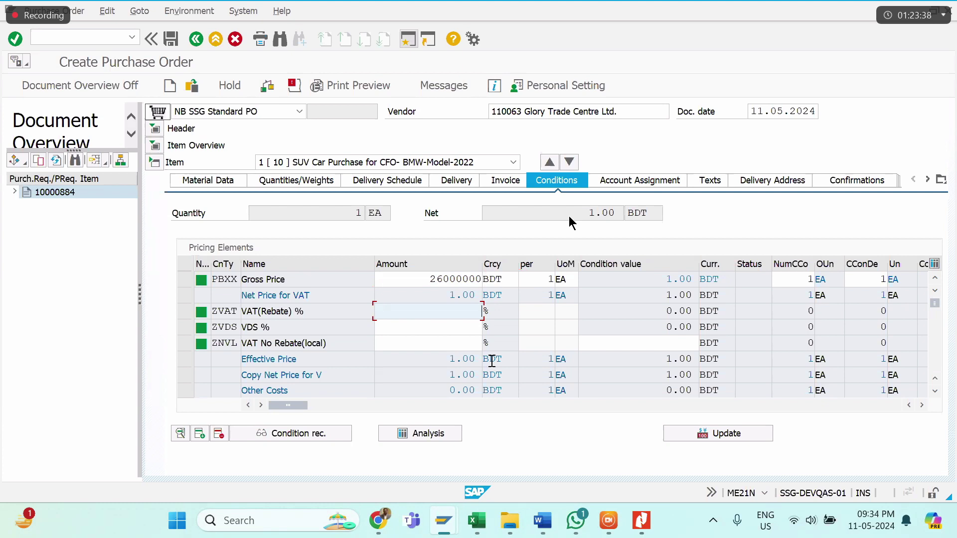
pyautogui.press('Down')
pyautogui.press('Down')
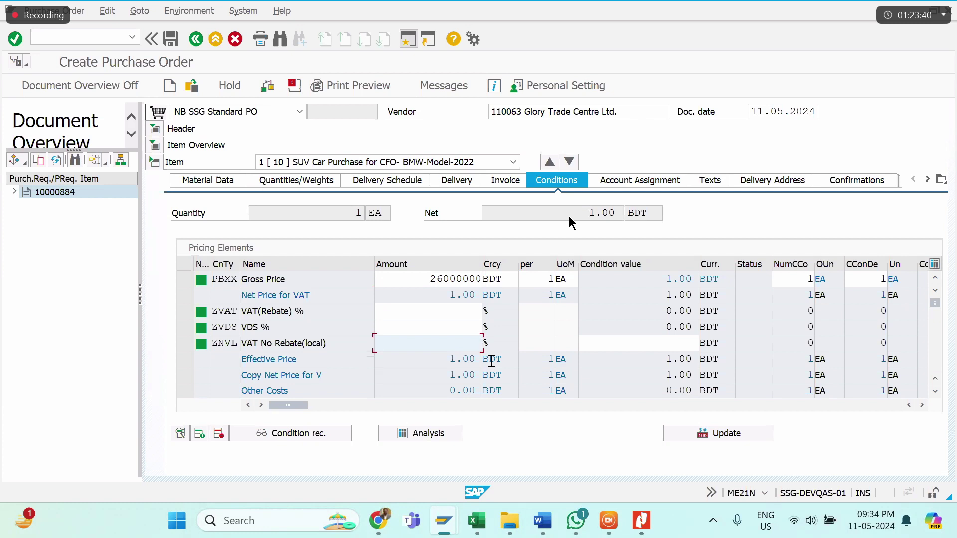
pyautogui.press('Up')
pyautogui.press('Up')
pyautogui.press('Down')
pyautogui.press('Down')
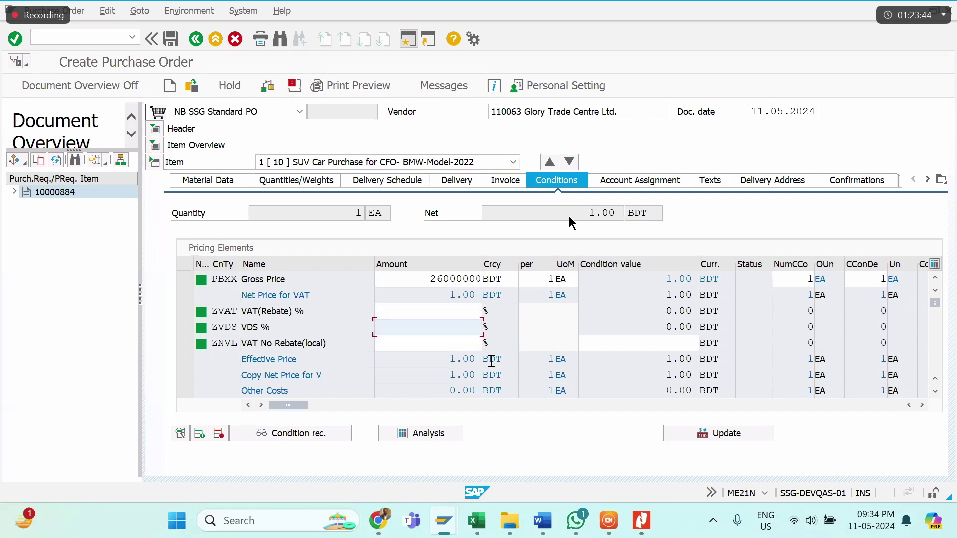
pyautogui.press('Up')
pyautogui.press('Down')
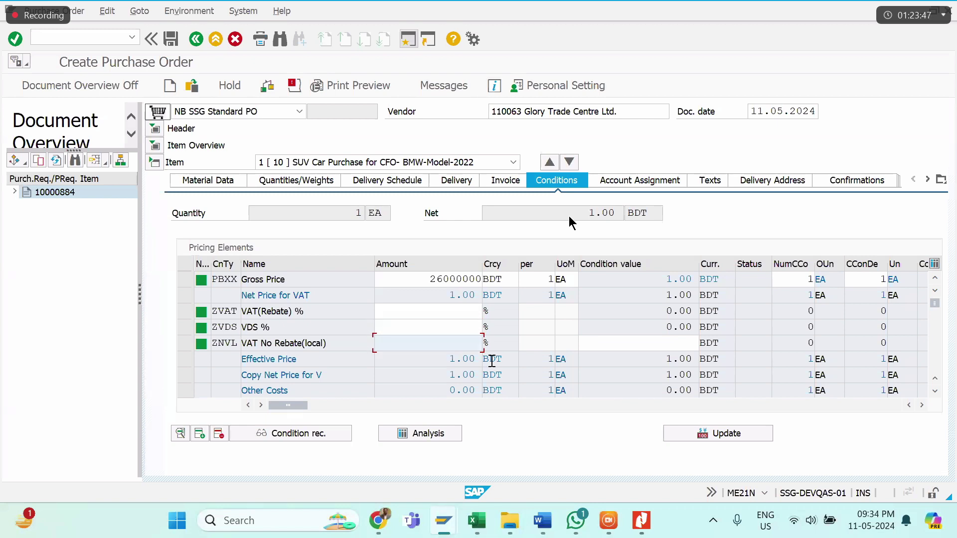
pyautogui.press('Return')
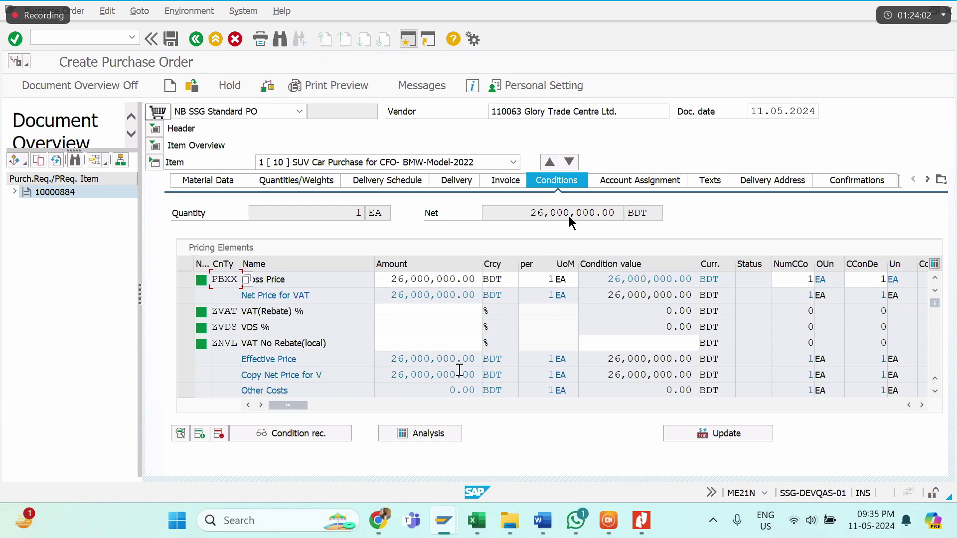
# Step: Examine the item's pricing elements and the condition types available for an additional pricing row, without choosing one
pyautogui.scroll(-5, 459, 370)
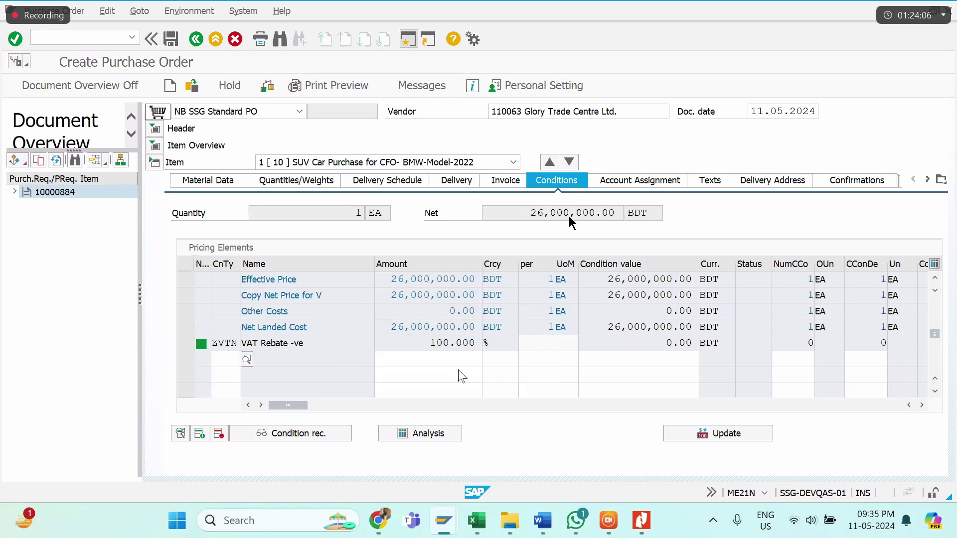
pyautogui.scroll(2, 459, 370)
pyautogui.scroll(2, 460, 374)
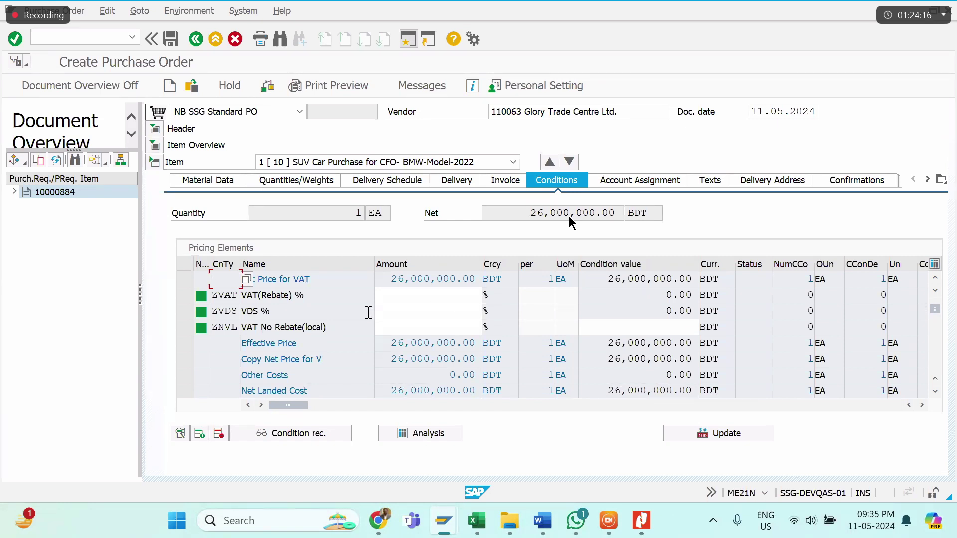
pyautogui.scroll(-7, 410, 311)
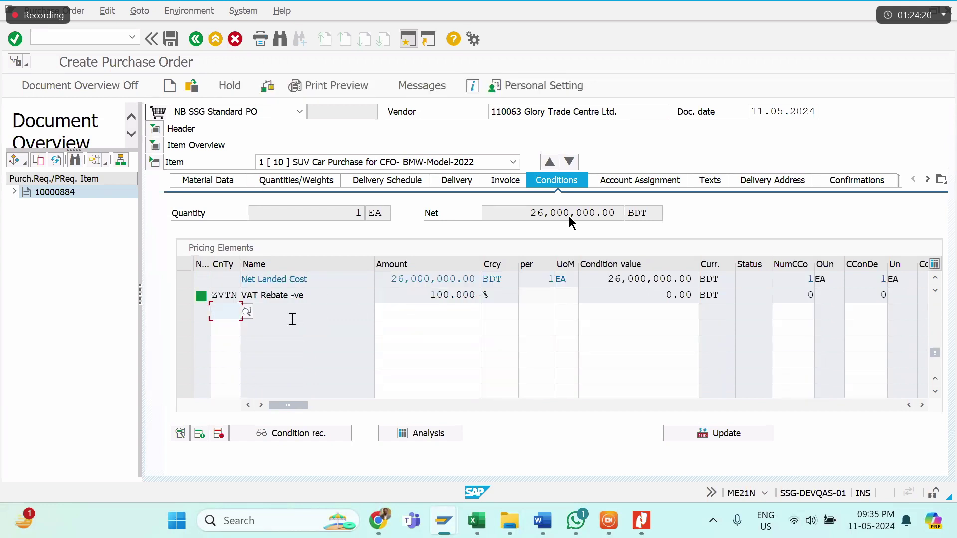
pyautogui.click(246, 312)
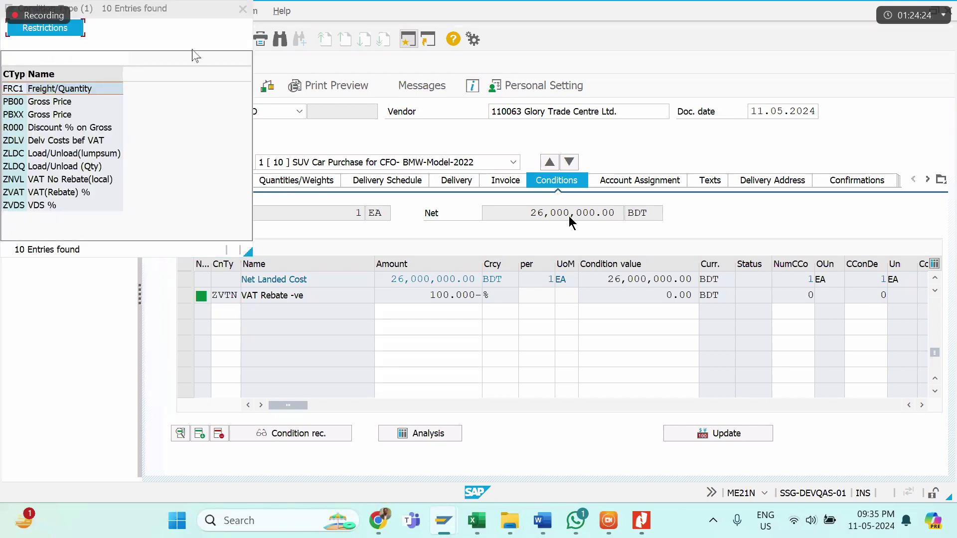
pyautogui.moveTo(172, 13); pyautogui.dragTo(341, 80)
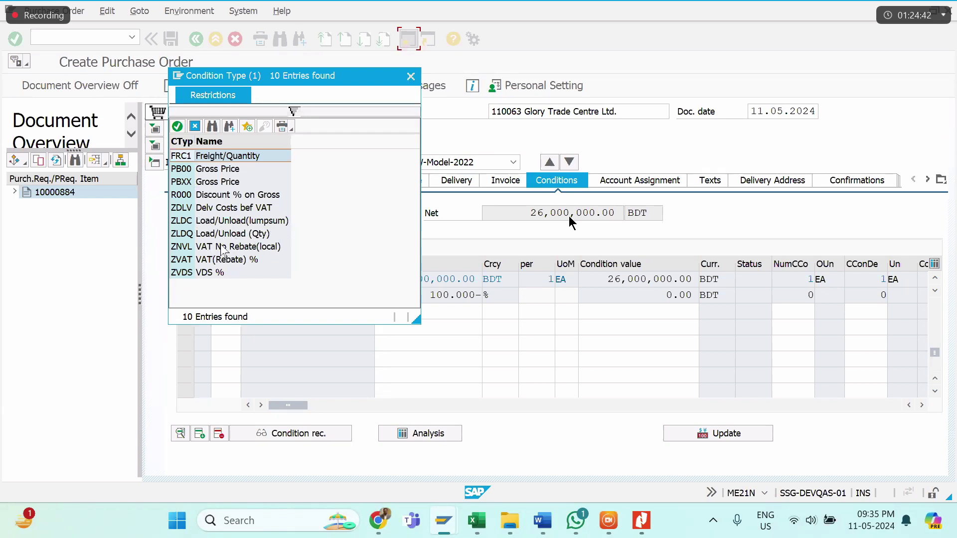
pyautogui.click(321, 128)
pyautogui.click(411, 77)
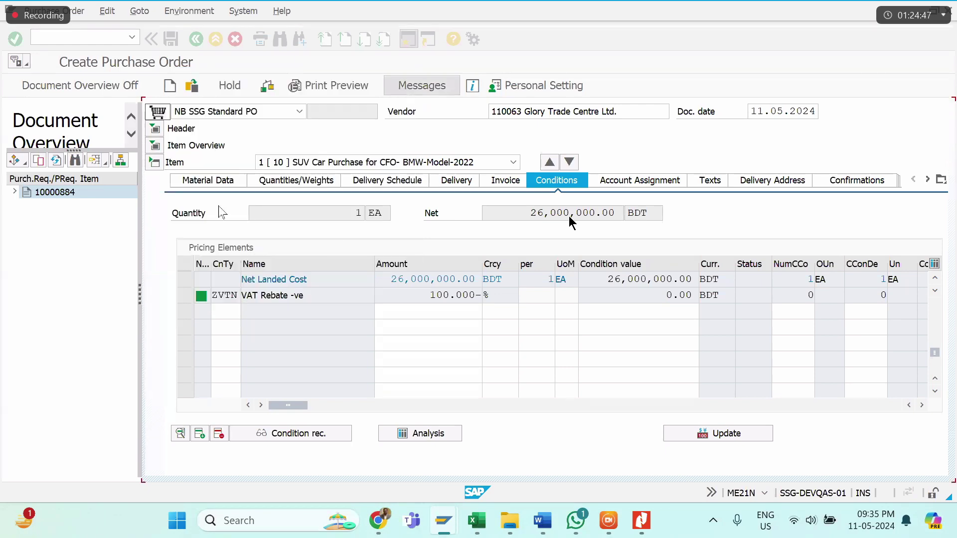
# Step: Show the purchase order header's pricing conditions and list the condition types available for a new pricing row
pyautogui.click(155, 129)
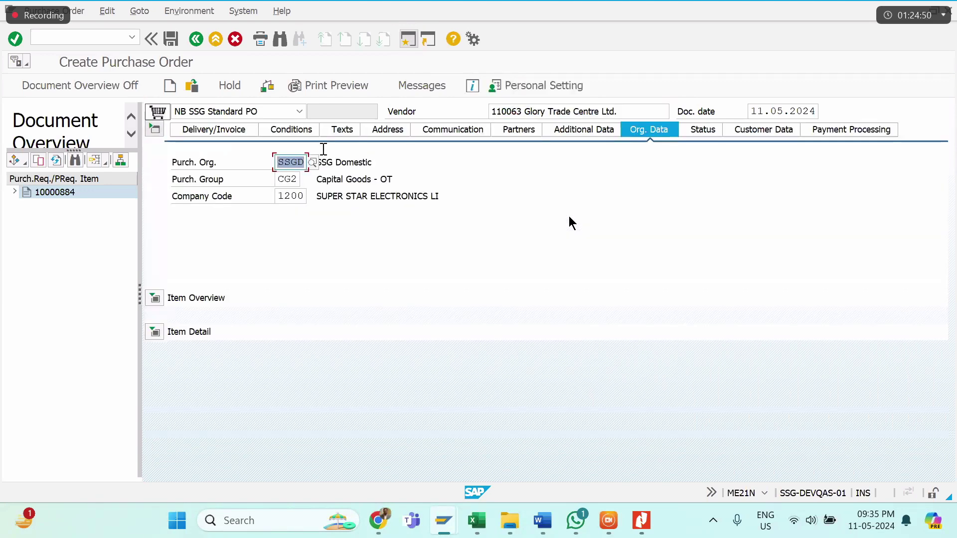
pyautogui.click(296, 131)
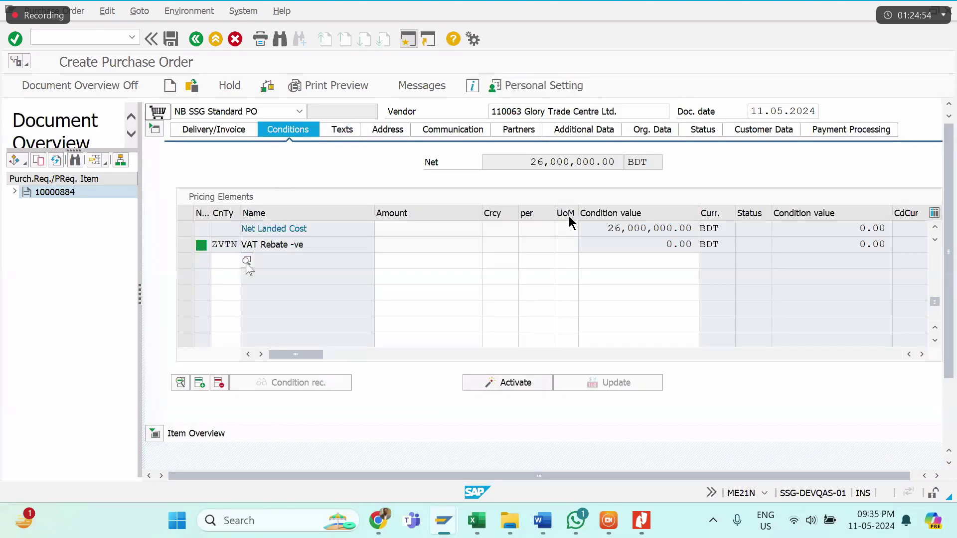
pyautogui.click(247, 264)
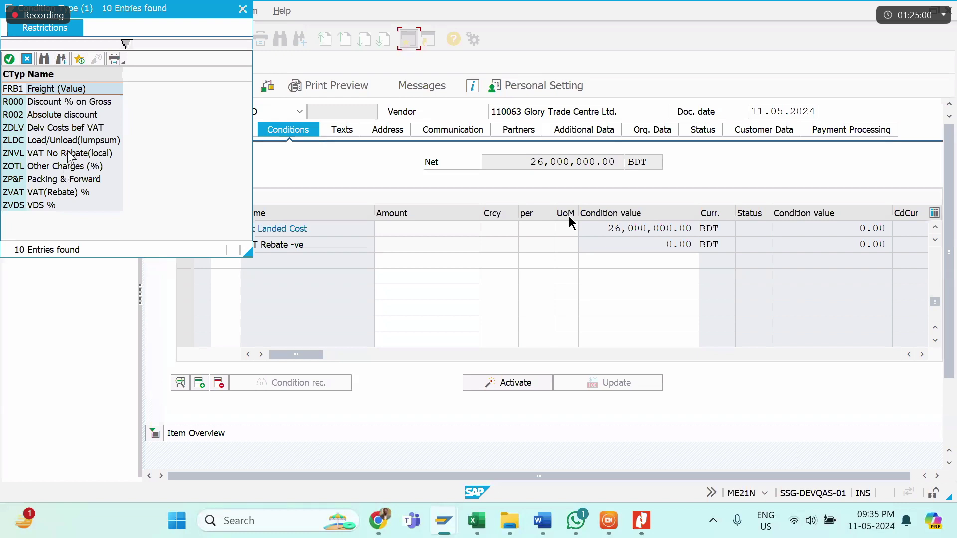
# Step: Try to add condition ZOTL Other Charges (%) to the header pricing with amount 250000 and currency bdt
pyautogui.click(62, 170)
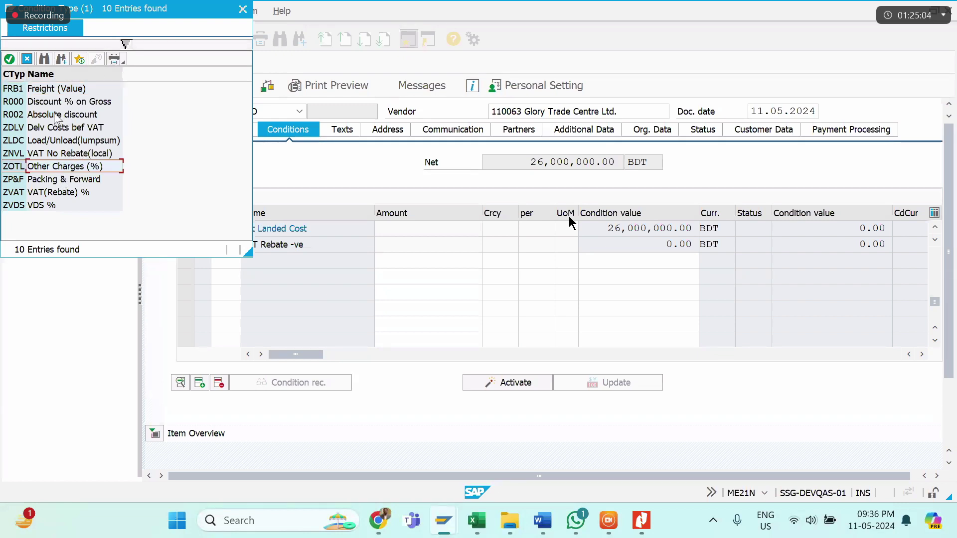
pyautogui.doubleClick(61, 167)
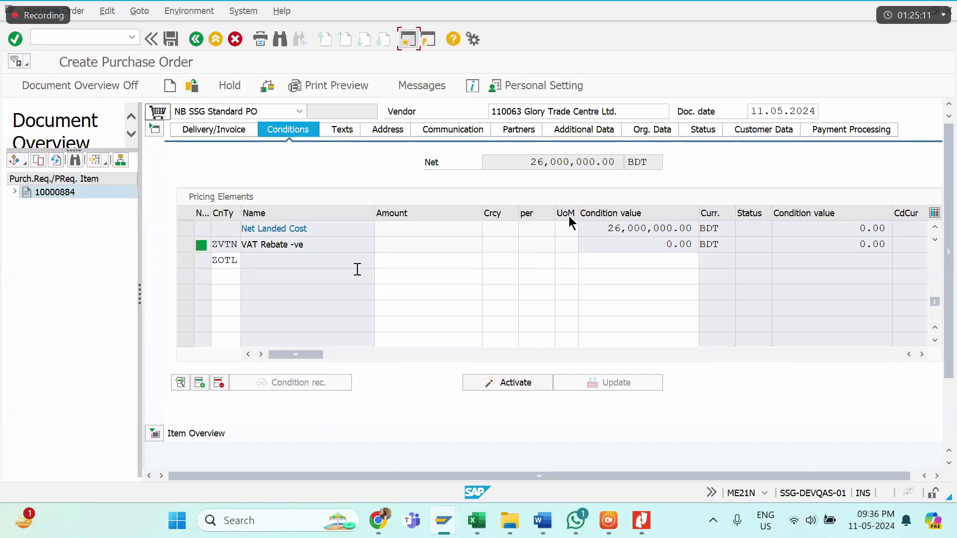
pyautogui.click(420, 261)
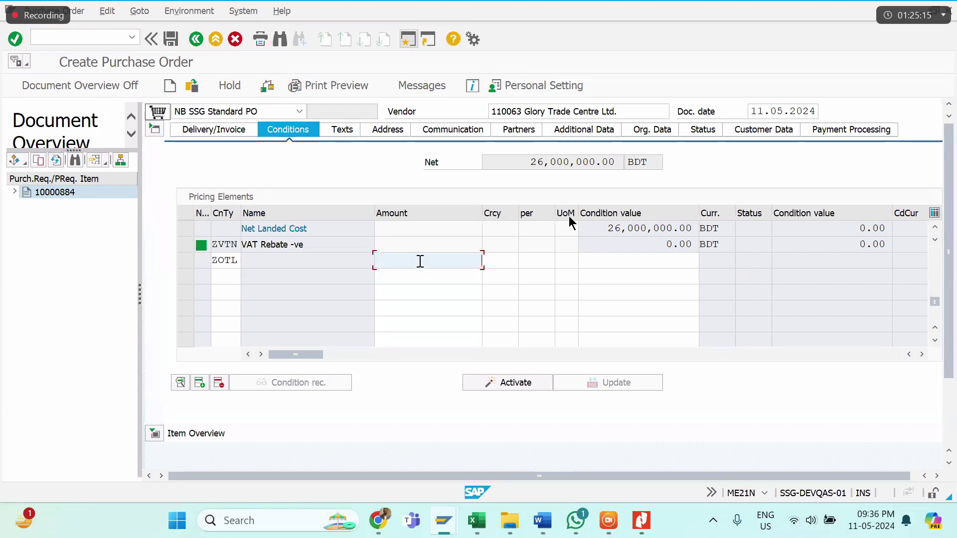
pyautogui.write('2')
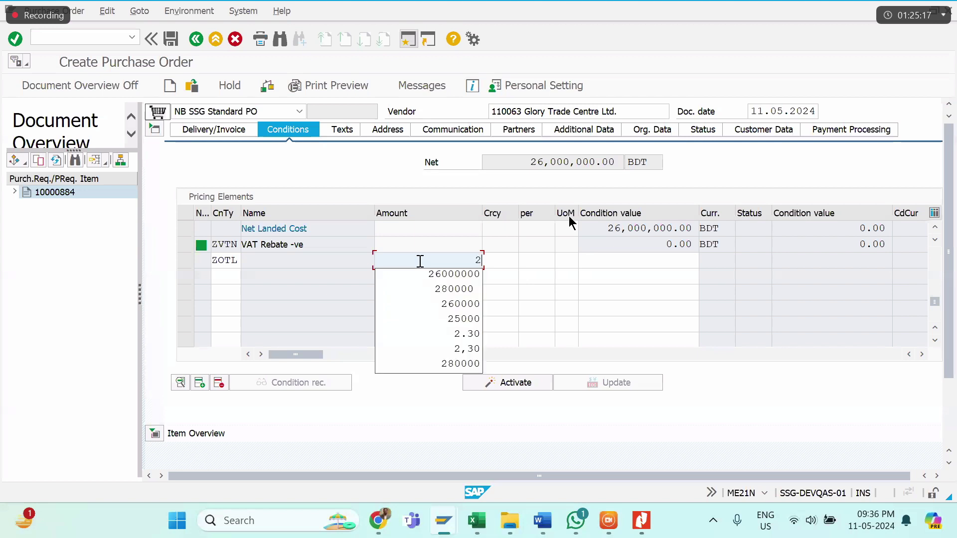
pyautogui.write('50000')
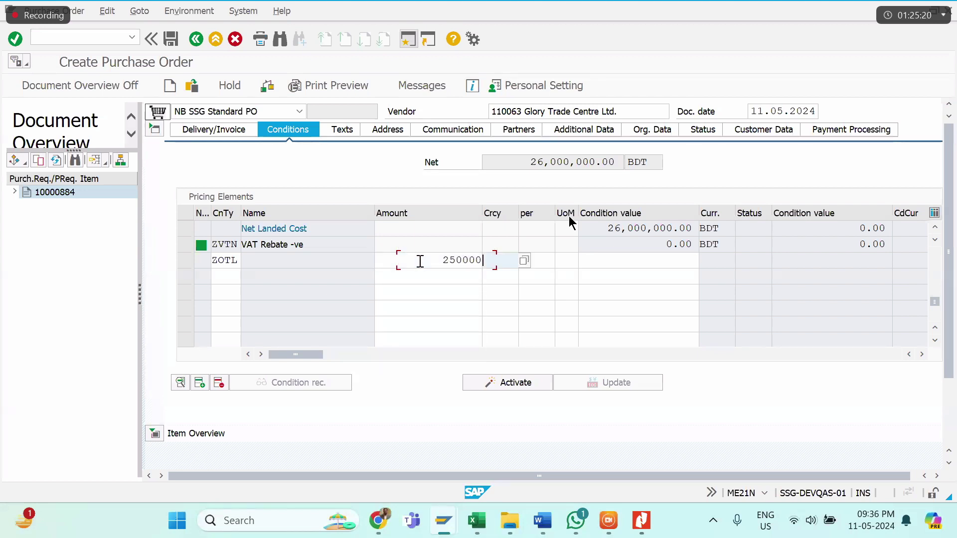
pyautogui.press('Tab')
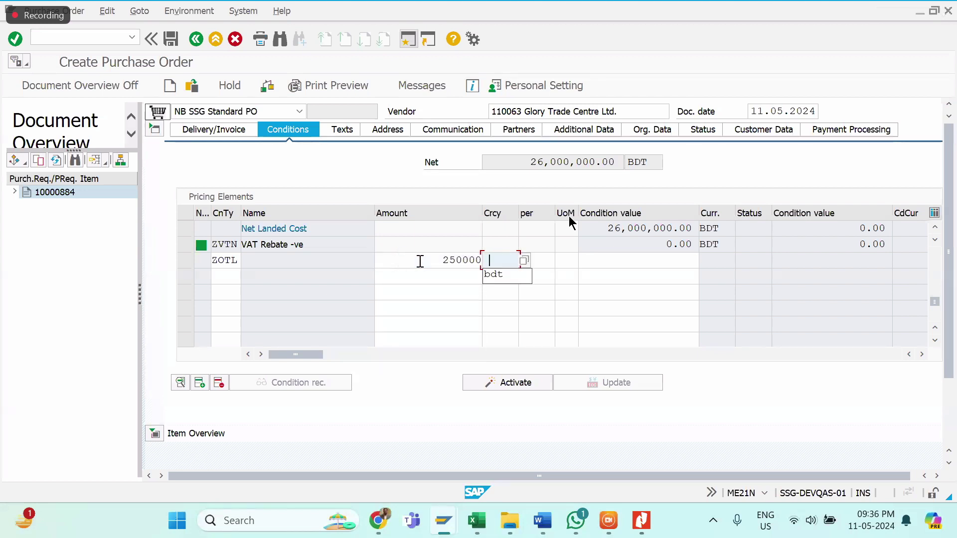
pyautogui.write('bdt')
pyautogui.press('Return')
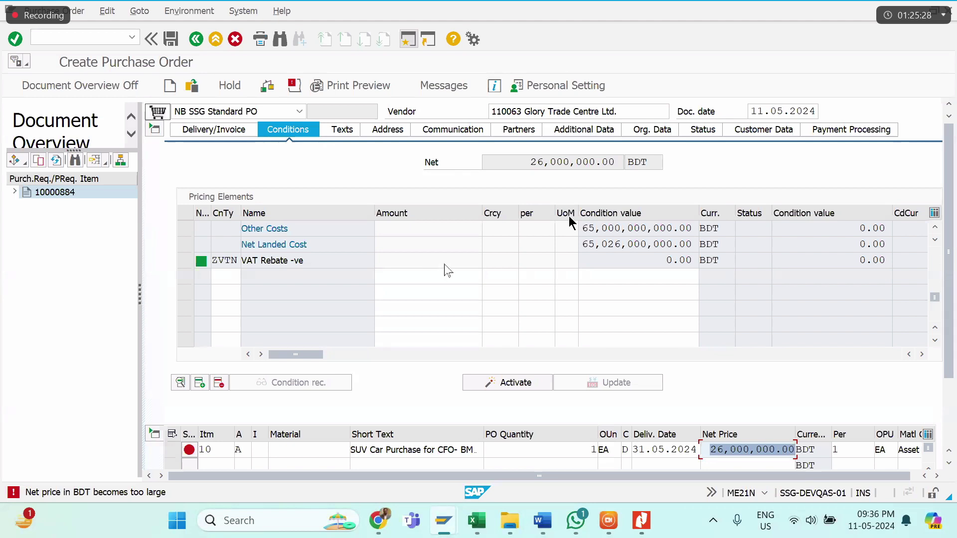
# Step: Set the header's ZOTL Other Charges rate to 10 percent and apply it
pyautogui.scroll(3, 445, 265)
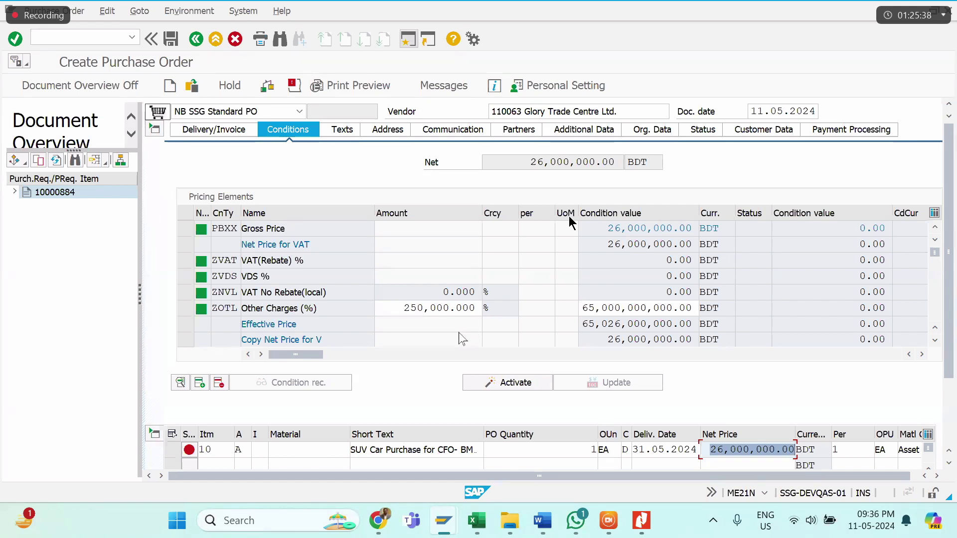
pyautogui.click(400, 310)
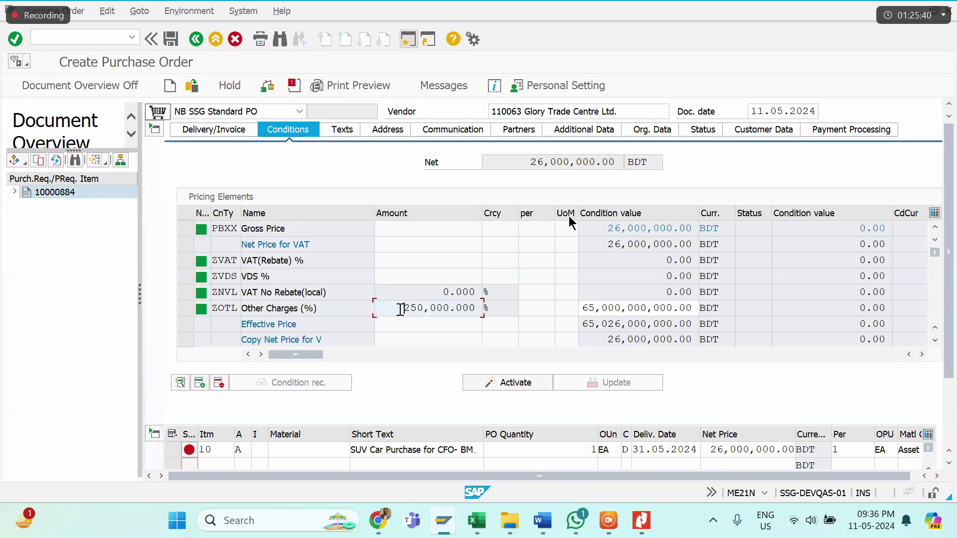
pyautogui.press('Delete')
pyautogui.press('Delete')
pyautogui.press('Delete')
pyautogui.press('Delete')
pyautogui.press('Delete')
pyautogui.press('Delete')
pyautogui.press('Delete')
pyautogui.press('Delete')
pyautogui.press('Delete')
pyautogui.press('Delete')
pyautogui.write('1')
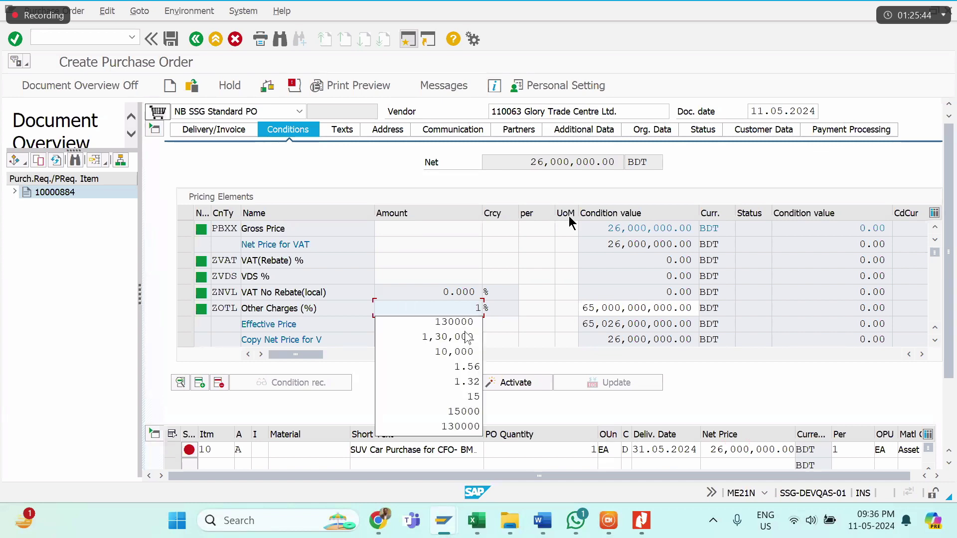
pyautogui.write('0')
pyautogui.press('Return')
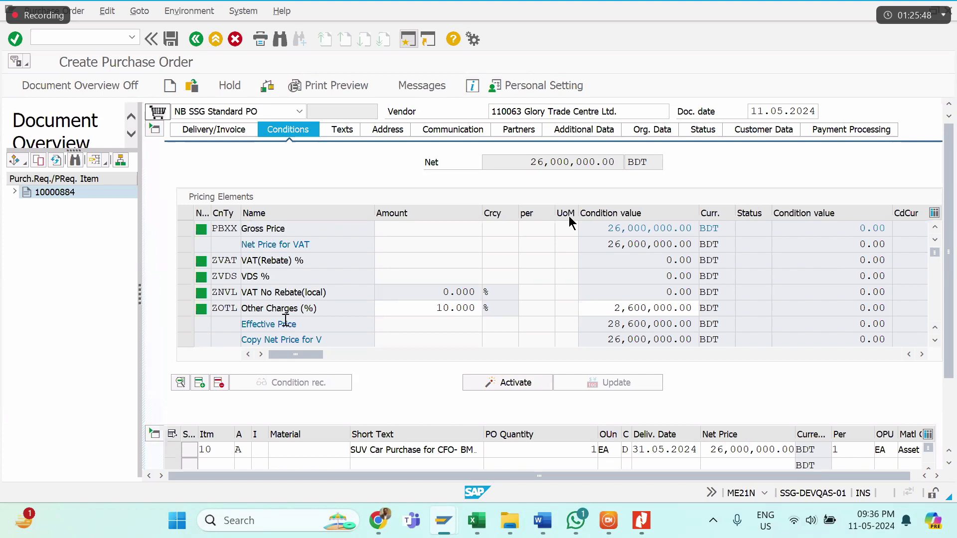
# Step: Pick condition type ZLDC Load/Unload (lumpsum) for the empty pricing row below VAT Rebate in the header conditions
pyautogui.scroll(-2, 285, 319)
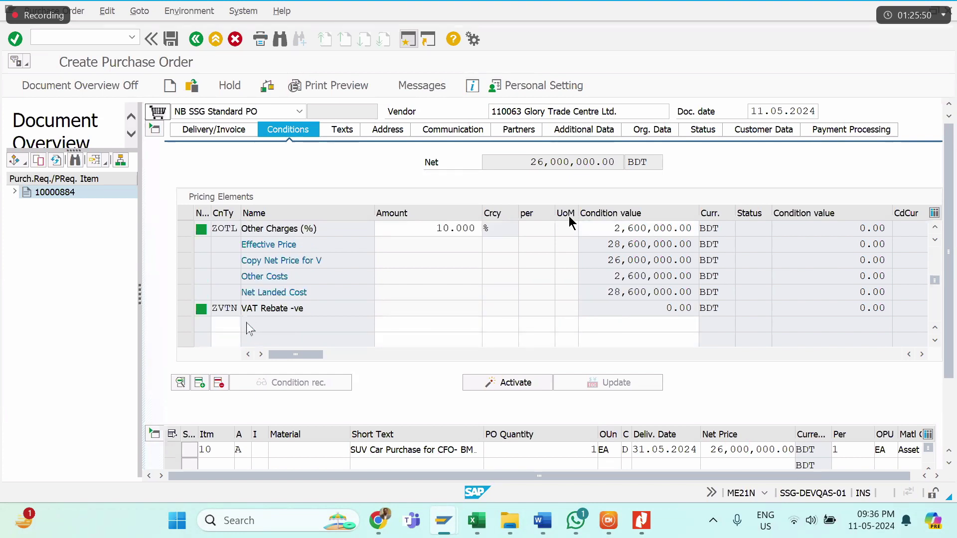
pyautogui.click(247, 324)
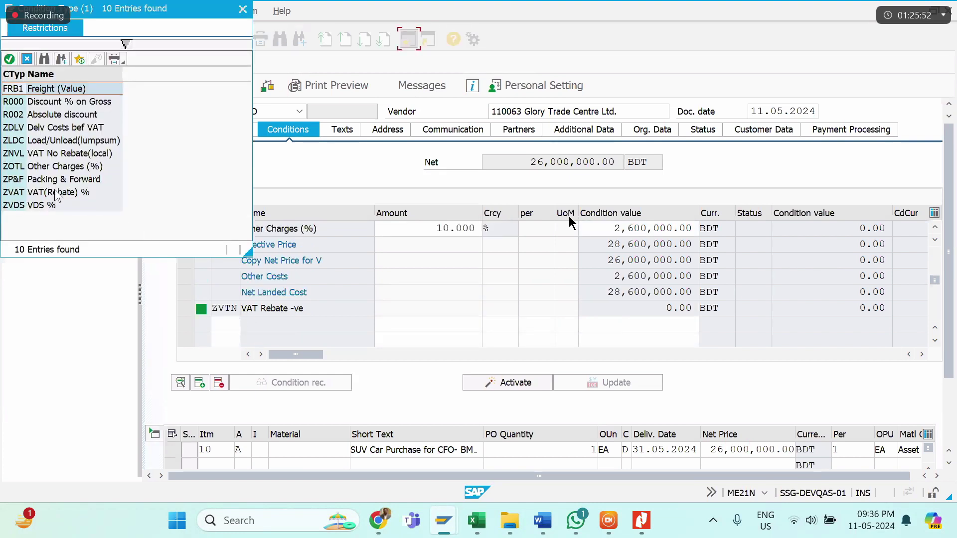
pyautogui.click(66, 168)
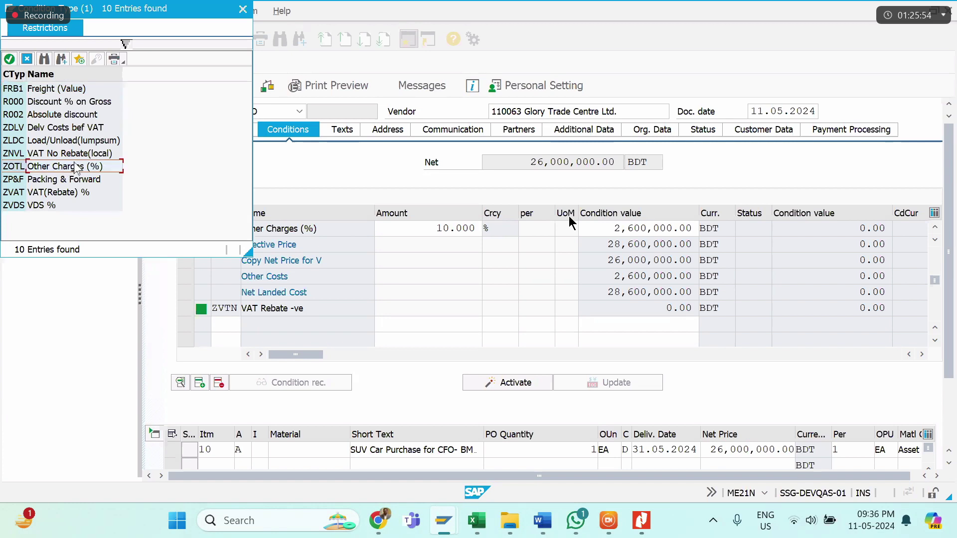
pyautogui.click(74, 154)
pyautogui.click(74, 129)
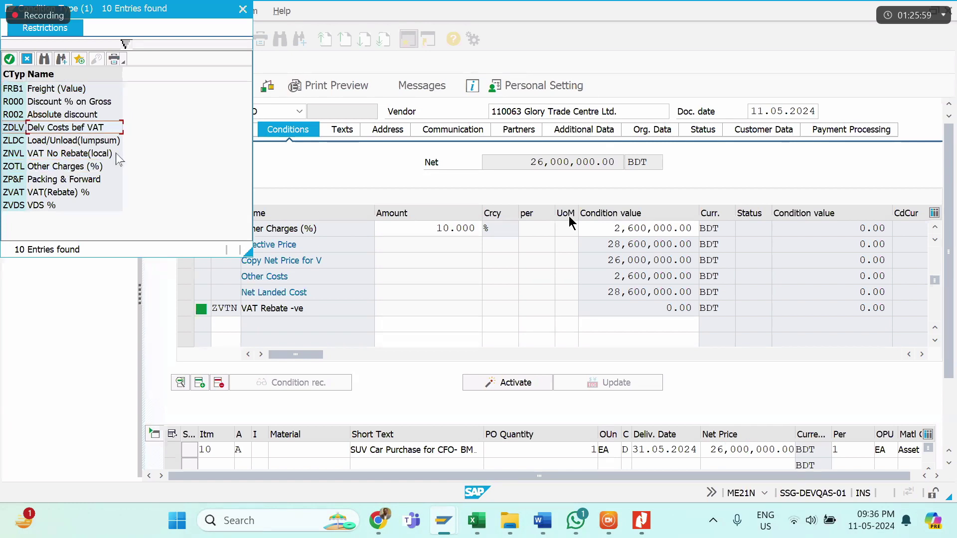
pyautogui.click(93, 144)
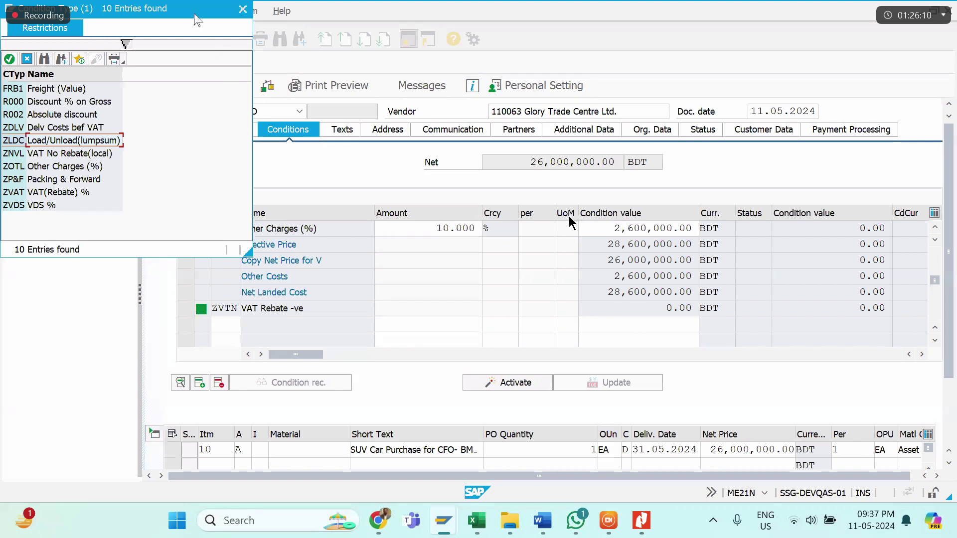
pyautogui.moveTo(193, 8); pyautogui.dragTo(312, 90)
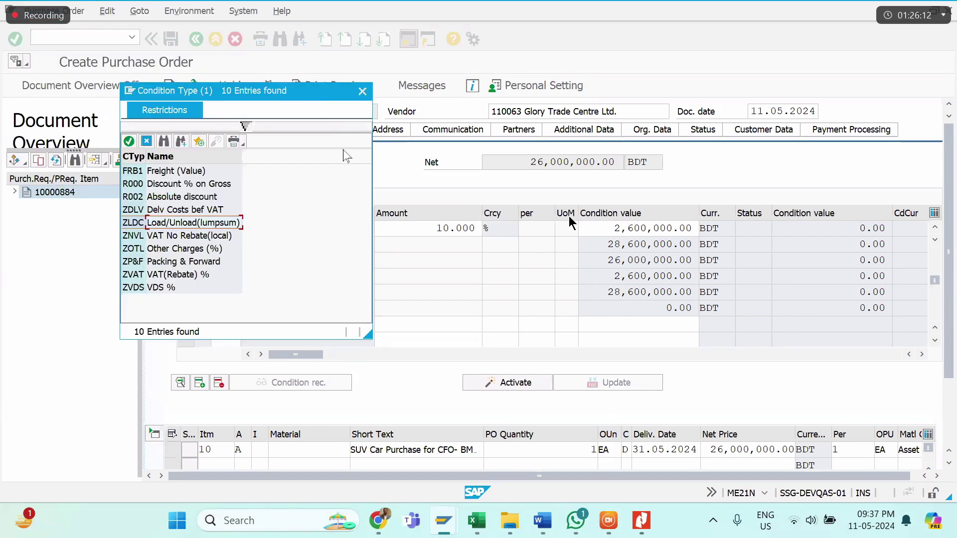
pyautogui.doubleClick(194, 227)
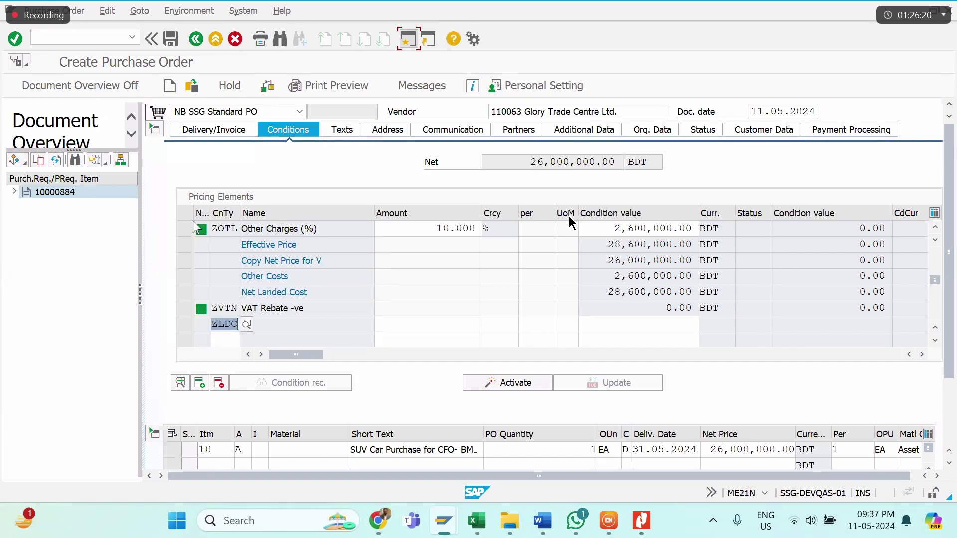
# Step: Set the ZLDC Load/Unload amount to 250,000.00 BDT and apply the header pricing
pyautogui.press('Tab')
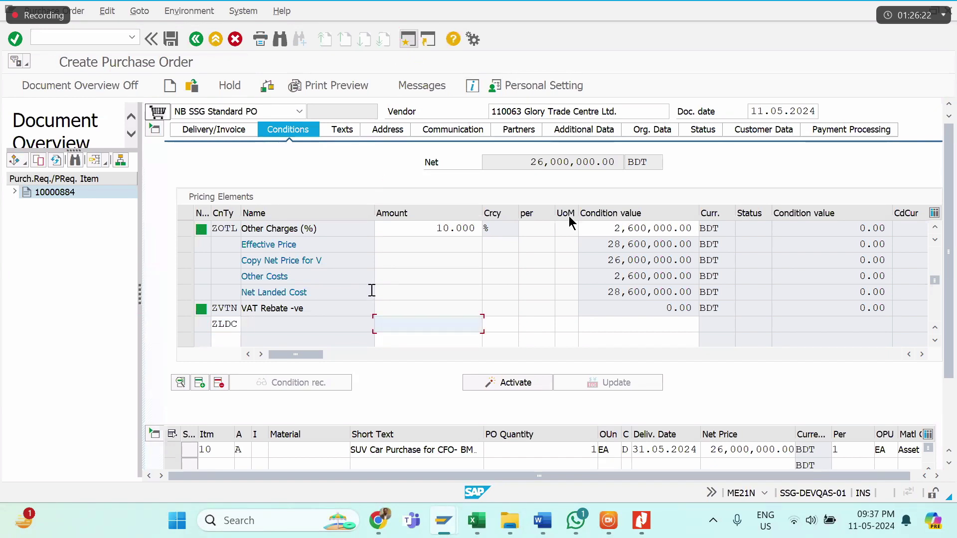
pyautogui.press('BackSpace')
pyautogui.press('Down')
pyautogui.press('Down')
pyautogui.press('Return')
pyautogui.press('Tab')
pyautogui.press('BackSpace')
pyautogui.press('Down')
pyautogui.press('Return')
pyautogui.press('Return')
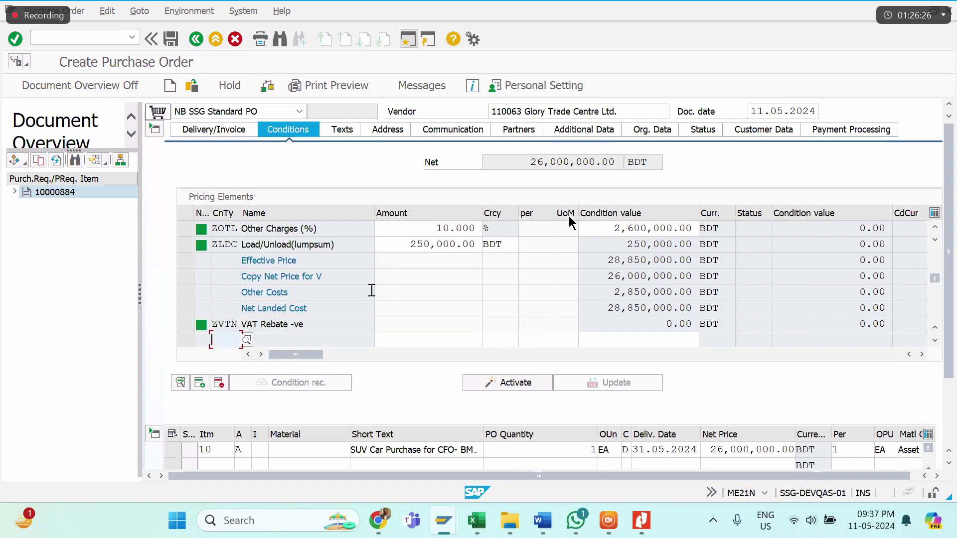
# Step: Delete the ZOTL Other Charges (%) row from the header's pricing elements
pyautogui.click(186, 228)
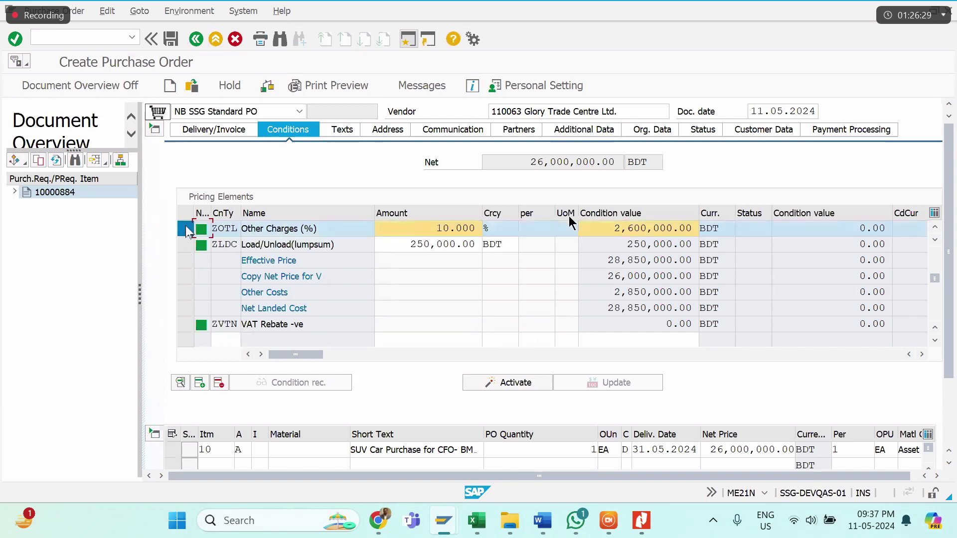
pyautogui.click(219, 384)
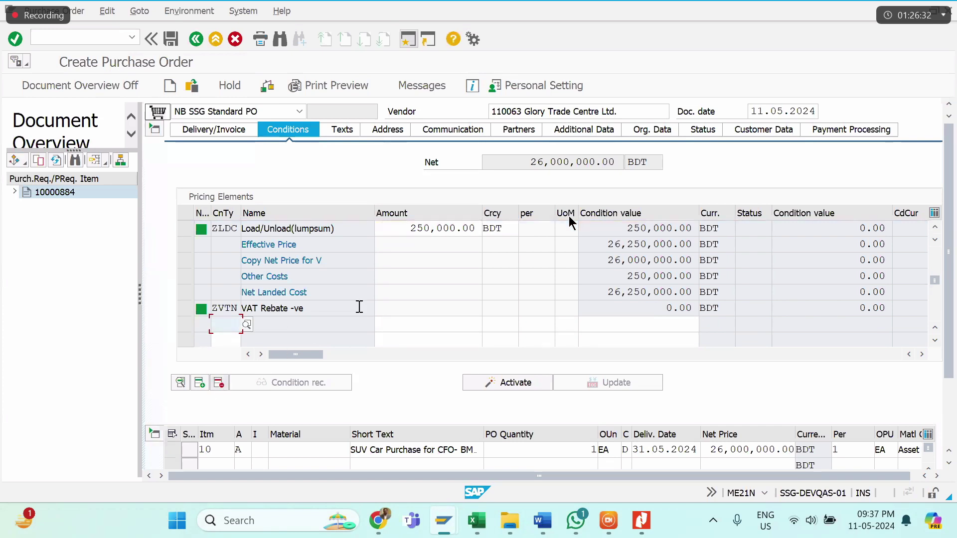
# Step: Examine the detail of the header's ZLDC Load/Unload condition, including its control settings and vendor, and return to the order
pyautogui.scroll(2, 397, 328)
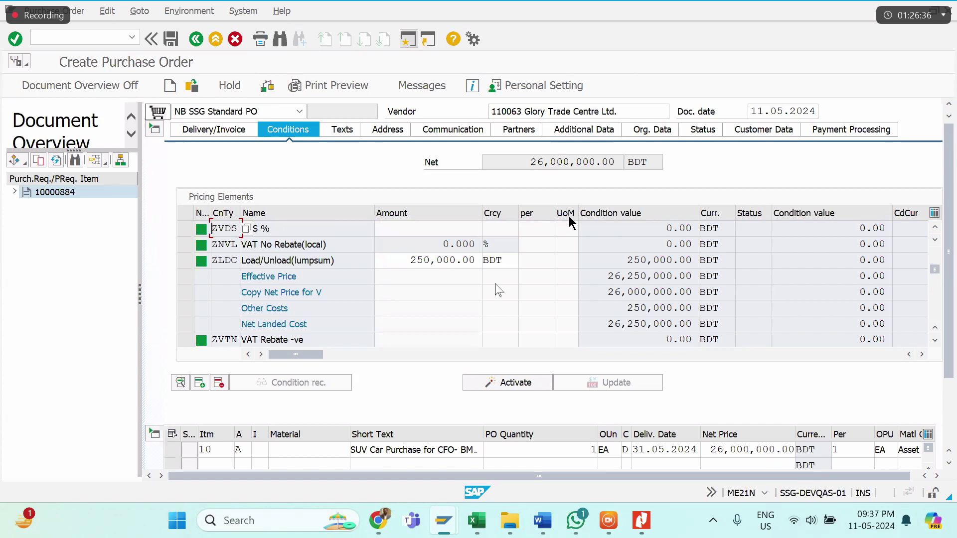
pyautogui.click(186, 261)
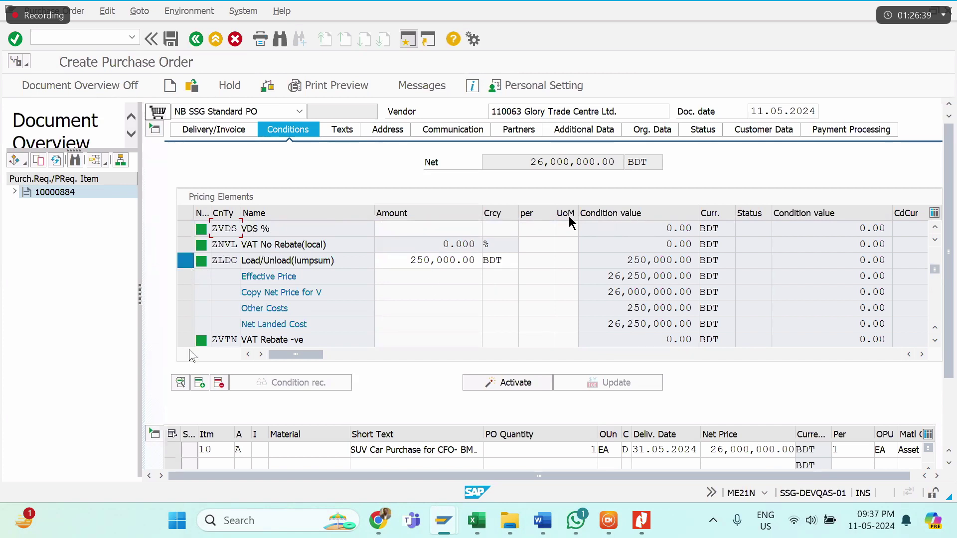
pyautogui.click(181, 386)
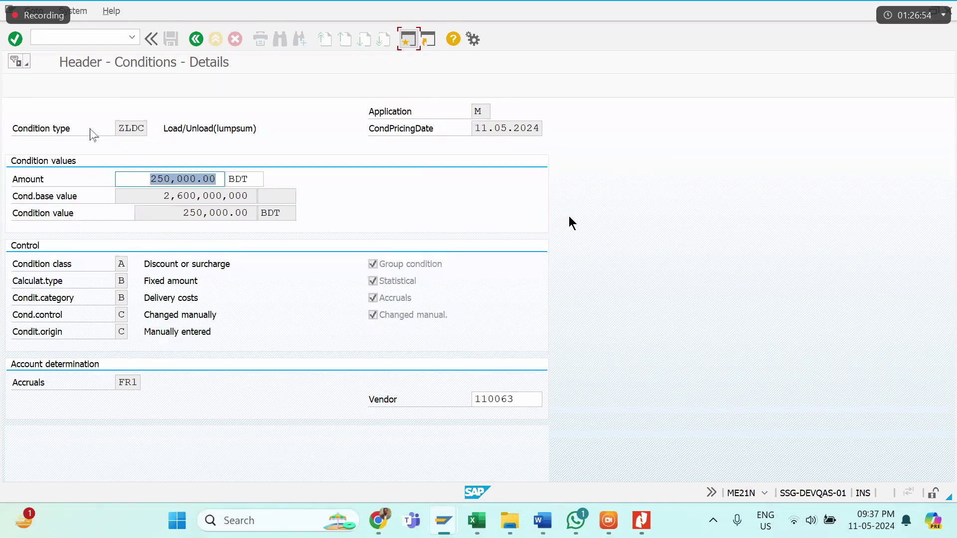
pyautogui.click(195, 40)
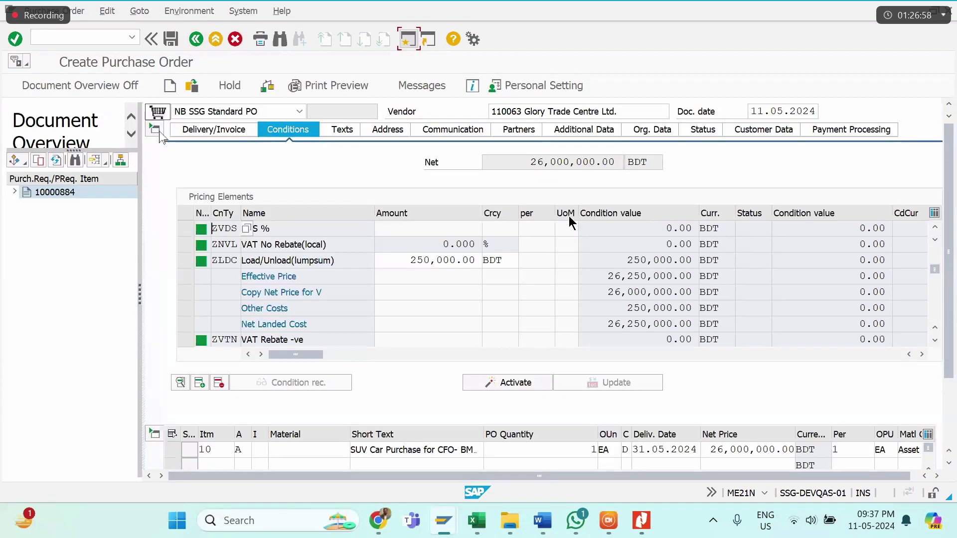
# Step: Collapse the purchase order's header and item overview and expand the SUV car item's detail
pyautogui.click(155, 131)
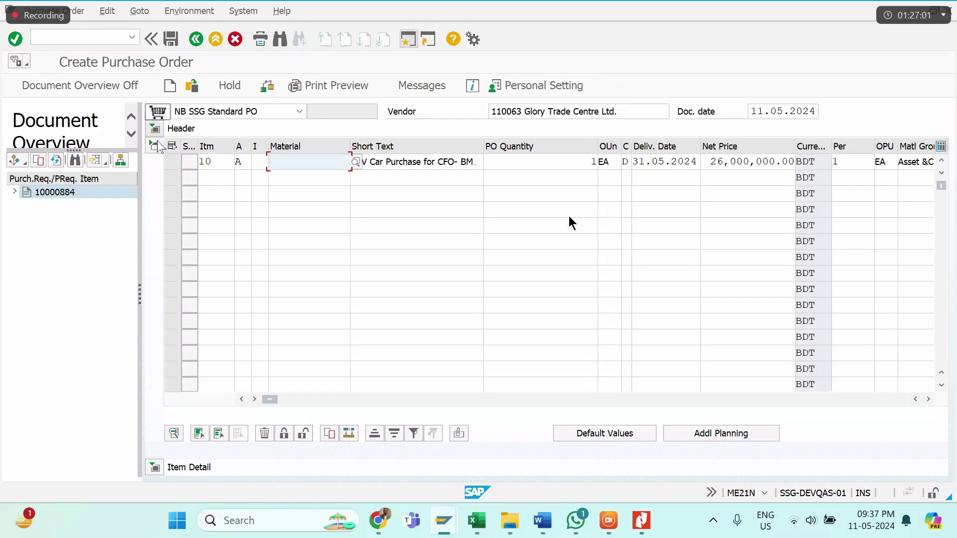
pyautogui.click(155, 146)
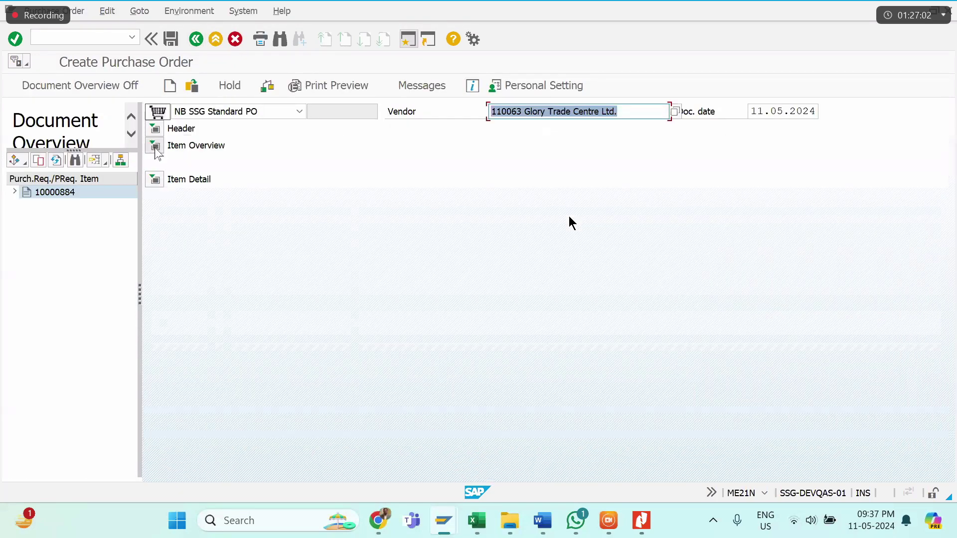
pyautogui.click(155, 146)
pyautogui.click(156, 144)
pyautogui.click(155, 179)
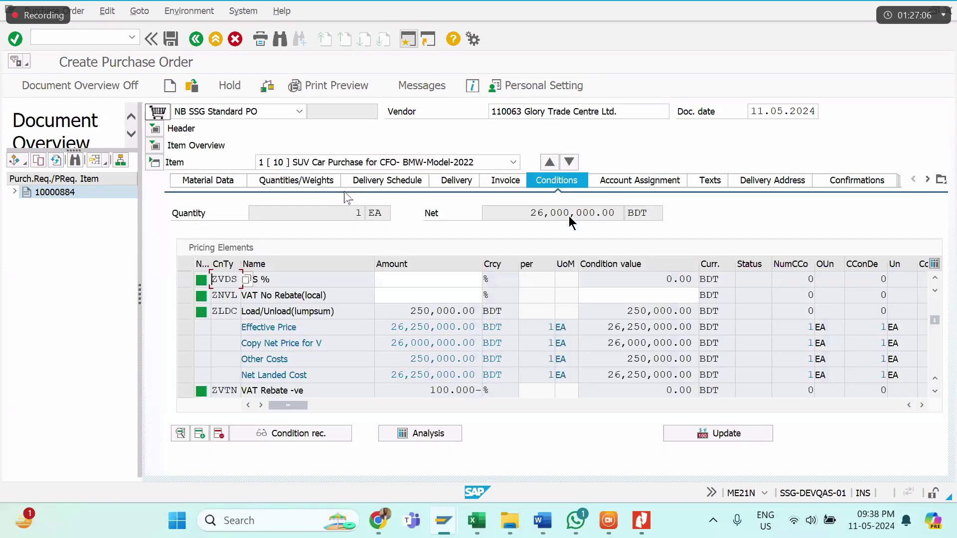
# Step: Enter "Car Value: 26000000/-" as the item text of the SUV car item
pyautogui.click(719, 184)
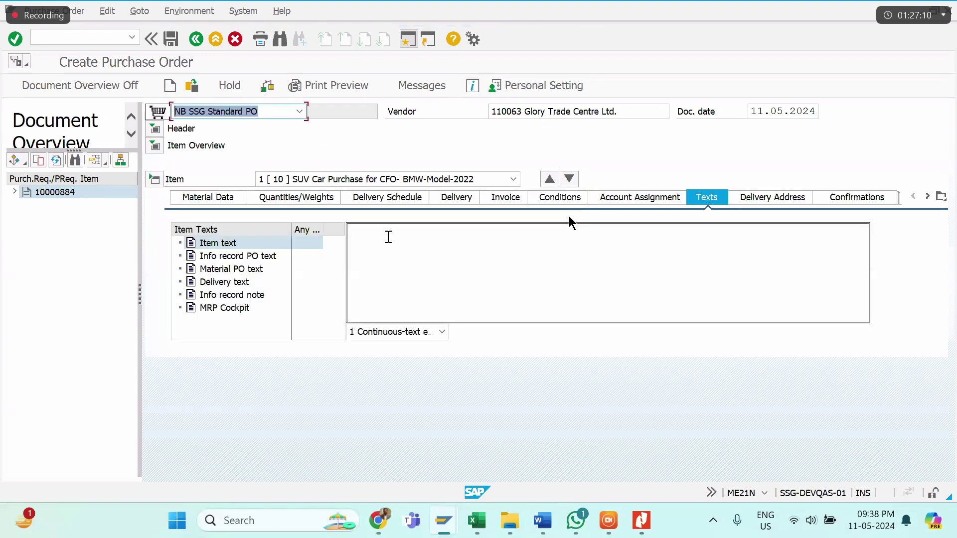
pyautogui.click(367, 261)
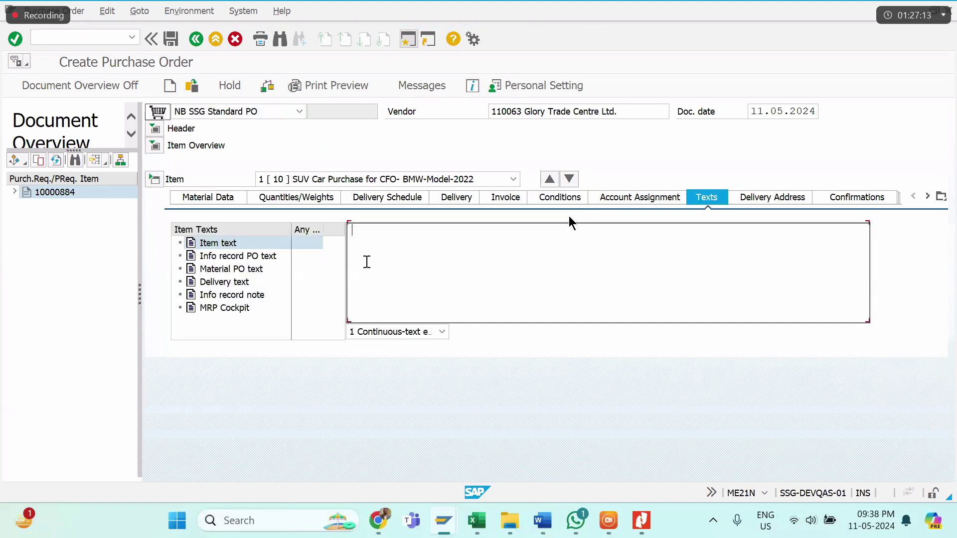
pyautogui.write('Car Value')
pyautogui.write(': 26000000/-')
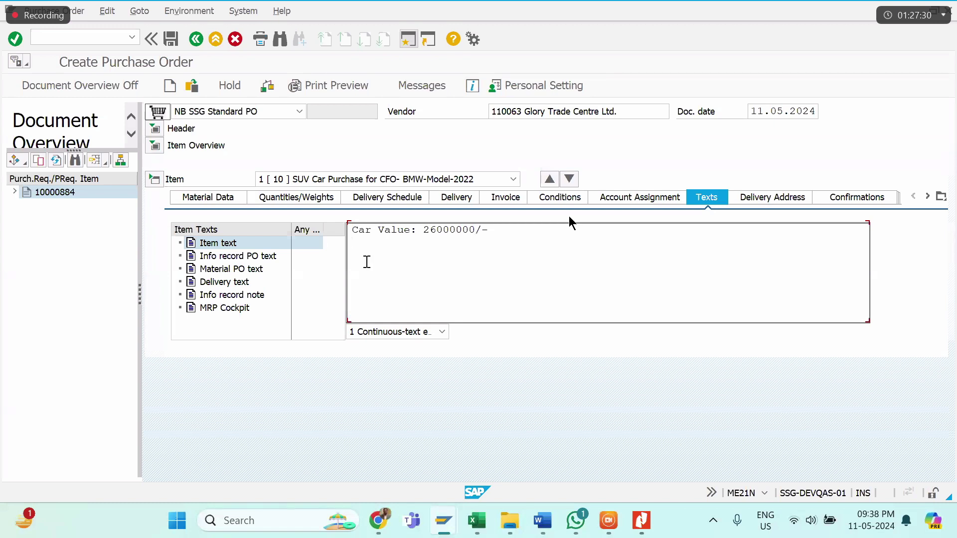
# Step: Add a second line "Insurance Premium: 250000/-" to the item text of the SUV car item
pyautogui.press('Return')
pyautogui.write('In')
pyautogui.write('sura')
pyautogui.write('nce Va')
pyautogui.write('m')
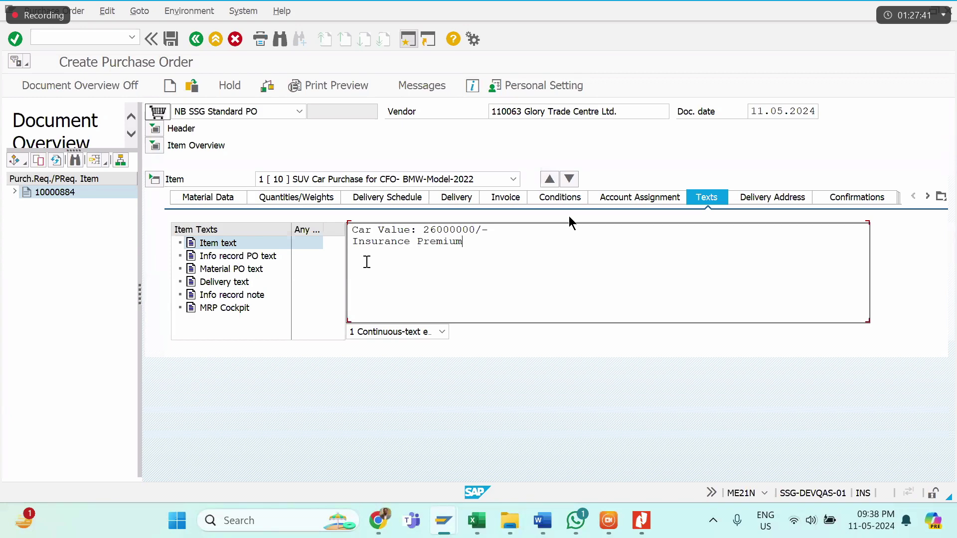
pyautogui.write(': 250000/-')
# Step: Collapse the item detail and item overview and save the purchase order despite the system messages
pyautogui.click(158, 178)
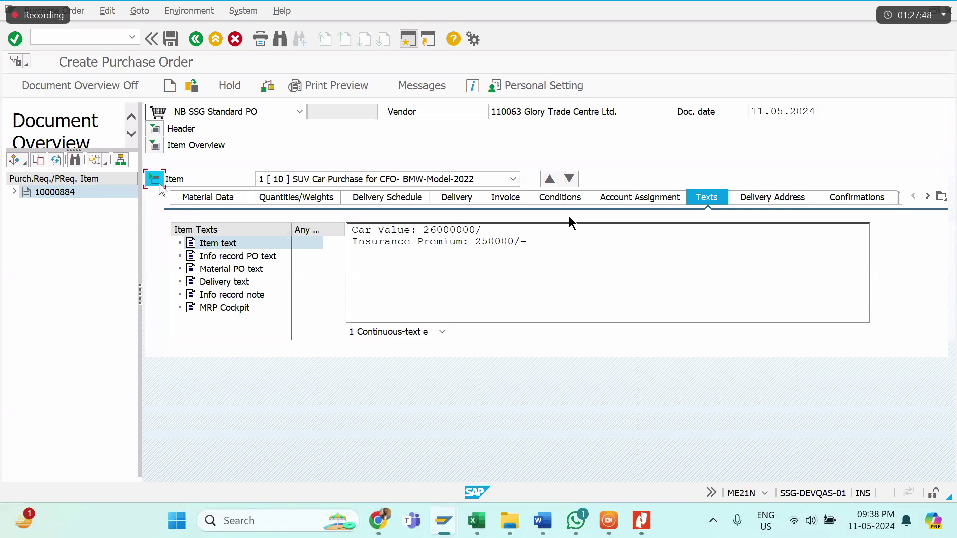
pyautogui.click(156, 148)
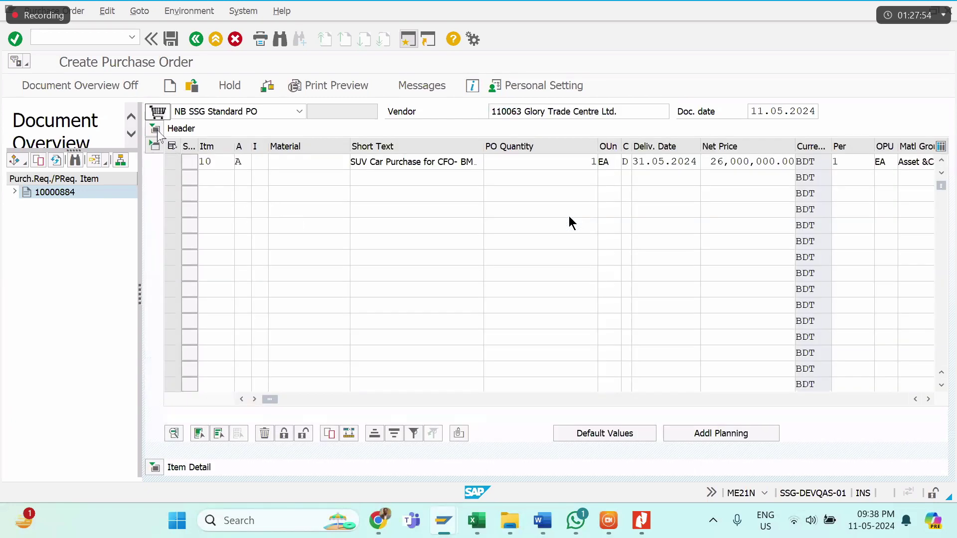
pyautogui.click(155, 145)
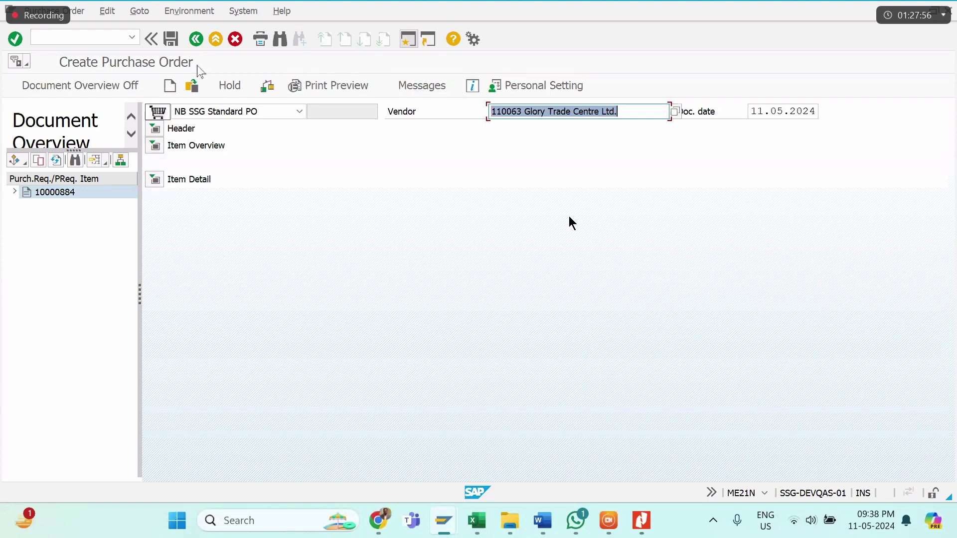
pyautogui.click(172, 40)
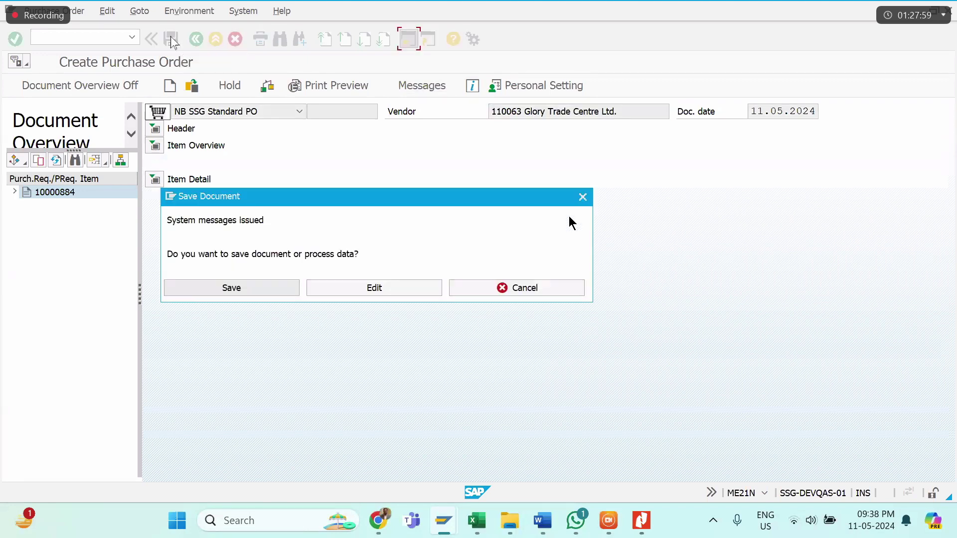
pyautogui.click(239, 293)
# Step: Copy the purchase order's creation message and paste it into the Word session notes below the purchase requisition line
pyautogui.doubleClick(125, 493)
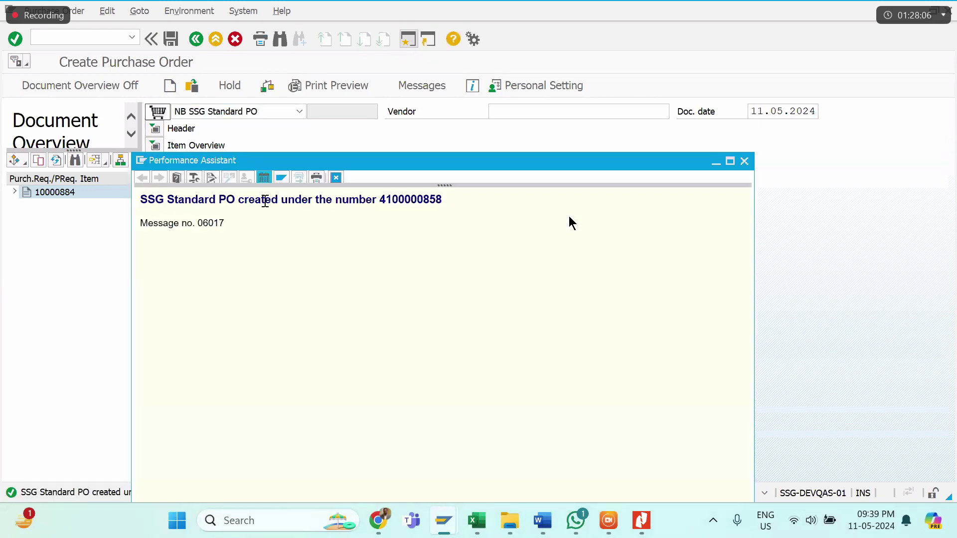
pyautogui.moveTo(140, 199); pyautogui.dragTo(457, 209)
pyautogui.hotkey('ctrl', 'c')
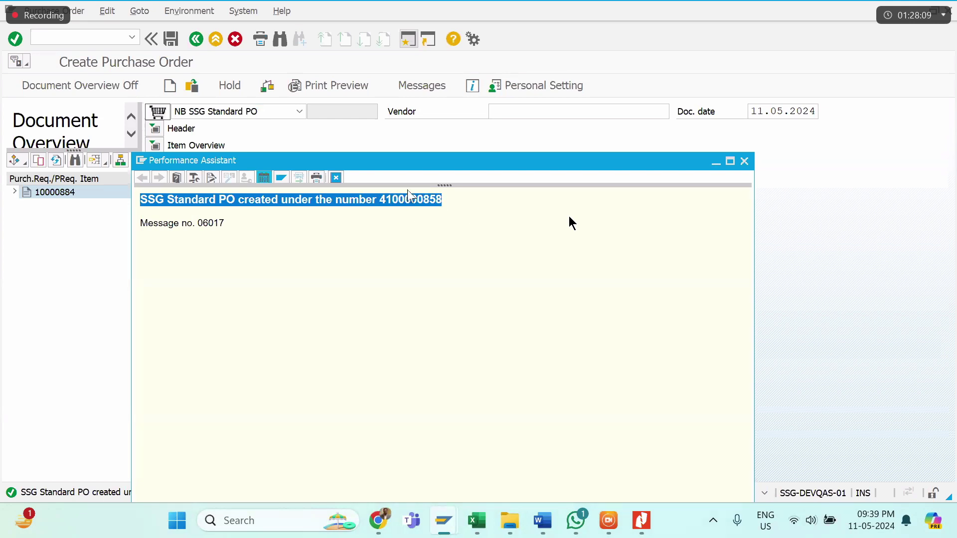
pyautogui.click(341, 181)
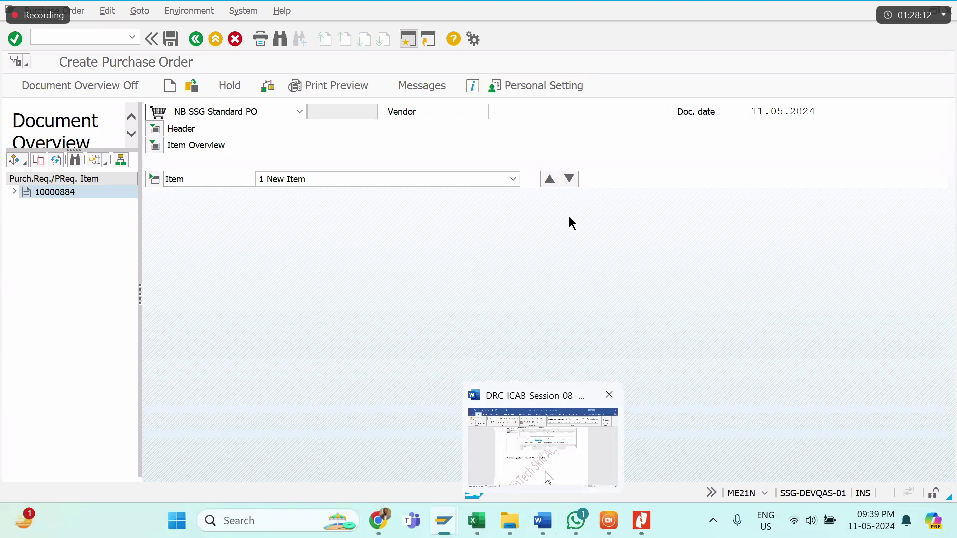
pyautogui.click(546, 471)
pyautogui.press('Return')
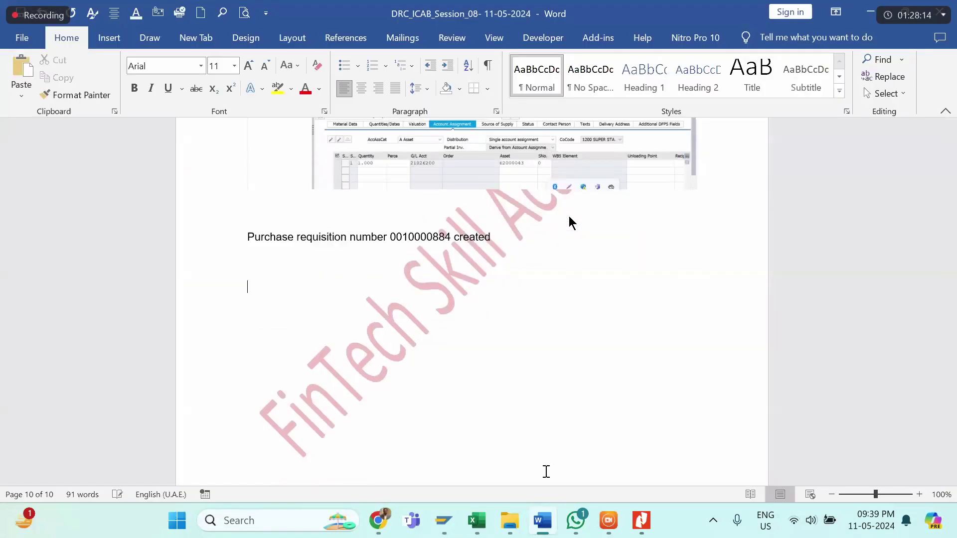
pyautogui.hotkey('ctrl', 'v')
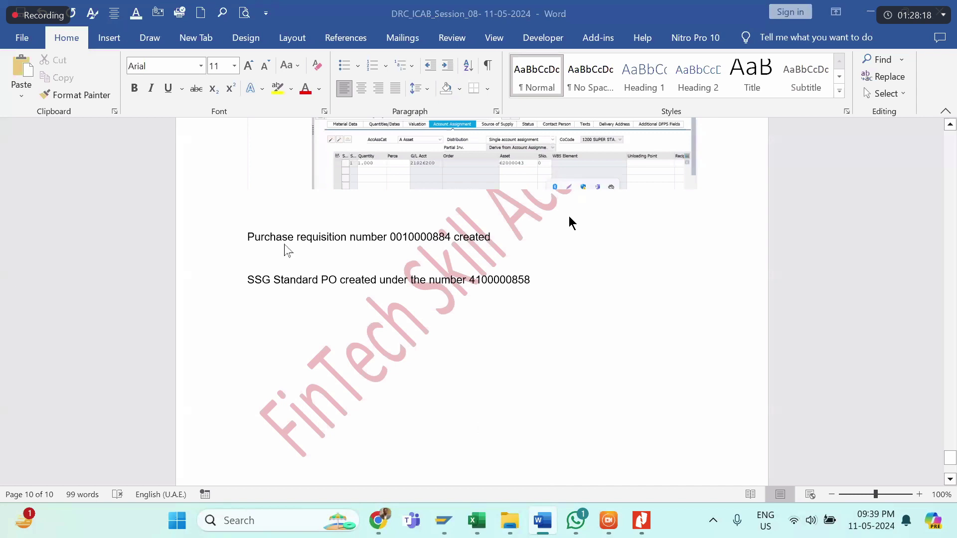
# Step: Copy only the purchase order number from the pasted line in the Word notes
pyautogui.hotkey('alt', 'Tab')
pyautogui.hotkey('alt', 'Tab')
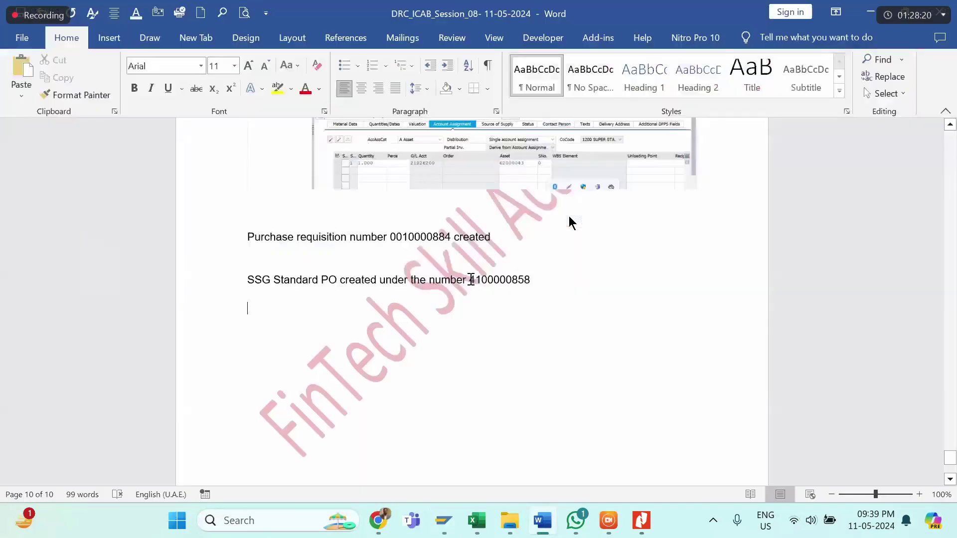
pyautogui.doubleClick(538, 293)
pyautogui.hotkey('ctrl', 'c')
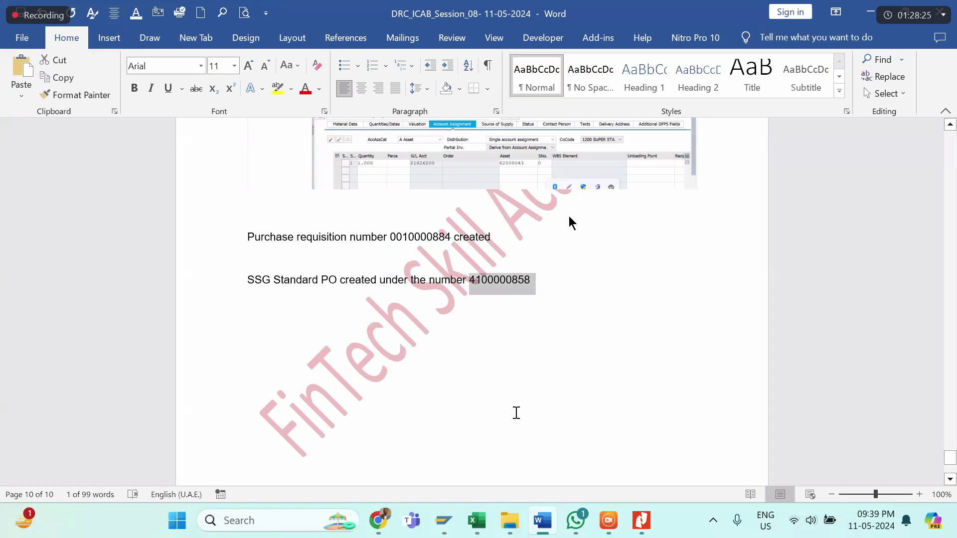
# Step: Switch to SAP and open the purchase order with the copied number for release in transaction ME29N
pyautogui.hotkey('alt', 'Tab')
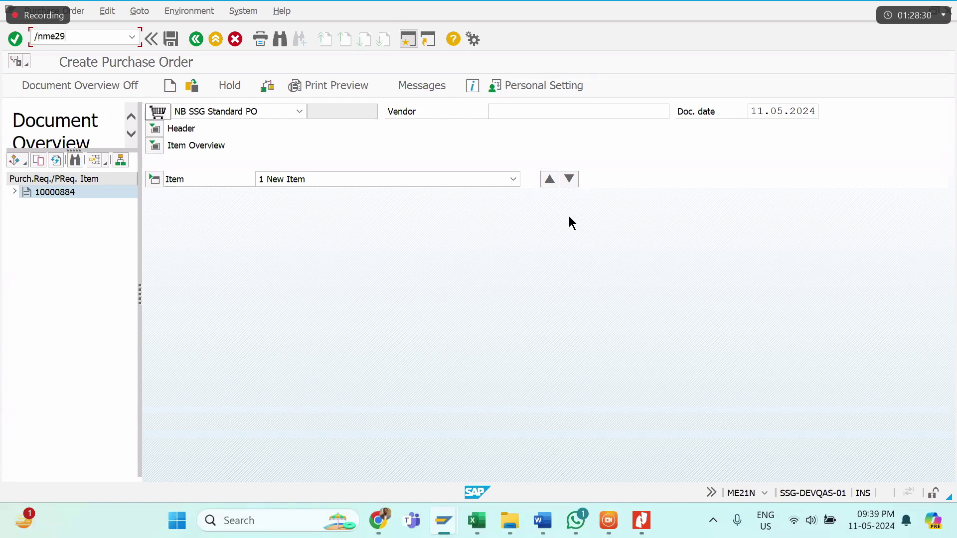
pyautogui.click(75, 43)
pyautogui.write('/nme29n')
pyautogui.press('Return')
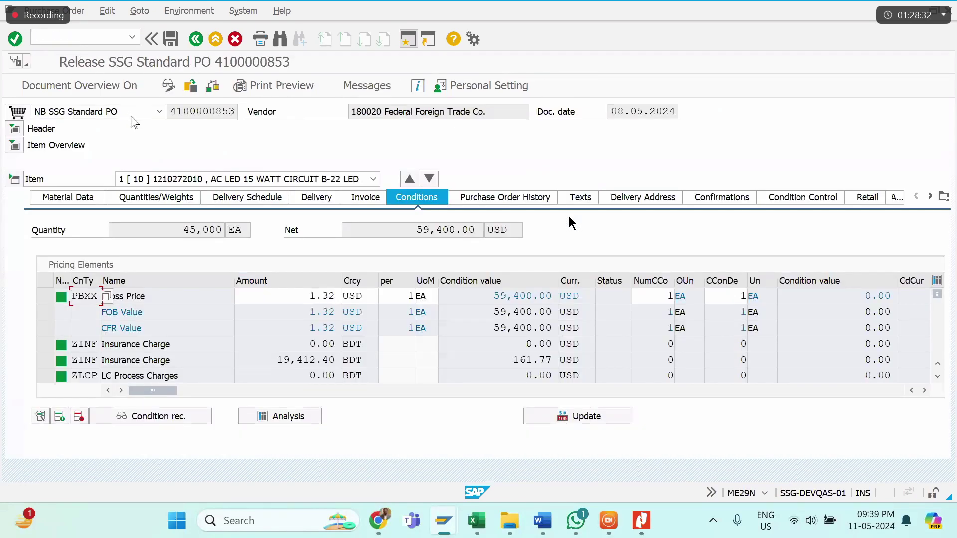
pyautogui.click(190, 86)
pyautogui.write('4100000858')
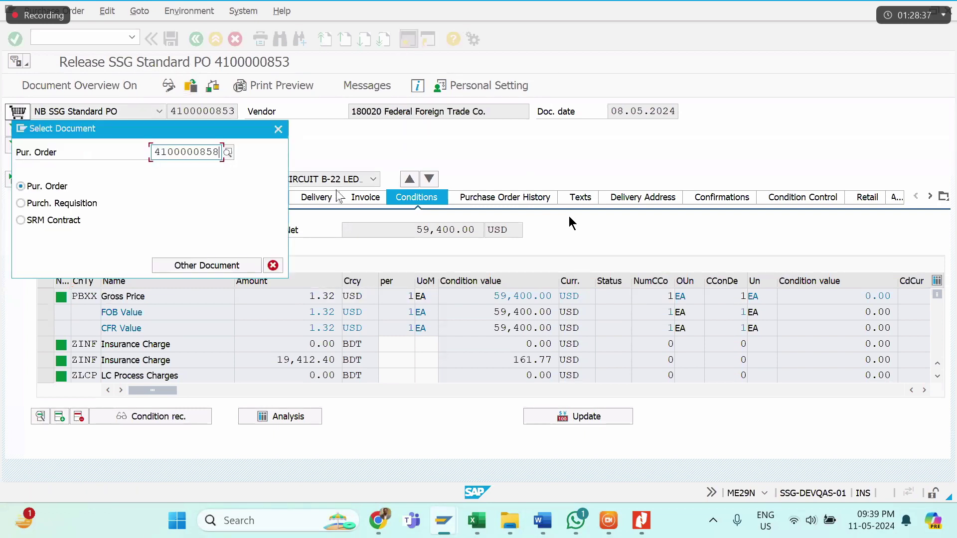
pyautogui.click(222, 266)
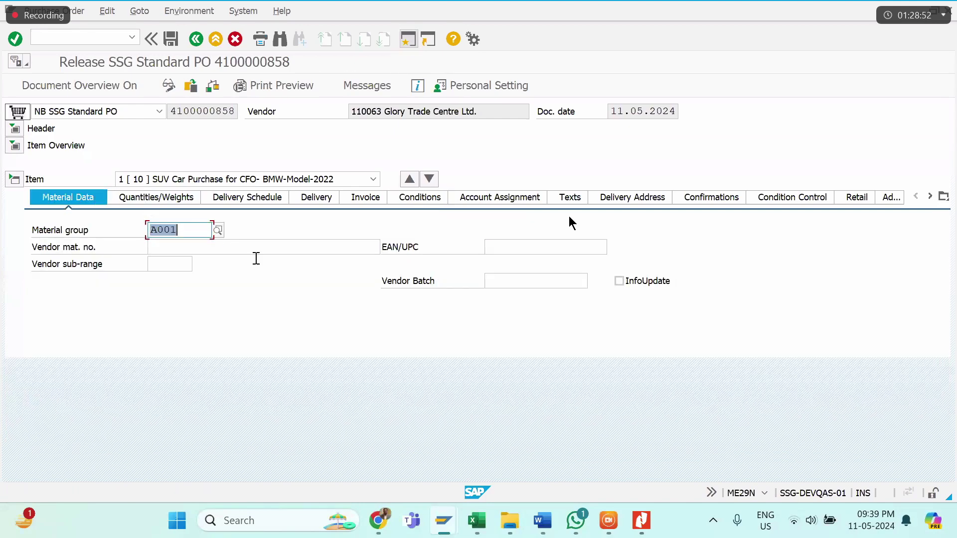
# Step: Release the purchase order for codes DG, DS and MD in the header's release strategy and save it
pyautogui.click(151, 198)
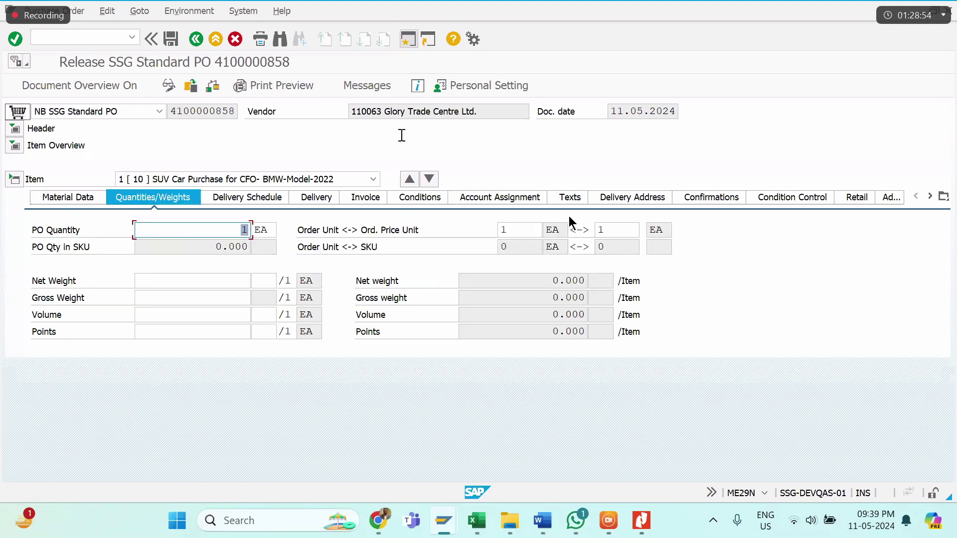
pyautogui.click(15, 129)
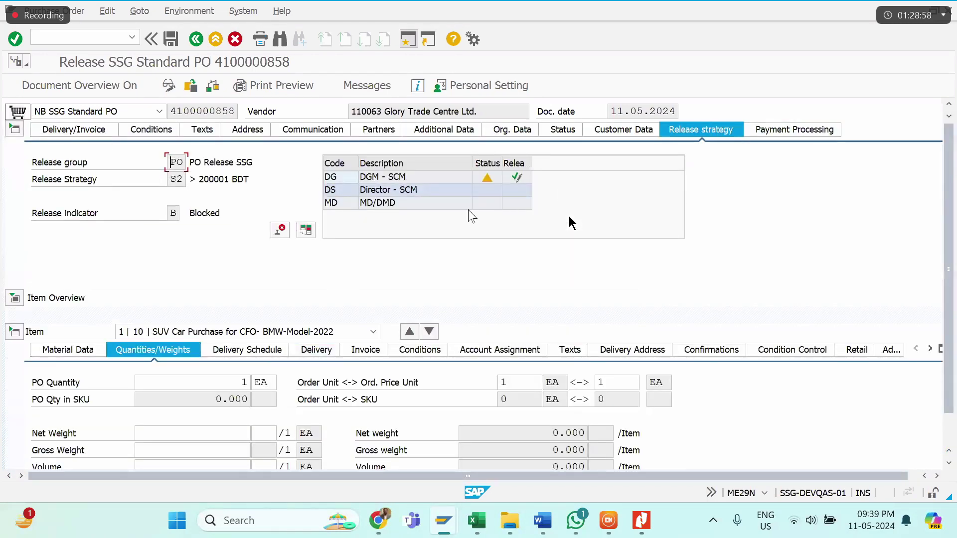
pyautogui.click(516, 176)
pyautogui.click(517, 190)
pyautogui.click(517, 204)
pyautogui.click(171, 39)
pyautogui.click(204, 290)
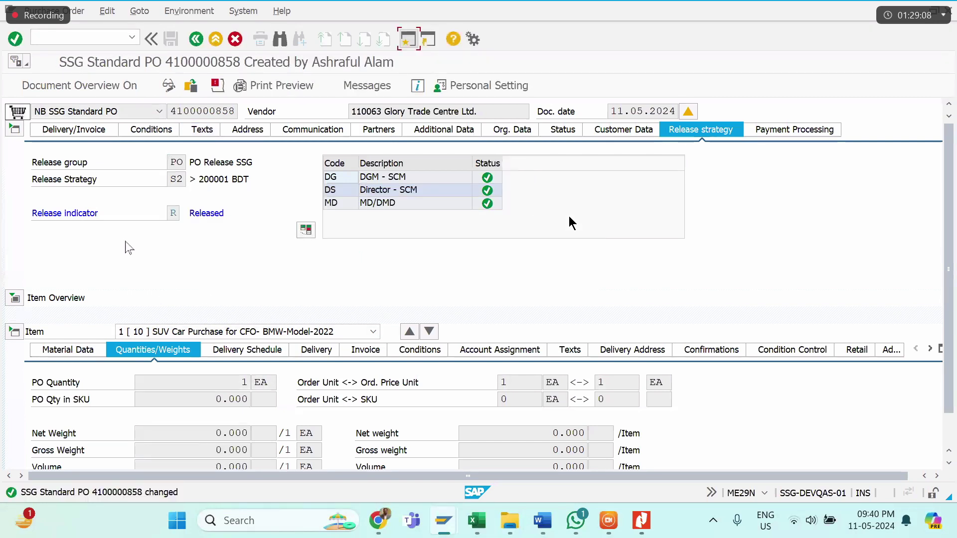
# Step: Start a goods receipt in transaction MIGO with reference to the released purchase order, using its copied number
pyautogui.click(85, 37)
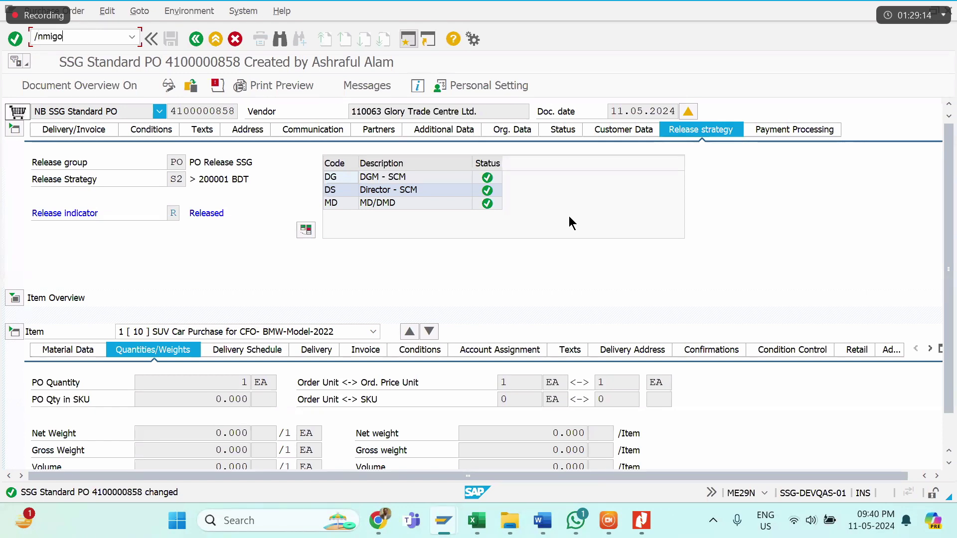
pyautogui.press('Return')
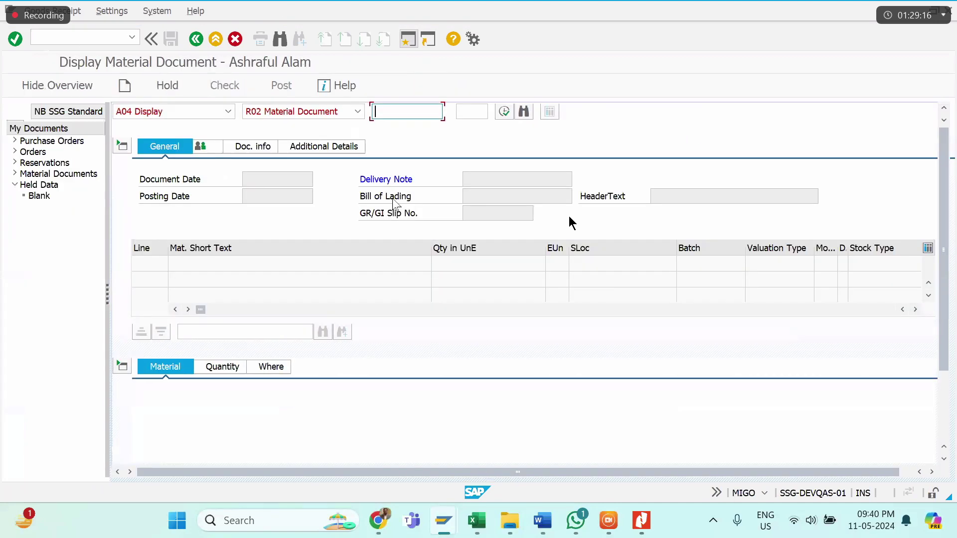
pyautogui.click(228, 111)
pyautogui.click(169, 128)
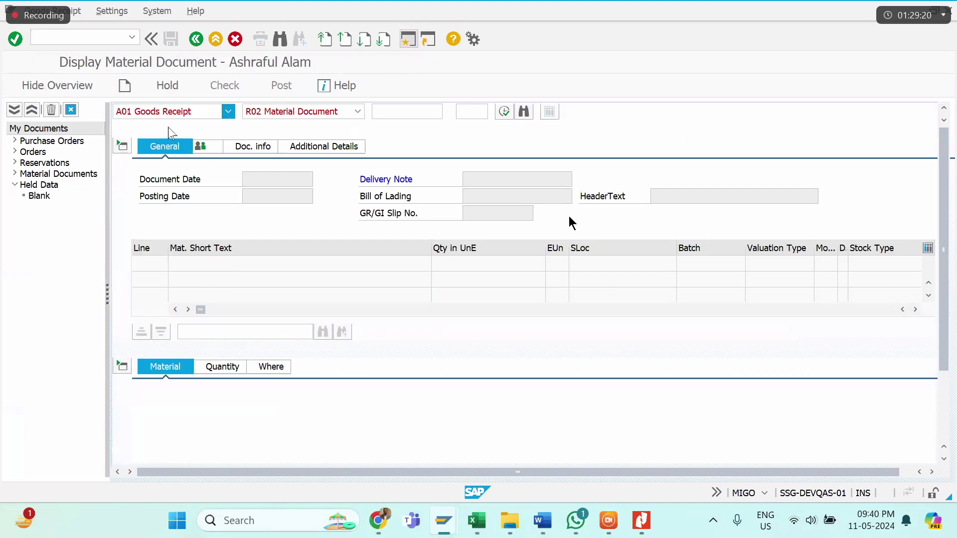
pyautogui.hotkey('ctrl', 'v')
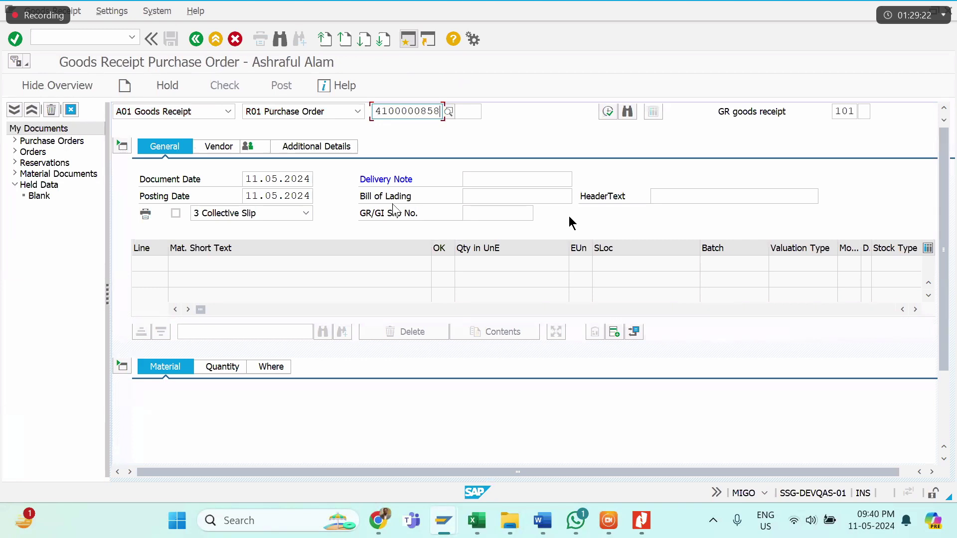
pyautogui.press('Return')
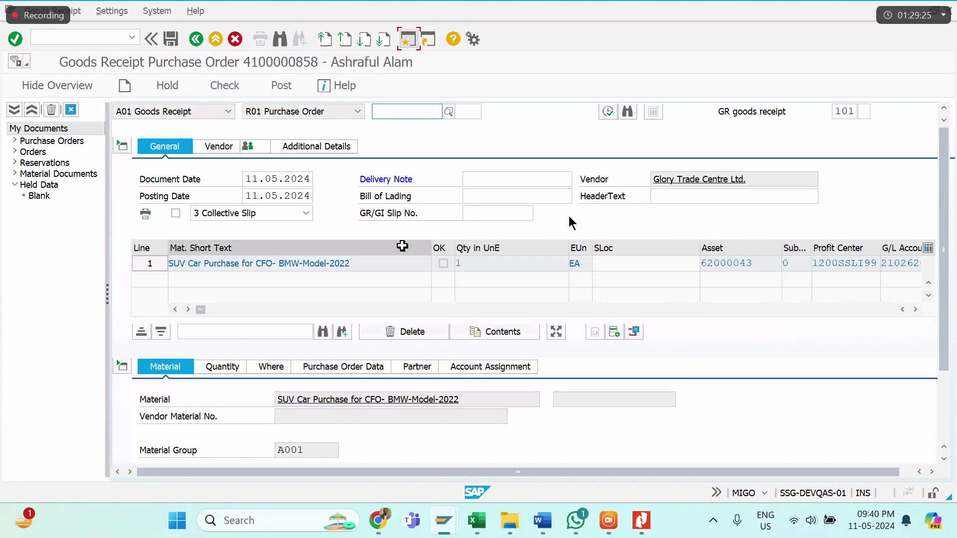
# Step: Set the goods receipt's delivery note to "Challan No-5450" and its header text to "UV Car Purchase for CFO"
pyautogui.click(513, 180)
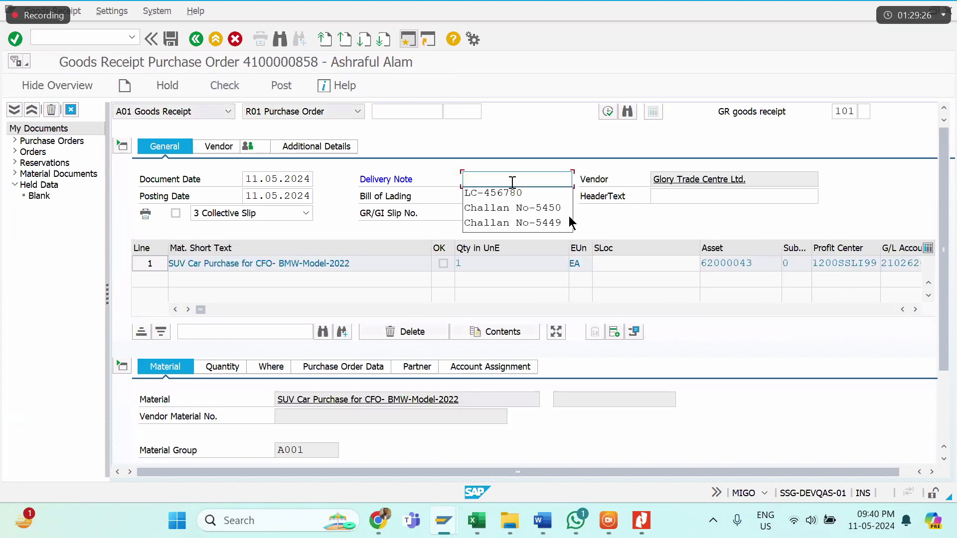
pyautogui.click(570, 215)
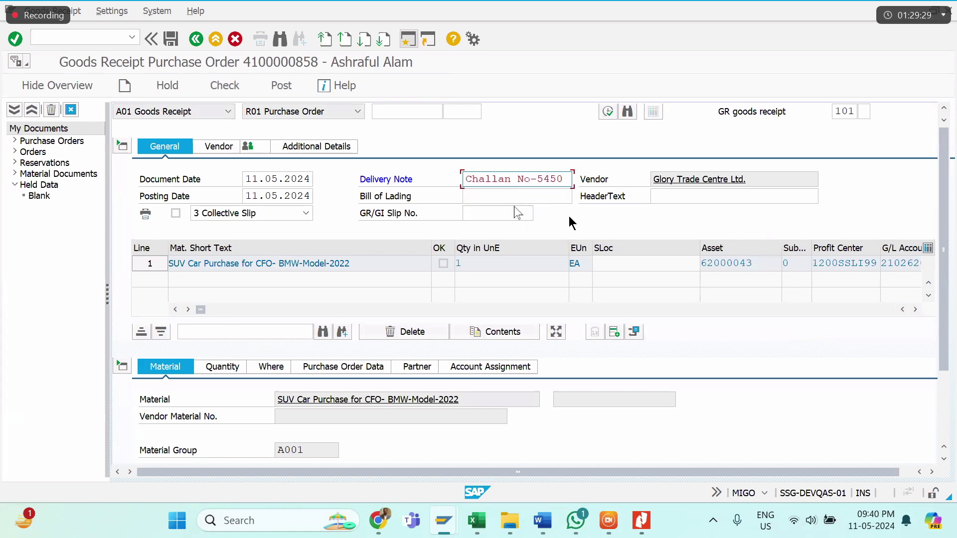
pyautogui.click(689, 197)
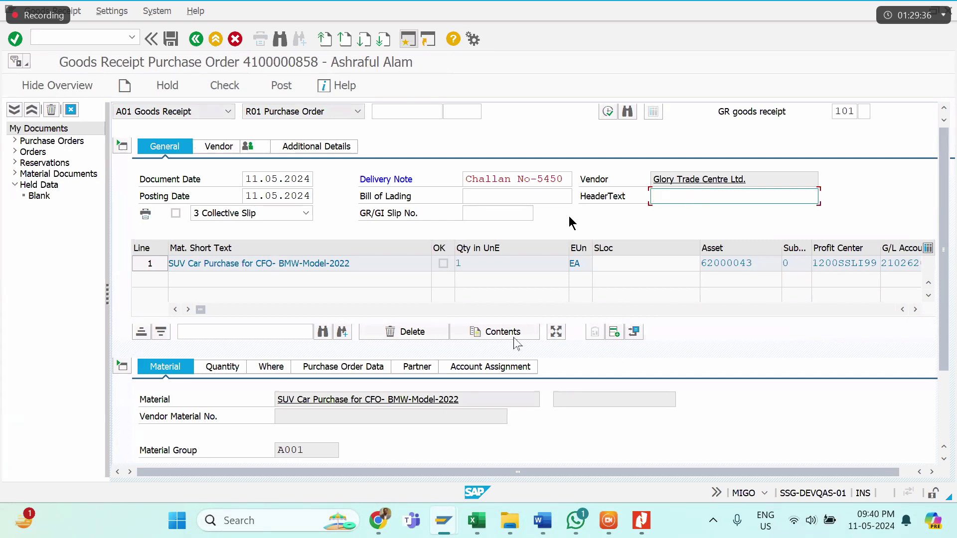
pyautogui.moveTo(280, 399); pyautogui.dragTo(541, 332)
pyautogui.click(681, 200)
pyautogui.write('SUV Car Purchase for CFO-')
pyautogui.press('Return')
pyautogui.press('Right')
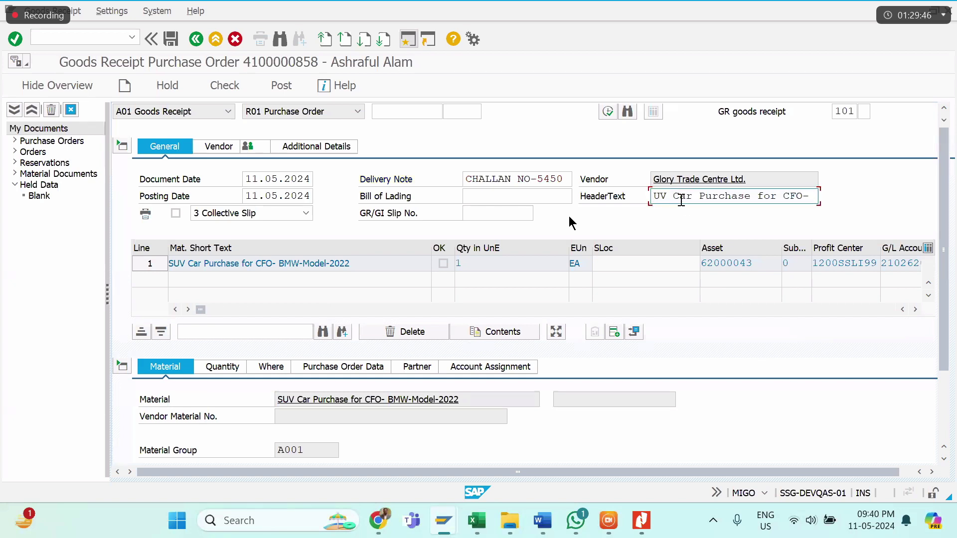
pyautogui.press('BackSpace')
pyautogui.press('Return')
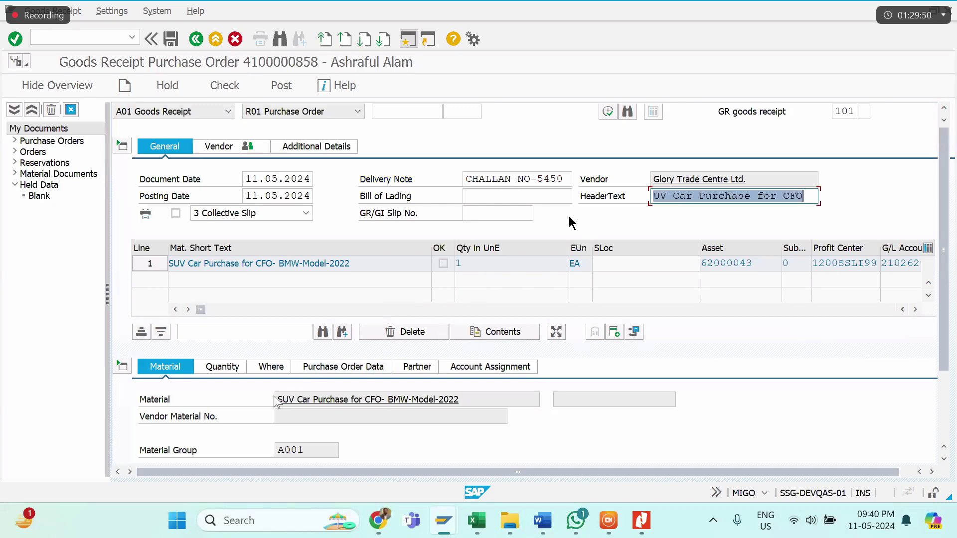
# Step: Mark the SUV car line as Item OK, check the goods receipt and post it
pyautogui.scroll(-3, 277, 397)
pyautogui.click(183, 451)
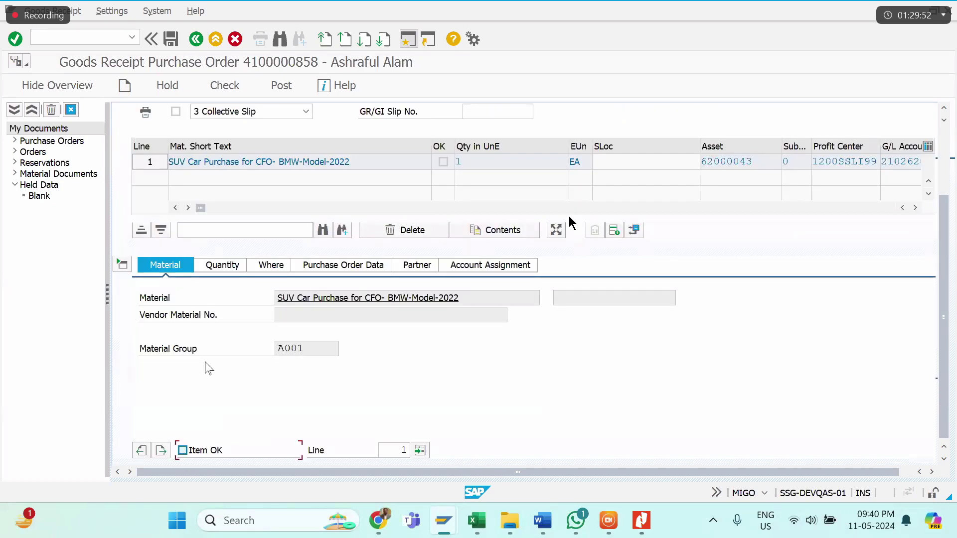
pyautogui.click(220, 89)
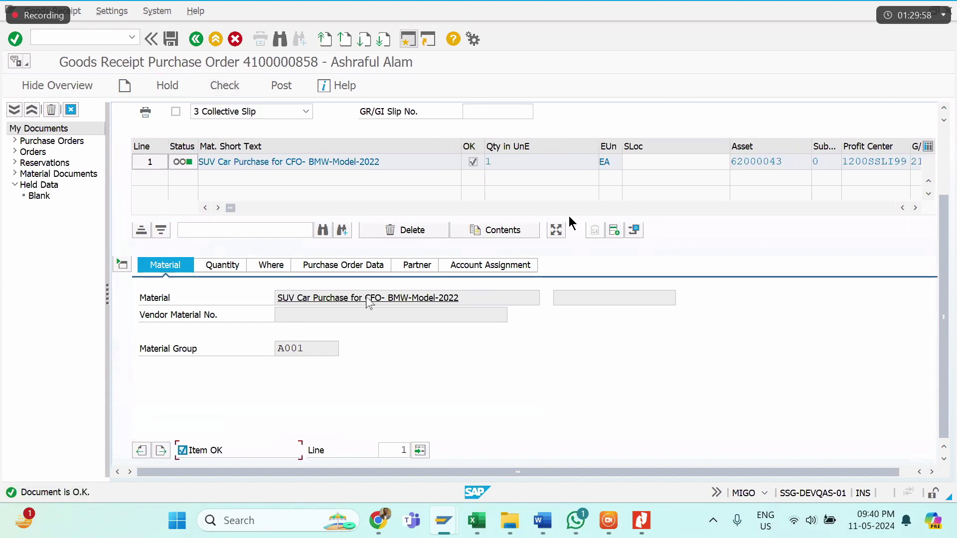
pyautogui.click(281, 87)
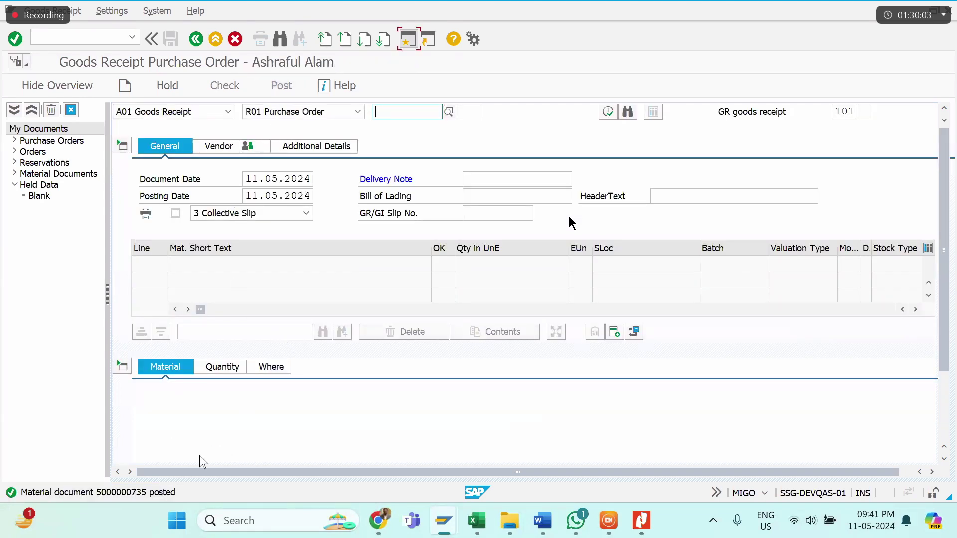
# Step: Copy the material document's posting message from its detailed display and close that display
pyautogui.doubleClick(141, 495)
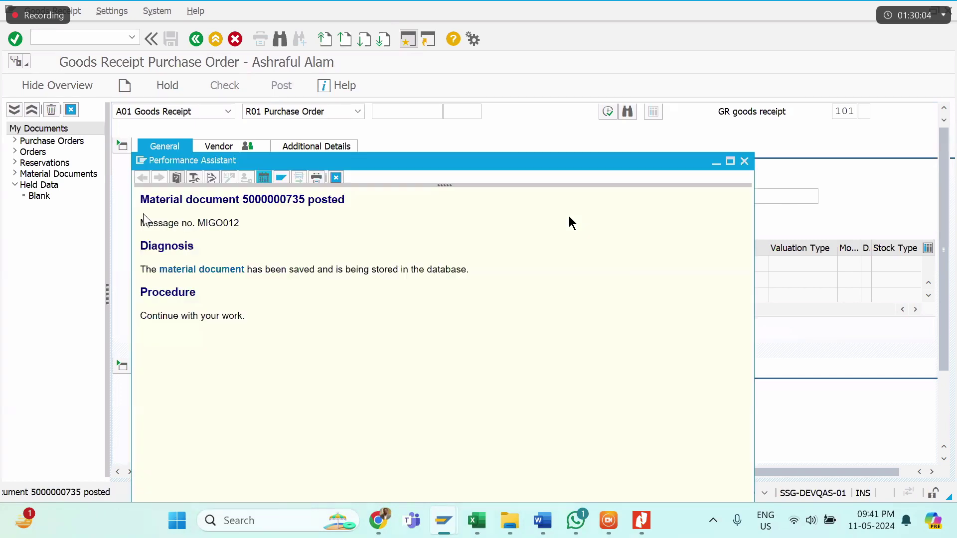
pyautogui.moveTo(137, 204); pyautogui.dragTo(377, 209)
pyautogui.hotkey('ctrl', 'c')
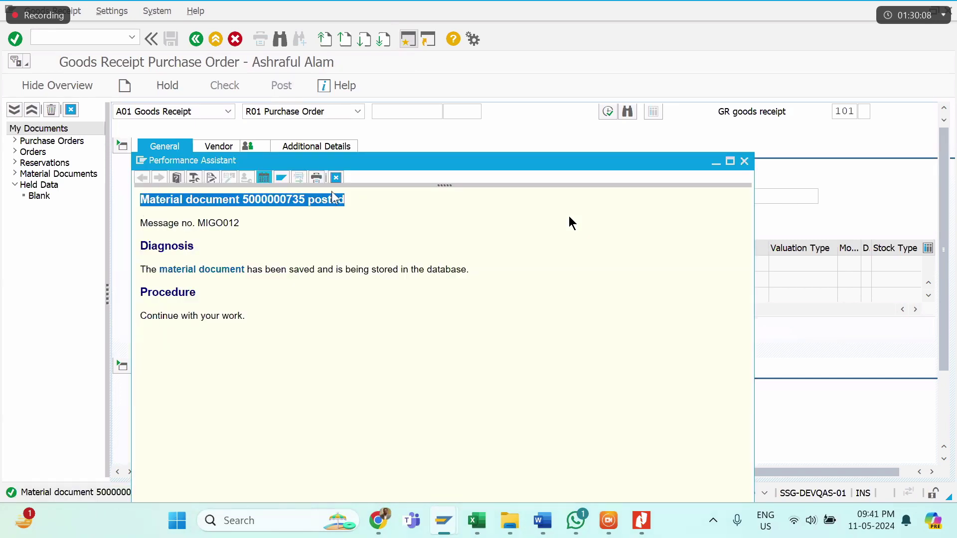
pyautogui.click(336, 177)
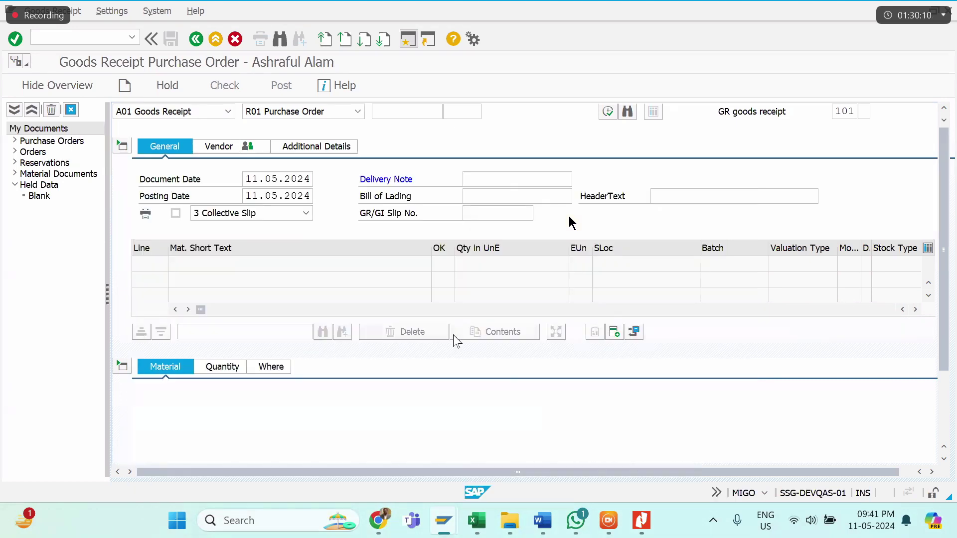
# Step: Switch to the Word session notes and paste the copied material document posting message at the end of the document
pyautogui.moveTo(543, 521)
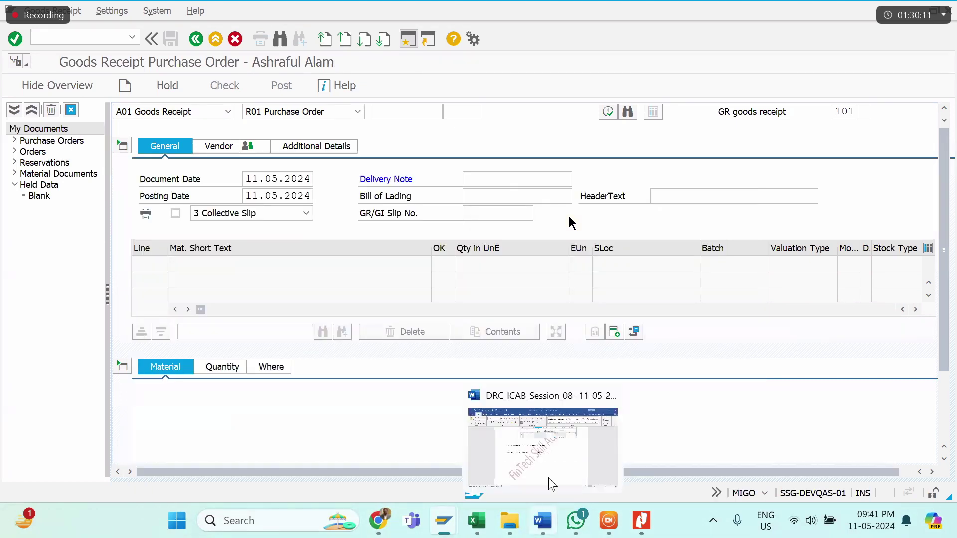
pyautogui.click(554, 453)
pyautogui.hotkey('ctrl', 'End')
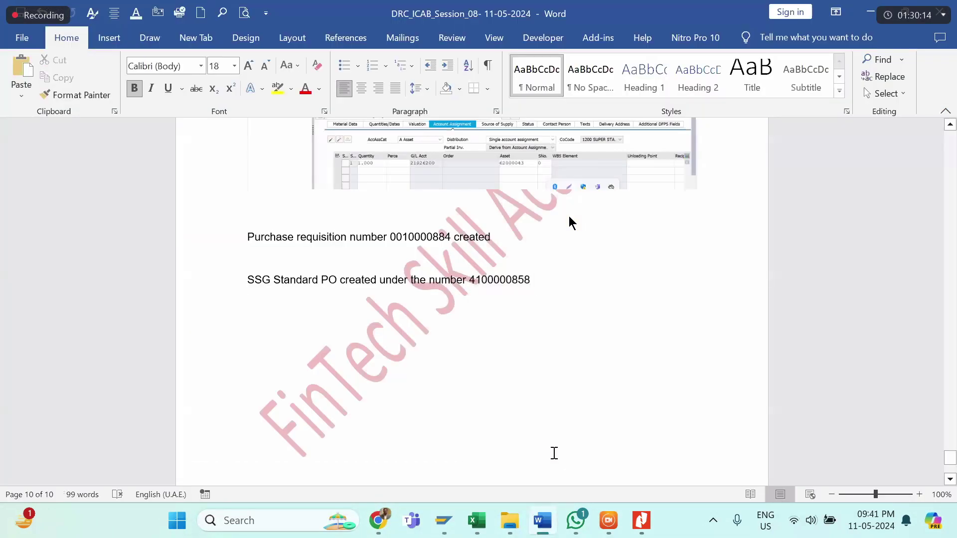
pyautogui.hotkey('ctrl', 'v')
pyautogui.hotkey('alt', 'Tab')
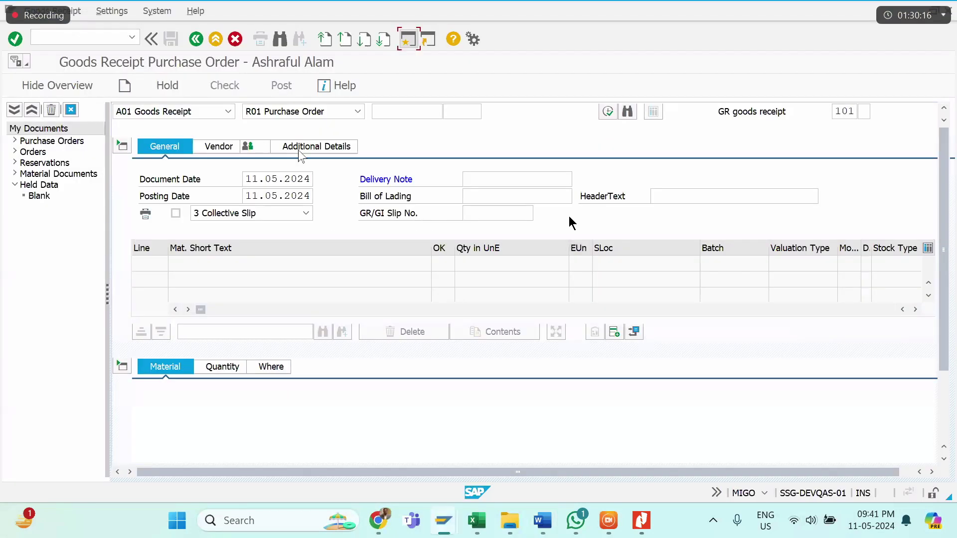
# Step: Display the posted material document of the SUV car goods receipt
pyautogui.click(229, 111)
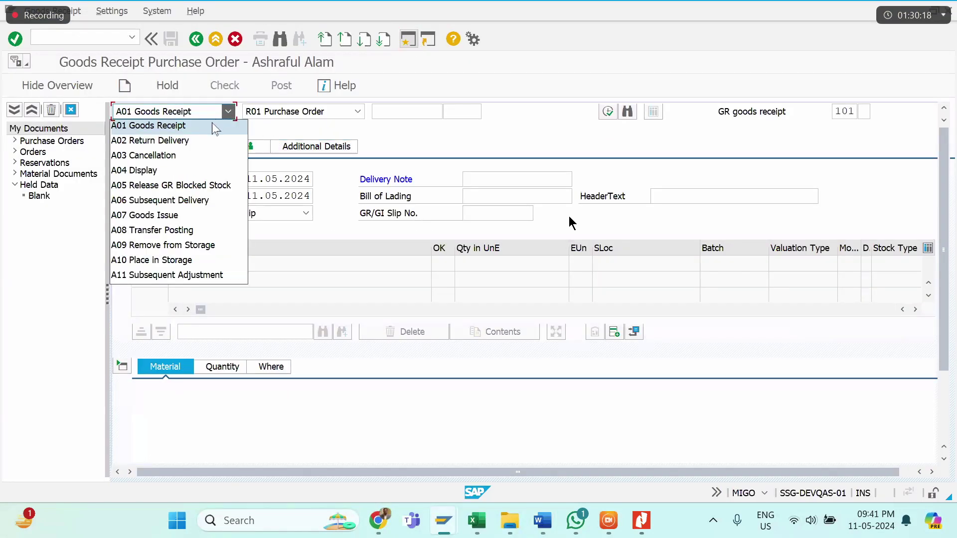
pyautogui.click(149, 170)
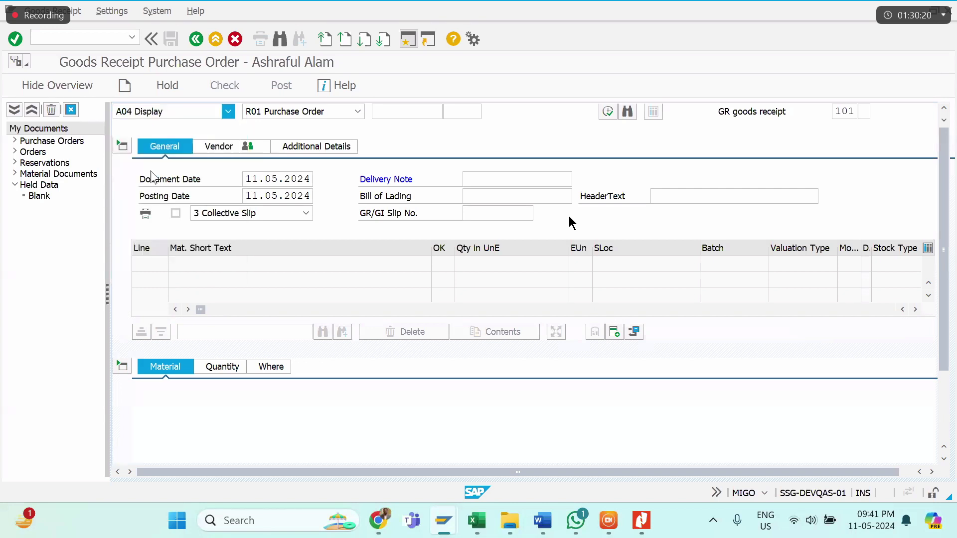
pyautogui.press('Return')
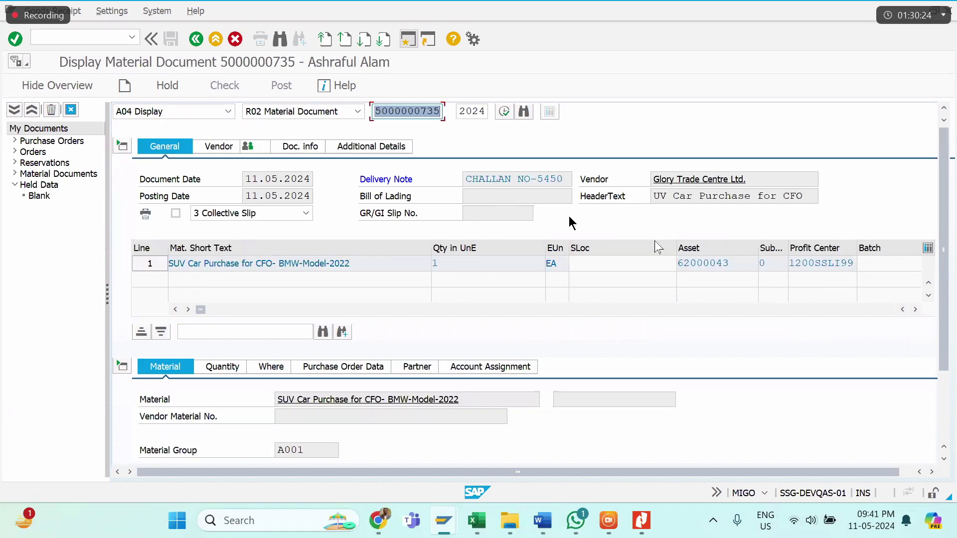
# Step: Look up the material document's FI documents from its document info and read the resulting message's explanation
pyautogui.click(305, 147)
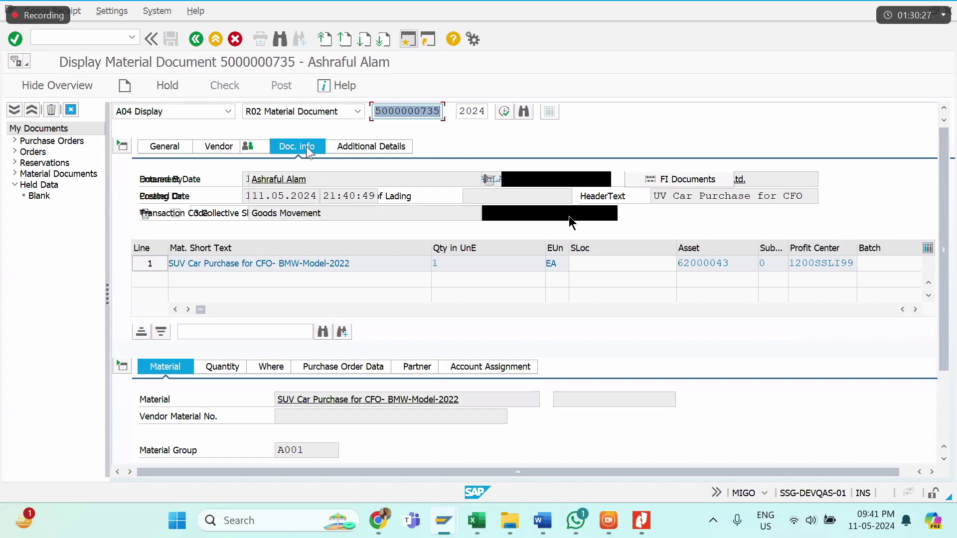
pyautogui.click(673, 180)
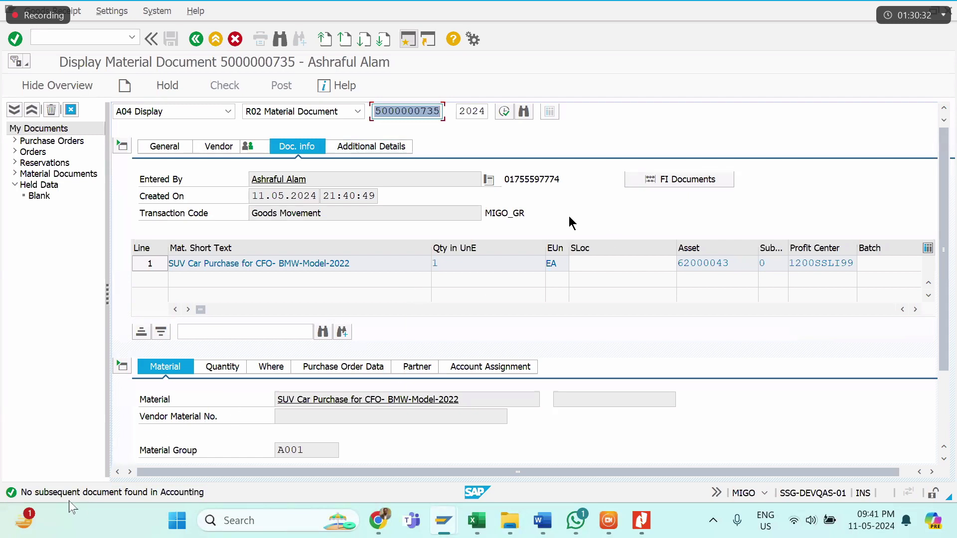
pyautogui.doubleClick(69, 498)
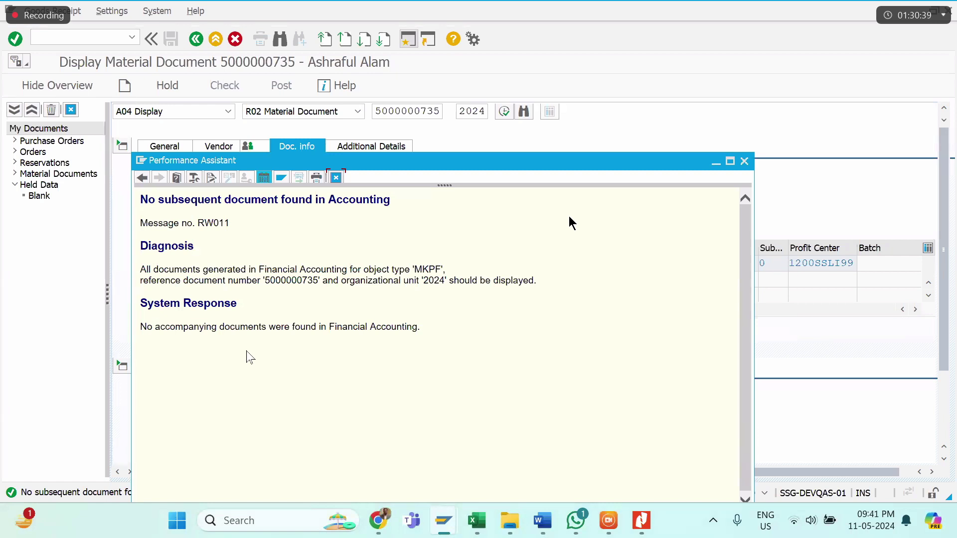
pyautogui.click(336, 179)
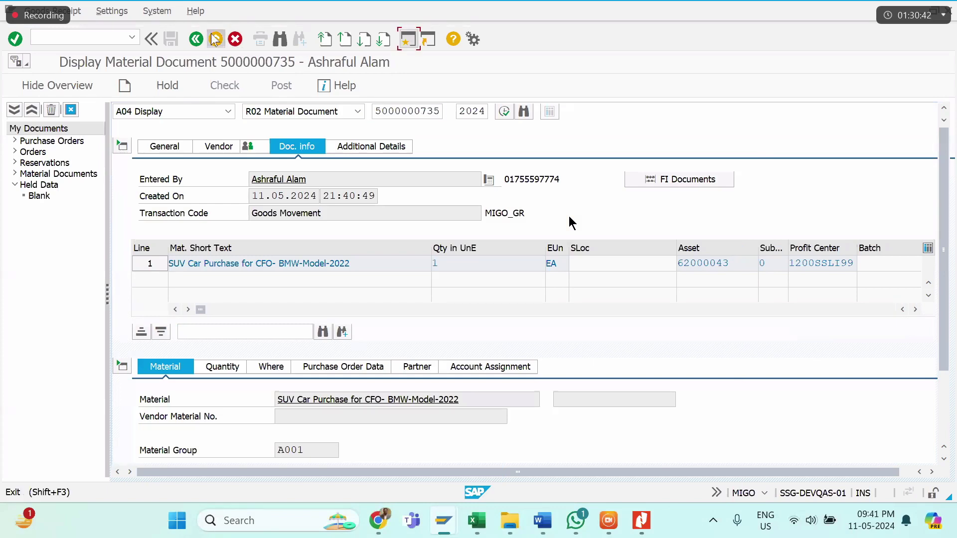
# Step: Start an incoming invoice in transaction MIRO and set its invoice date to 11.05.2024
pyautogui.click(215, 39)
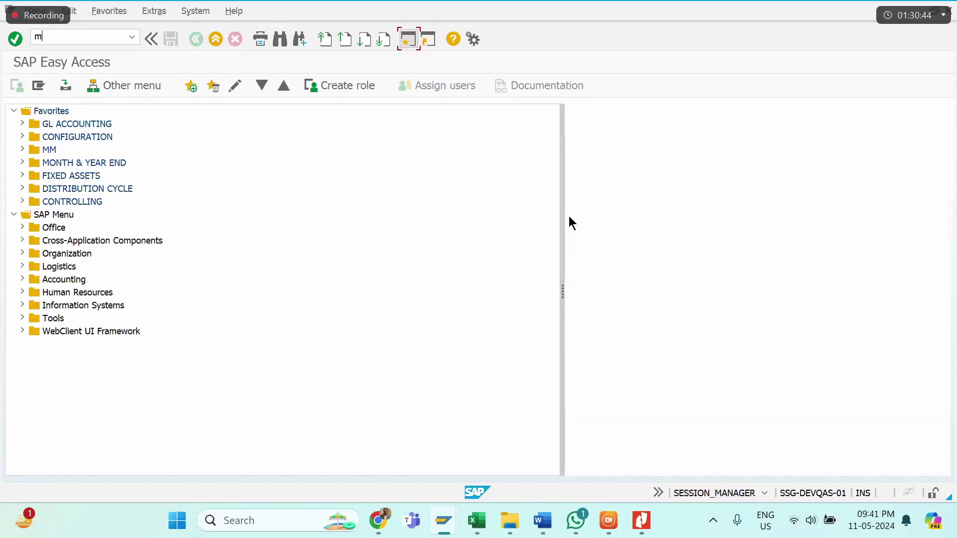
pyautogui.write('miro')
pyautogui.press('Return')
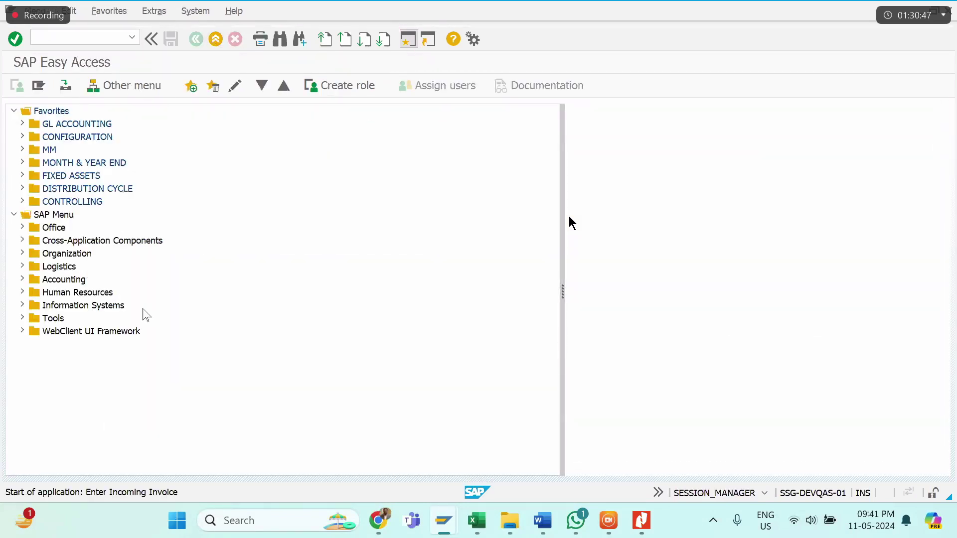
pyautogui.press('Down')
pyautogui.press('Down')
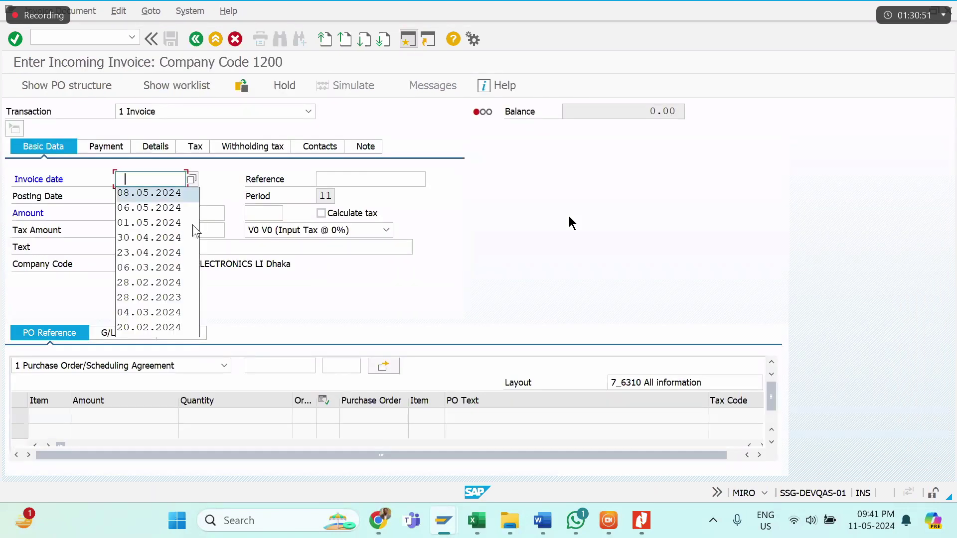
pyautogui.click(191, 180)
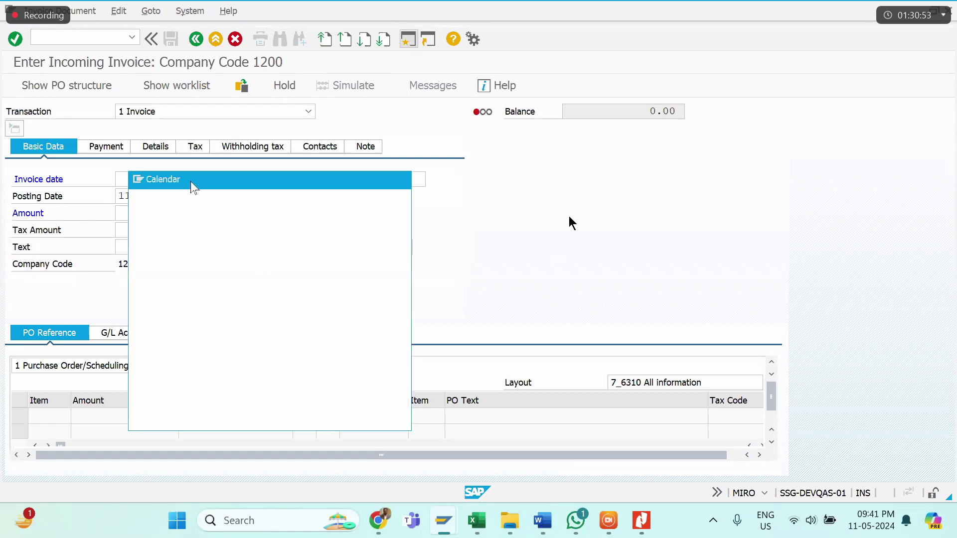
pyautogui.doubleClick(340, 311)
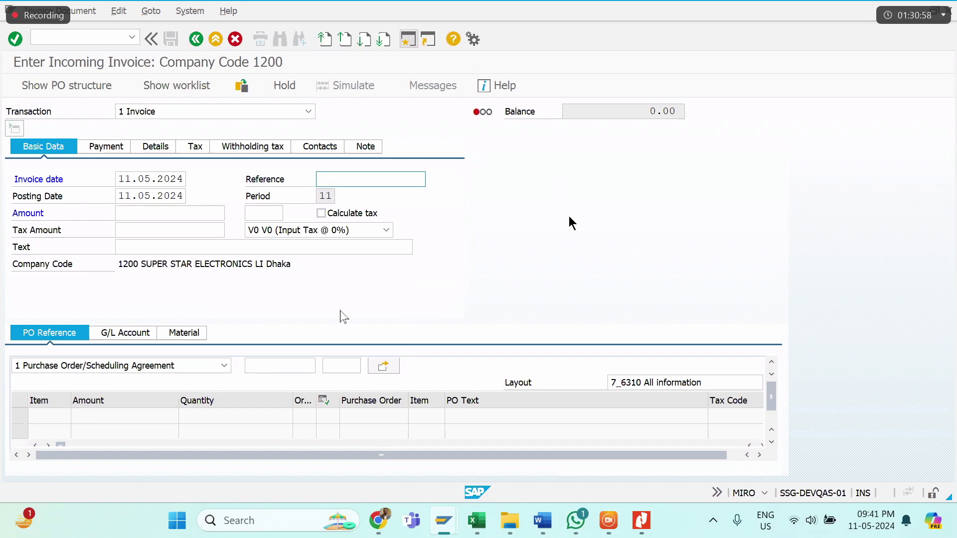
# Step: Set the invoice's reference to "PO-" followed by the purchase order number recorded in the Word notes
pyautogui.hotkey('alt', 'Tab')
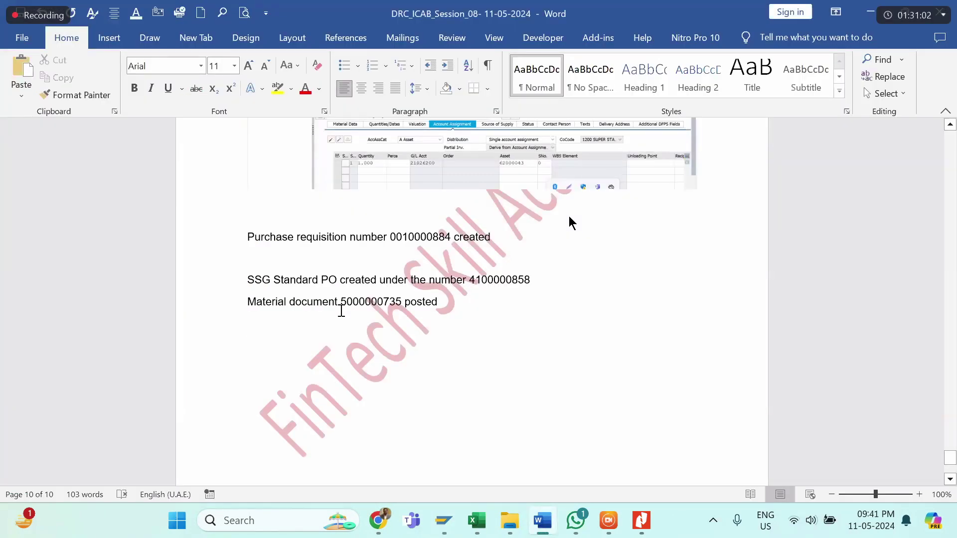
pyautogui.hotkey('alt', 'Tab')
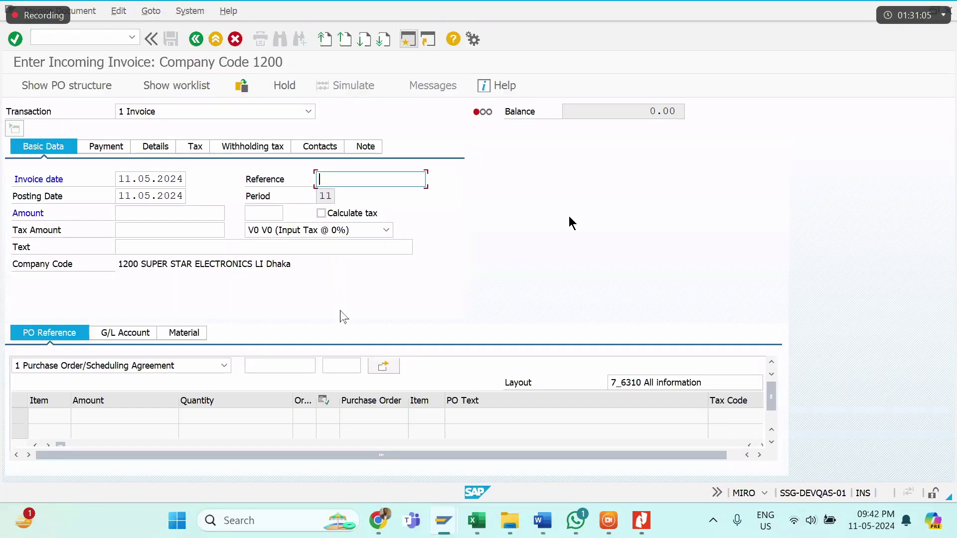
pyautogui.press('Down')
pyautogui.press('Return')
pyautogui.press('Down')
pyautogui.press('Return')
# Step: Set the invoice text to "Invoice Posting against PO-" followed by the purchase order number, adapting an earlier invoice text
pyautogui.press('Tab')
pyautogui.press('Tab')
pyautogui.press('Tab')
pyautogui.press('Tab')
pyautogui.press('Tab')
pyautogui.press('Tab')
pyautogui.press('Tab')
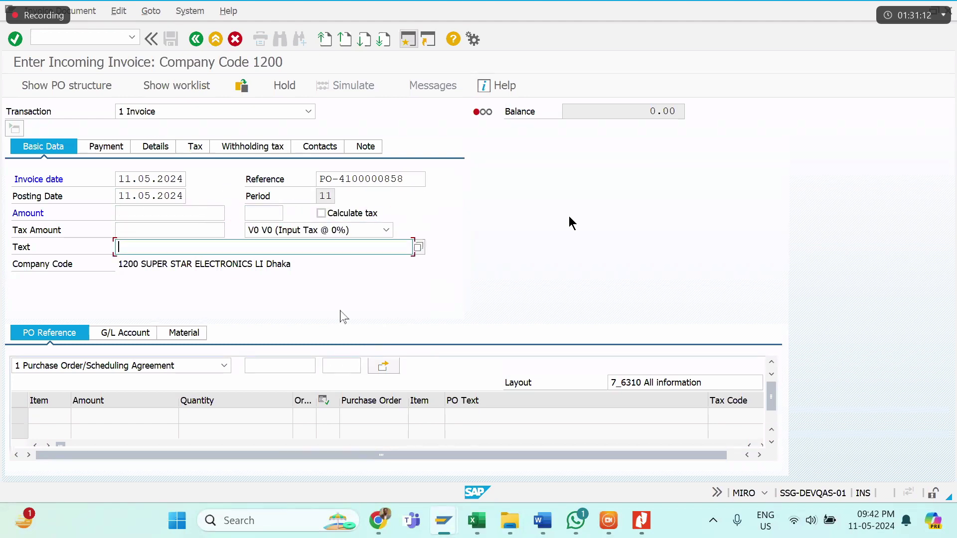
pyautogui.write('I')
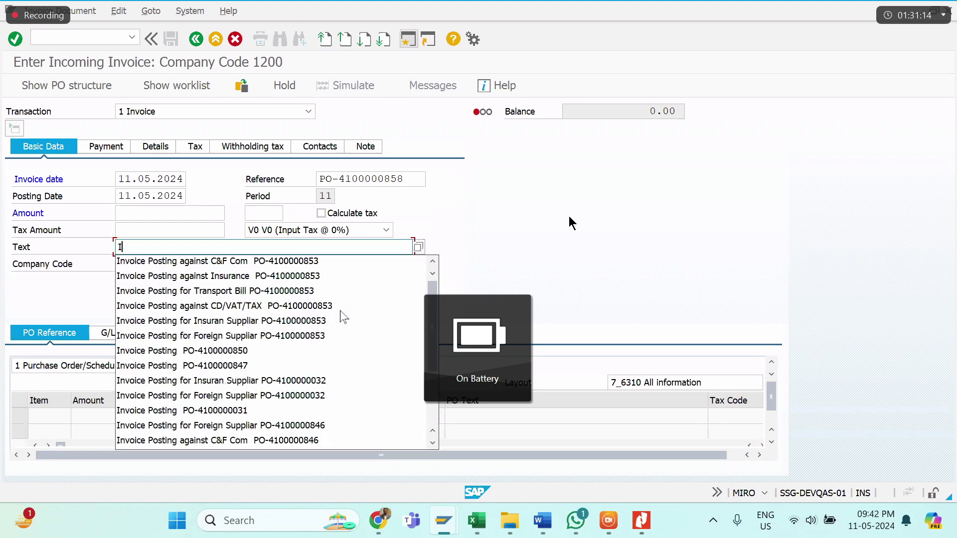
pyautogui.press('Down')
pyautogui.press('Return')
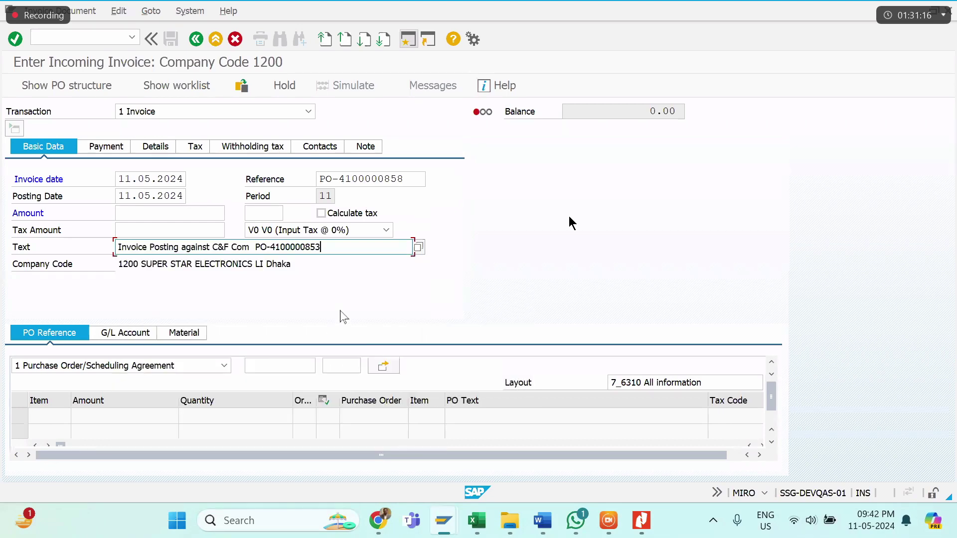
pyautogui.press('BackSpace')
pyautogui.press('BackSpace')
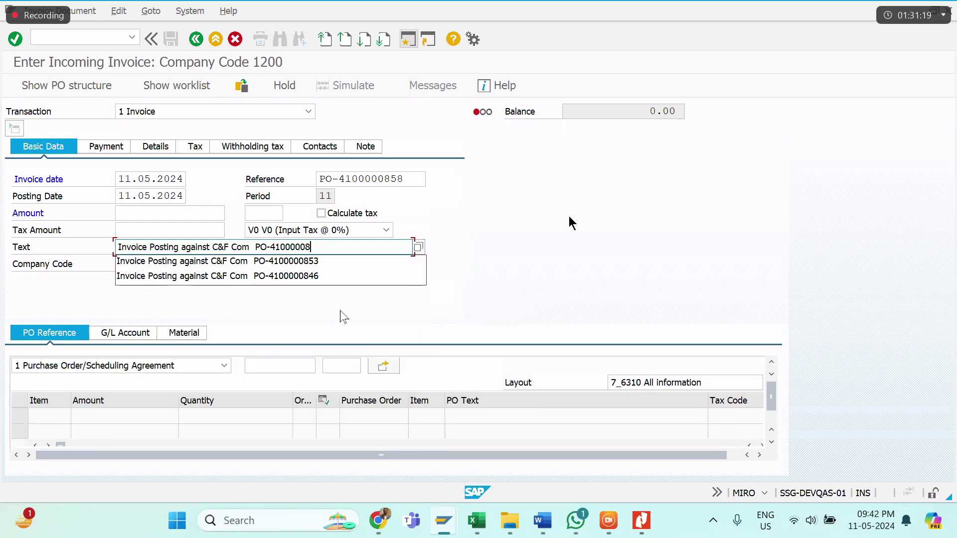
pyautogui.write('58')
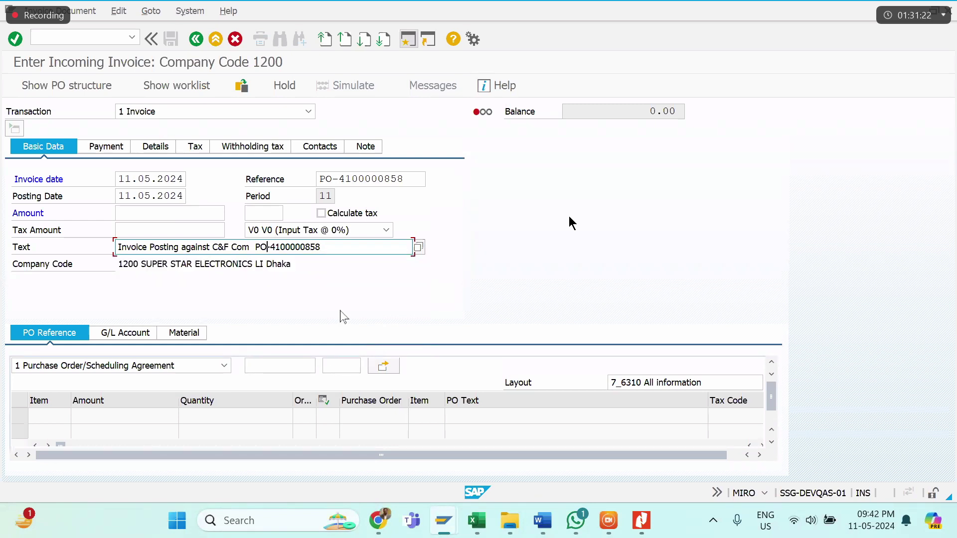
pyautogui.press('BackSpace')
pyautogui.press('BackSpace')
pyautogui.press('BackSpace')
pyautogui.press('BackSpace')
pyautogui.press('BackSpace')
pyautogui.press('BackSpace')
pyautogui.press('BackSpace')
pyautogui.press('BackSpace')
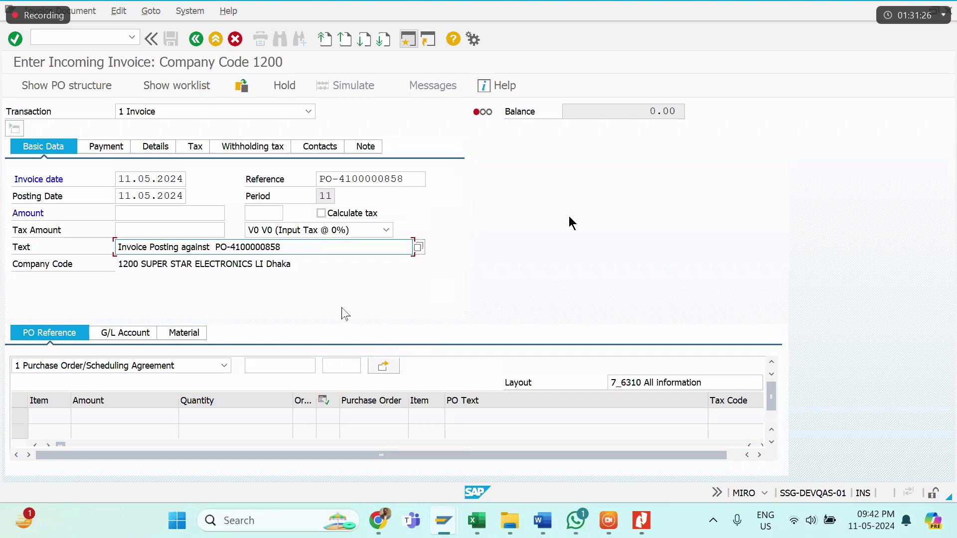
# Step: Enter the SUV car purchase order's number as the invoice's PO reference and open the purchase order assignment
pyautogui.click(274, 369)
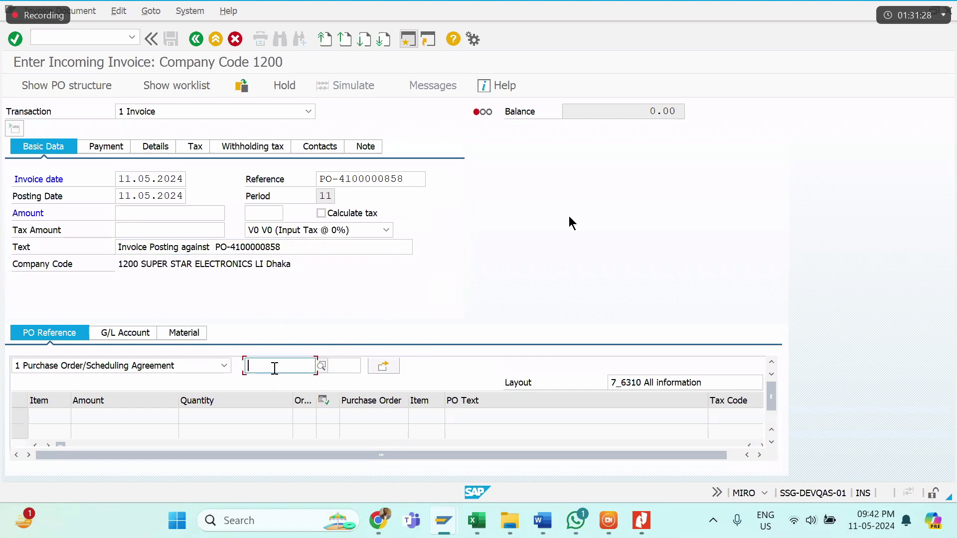
pyautogui.press('space')
pyautogui.press('Down')
pyautogui.press('Return')
pyautogui.press('BackSpace')
pyautogui.write('8')
pyautogui.click(435, 312)
pyautogui.click(386, 370)
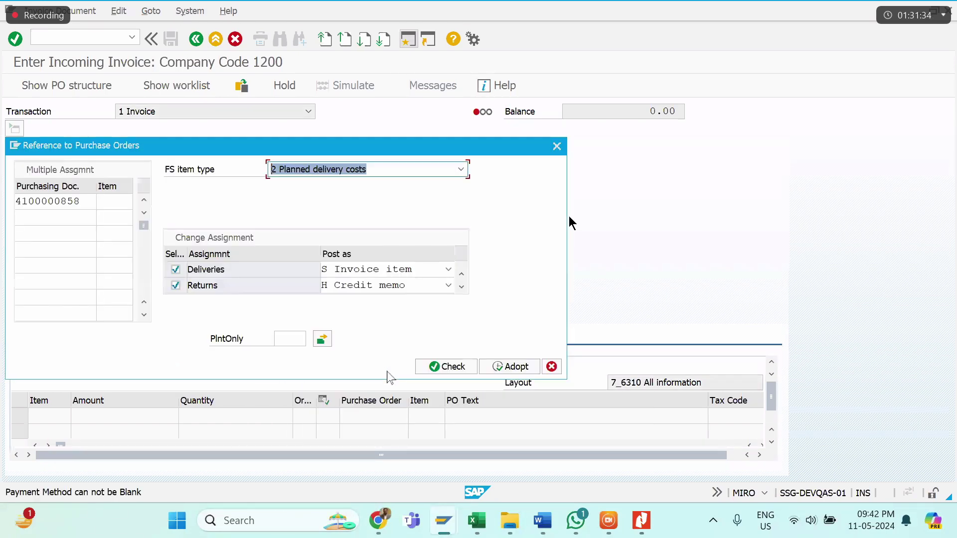
# Step: Adopt the purchase order with FS item type "3 Goods/service items + planned delivery costs"
pyautogui.click(461, 170)
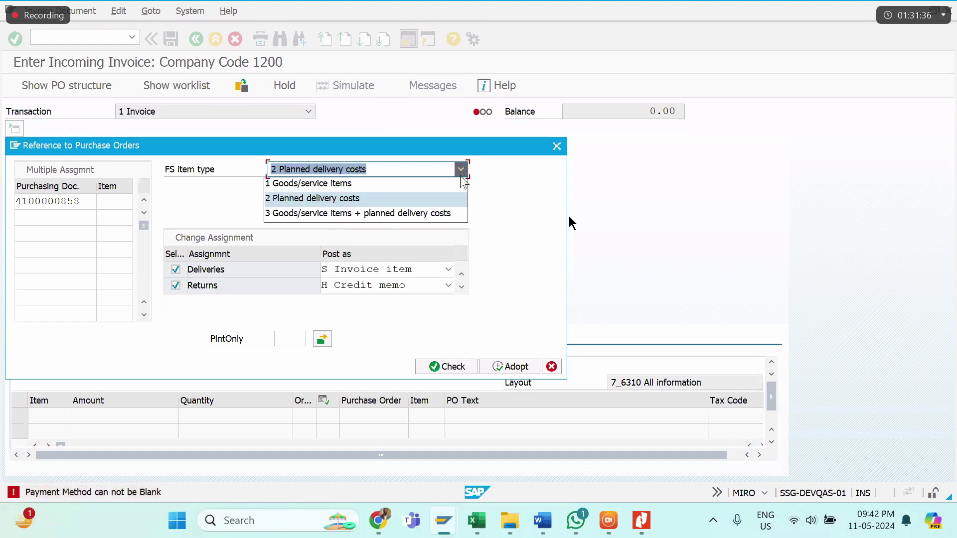
pyautogui.click(368, 215)
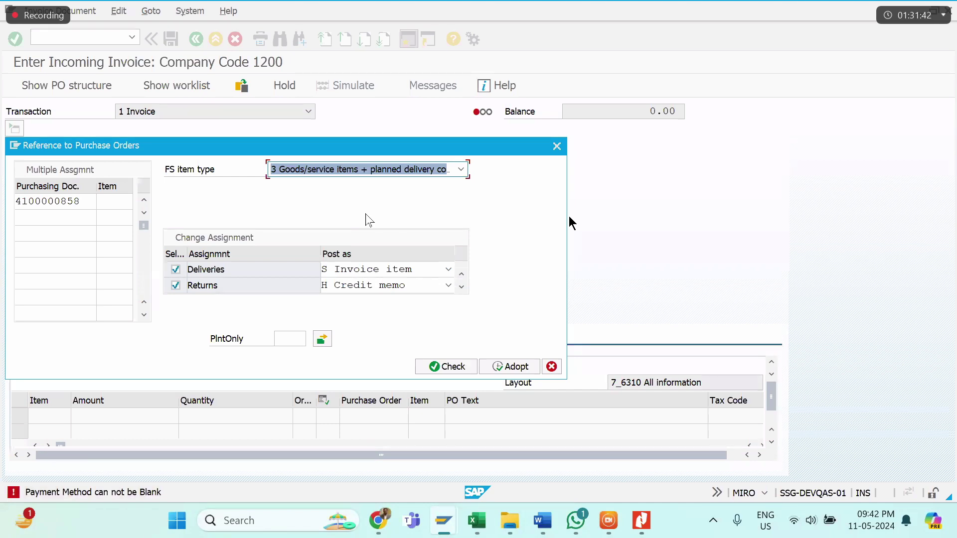
pyautogui.click(500, 369)
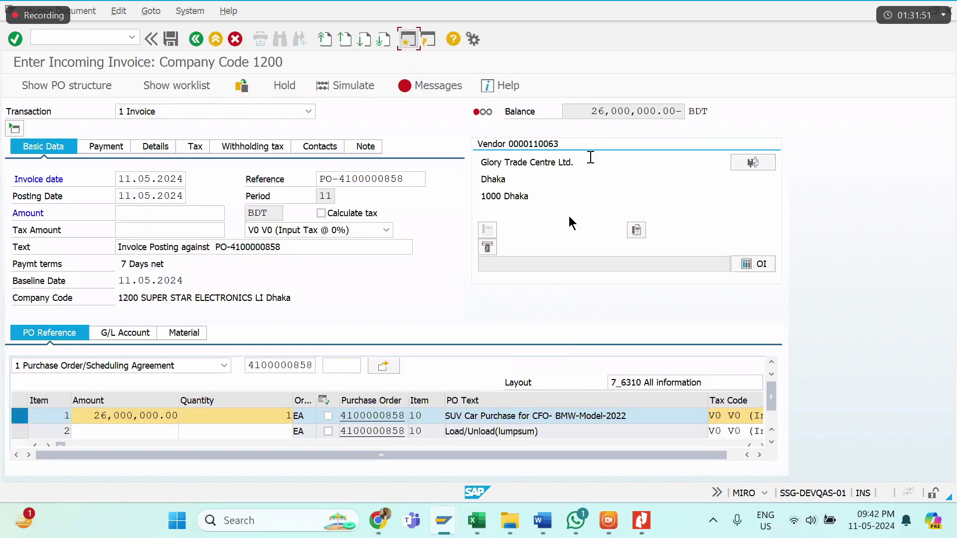
# Step: Set the Load/Unload(lumpsum) item's amount to 2500000 and its quantity to 1, and acknowledge the down payment information
pyautogui.click(144, 435)
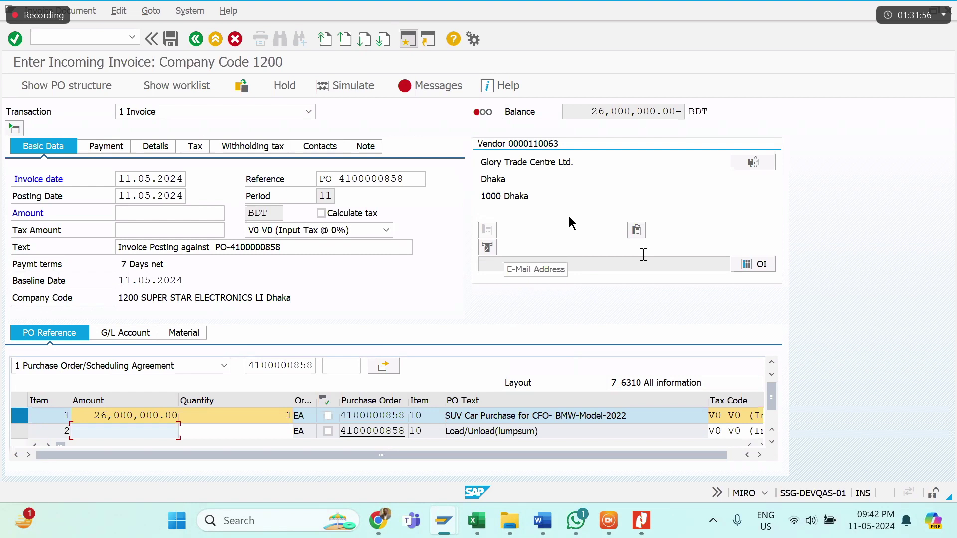
pyautogui.write('25')
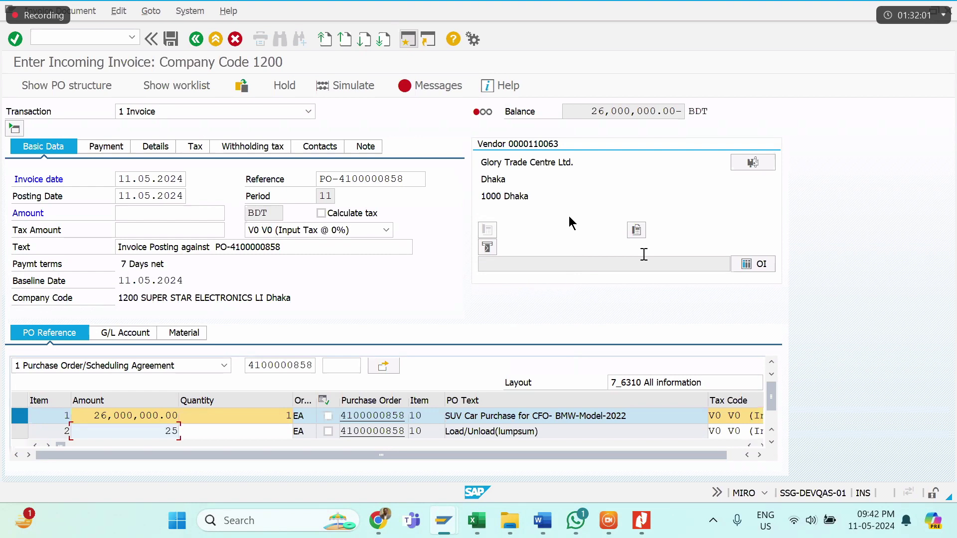
pyautogui.write('00000')
pyautogui.press('Tab')
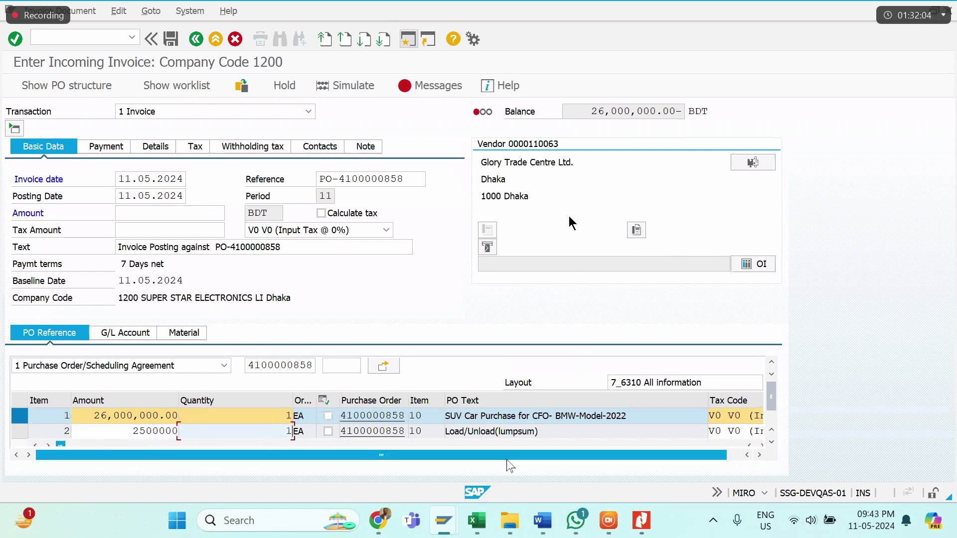
pyautogui.click(485, 431)
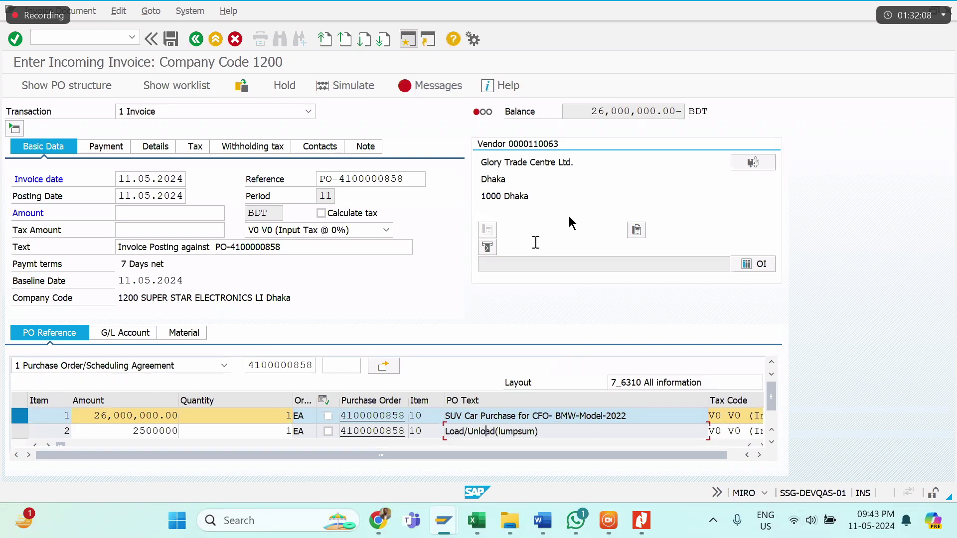
pyautogui.press('Return')
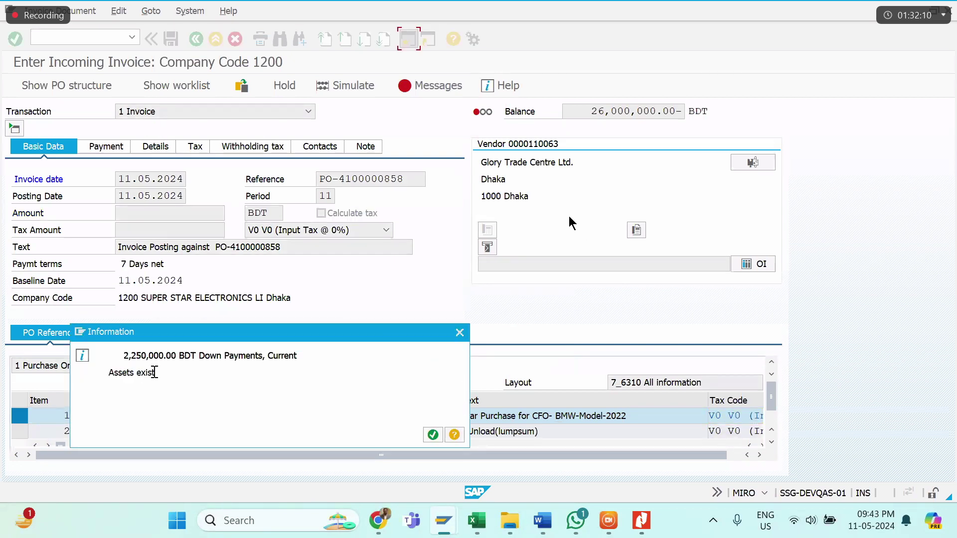
pyautogui.click(432, 435)
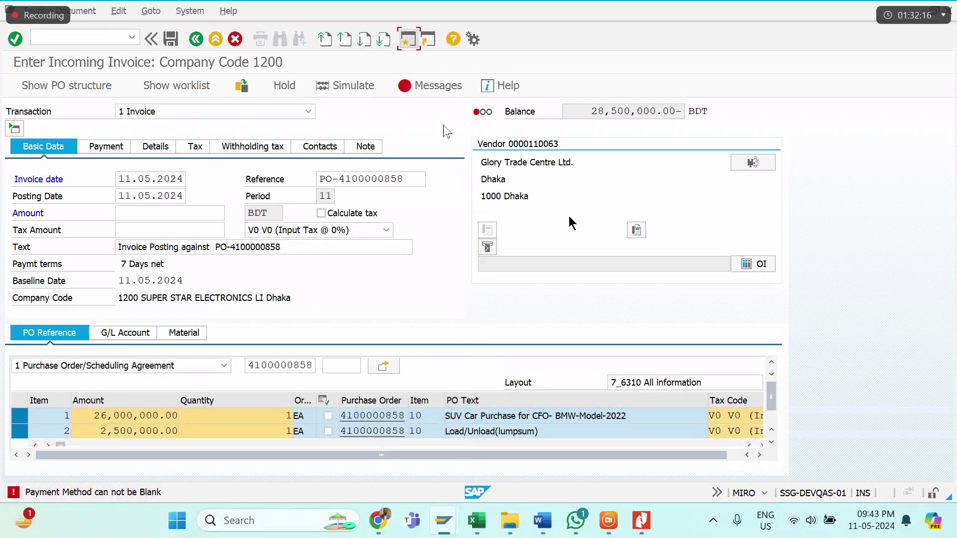
# Step: Set the invoice amount to 28,500,000.00 BDT, matching the open balance of the purchase order items
pyautogui.moveTo(590, 112); pyautogui.dragTo(672, 112)
pyautogui.hotkey('ctrl', 'c')
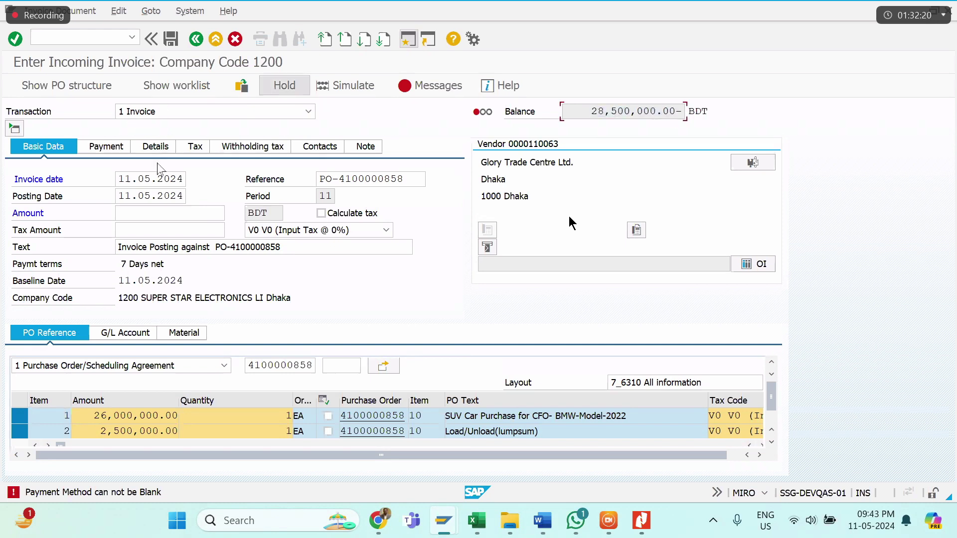
pyautogui.click(155, 213)
pyautogui.hotkey('ctrl', 'v')
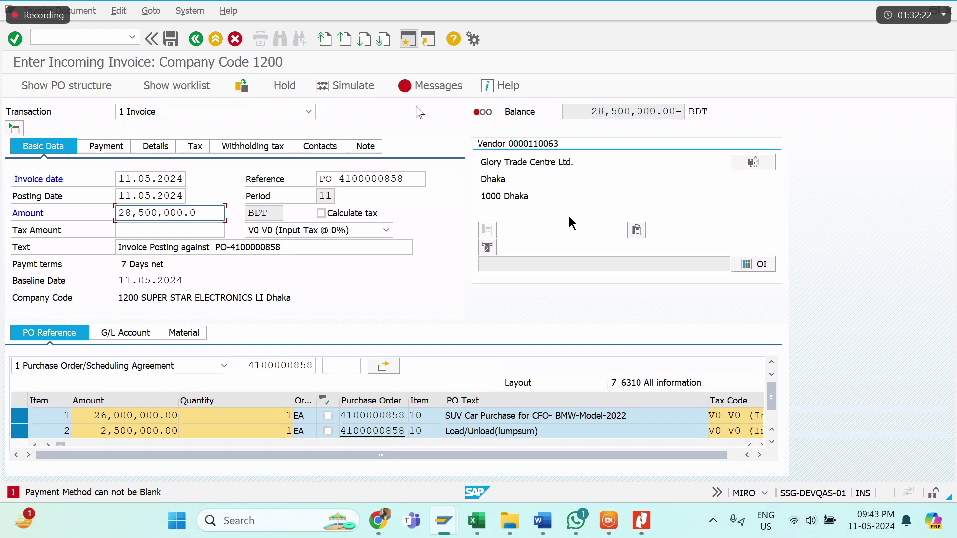
pyautogui.press('Return')
pyautogui.press('Return')
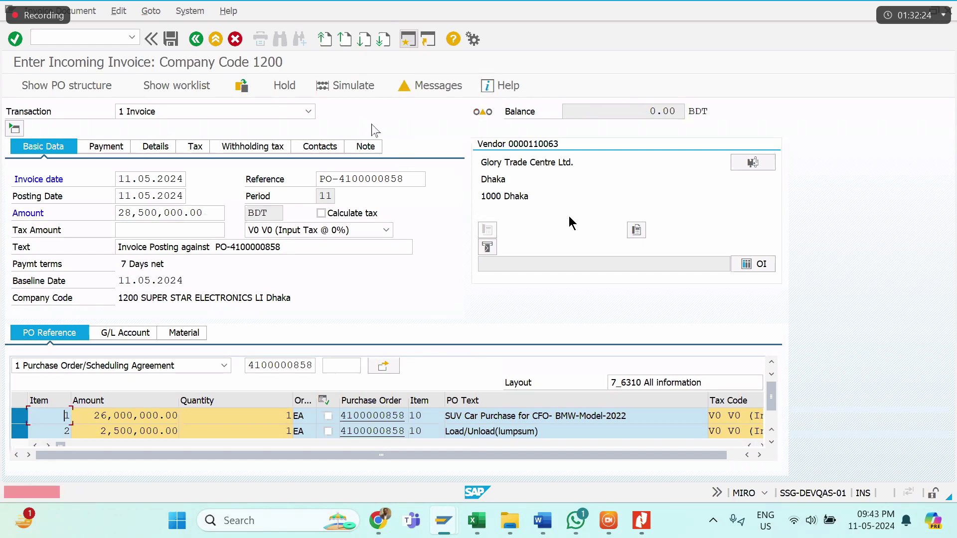
# Step: Enter the missing payment method in the invoice's payment data
pyautogui.click(115, 145)
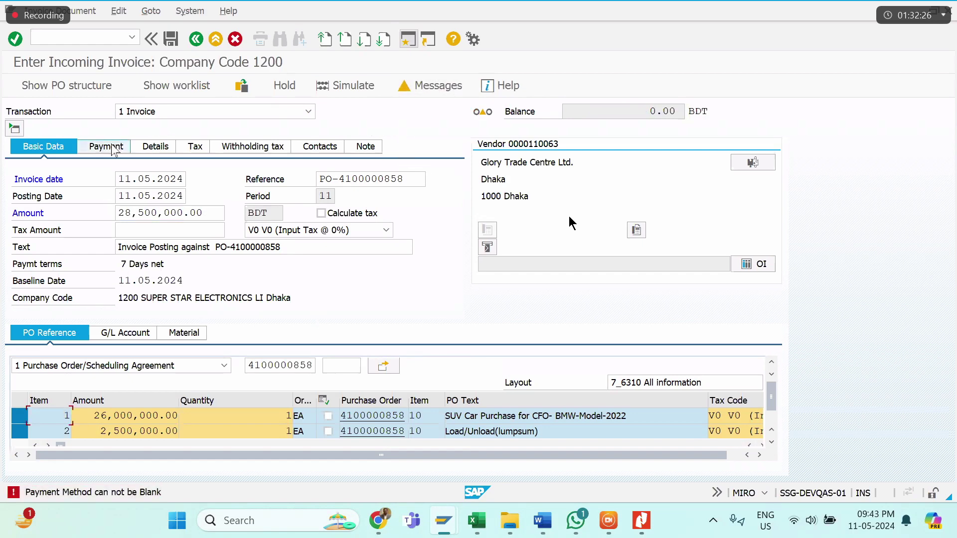
pyautogui.click(89, 247)
pyautogui.press('Return')
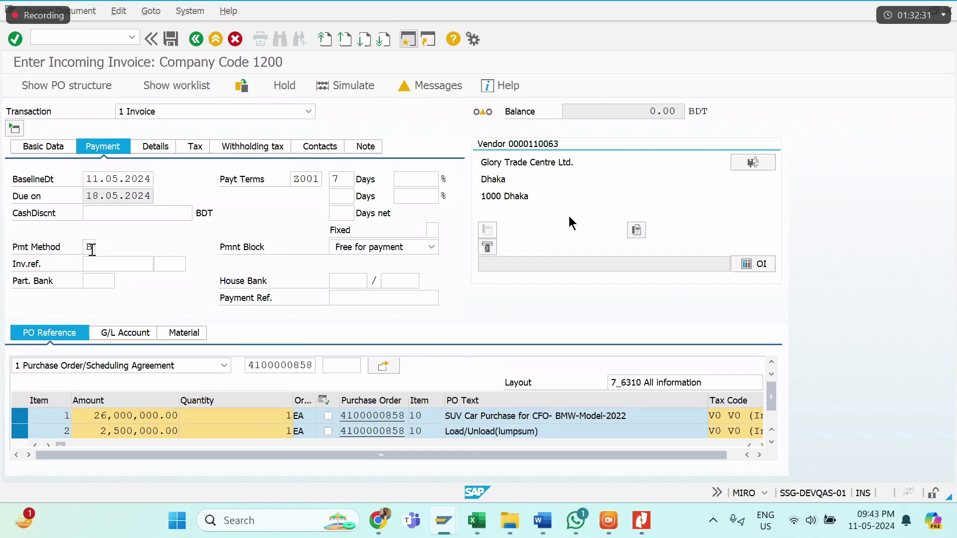
# Step: Simulate the invoice document, review the vendor and Vehicles - Head Office lines, and post it
pyautogui.click(349, 85)
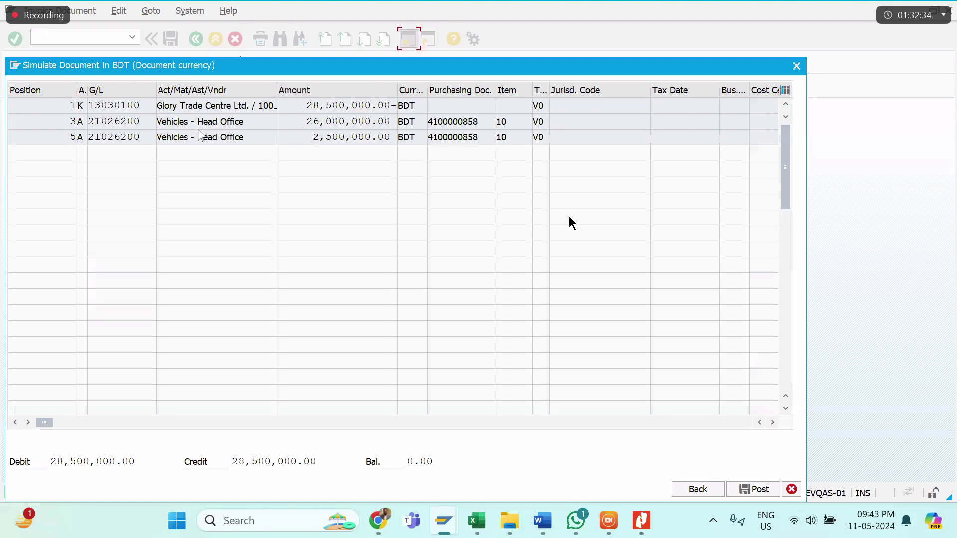
pyautogui.click(164, 126)
pyautogui.moveTo(157, 106); pyautogui.dragTo(119, 113)
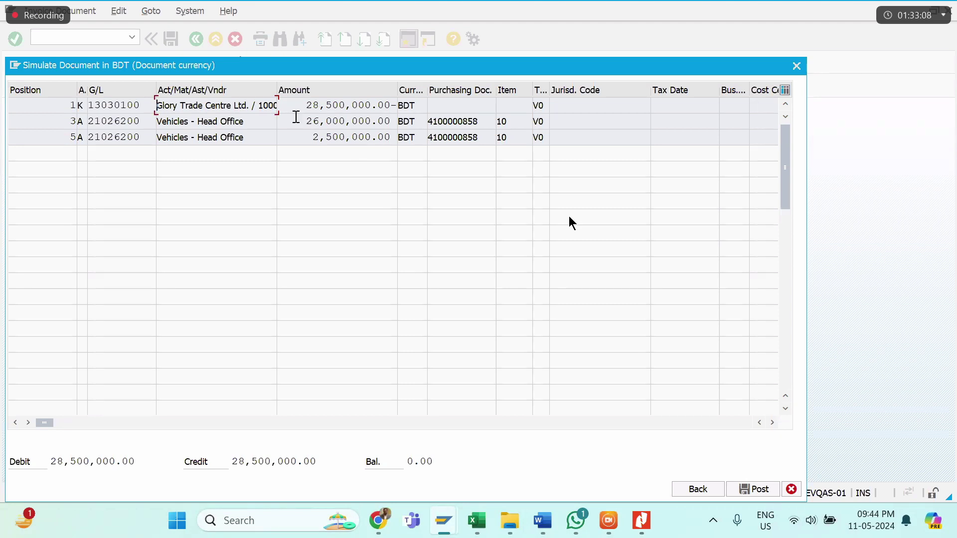
pyautogui.click(210, 137)
pyautogui.click(752, 489)
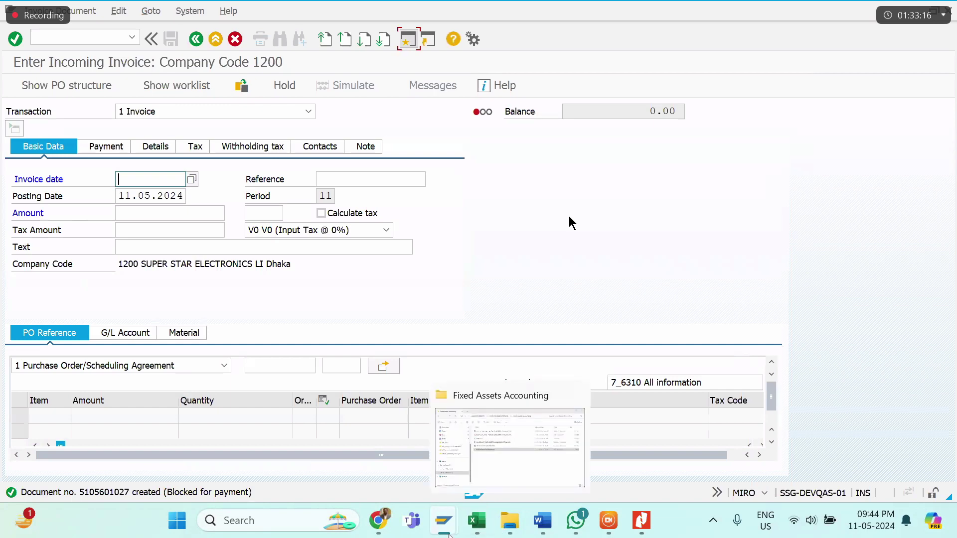
# Step: Switch to the master data display of asset 62000043 and open its asset values
pyautogui.moveTo(445, 528)
pyautogui.click(453, 455)
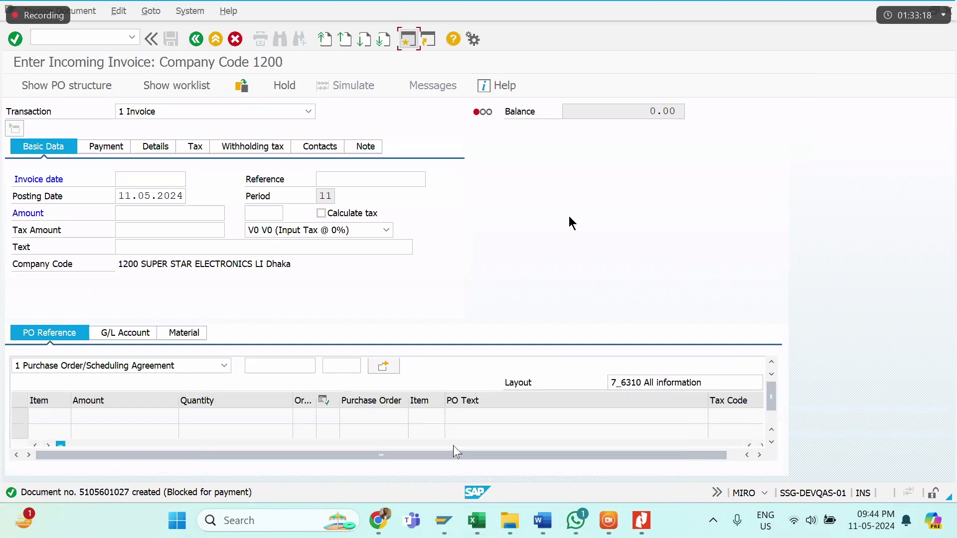
pyautogui.moveTo(437, 533)
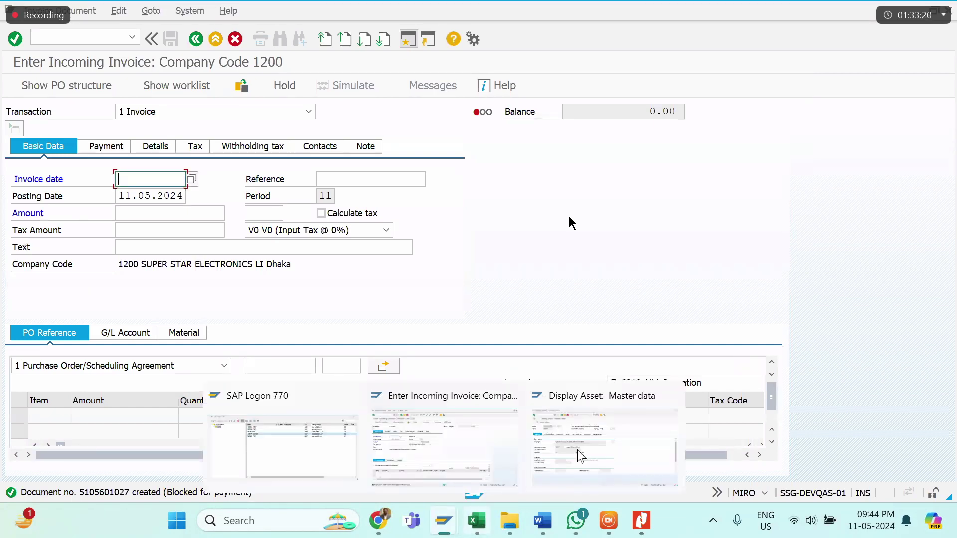
pyautogui.click(624, 443)
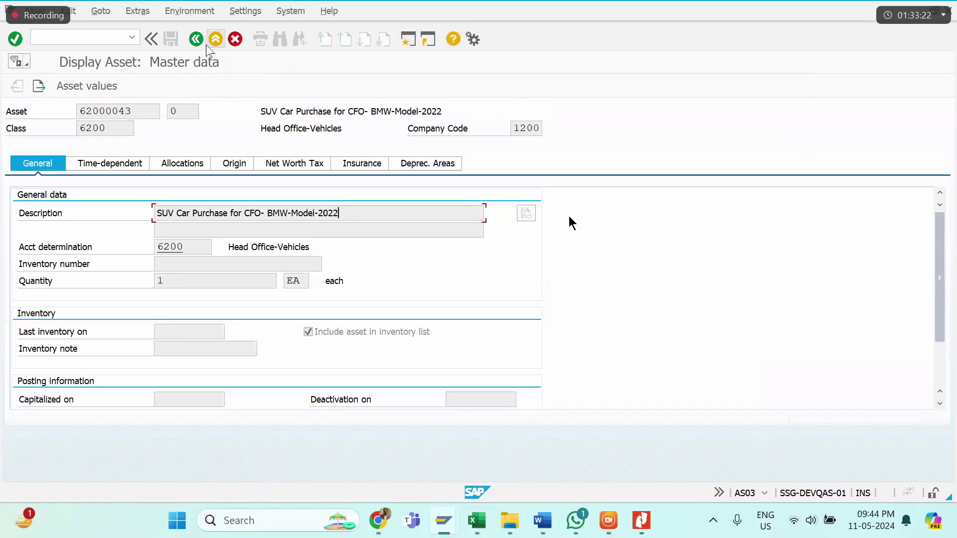
pyautogui.click(87, 86)
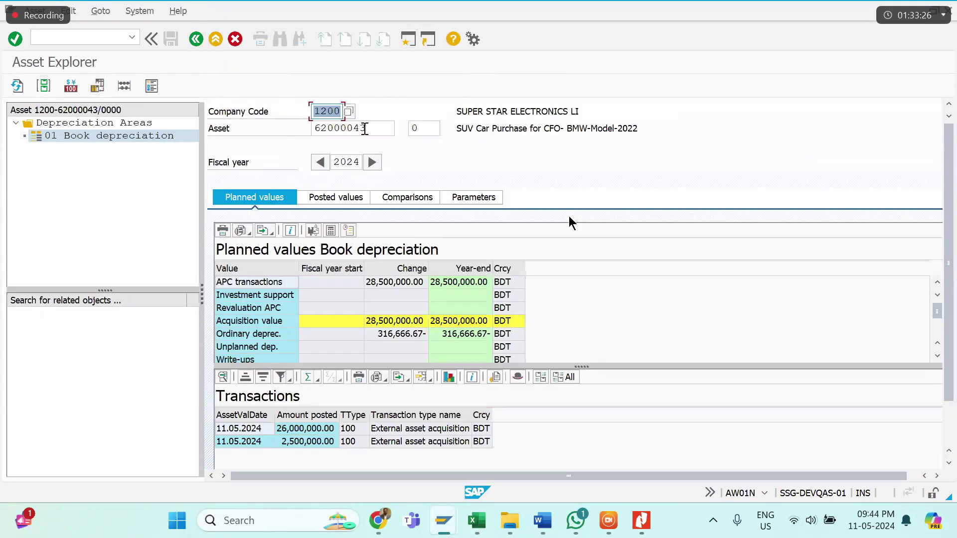
# Step: Copy the asset number from the Word session notes and reload Asset Explorer for asset 62000043 in company code 1200
pyautogui.moveTo(539, 518)
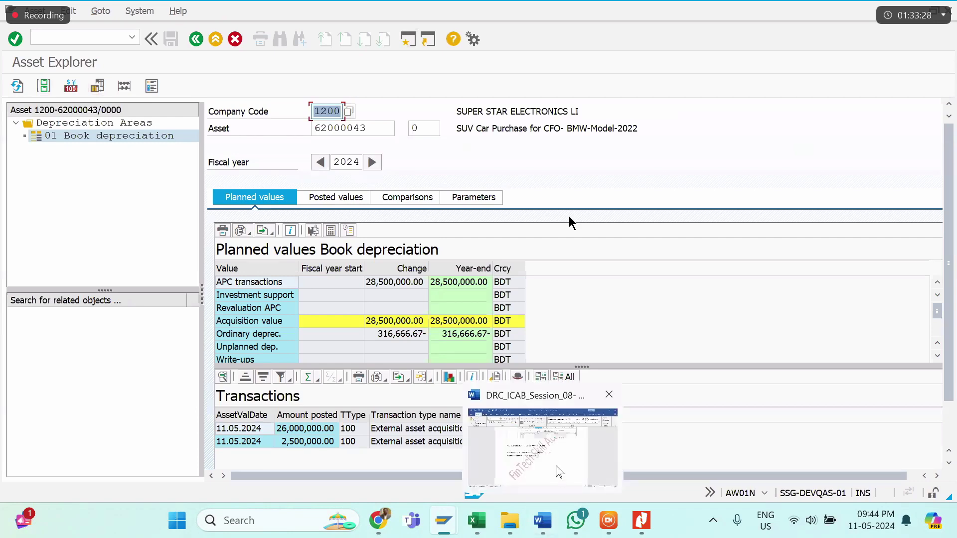
pyautogui.click(555, 463)
pyautogui.scroll(6, 460, 331)
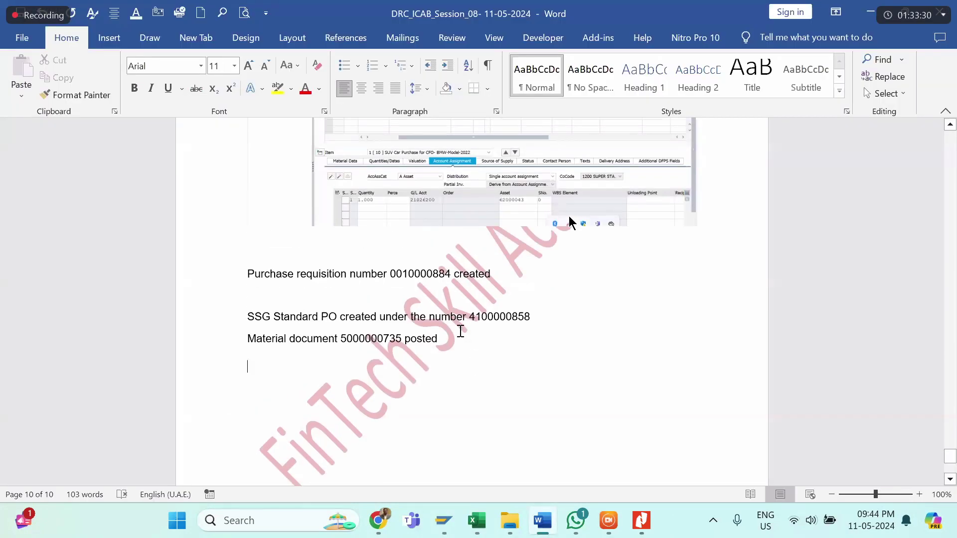
pyautogui.moveTo(300, 298); pyautogui.dragTo(350, 295)
pyautogui.hotkey('ctrl', 'c')
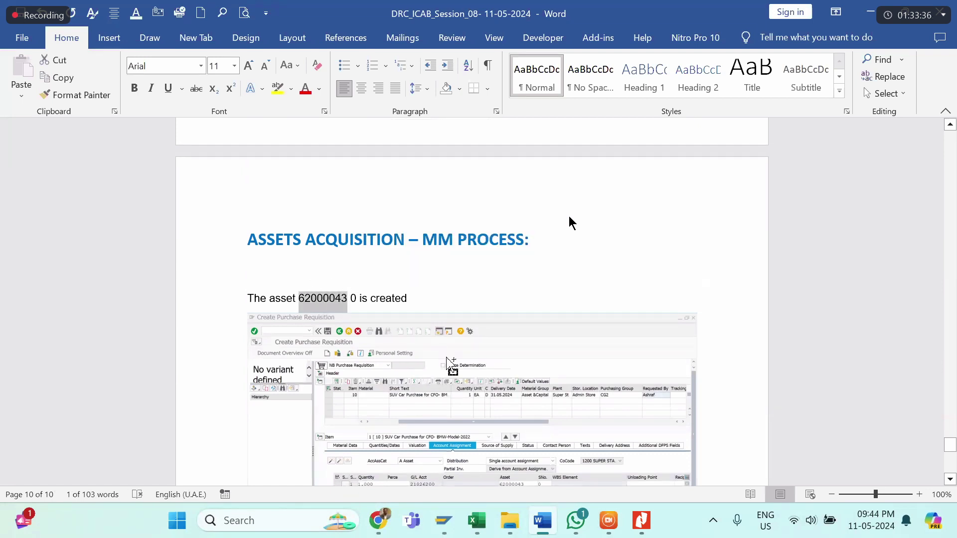
pyautogui.hotkey('alt', 'Tab')
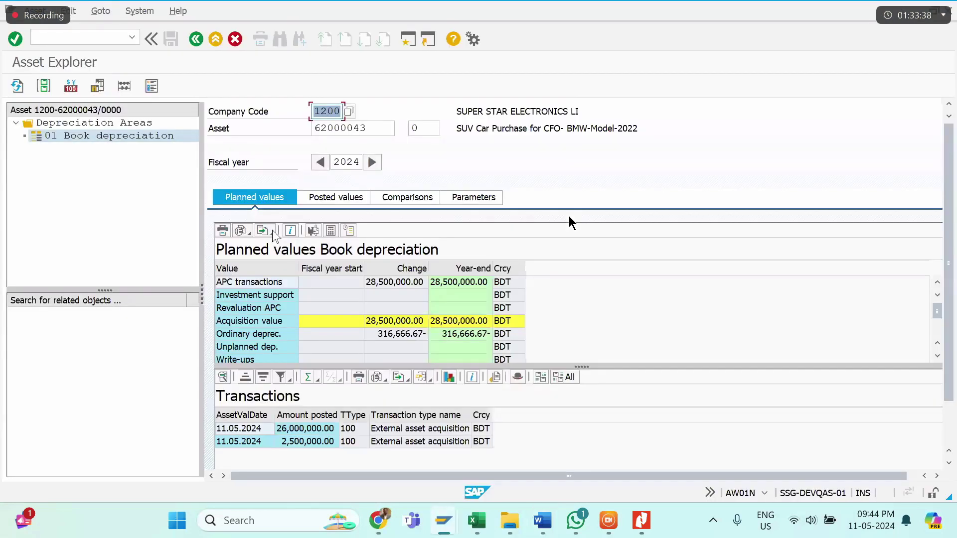
pyautogui.press('Tab')
pyautogui.hotkey('ctrl', 'v')
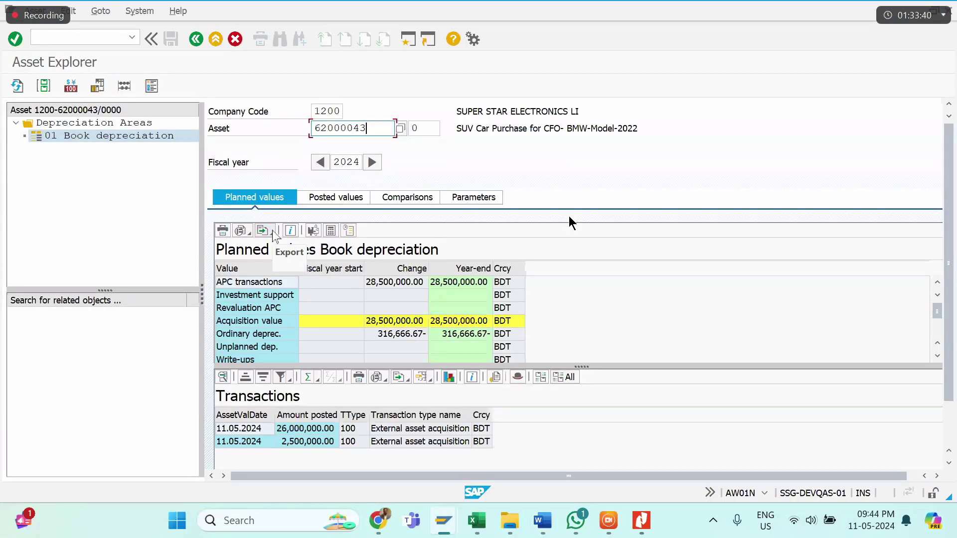
pyautogui.press('Return')
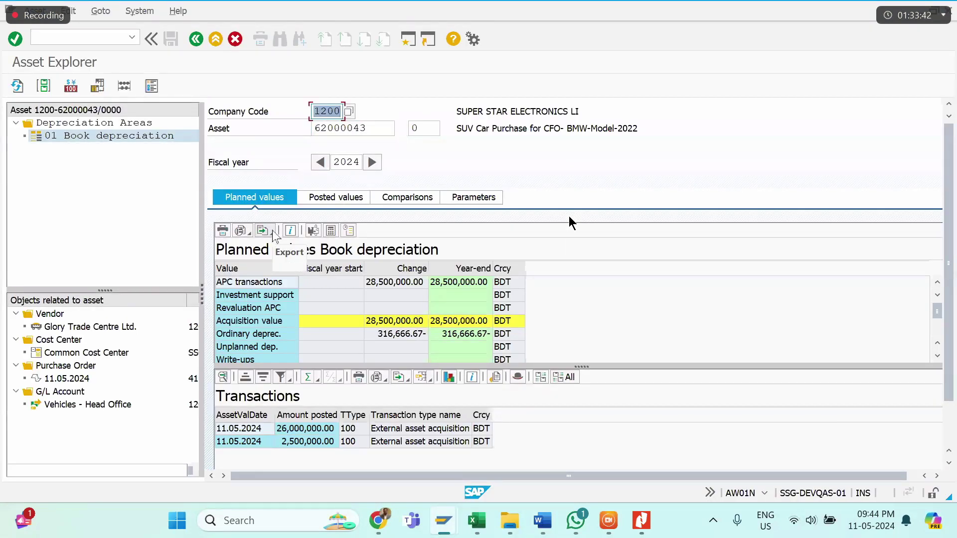
# Step: Set the Asset Value in the Asset Dep Calculation Excel workbook to the asset's APC of 28500000 and widen column E to fit
pyautogui.click(409, 335)
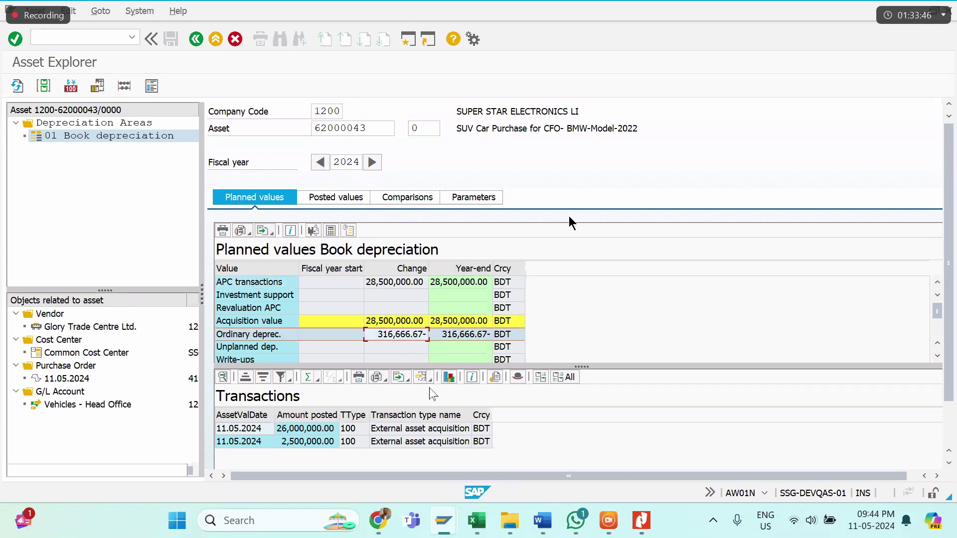
pyautogui.moveTo(482, 519)
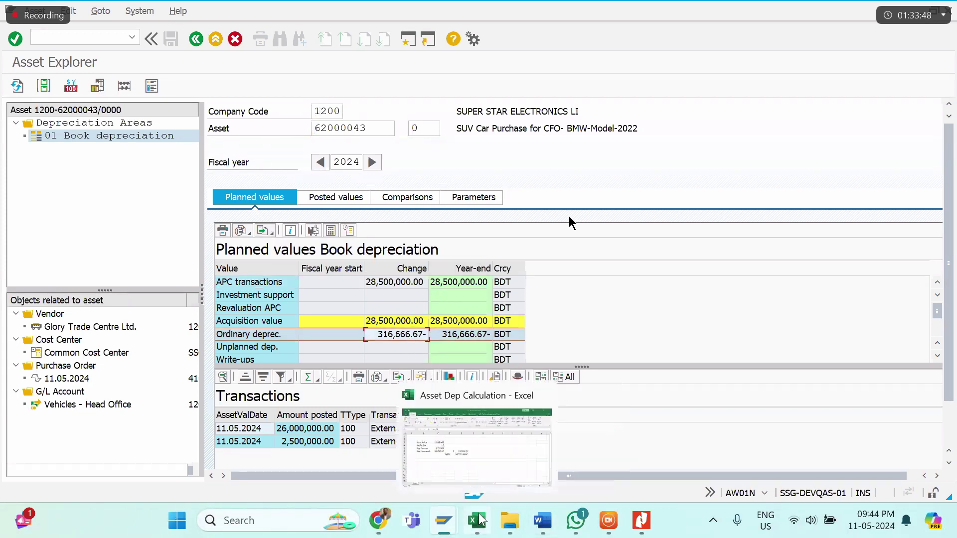
pyautogui.click(474, 448)
pyautogui.click(242, 214)
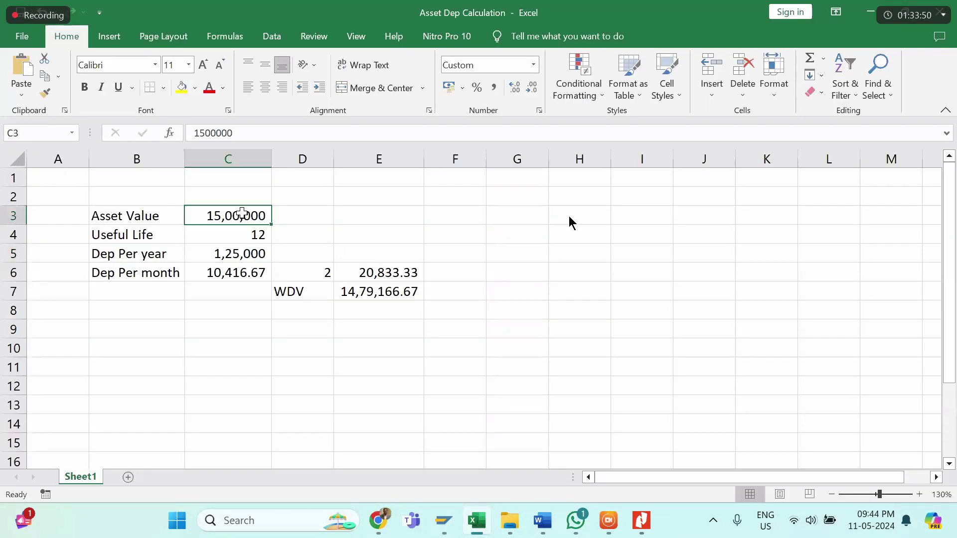
pyautogui.hotkey('alt', 'Tab')
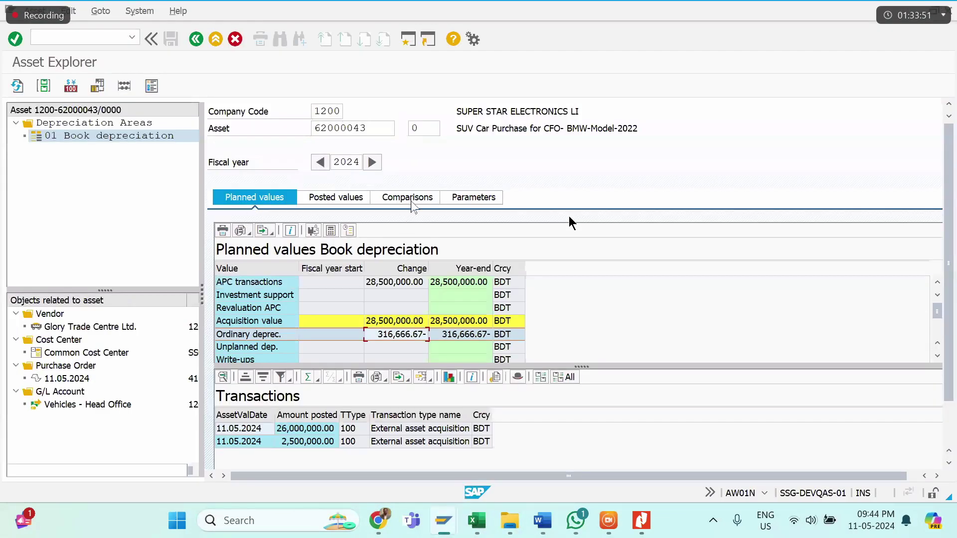
pyautogui.click(399, 285)
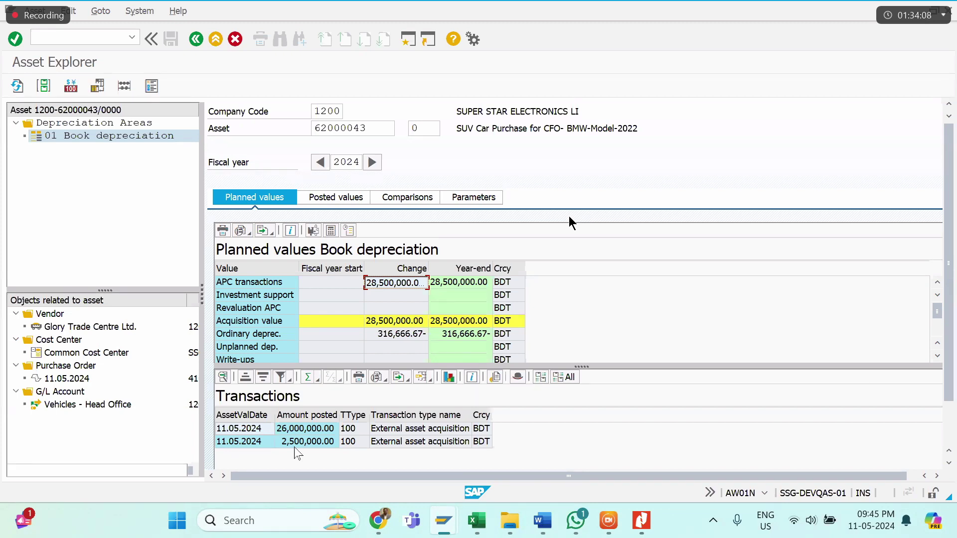
pyautogui.hotkey('alt', 'Tab')
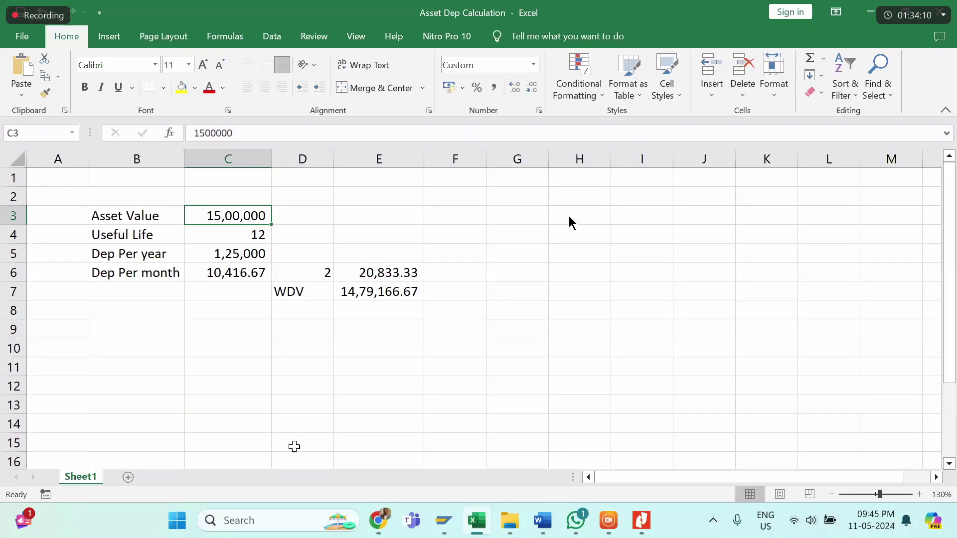
pyautogui.write('28500000')
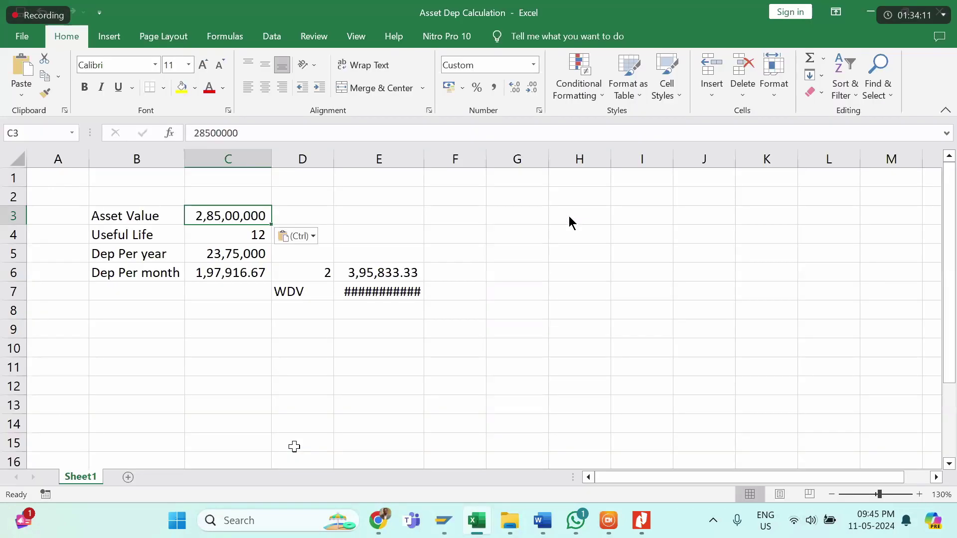
pyautogui.doubleClick(424, 167)
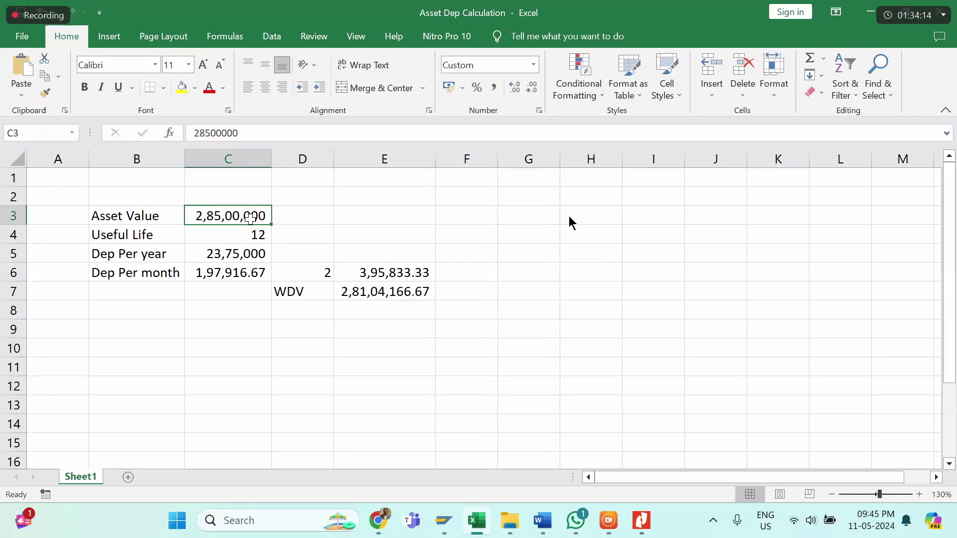
# Step: Set the Useful Life in cell C4 to 15
pyautogui.click(248, 239)
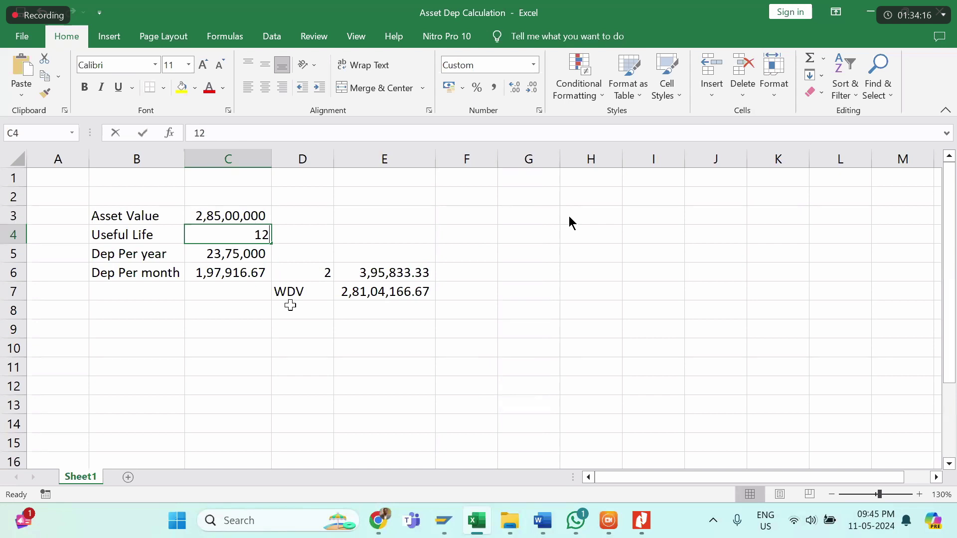
pyautogui.write('15')
pyautogui.press('Return')
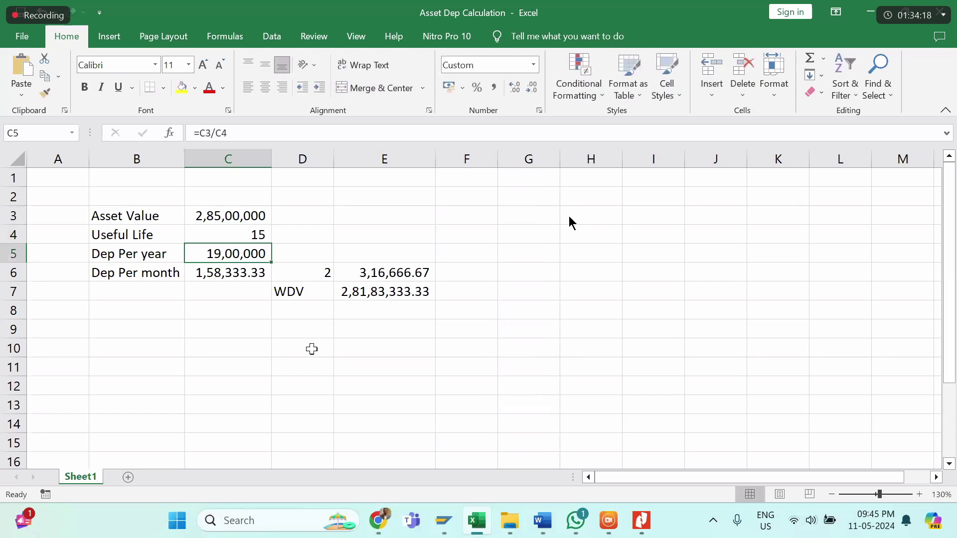
# Step: Check the asset's useful life in SAP's depreciation parameters and compare its planned ordinary depreciation with the two-month amount in Excel
pyautogui.hotkey('alt', 'Tab')
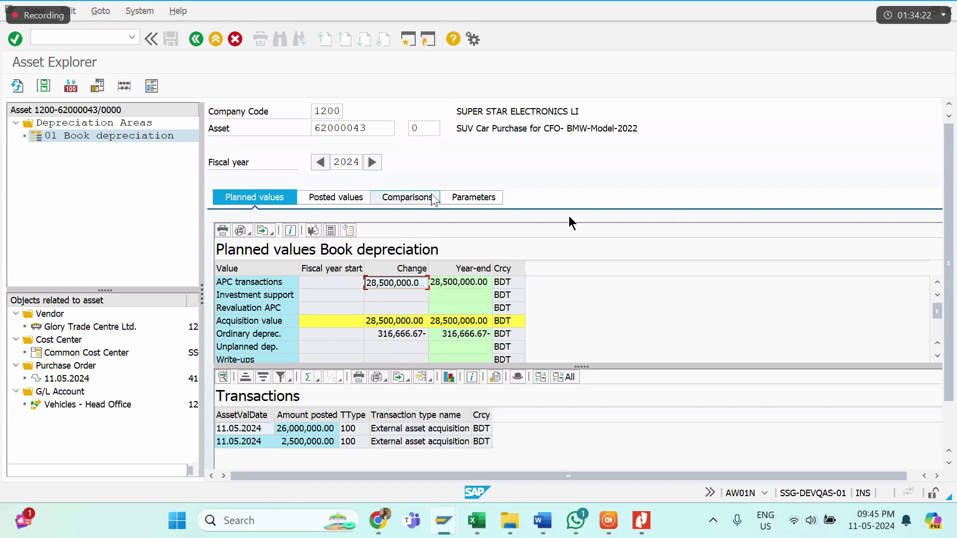
pyautogui.click(463, 198)
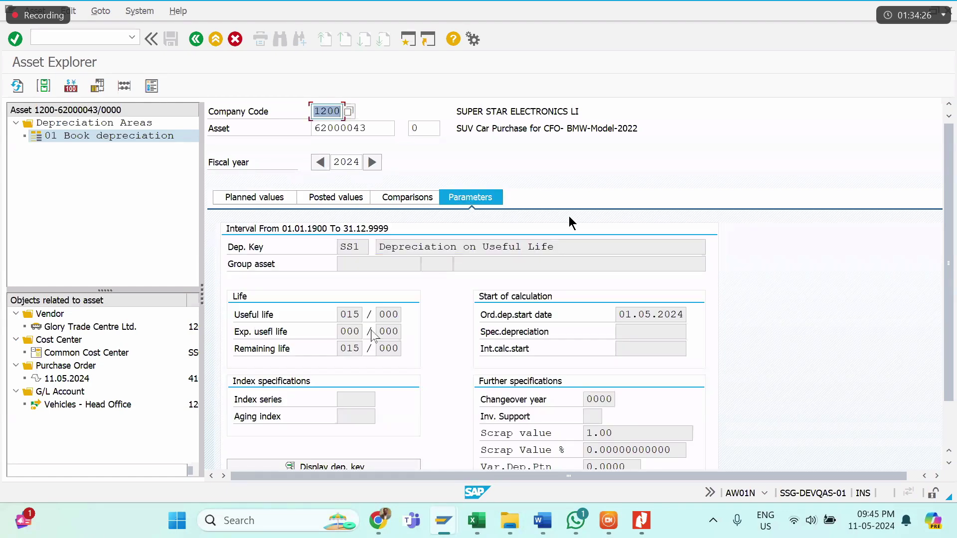
pyautogui.hotkey('alt', 'Tab')
pyautogui.click(408, 273)
pyautogui.hotkey('alt', 'Tab')
pyautogui.click(264, 200)
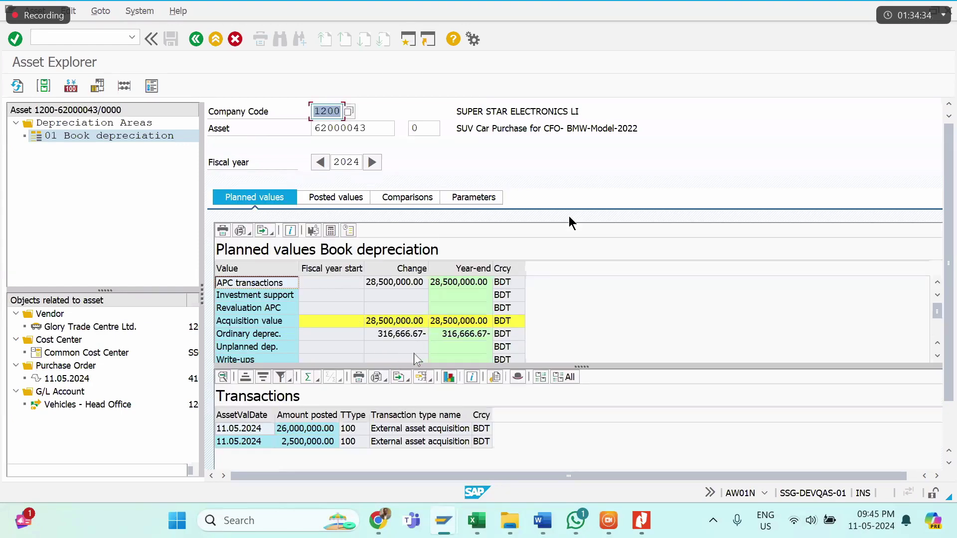
# Step: Examine the asset's posted and planned depreciation by period in an enlarged list, and view the depreciation parameters again
pyautogui.click(344, 200)
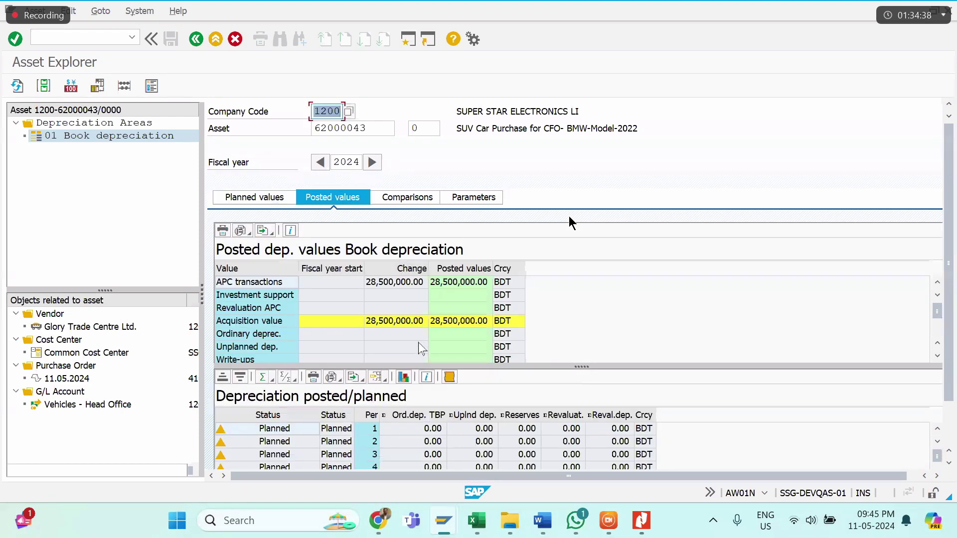
pyautogui.scroll(-2, 461, 406)
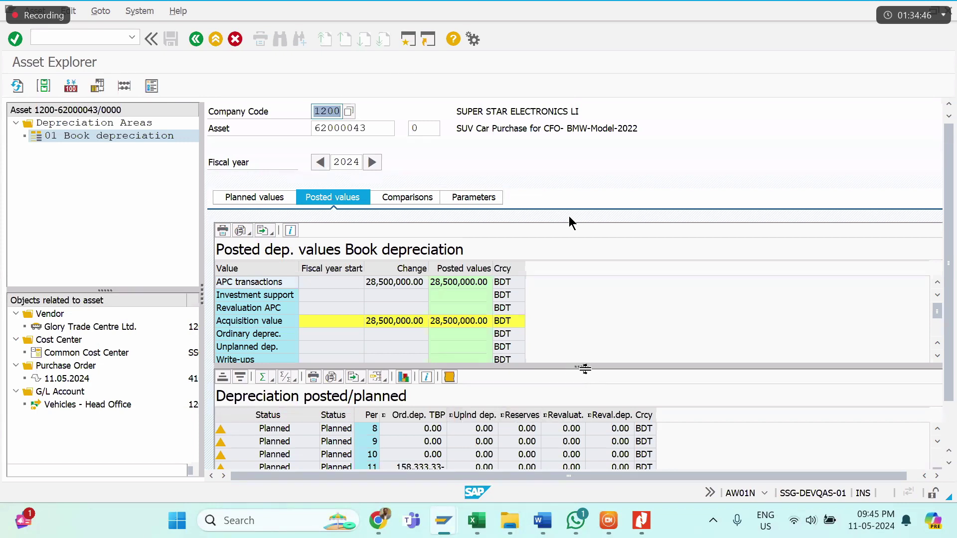
pyautogui.moveTo(581, 367); pyautogui.dragTo(584, 262)
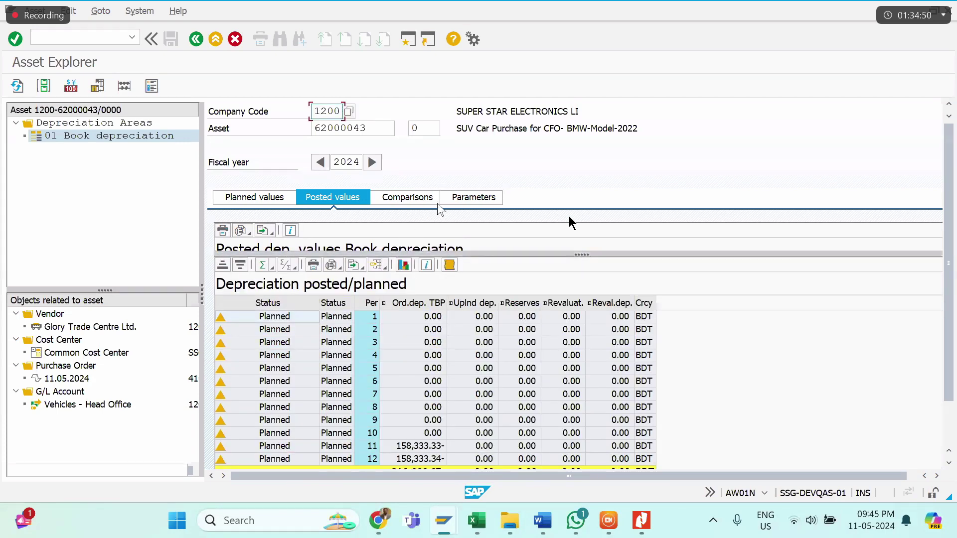
pyautogui.click(463, 198)
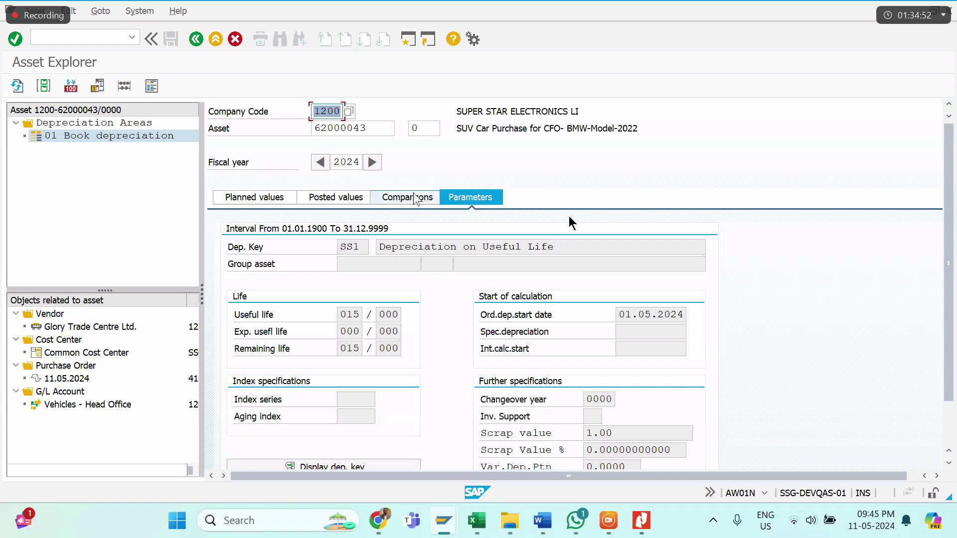
# Step: View the asset's yearly book depreciation comparison for 2024 to 2039 and return to the SAP Easy Access menu
pyautogui.click(417, 198)
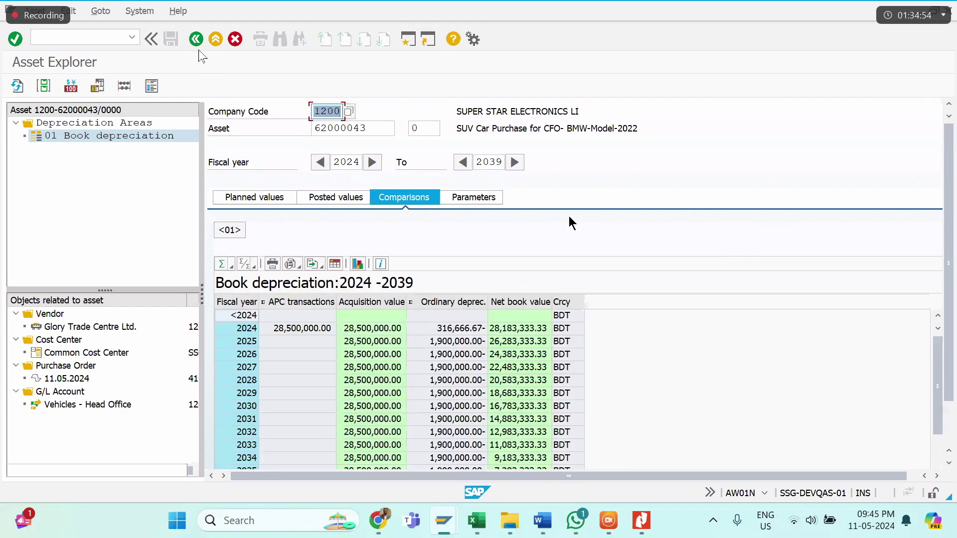
pyautogui.click(196, 40)
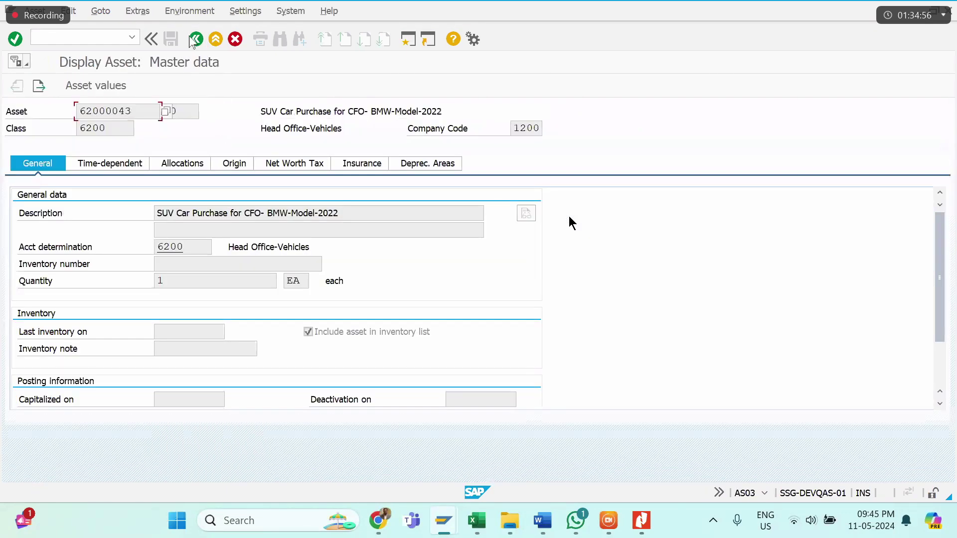
pyautogui.click(196, 40)
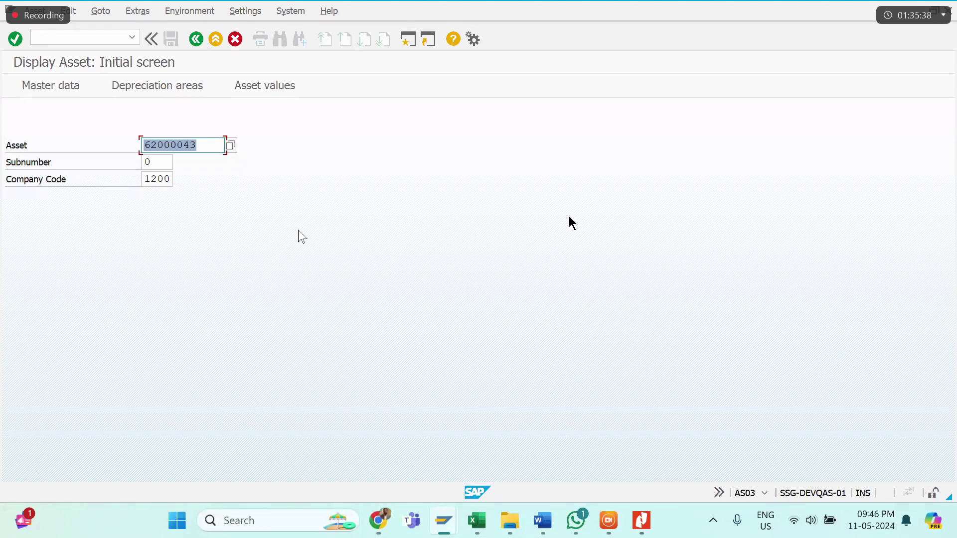
pyautogui.click(196, 39)
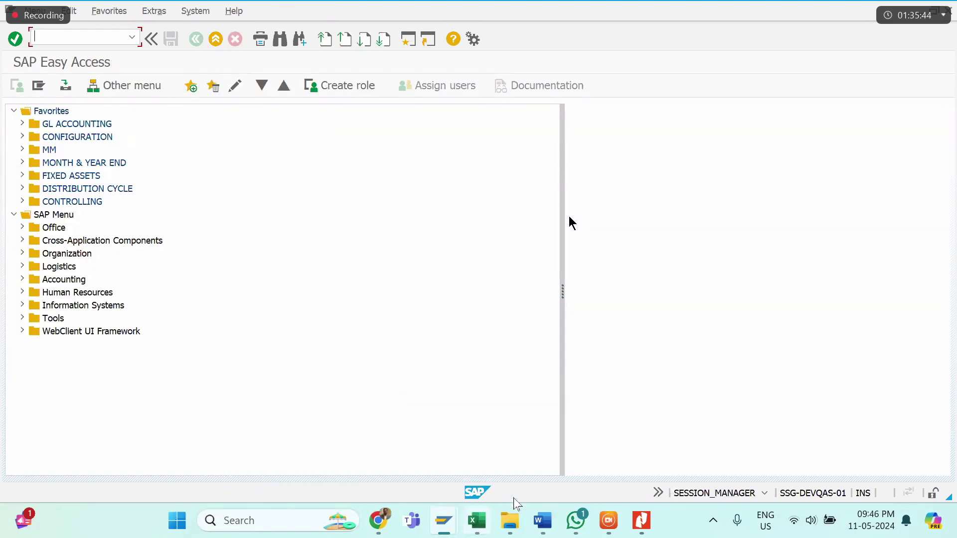
# Step: Switch to the session notes in Word and add the heading "CREATE MULTIPLE ASSETS: AS01" at the end of the document
pyautogui.moveTo(543, 526)
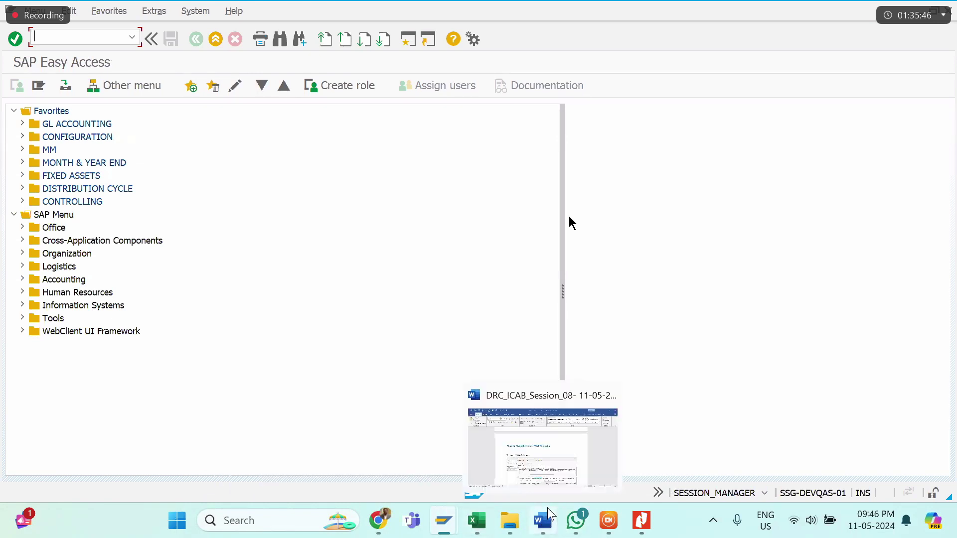
pyautogui.click(548, 446)
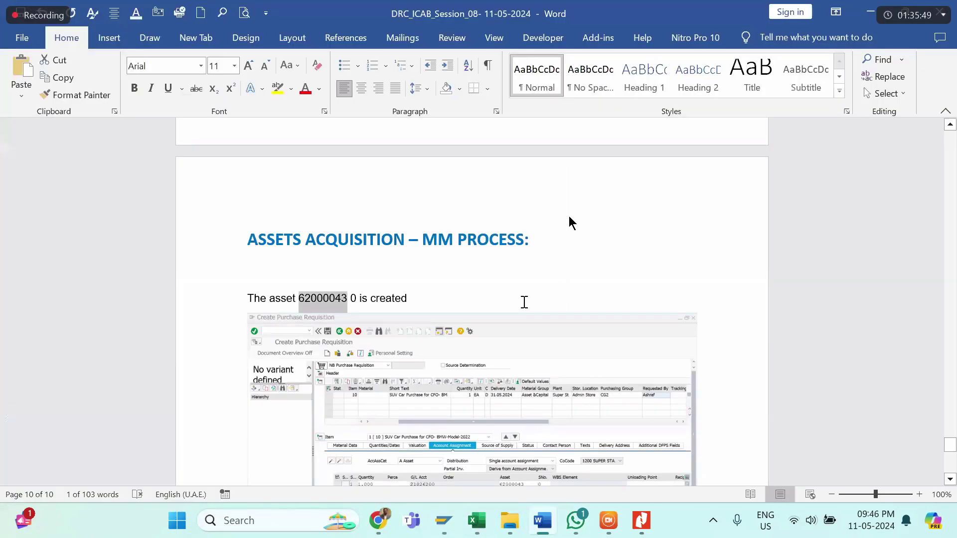
pyautogui.hotkey('ctrl', 'End')
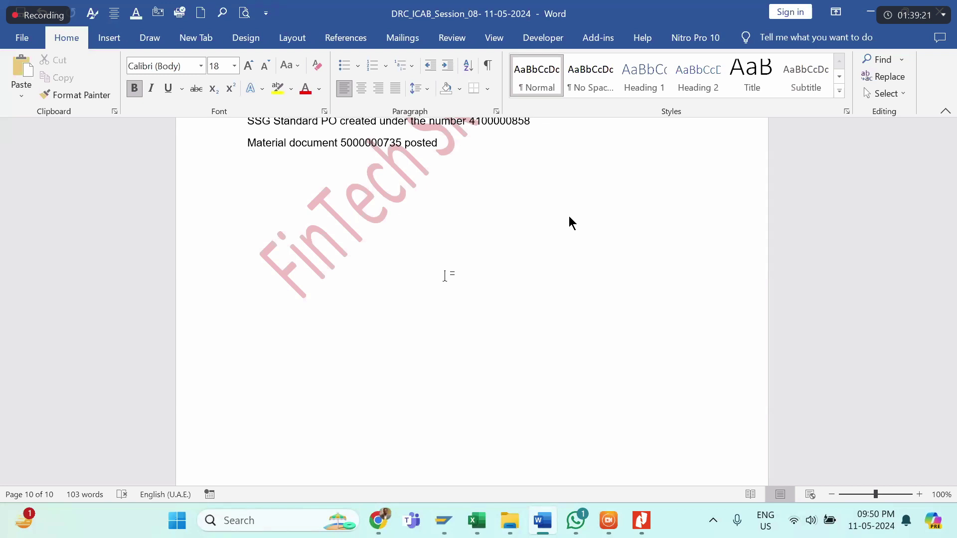
pyautogui.write('CREATE MU')
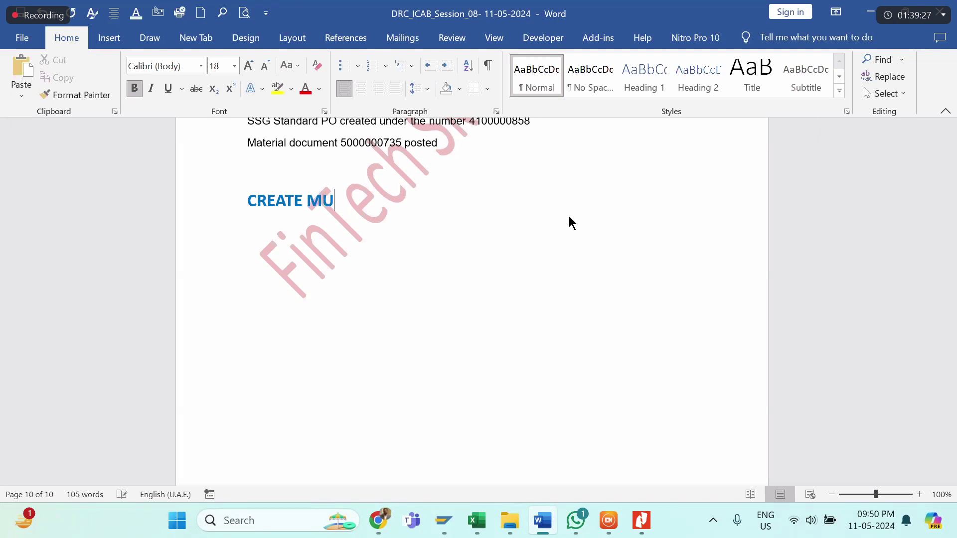
pyautogui.write('LTIPLE ASSET')
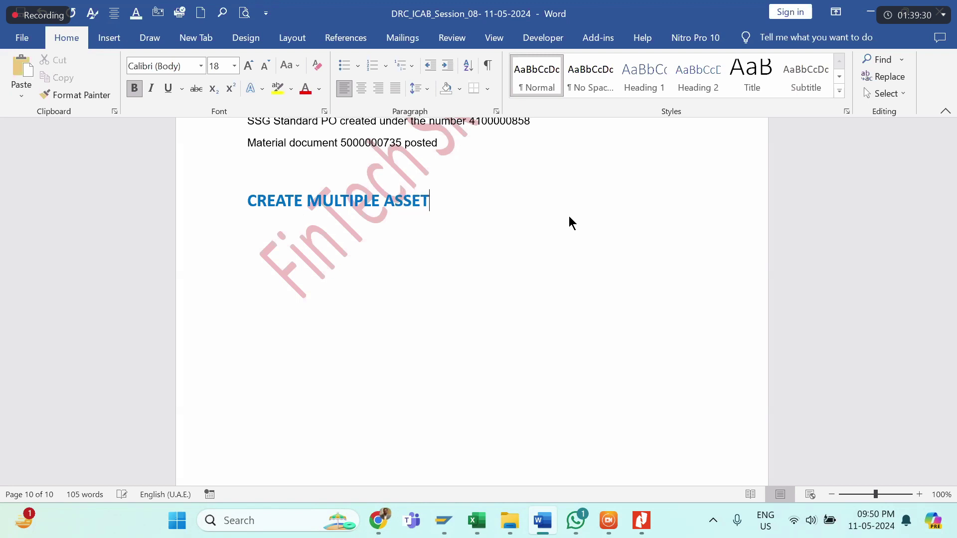
pyautogui.write('S: AS01')
pyautogui.press('Return')
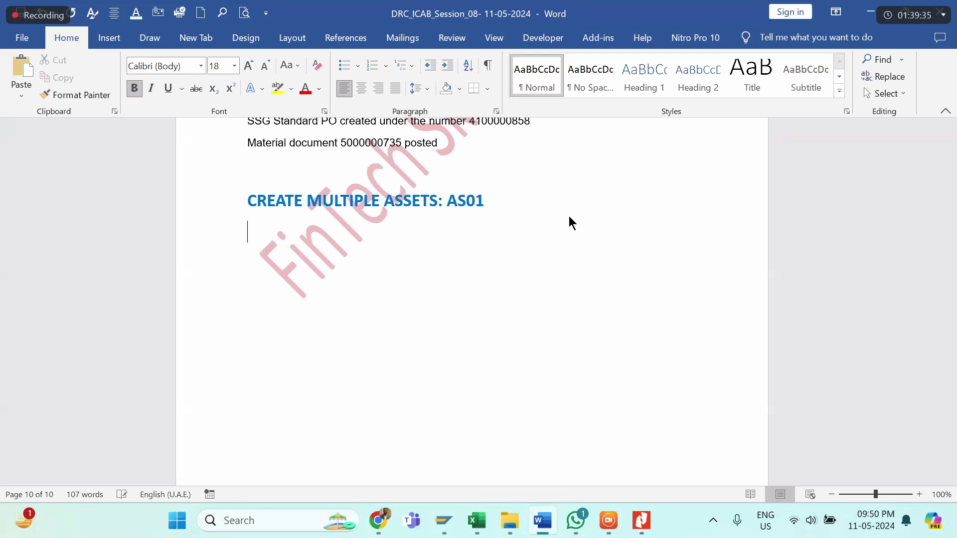
# Step: Switch to the SAP incoming invoice session, leave the invoice entry and start transaction AS01
pyautogui.moveTo(447, 526)
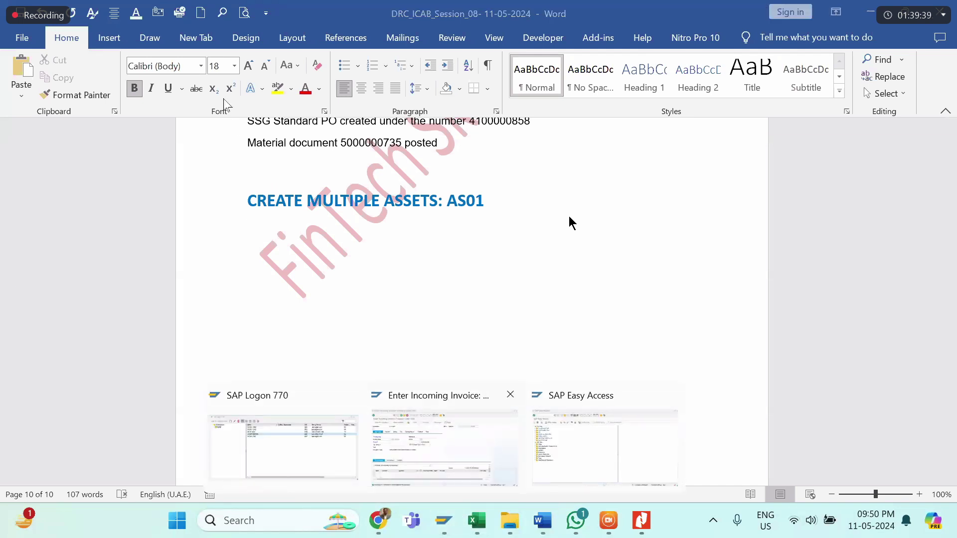
pyautogui.click(445, 447)
pyautogui.click(118, 42)
pyautogui.write('/n')
pyautogui.press('Return')
pyautogui.write('AS01')
pyautogui.press('Return')
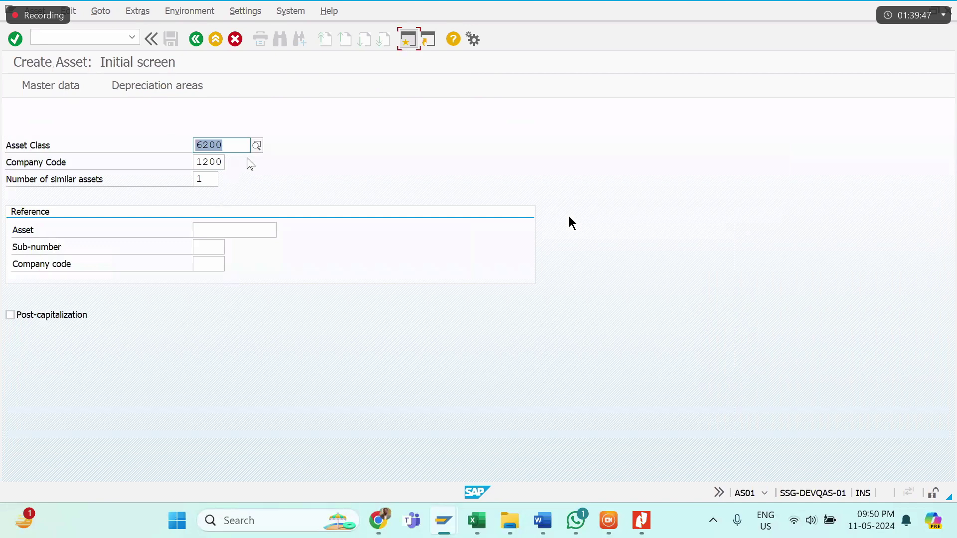
# Step: Choose asset class 7200 Head Office-Computer Equipment, set the number of similar assets to 5 and proceed to the master data
pyautogui.click(254, 147)
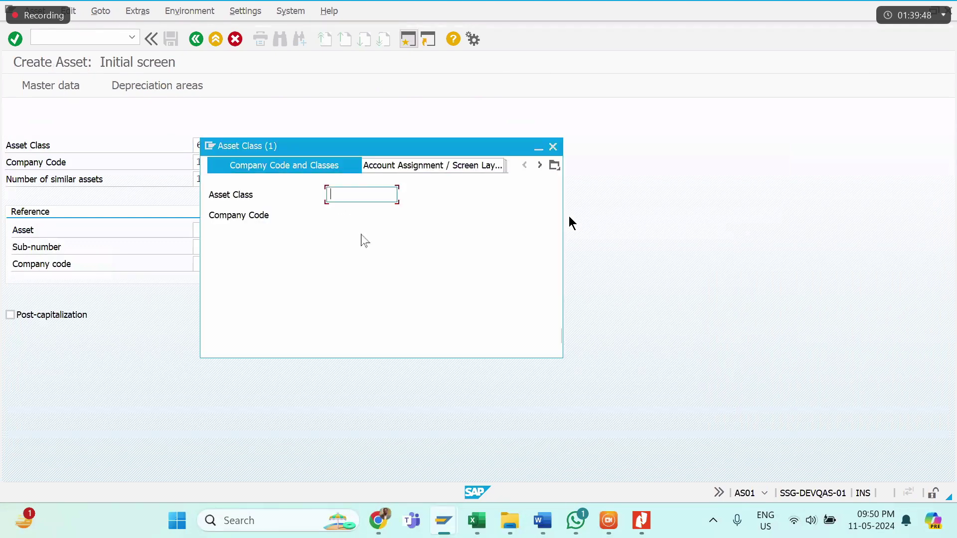
pyautogui.press('Return')
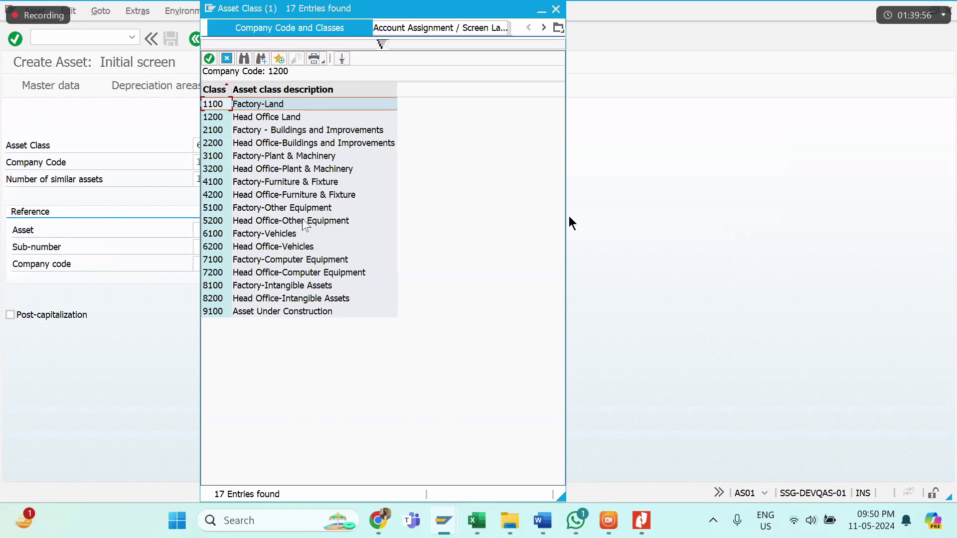
pyautogui.doubleClick(293, 263)
pyautogui.press('Tab')
pyautogui.press('Tab')
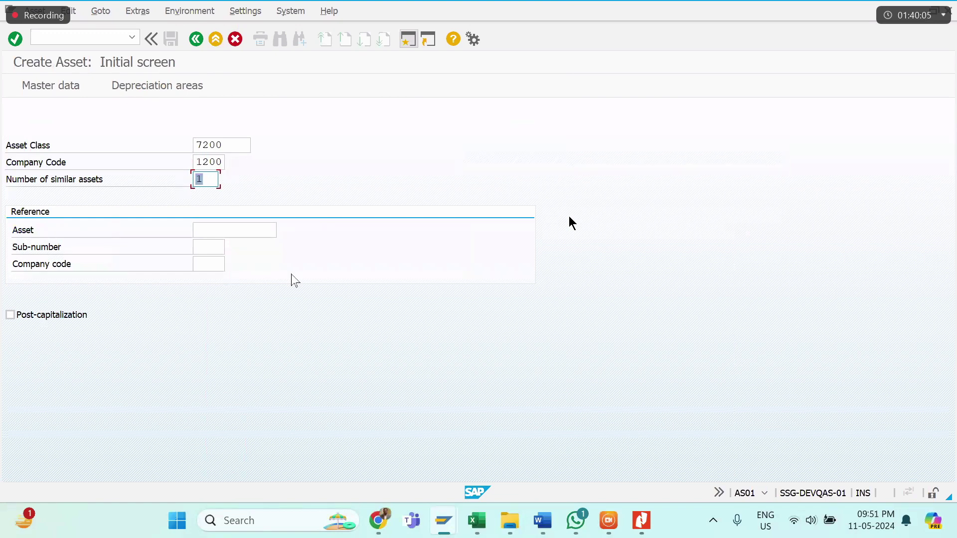
pyautogui.write('5')
pyautogui.press('BackSpace')
pyautogui.write('99')
pyautogui.press('BackSpace')
pyautogui.press('BackSpace')
pyautogui.write('5')
pyautogui.press('Return')
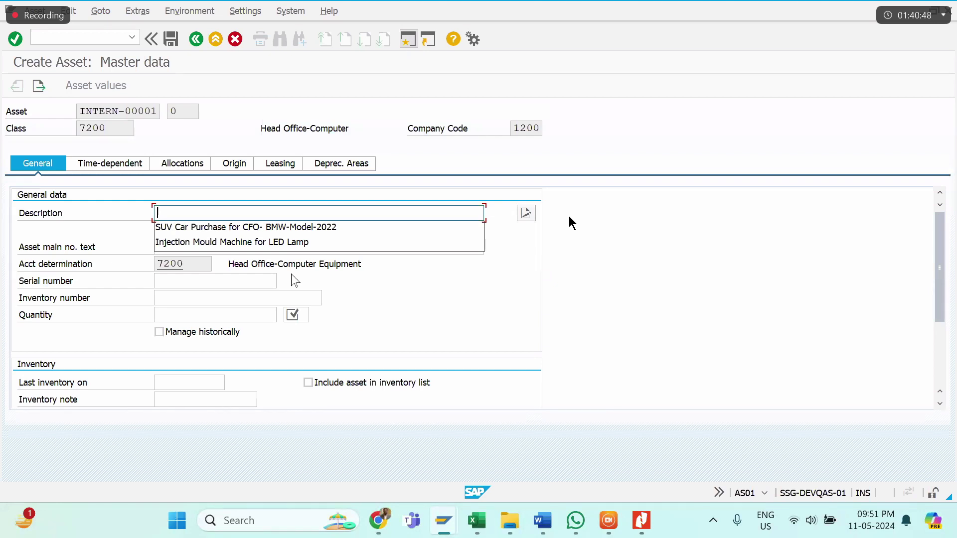
# Step: Enter the asset description "Laptop Purchase for IT Dept-HP Core i7-10 Gen" and a quantity of 1 EA
pyautogui.write('La')
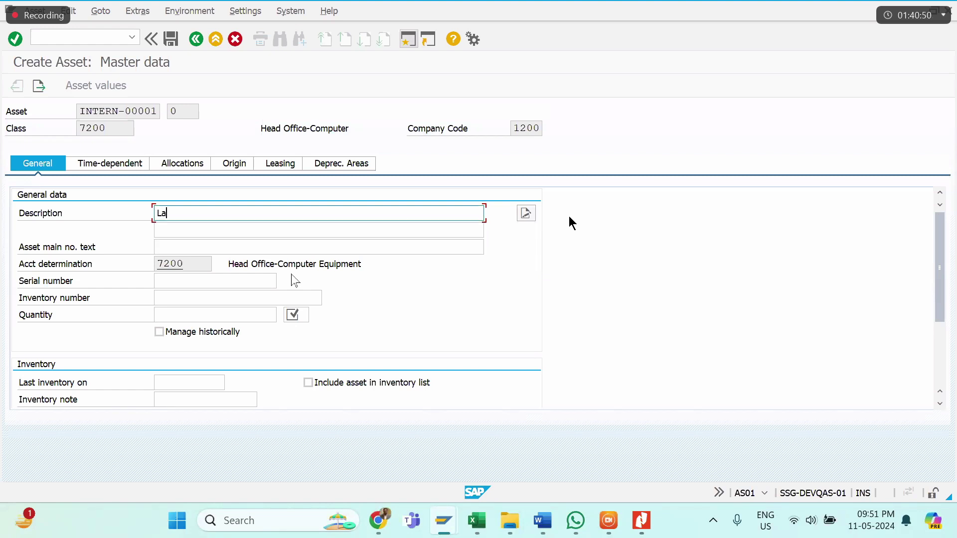
pyautogui.write('ptop Purchase for IT Dept')
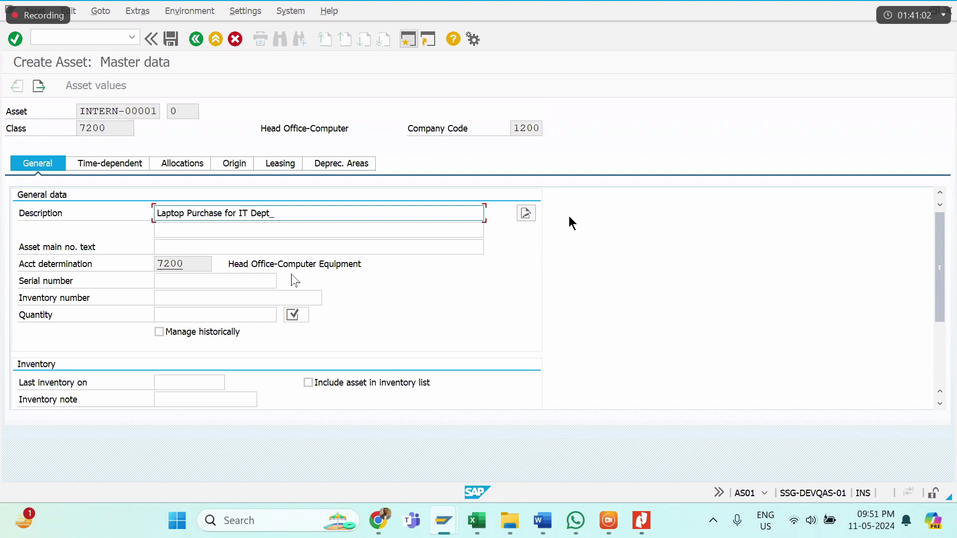
pyautogui.write('-HP Core i7-10 Gen')
pyautogui.press('Return')
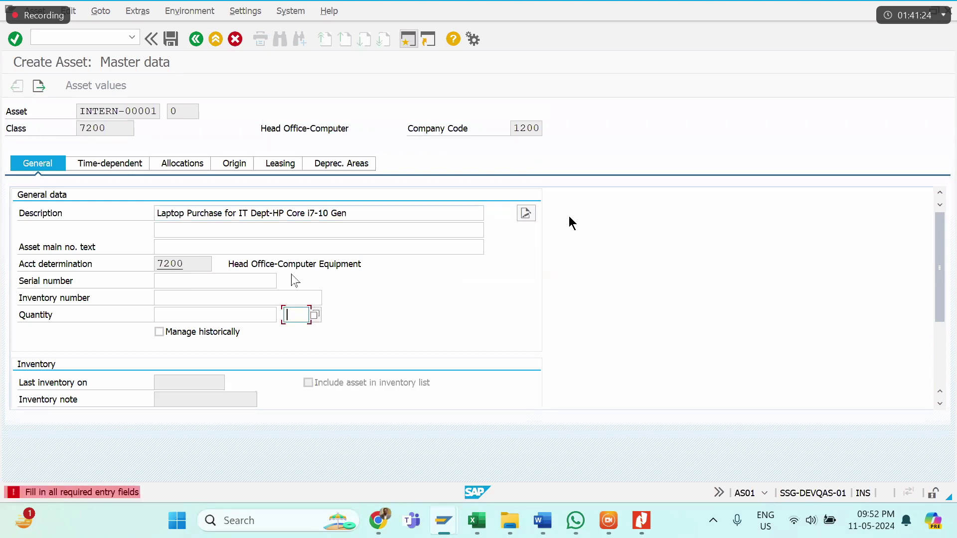
pyautogui.write('ea')
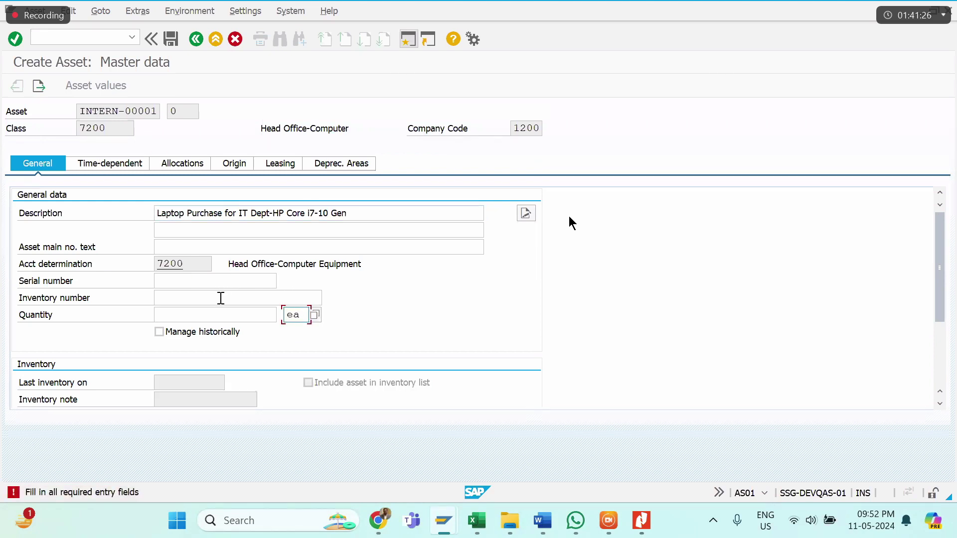
pyautogui.click(207, 317)
pyautogui.write('1')
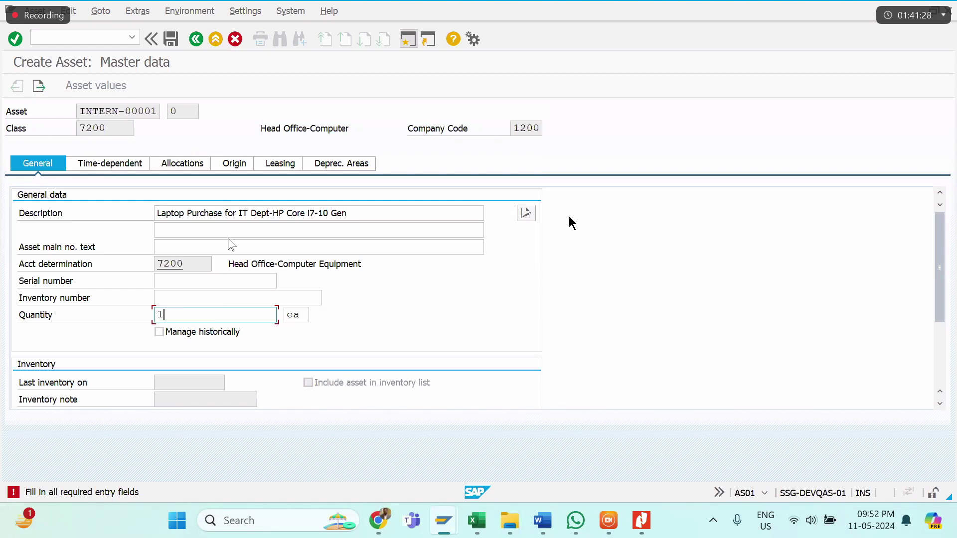
# Step: Copy the description into the asset main number text and validate the general data
pyautogui.click(240, 216)
pyautogui.hotkey('ctrl', 'a')
pyautogui.hotkey('ctrl', 'c')
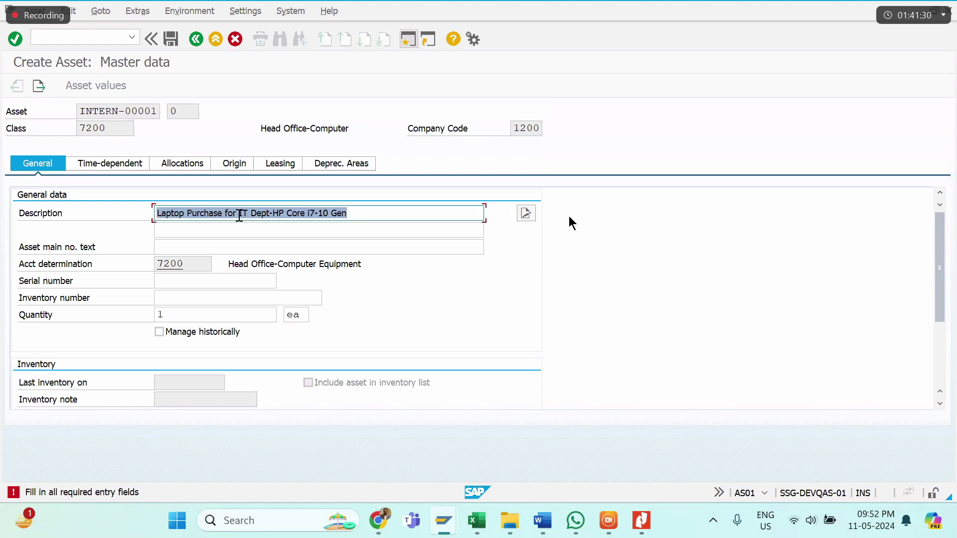
pyautogui.press('End')
pyautogui.click(237, 242)
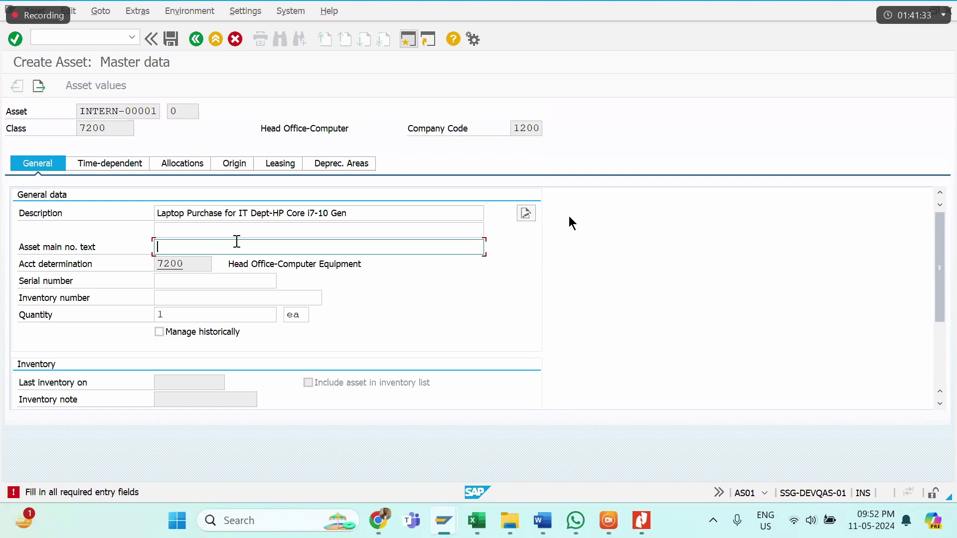
pyautogui.hotkey('ctrl', 'v')
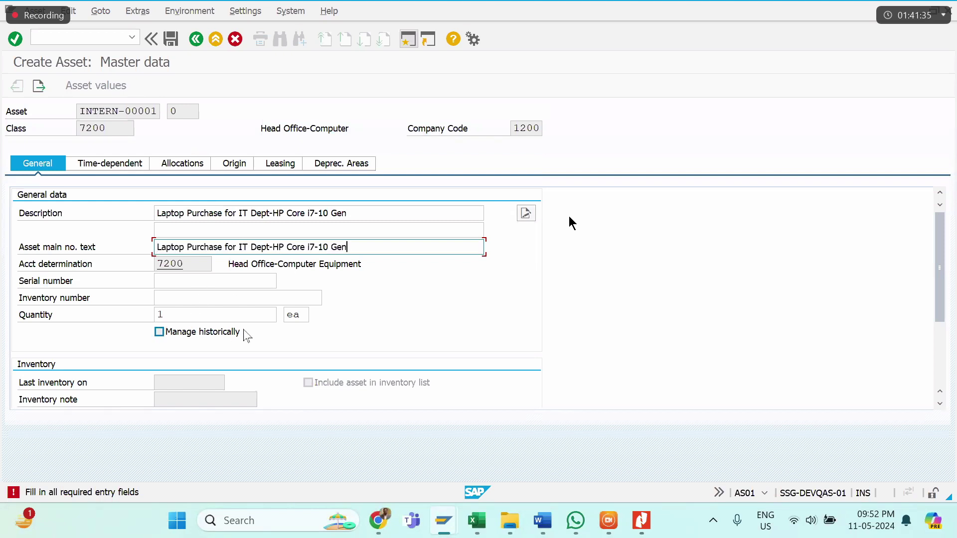
pyautogui.press('Return')
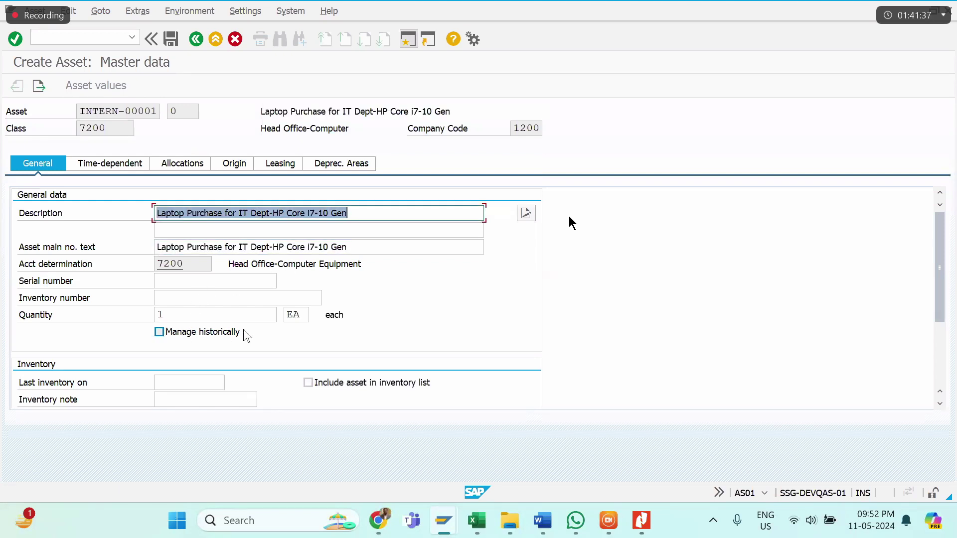
# Step: In the time-dependent data, set the cost center to 12HO999999 and the room to "IT Offic"
pyautogui.click(115, 163)
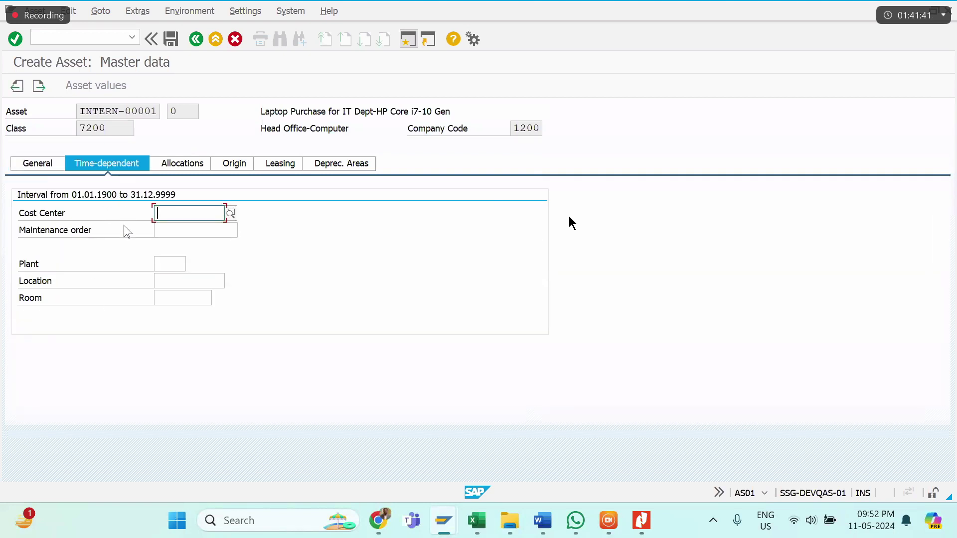
pyautogui.write('1')
pyautogui.press('Down')
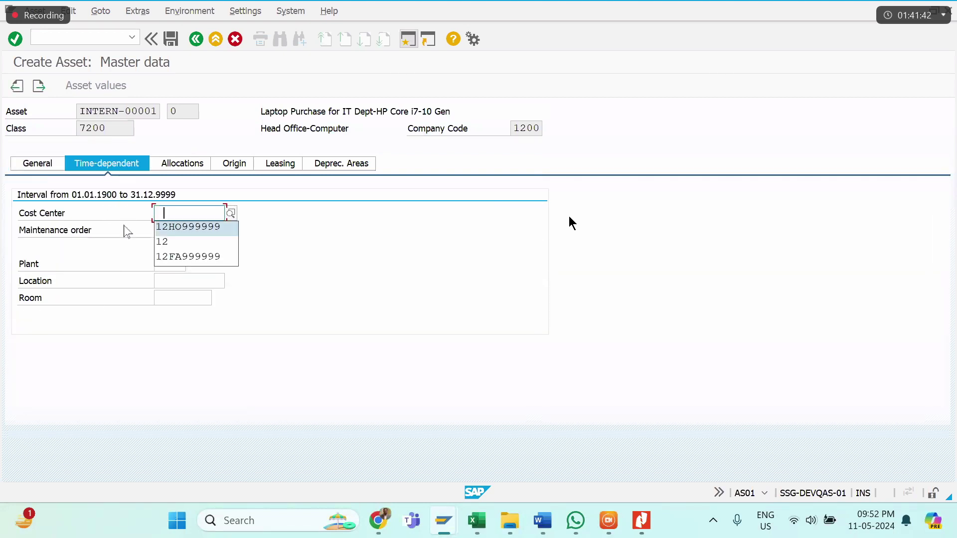
pyautogui.press('Return')
pyautogui.press('Tab')
pyautogui.press('Tab')
pyautogui.press('Tab')
pyautogui.press('Tab')
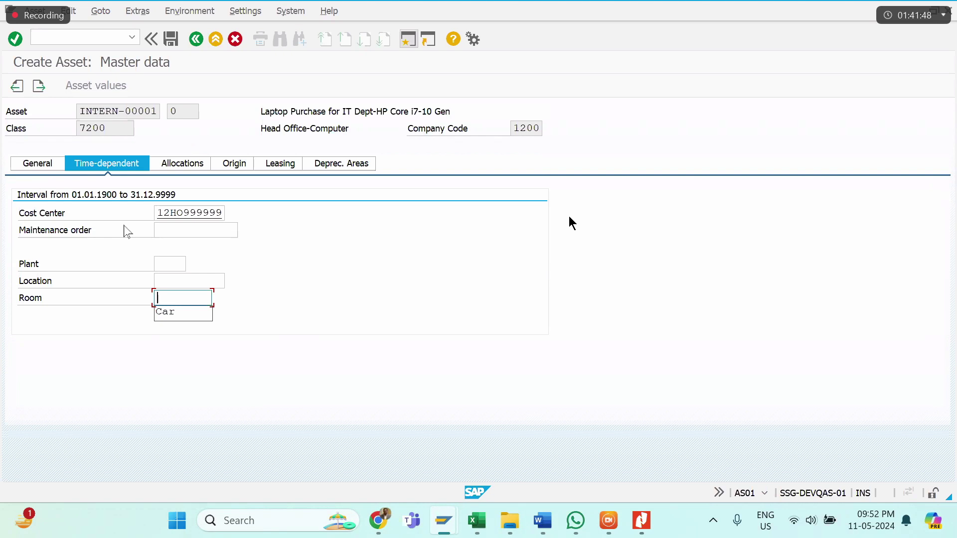
pyautogui.write('IT Offic')
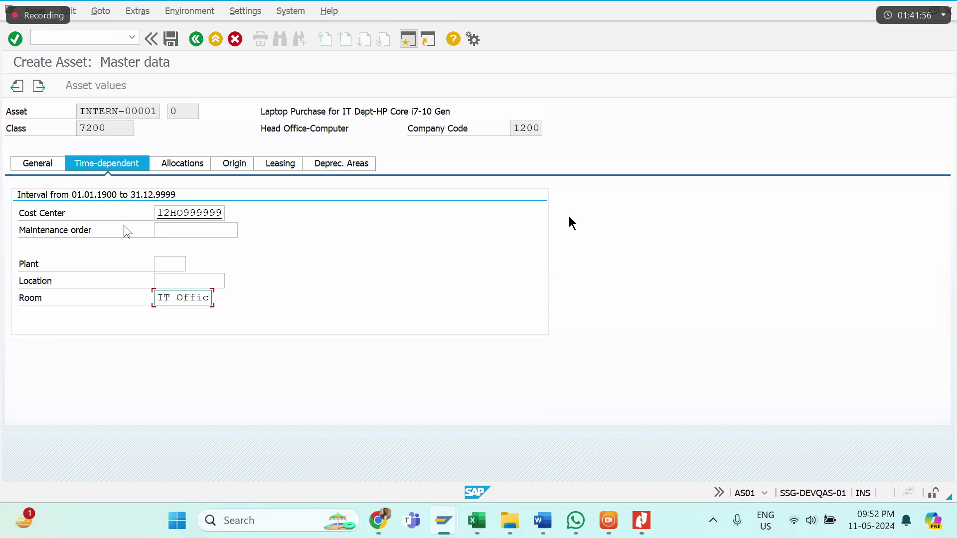
# Step: Set the asset's plant to 1201 and validate the time-dependent data
pyautogui.click(168, 265)
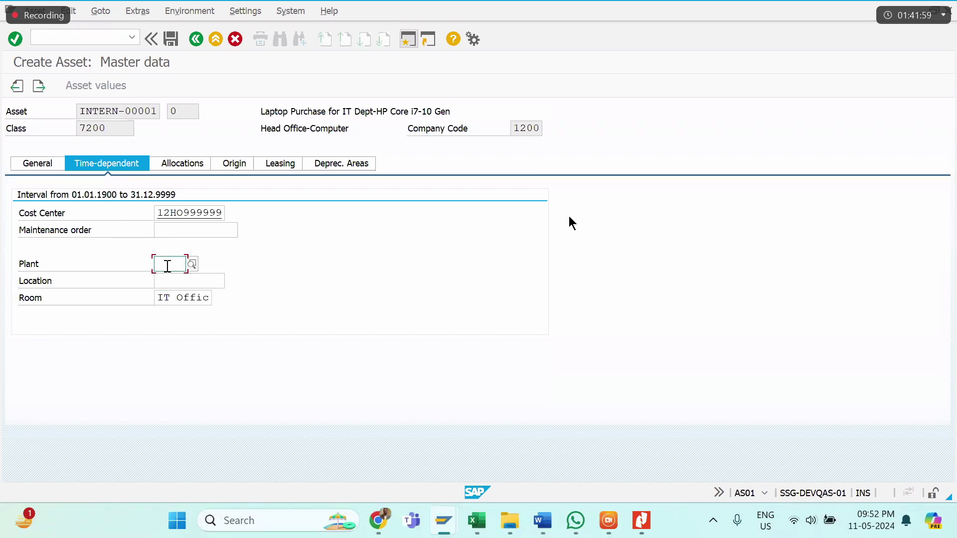
pyautogui.press('Down')
pyautogui.press('Return')
pyautogui.press('Return')
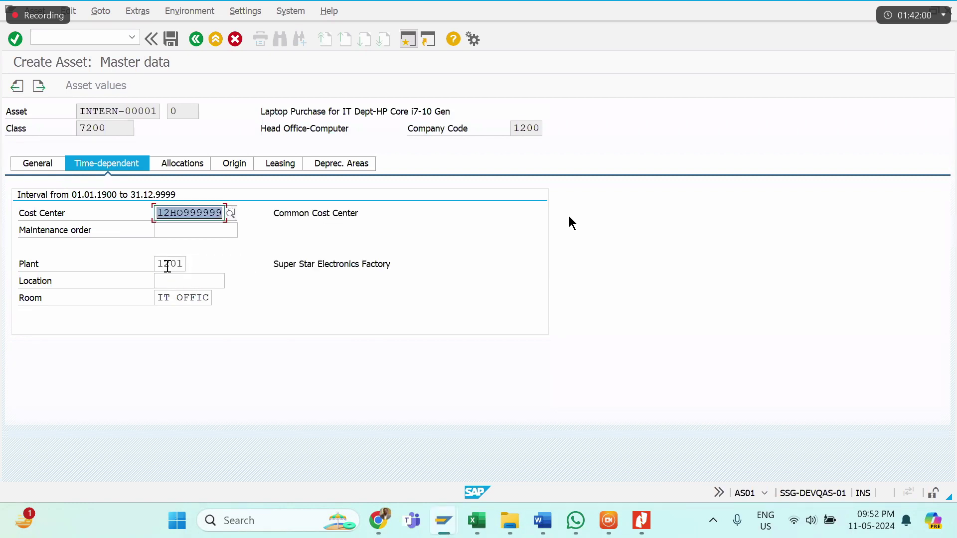
# Step: In the origin data, mark the asset as purchased new and set the country of origin to CN (China)
pyautogui.click(180, 164)
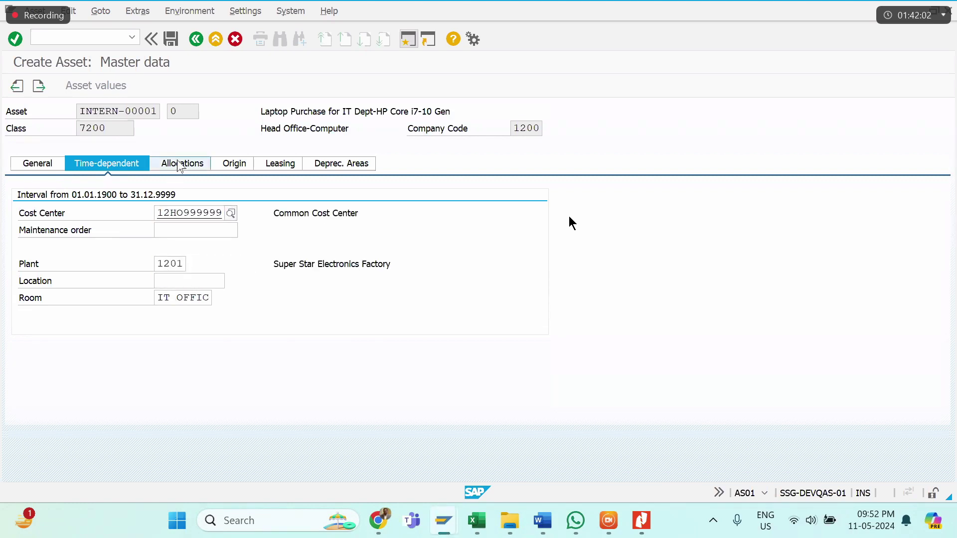
pyautogui.click(232, 166)
pyautogui.click(71, 252)
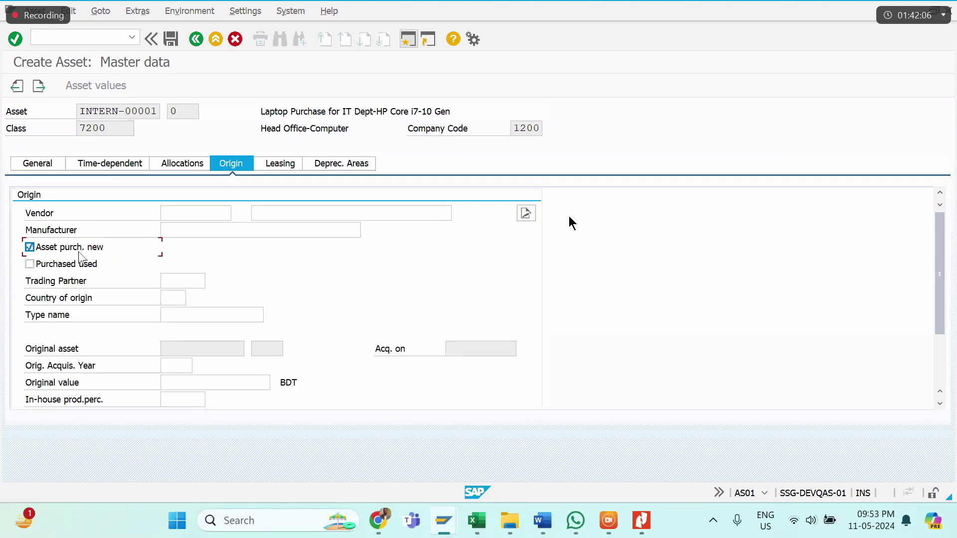
pyautogui.click(181, 297)
pyautogui.write('CN')
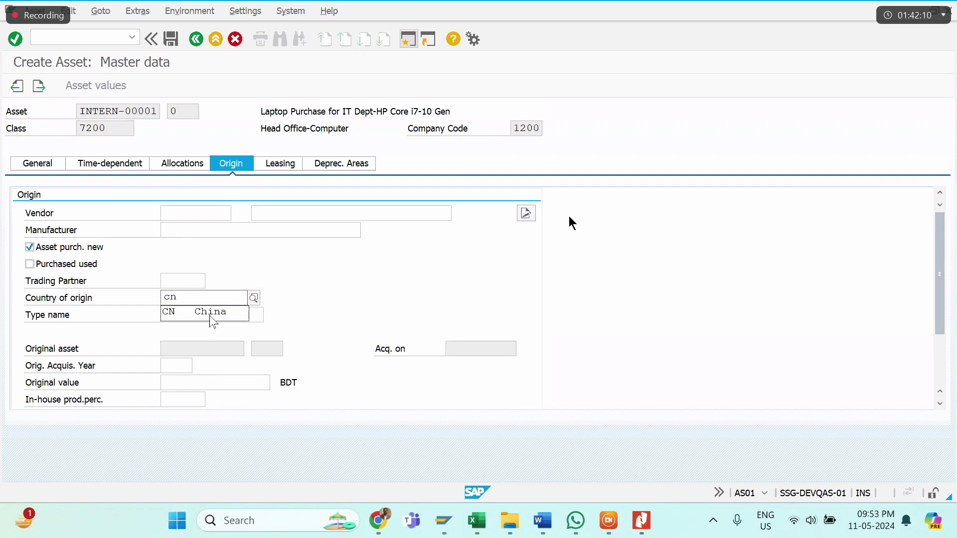
pyautogui.click(211, 315)
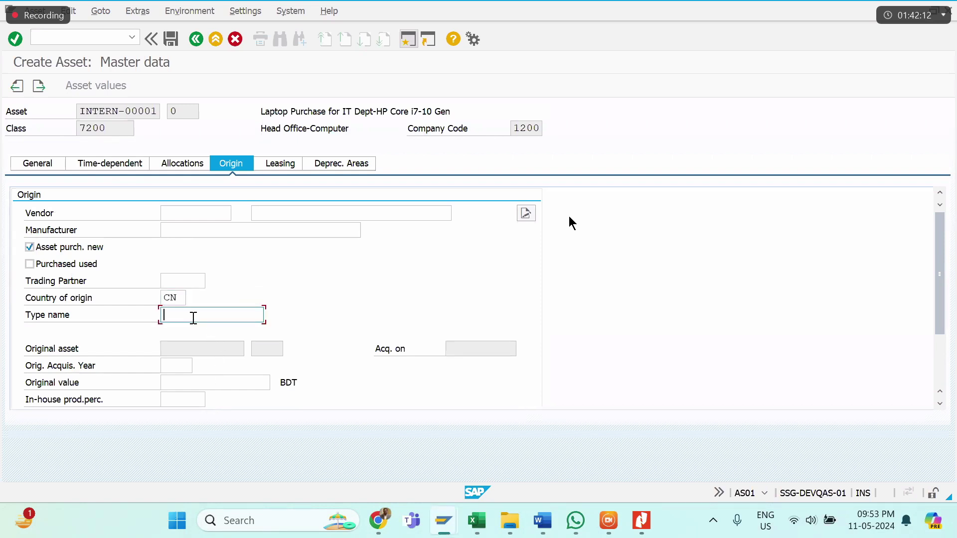
# Step: Set the asset's type name to Laptop and validate the origin data
pyautogui.write('Laptop')
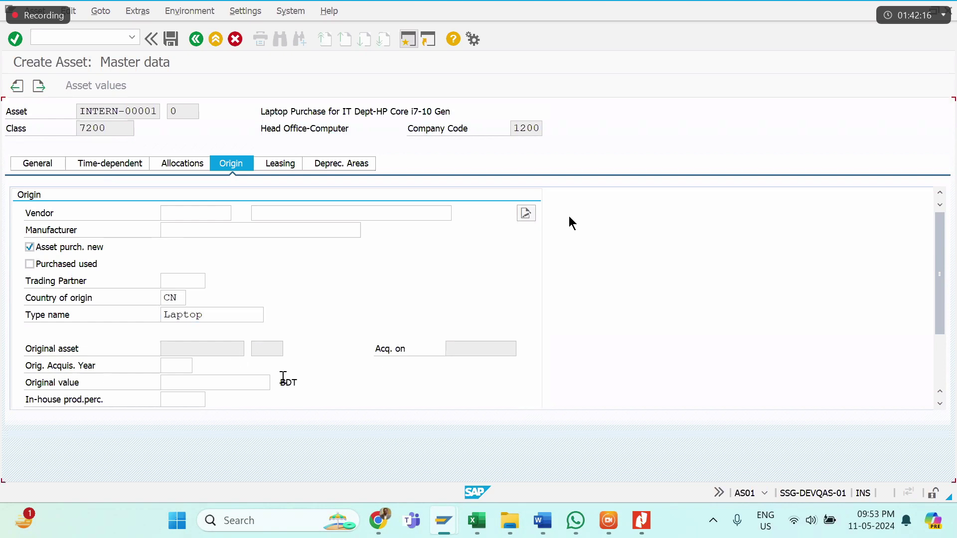
pyautogui.press('Return')
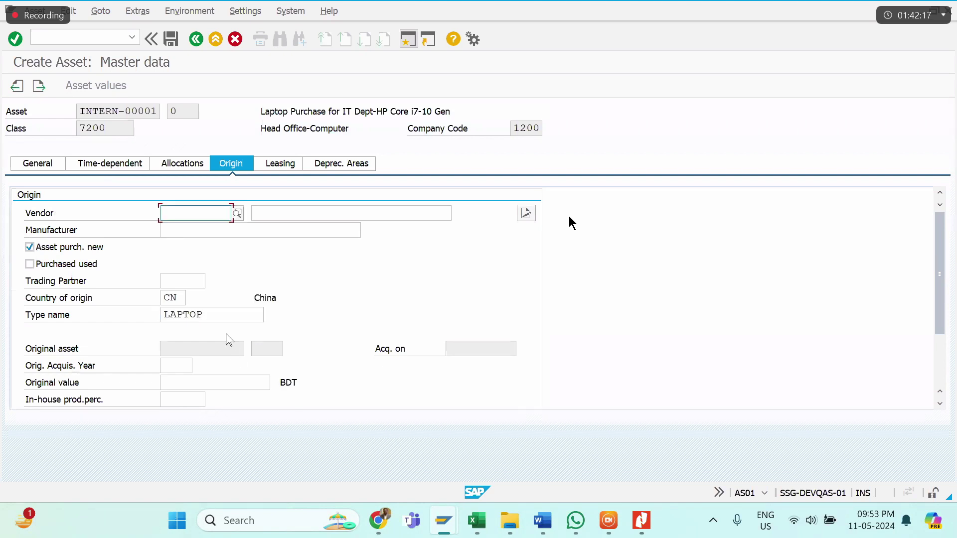
pyautogui.click(205, 313)
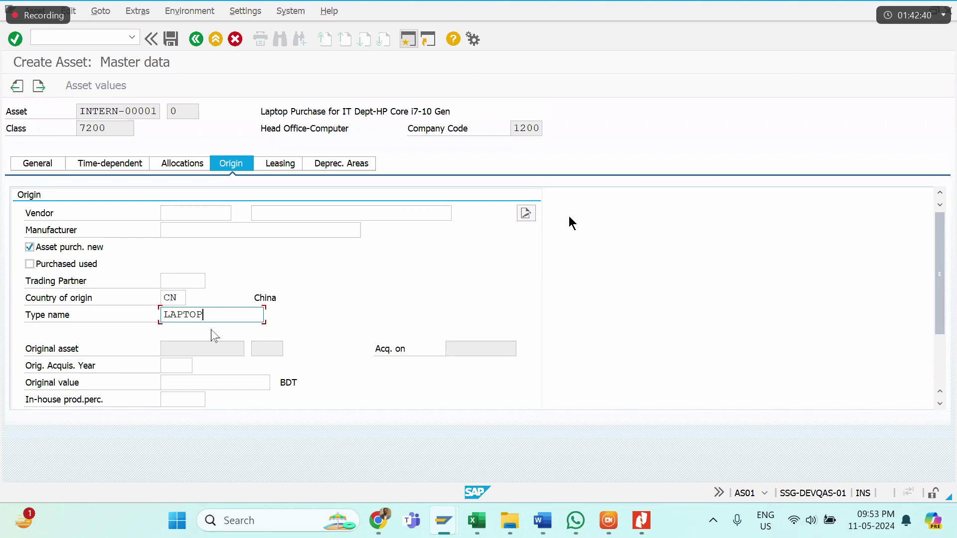
pyautogui.scroll(-3, 571, 223)
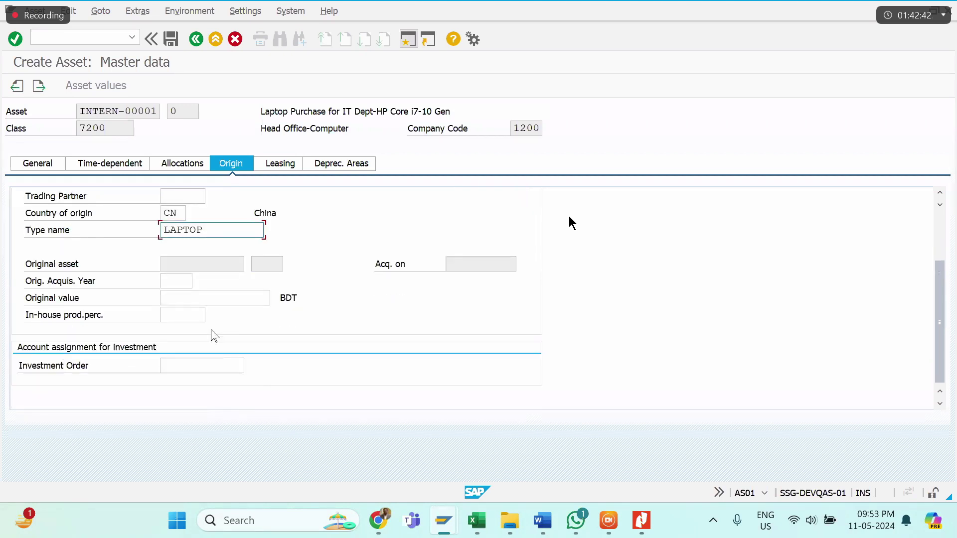
pyautogui.scroll(3, 214, 336)
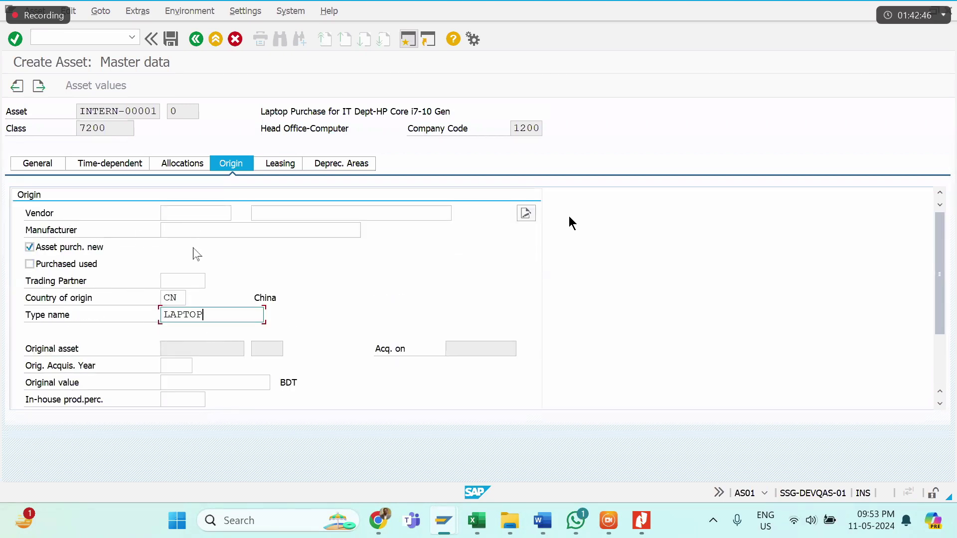
pyautogui.click(268, 231)
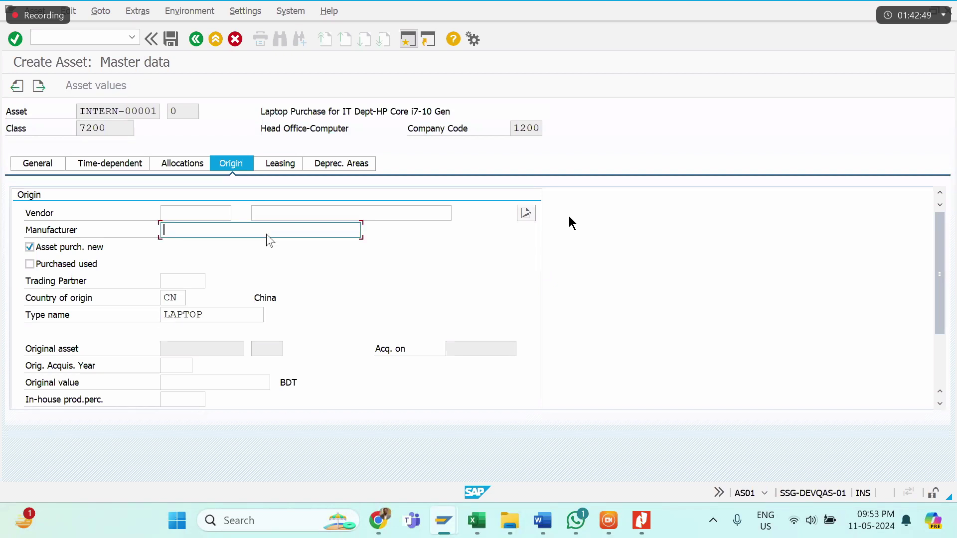
pyautogui.scroll(-3, 72, 367)
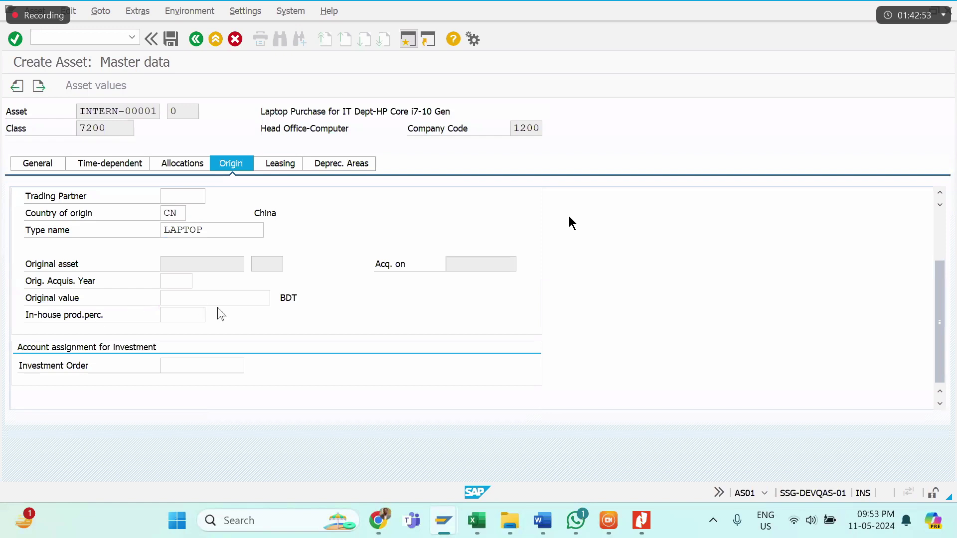
pyautogui.scroll(3, 255, 320)
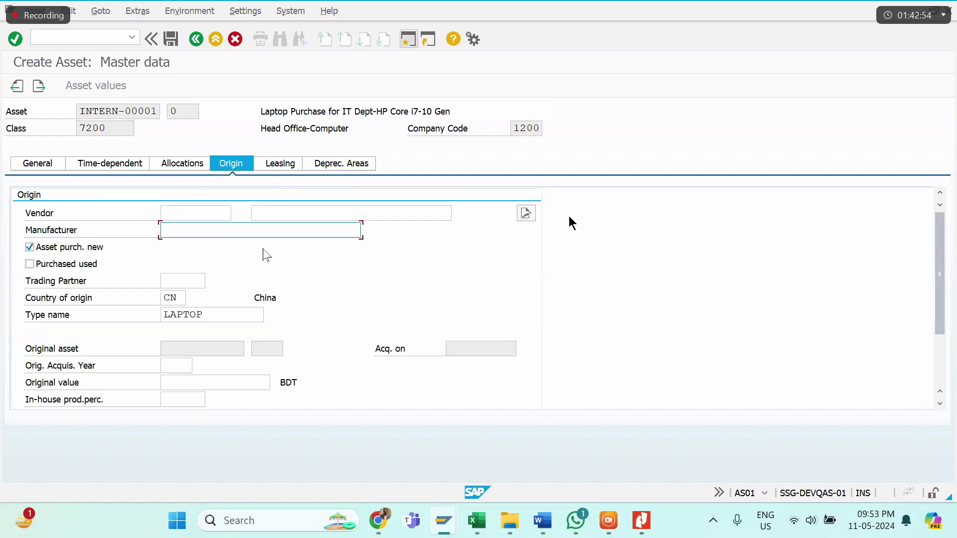
# Step: Set the useful life of the book depreciation area to 4 years and validate the depreciation data
pyautogui.click(293, 168)
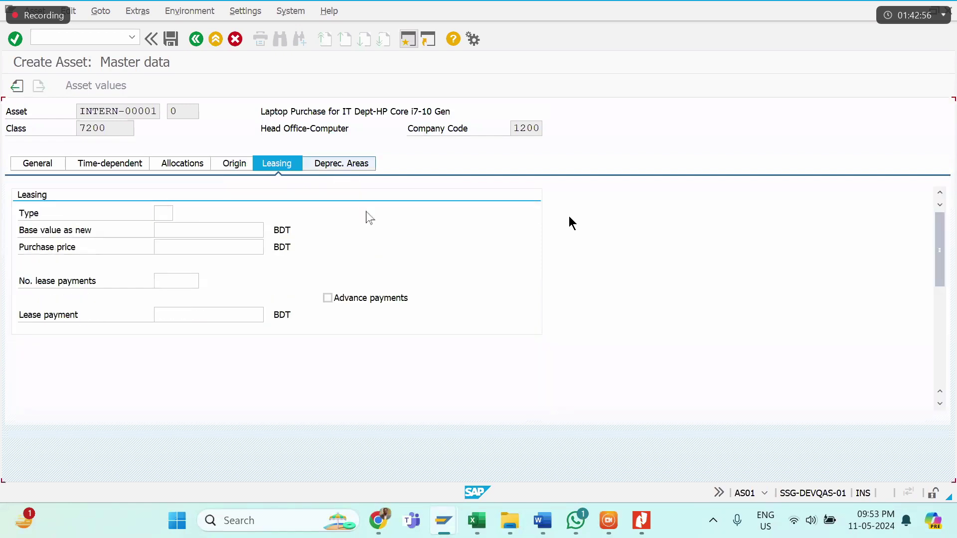
pyautogui.click(344, 166)
pyautogui.press('Tab')
pyautogui.write('4')
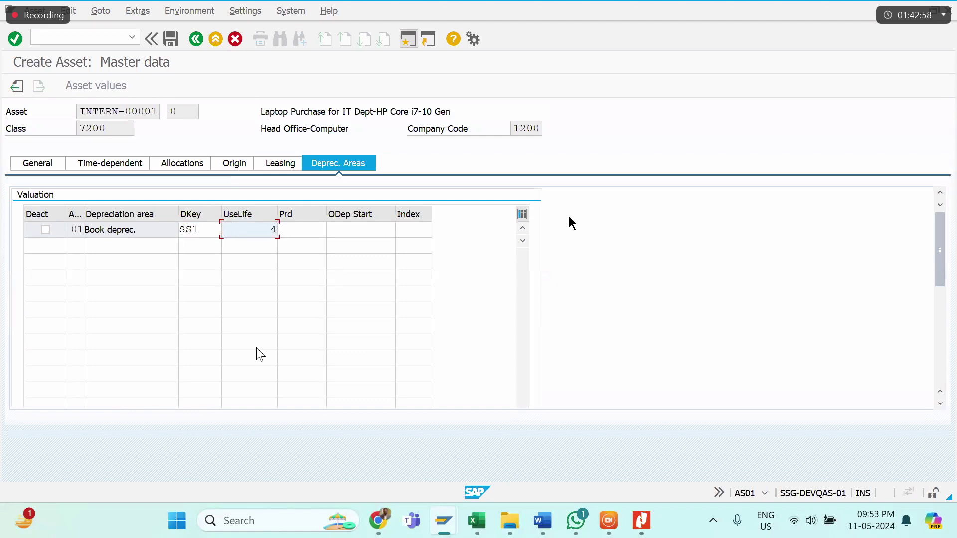
pyautogui.press('Return')
# Step: Review the general and time-dependent data of the asset, checking the description, cost center and quantity
pyautogui.click(40, 167)
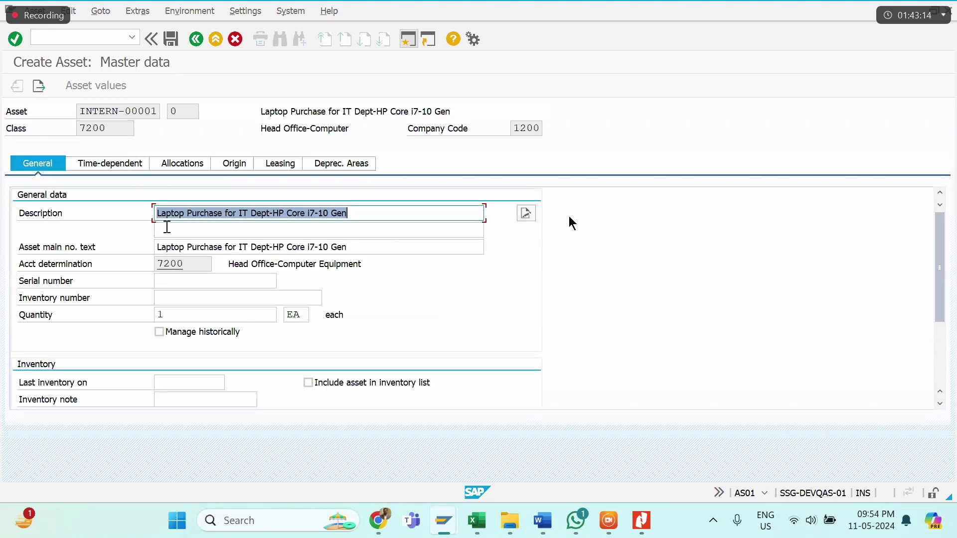
pyautogui.click(106, 167)
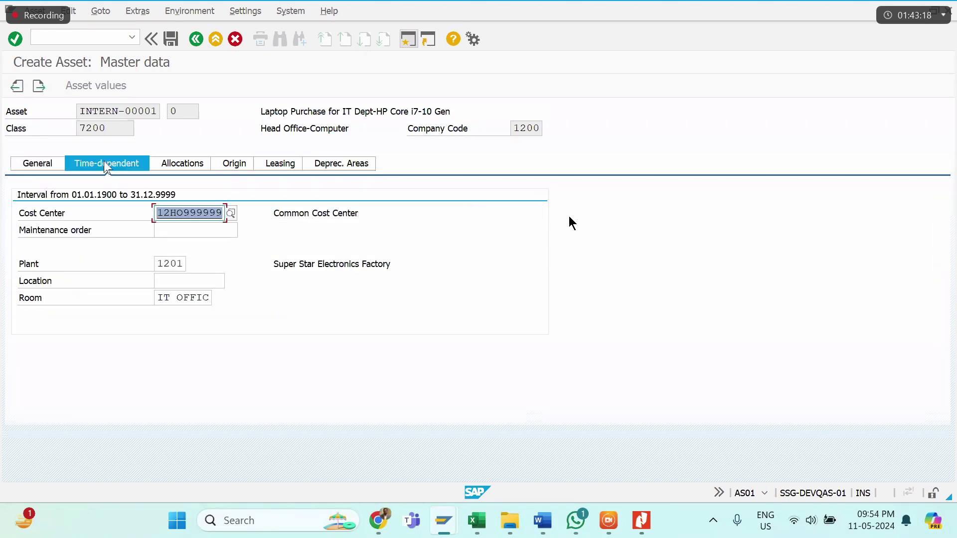
pyautogui.click(43, 164)
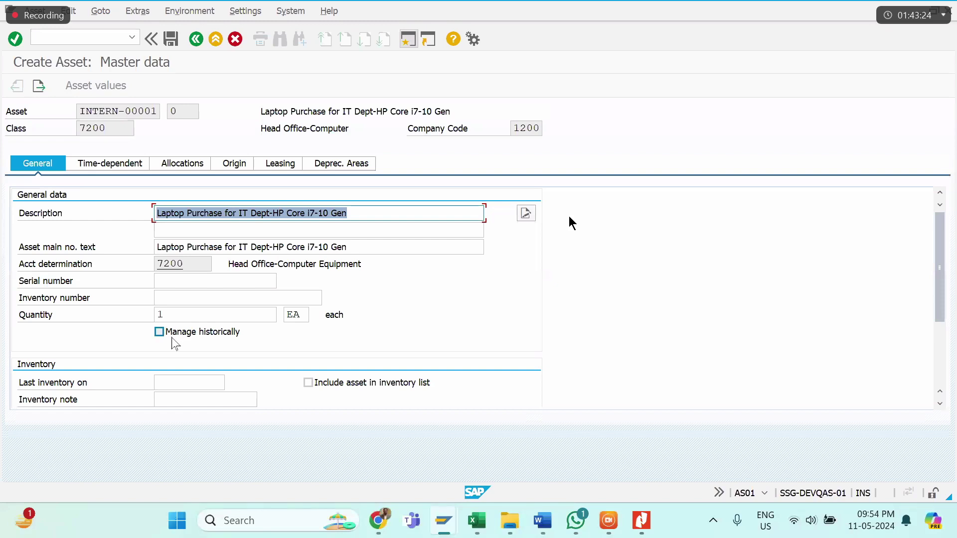
pyautogui.click(205, 315)
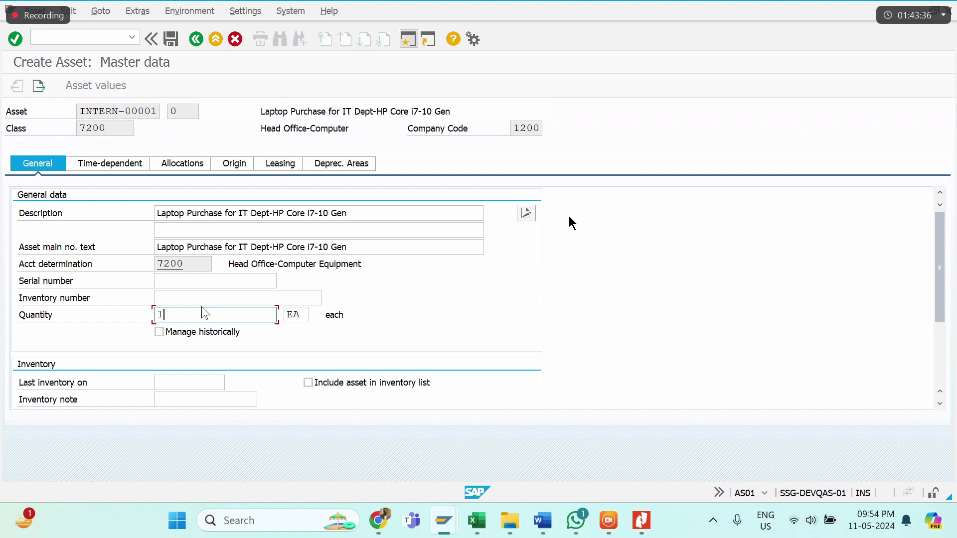
pyautogui.moveTo(157, 213); pyautogui.dragTo(334, 213)
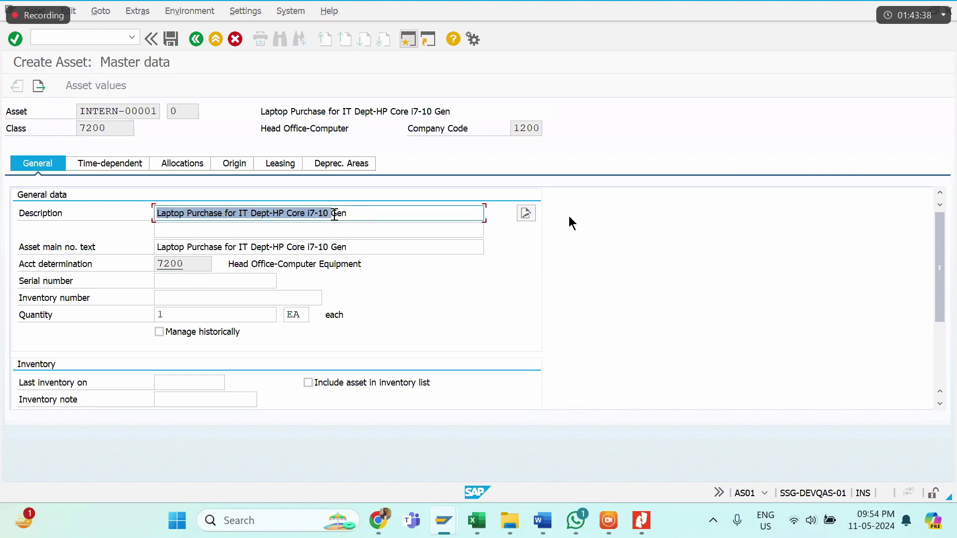
pyautogui.click(220, 317)
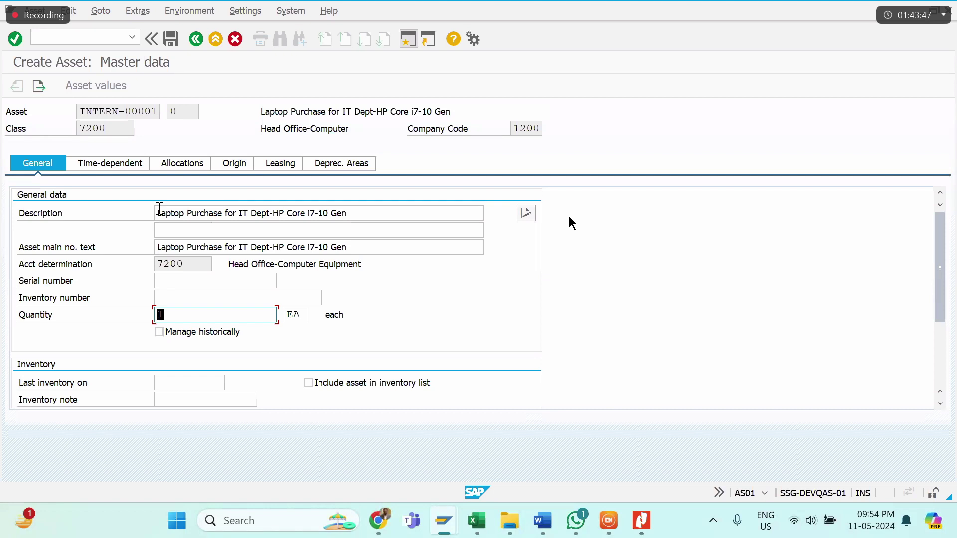
pyautogui.click(260, 275)
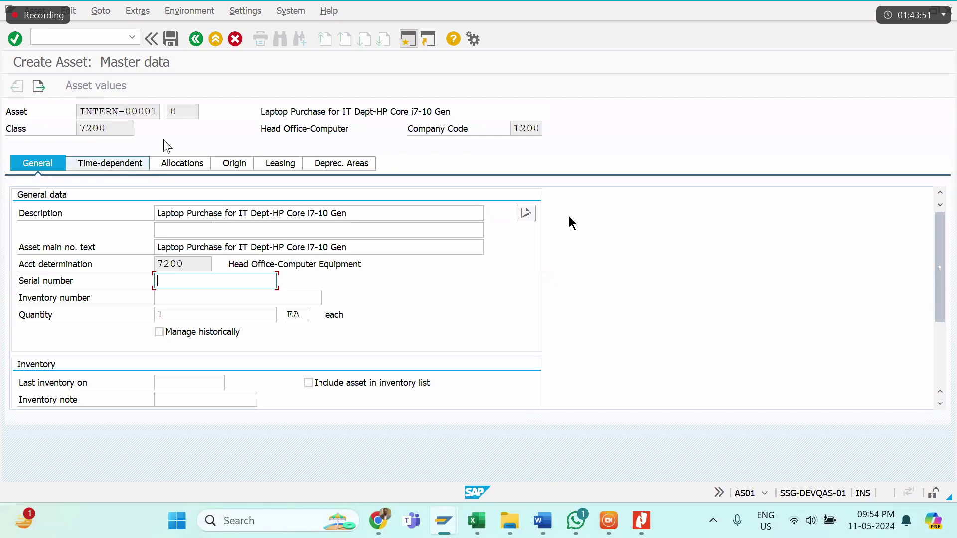
# Step: Start saving the asset, enter a scrap value of 1 BDT for book depreciation, and save again
pyautogui.click(171, 40)
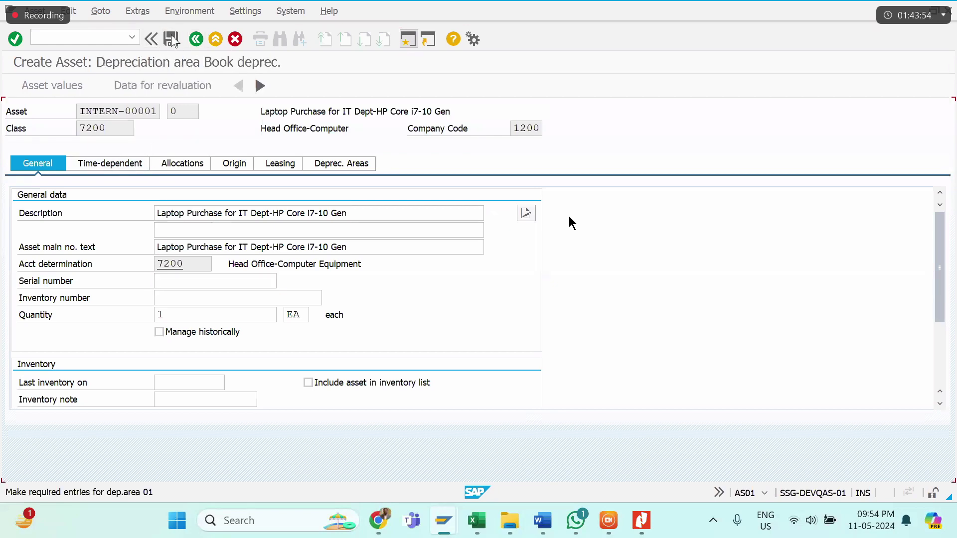
pyautogui.write('1')
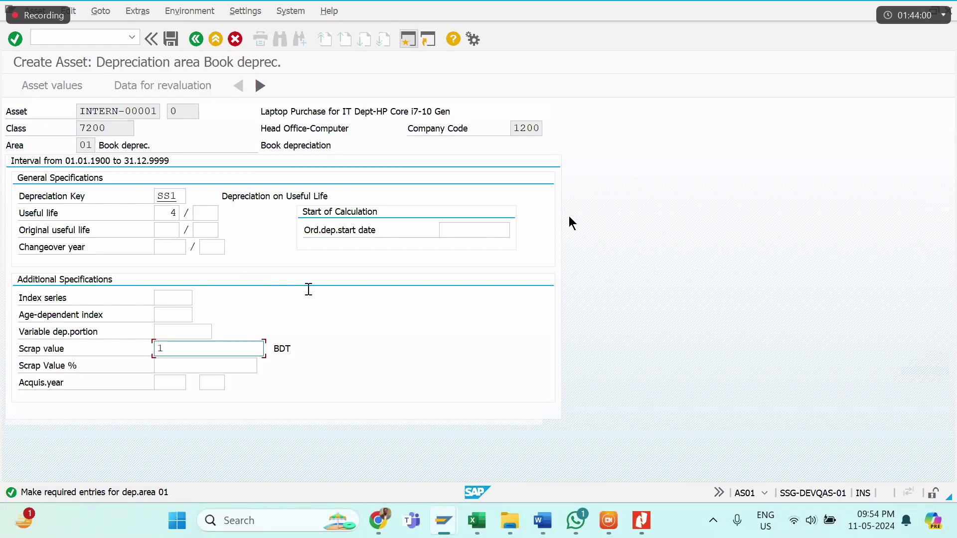
pyautogui.hotkey('ctrl', 's')
# Step: Examine the choice between creating identical asset records and maintaining individual entries for the five similar assets
pyautogui.moveTo(330, 201); pyautogui.dragTo(348, 76)
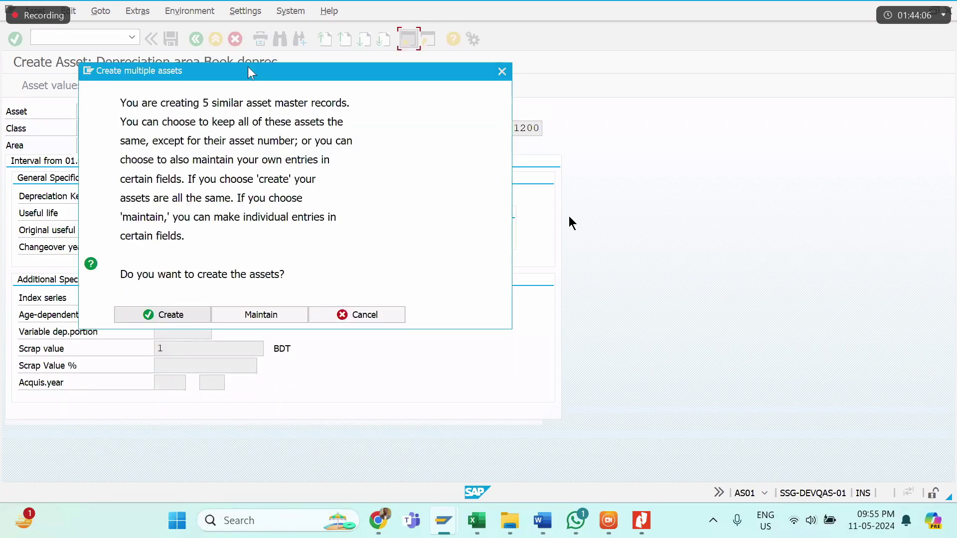
pyautogui.moveTo(229, 74); pyautogui.dragTo(290, 76)
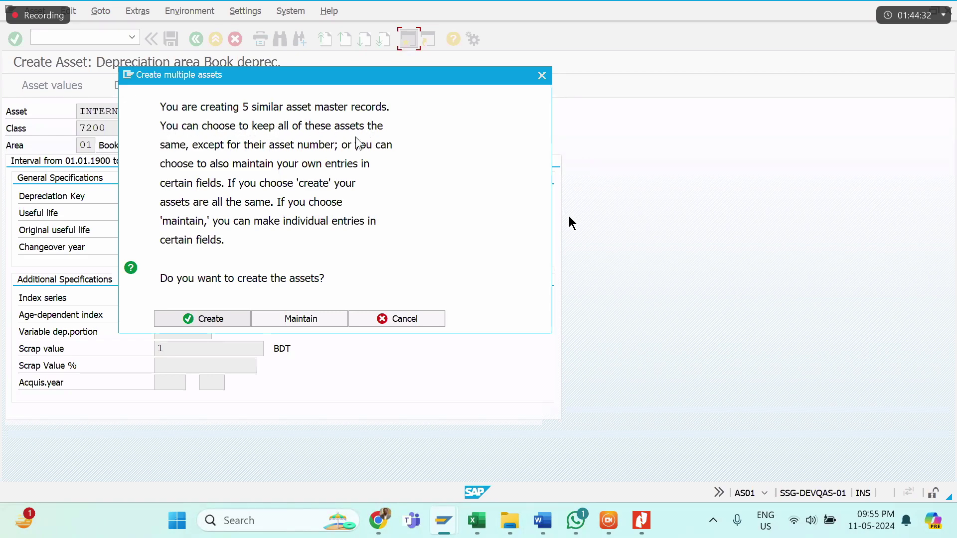
pyautogui.moveTo(186, 147); pyautogui.dragTo(155, 136)
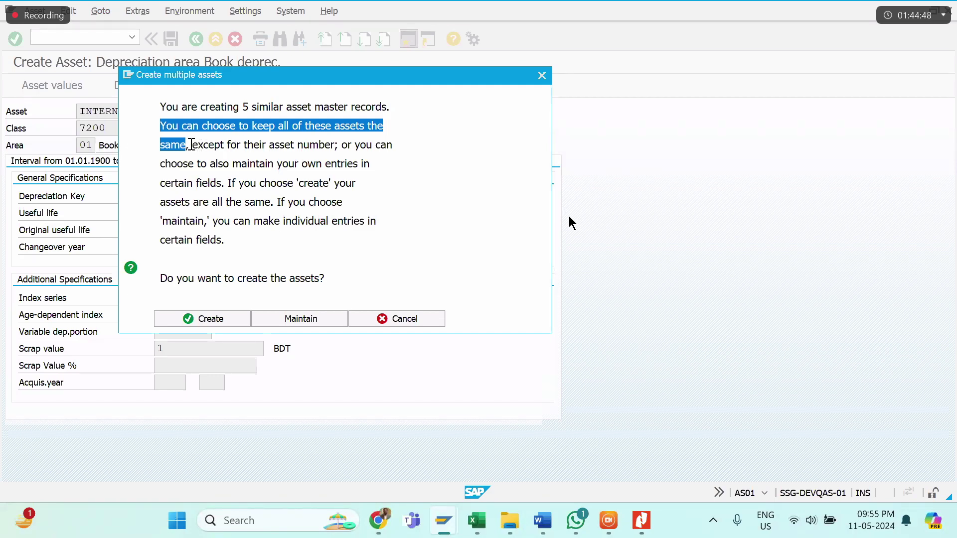
# Step: Choose to maintain individual field entries for the five similar asset records instead of creating them identical
pyautogui.click(223, 144)
pyautogui.moveTo(223, 144); pyautogui.dragTo(334, 144)
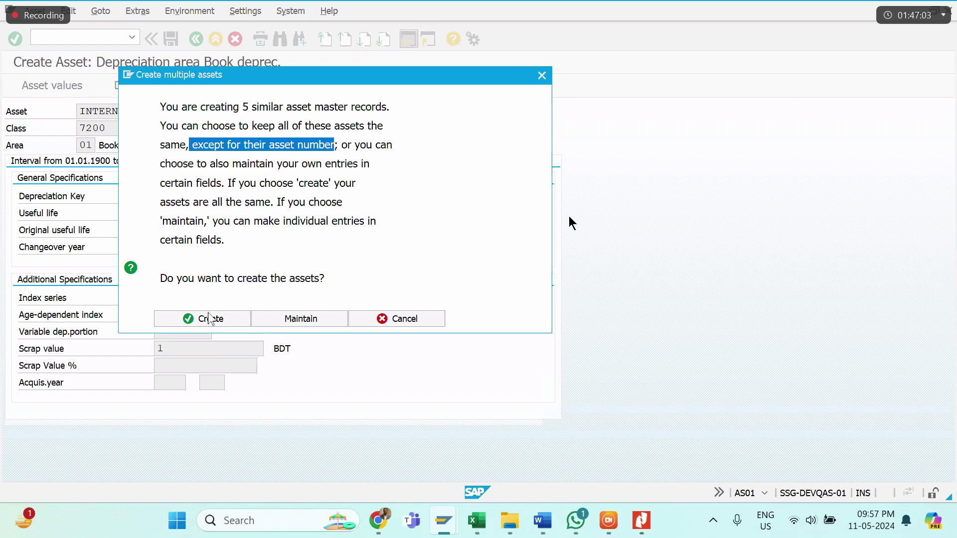
pyautogui.click(300, 319)
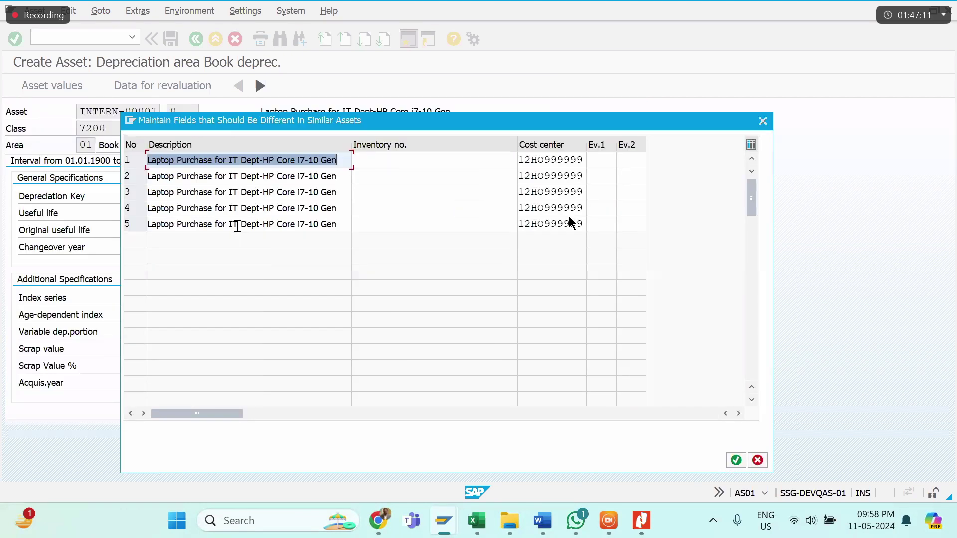
# Step: Replace "IT Dept" with "Finance" in the second asset's description
pyautogui.press('Down')
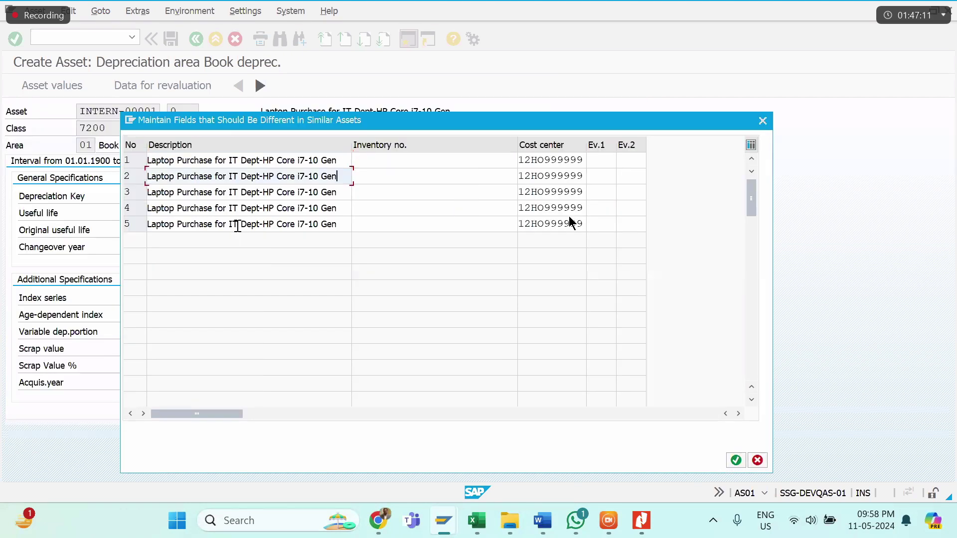
pyautogui.press('Left')
pyautogui.press('Left')
pyautogui.press('Left')
pyautogui.press('Left')
pyautogui.press('Left')
pyautogui.press('BackSpace')
pyautogui.press('BackSpace')
pyautogui.press('Delete')
pyautogui.press('Delete')
pyautogui.press('Delete')
pyautogui.press('Delete')
pyautogui.press('Delete')
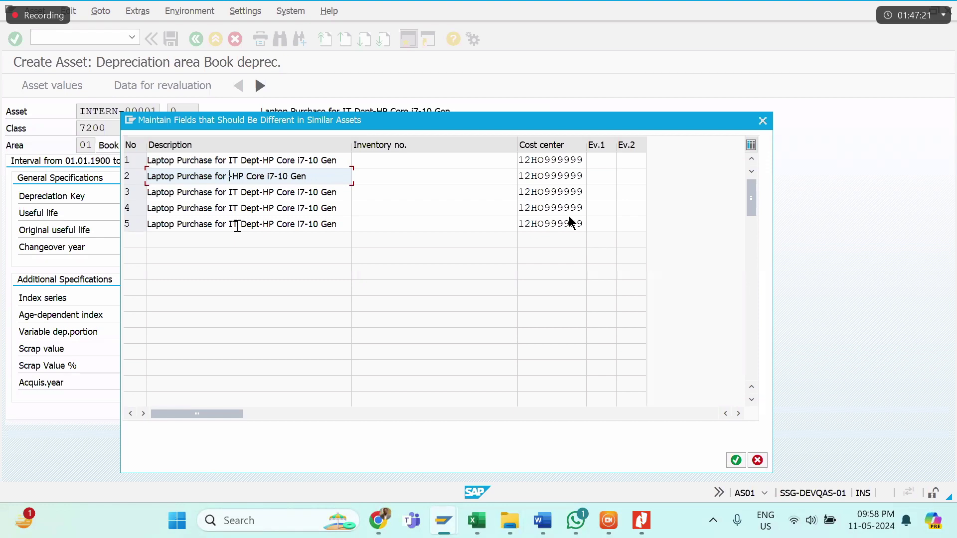
pyautogui.write('Fin')
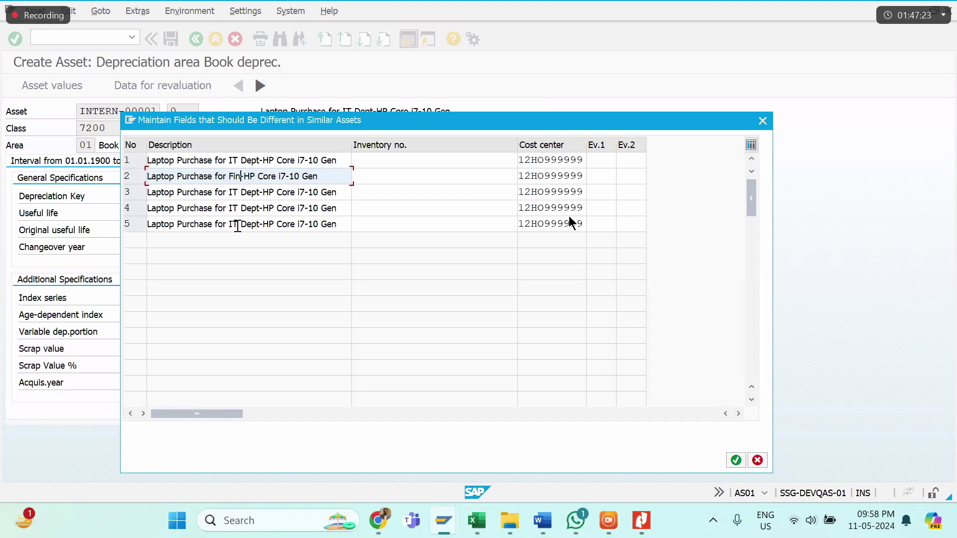
pyautogui.write('ance')
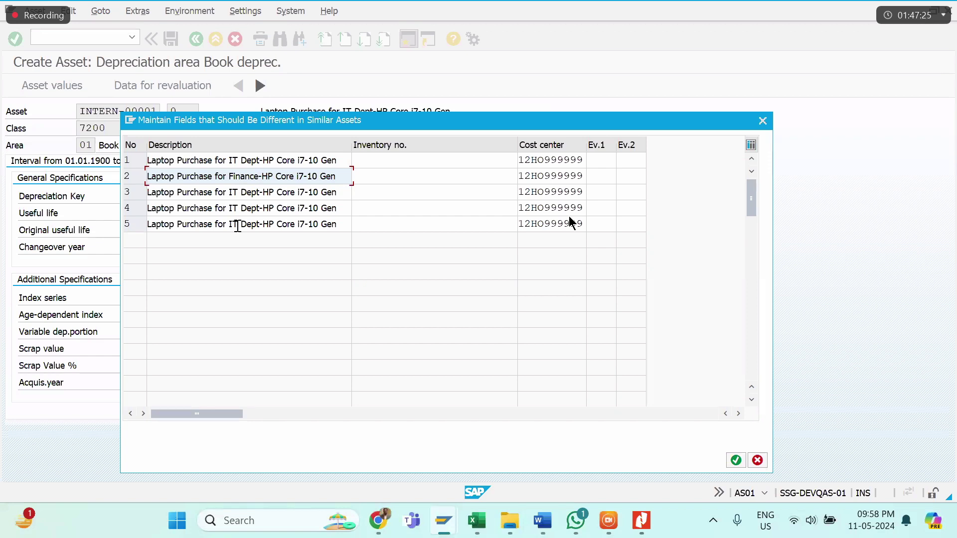
# Step: Change the second asset's description to brand "Asus" and processor "Core i7-11 Gen"
pyautogui.press('Right')
pyautogui.press('BackSpace')
pyautogui.press('BackSpace')
pyautogui.write('Asus')
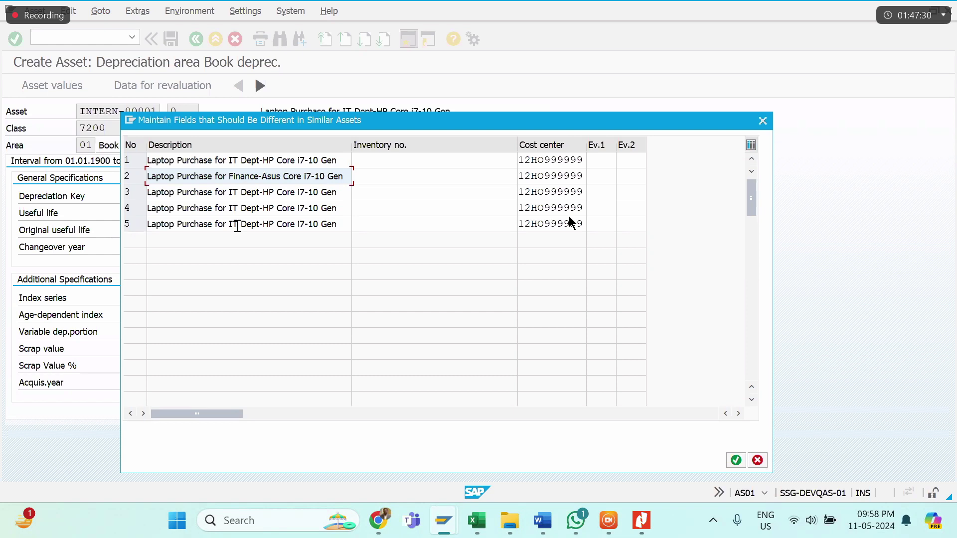
pyautogui.press('Right')
pyautogui.press('Right')
pyautogui.press('Right')
pyautogui.press('BackSpace')
pyautogui.write('1')
# Step: Set the second asset's cost center to 12HO25XX99, looking it up by the prefix 12
pyautogui.press('Tab')
pyautogui.press('Tab')
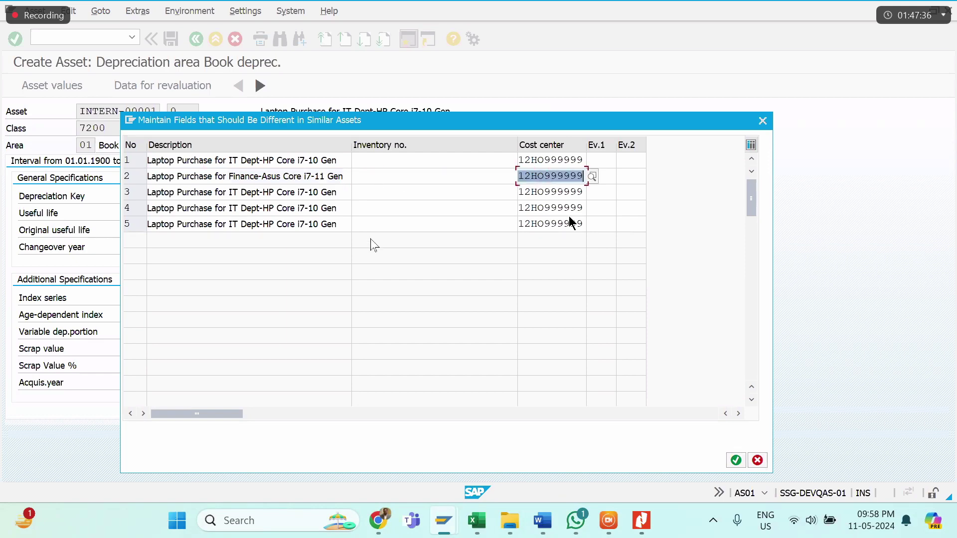
pyautogui.write('12')
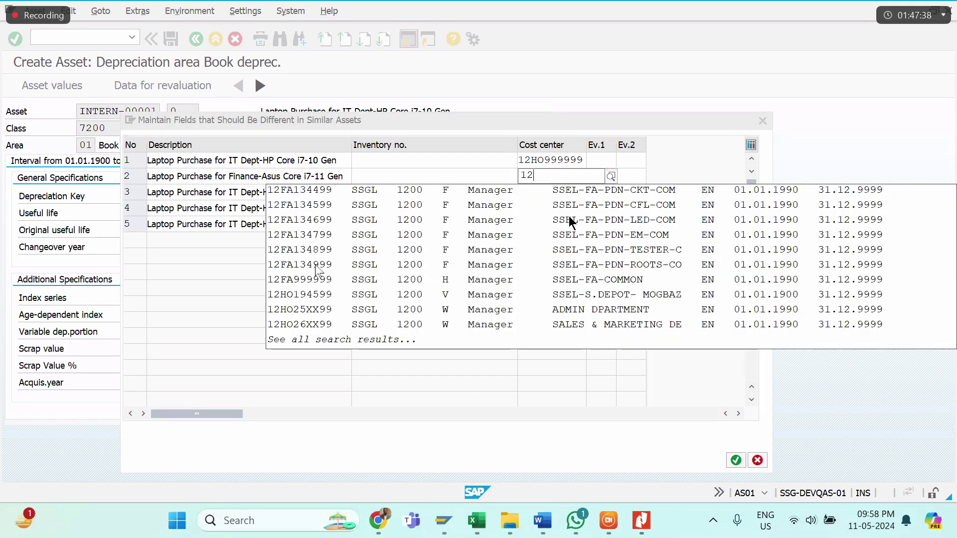
pyautogui.click(312, 310)
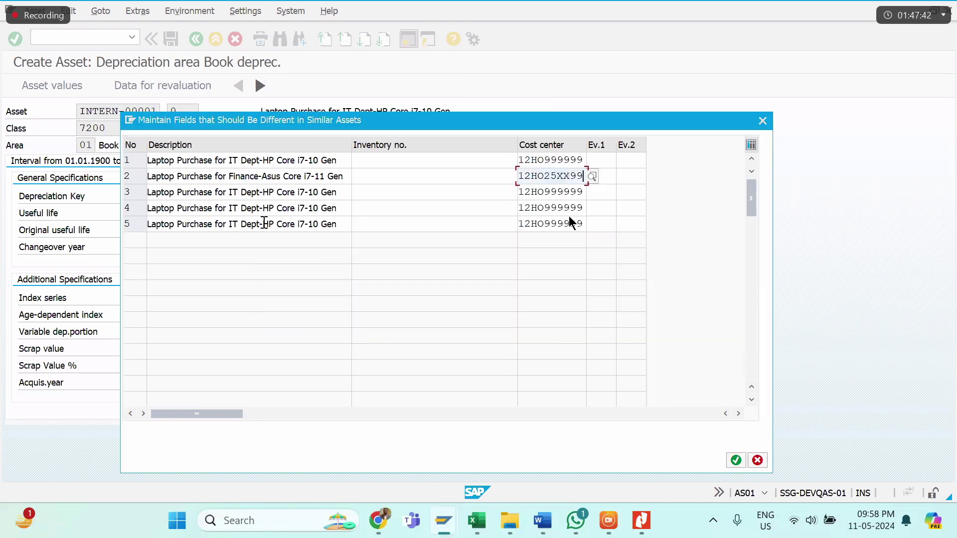
# Step: Change the department in the third asset's description from IT to "Admin"
pyautogui.click(239, 191)
pyautogui.press('BackSpace')
pyautogui.press('BackSpace')
pyautogui.write('Adm')
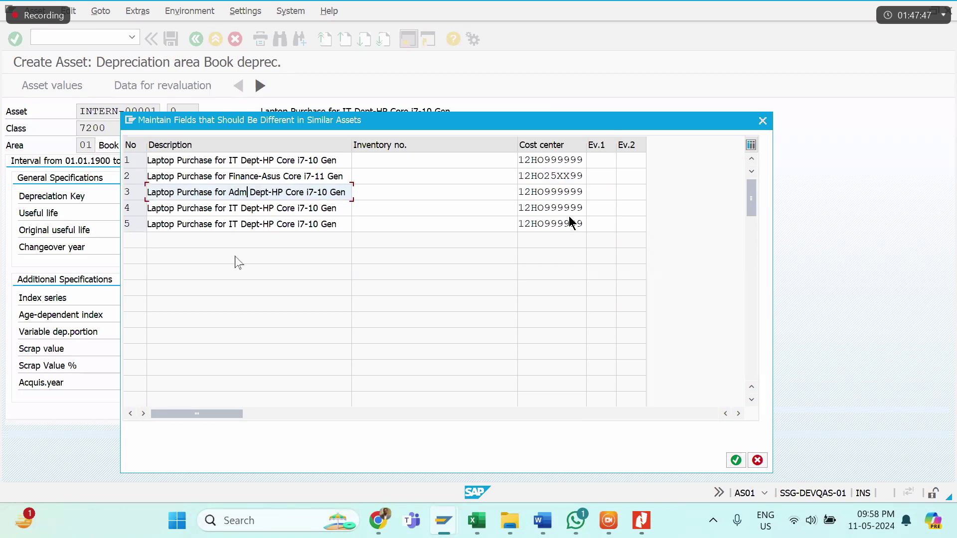
pyautogui.write('in')
pyautogui.press('Tab')
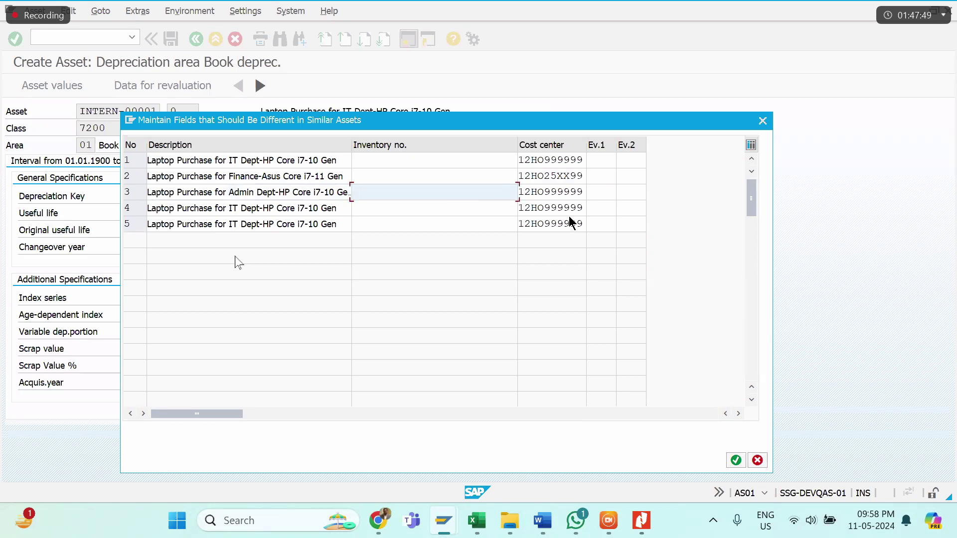
pyautogui.click(312, 193)
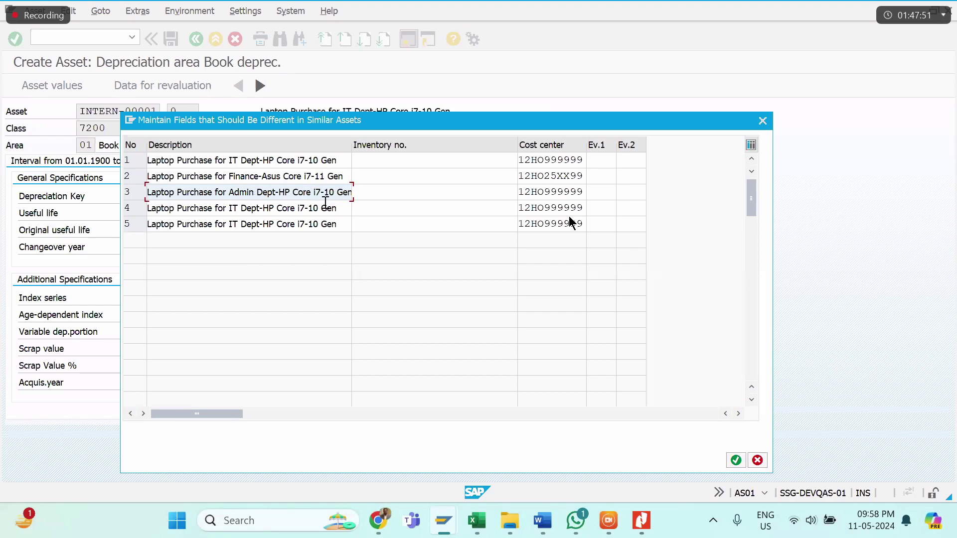
# Step: Replace the laptop brand in the third asset's description with "Acer"
pyautogui.click(288, 193)
pyautogui.press('BackSpace')
pyautogui.press('BackSpace')
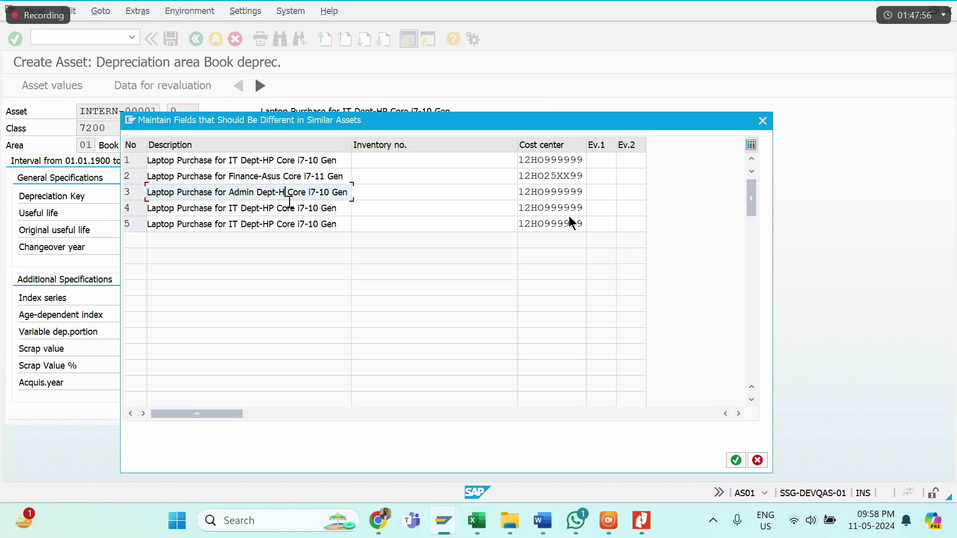
pyautogui.write('Acer')
pyautogui.press('Right')
pyautogui.press('Right')
pyautogui.press('Right')
pyautogui.press('Right')
pyautogui.press('Right')
pyautogui.press('Right')
pyautogui.press('Right')
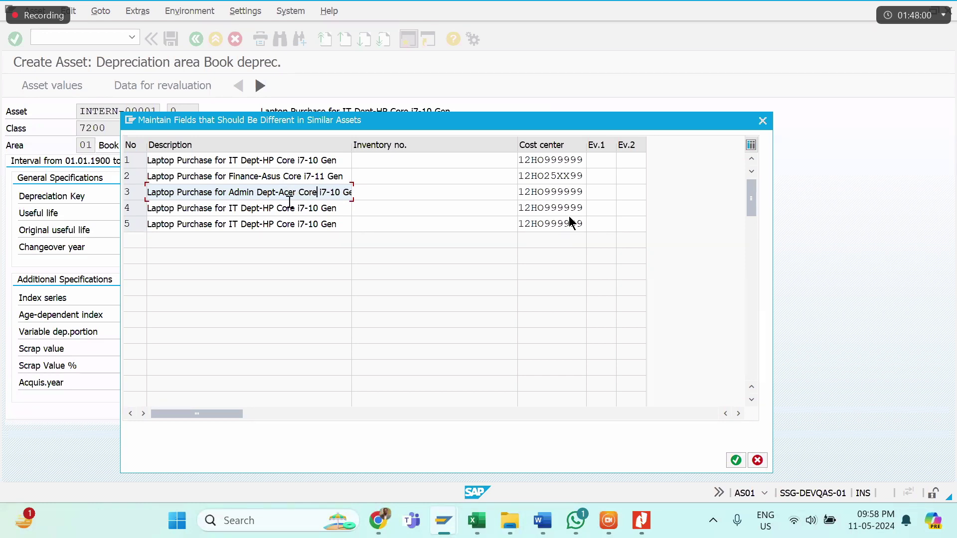
pyautogui.press('Right')
pyautogui.press('Right')
pyautogui.press('Right')
# Step: Set the third asset's cost center to 12HO26XX99, looking it up by the prefix 12
pyautogui.press('Tab')
pyautogui.press('Tab')
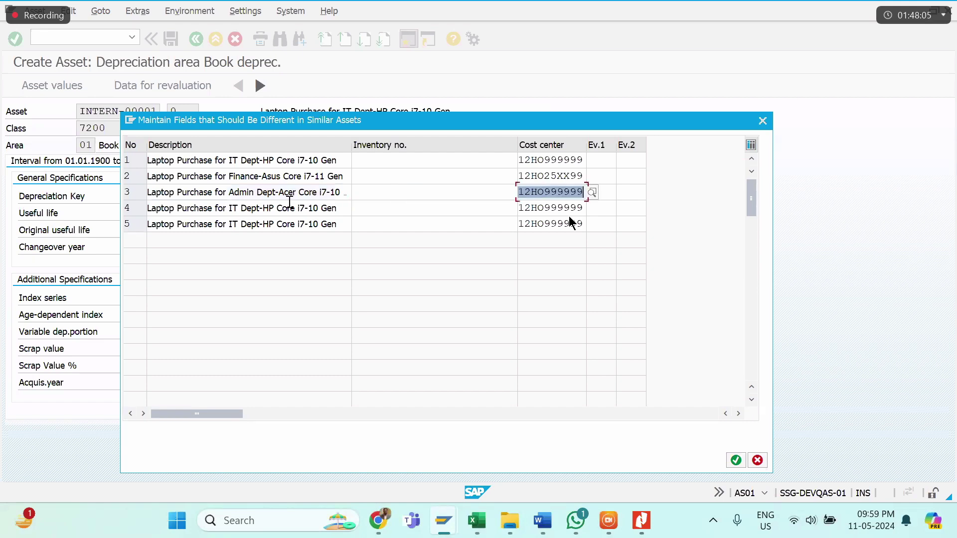
pyautogui.write('12')
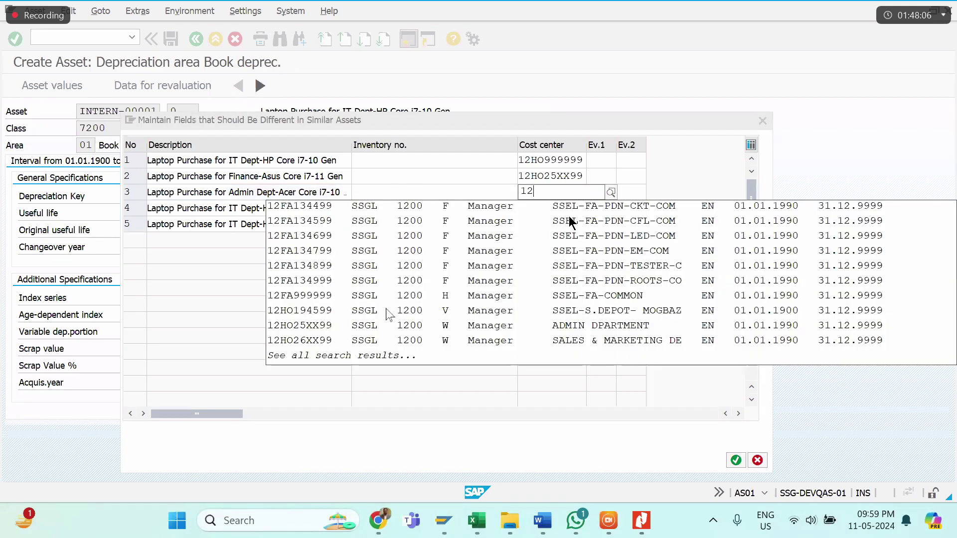
pyautogui.click(329, 343)
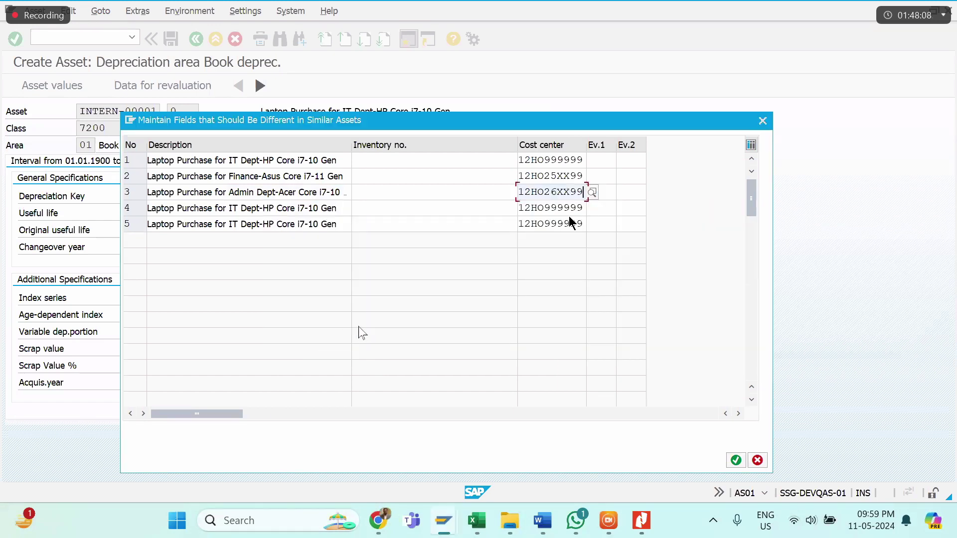
# Step: Change the department in the fourth asset's description to "SCM"
pyautogui.click(226, 207)
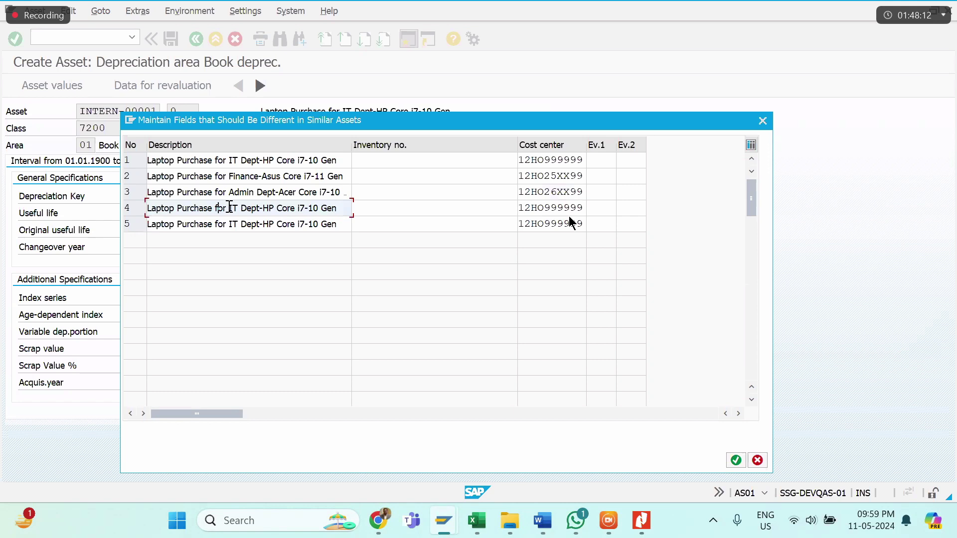
pyautogui.press('Delete')
pyautogui.press('Delete')
pyautogui.press('Delete')
pyautogui.write('SCM')
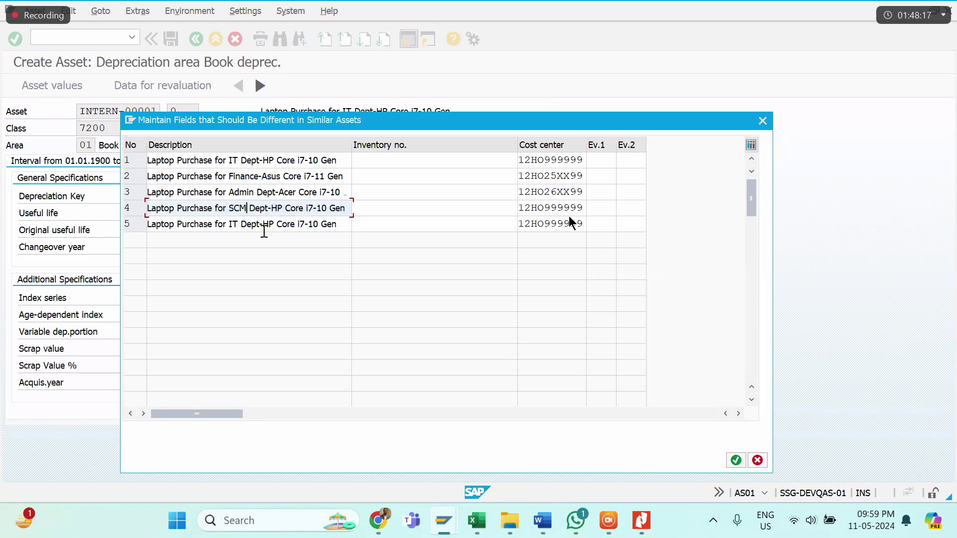
# Step: Search the cost centers with 12* and assign the supply chain department's 12HO27XX99 to the fourth asset
pyautogui.press('Tab')
pyautogui.press('Tab')
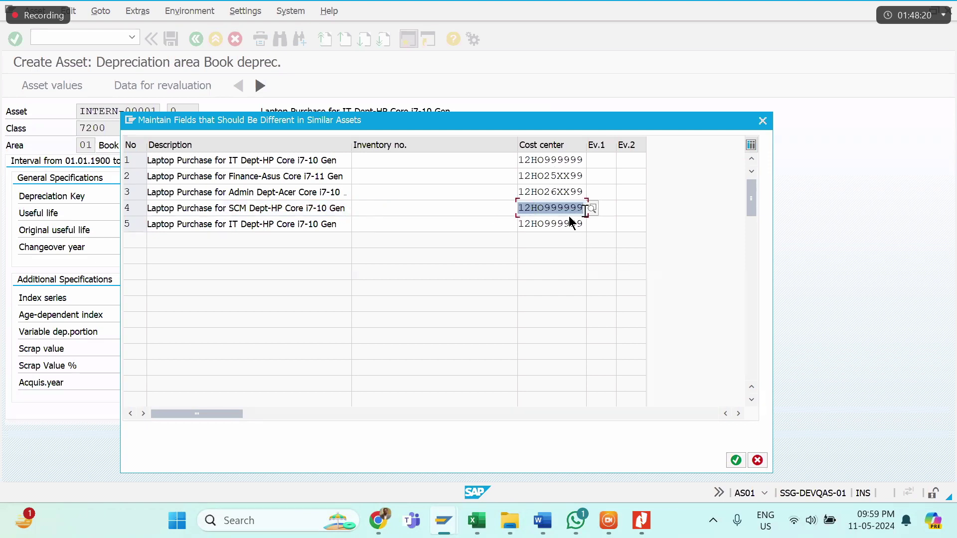
pyautogui.press('Return')
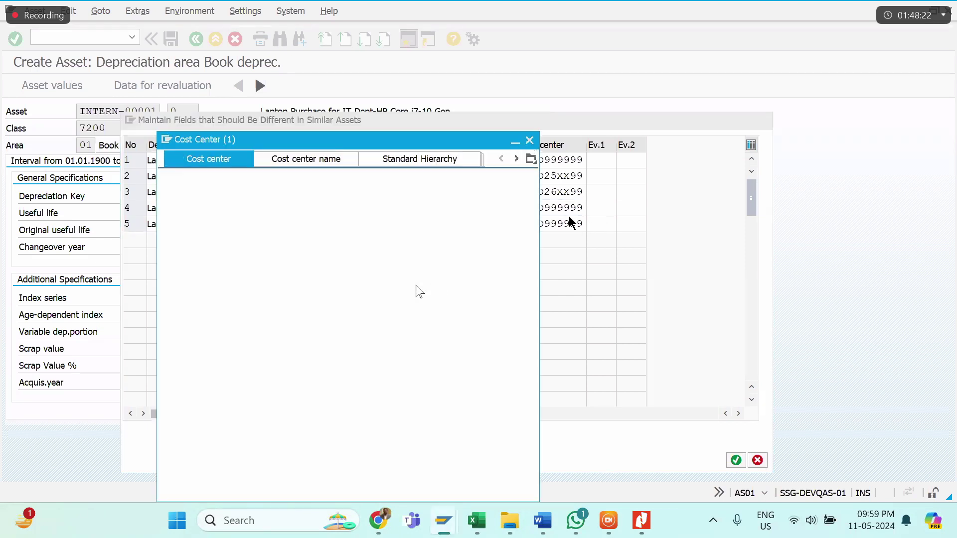
pyautogui.write('12*')
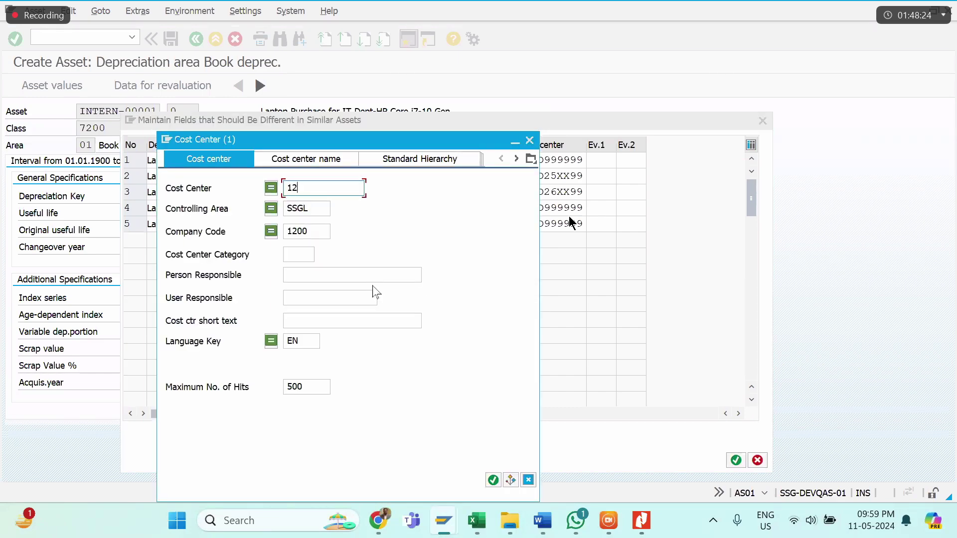
pyautogui.press('Return')
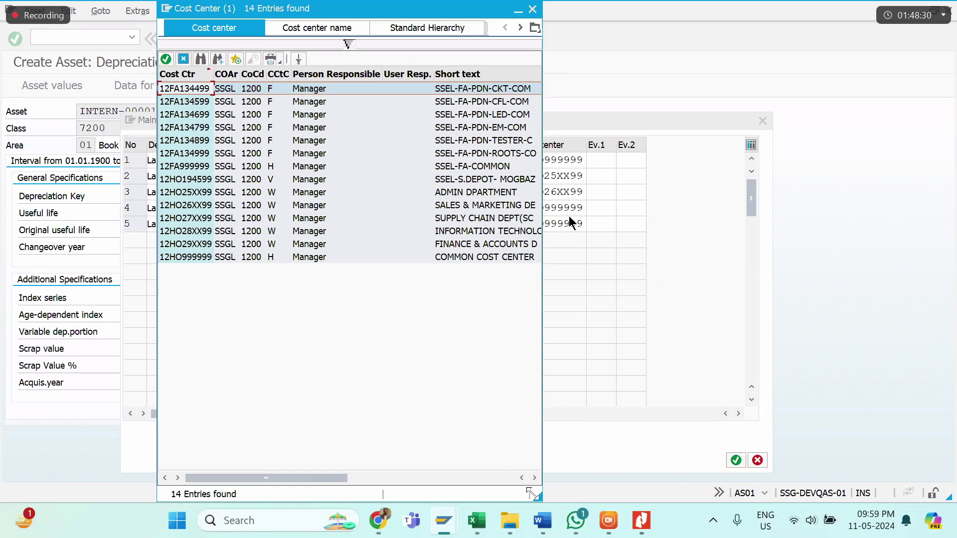
pyautogui.doubleClick(509, 219)
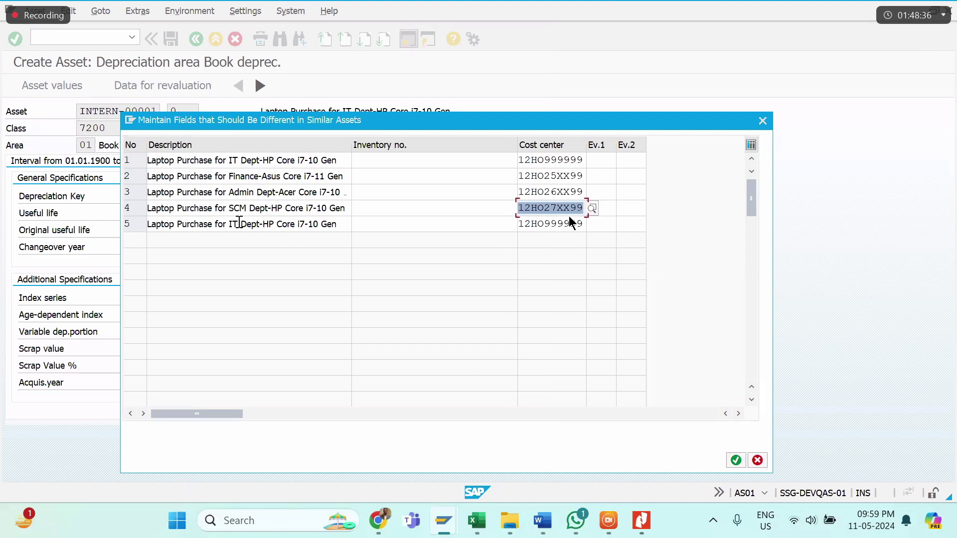
# Step: Change the department in the fifth asset's description to "Audit"
pyautogui.click(240, 225)
pyautogui.press('BackSpace')
pyautogui.press('BackSpace')
pyautogui.press('BackSpace')
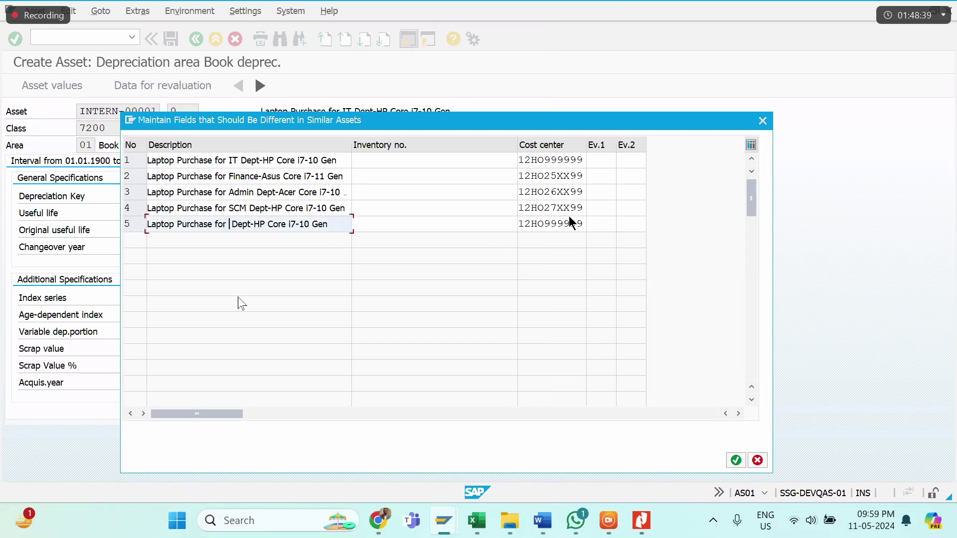
pyautogui.write('Audit')
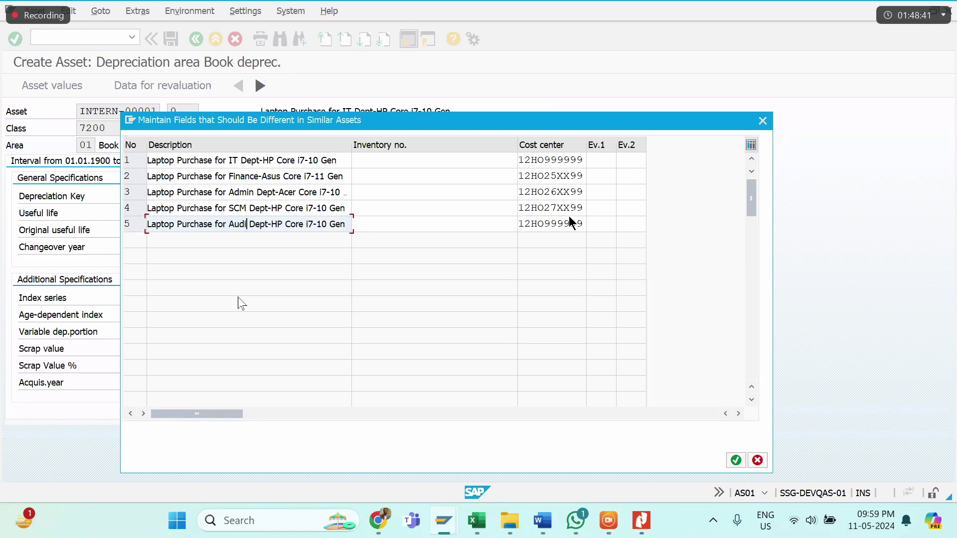
pyautogui.press('Tab')
pyautogui.press('Tab')
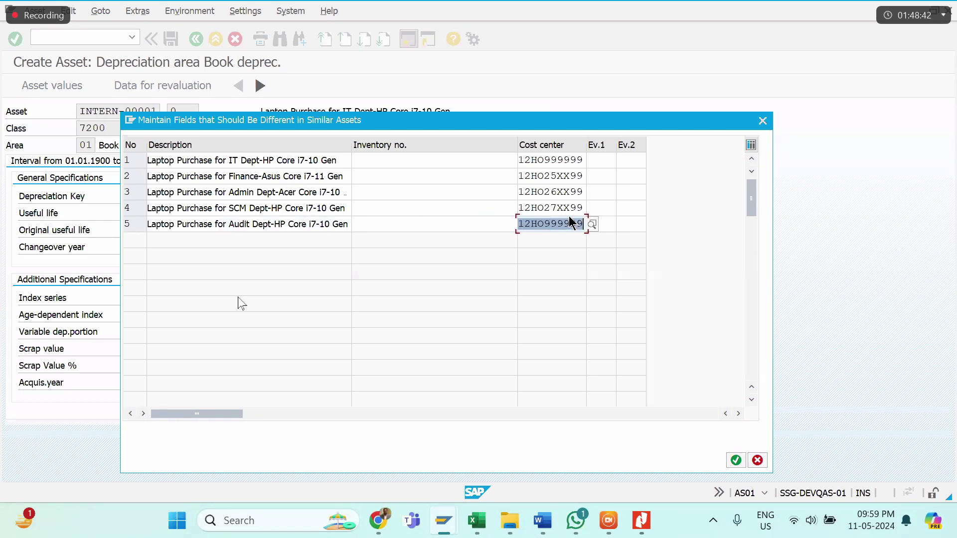
pyautogui.hotkey('shift', 'Tab')
pyautogui.hotkey('shift', 'Tab')
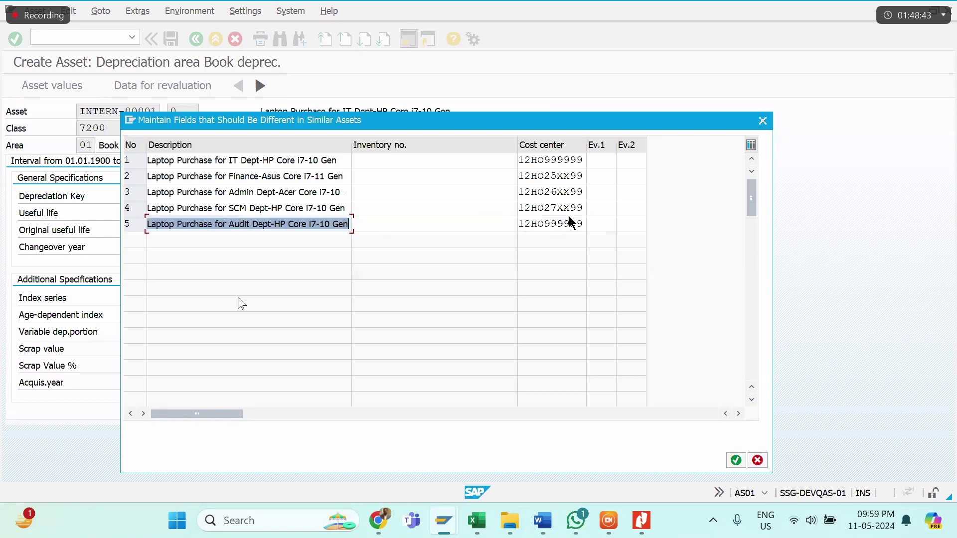
# Step: Replace the brand "HP" in the fifth asset's description with "Lene", up to the description's length limit
pyautogui.click(285, 223)
pyautogui.press('BackSpace')
pyautogui.press('BackSpace')
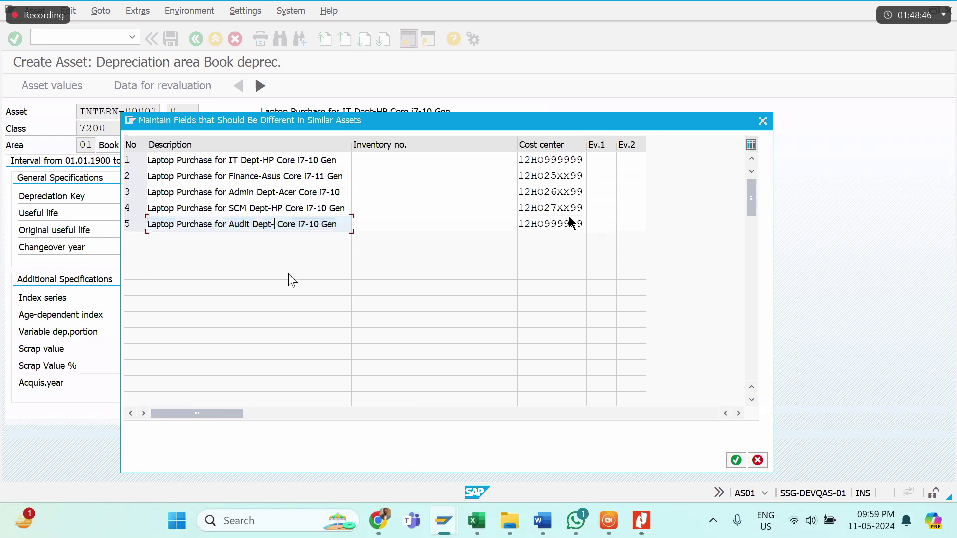
pyautogui.write('Lene')
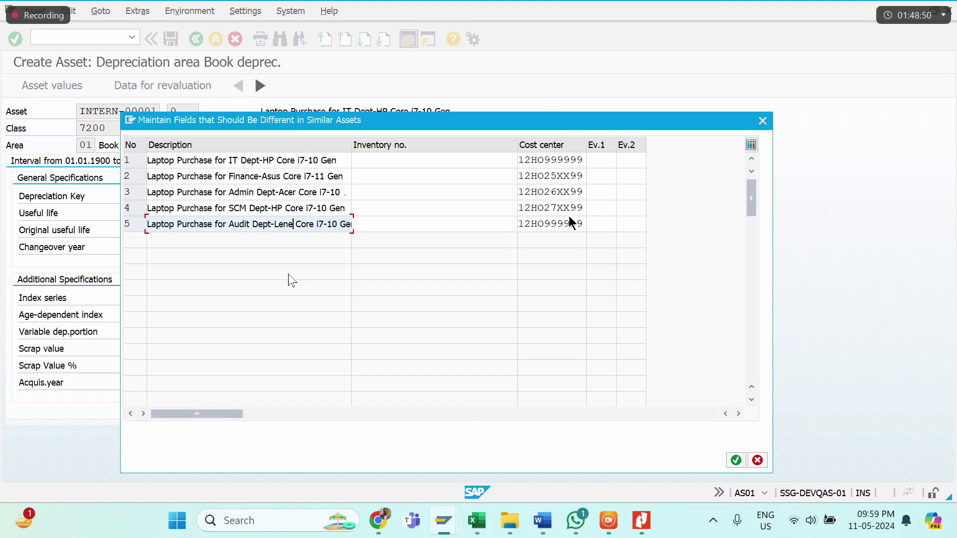
pyautogui.press('Right')
pyautogui.press('Right')
# Step: Remove the word "for" from the fifth asset's description to free up characters
pyautogui.press('Left')
pyautogui.press('Left')
pyautogui.press('Left')
pyautogui.press('Left')
pyautogui.press('Left')
pyautogui.press('Left')
pyautogui.press('Left')
pyautogui.press('Left')
pyautogui.press('Left')
pyautogui.press('Left')
pyautogui.press('Left')
pyautogui.press('Left')
pyautogui.press('Left')
pyautogui.press('Left')
pyautogui.press('Left')
pyautogui.press('Left')
pyautogui.press('Left')
pyautogui.press('Left')
pyautogui.press('Left')
pyautogui.press('Left')
pyautogui.press('BackSpace')
pyautogui.press('BackSpace')
pyautogui.press('BackSpace')
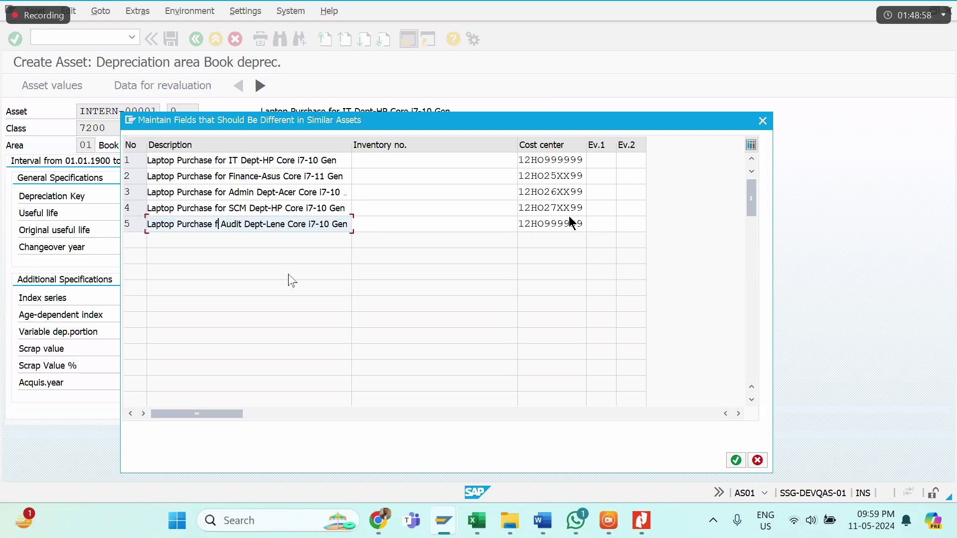
# Step: Complete the brand name in the fifth asset's description as "Lenevo" and move on to that asset's cost center
pyautogui.press('Right')
pyautogui.press('Right')
pyautogui.press('Right')
pyautogui.press('Right')
pyautogui.press('Right')
pyautogui.press('Right')
pyautogui.press('Right')
pyautogui.press('Right')
pyautogui.press('Right')
pyautogui.press('Right')
pyautogui.press('Right')
pyautogui.press('Right')
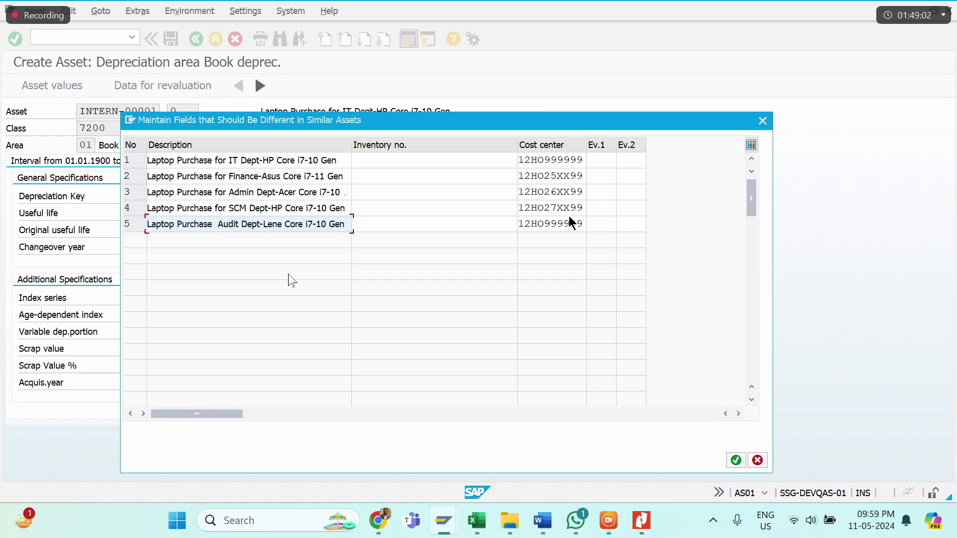
pyautogui.write('vo')
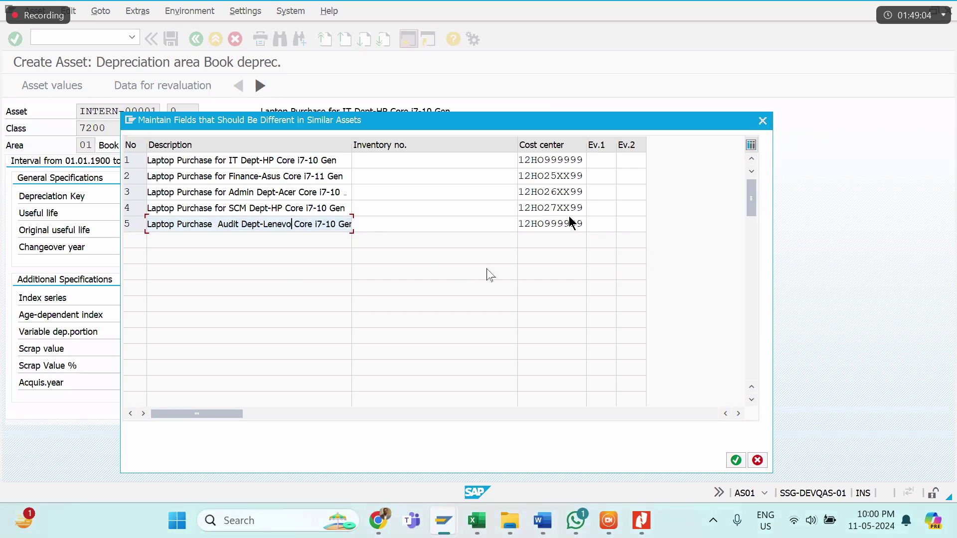
pyautogui.press('Tab')
pyautogui.press('Tab')
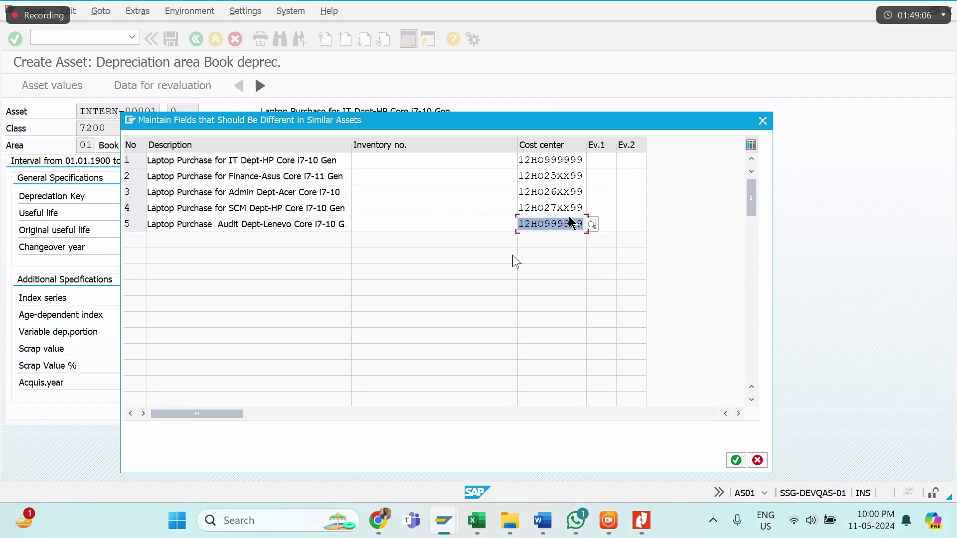
# Step: Search the cost centers with 12* and assign the sales and marketing cost center 12HO26XX99 to the fifth asset
pyautogui.click(591, 225)
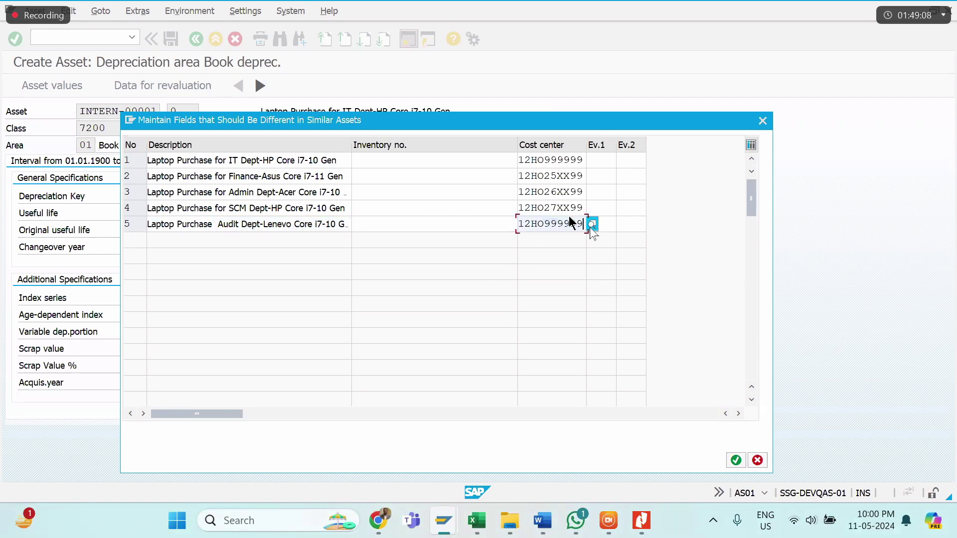
pyautogui.write('1')
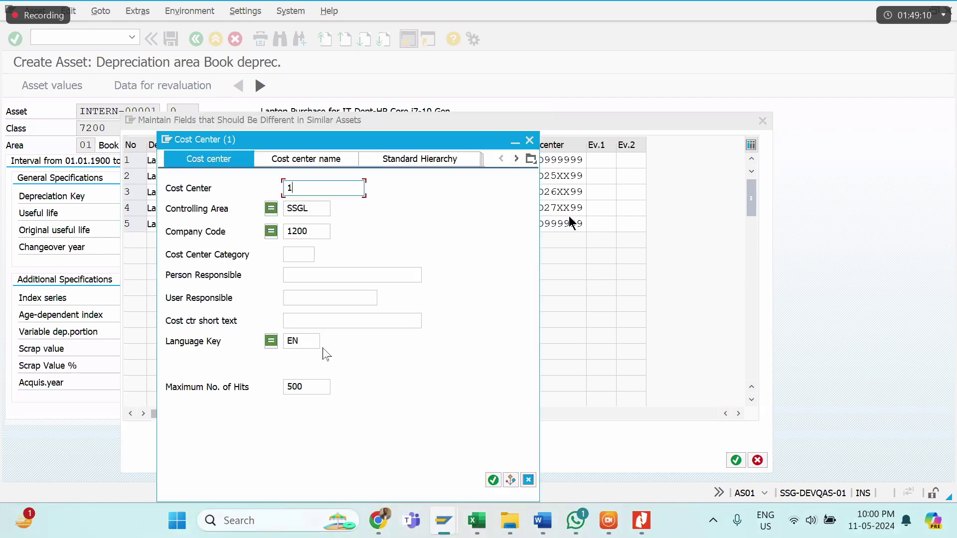
pyautogui.write('2*')
pyautogui.press('Return')
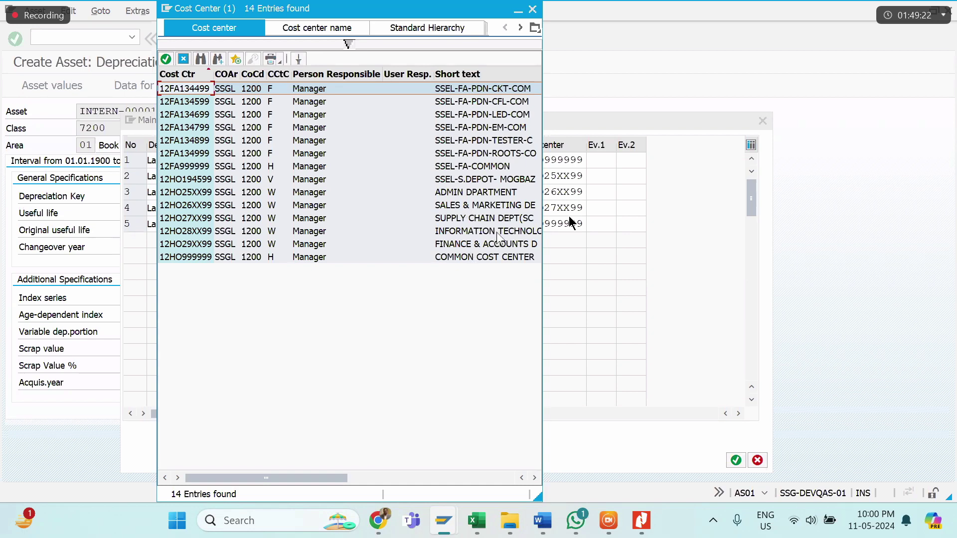
pyautogui.doubleClick(463, 205)
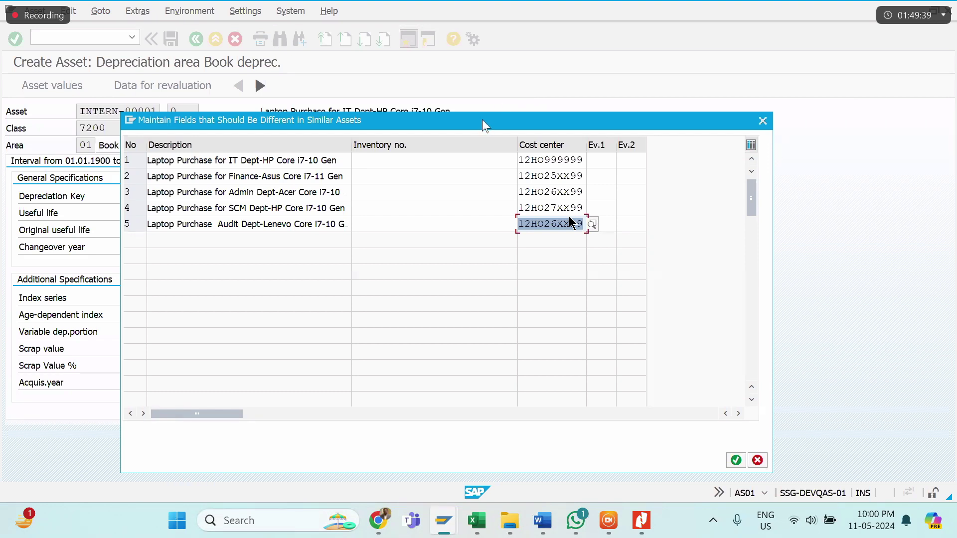
# Step: Look over the inventory number fields of the five similar assets
pyautogui.click(529, 421)
pyautogui.moveTo(537, 415); pyautogui.dragTo(192, 474)
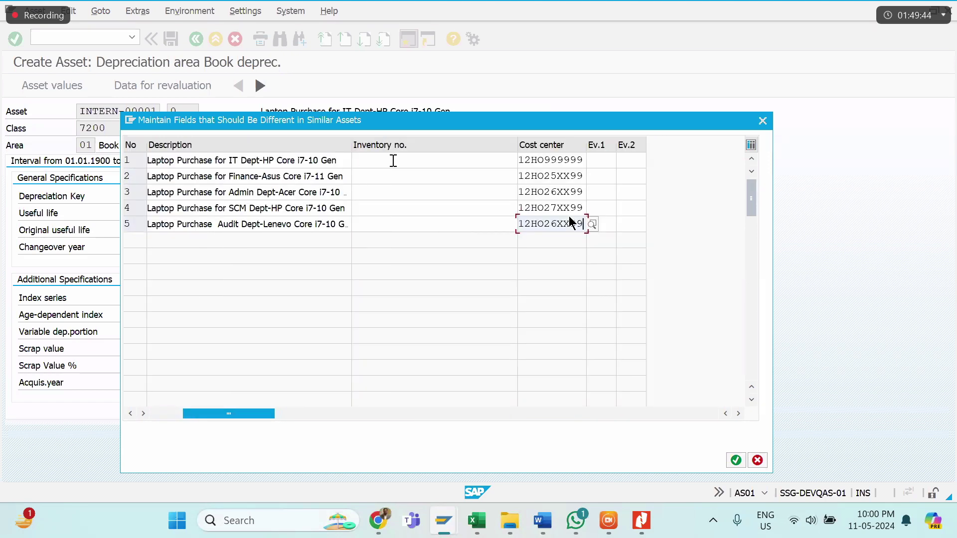
pyautogui.click(393, 161)
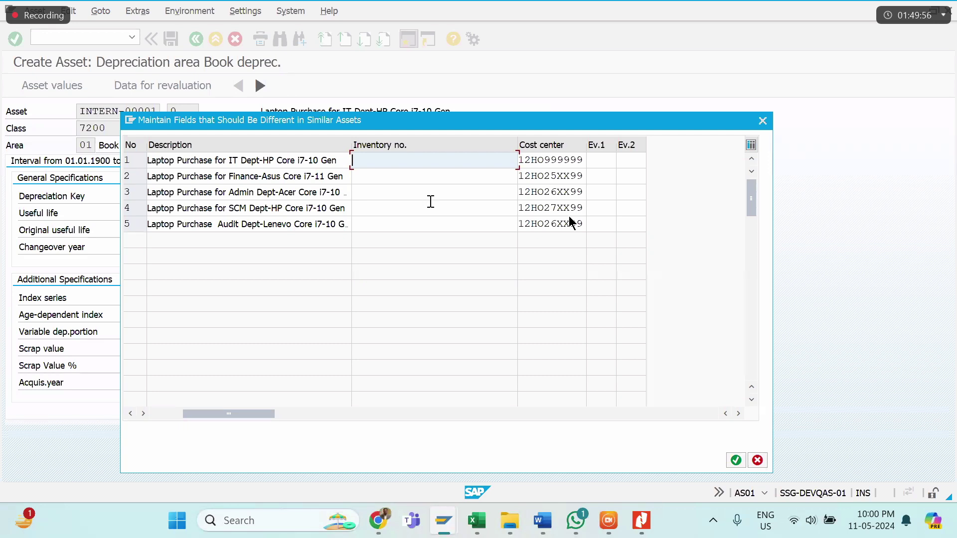
pyautogui.click(431, 201)
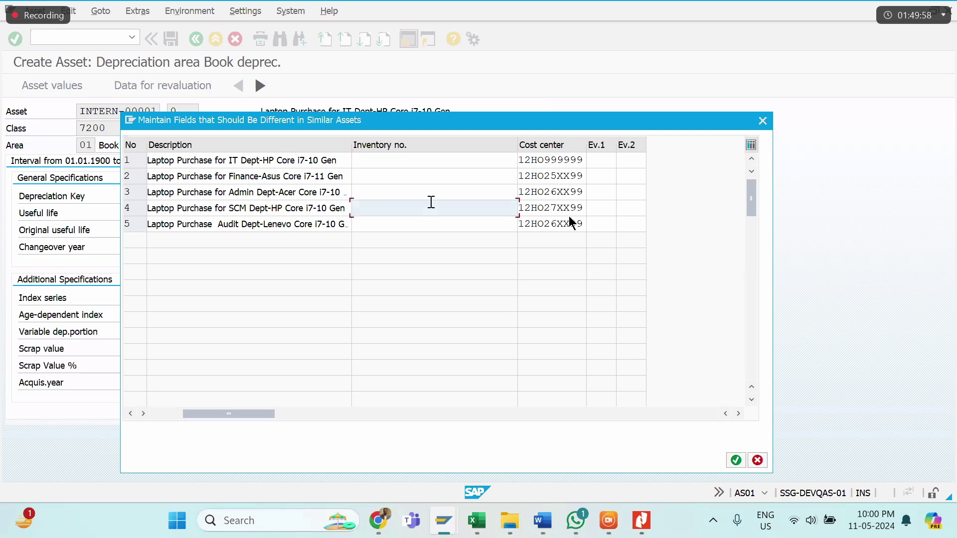
pyautogui.press('Up')
pyautogui.press('Up')
pyautogui.press('Up')
pyautogui.press('Down')
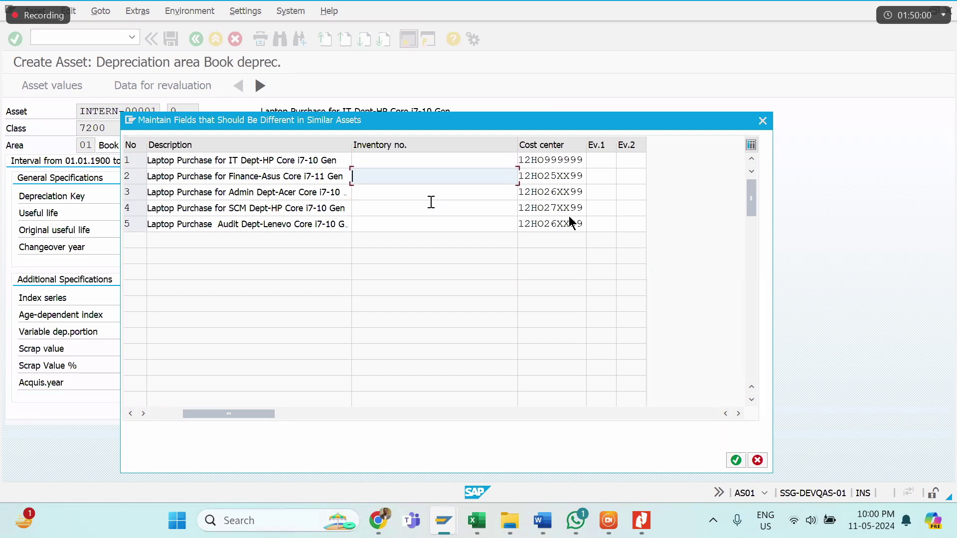
pyautogui.press('Down')
pyautogui.press('Down')
pyautogui.press('Down')
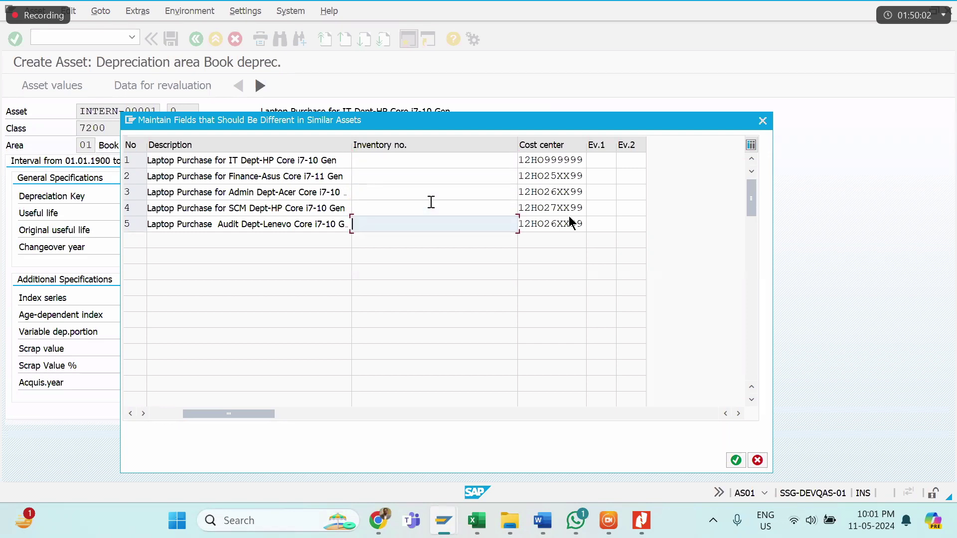
# Step: Confirm the individual entries and create the five similar asset master records
pyautogui.click(736, 460)
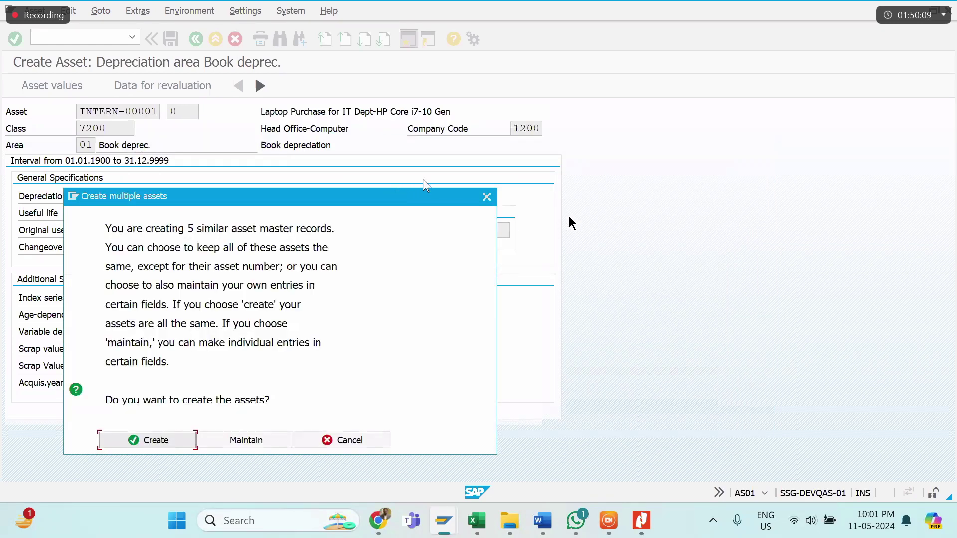
pyautogui.moveTo(422, 197); pyautogui.dragTo(649, 52)
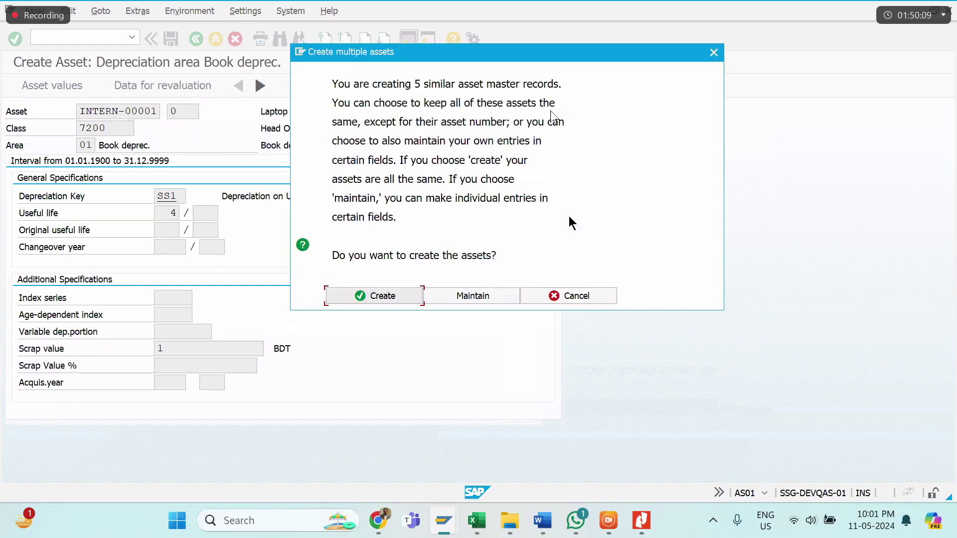
pyautogui.click(369, 297)
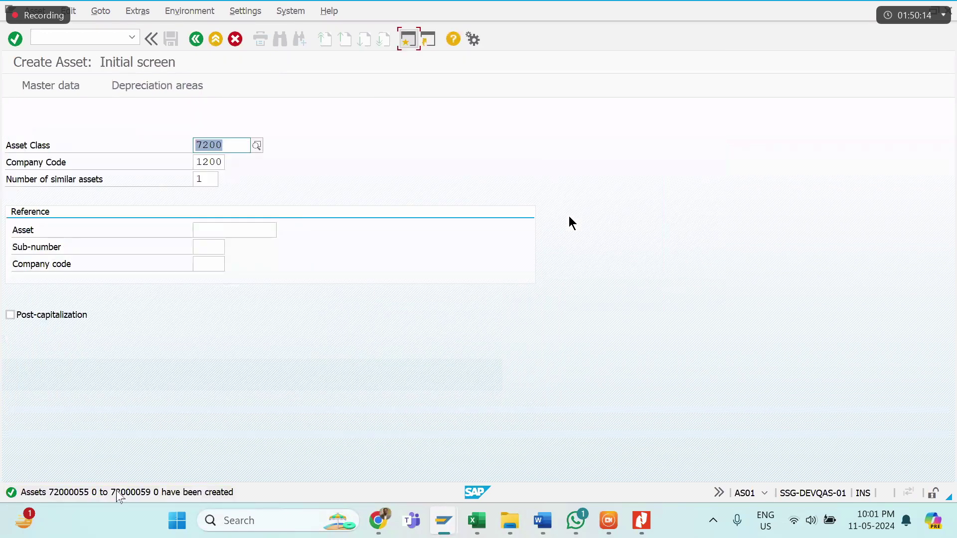
# Step: Copy the asset creation message from its details and paste it under the "CREATE MULTIPLE ASSETS: AS01" heading in the Word document
pyautogui.click(119, 494)
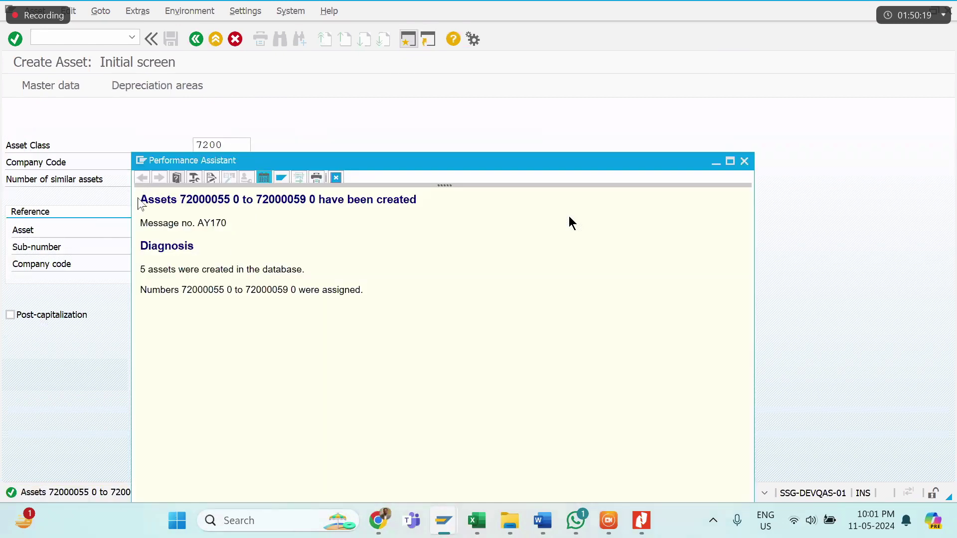
pyautogui.moveTo(140, 204); pyautogui.dragTo(447, 221)
pyautogui.hotkey('ctrl', 'c')
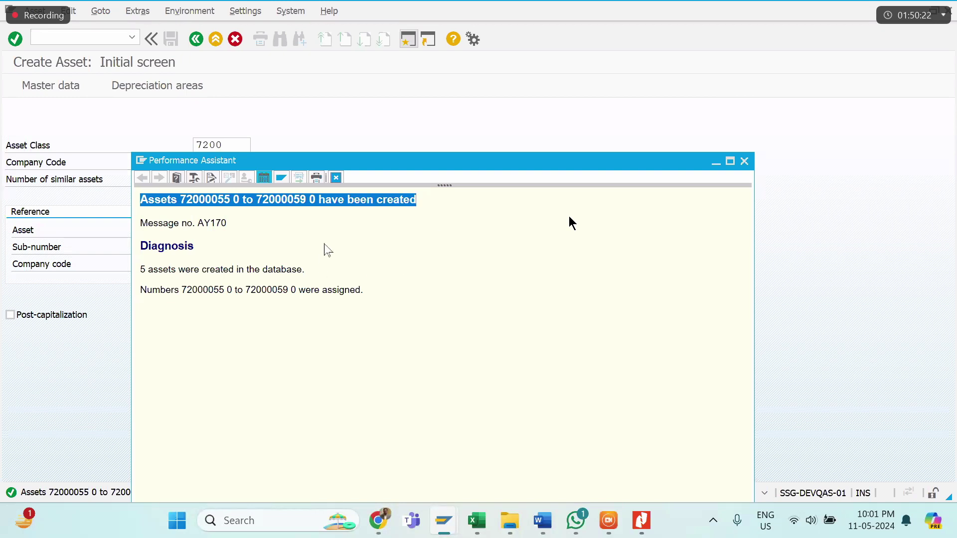
pyautogui.click(337, 179)
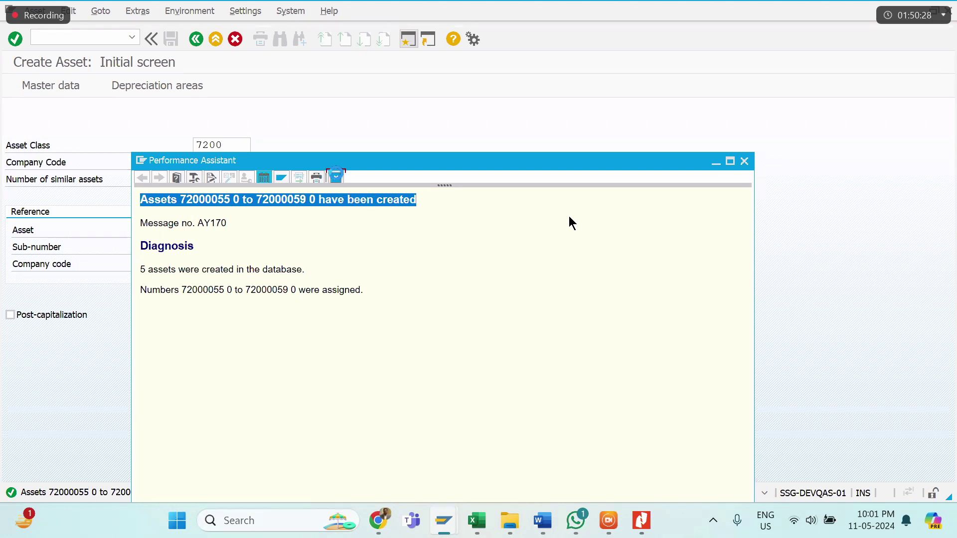
pyautogui.moveTo(543, 518)
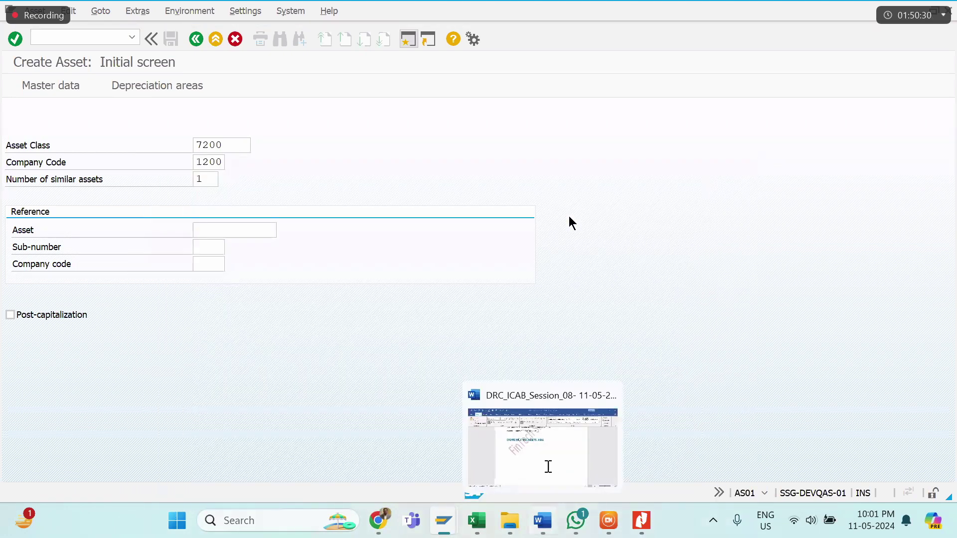
pyautogui.click(549, 467)
pyautogui.hotkey('ctrl', 'v')
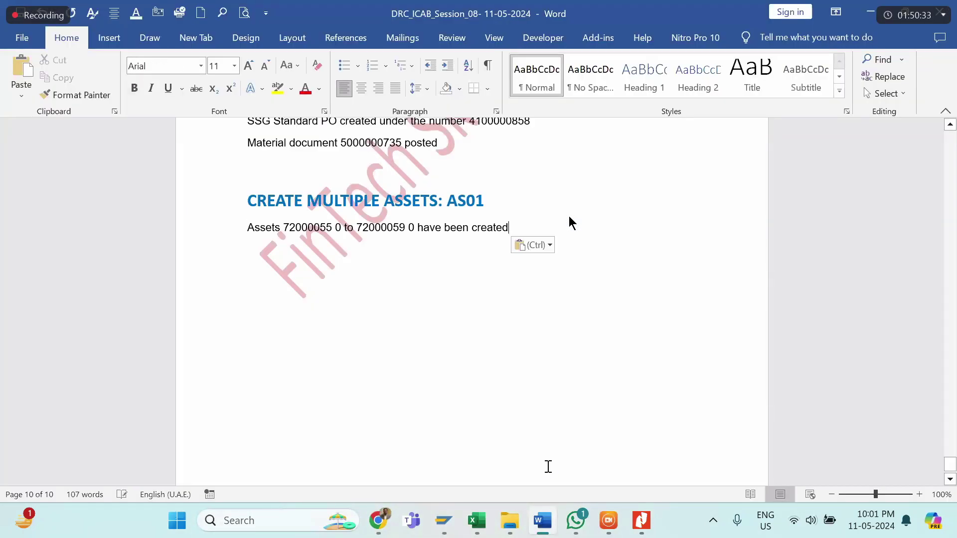
# Step: Switch back to SAP, display the master data and origin details of asset 72000055, and return to SAP Easy Access
pyautogui.moveTo(450, 532)
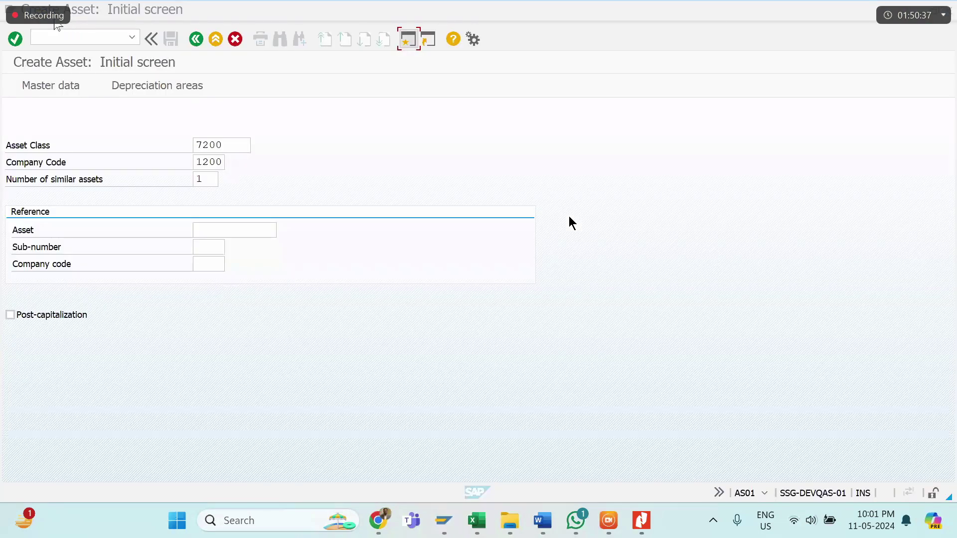
pyautogui.hotkey('alt', 'Tab')
pyautogui.click(38, 17)
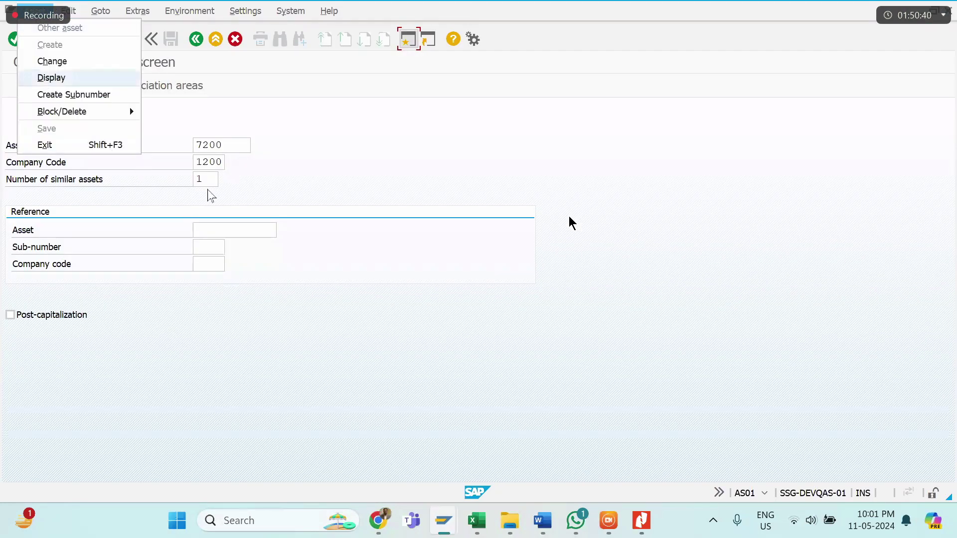
pyautogui.press('Return')
pyautogui.press('Return')
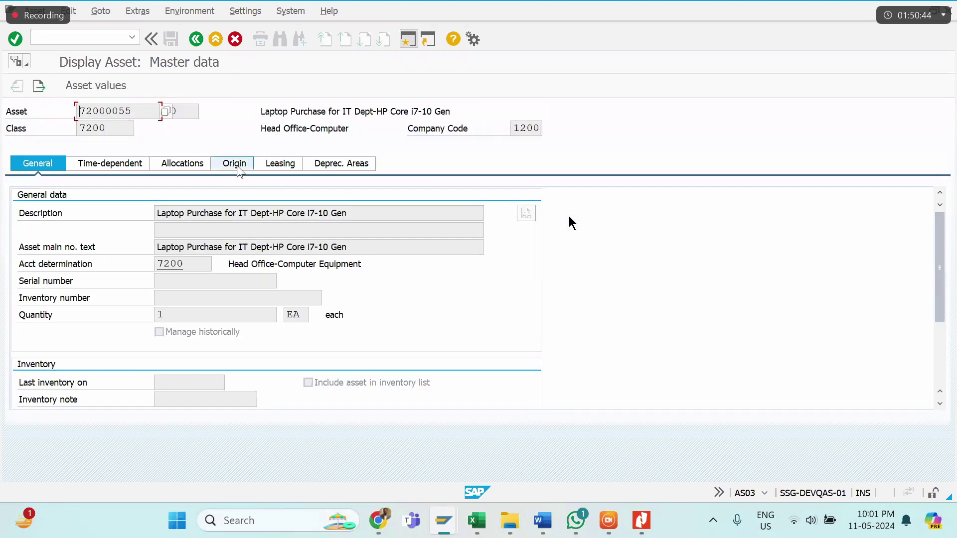
pyautogui.click(237, 167)
pyautogui.click(215, 40)
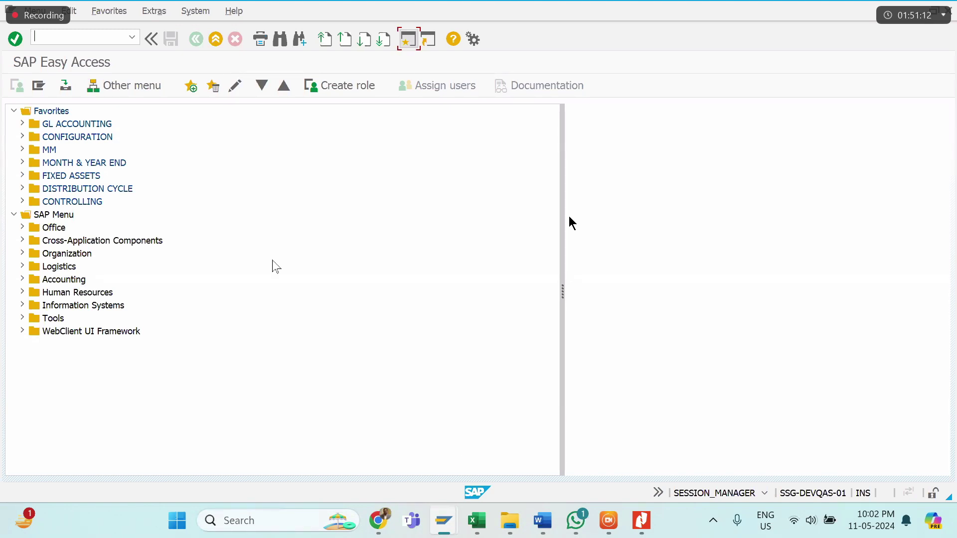
# Step: Switch to the Word notes and paste a copy of the "CREATE MULTIPLE ASSETS: AS01" heading below the asset creation message
pyautogui.moveTo(544, 521)
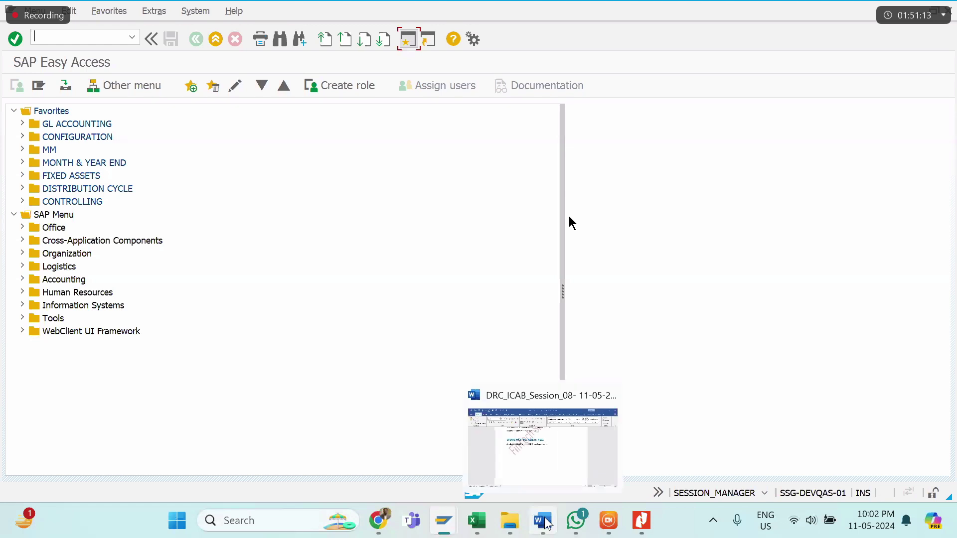
pyautogui.click(548, 451)
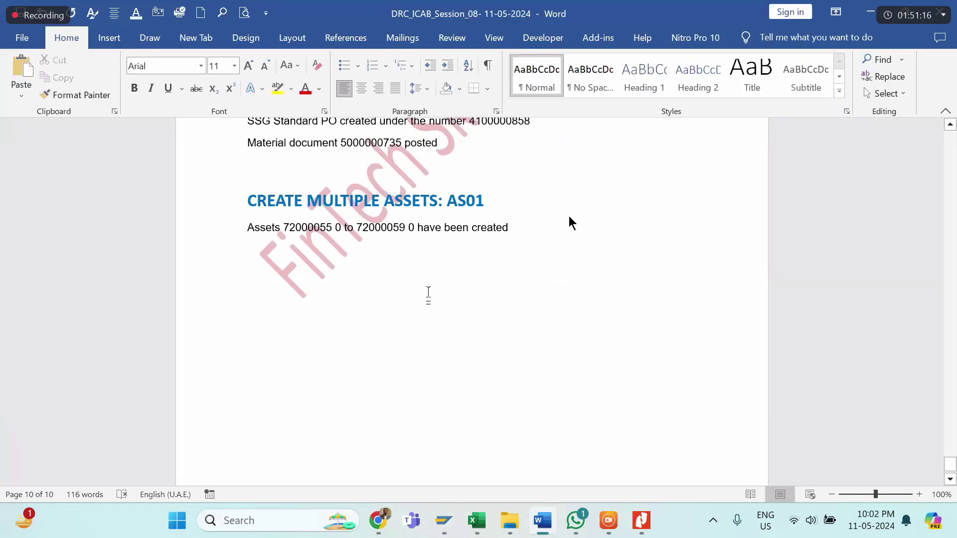
pyautogui.press('Return')
pyautogui.press('Return')
pyautogui.write('C')
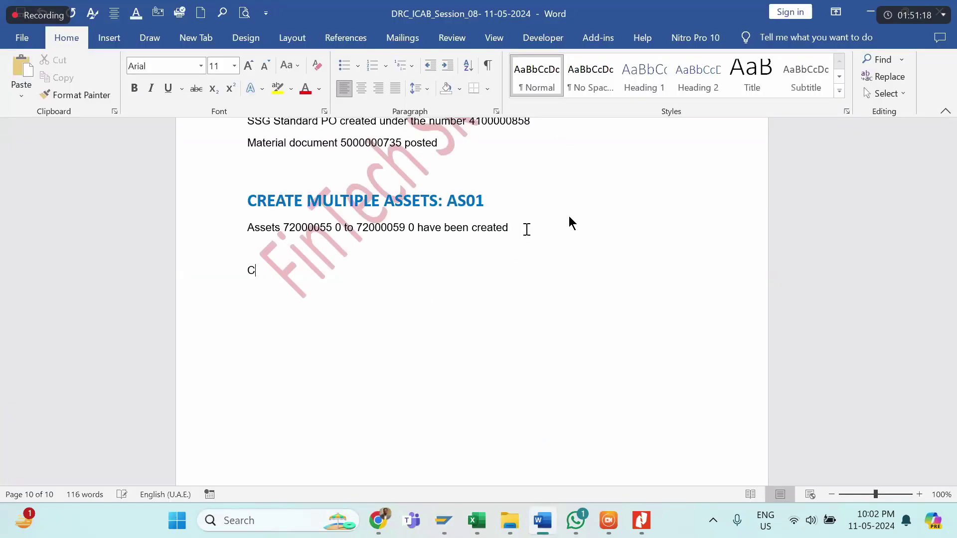
pyautogui.press('BackSpace')
pyautogui.moveTo(251, 200); pyautogui.dragTo(496, 201)
pyautogui.hotkey('ctrl', 'c')
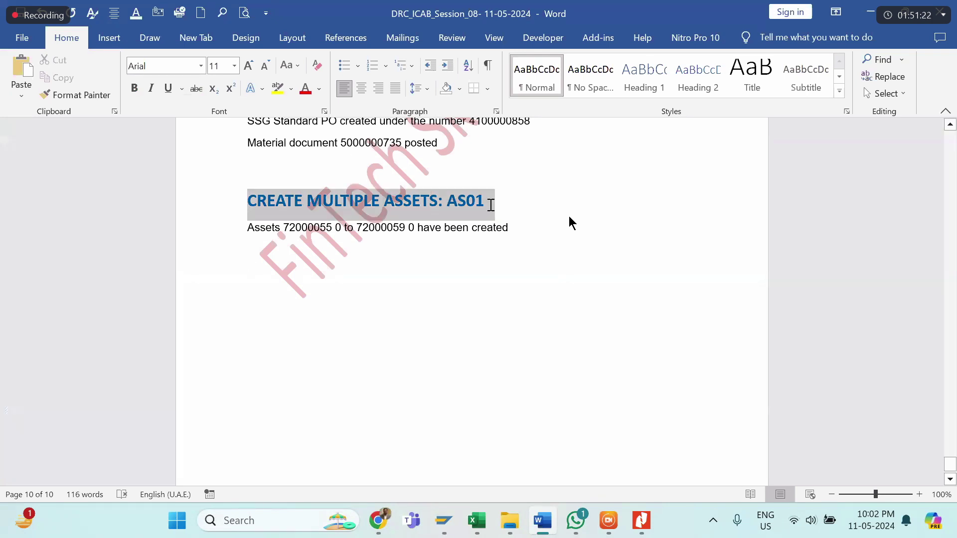
pyautogui.click(276, 285)
pyautogui.hotkey('ctrl', 'v')
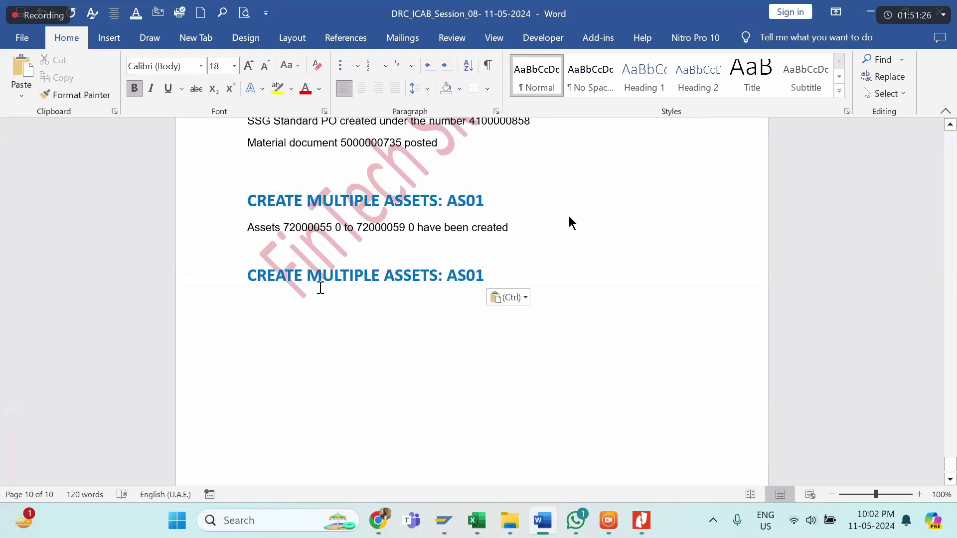
# Step: Replace the word "MULTIPLE" with "SUB" in the copied heading
pyautogui.click(380, 276)
pyautogui.press('BackSpace')
pyautogui.press('BackSpace')
pyautogui.press('BackSpace')
pyautogui.press('BackSpace')
pyautogui.press('BackSpace')
pyautogui.press('BackSpace')
pyautogui.press('BackSpace')
pyautogui.press('BackSpace')
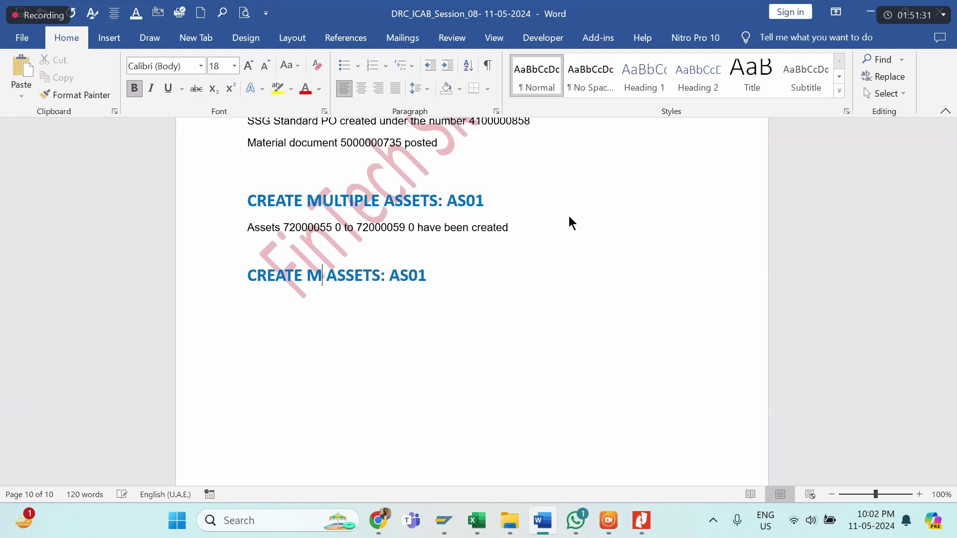
pyautogui.write('SUB')
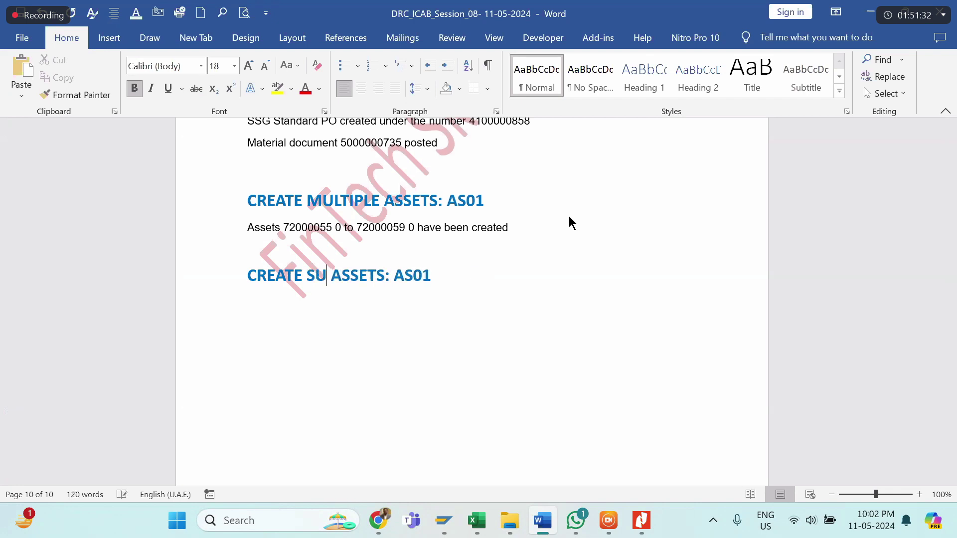
# Step: Change the transaction code at the end of the copied heading to AS11
pyautogui.click(450, 284)
pyautogui.press('BackSpace')
pyautogui.press('BackSpace')
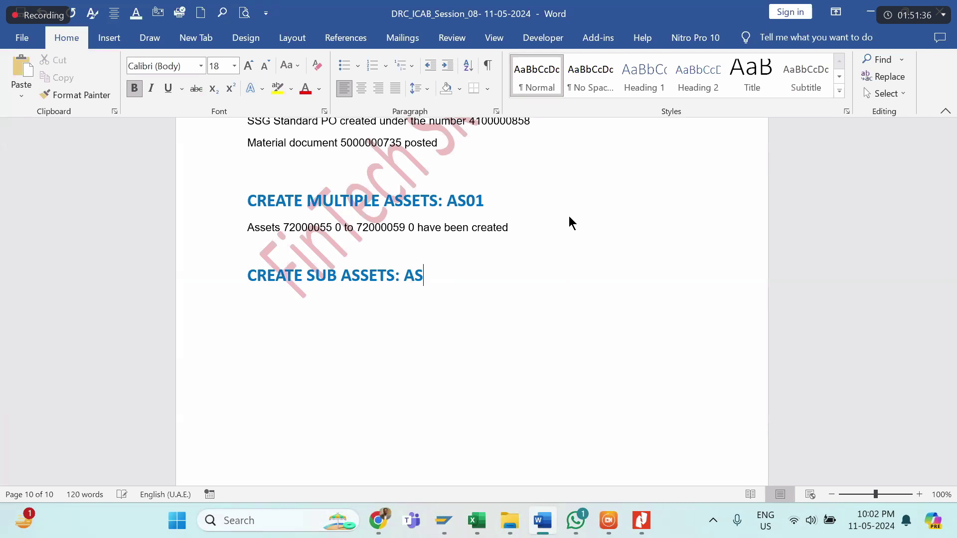
pyautogui.write('11')
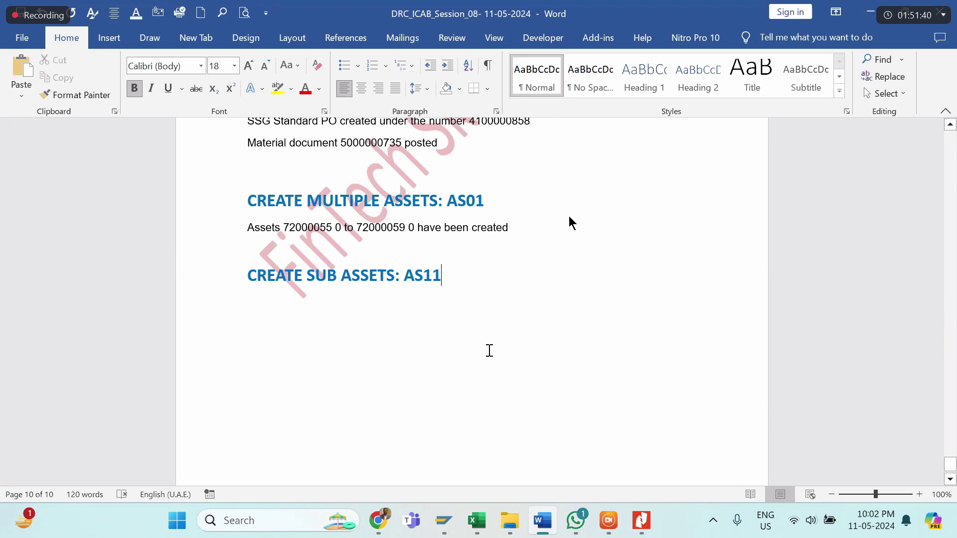
# Step: Switch to SAP and open the Create Subnumber transaction AS11 to view its initial screen
pyautogui.moveTo(443, 521)
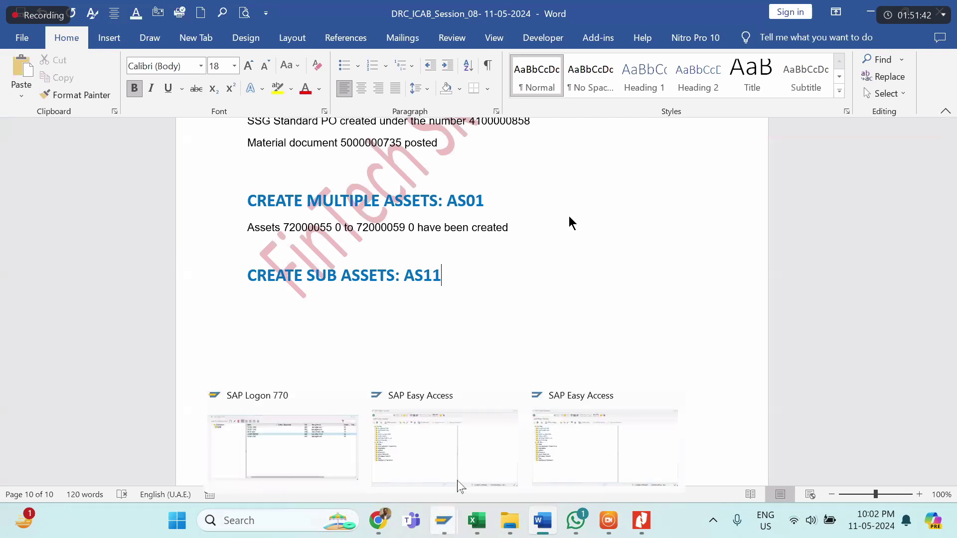
pyautogui.click(417, 455)
pyautogui.write('as1')
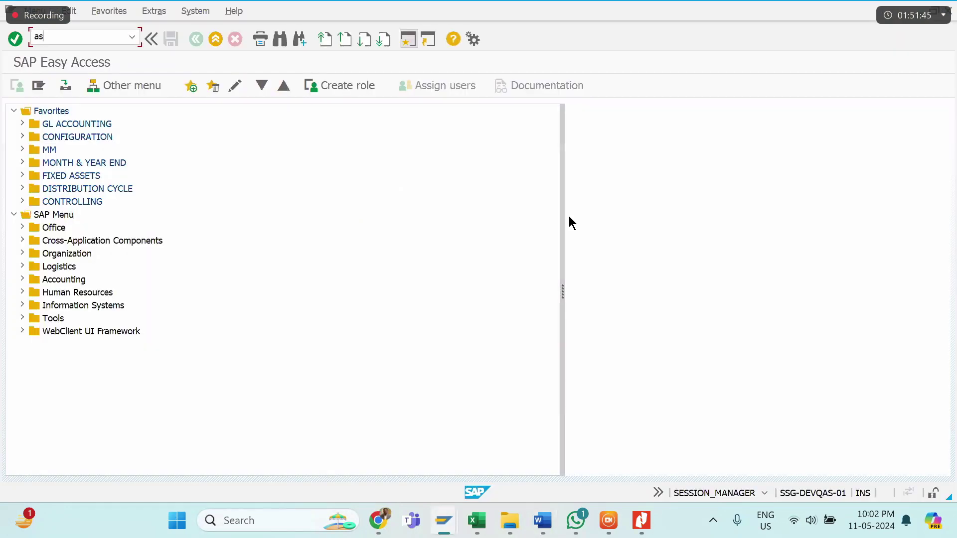
pyautogui.write('1')
pyautogui.press('Return')
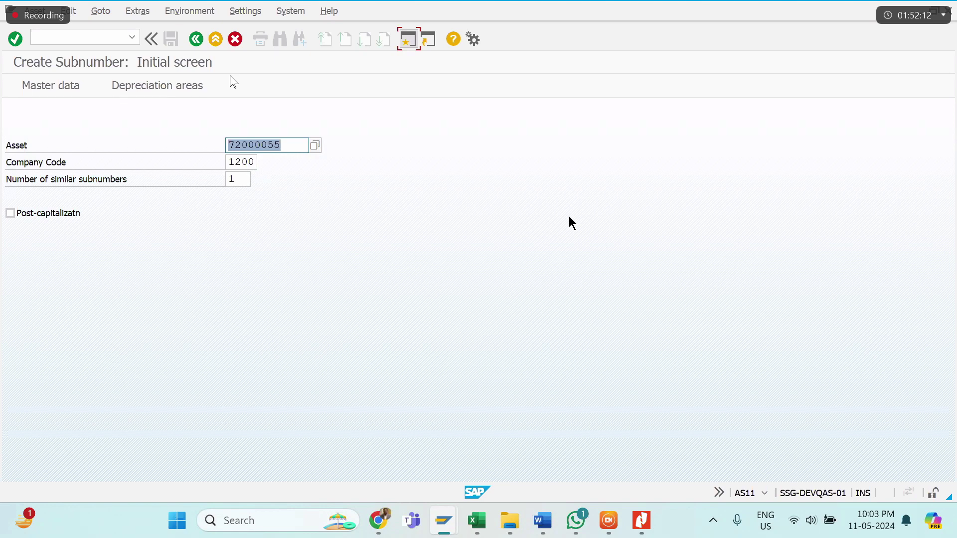
# Step: Leave the subnumber creation screen and open the Create Asset transaction AS01
pyautogui.click(196, 39)
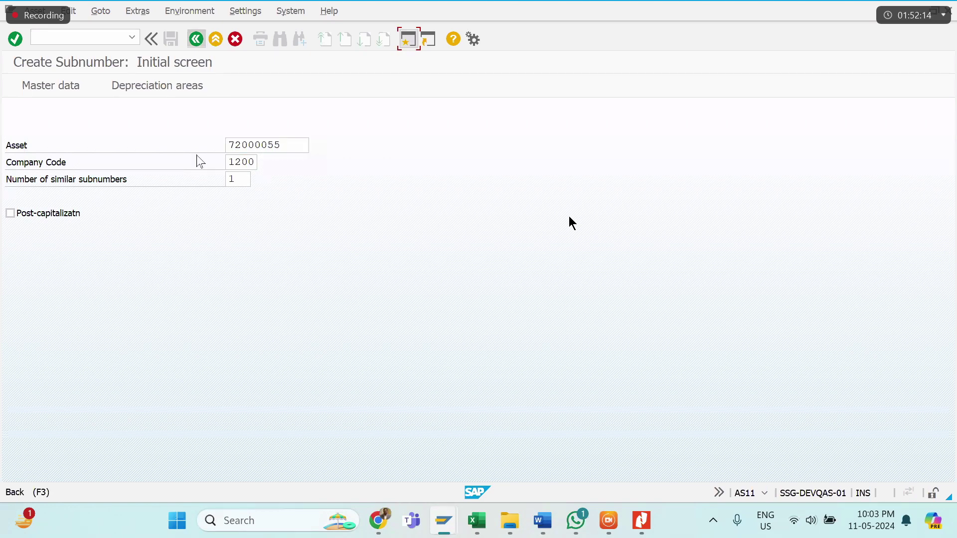
pyautogui.write('as01')
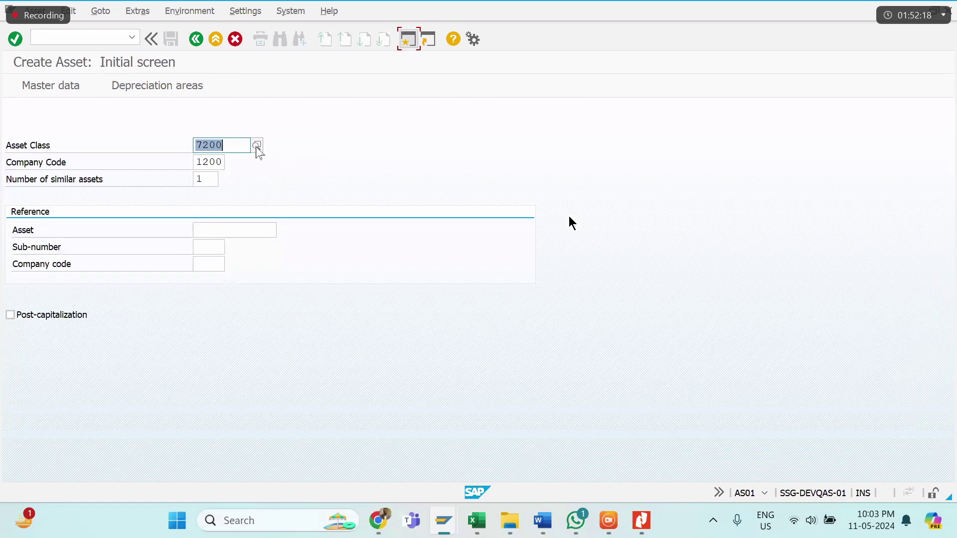
# Step: Start a new asset in class 7200 for company code 1200 and open its master data
pyautogui.click(239, 146)
pyautogui.press('BackSpace')
pyautogui.click(337, 163)
pyautogui.press('Return')
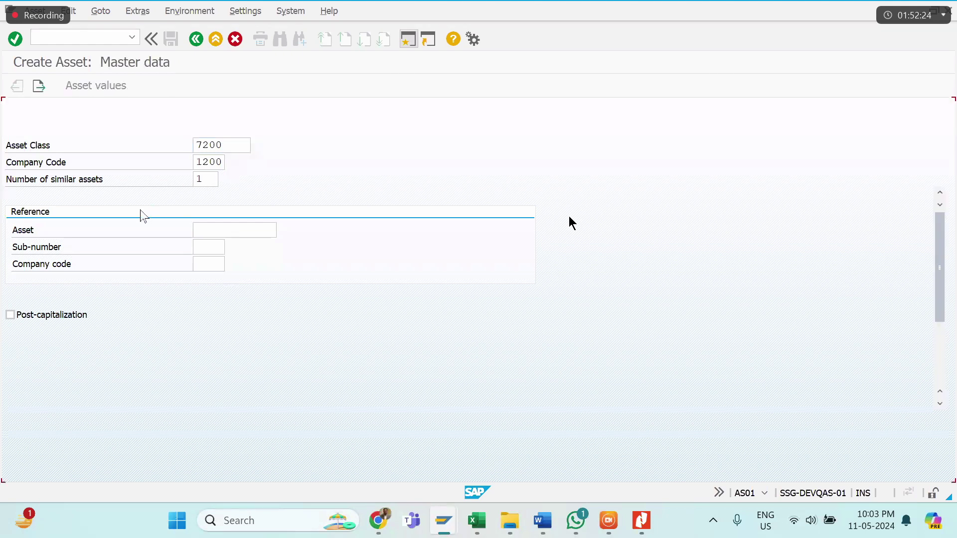
# Step: Enter the asset description "Desktop Computer for MBD-Dell -Model:435678"
pyautogui.write('Desktop Com')
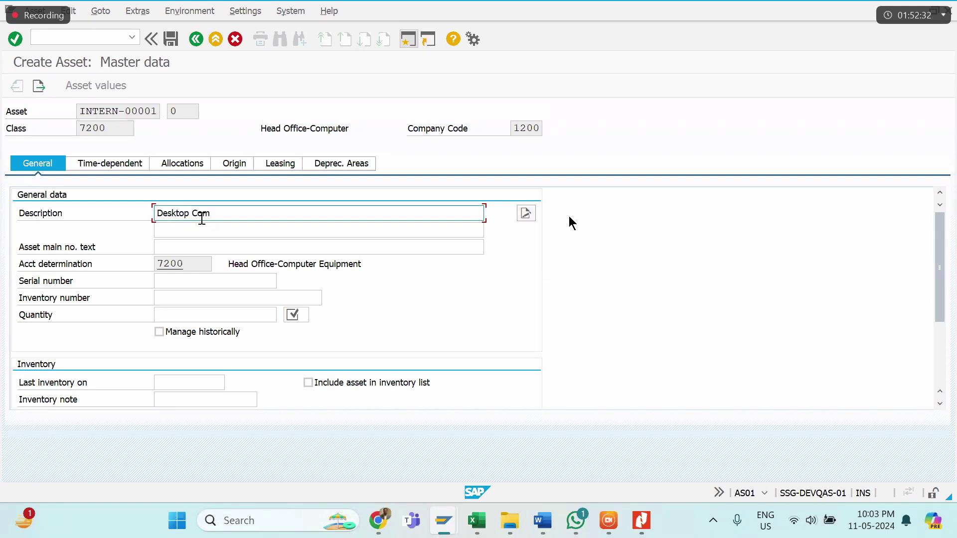
pyautogui.write('puter for MBD-')
pyautogui.write('Dell')
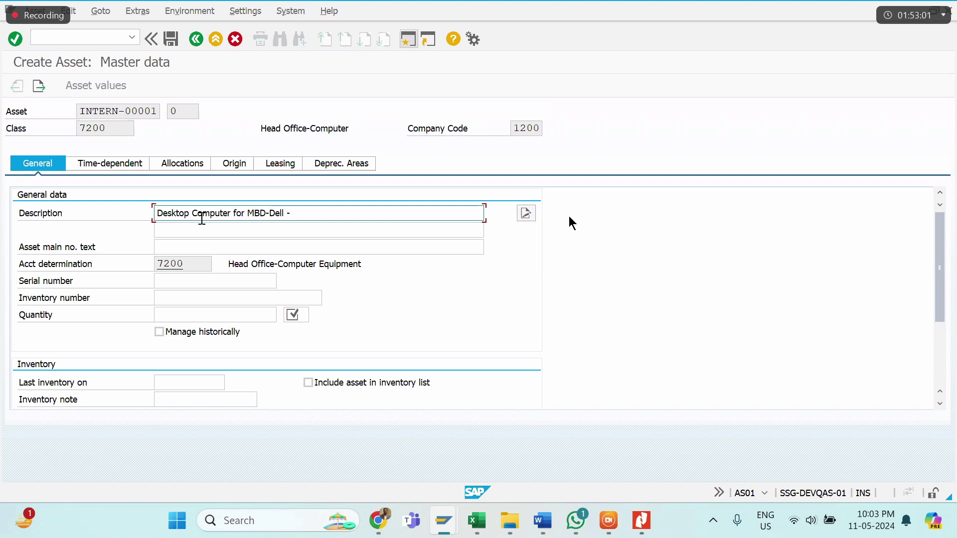
pyautogui.write('-Model:435678')
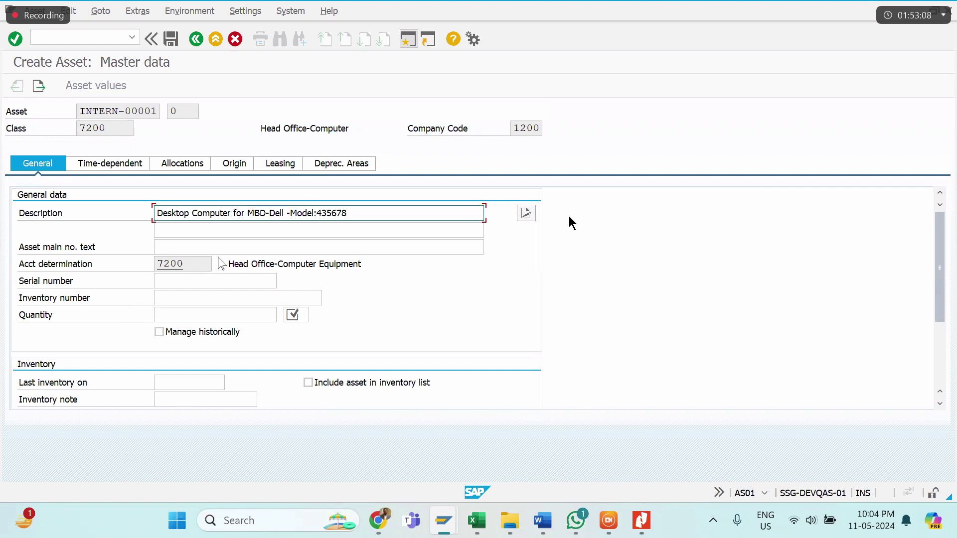
# Step: Set the asset's quantity to 1 with the unit EA and confirm the general data
pyautogui.press('Return')
pyautogui.write('ea')
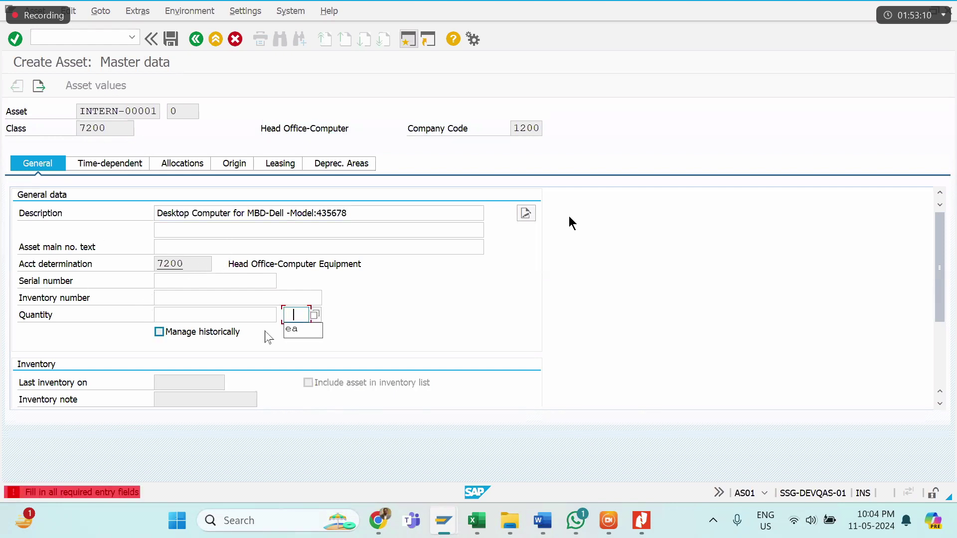
pyautogui.click(256, 315)
pyautogui.write('1')
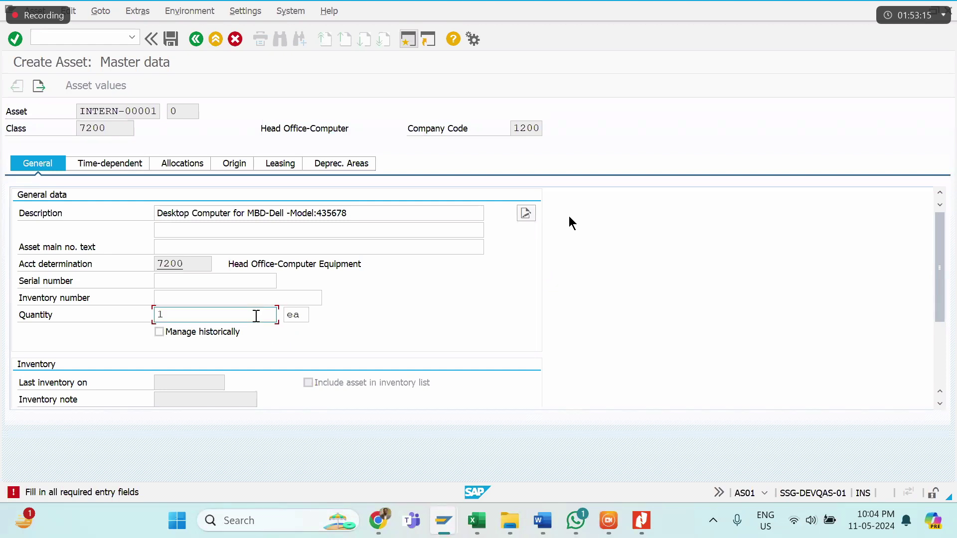
pyautogui.press('Return')
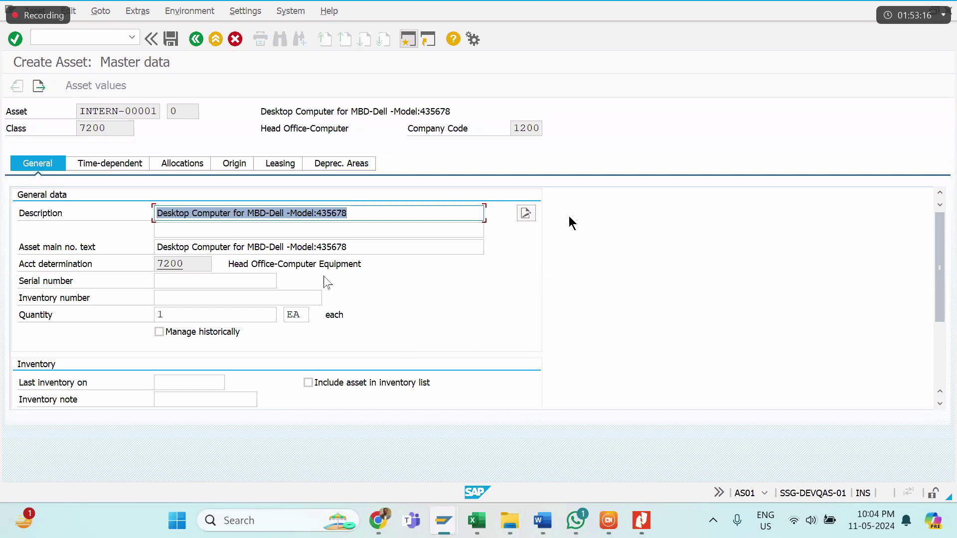
# Step: Assign cost center 12HO999999 and plant 1201 in the asset's time-dependent data
pyautogui.click(132, 166)
pyautogui.click(165, 209)
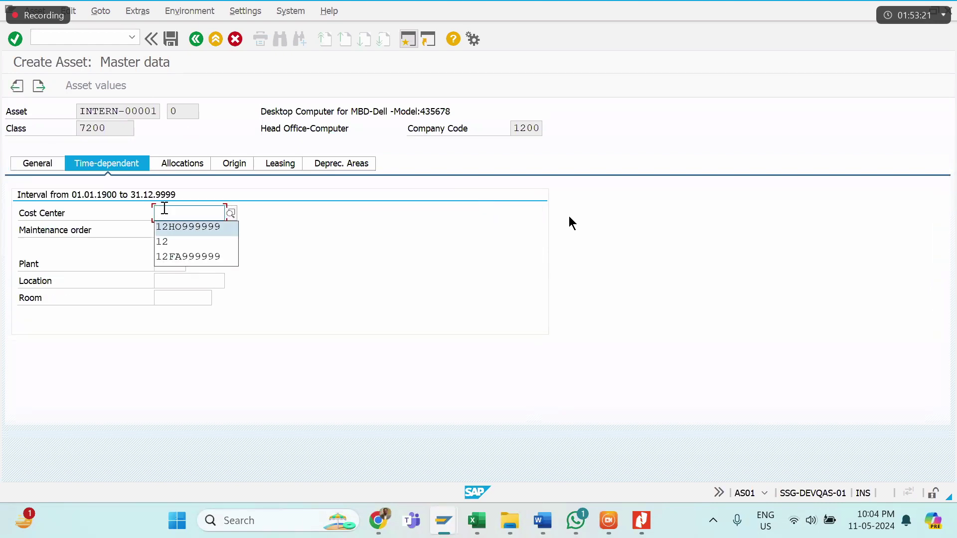
pyautogui.press('Return')
pyautogui.press('Tab')
pyautogui.press('Tab')
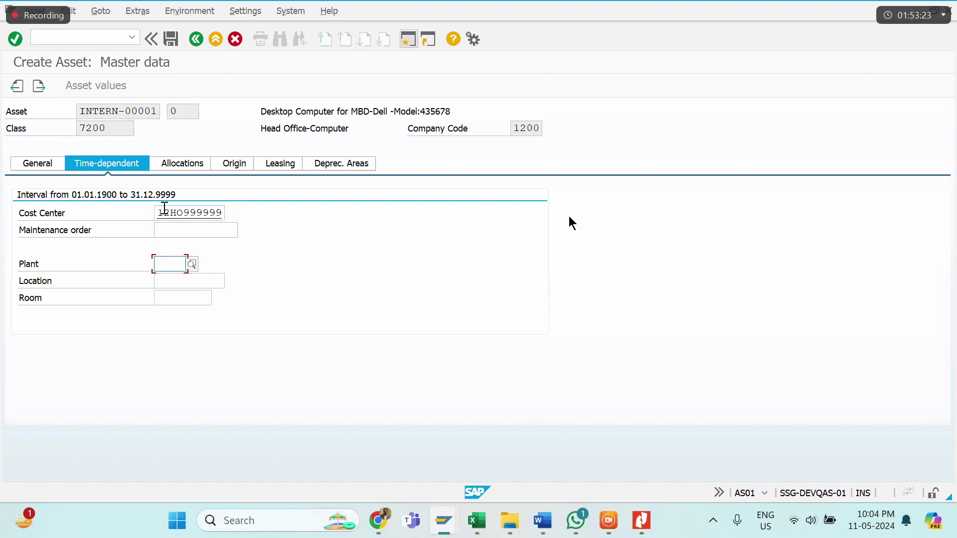
pyautogui.press('Return')
# Step: Set the asset's room to MBD OFF and confirm the time-dependent data
pyautogui.press('Tab')
pyautogui.press('Tab')
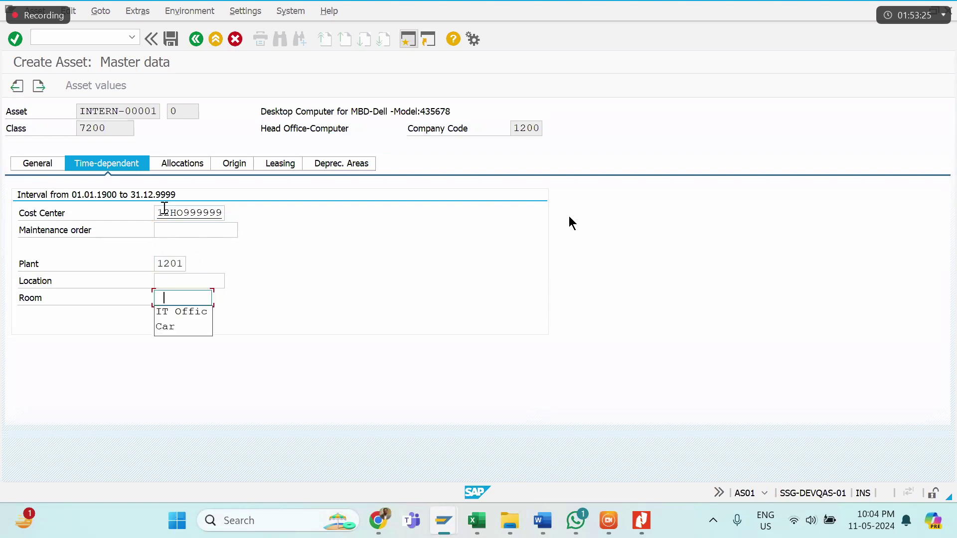
pyautogui.press('Down')
pyautogui.press('BackSpace')
pyautogui.write('MBD')
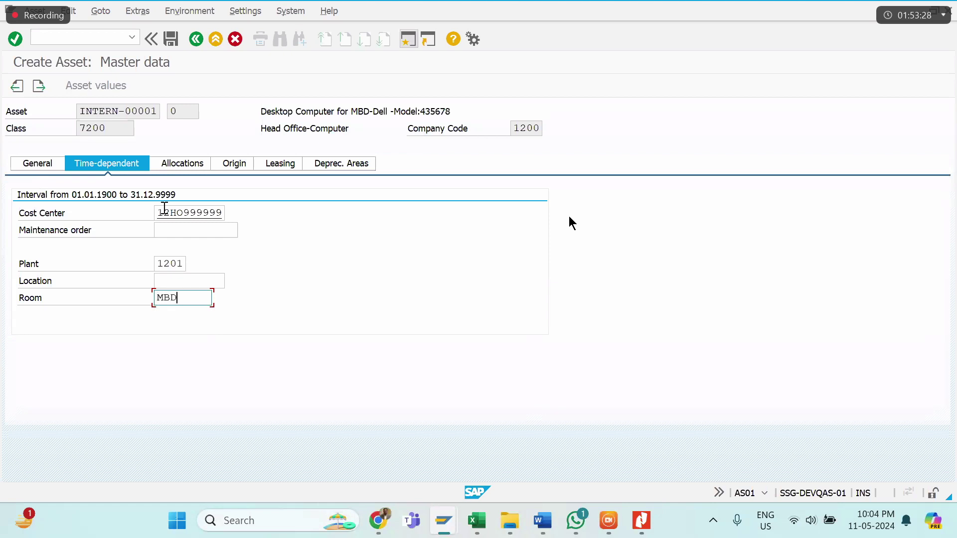
pyautogui.write(' OFF')
pyautogui.press('Return')
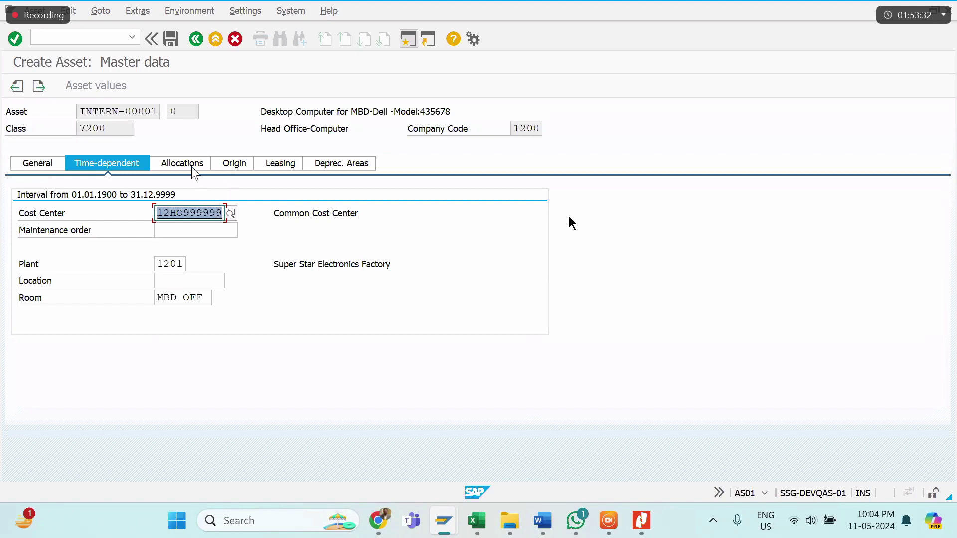
# Step: Mark the asset as purchased new and set its country of origin to CN in the origin data
pyautogui.click(244, 168)
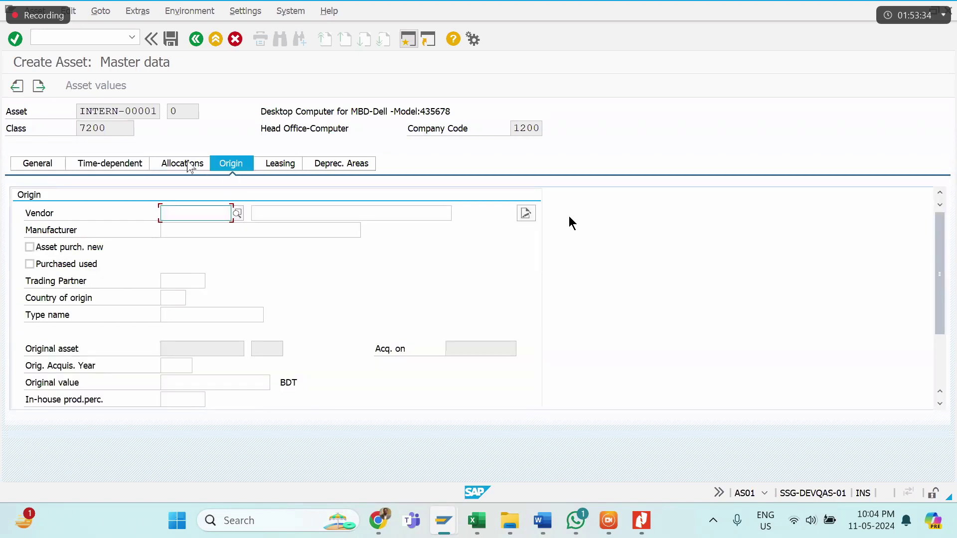
pyautogui.click(67, 255)
pyautogui.click(68, 255)
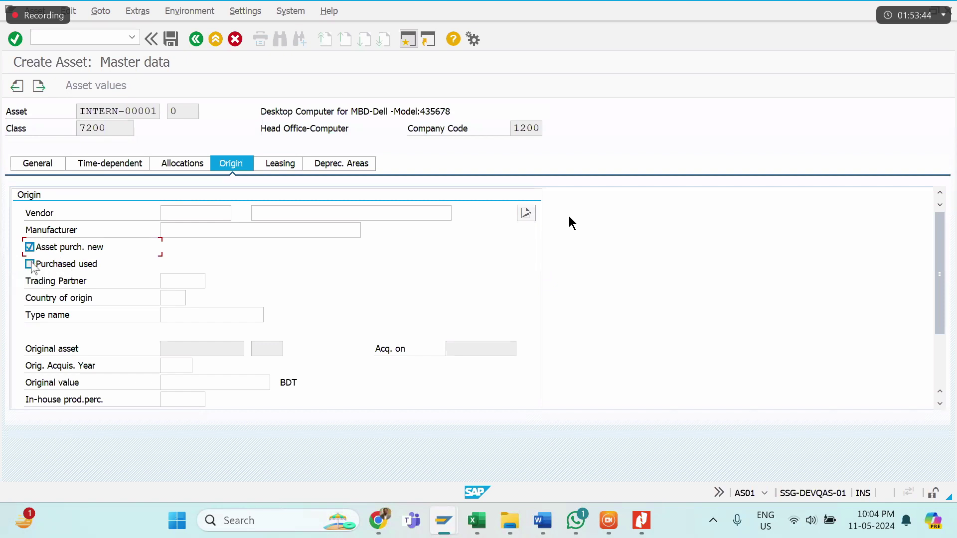
pyautogui.click(180, 302)
pyautogui.press('Down')
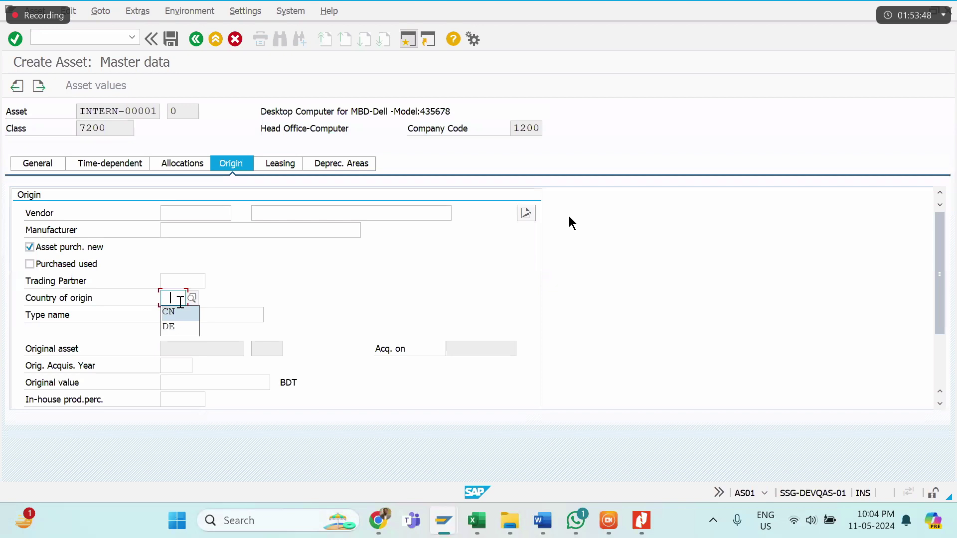
pyautogui.press('Return')
pyautogui.press('Tab')
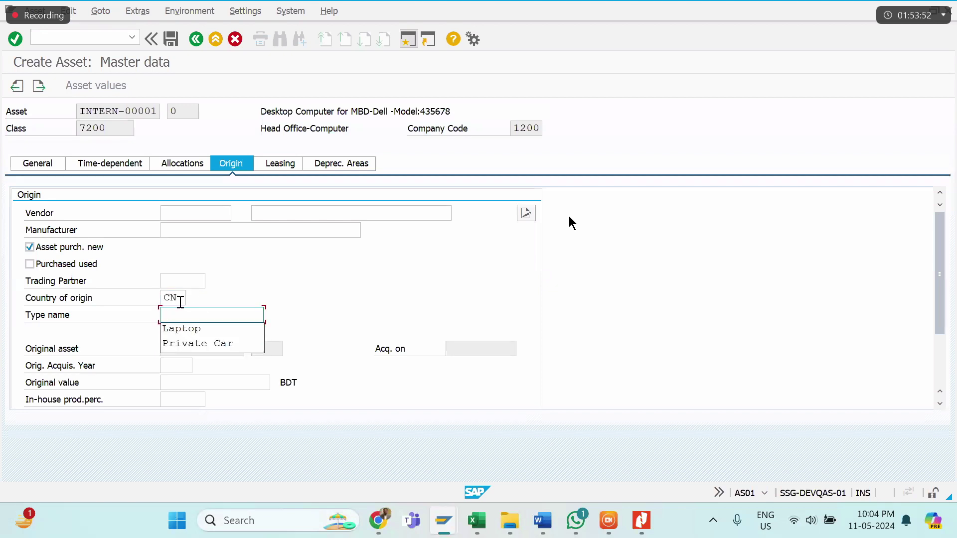
# Step: Set the type name in the origin data to Desktop and confirm the entry
pyautogui.press('Down')
pyautogui.press('Up')
pyautogui.write('Des')
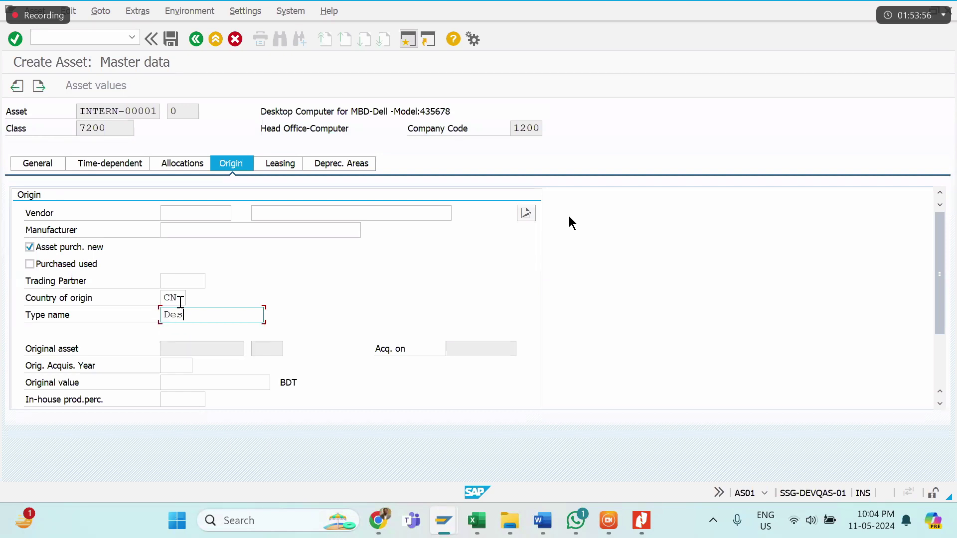
pyautogui.write('kto')
pyautogui.click(180, 299)
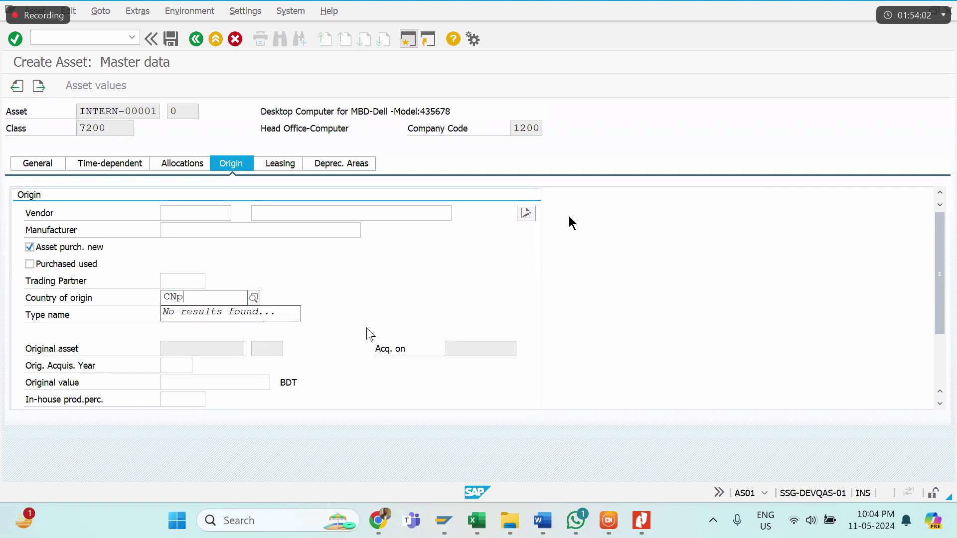
pyautogui.click(421, 280)
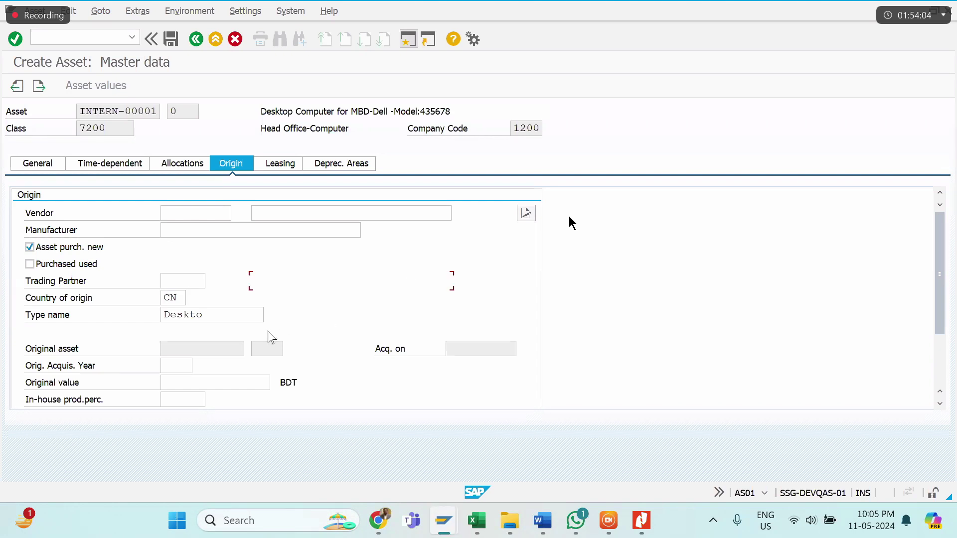
pyautogui.moveTo(229, 314); pyautogui.dragTo(199, 315)
pyautogui.write('oop')
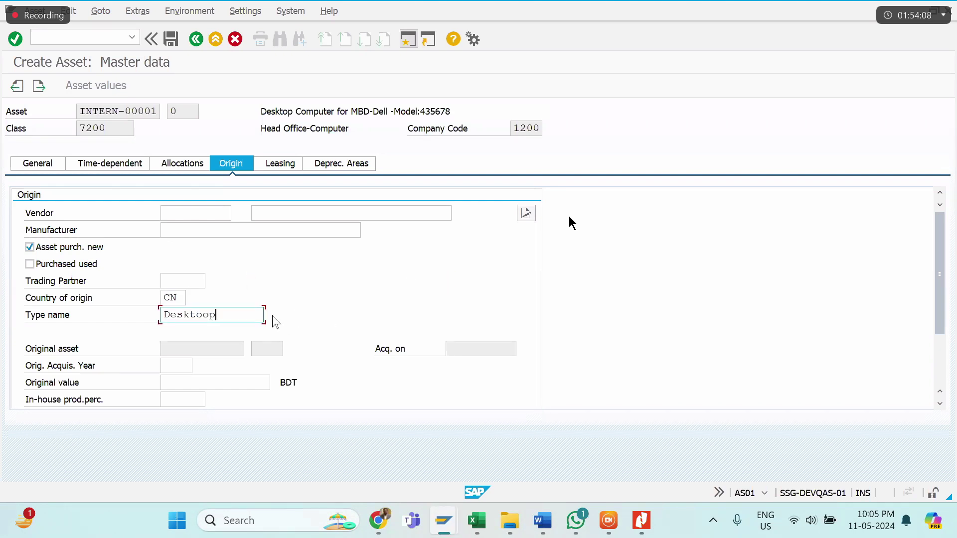
pyautogui.press('Left')
pyautogui.press('Left')
pyautogui.press('BackSpace')
pyautogui.press('Return')
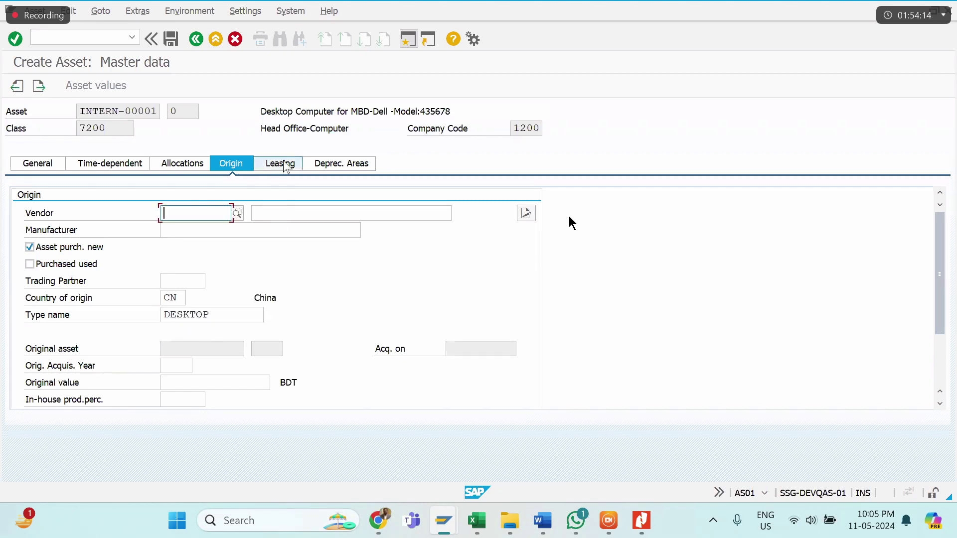
# Step: Give the book depreciation area a useful life of 5 years and a scrap value of 1 BDT, and save the asset
pyautogui.click(331, 163)
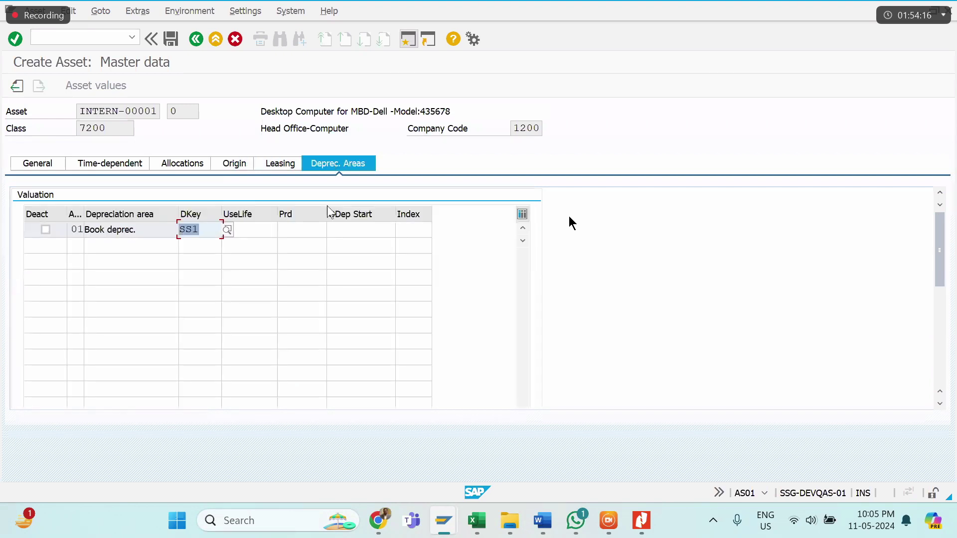
pyautogui.press('Tab')
pyautogui.write('5')
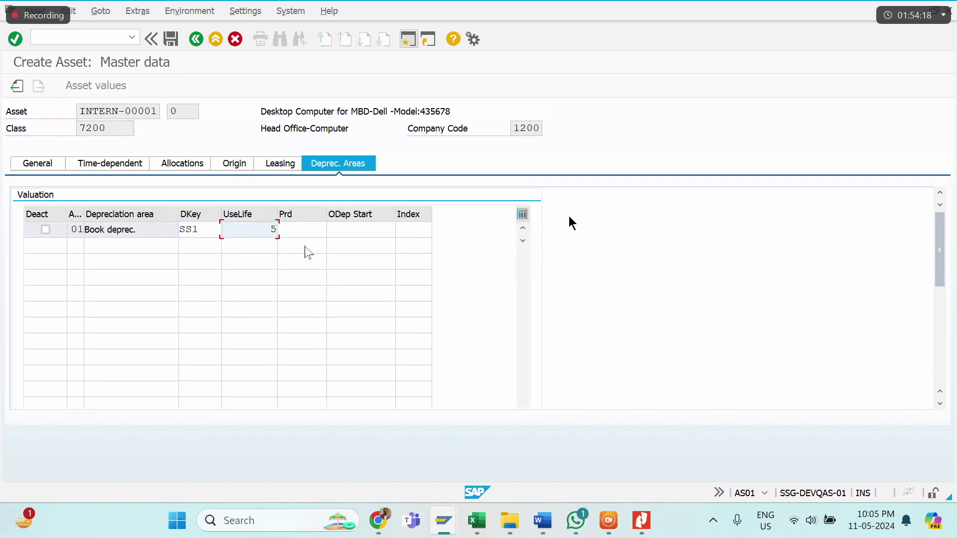
pyautogui.press('Return')
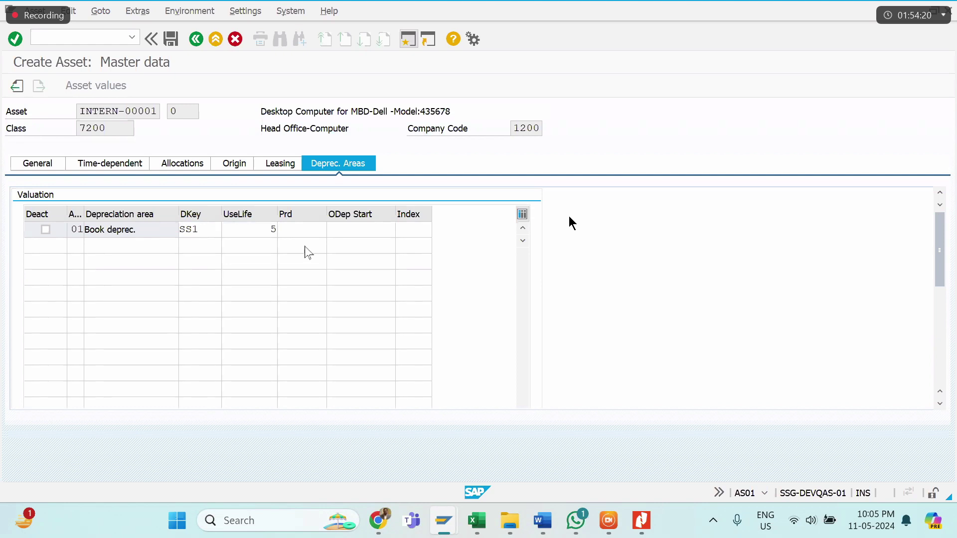
pyautogui.write('1')
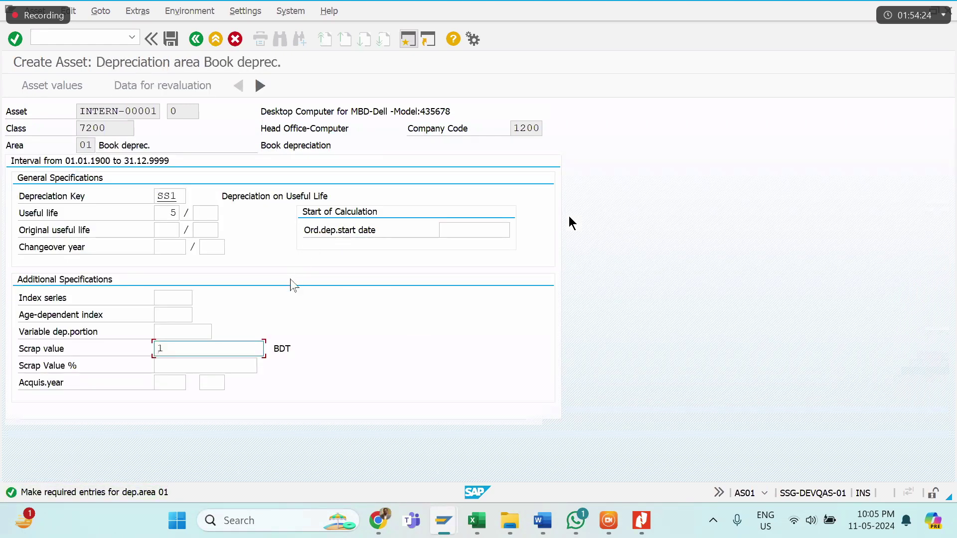
pyautogui.hotkey('ctrl', 's')
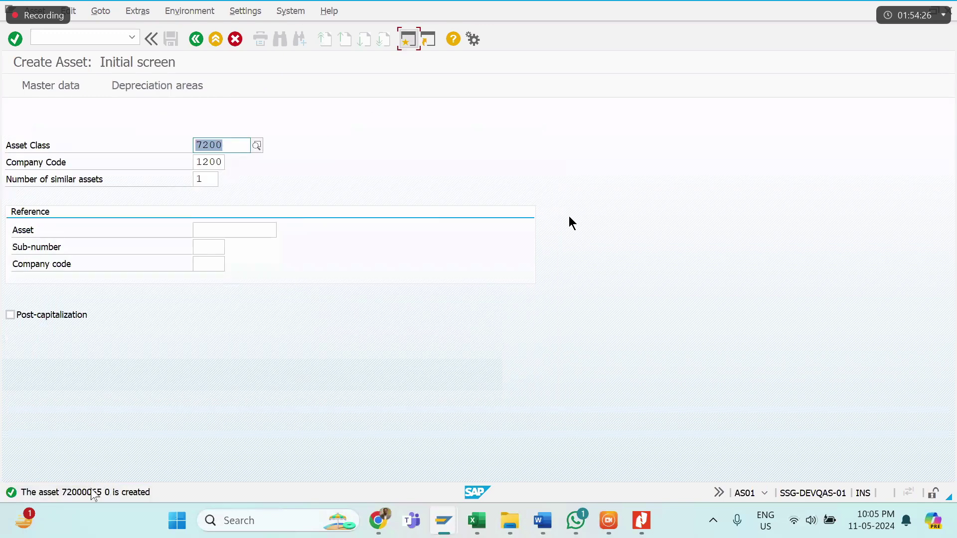
# Step: Open the details of the asset creation message, try to copy its headline, and close the details
pyautogui.doubleClick(85, 496)
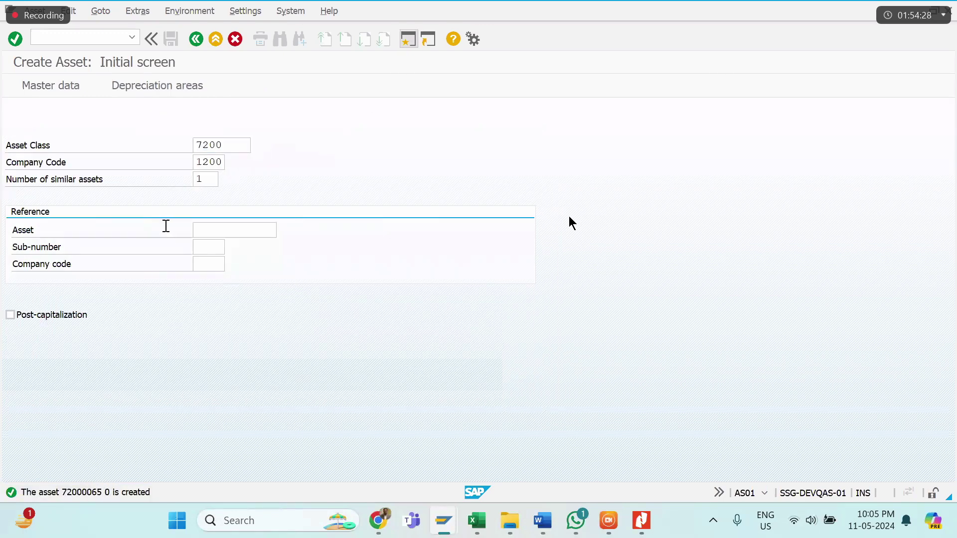
pyautogui.moveTo(143, 201); pyautogui.dragTo(361, 201)
pyautogui.click(361, 200)
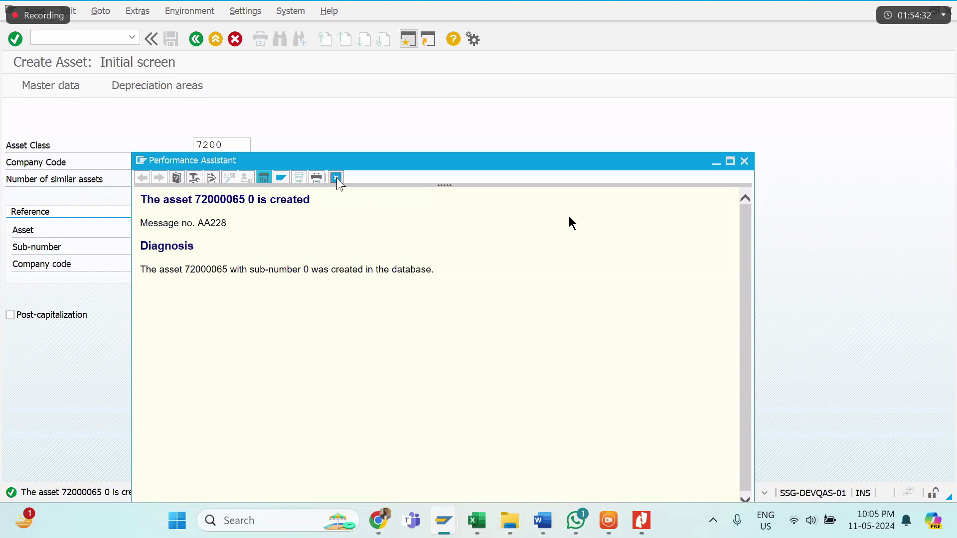
pyautogui.press('Escape')
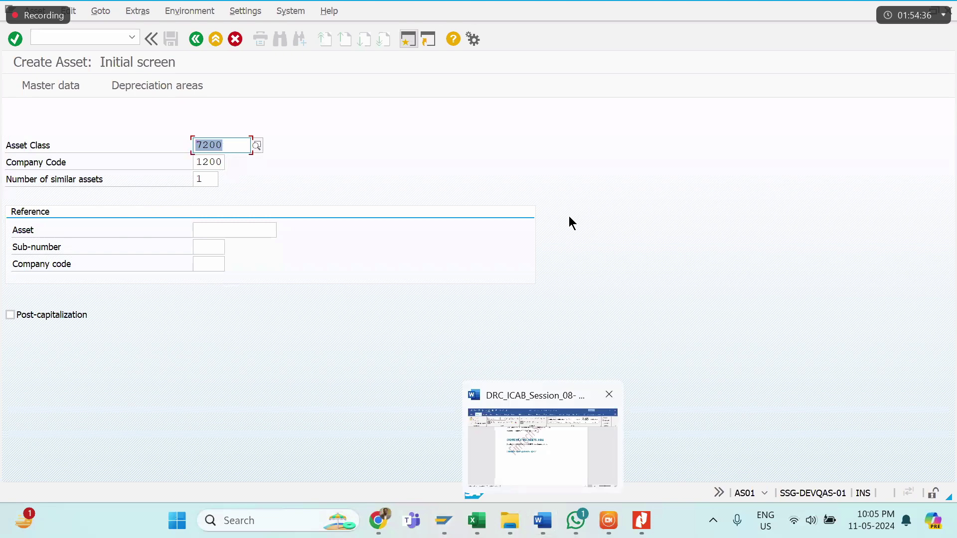
# Step: Switch to Word and add "Main Asset>" below the CREATE SUB ASSETS: AS11 heading, undoing the heading text pasted after it
pyautogui.click(542, 520)
pyautogui.write('Main')
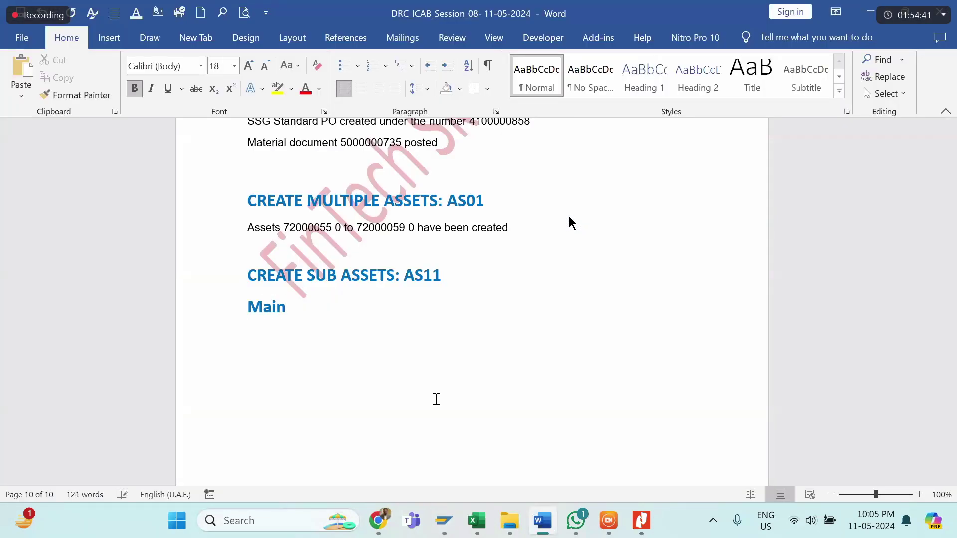
pyautogui.write(' Asset>')
pyautogui.write('CREATE MULTIPLE ASSETS: AS01')
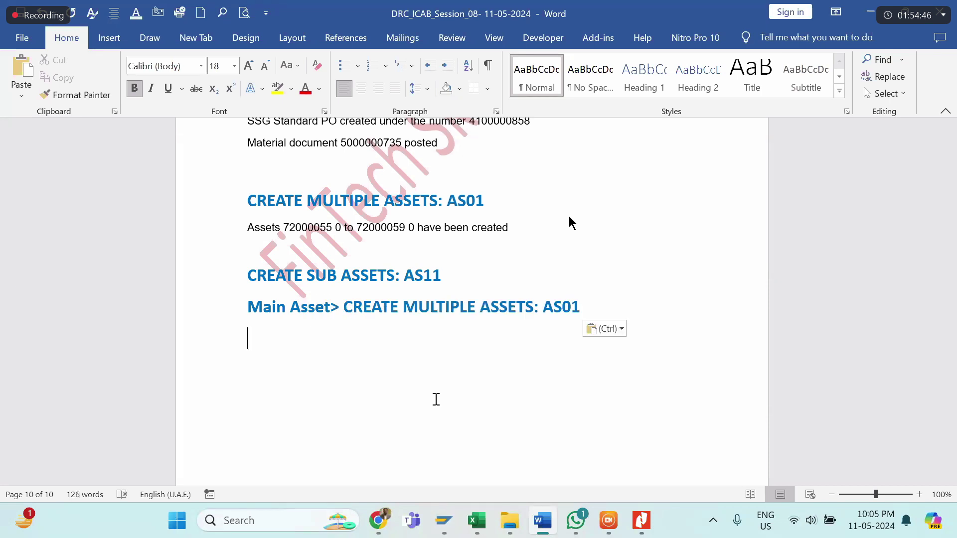
pyautogui.hotkey('ctrl', 'z')
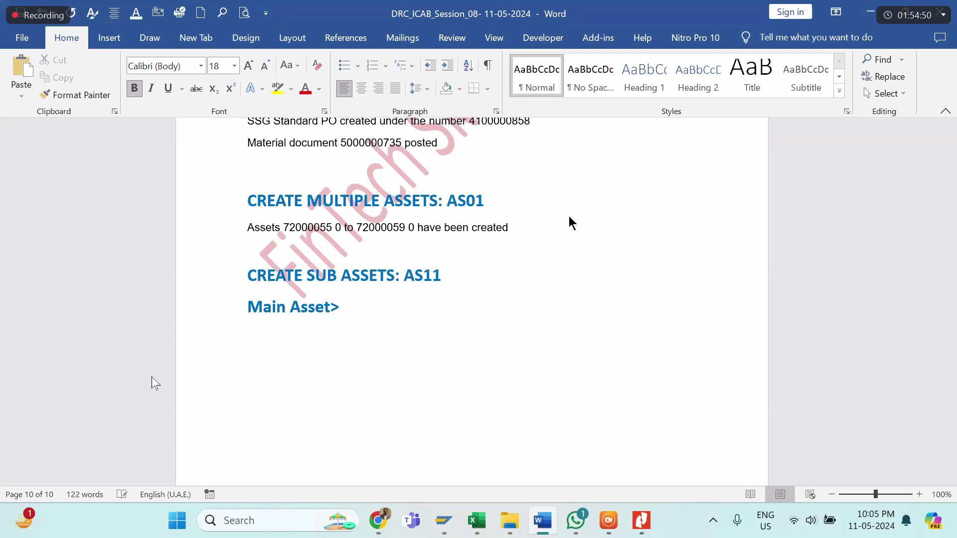
# Step: Switch back to SAP and open the Display Asset initial screen for the newly created asset
pyautogui.hotkey('alt', 'Tab')
pyautogui.click(33, 18)
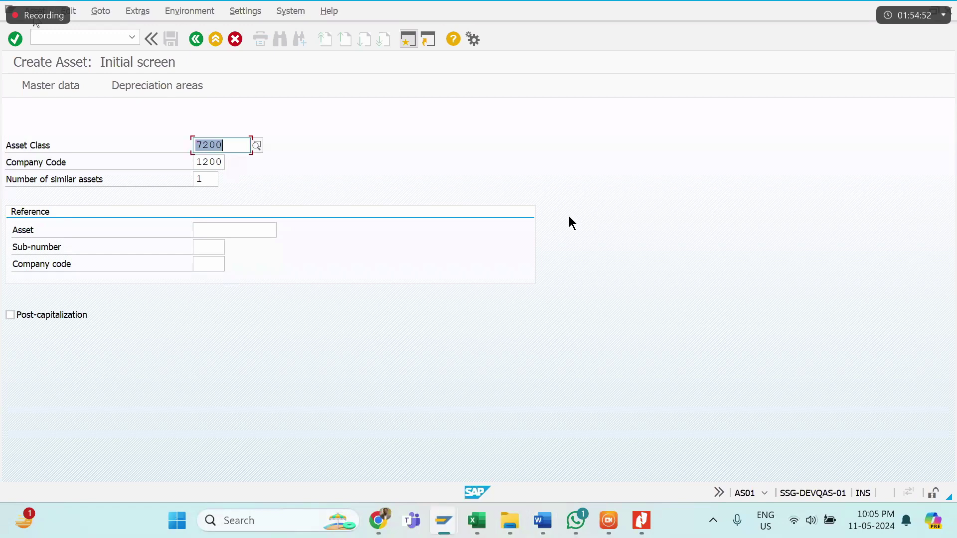
pyautogui.click(38, 12)
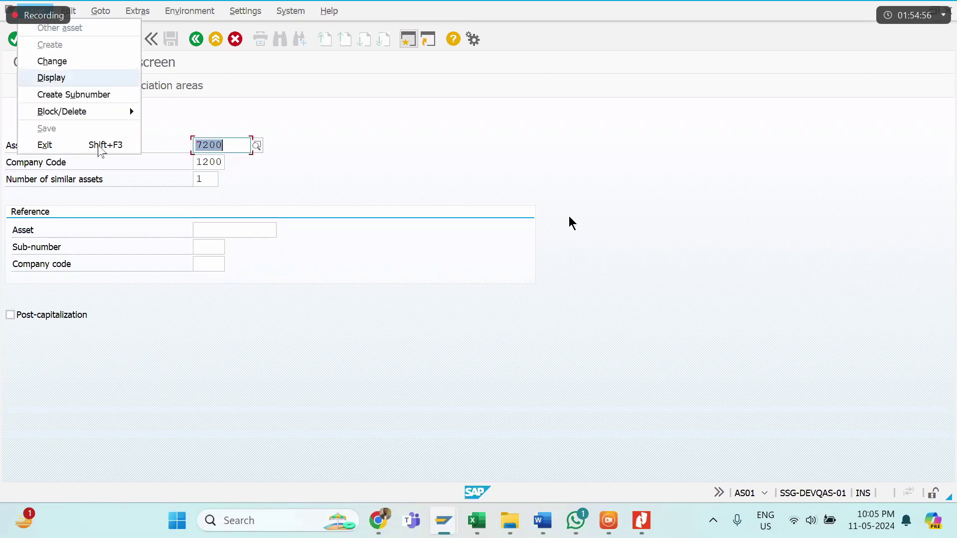
pyautogui.click(60, 78)
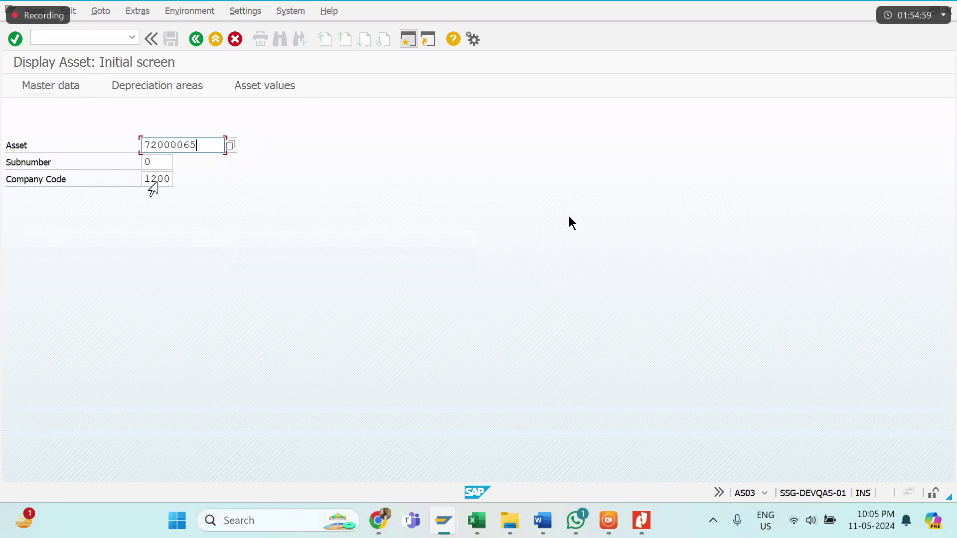
# Step: Switch to Word, complete the "Main Asset>" line with 72000065, and add a "Sub Asset:" line below it
pyautogui.hotkey('alt', 'Tab')
pyautogui.write('72000065')
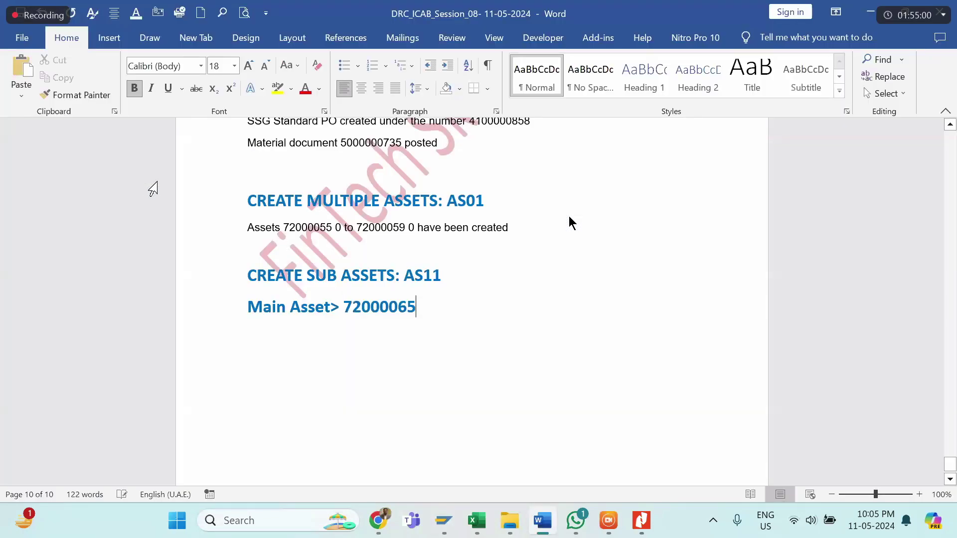
pyautogui.press('Return')
pyautogui.write('Subm')
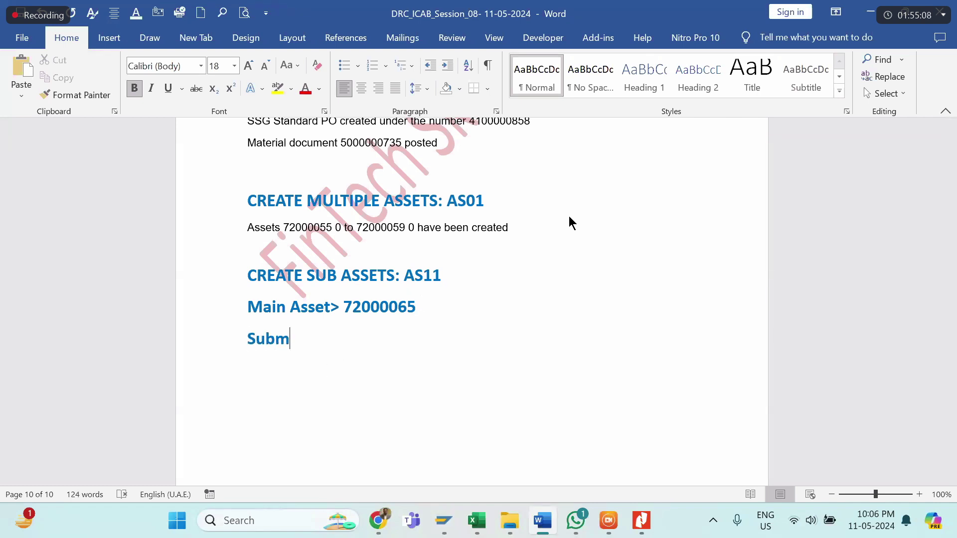
pyautogui.press('BackSpace')
pyautogui.write('Asset: ')
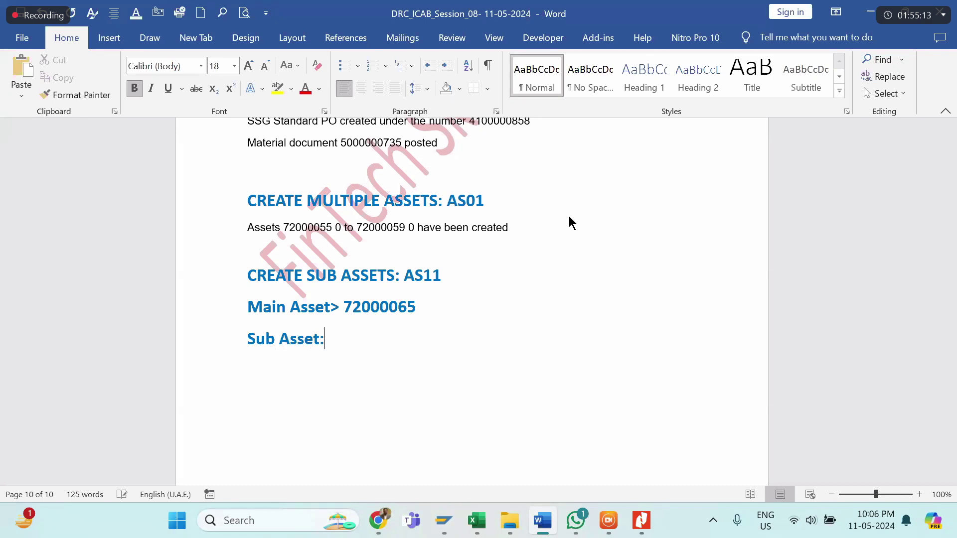
# Step: List Monitor, CPU and UPS as dashed bullet items under "Sub Asset:"
pyautogui.write('- Monitor')
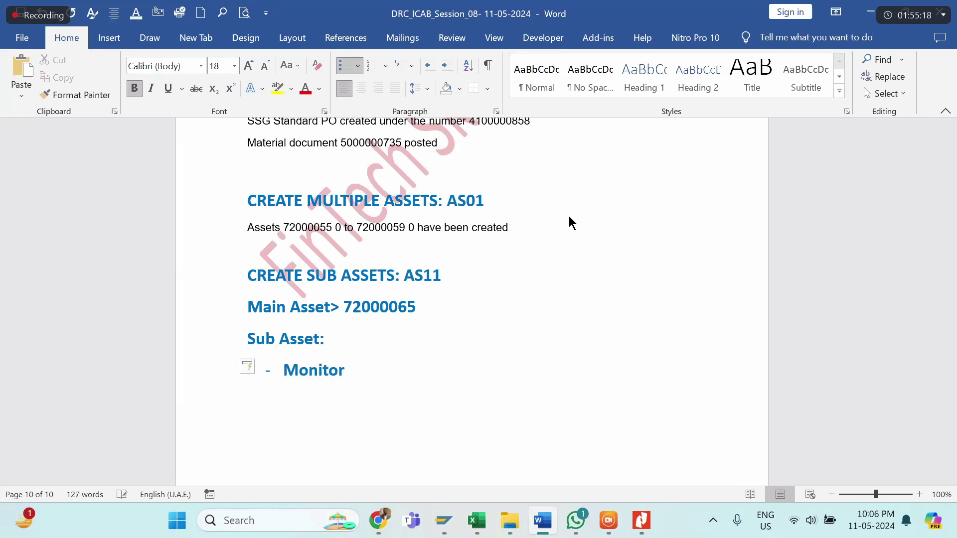
pyautogui.press('Return')
pyautogui.write('CPU')
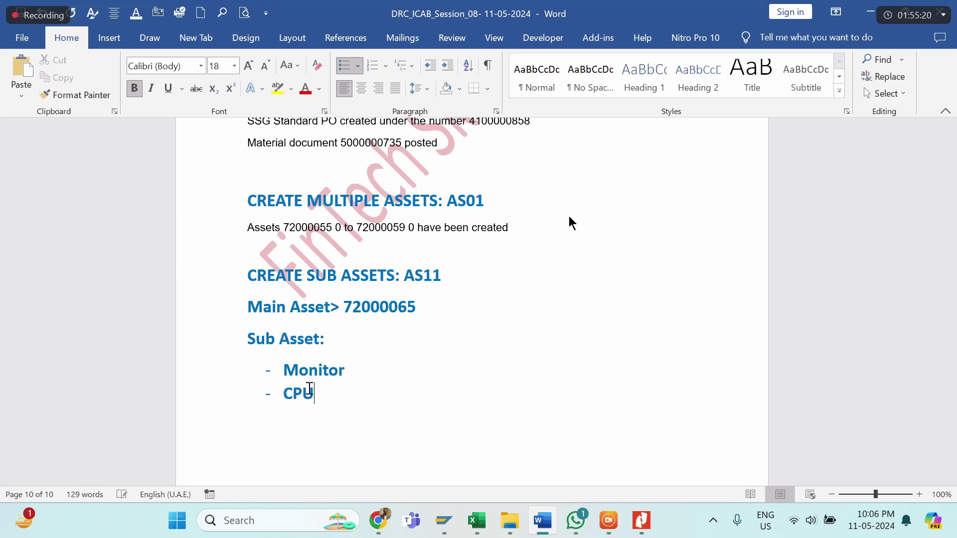
pyautogui.press('Return')
pyautogui.write('UPS')
pyautogui.scroll(-3, 308, 390)
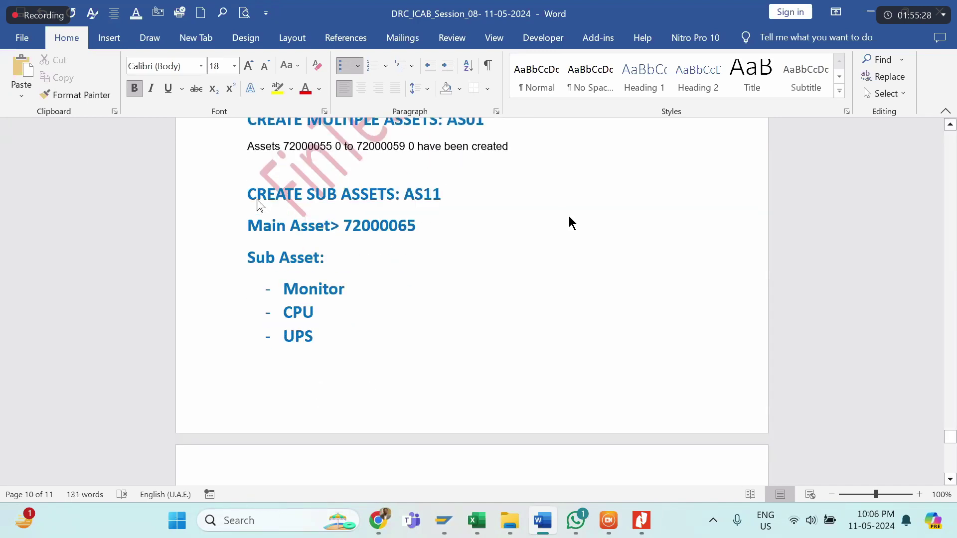
# Step: Switch to SAP, start transaction AS11, and set the number of similar subnumbers to 3 for asset 72000065
pyautogui.hotkey('alt', 'Tab')
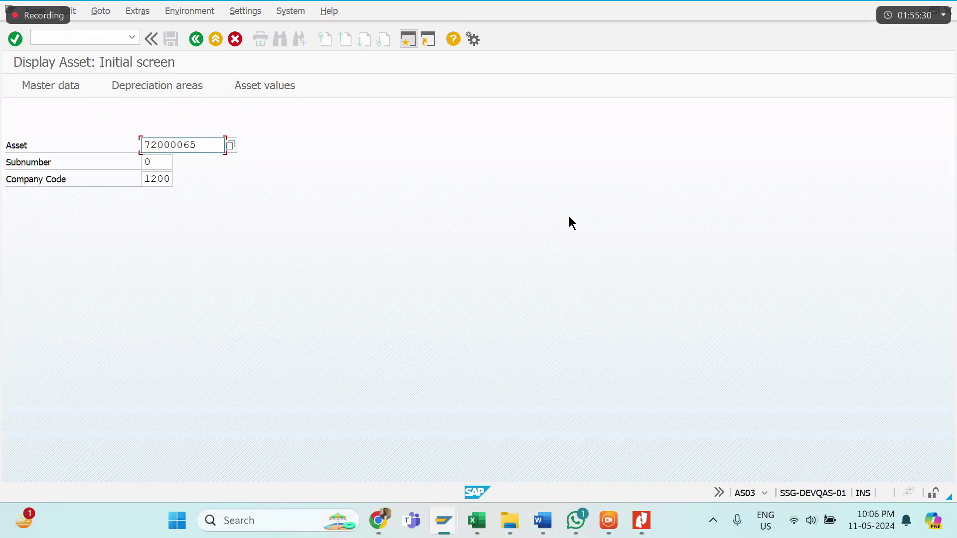
pyautogui.hotkey('ctrl', '/')
pyautogui.write('nas11')
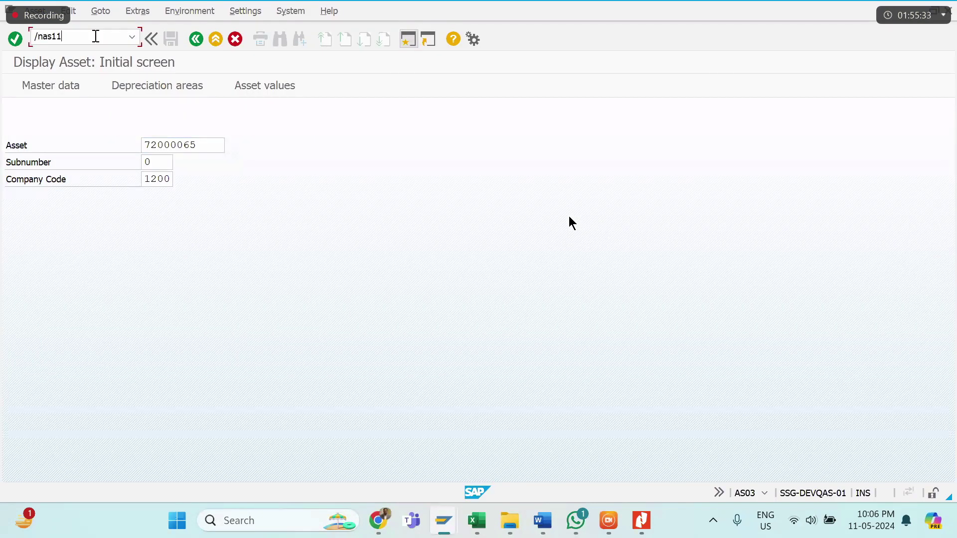
pyautogui.press('Return')
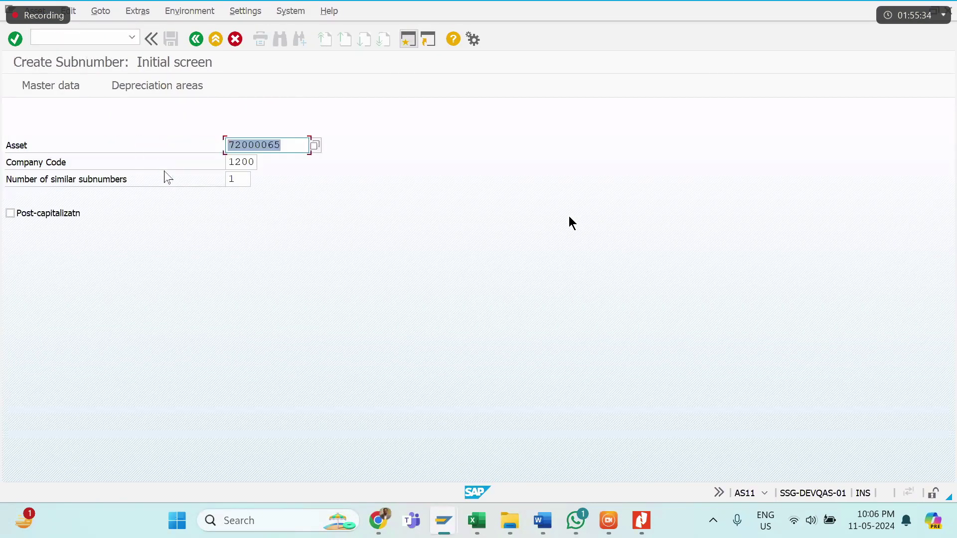
pyautogui.click(248, 177)
pyautogui.press('BackSpace')
pyautogui.write('3')
pyautogui.click(255, 145)
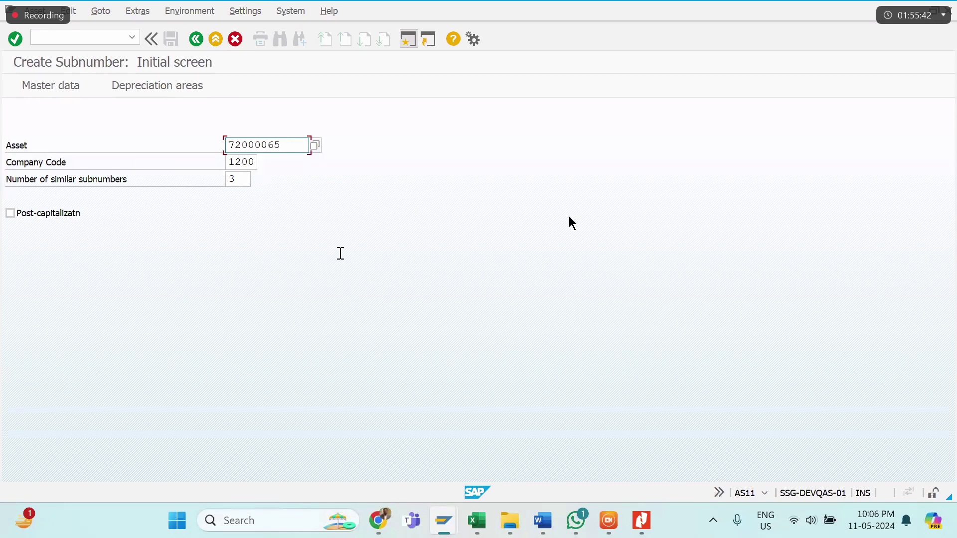
pyautogui.hotkey('alt', 'Tab')
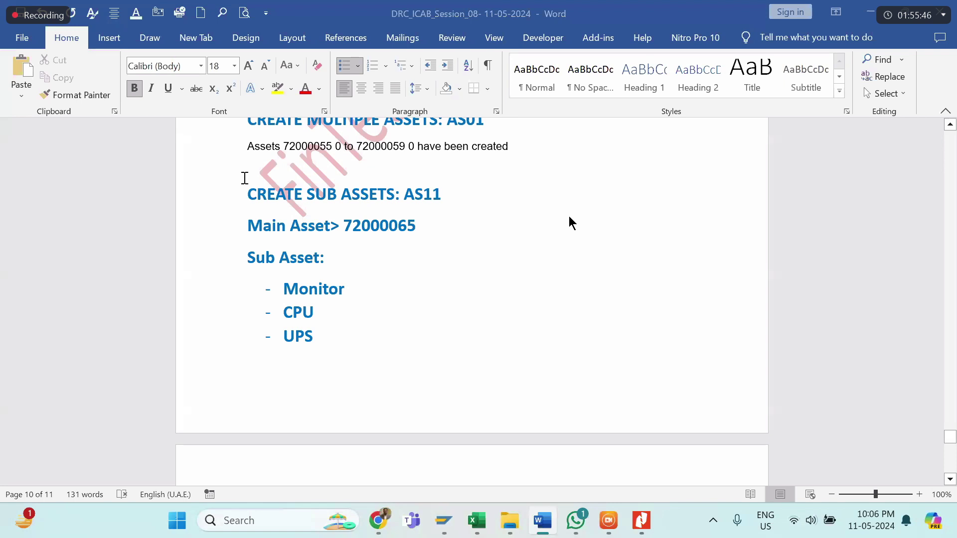
pyautogui.hotkey('alt', 'Tab')
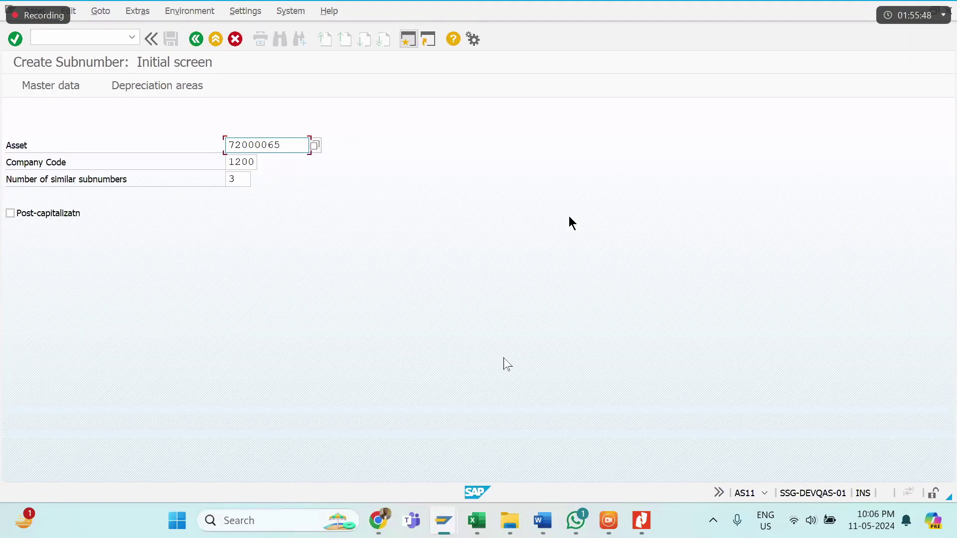
pyautogui.click(715, 520)
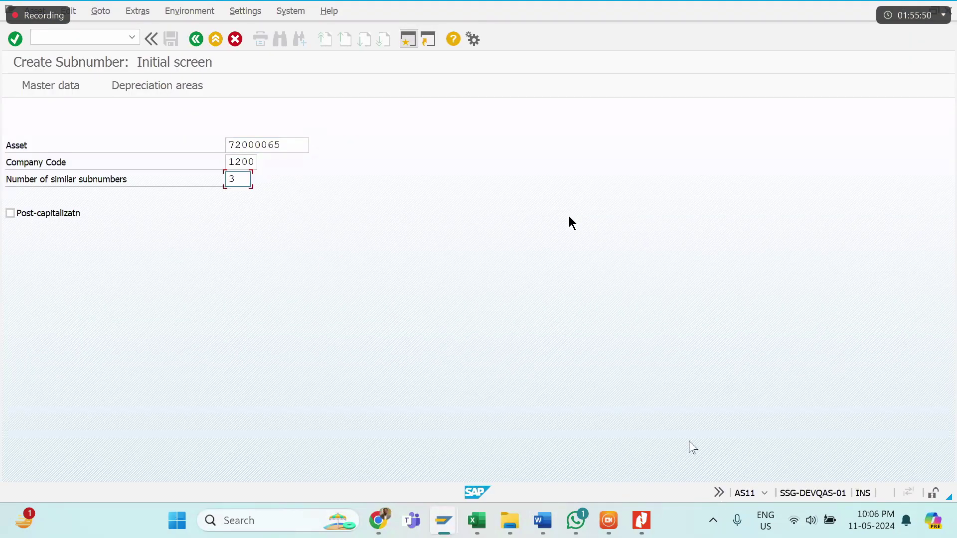
pyautogui.click(684, 423)
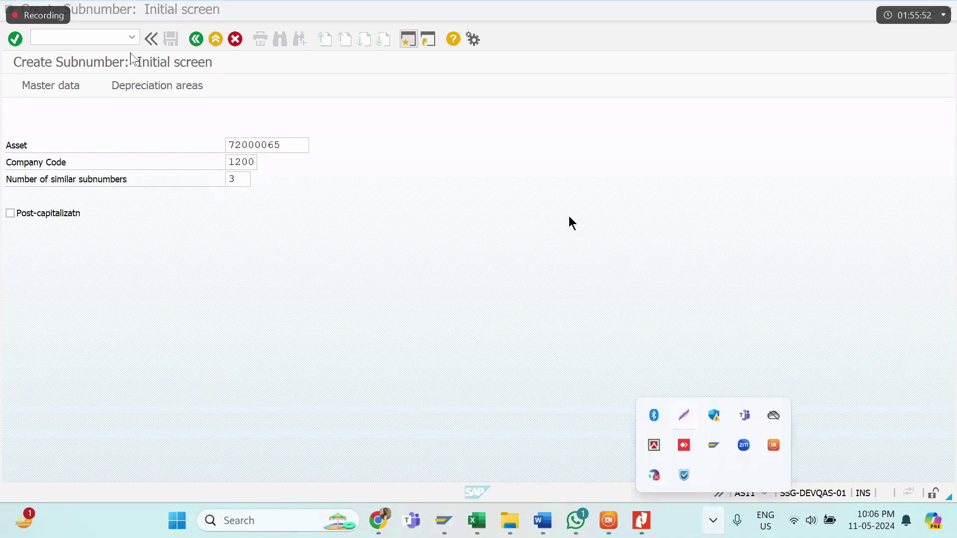
pyautogui.moveTo(426, 310); pyautogui.dragTo(480, 250)
pyautogui.click(406, 270)
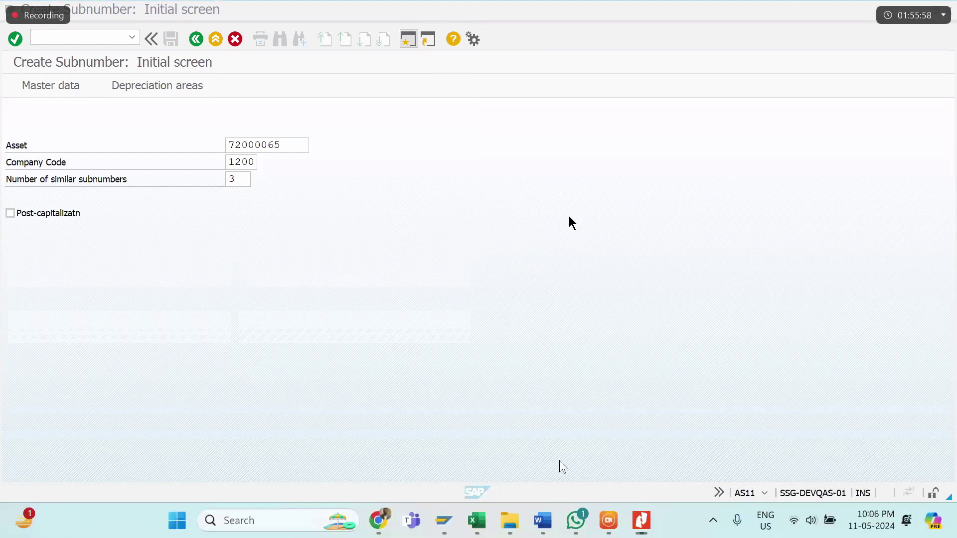
# Step: Capture the Create Subnumber initial screen area, outline the asset, company code and subnumber values with a red rectangle, and copy the capture
pyautogui.click(715, 524)
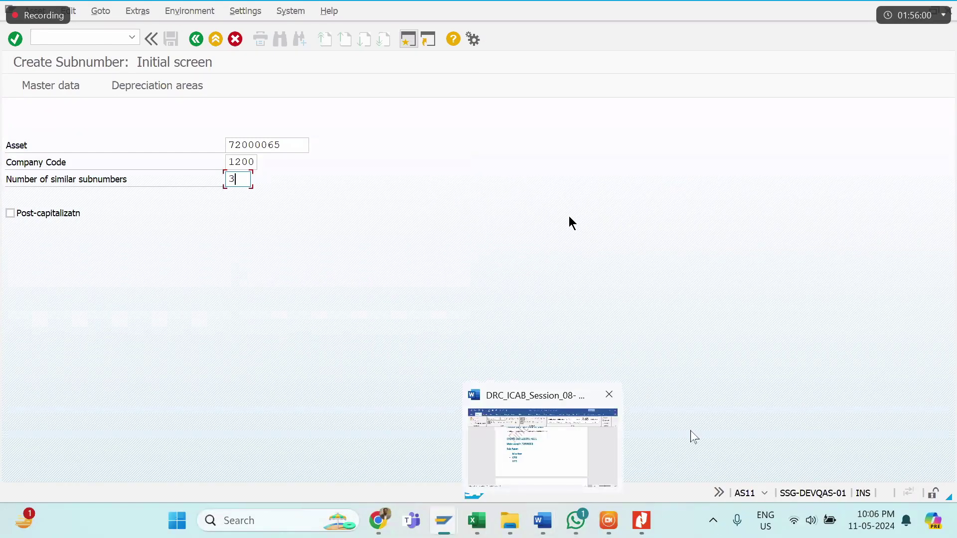
pyautogui.click(685, 421)
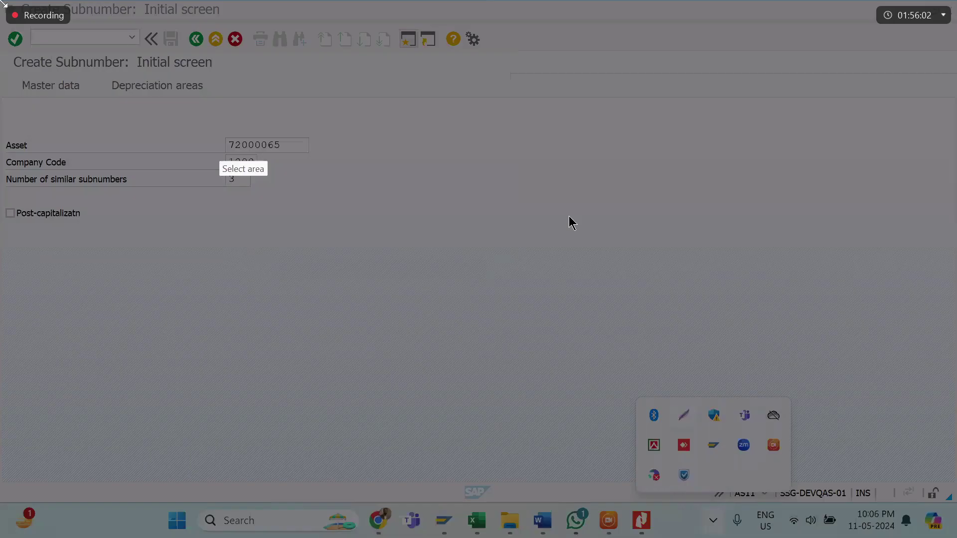
pyautogui.moveTo(1, 1); pyautogui.dragTo(465, 262)
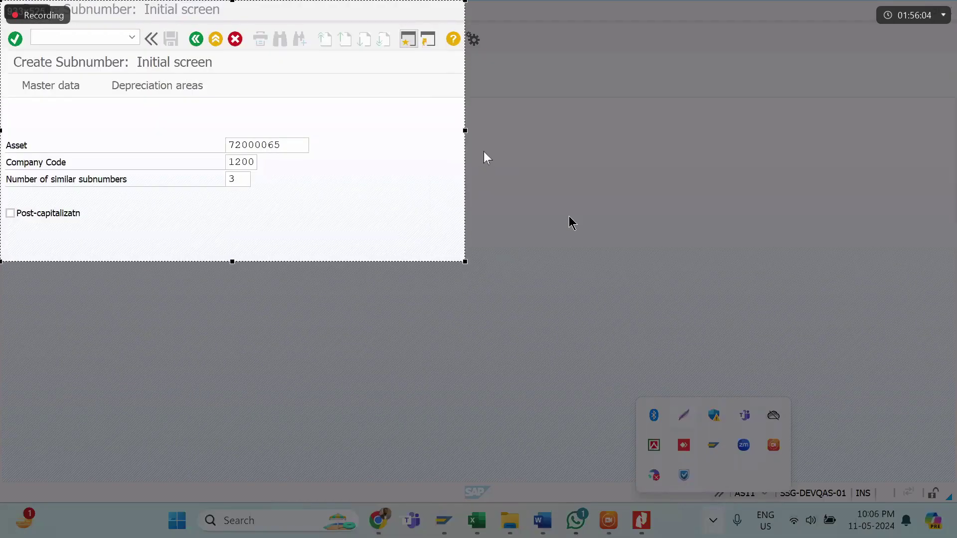
pyautogui.click(484, 151)
pyautogui.moveTo(197, 119); pyautogui.dragTo(333, 202)
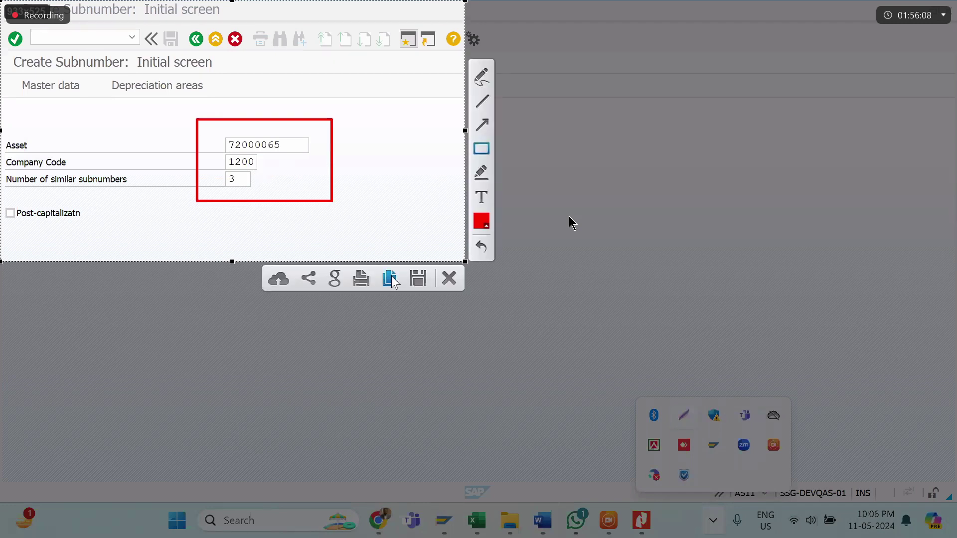
pyautogui.click(390, 279)
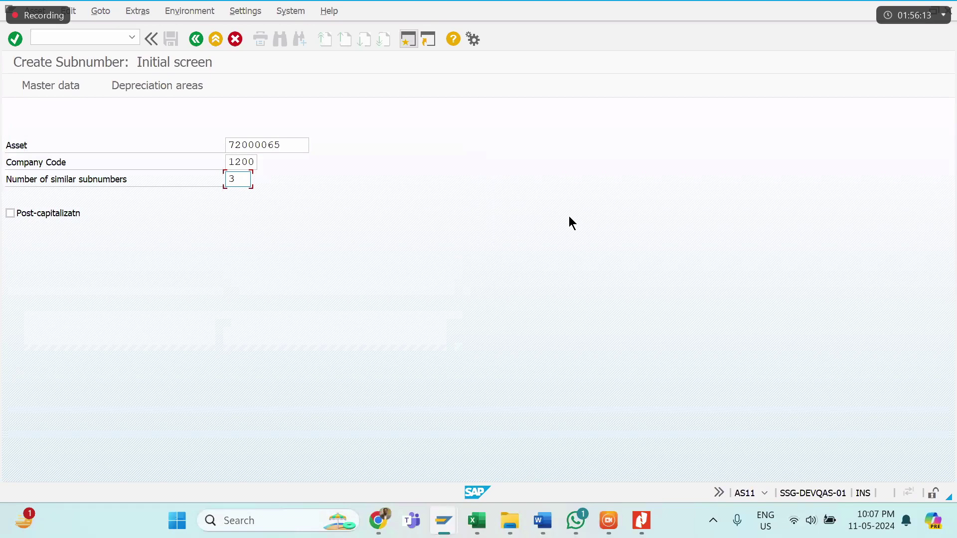
# Step: Switch to Word and paste the annotated screen capture on the empty bullet line after UPS
pyautogui.moveTo(542, 520)
pyautogui.click(530, 457)
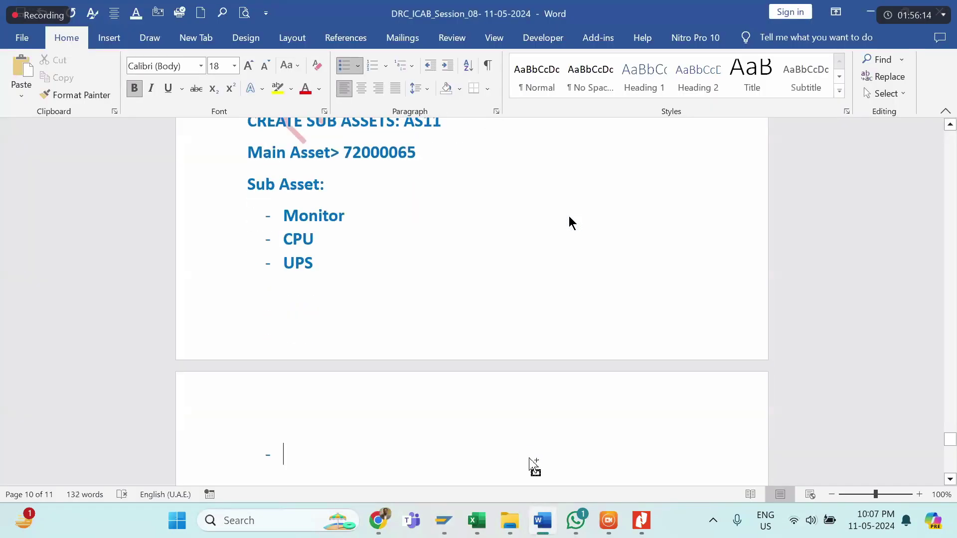
pyautogui.hotkey('ctrl', 'v')
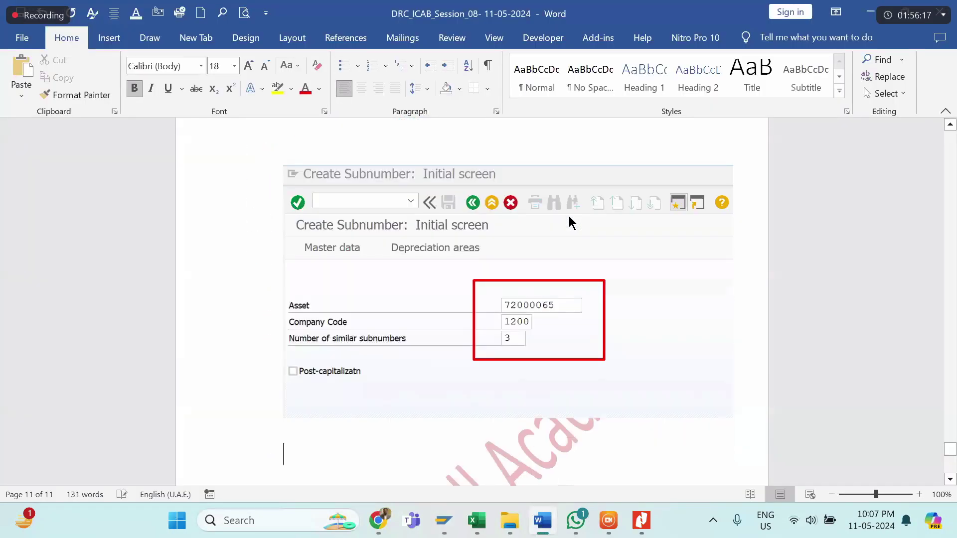
# Step: Switch back to SAP, open the master data of the first subnumber, and set its description to 18" Monitor
pyautogui.hotkey('alt', 'Tab')
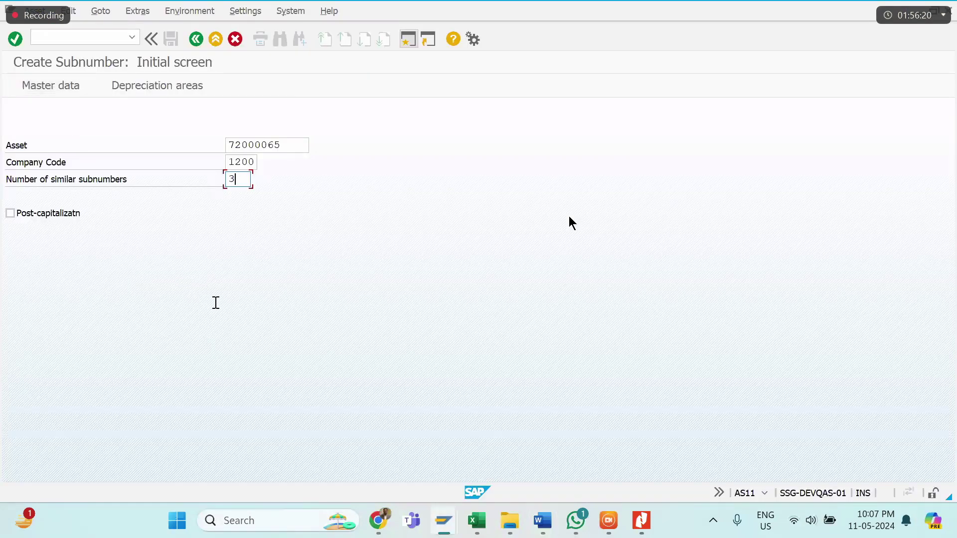
pyautogui.press('Return')
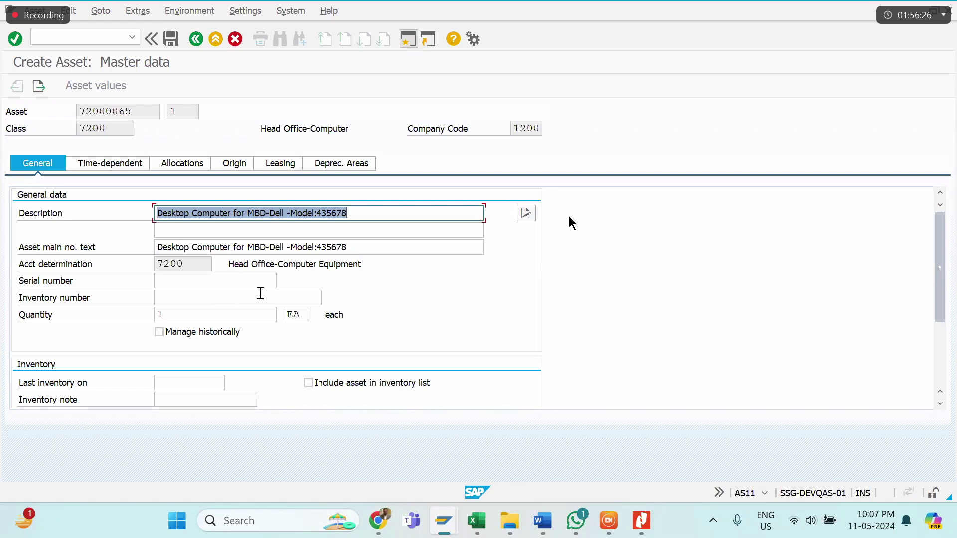
pyautogui.write('Mo')
pyautogui.press('BackSpace')
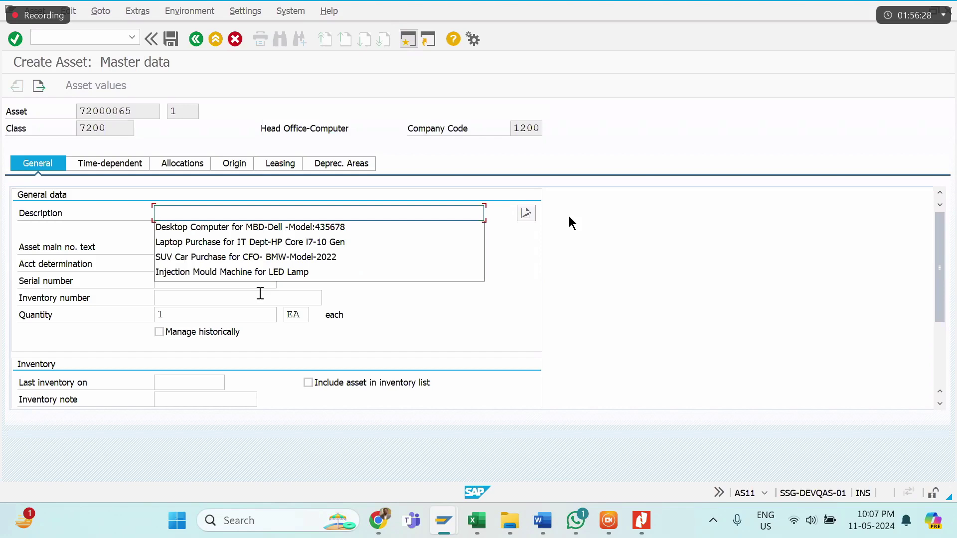
pyautogui.write('18" Mo')
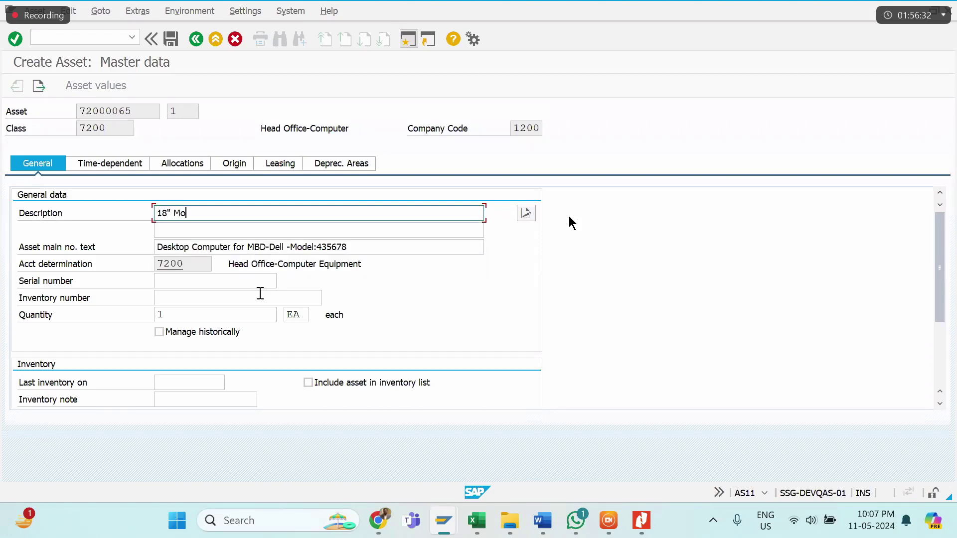
pyautogui.write('nitor')
pyautogui.press('Return')
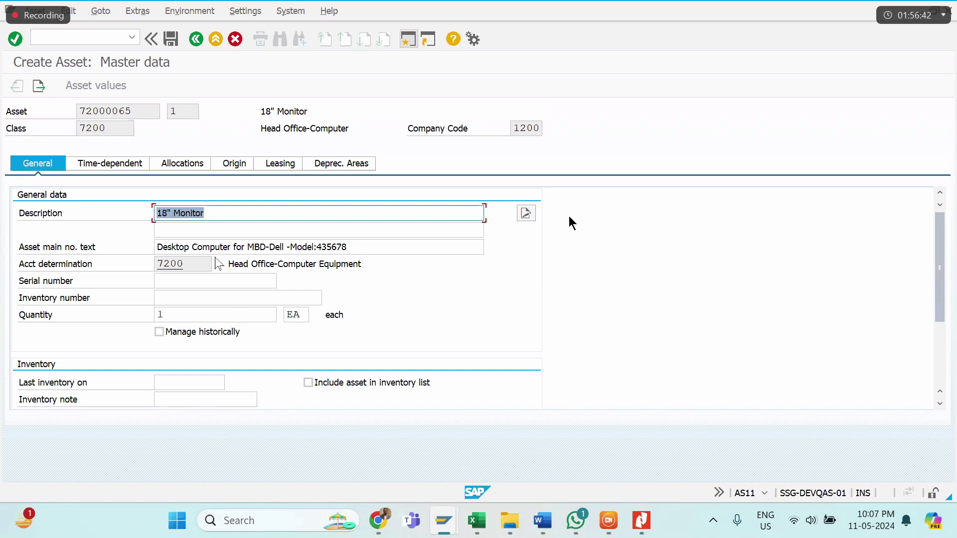
# Step: Check the monitor's time-dependent, origin and leasing data, and set the book depreciation area's useful life to 4 years
pyautogui.click(112, 166)
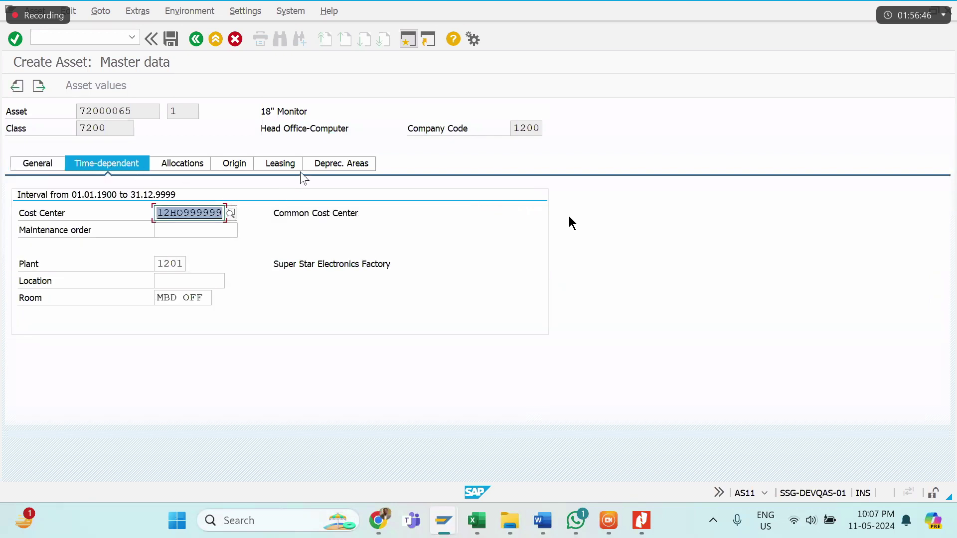
pyautogui.click(245, 167)
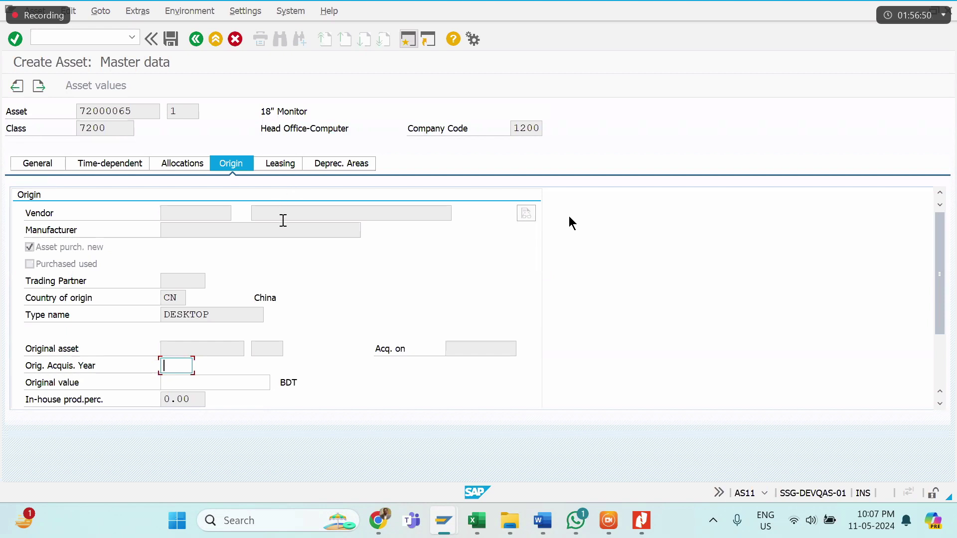
pyautogui.click(280, 165)
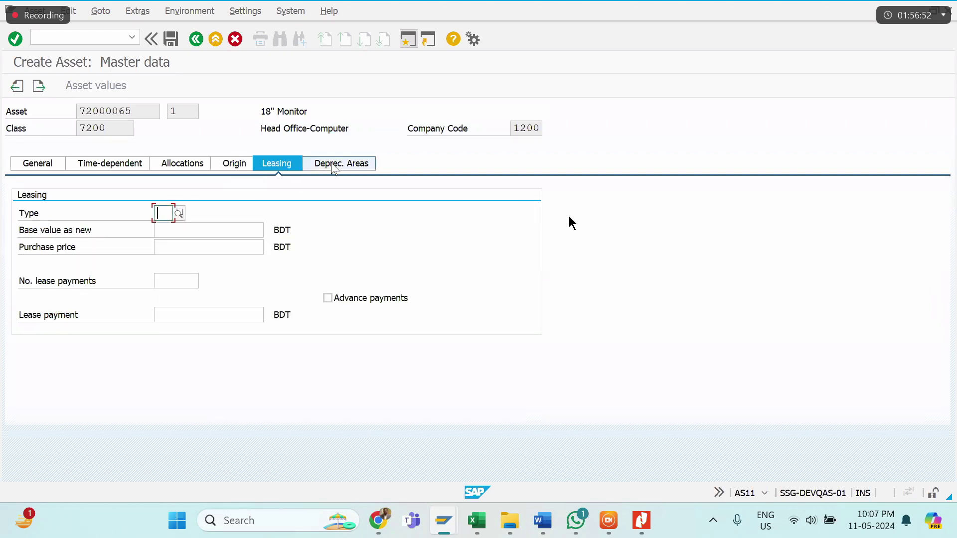
pyautogui.click(333, 168)
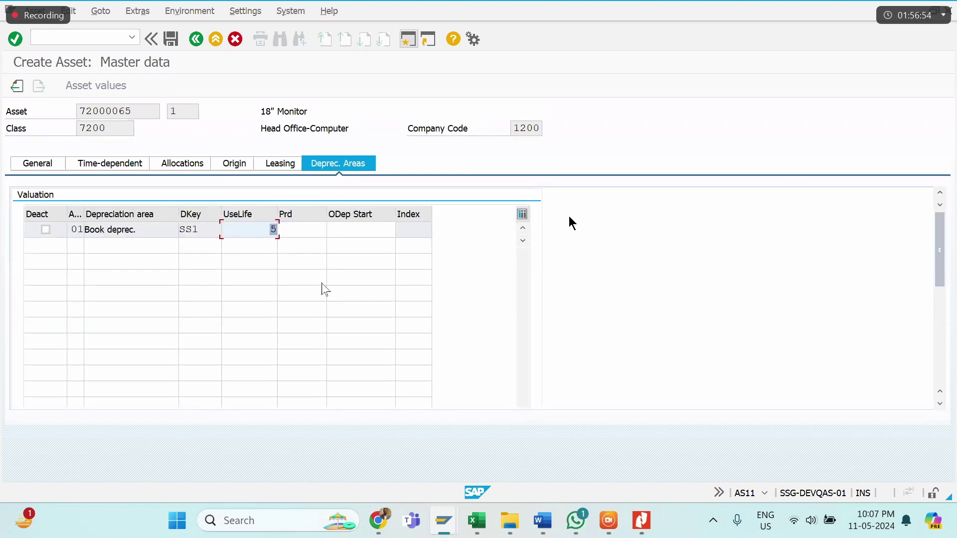
pyautogui.write('3')
pyautogui.press('Return')
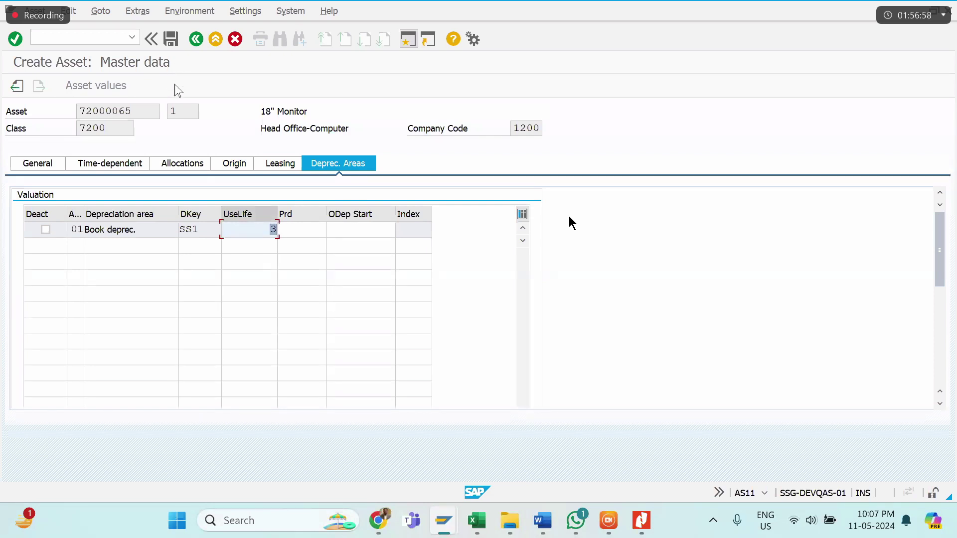
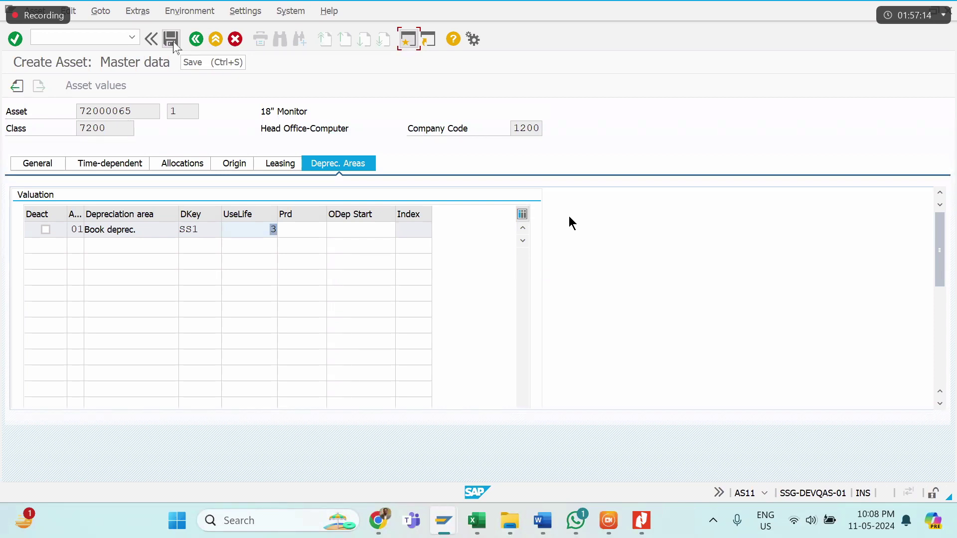
pyautogui.write('4')
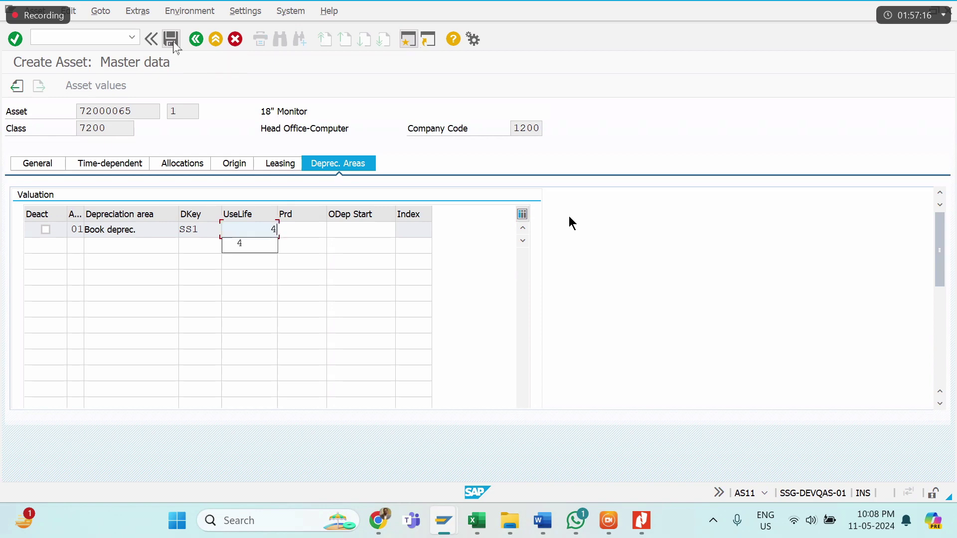
pyautogui.press('Return')
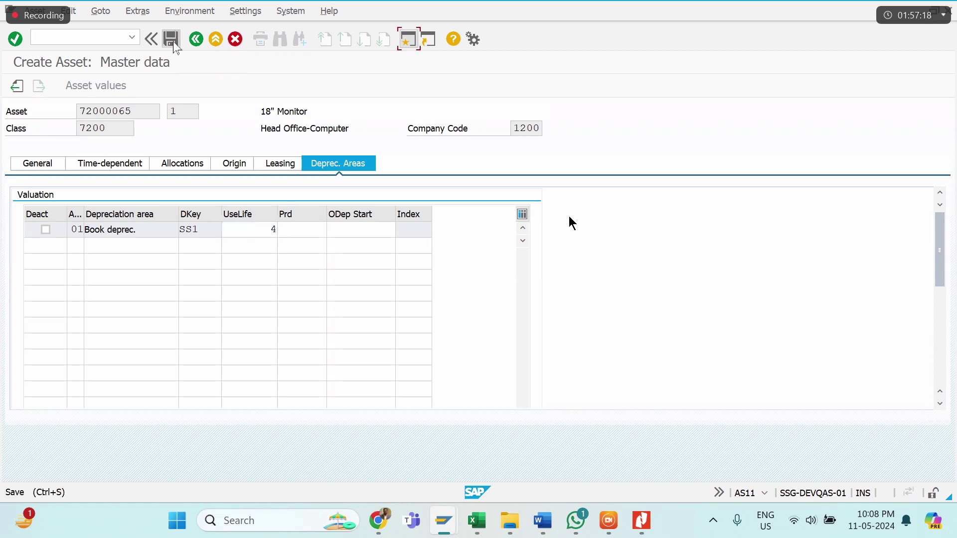
# Step: Set the book depreciation scrap value to 1 BDT for the 18" Monitor and save the asset
pyautogui.click(172, 42)
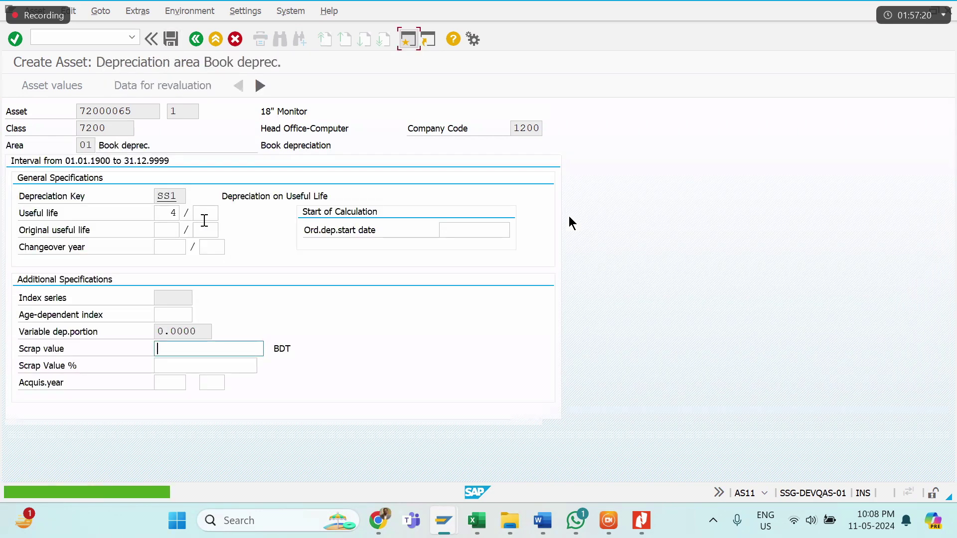
pyautogui.write('1')
pyautogui.click(170, 40)
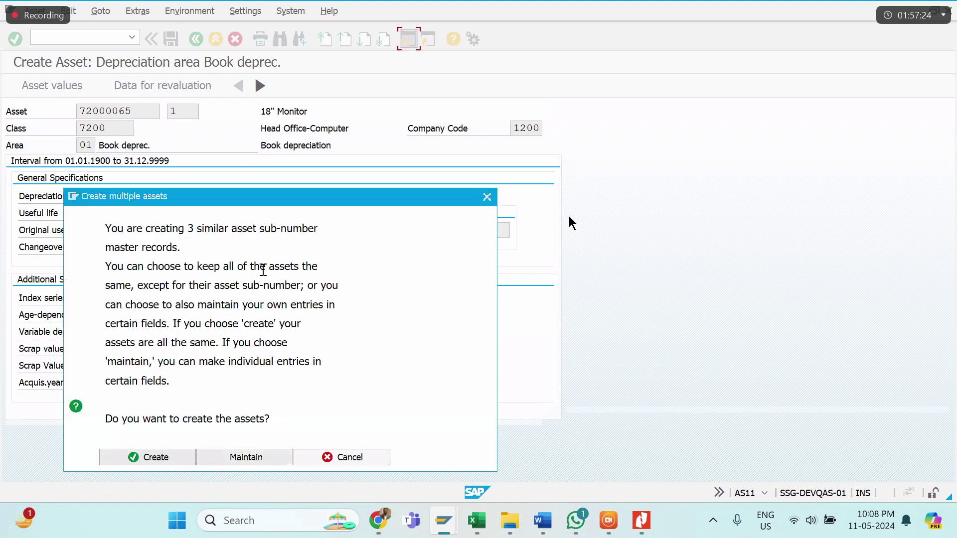
# Step: Capture the Create multiple assets dialog, outline the Maintain option with a red rectangle, and copy the capture
pyautogui.click(712, 520)
pyautogui.click(683, 416)
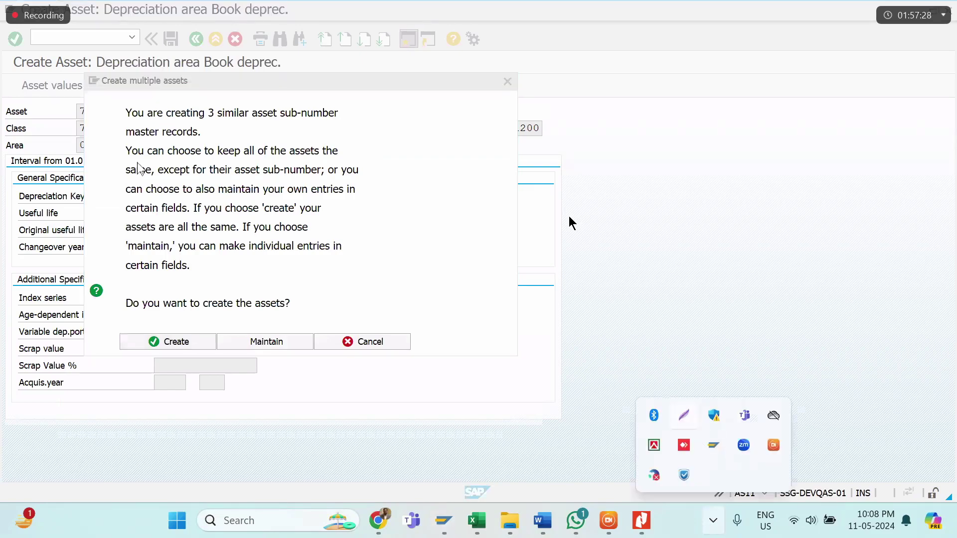
pyautogui.moveTo(87, 85); pyautogui.dragTo(544, 386)
pyautogui.click(561, 272)
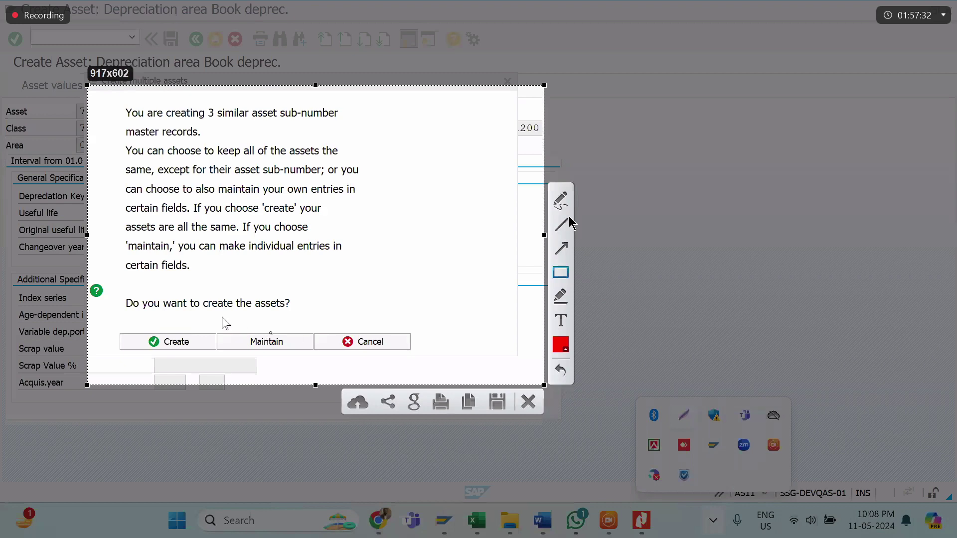
pyautogui.moveTo(219, 315); pyautogui.dragTo(318, 358)
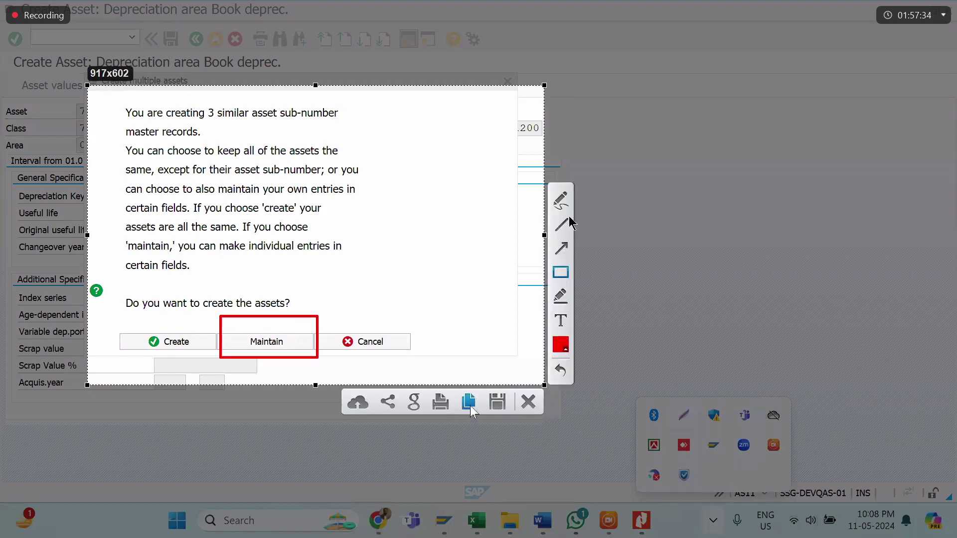
pyautogui.hotkey('ctrl', 'c')
# Step: Switch to Word and paste the annotated dialog capture below the previous screenshot
pyautogui.moveTo(543, 521)
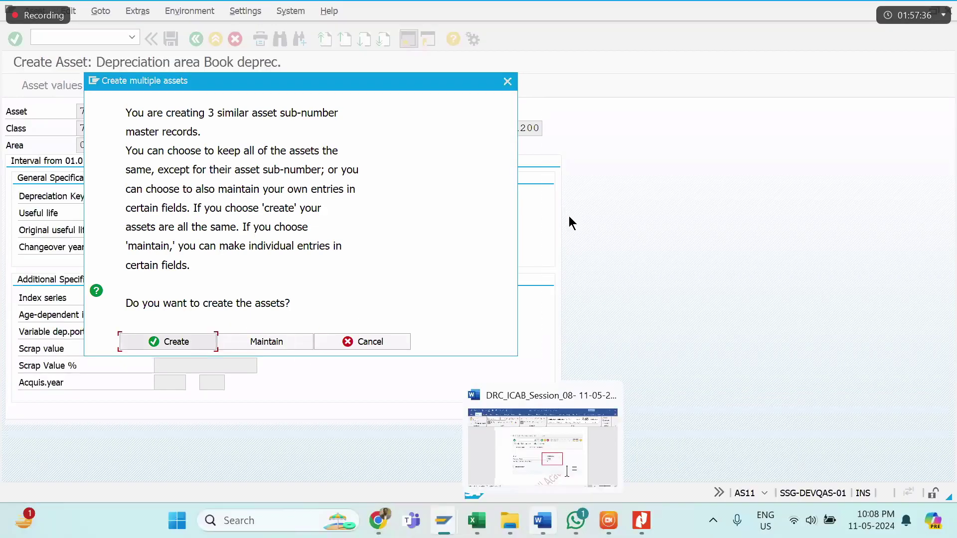
pyautogui.click(567, 462)
pyautogui.hotkey('ctrl', 'v')
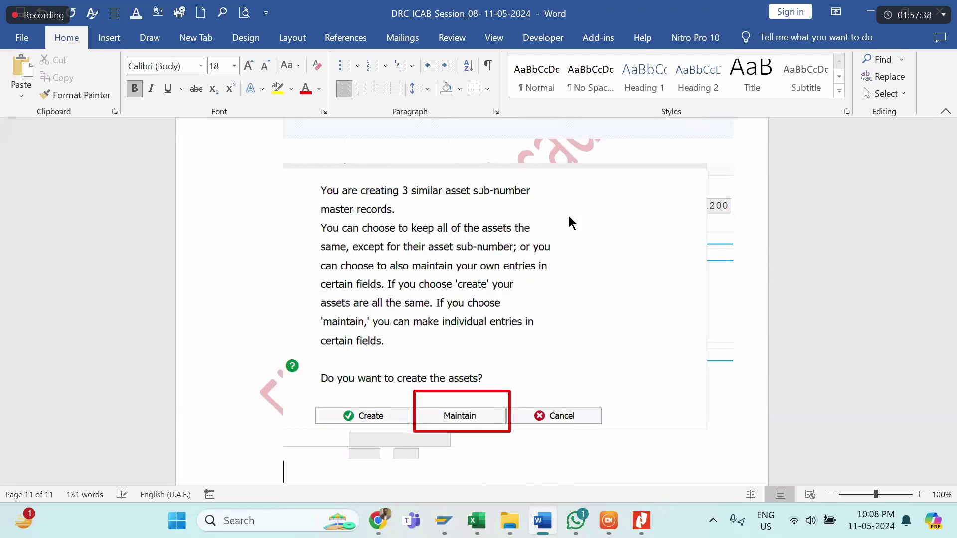
# Step: Switch back to SAP, choose to maintain individual entries, and set the second sub asset's description to CPU - Intel Processor
pyautogui.hotkey('alt', 'Tab')
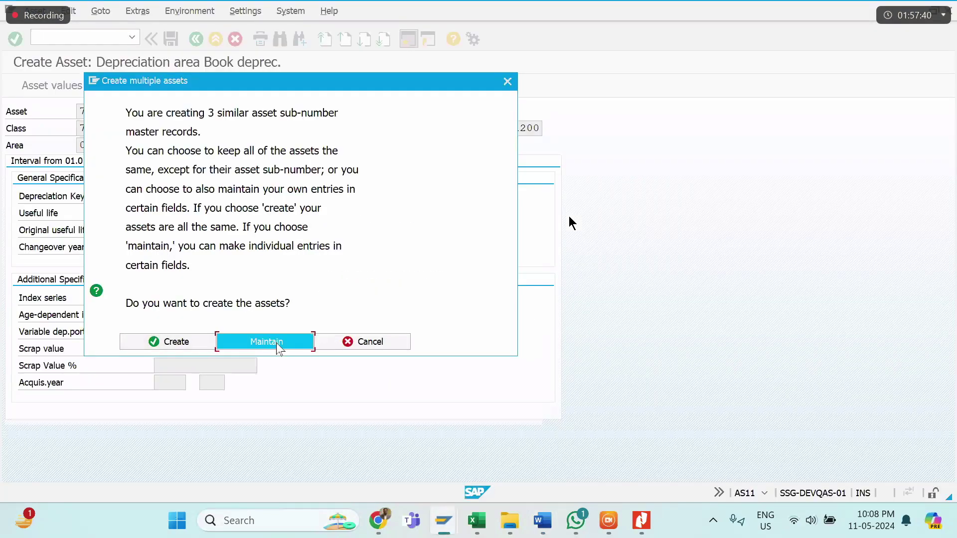
pyautogui.click(277, 348)
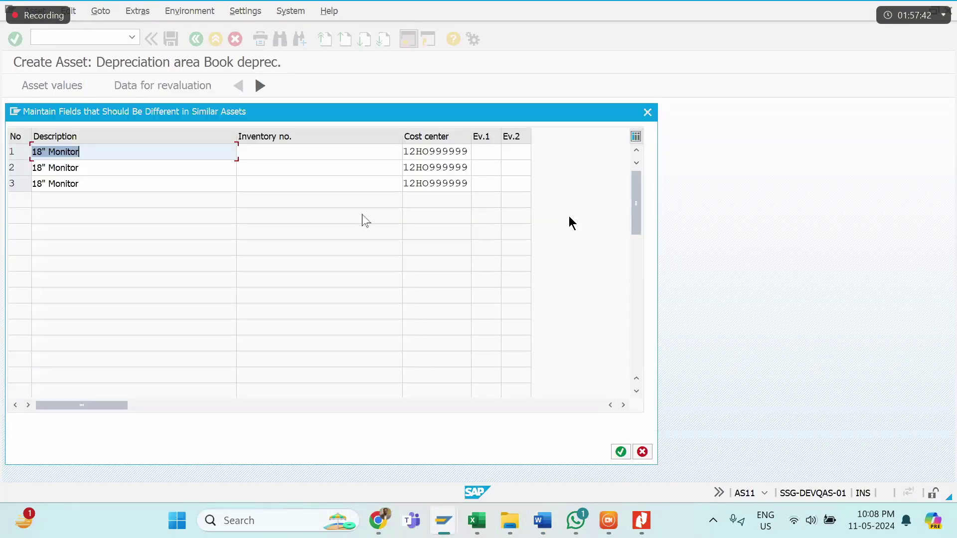
pyautogui.click(159, 180)
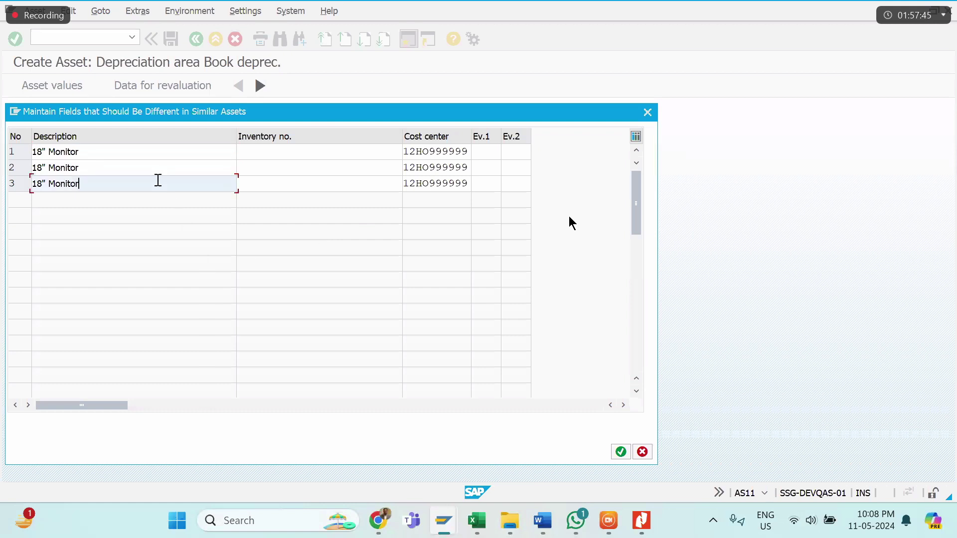
pyautogui.click(147, 174)
pyautogui.press('BackSpace')
pyautogui.press('BackSpace')
pyautogui.press('BackSpace')
pyautogui.press('BackSpace')
pyautogui.press('BackSpace')
pyautogui.press('BackSpace')
pyautogui.press('BackSpace')
pyautogui.press('BackSpace')
pyautogui.press('BackSpace')
pyautogui.press('BackSpace')
pyautogui.write('CPU - Inter')
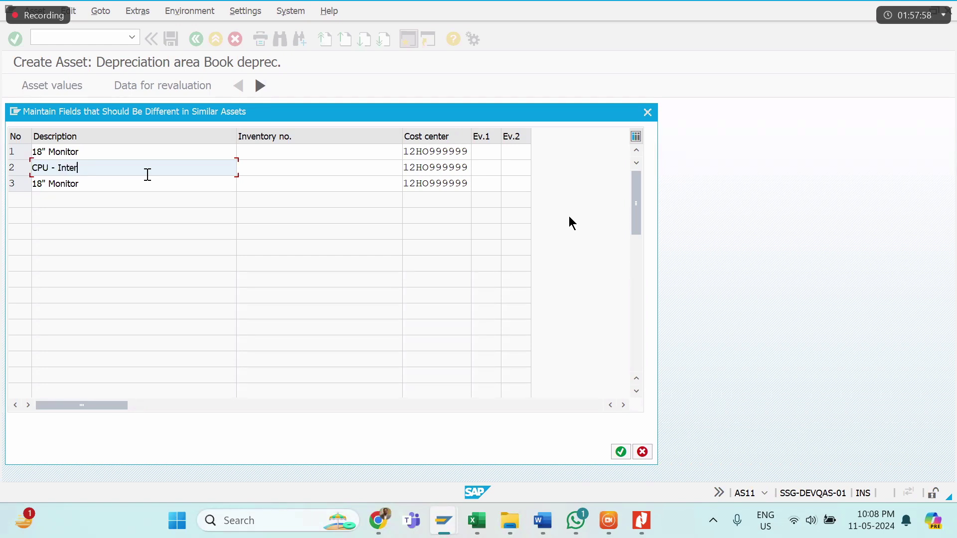
pyautogui.press('BackSpace')
pyautogui.write('l Processor')
# Step: Set the third sub asset's description to UPS
pyautogui.press('Down')
pyautogui.hotkey('shift', 'End')
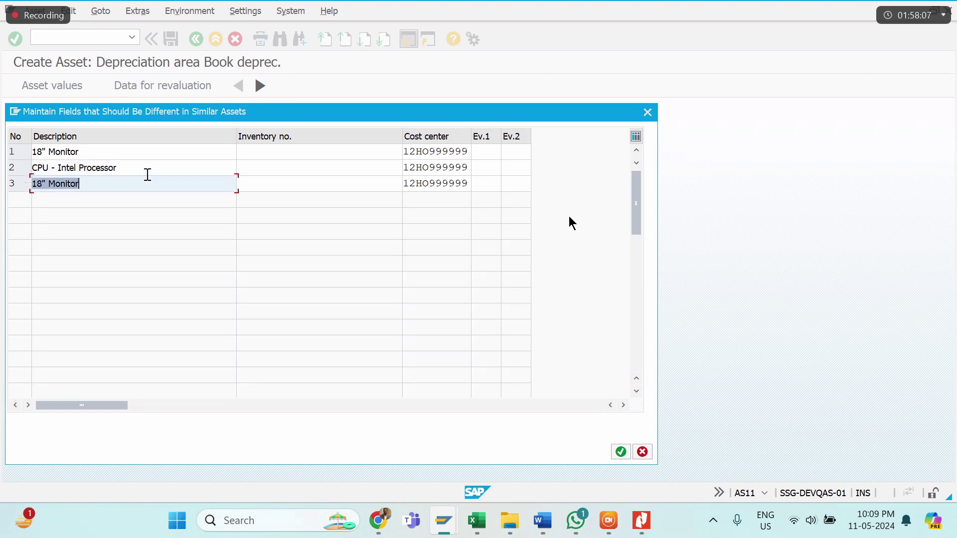
pyautogui.write('UPS')
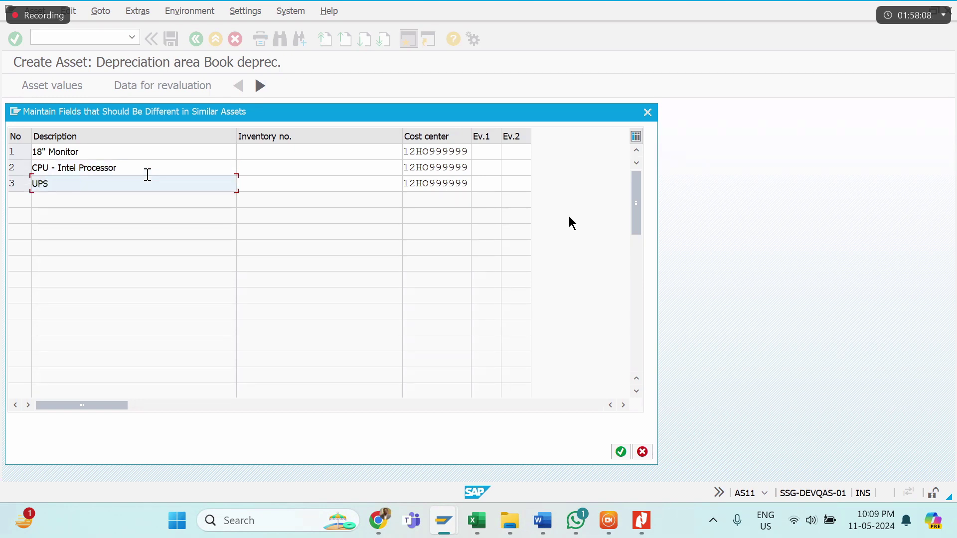
# Step: Accept the individual descriptions and create the three sub assets
pyautogui.click(341, 171)
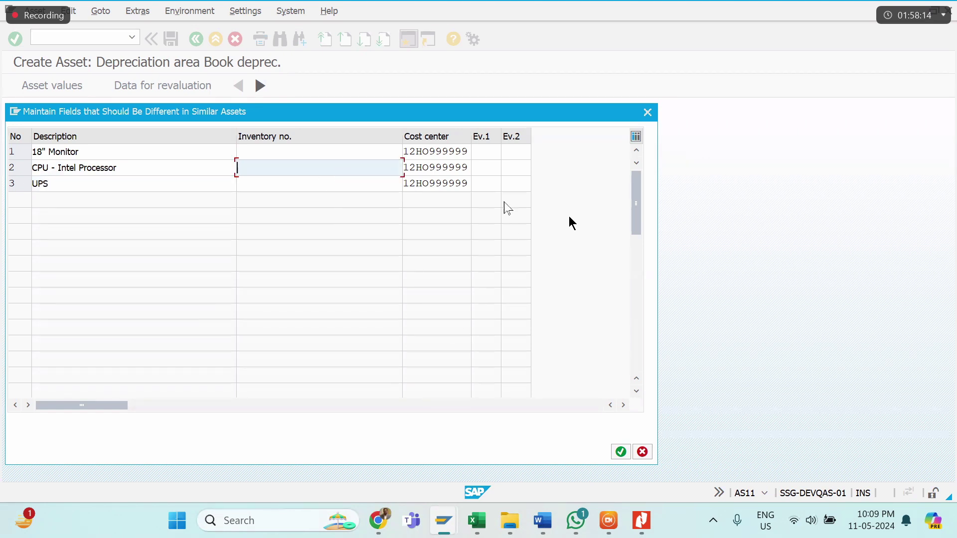
pyautogui.moveTo(412, 100); pyautogui.dragTo(467, 42)
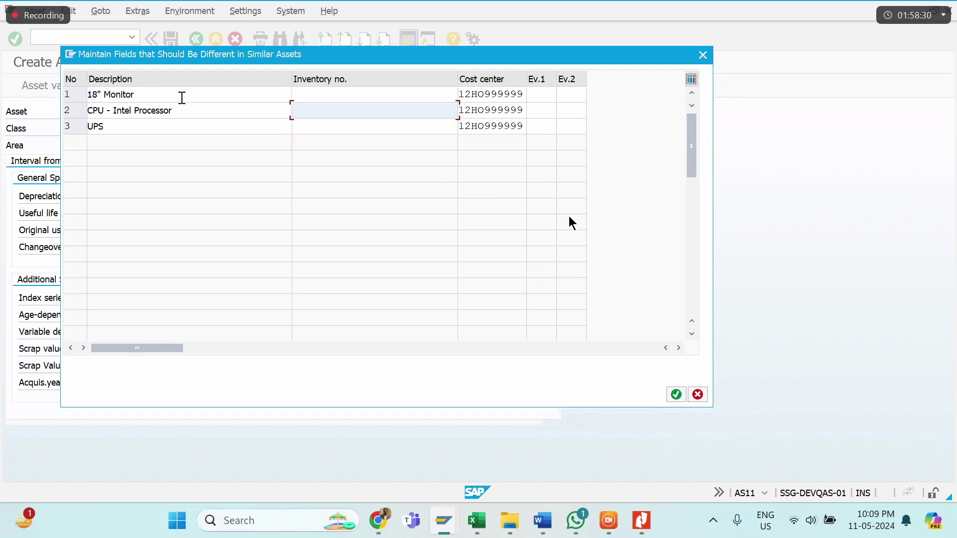
pyautogui.click(676, 395)
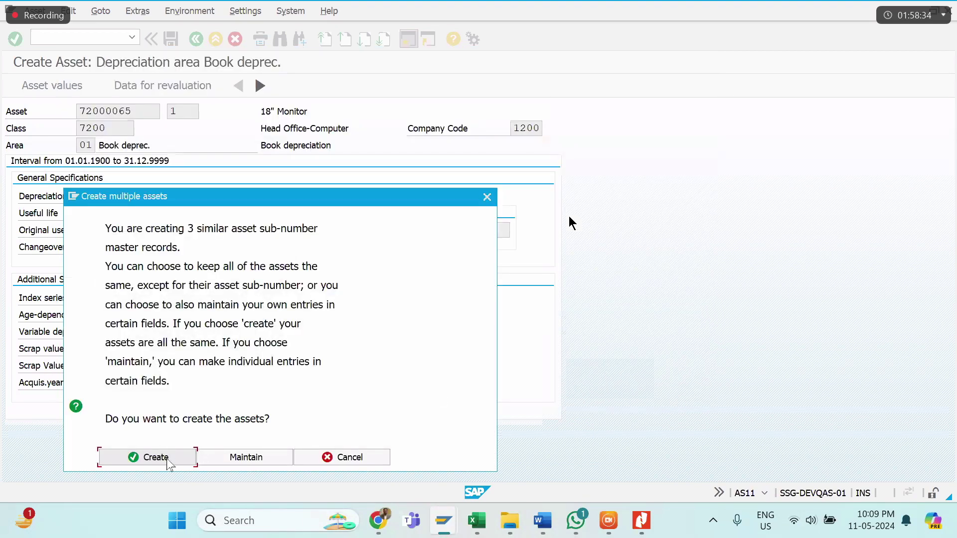
pyautogui.click(157, 456)
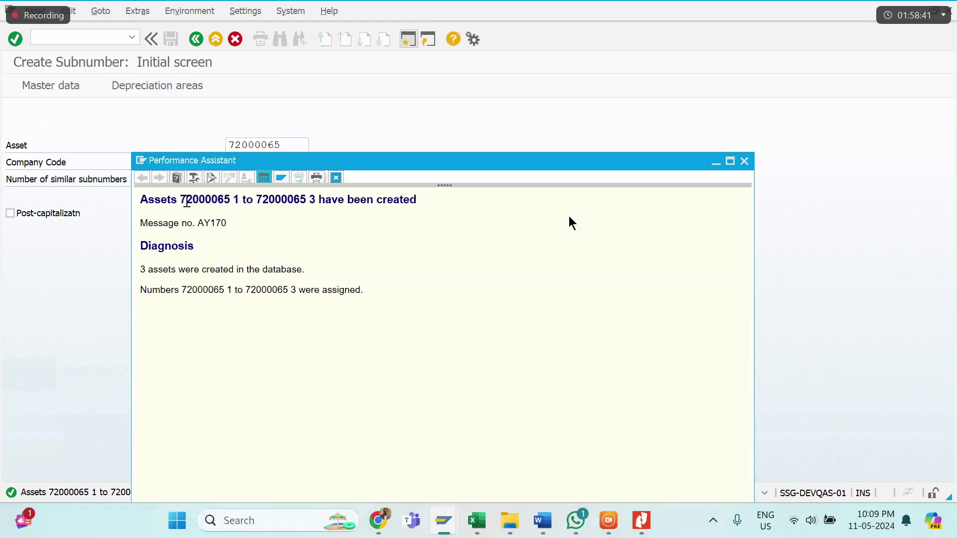
# Step: Compare the asset number in the creation message with the main asset noted under CREATE SUB ASSETS in Word
pyautogui.moveTo(180, 201); pyautogui.dragTo(230, 203)
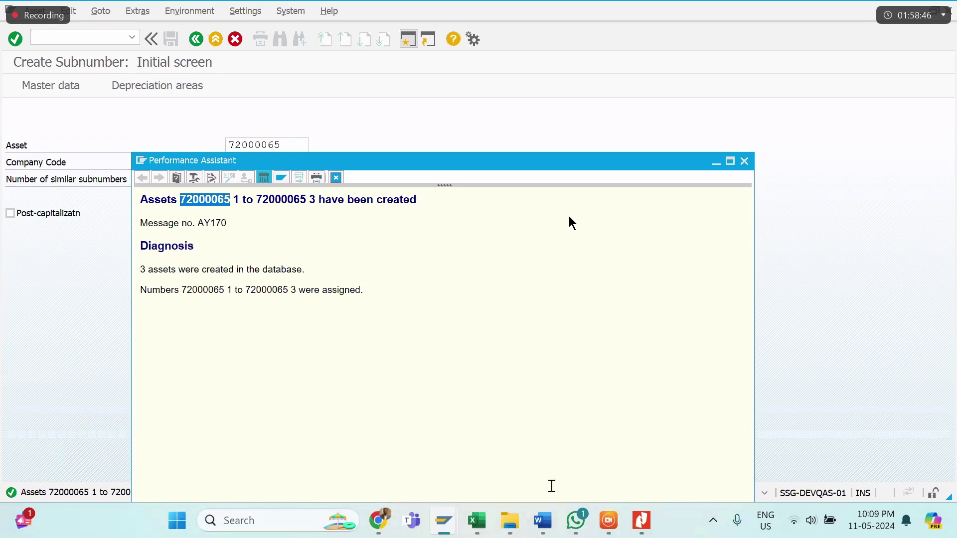
pyautogui.moveTo(543, 521)
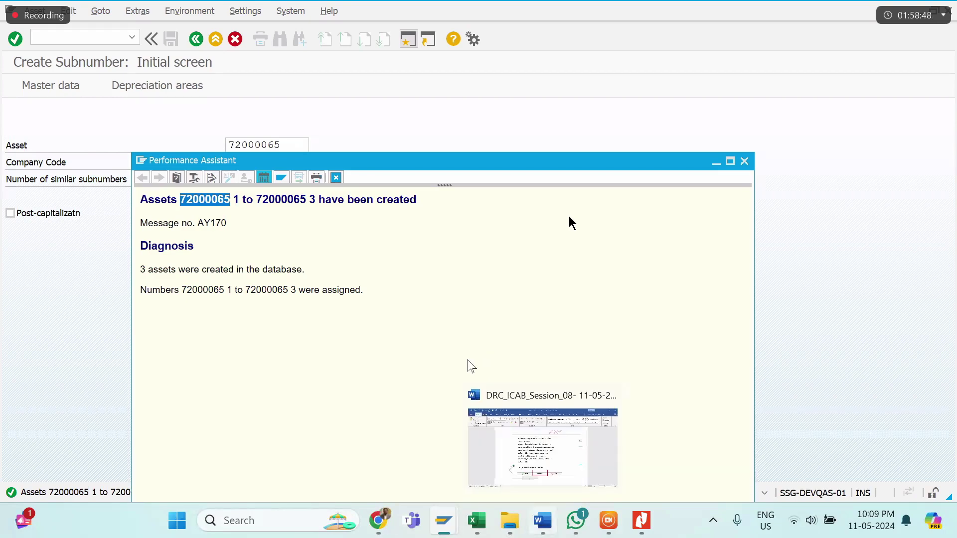
pyautogui.click(468, 363)
pyautogui.scroll(6, 382, 216)
pyautogui.scroll(4, 371, 195)
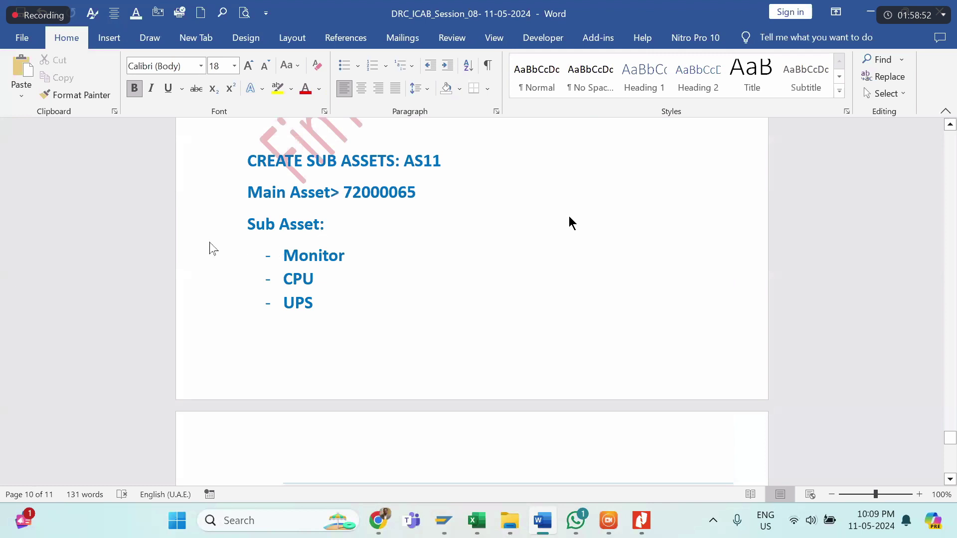
# Step: Switch back to SAP, capture the headline of the sub asset creation message, and copy the capture
pyautogui.hotkey('alt', 'Tab')
pyautogui.click(241, 199)
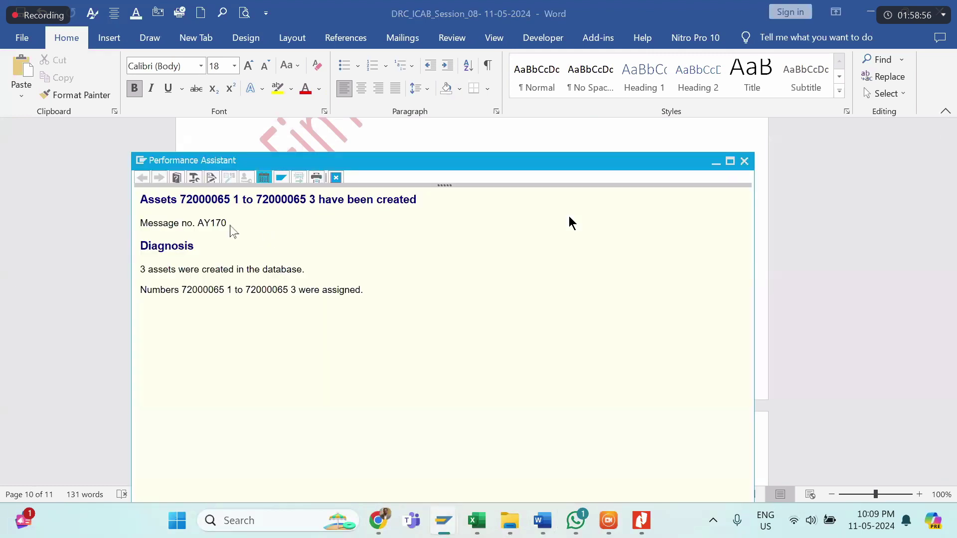
pyautogui.click(713, 520)
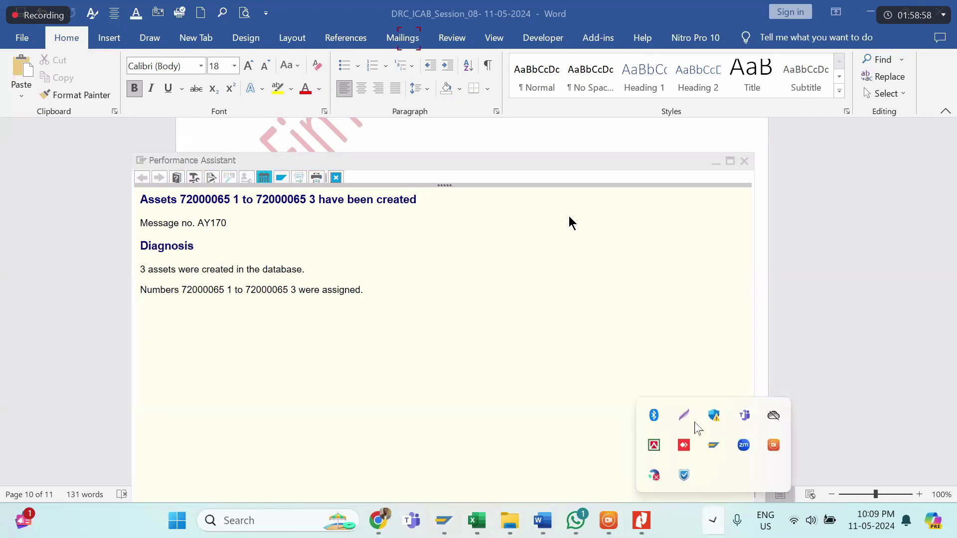
pyautogui.click(683, 416)
pyautogui.moveTo(132, 188); pyautogui.dragTo(440, 219)
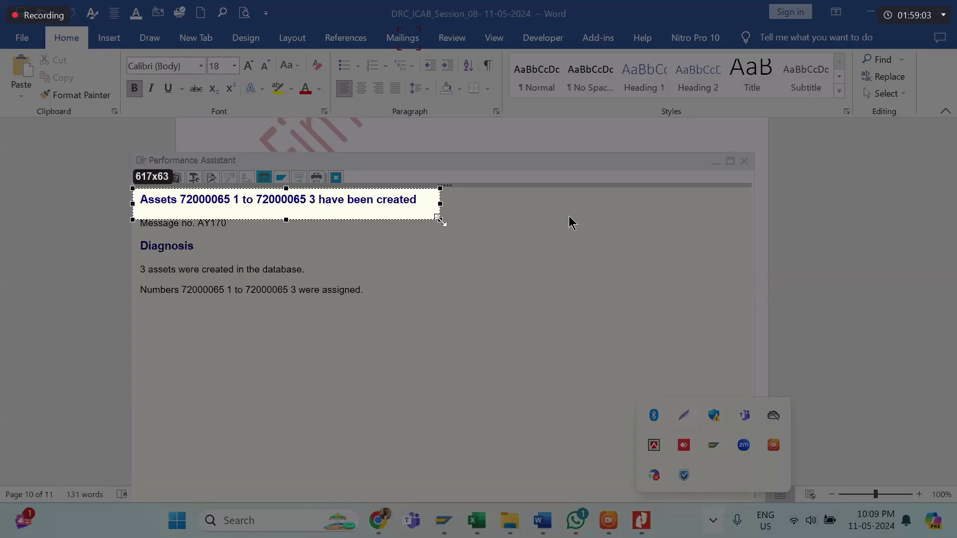
pyautogui.click(367, 239)
# Step: Switch to Word and paste the creation message capture below the Create multiple assets screenshot
pyautogui.moveTo(542, 529)
pyautogui.click(553, 445)
pyautogui.scroll(-2, 446, 428)
pyautogui.scroll(-12, 446, 428)
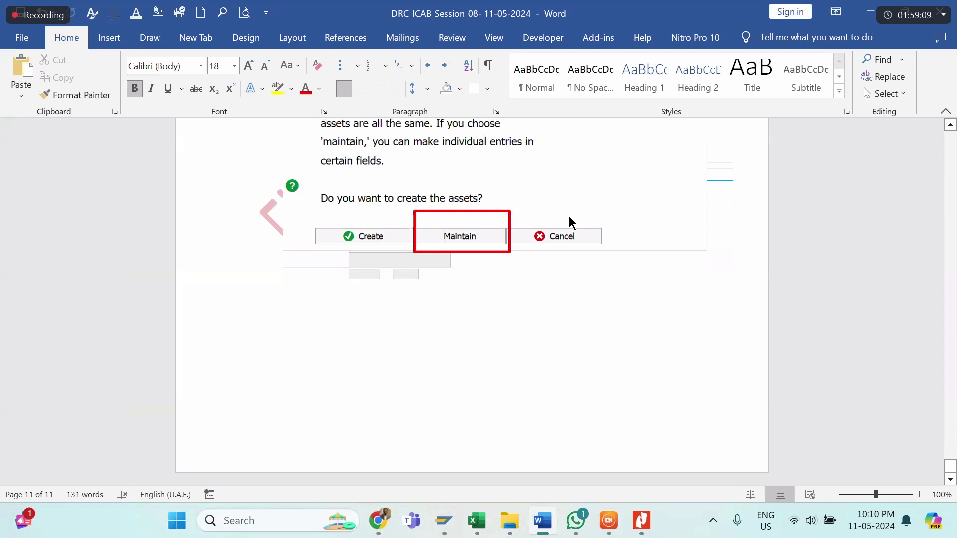
pyautogui.hotkey('ctrl', 'v')
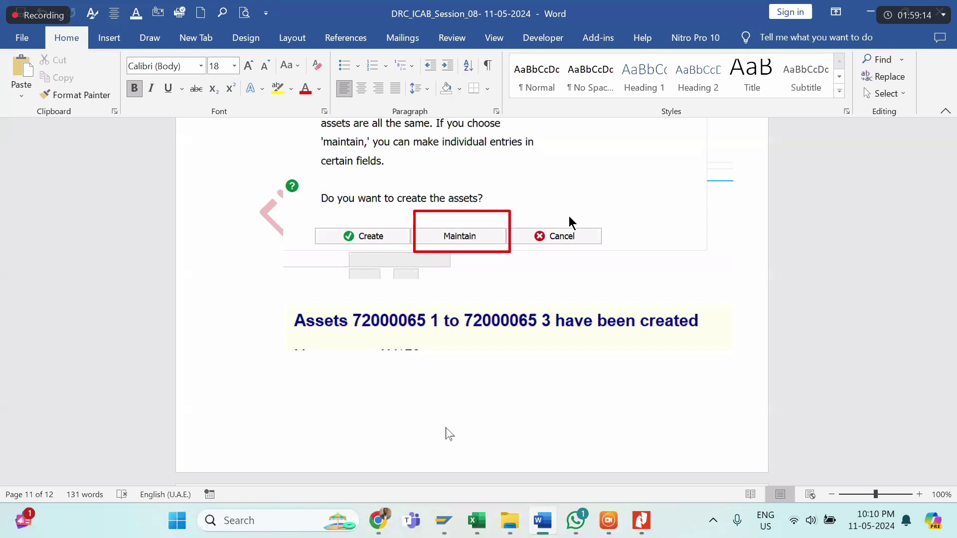
# Step: Switch back to SAP, close the message details, and start transaction AR02 in the SAP Easy Access session
pyautogui.hotkey('alt', 'Tab')
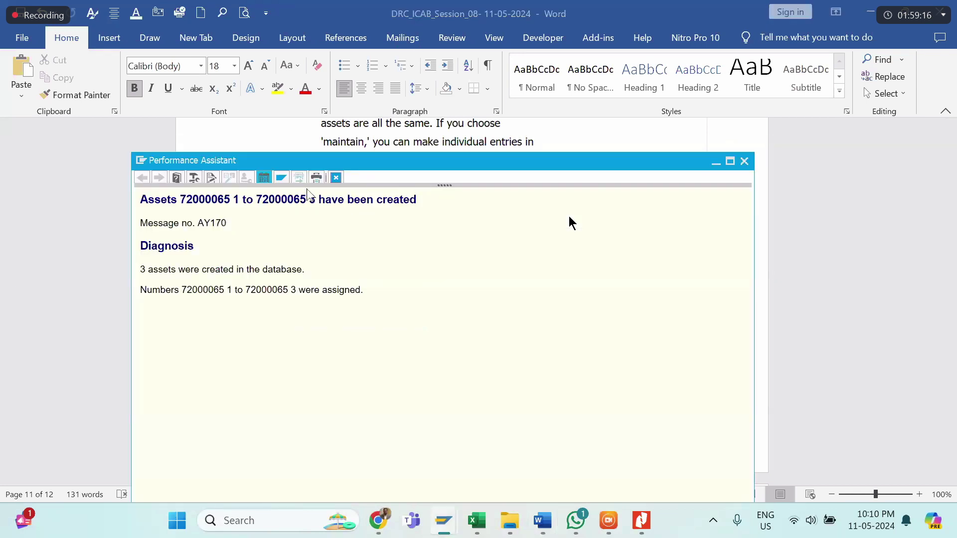
pyautogui.click(336, 179)
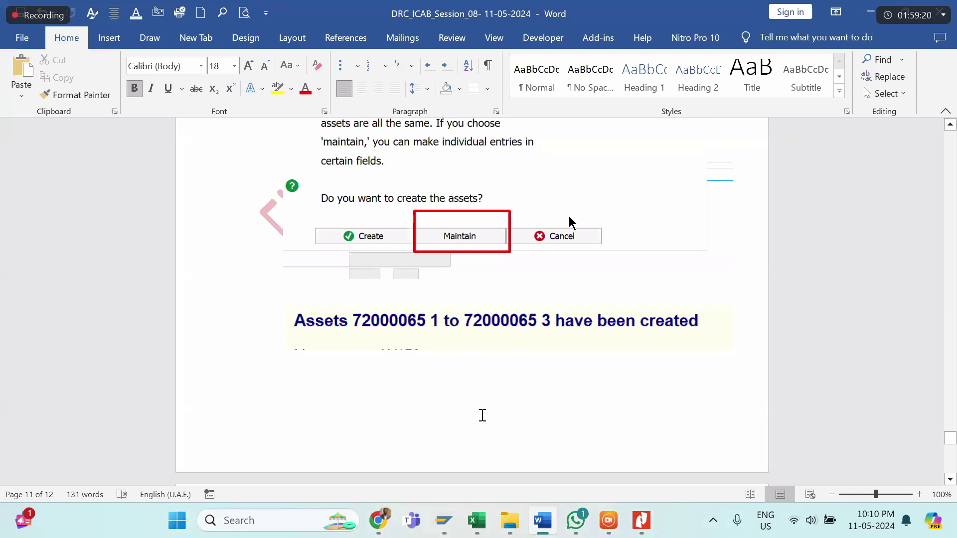
pyautogui.moveTo(443, 521)
pyautogui.click(583, 451)
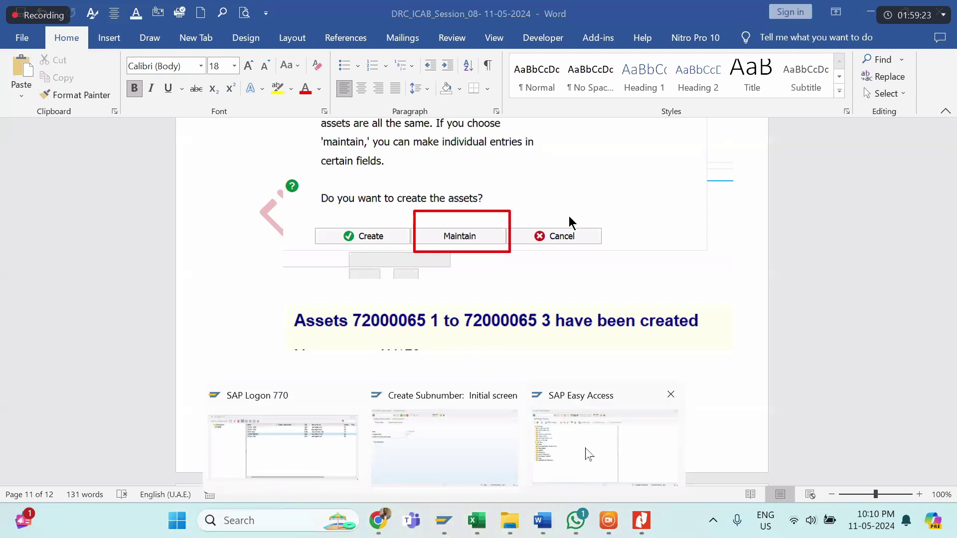
pyautogui.write('as')
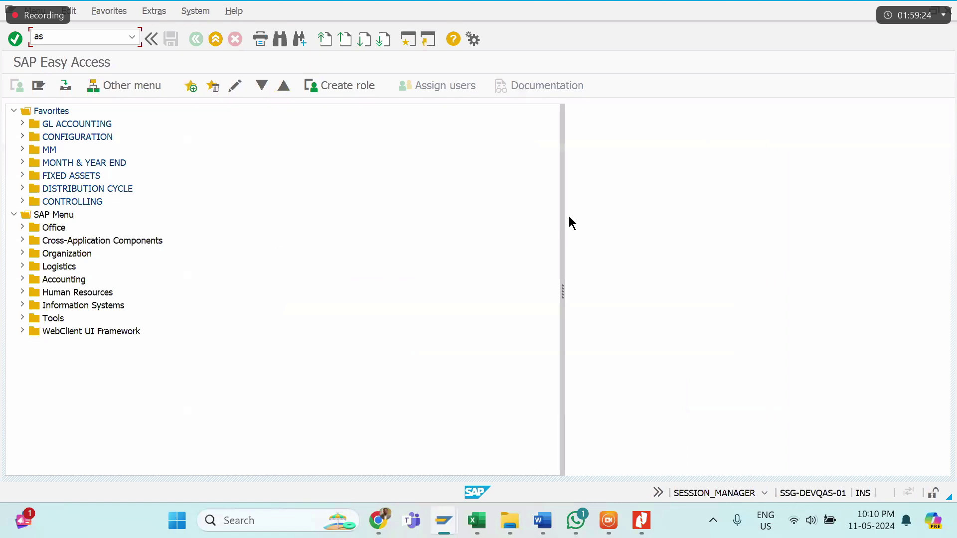
pyautogui.write('ar02')
pyautogui.press('Return')
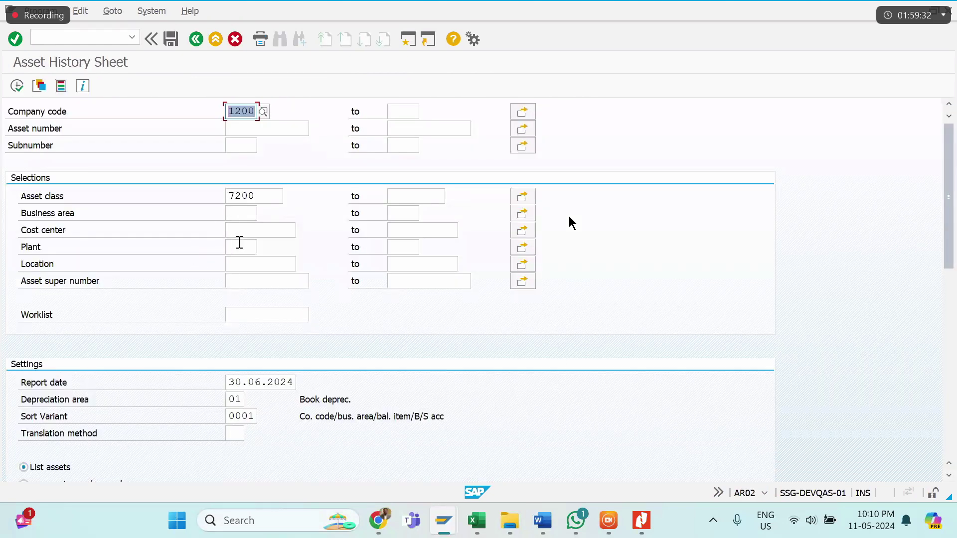
# Step: Clear the asset class from the Asset History Sheet selections
pyautogui.click(147, 383)
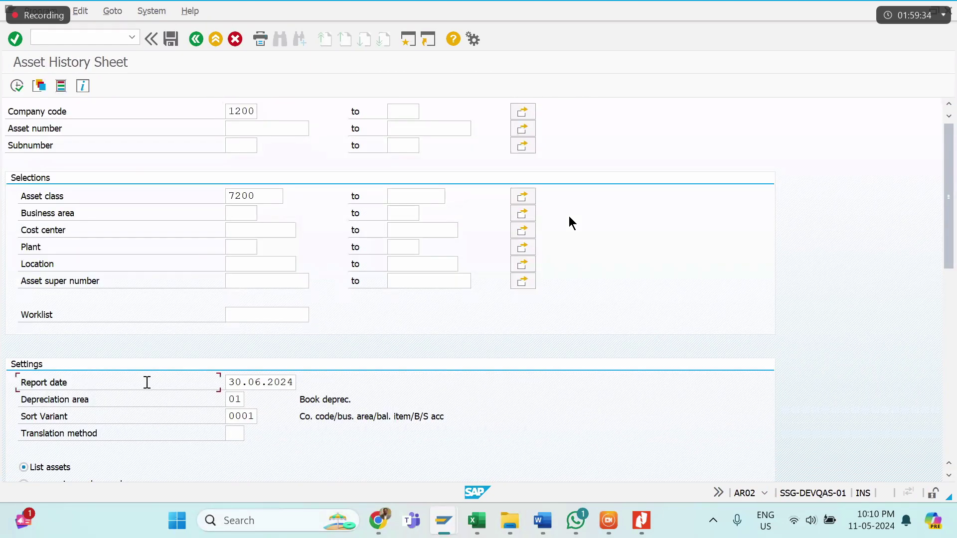
pyautogui.click(176, 190)
pyautogui.press('Tab')
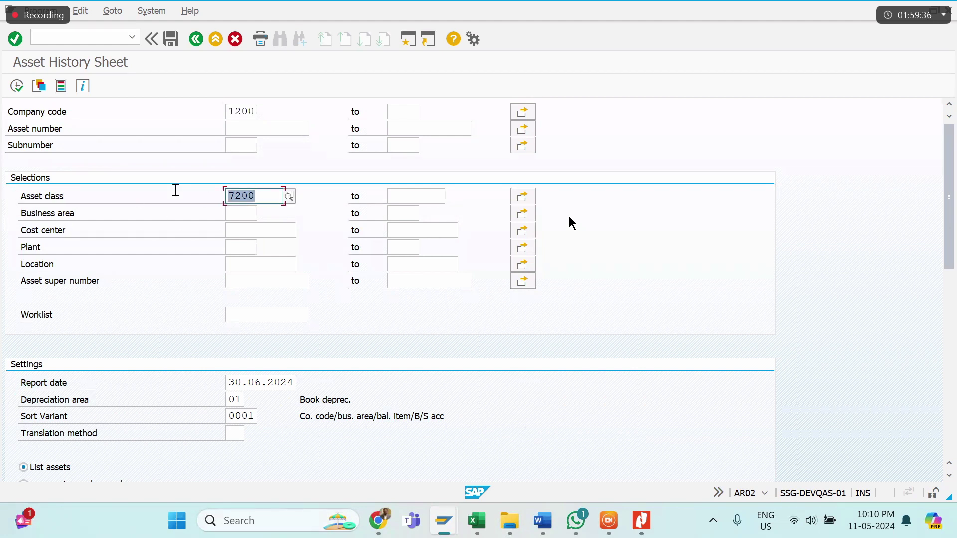
pyautogui.press('Delete')
# Step: Copy main asset number 72000065 from the Word notes and paste it as the asset number in SAP's Asset History Sheet
pyautogui.click(261, 133)
pyautogui.hotkey('alt', 'Tab')
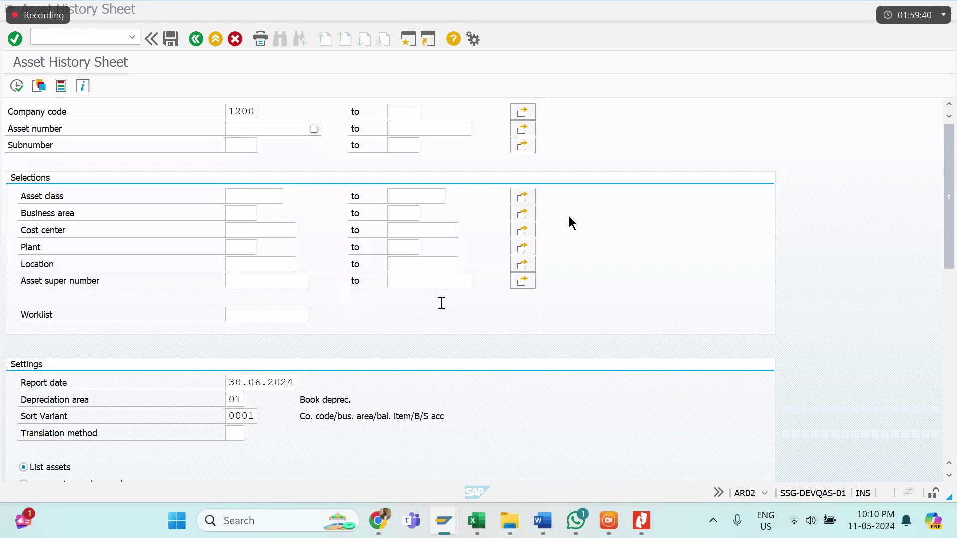
pyautogui.scroll(15, 443, 248)
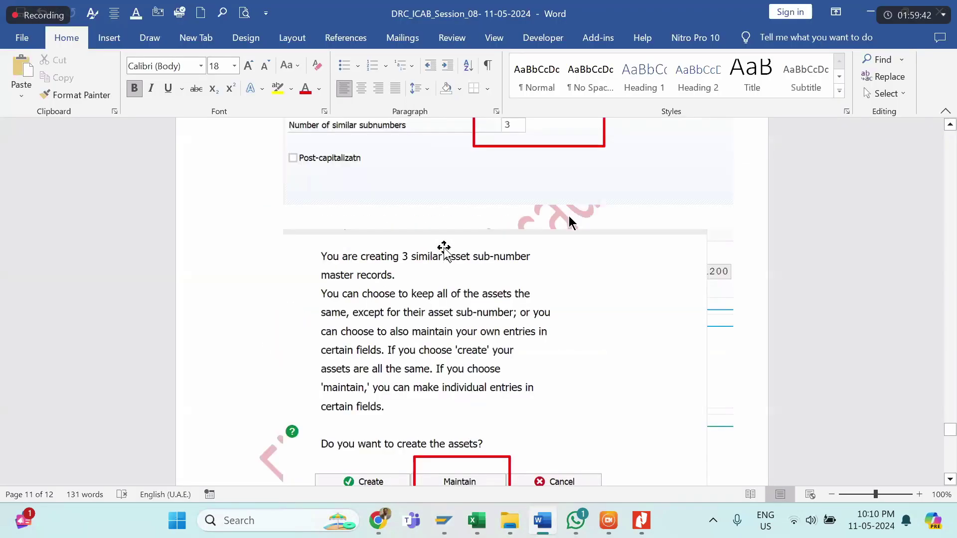
pyautogui.scroll(3, 445, 248)
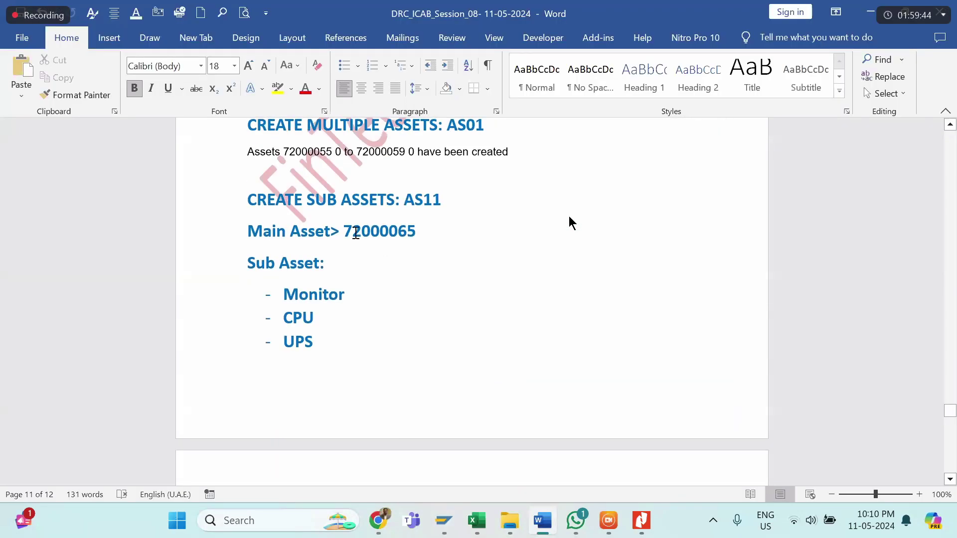
pyautogui.moveTo(343, 231); pyautogui.dragTo(417, 241)
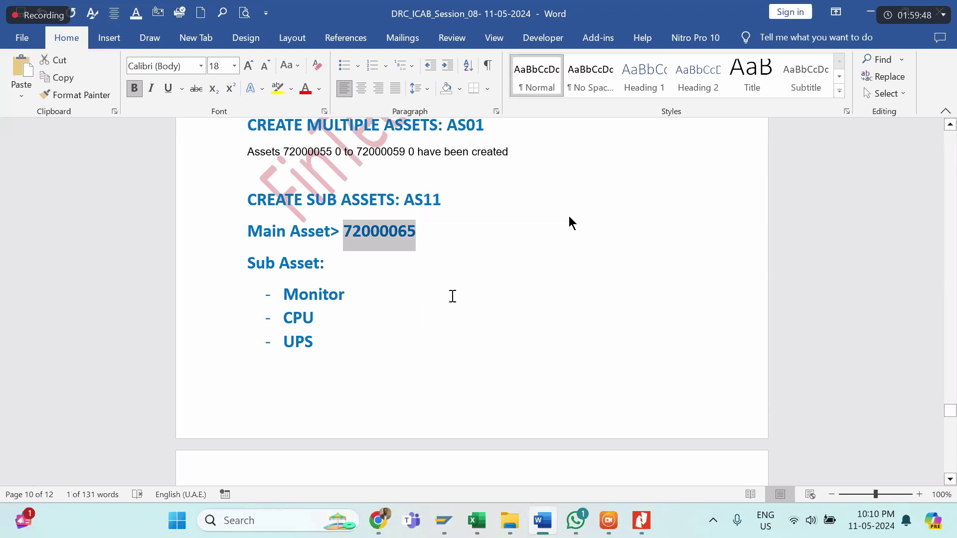
pyautogui.hotkey('alt', 'Tab')
pyautogui.hotkey('ctrl', 'v')
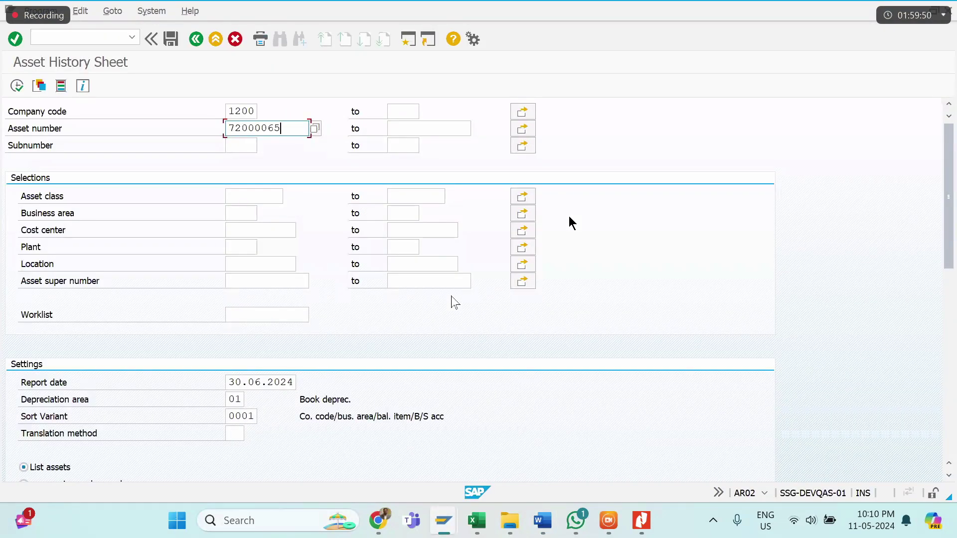
pyautogui.press('Return')
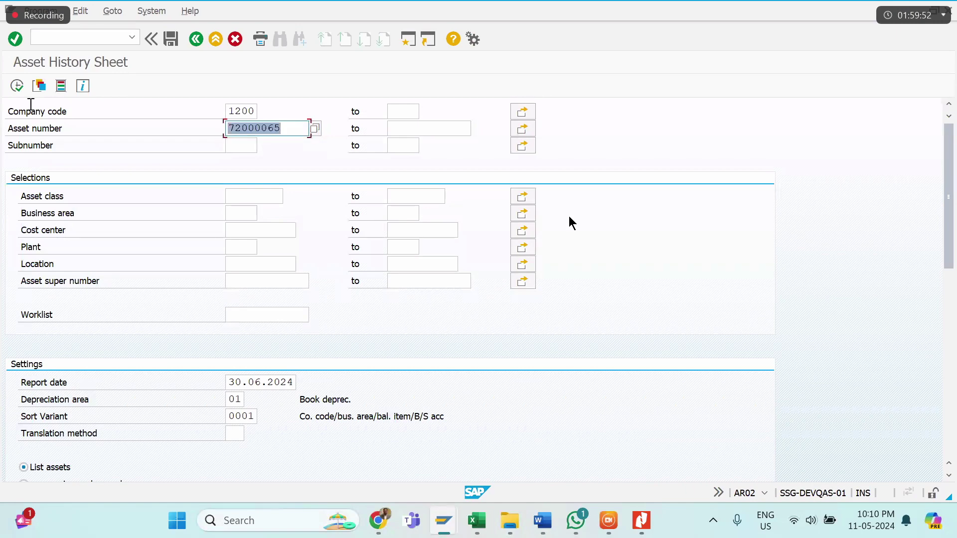
# Step: Run the asset history report for the asset, close the information dialog, and return to SAP Easy Access
pyautogui.click(17, 88)
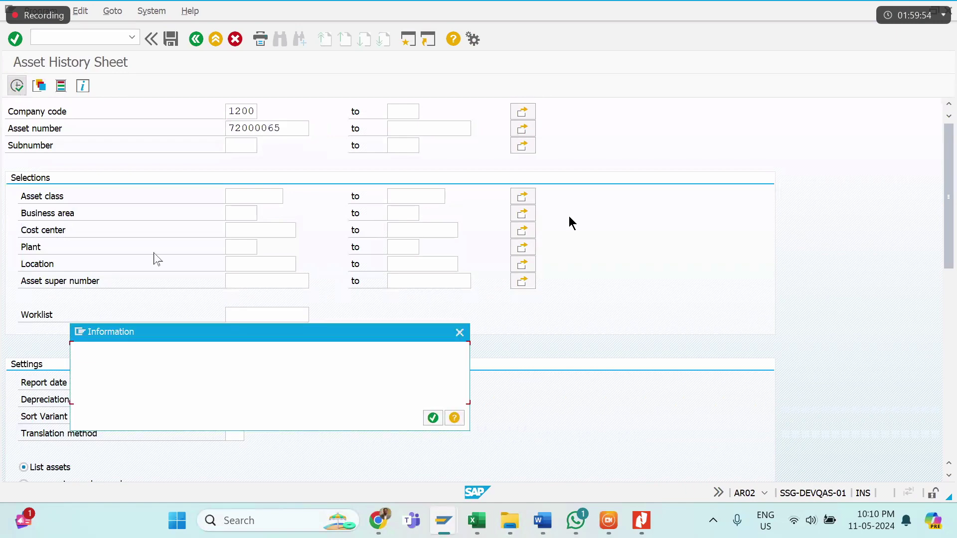
pyautogui.click(432, 418)
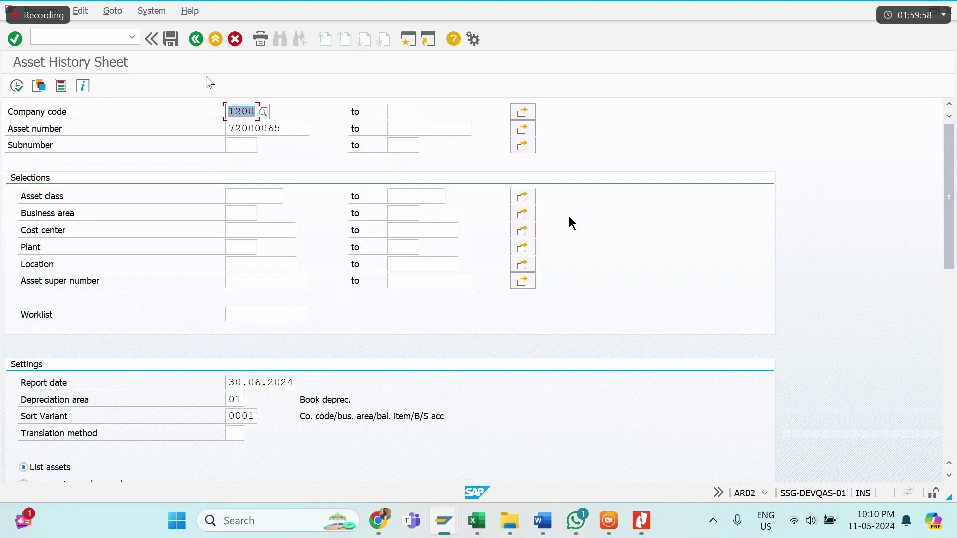
pyautogui.click(39, 11)
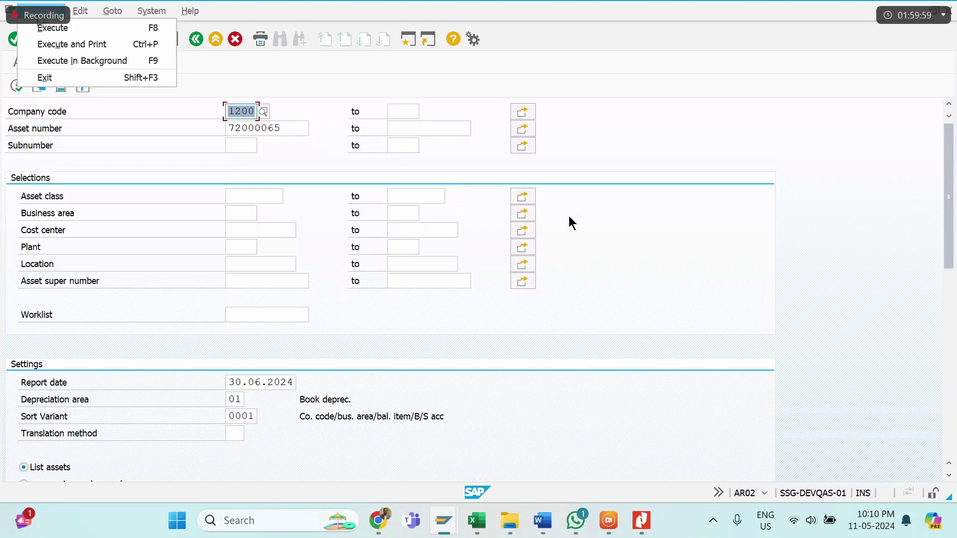
pyautogui.click(227, 180)
pyautogui.click(196, 40)
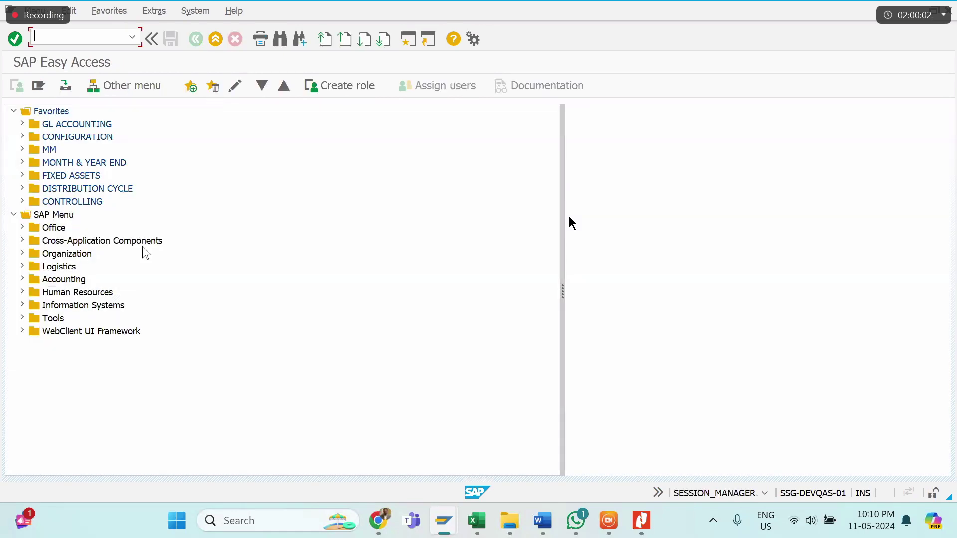
# Step: Start transaction AS02 and open the master data of asset 72000065, subnumber 1
pyautogui.write('as02')
pyautogui.press('Return')
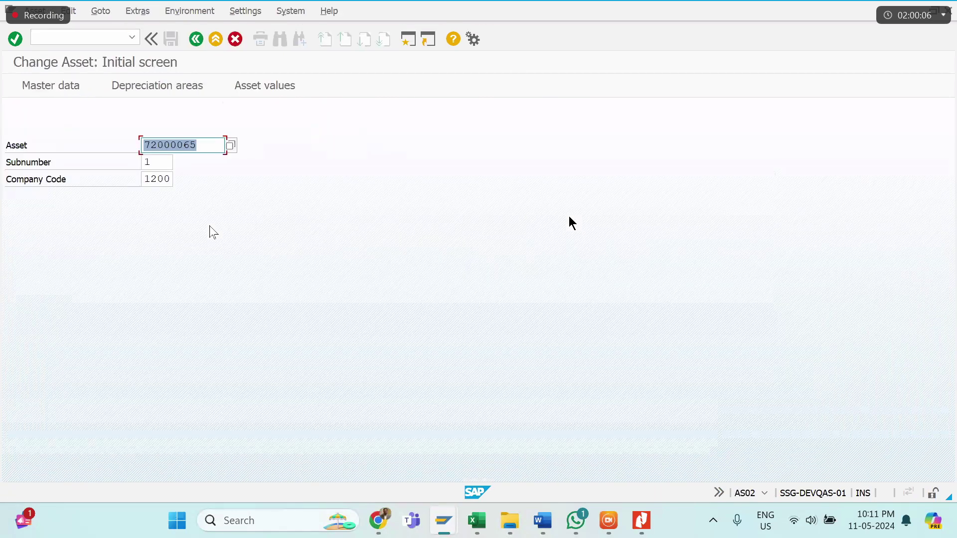
pyautogui.click(210, 226)
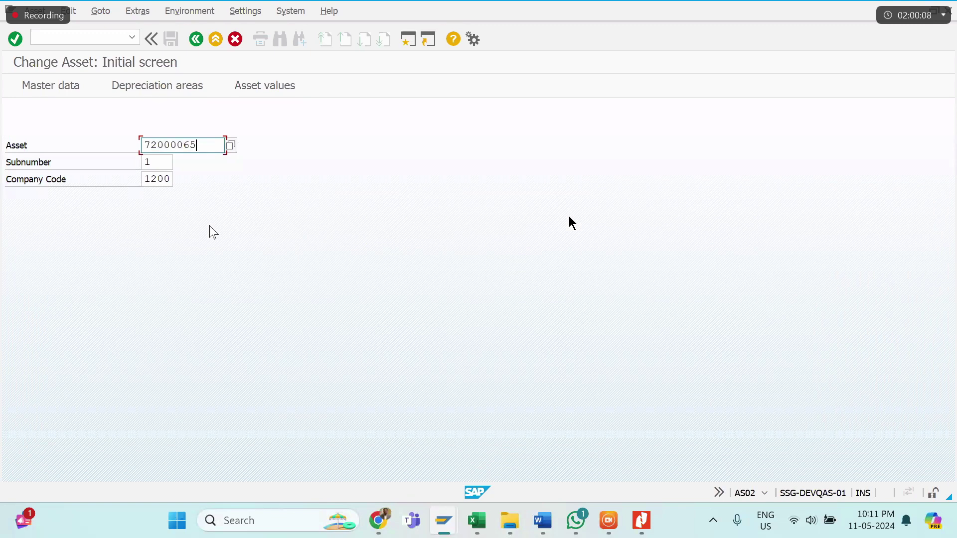
pyautogui.click(167, 166)
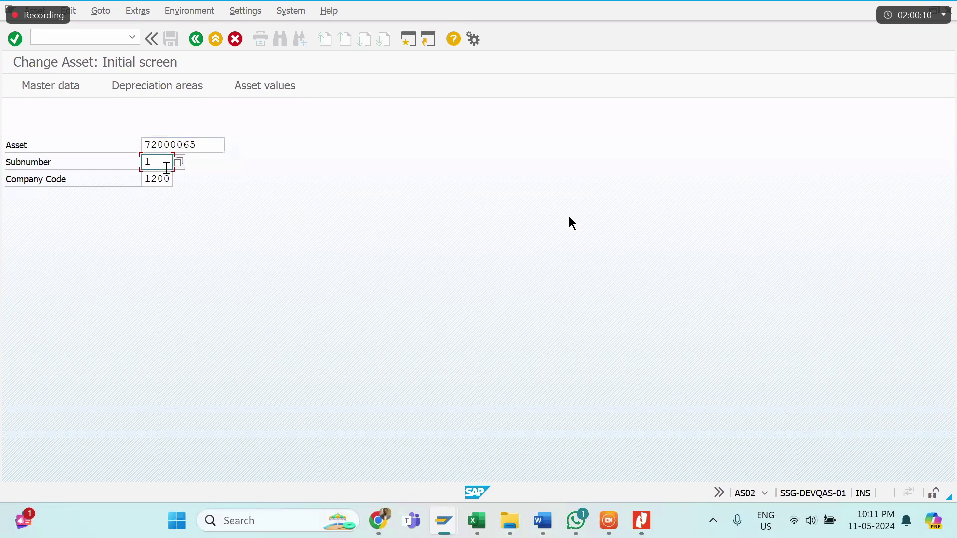
pyautogui.click(58, 88)
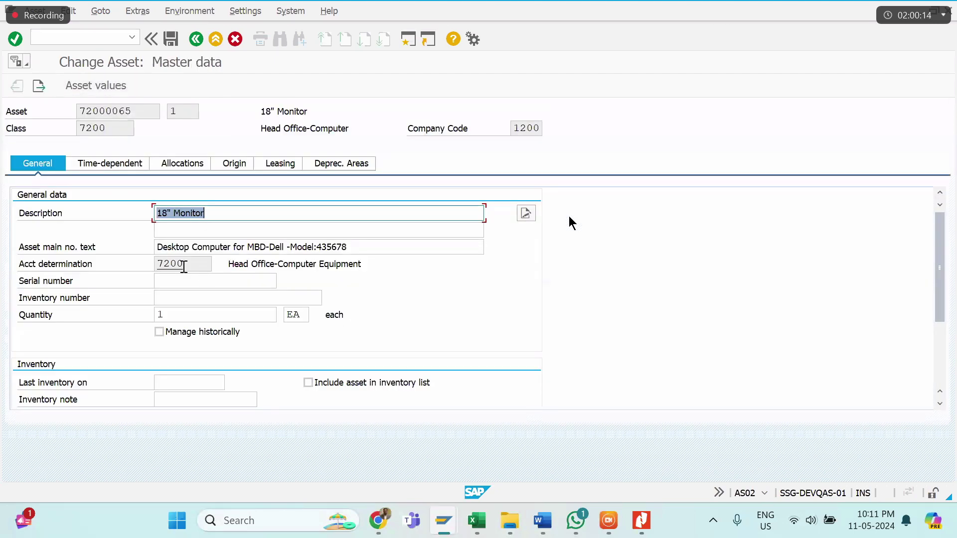
# Step: Go back to the initial screen, switch from changing to displaying assets, and open the master data of subnumber 2
pyautogui.click(200, 44)
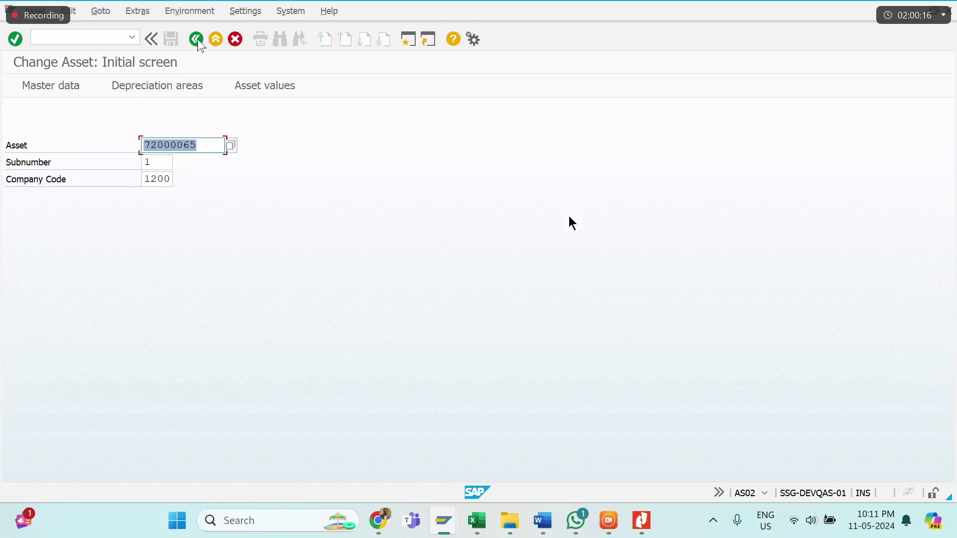
pyautogui.click(164, 165)
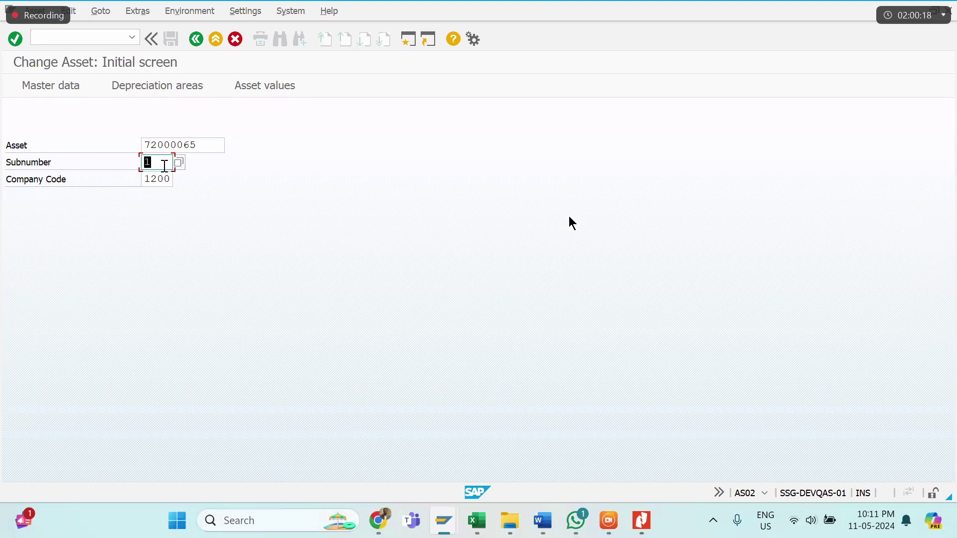
pyautogui.write('12')
pyautogui.press('BackSpace')
pyautogui.write('2')
pyautogui.click(34, 11)
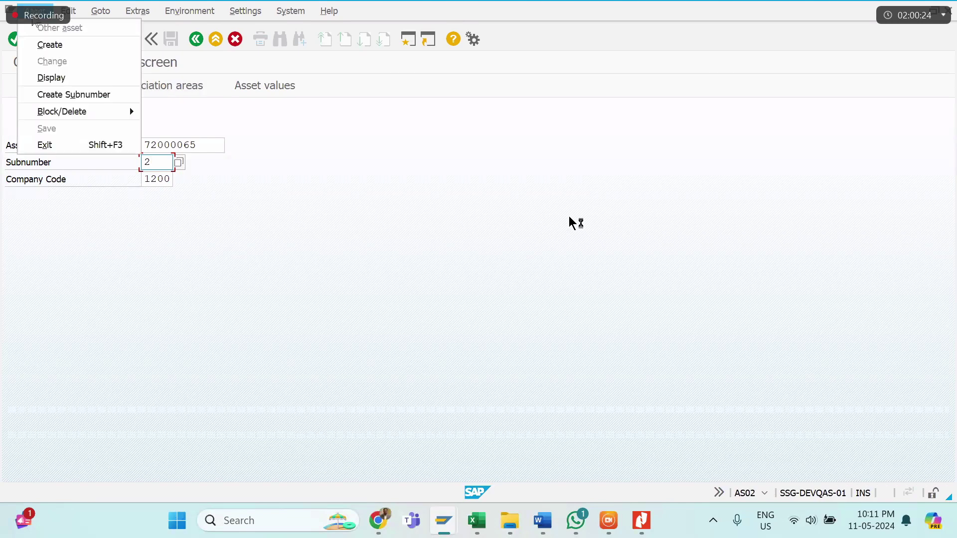
pyautogui.click(51, 77)
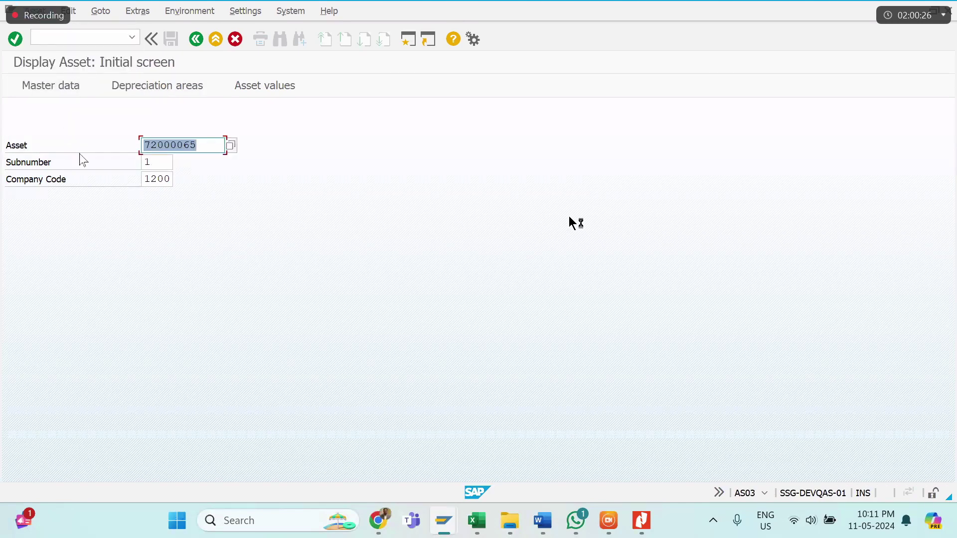
pyautogui.press('Tab')
pyautogui.write('2')
pyautogui.press('Return')
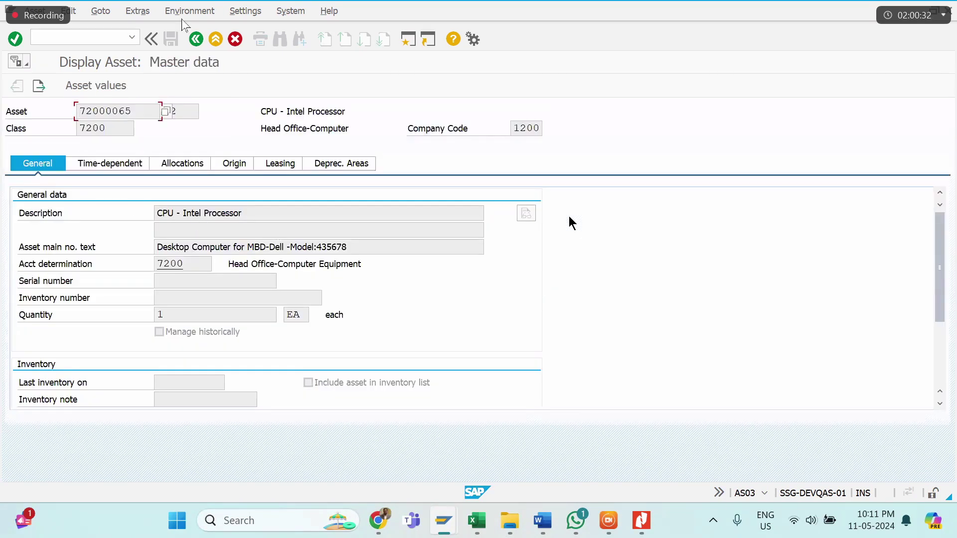
# Step: Display the master data of subnumber 3 of the same asset, and return to SAP Easy Access
pyautogui.click(199, 40)
pyautogui.press('Tab')
pyautogui.write('3')
pyautogui.press('Return')
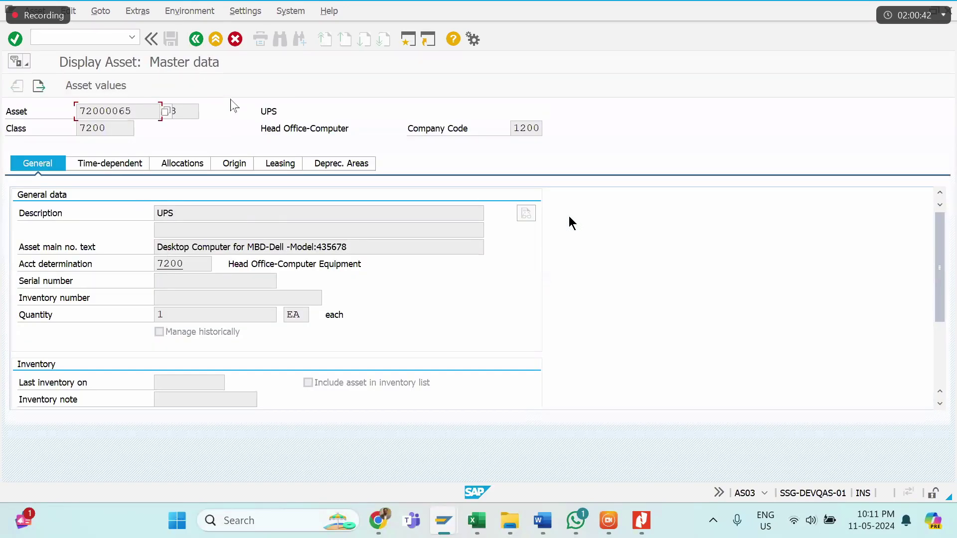
pyautogui.click(196, 40)
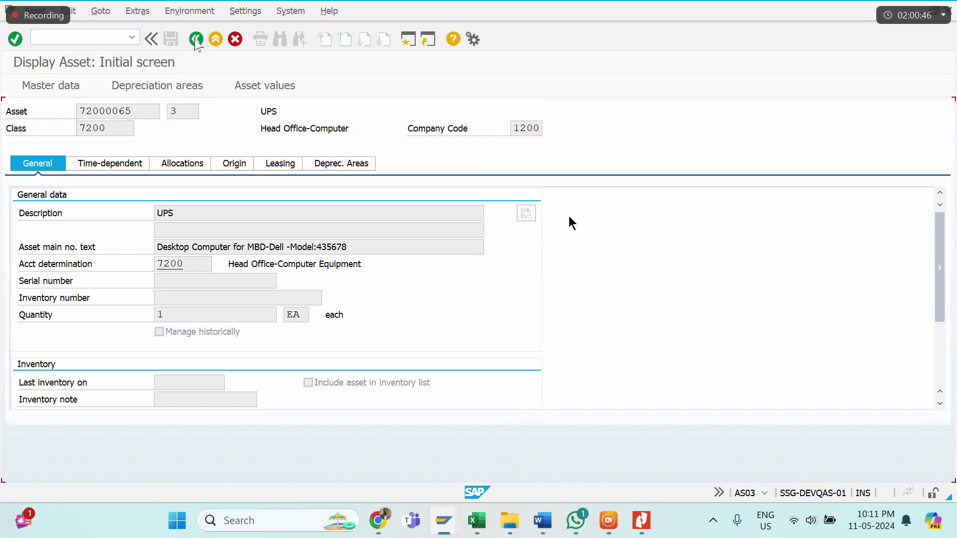
pyautogui.click(195, 39)
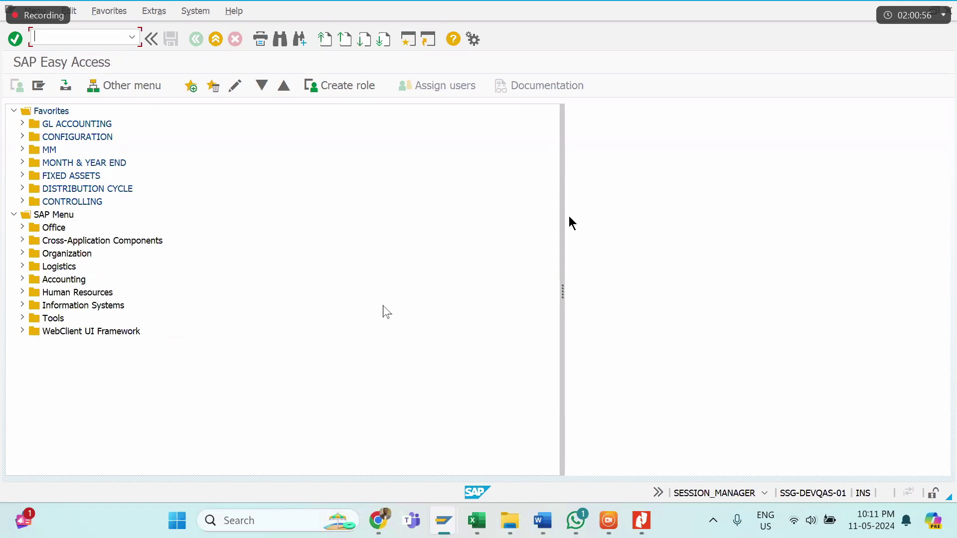
# Step: Start transaction F-90 for an asset acquisition from purchase with vendor in the SAP Easy Access session
pyautogui.moveTo(434, 529)
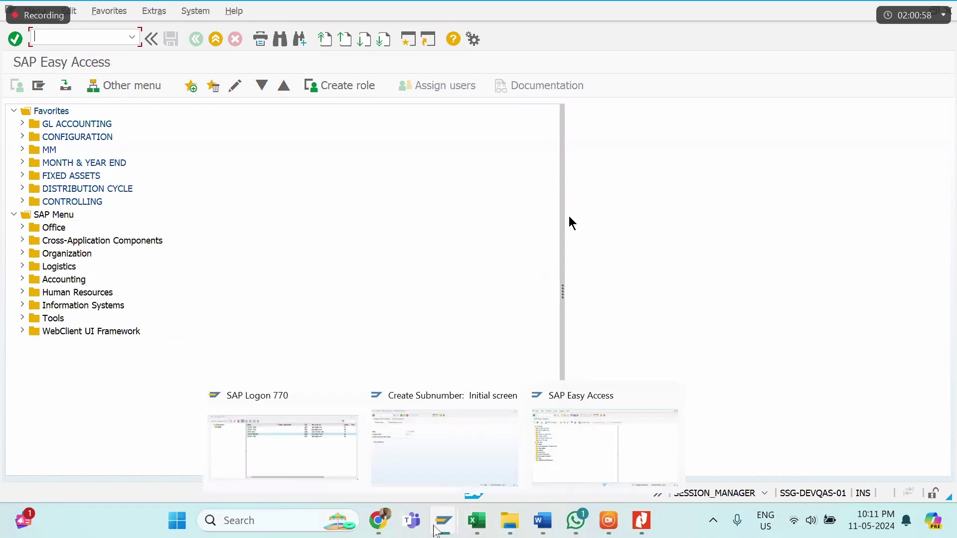
pyautogui.click(534, 444)
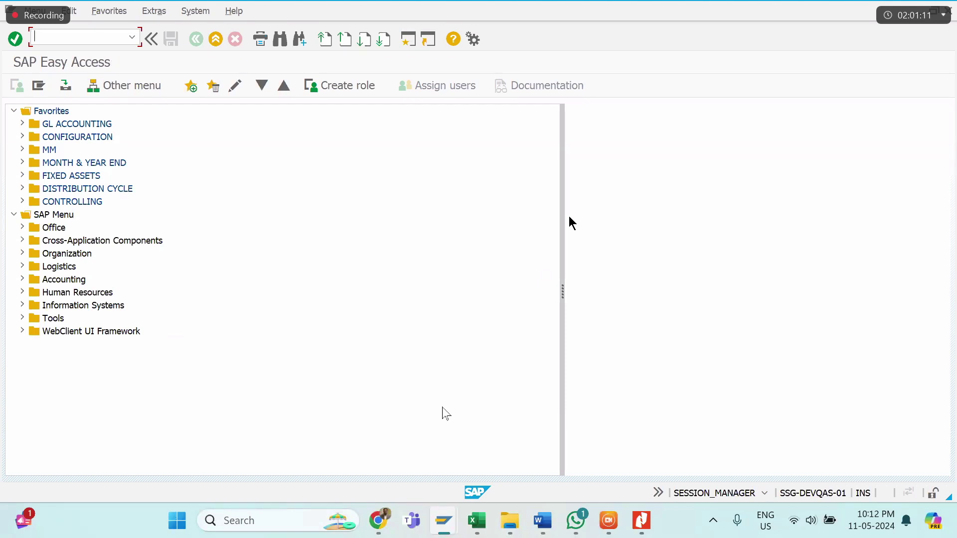
pyautogui.write('f-90')
pyautogui.press('Return')
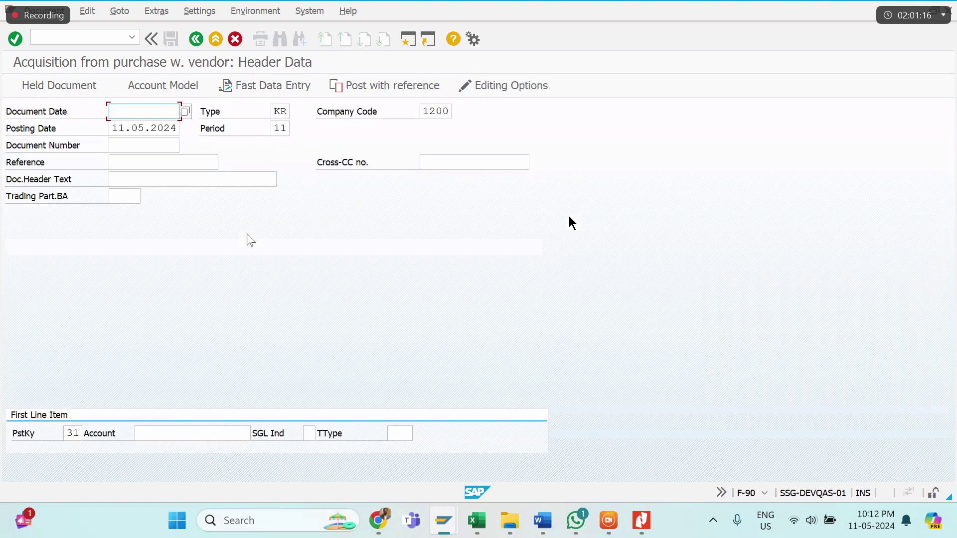
# Step: Set the acquisition's document date to 11.05.2024 and the document type to AA
pyautogui.click(168, 112)
pyautogui.press('Down')
pyautogui.press('Return')
pyautogui.press('Tab')
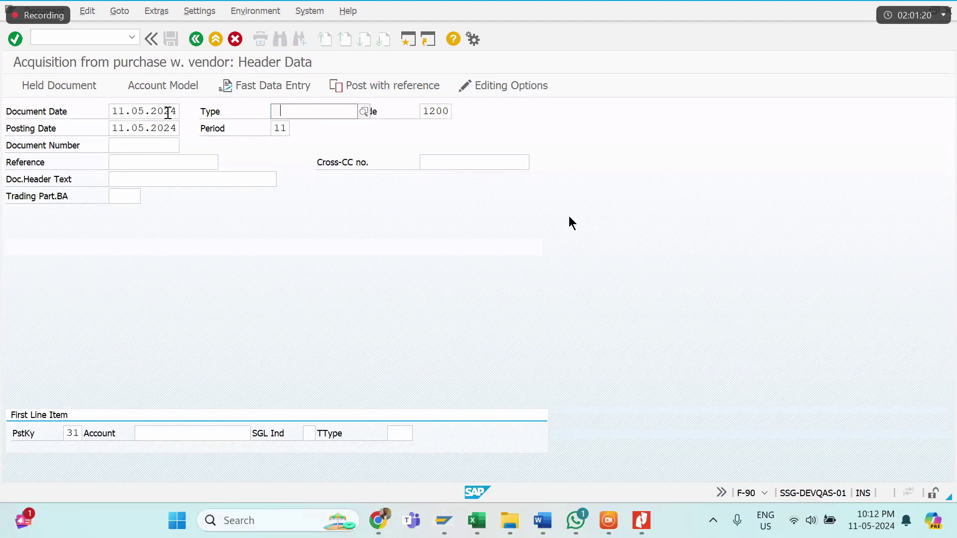
pyautogui.press('Down')
pyautogui.press('Down')
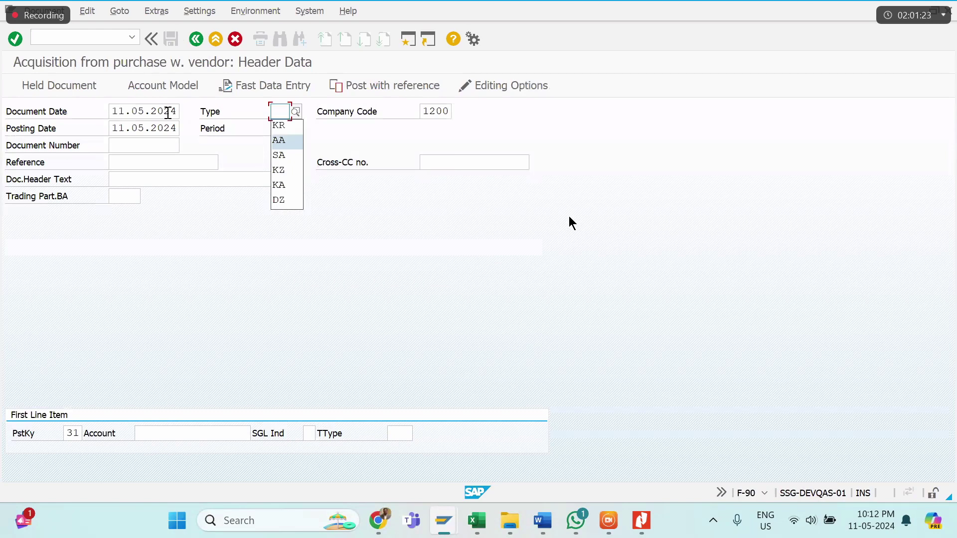
pyautogui.press('Return')
pyautogui.press('Tab')
pyautogui.press('Tab')
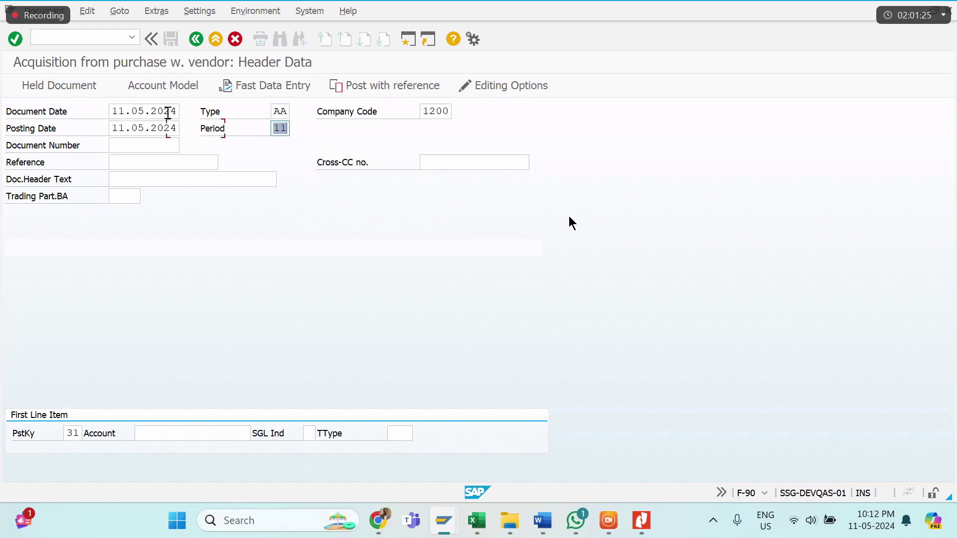
# Step: Enter REF-2023/101 as the reference and "Desktop Purcahse for MBD" as the document header text
pyautogui.press('Down')
pyautogui.press('Down')
pyautogui.press('Down')
pyautogui.press('Down')
pyautogui.press('Down')
pyautogui.press('Down')
pyautogui.press('Return')
pyautogui.press('Tab')
pyautogui.press('Tab')
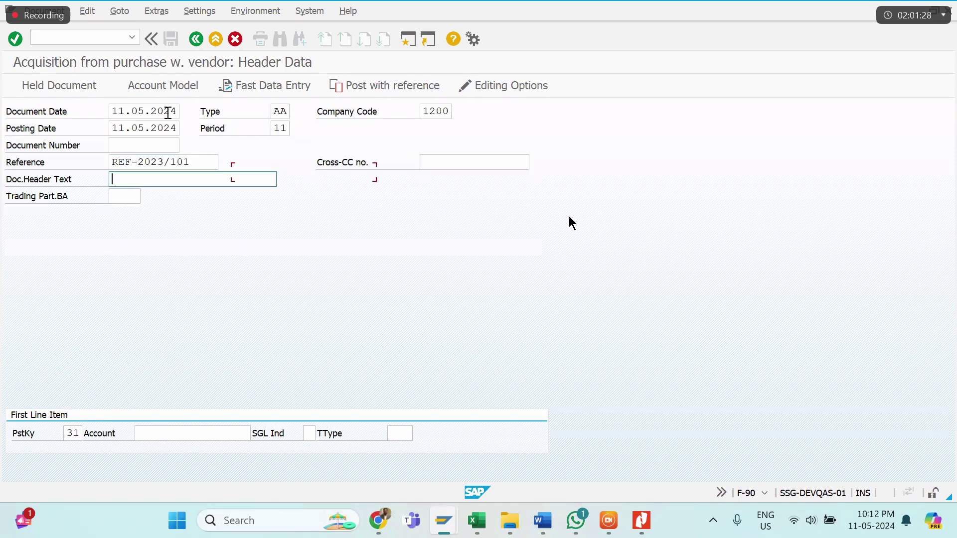
pyautogui.write('Desktop Purcahse for ')
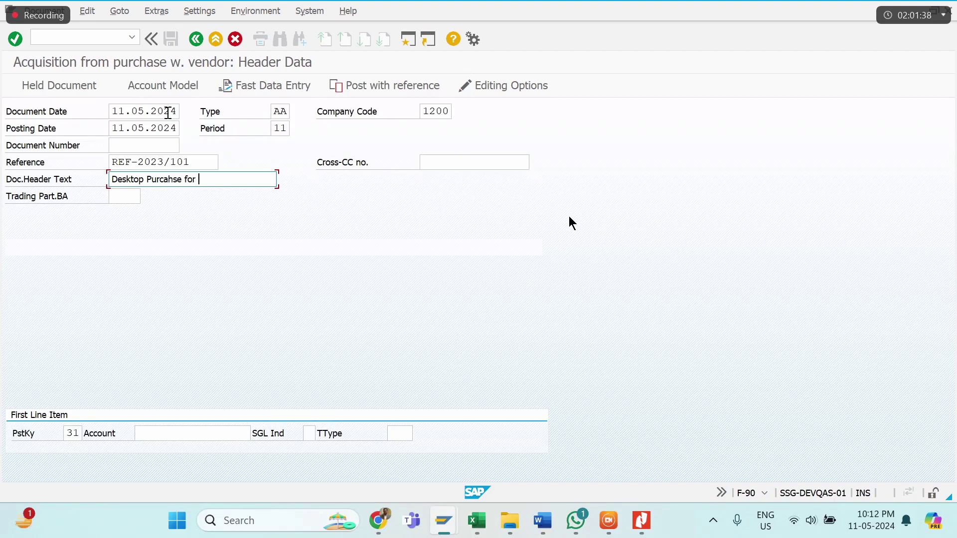
pyautogui.write('MB')
# Step: Set the first line item's posting key to 70 and go to its account entry
pyautogui.press('Tab')
pyautogui.press('Tab')
pyautogui.press('BackSpace')
pyautogui.write('70')
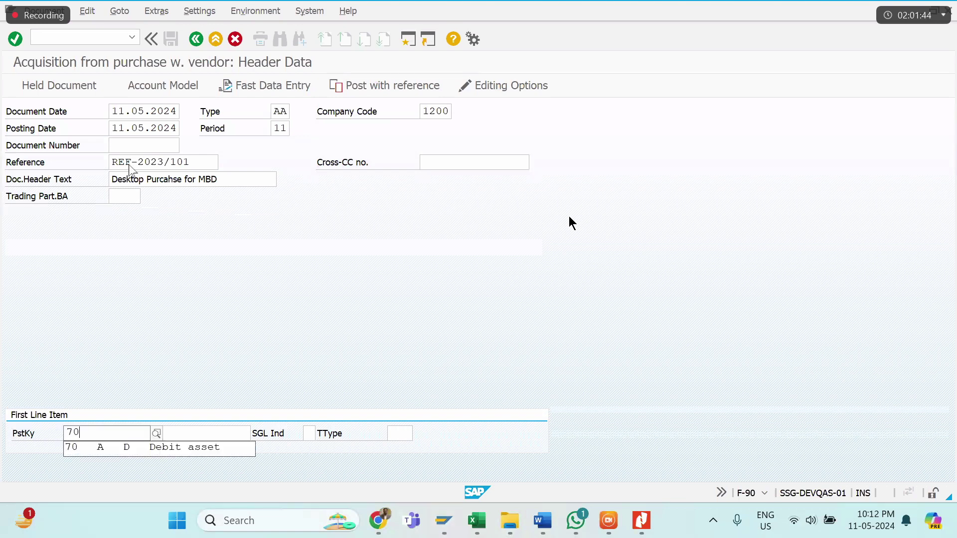
pyautogui.click(117, 452)
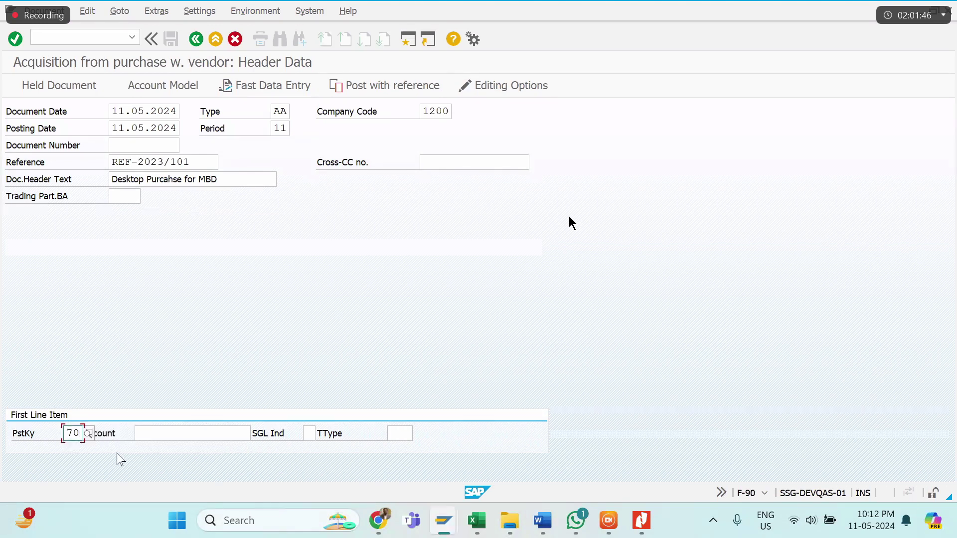
pyautogui.click(163, 436)
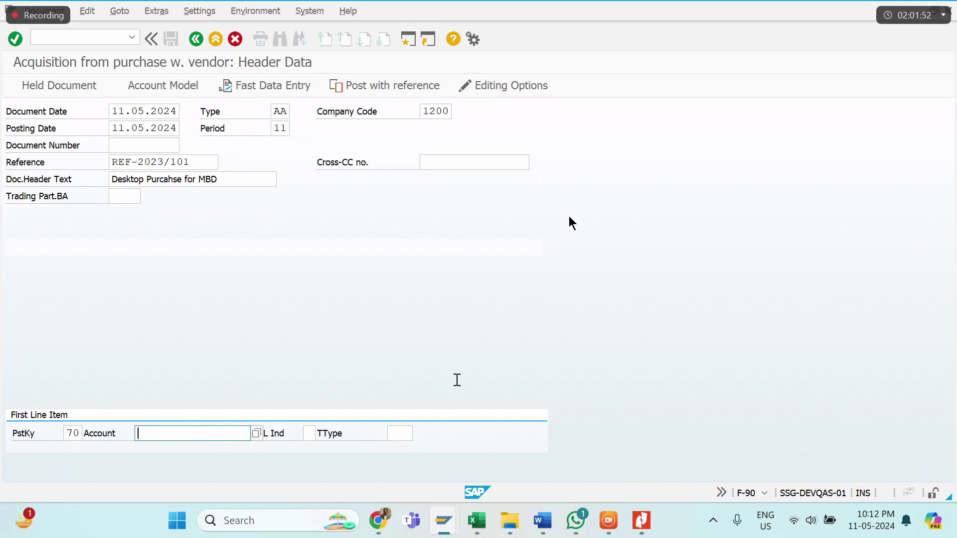
# Step: Check the sub asset notes in Word, then display the master data of asset 72000065, subnumber 1, in the other SAP session
pyautogui.hotkey('alt', 'Tab')
pyautogui.scroll(-1, 453, 310)
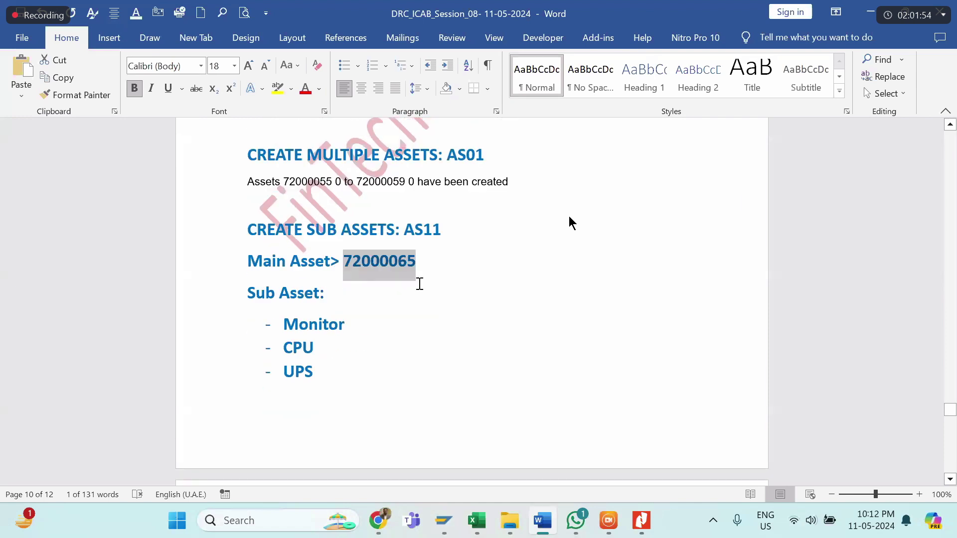
pyautogui.scroll(1, 419, 283)
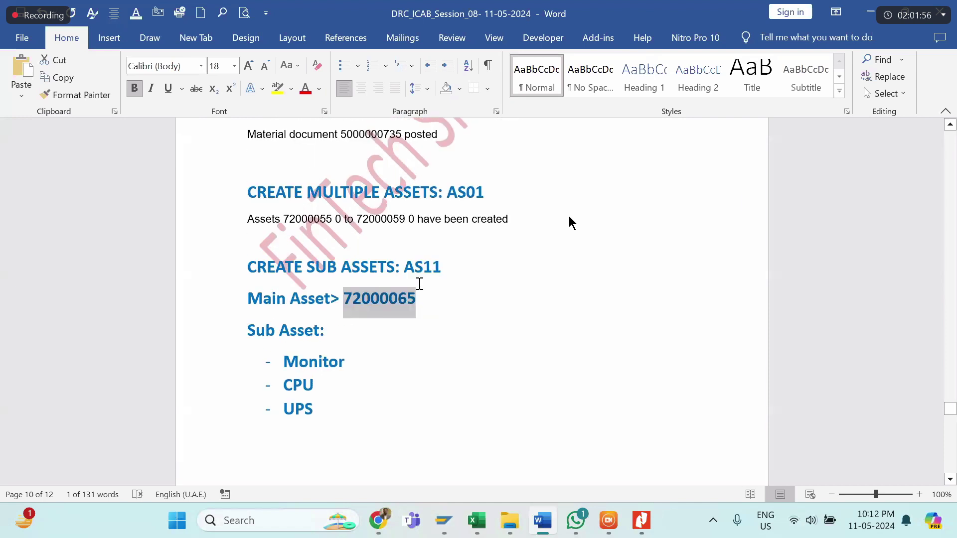
pyautogui.scroll(1, 420, 284)
pyautogui.moveTo(443, 520)
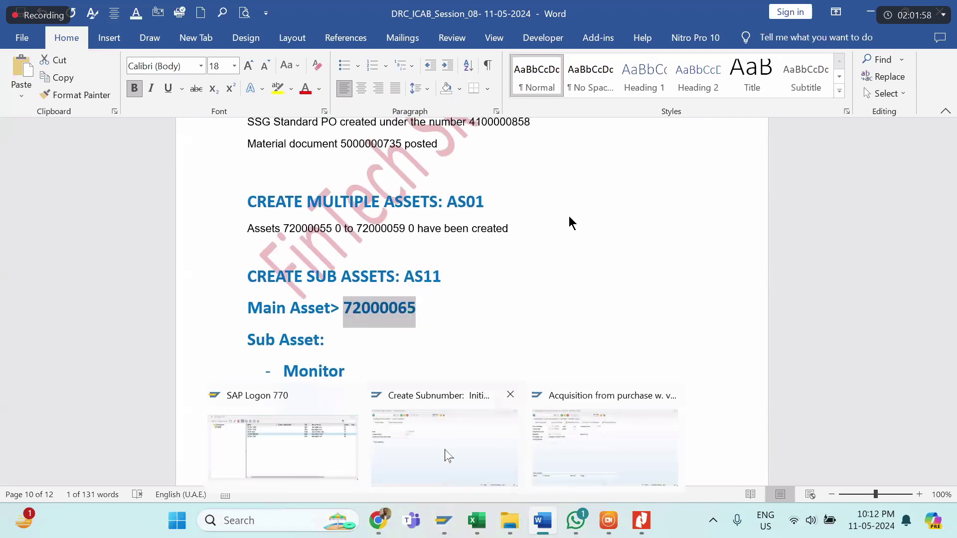
pyautogui.click(448, 455)
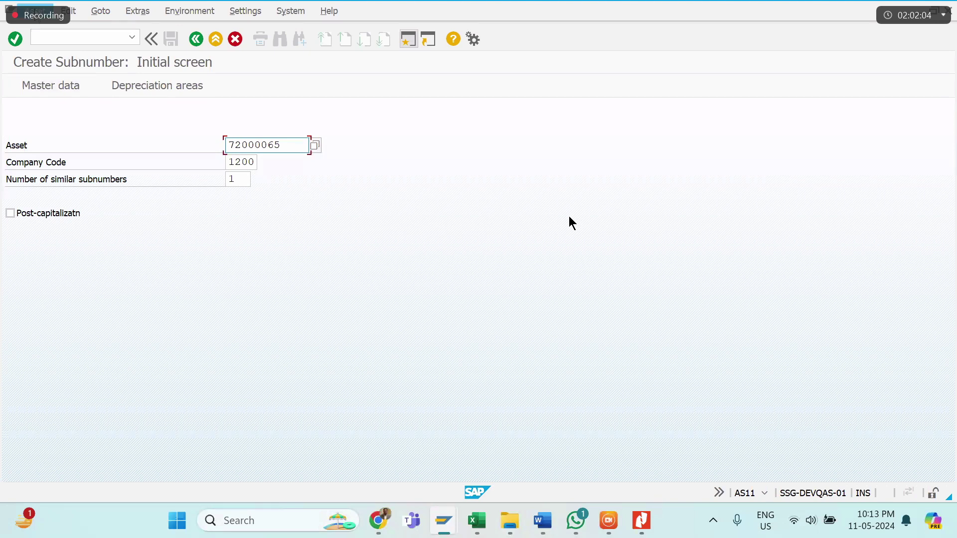
pyautogui.click(35, 10)
pyautogui.click(58, 81)
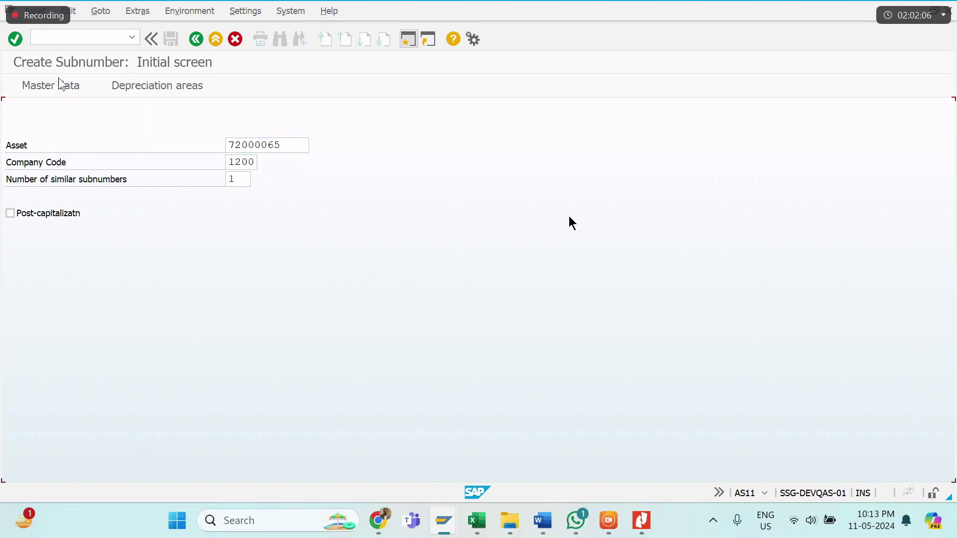
pyautogui.press('Tab')
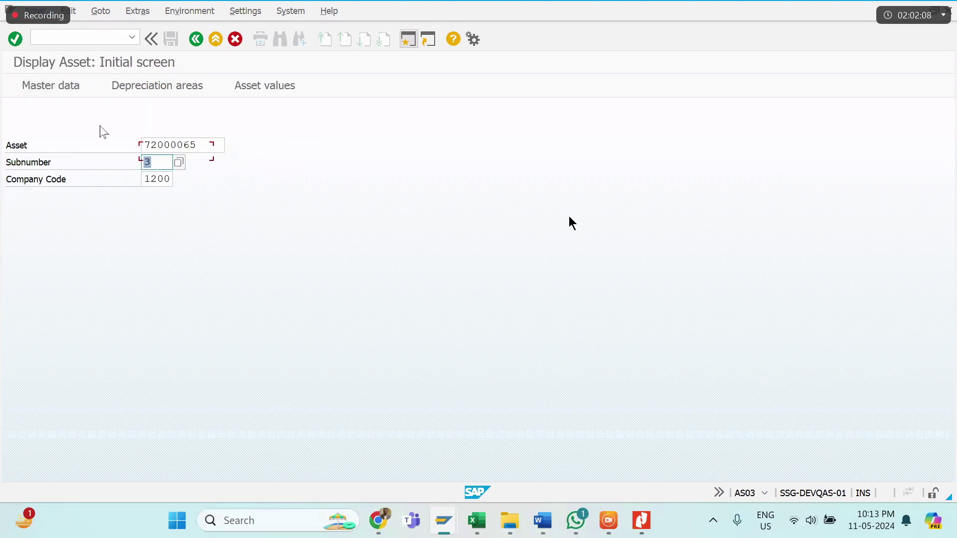
pyautogui.write('1')
pyautogui.press('Return')
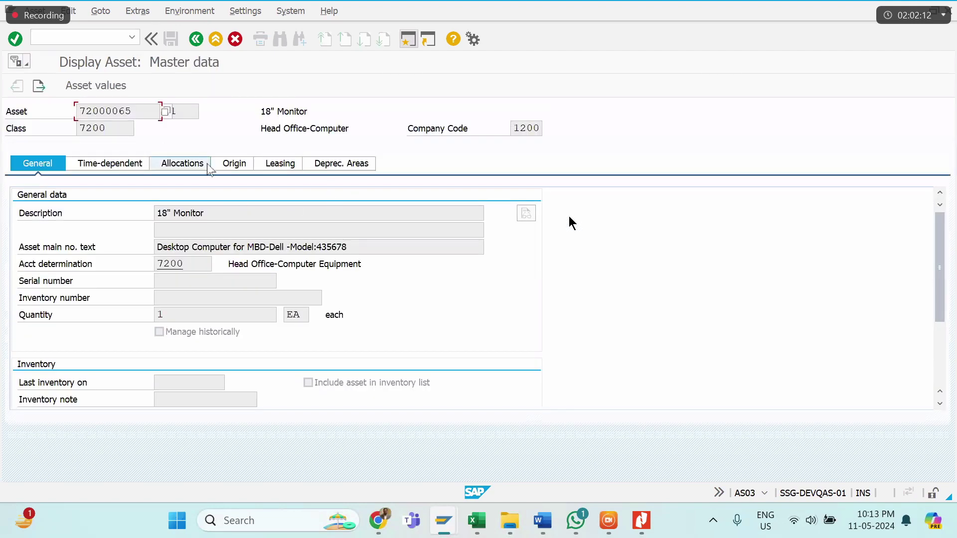
# Step: Copy main asset number 72000065 from the displayed master data into the first line item's account in the F-90 session
pyautogui.doubleClick(187, 112)
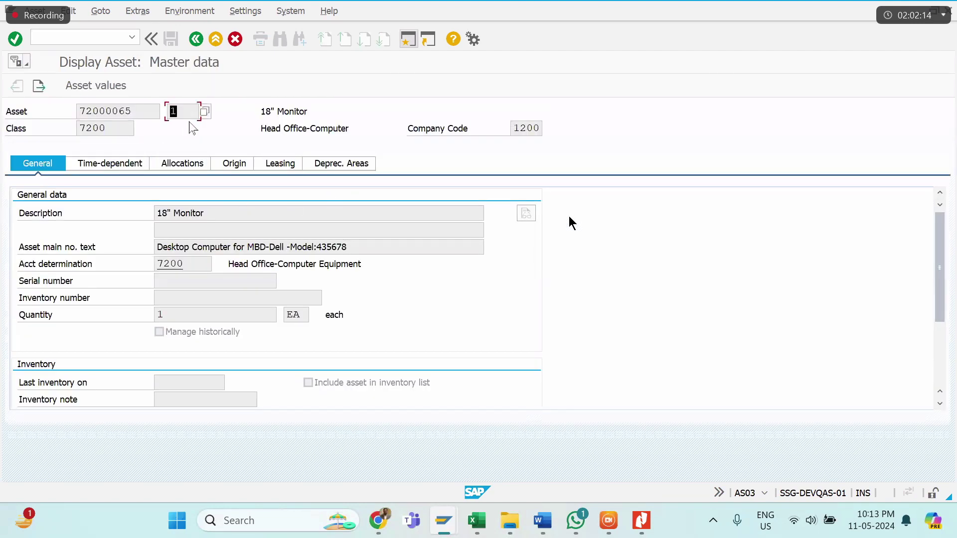
pyautogui.click(122, 127)
pyautogui.moveTo(79, 113); pyautogui.dragTo(139, 112)
pyautogui.hotkey('ctrl', 'c')
pyautogui.click(138, 112)
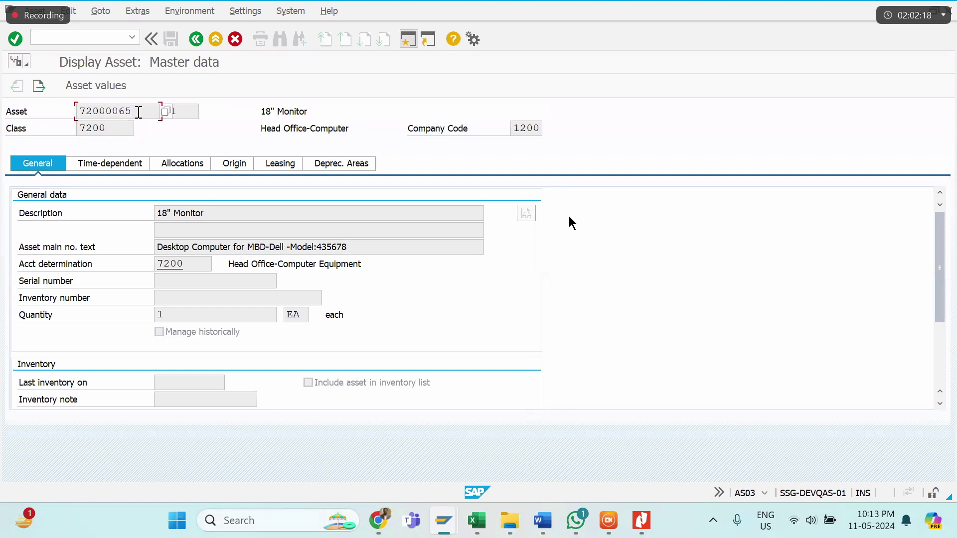
pyautogui.hotkey('alt', 'Tab')
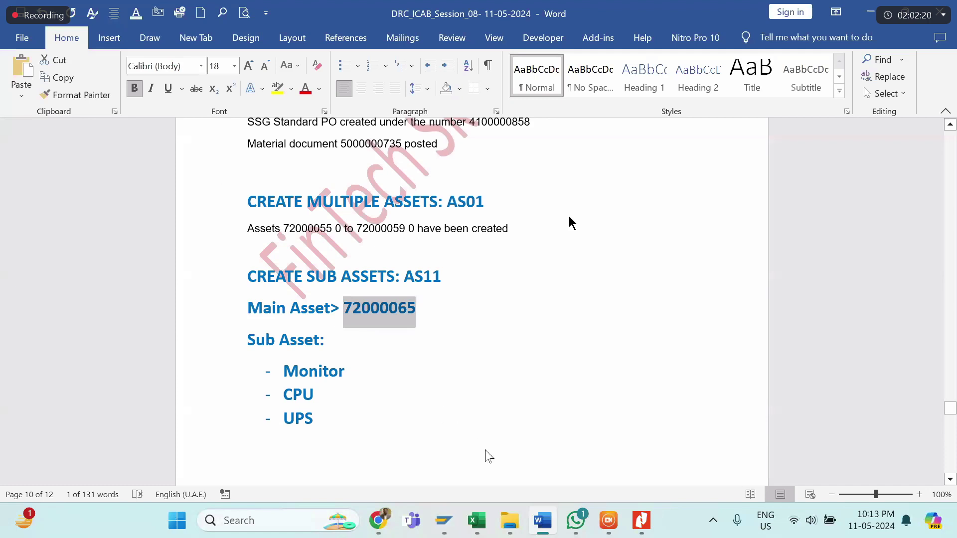
pyautogui.hotkey('alt', 'Tab')
pyautogui.moveTo(444, 519)
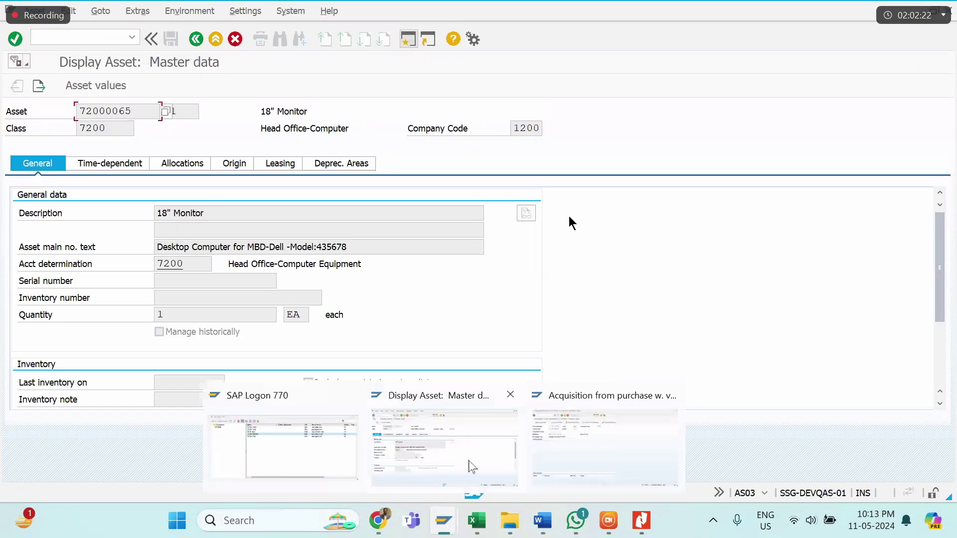
pyautogui.click(581, 459)
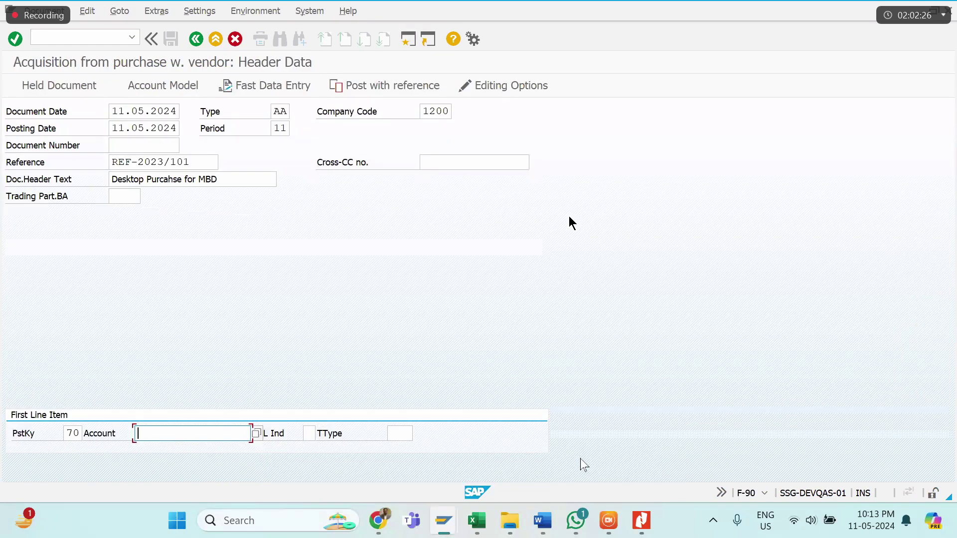
pyautogui.hotkey('ctrl', 'v')
# Step: Append subnumber 1 to the account as "72000065 1", set the transaction type to 100 and submit the first line item
pyautogui.hotkey('alt', 'Tab')
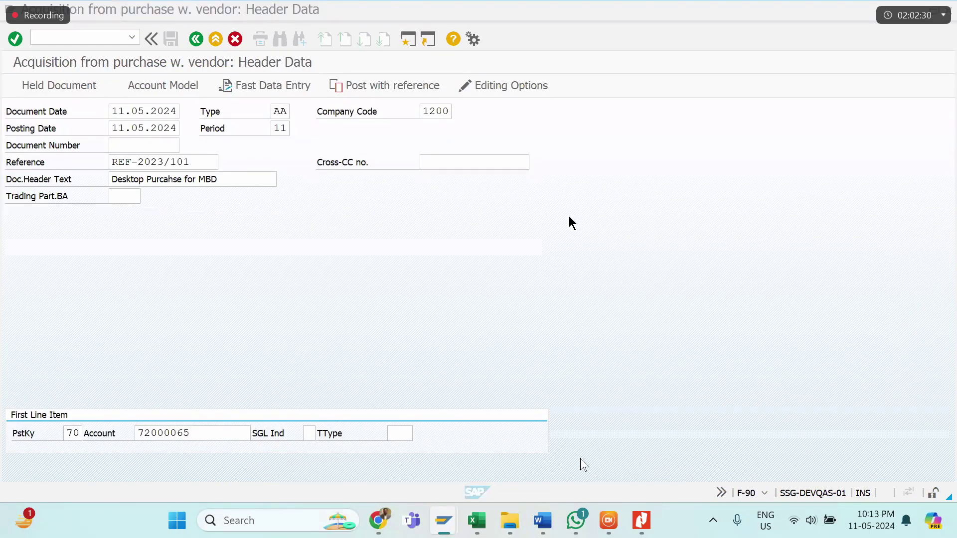
pyautogui.hotkey('alt', 'Tab')
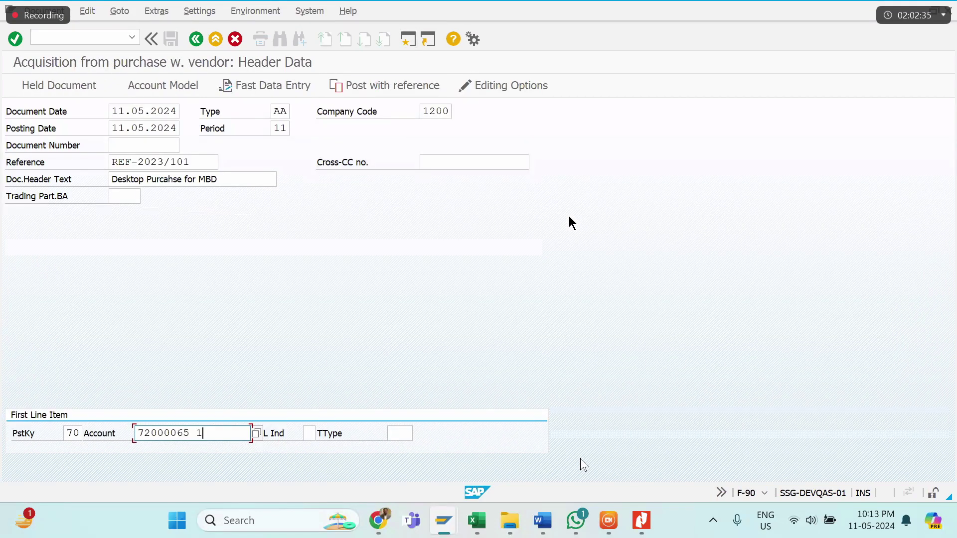
pyautogui.write('1')
pyautogui.press('Return')
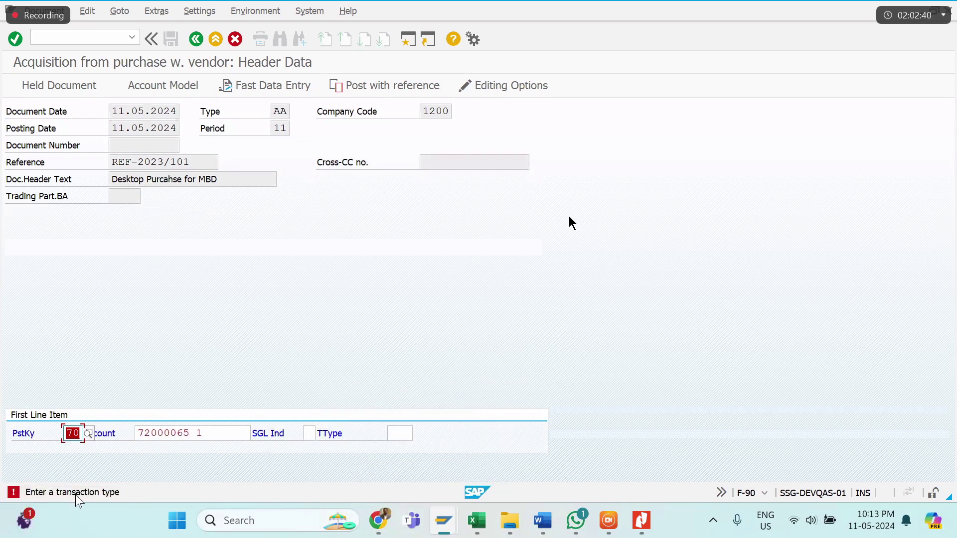
pyautogui.click(408, 438)
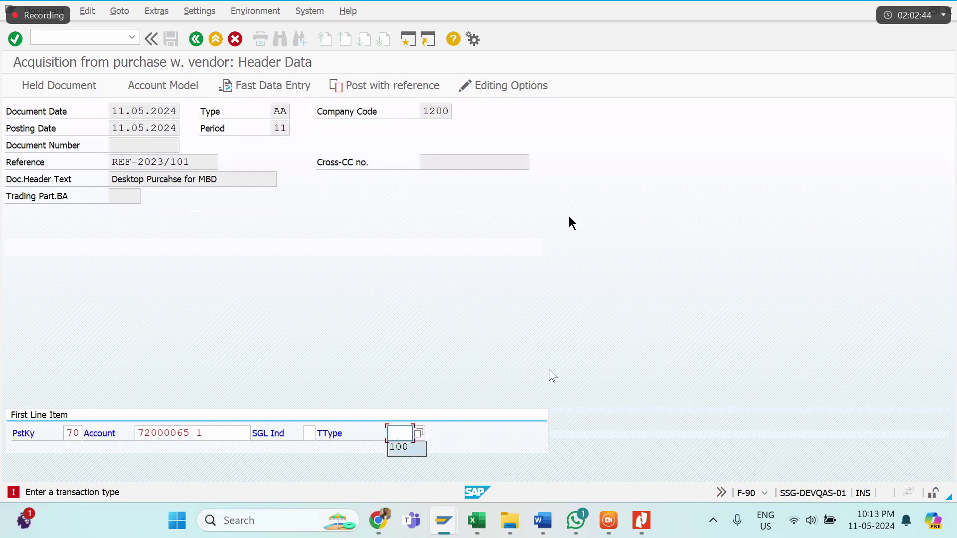
pyautogui.write('100')
pyautogui.press('Return')
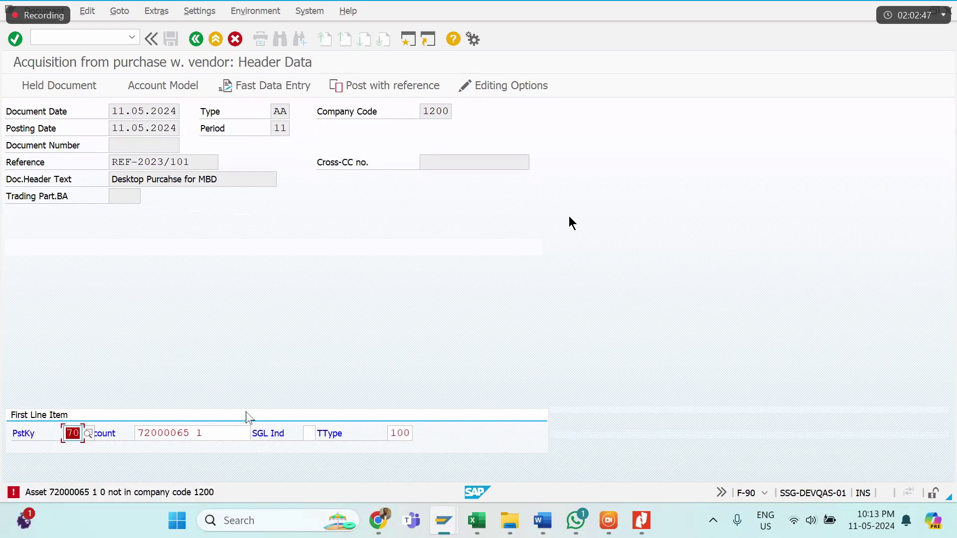
# Step: Try "72000065,1" as the first line item's account
pyautogui.click(206, 432)
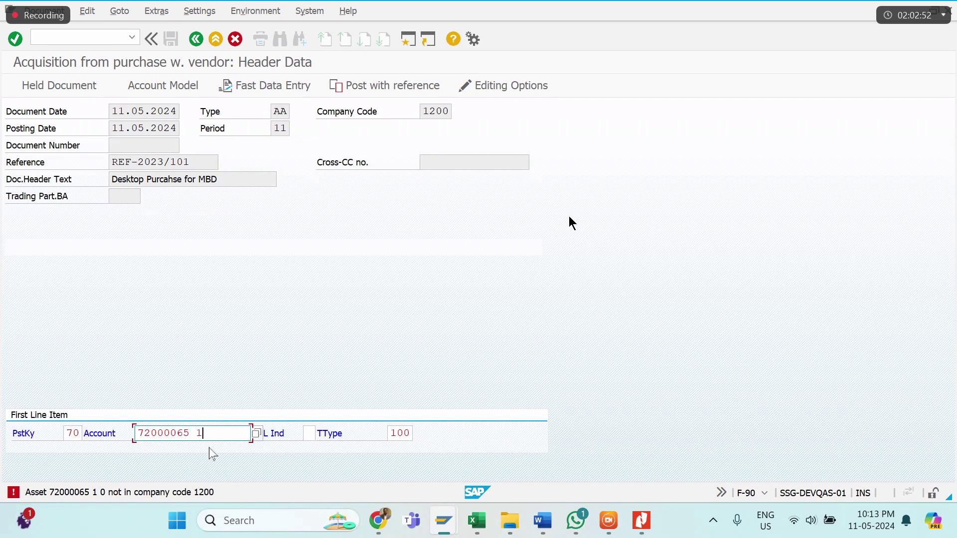
pyautogui.press('BackSpace')
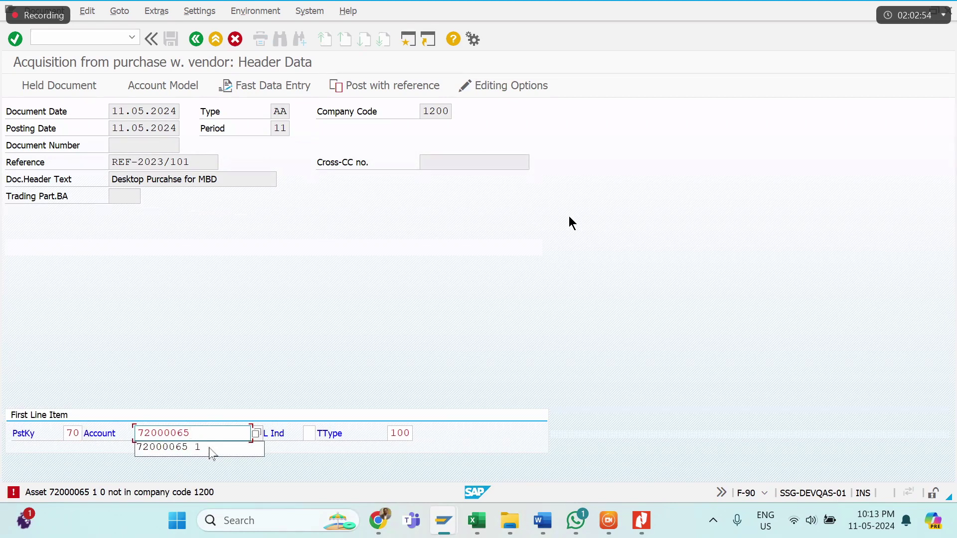
pyautogui.write(',')
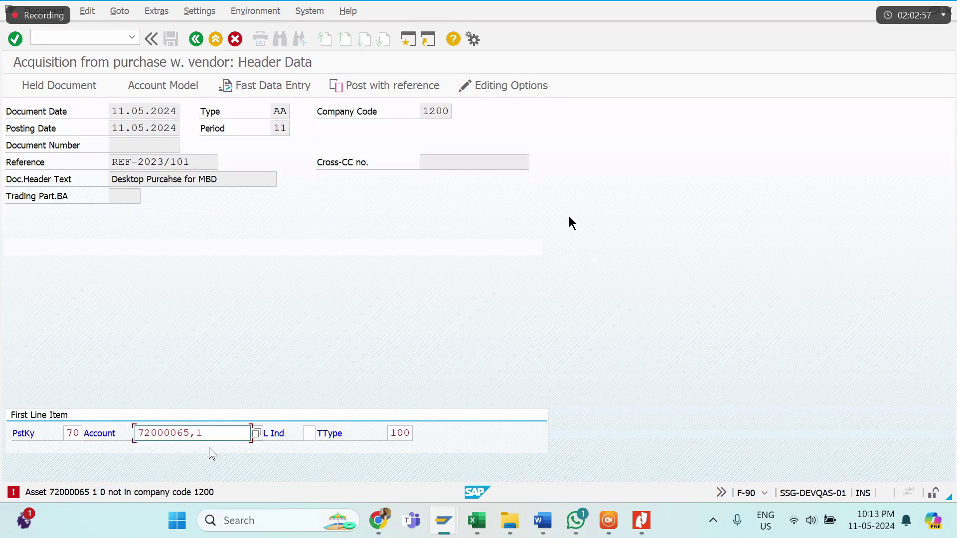
pyautogui.write('1')
pyautogui.press('Return')
# Step: Choose the 18" MONITOR sub asset from the asset value list, set the account to 72000065-1 and continue to its asset item
pyautogui.click(256, 433)
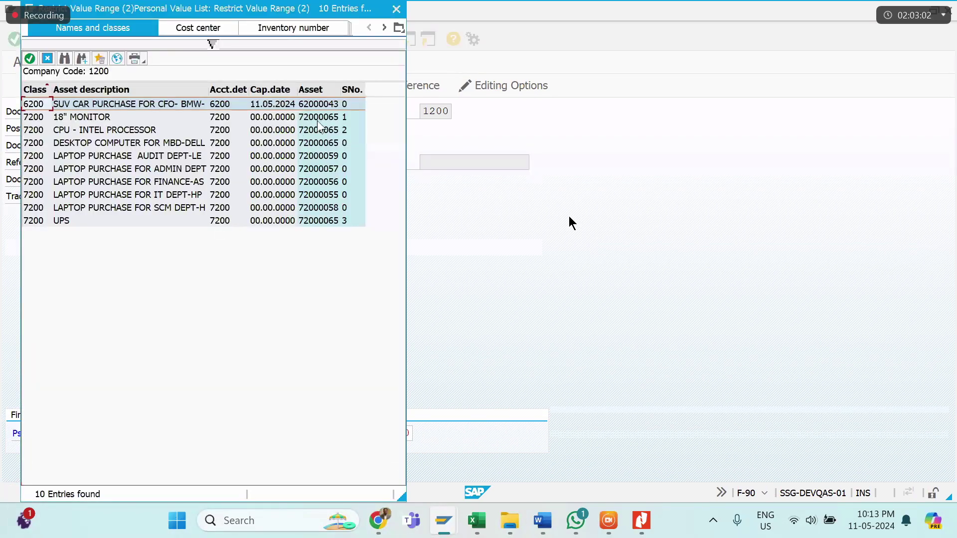
pyautogui.click(317, 120)
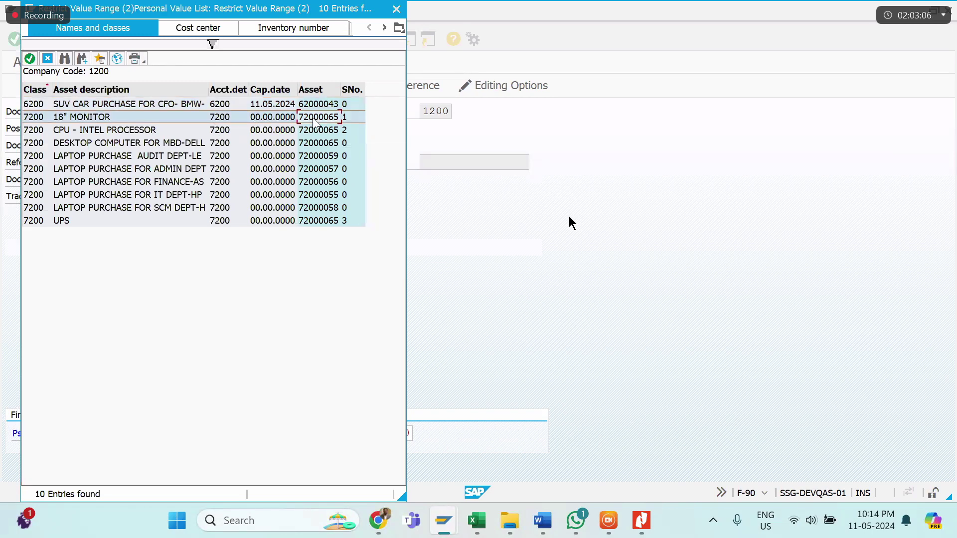
pyautogui.doubleClick(315, 122)
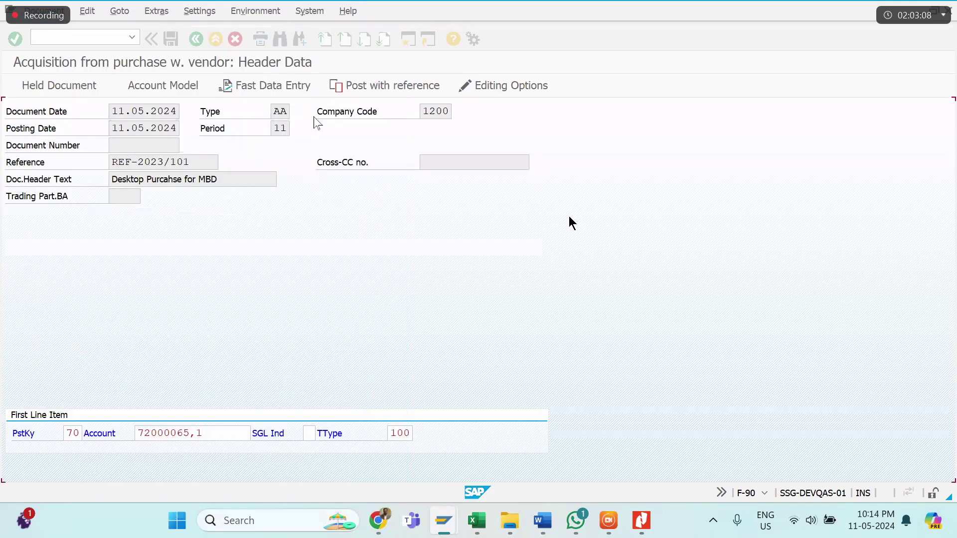
pyautogui.click(234, 429)
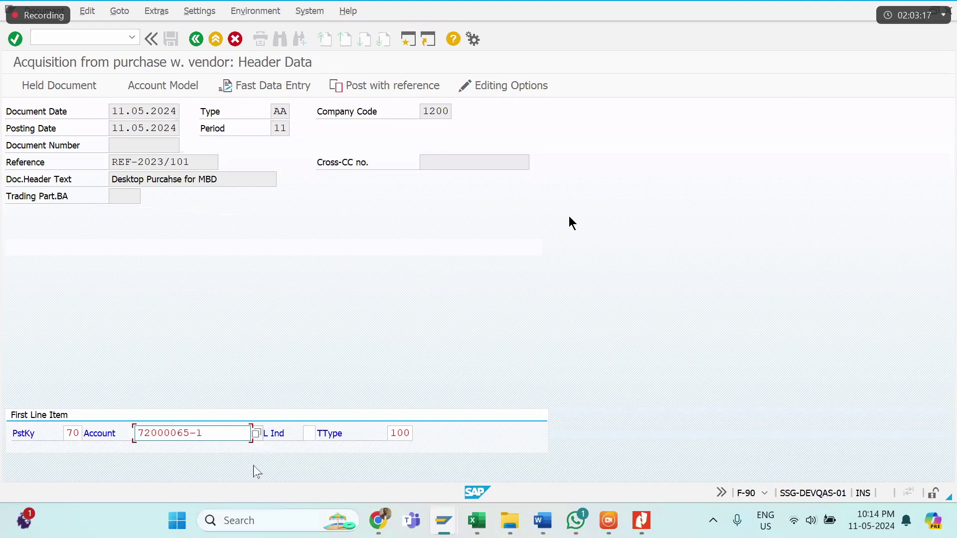
pyautogui.press('Return')
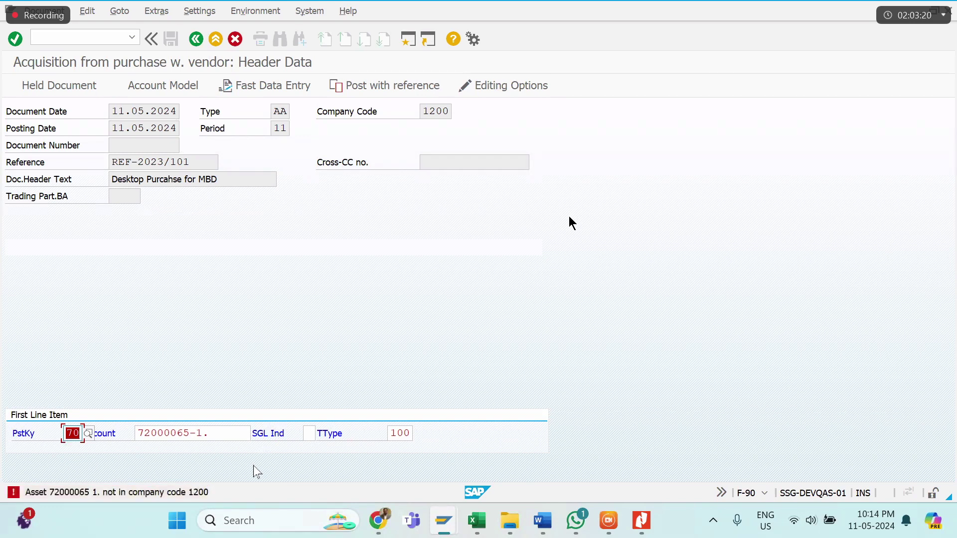
pyautogui.click(225, 437)
pyautogui.press('BackSpace')
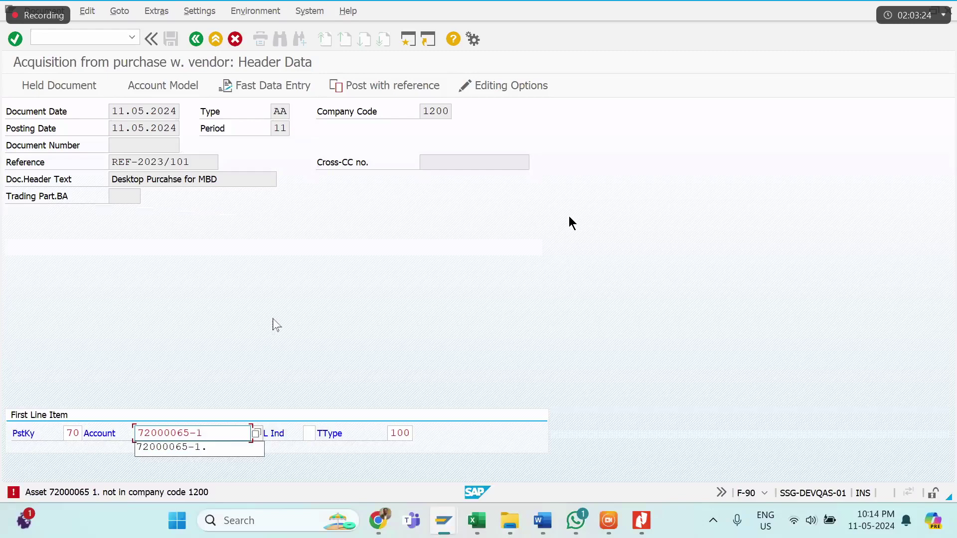
pyautogui.press('Return')
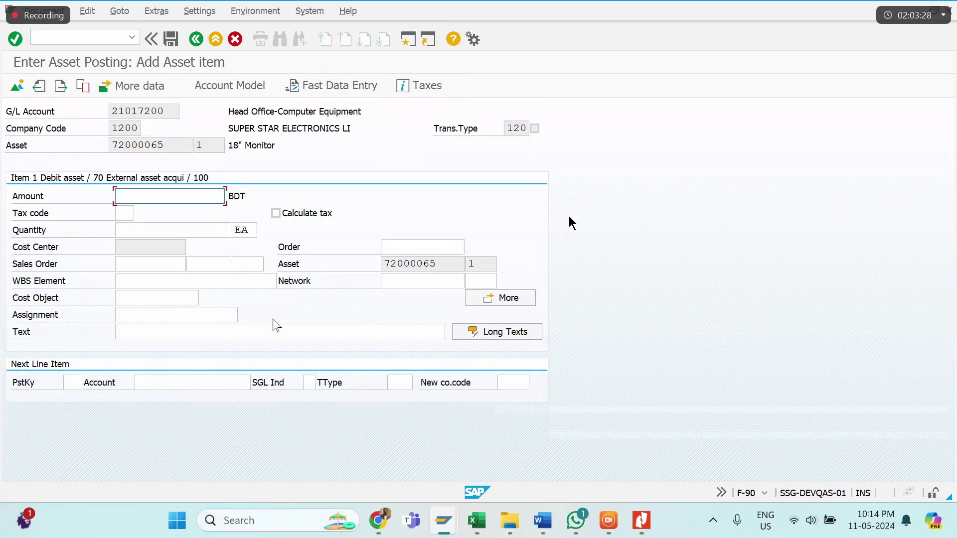
# Step: Set the monitor item's amount to 65000 BDT
pyautogui.write('35')
pyautogui.press('BackSpace')
pyautogui.press('BackSpace')
pyautogui.write('6')
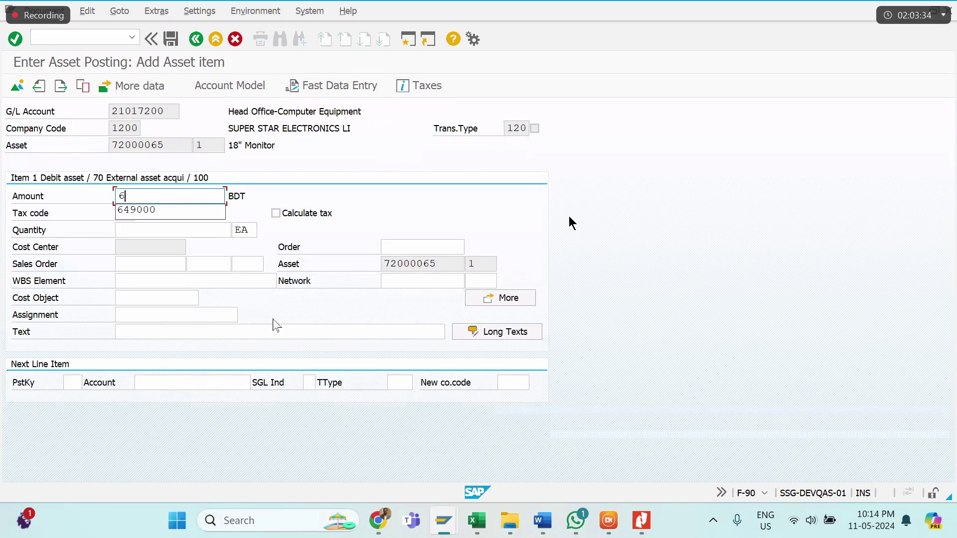
pyautogui.write('5000')
# Step: Enter "CPU for MBD" as the monitor line item's text
pyautogui.press('Down')
pyautogui.press('Down')
pyautogui.press('Down')
pyautogui.press('Down')
pyautogui.press('Down')
pyautogui.press('Down')
pyautogui.press('Down')
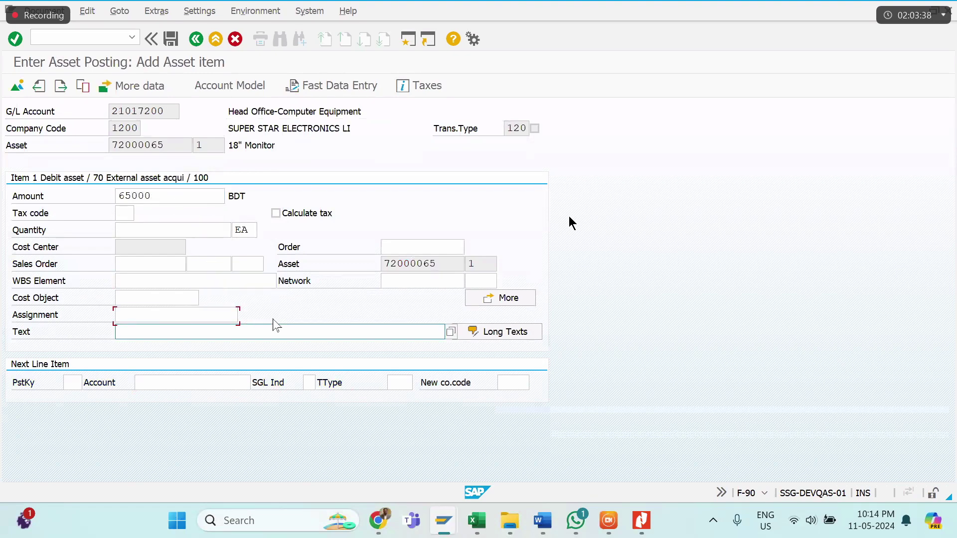
pyautogui.press('Down')
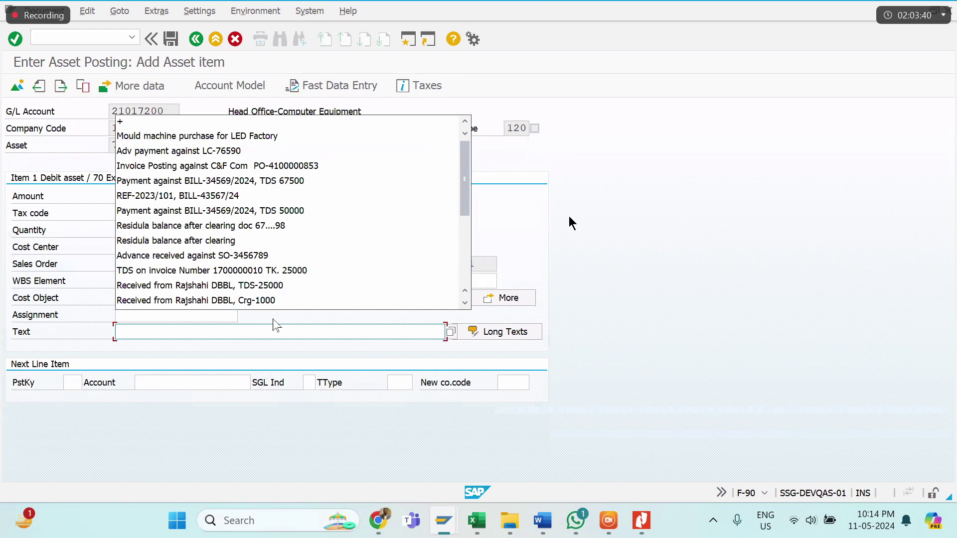
pyautogui.write('C')
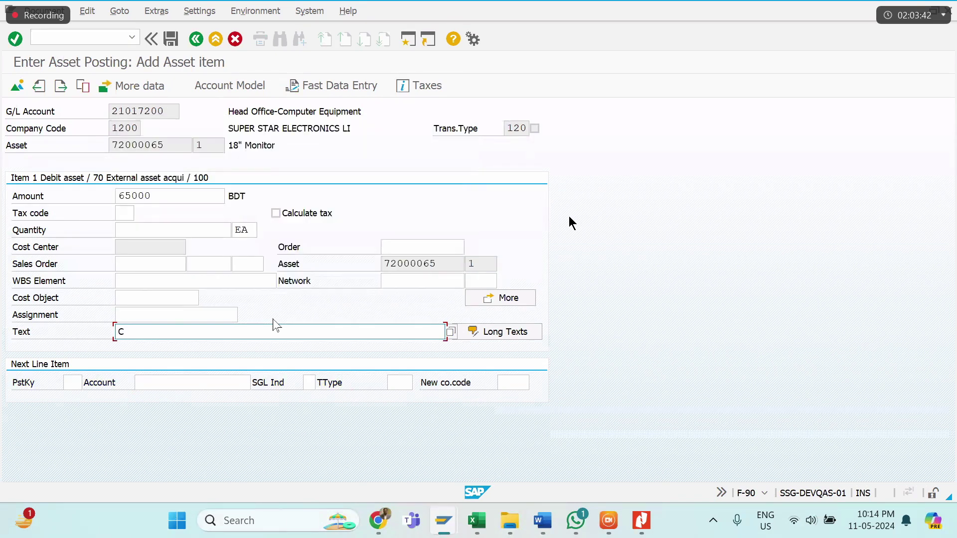
pyautogui.write('PU for MBD')
# Step: Replace the monitor line item's text with its asset description "18" Monitor" and confirm the item with quantity 1 EA
pyautogui.hotkey('alt', 'Tab')
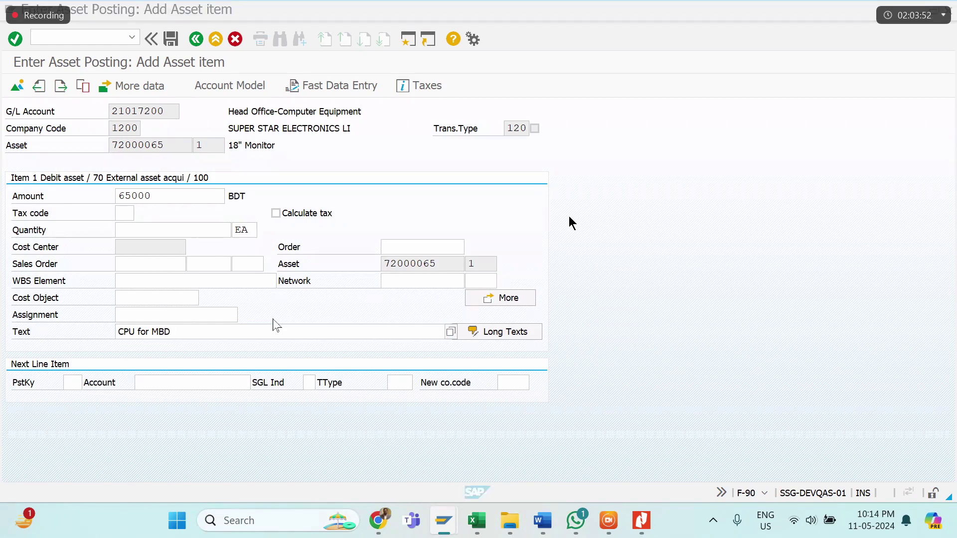
pyautogui.hotkey('alt', 'Tab')
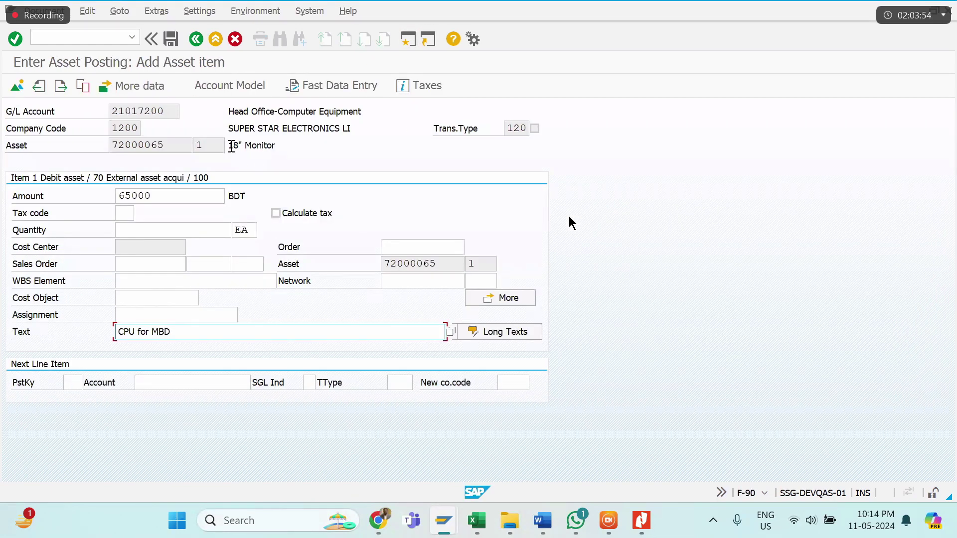
pyautogui.moveTo(236, 147); pyautogui.dragTo(293, 148)
pyautogui.hotkey('ctrl', 'c')
pyautogui.click(294, 148)
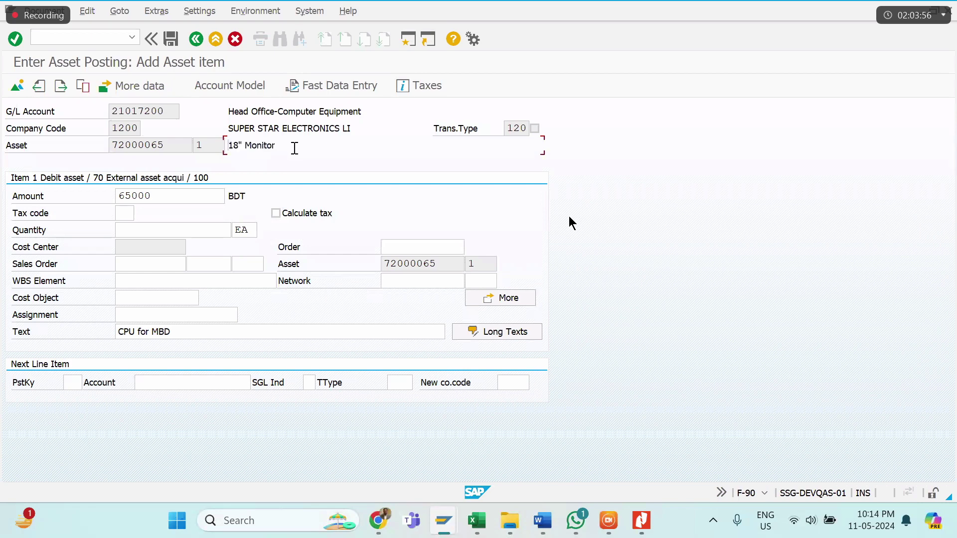
pyautogui.click(123, 313)
pyautogui.press('Tab')
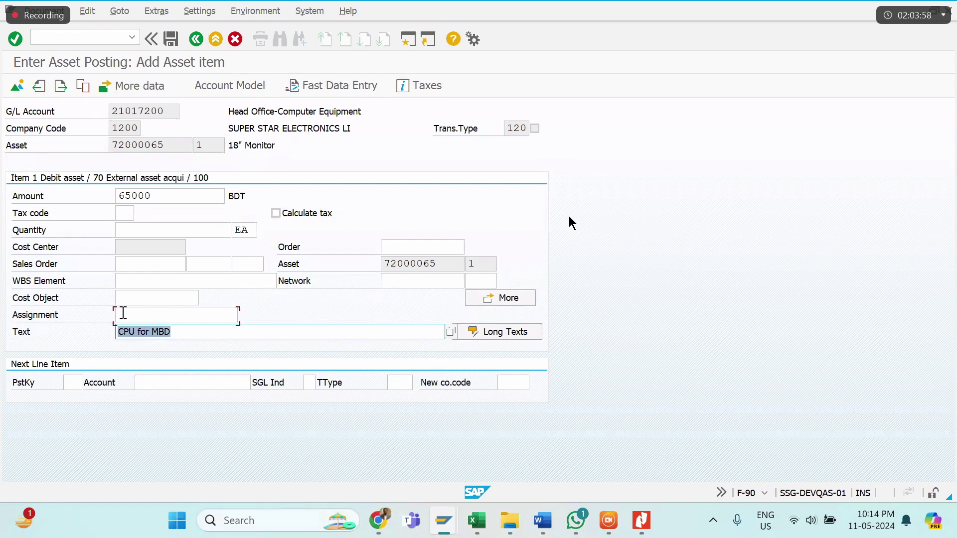
pyautogui.hotkey('ctrl', 'v')
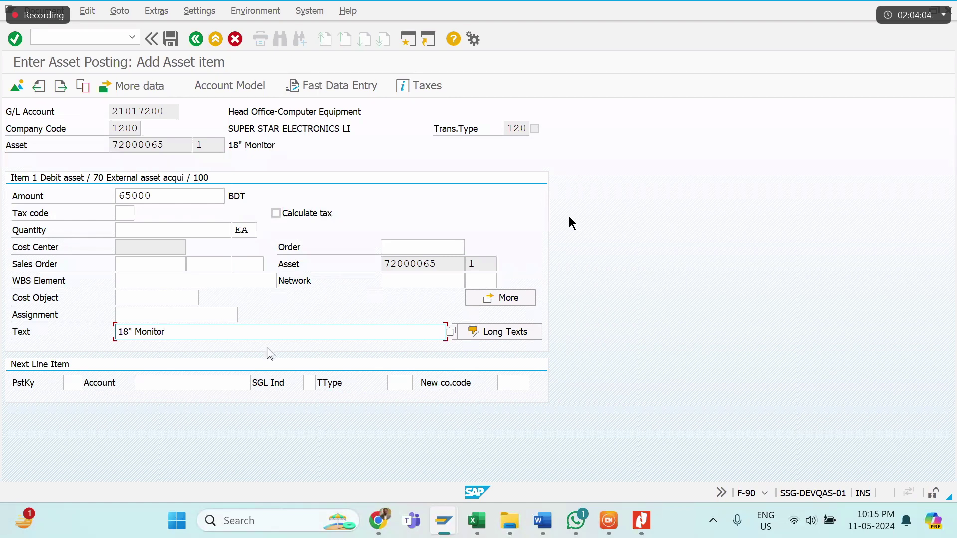
pyautogui.press('Return')
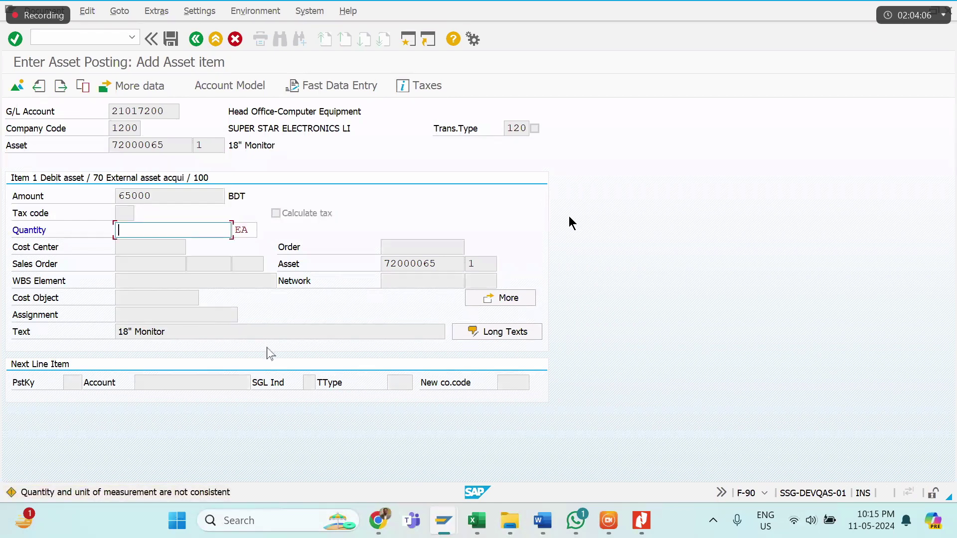
pyautogui.press('Return')
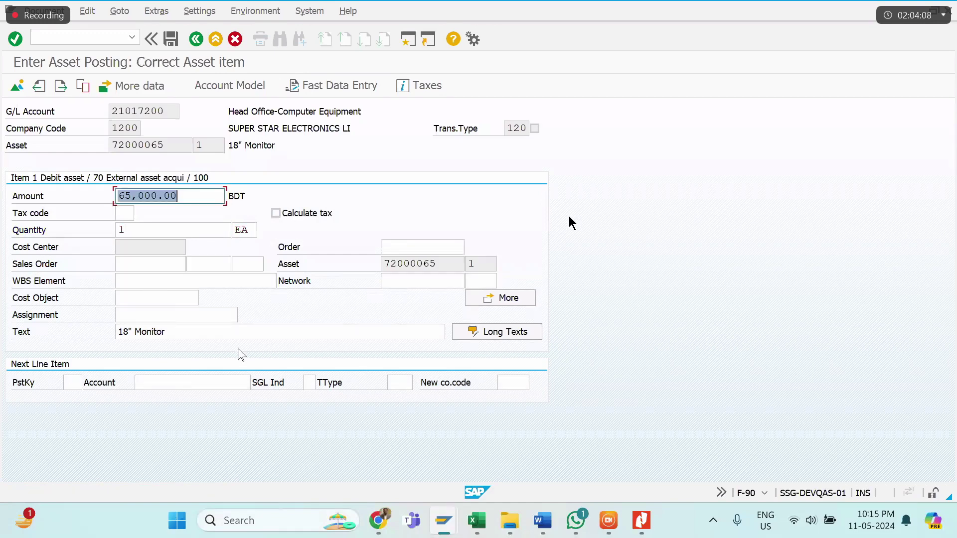
# Step: Enter posting key 70 and account 72000065-2 for the next line item
pyautogui.click(74, 380)
pyautogui.press('space')
pyautogui.press('Down')
pyautogui.press('Tab')
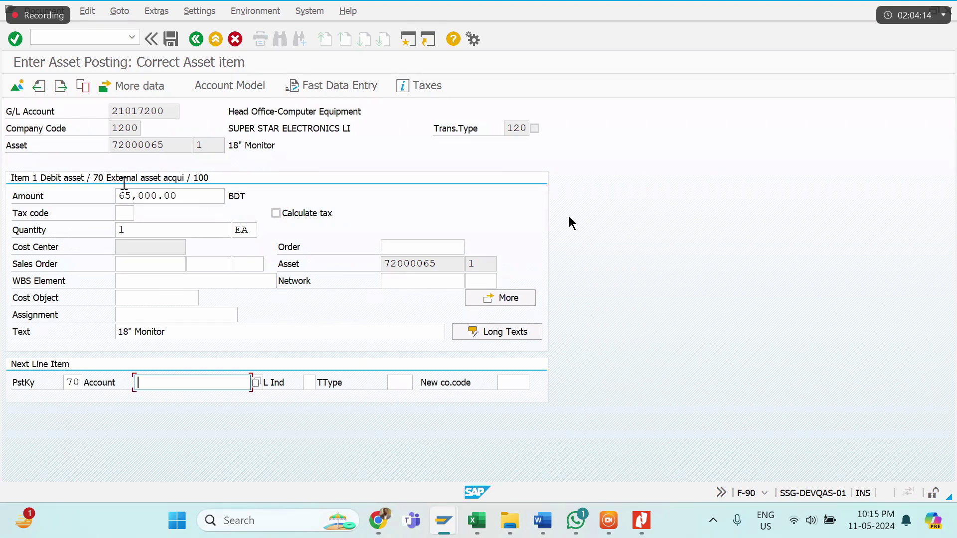
pyautogui.press('space')
pyautogui.press('Down')
pyautogui.press('Return')
pyautogui.press('BackSpace')
pyautogui.write('2')
pyautogui.press('Tab')
pyautogui.press('Tab')
pyautogui.press('Tab')
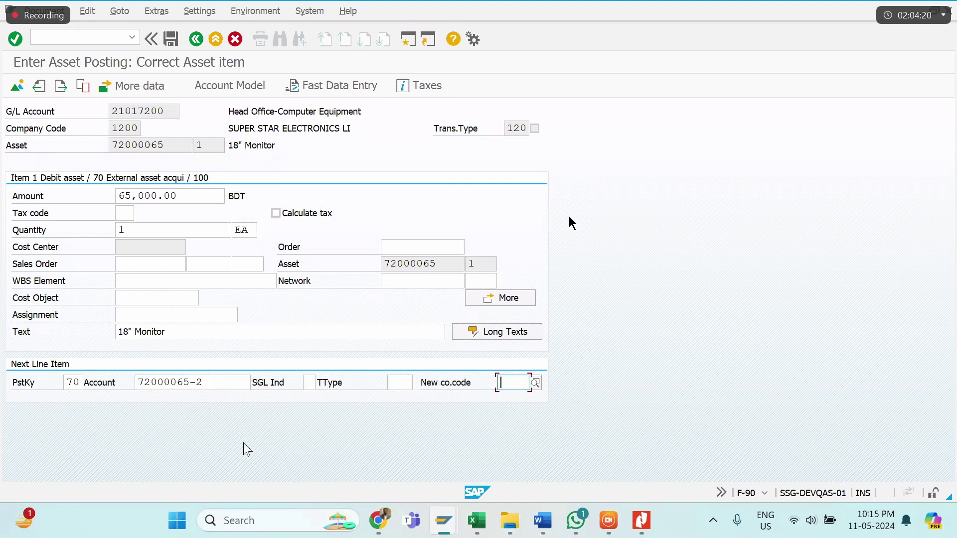
# Step: Set the transaction type to 100 for sub asset 2 and continue to its asset item
pyautogui.click(401, 385)
pyautogui.write('100')
pyautogui.press('Return')
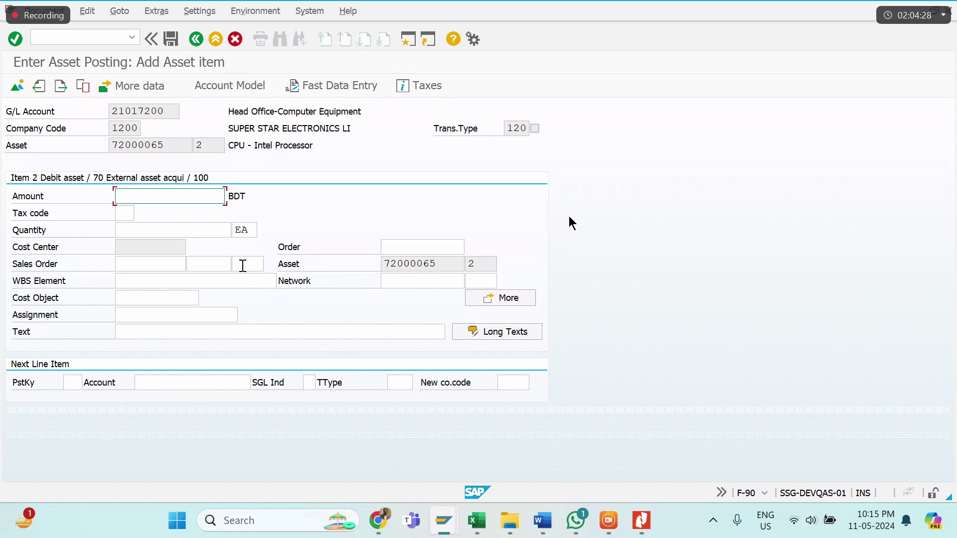
# Step: Set the CPU line item's amount to 35000 BDT and its quantity to 1 EA
pyautogui.write('35000')
pyautogui.press('Tab')
pyautogui.press('Tab')
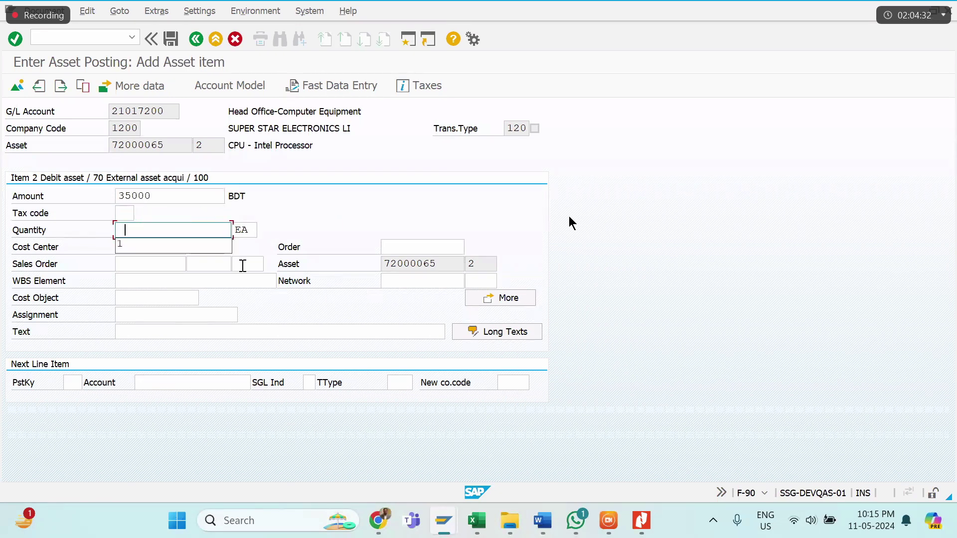
pyautogui.write('1')
pyautogui.press('Tab')
pyautogui.press('Tab')
pyautogui.press('Tab')
pyautogui.press('Tab')
pyautogui.press('Tab')
pyautogui.press('Tab')
pyautogui.press('Tab')
pyautogui.press('Tab')
# Step: Copy the asset description "CPU - Intel Processor" into the CPU line item's text and confirm the item
pyautogui.moveTo(230, 145); pyautogui.dragTo(339, 147)
pyautogui.hotkey('ctrl', 'c')
pyautogui.click(339, 147)
pyautogui.click(199, 328)
pyautogui.hotkey('ctrl', 'v')
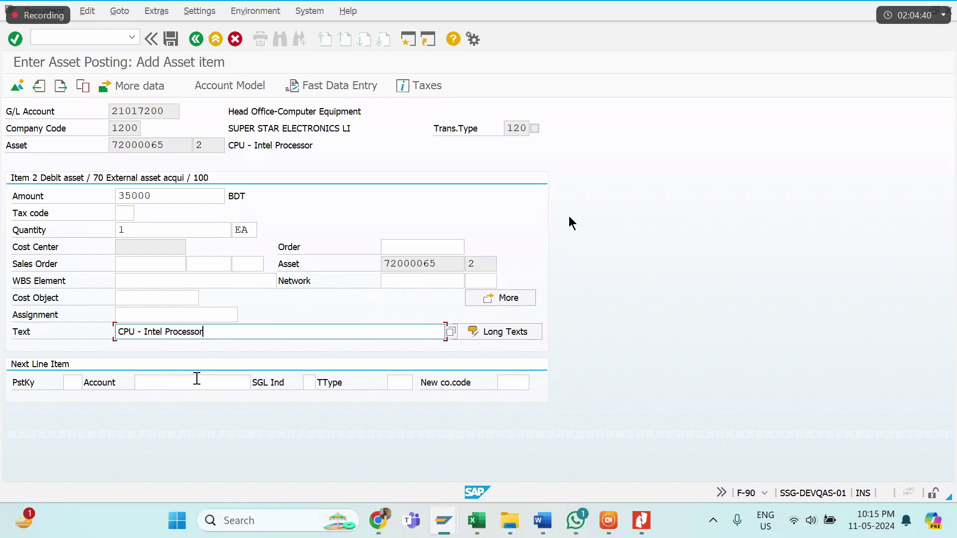
pyautogui.press('Return')
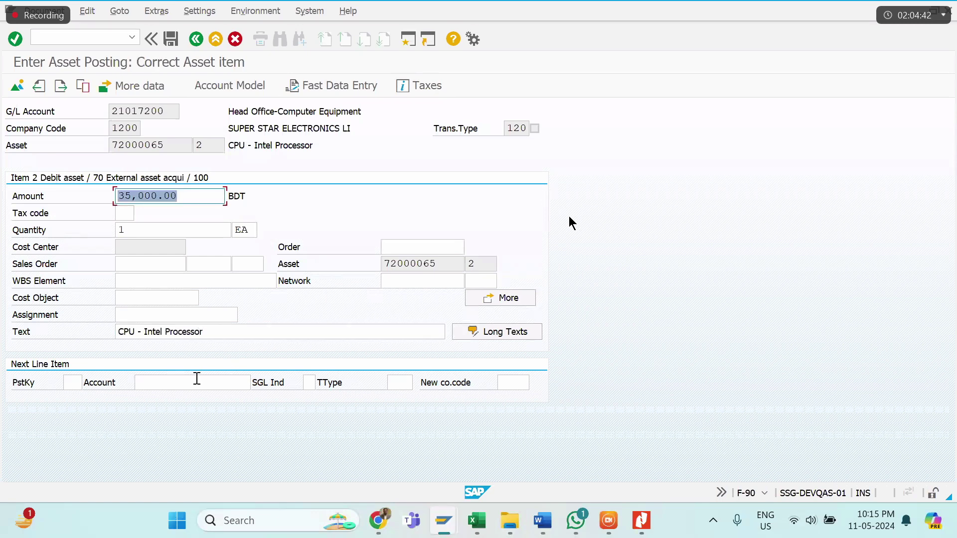
# Step: Enter posting key 70 and account 72000065-3 for the line item following the CPU
pyautogui.click(72, 382)
pyautogui.press('Down')
pyautogui.press('Return')
pyautogui.press('Tab')
pyautogui.press('Down')
pyautogui.press('Return')
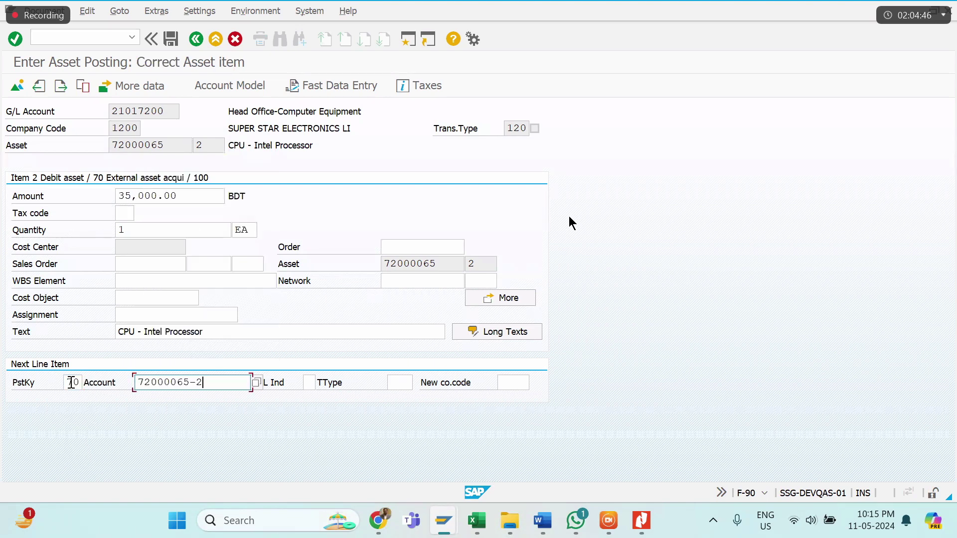
pyautogui.press('BackSpace')
pyautogui.write('3')
pyautogui.press('Tab')
pyautogui.press('Tab')
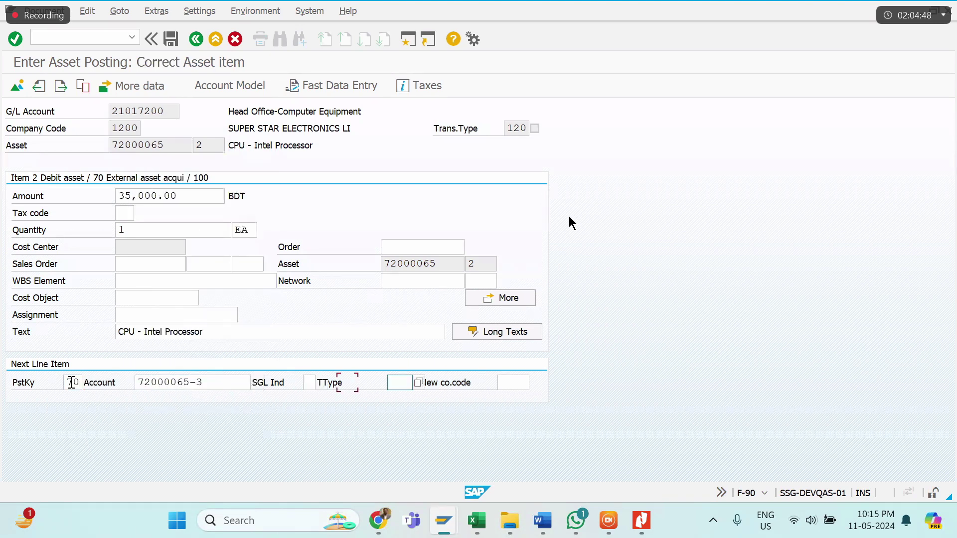
# Step: Set transaction type 100 for sub asset 3 and continue to the UPS asset item
pyautogui.write('1')
pyautogui.press('Down')
pyautogui.press('Return')
pyautogui.press('Return')
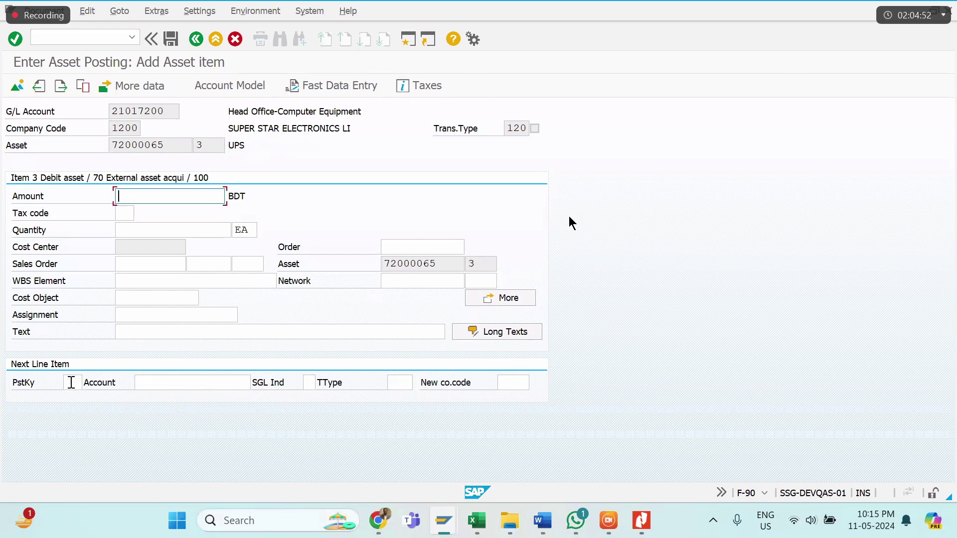
# Step: Set the UPS line item's amount to 6000 BDT and its quantity to 1 EA
pyautogui.write('6000')
pyautogui.press('Tab')
pyautogui.press('Tab')
pyautogui.write('1')
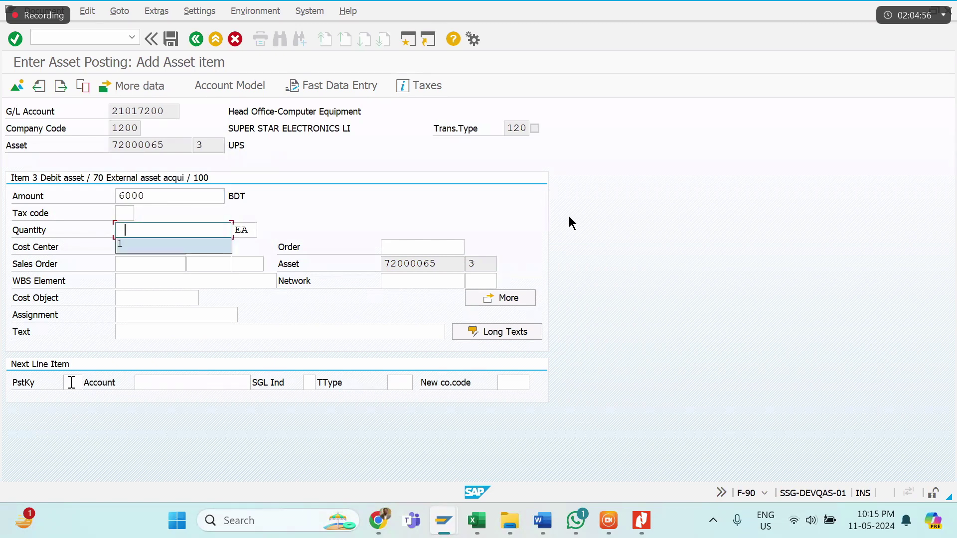
pyautogui.press('Down')
pyautogui.press('Down')
pyautogui.press('Down')
pyautogui.press('Down')
pyautogui.press('Down')
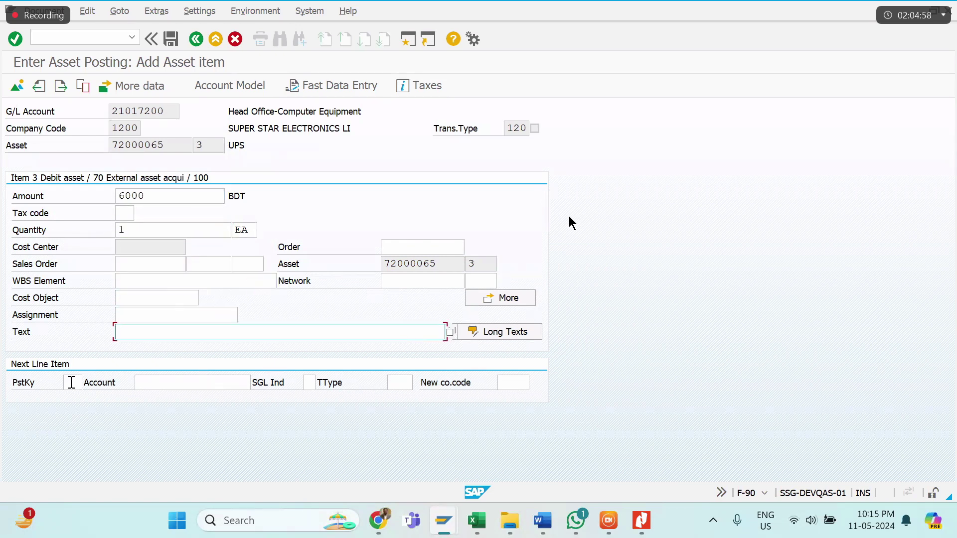
# Step: Enter "UPS" as the third line item's text and confirm the item
pyautogui.click(237, 144)
pyautogui.click(163, 330)
pyautogui.write('UPS')
pyautogui.press('Return')
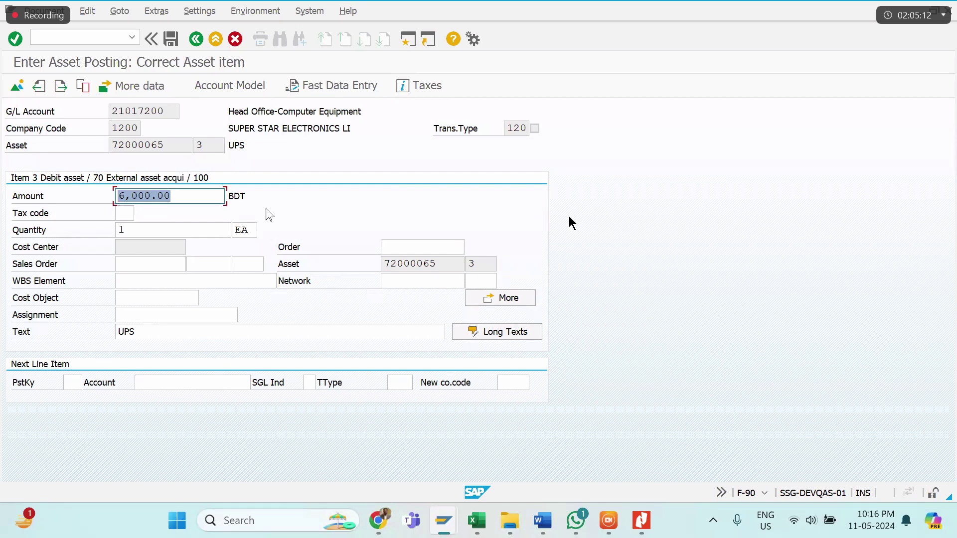
# Step: Set the posting key of the line item following the UPS to 31, vendor invoice
pyautogui.click(79, 382)
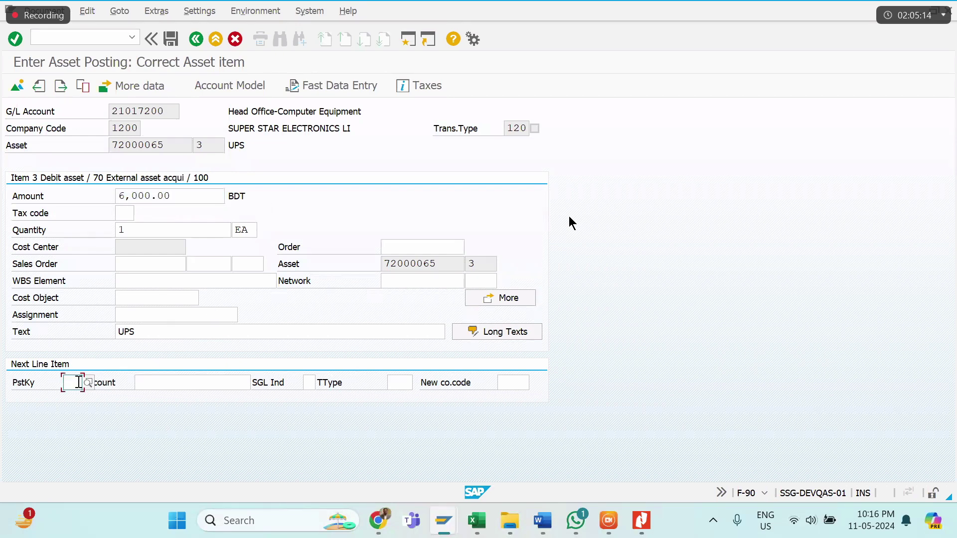
pyautogui.write('31')
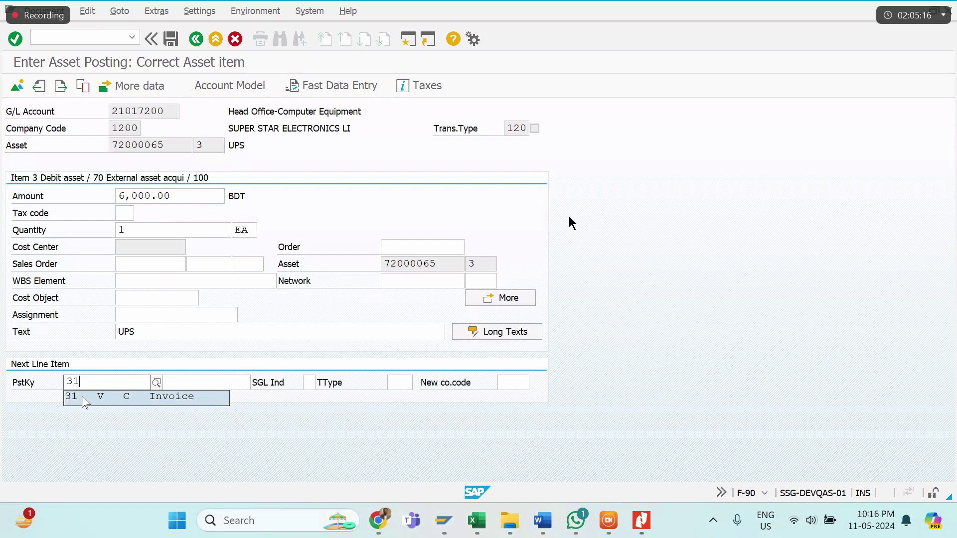
pyautogui.click(84, 399)
pyautogui.click(176, 382)
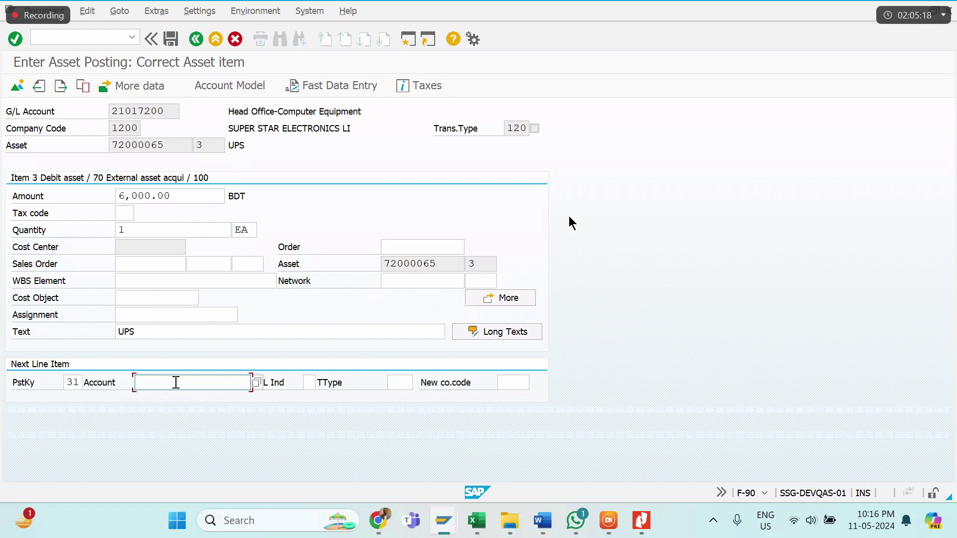
# Step: Find the vendor by the name "*global*" in company code 1200 and add GLOBAL AUTOMATION LTD. as the invoice line item's account
pyautogui.click(257, 383)
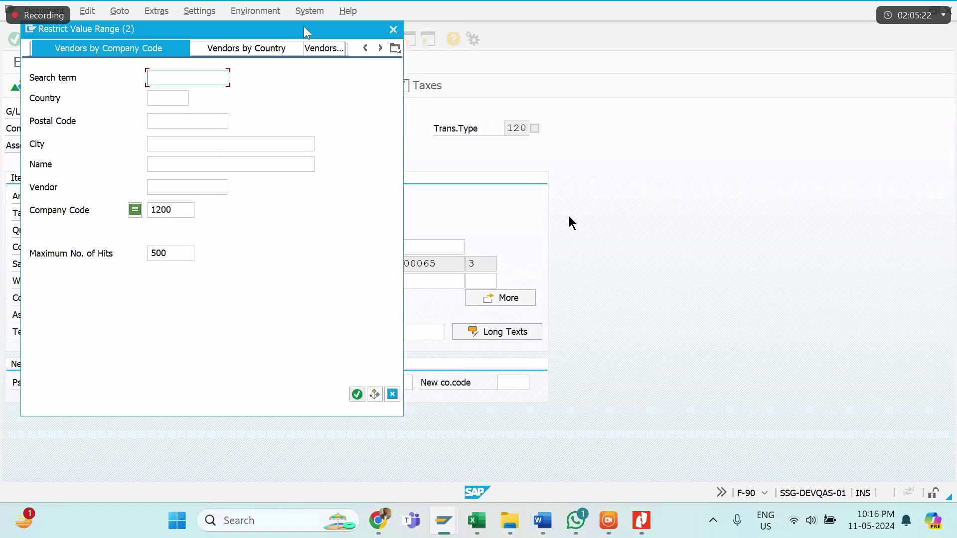
pyautogui.click(344, 232)
pyautogui.write('*global*')
pyautogui.click(342, 232)
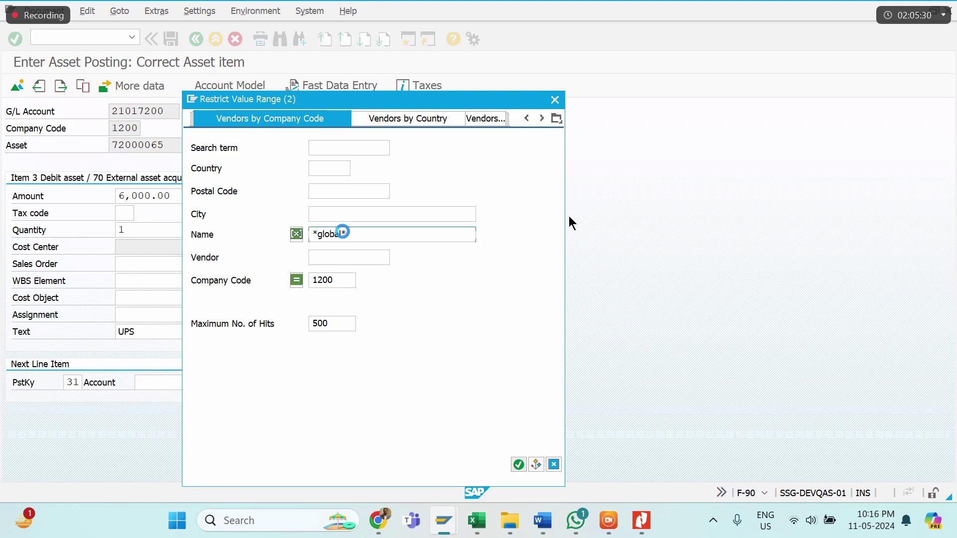
pyautogui.press('Return')
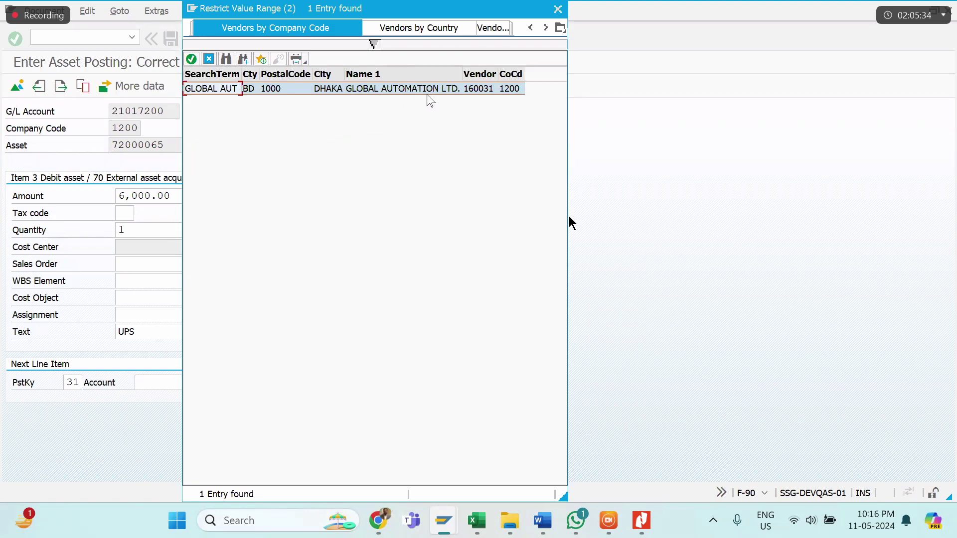
pyautogui.click(376, 46)
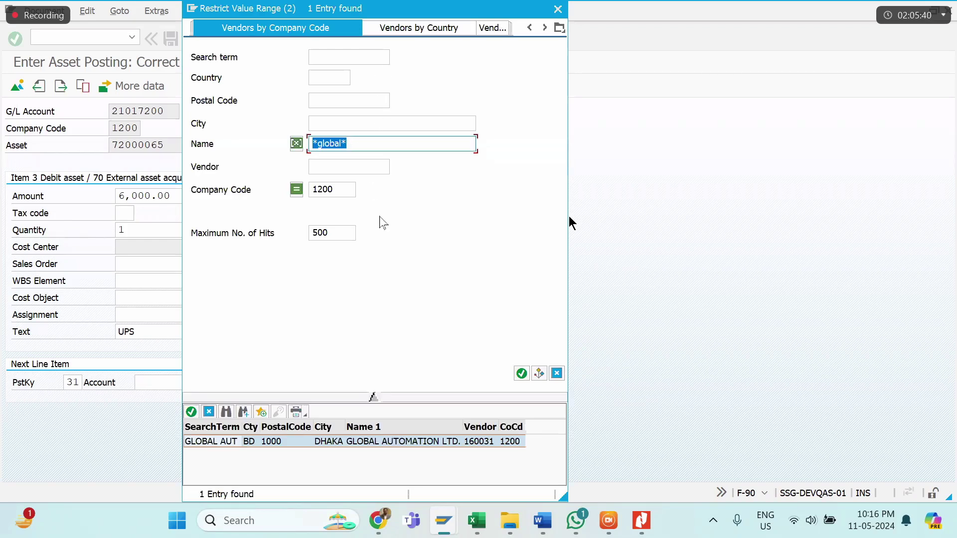
pyautogui.press('Return')
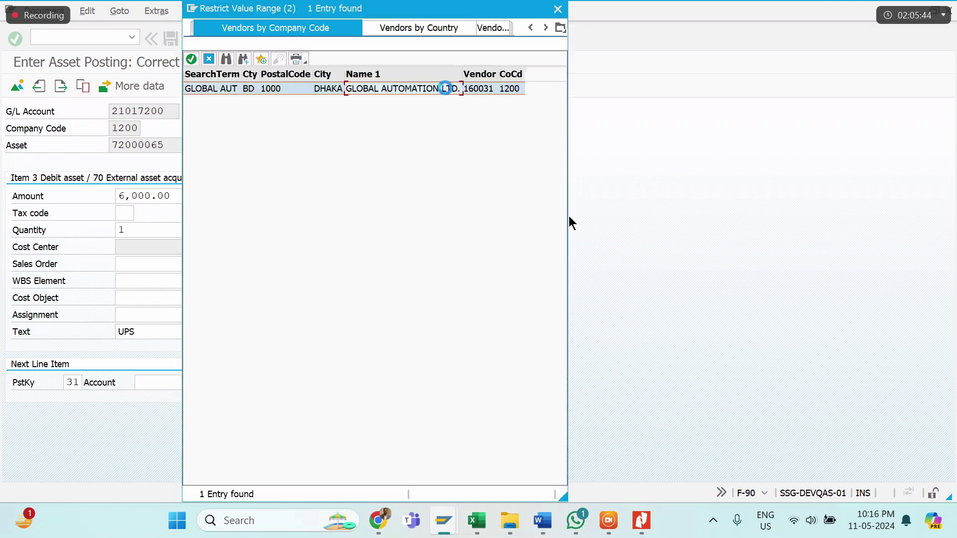
pyautogui.doubleClick(442, 88)
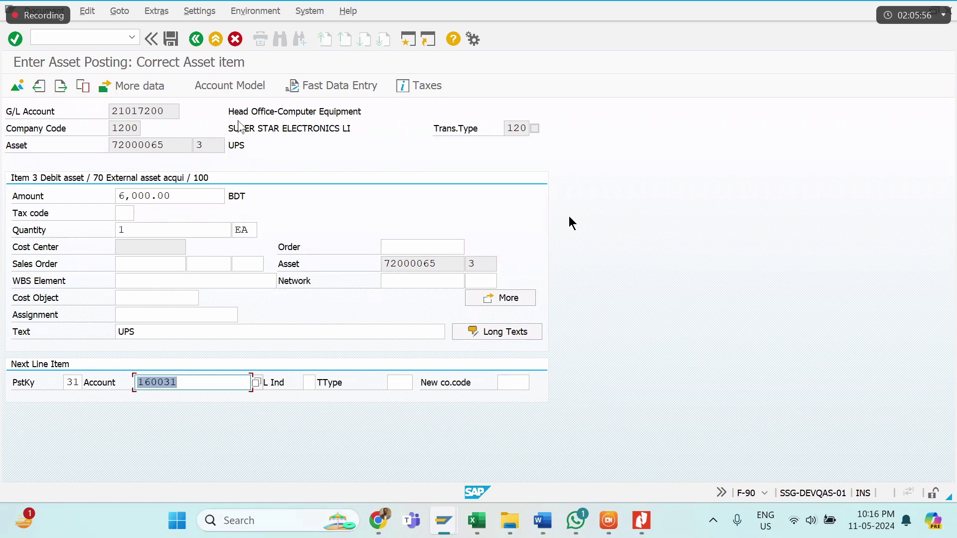
pyautogui.click(167, 409)
pyautogui.press('Return')
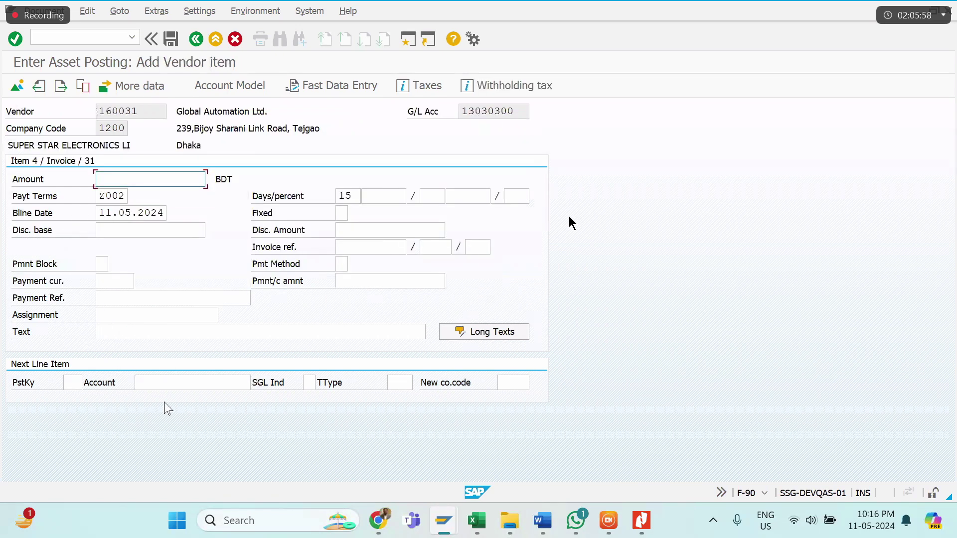
# Step: Enter * as the vendor item's amount to have it calculated from the asset items
pyautogui.write('*')
pyautogui.press('Return')
pyautogui.press('Tab')
pyautogui.press('Tab')
pyautogui.press('Tab')
pyautogui.press('Tab')
pyautogui.press('Tab')
pyautogui.press('Tab')
pyautogui.press('Tab')
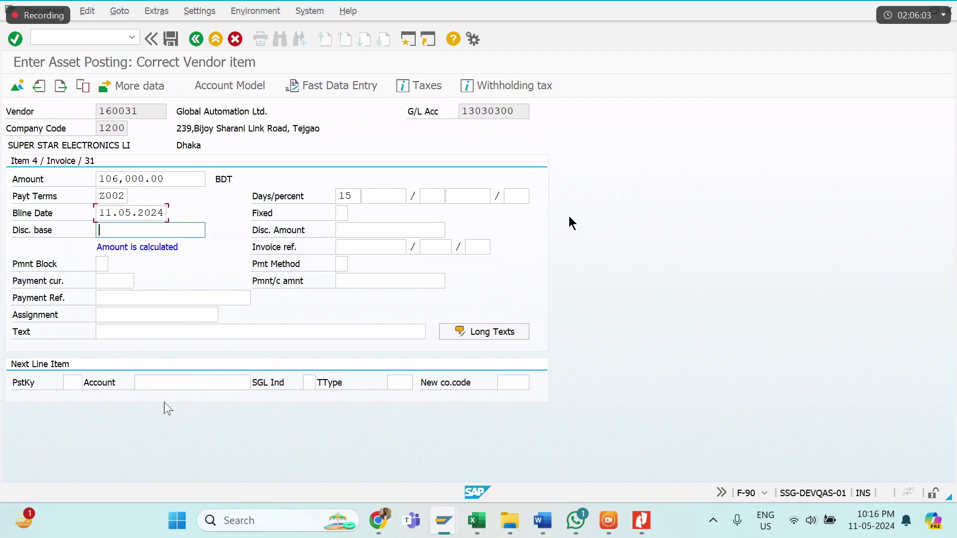
# Step: Enter "+" as the vendor item's text to carry over the previous line item's text
pyautogui.press('Tab')
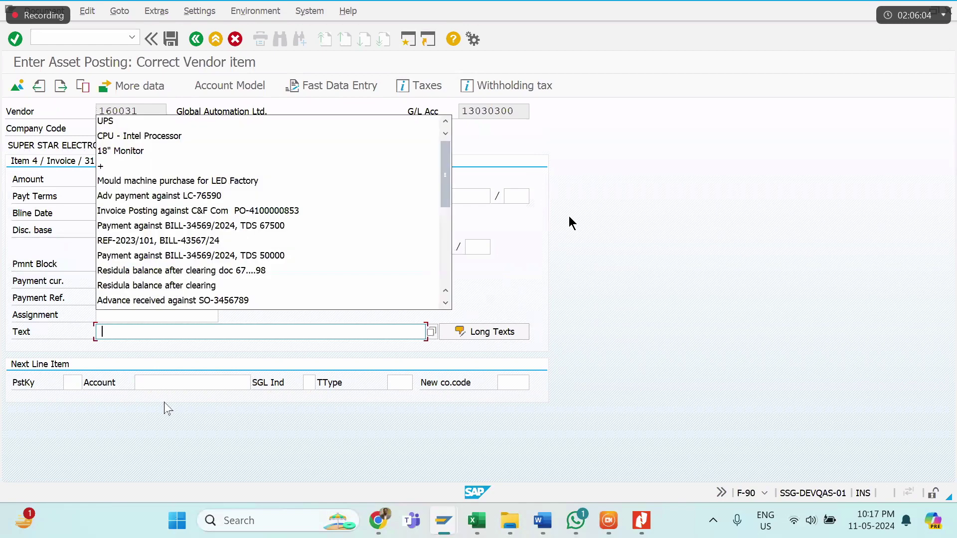
pyautogui.press('Down')
pyautogui.press('Down')
pyautogui.press('Down')
pyautogui.press('Down')
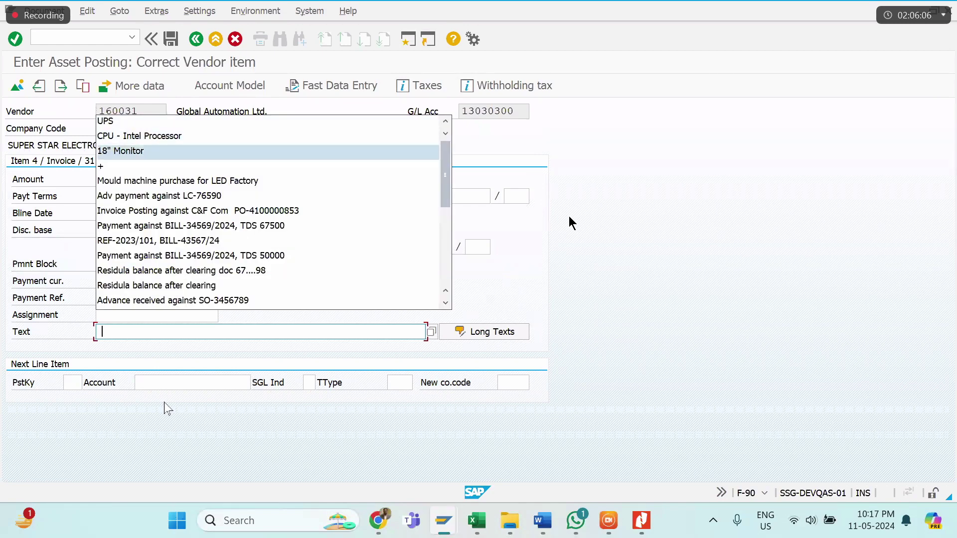
pyautogui.press('Return')
pyautogui.press('Return')
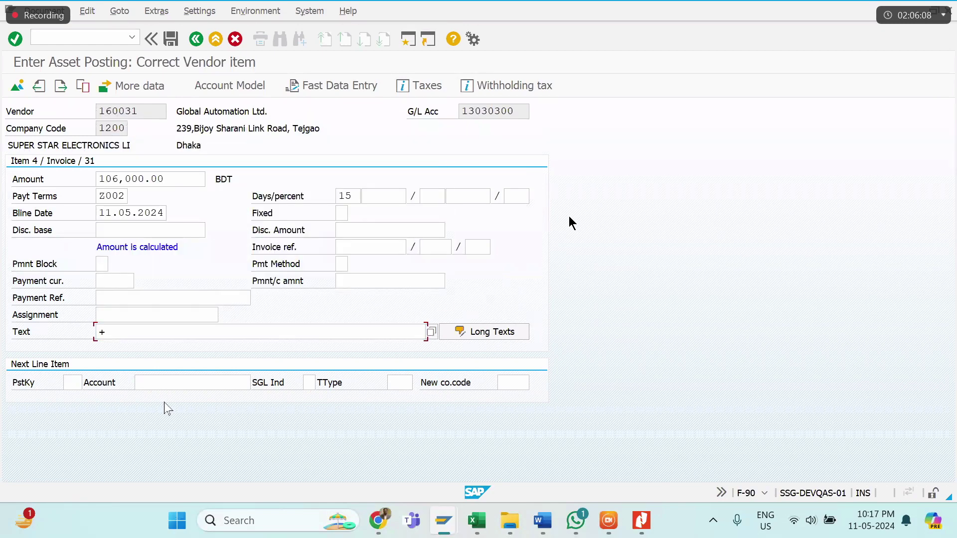
pyautogui.press('Tab')
pyautogui.press('Tab')
pyautogui.press('Tab')
pyautogui.press('Tab')
pyautogui.press('Tab')
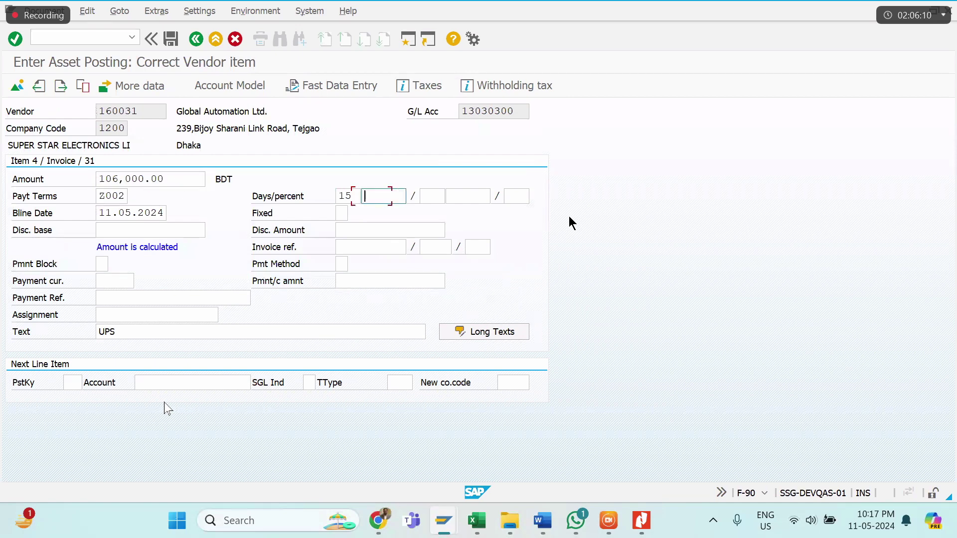
# Step: Replace the vendor item's text with "Desktop Purchase for MBD Dept"
pyautogui.click(49, 316)
pyautogui.press('Tab')
pyautogui.write('D')
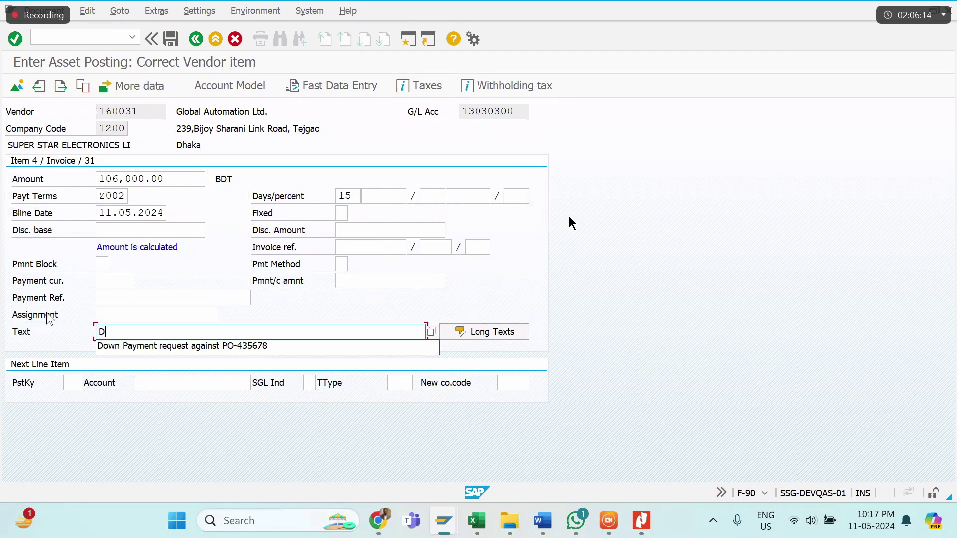
pyautogui.write('esk')
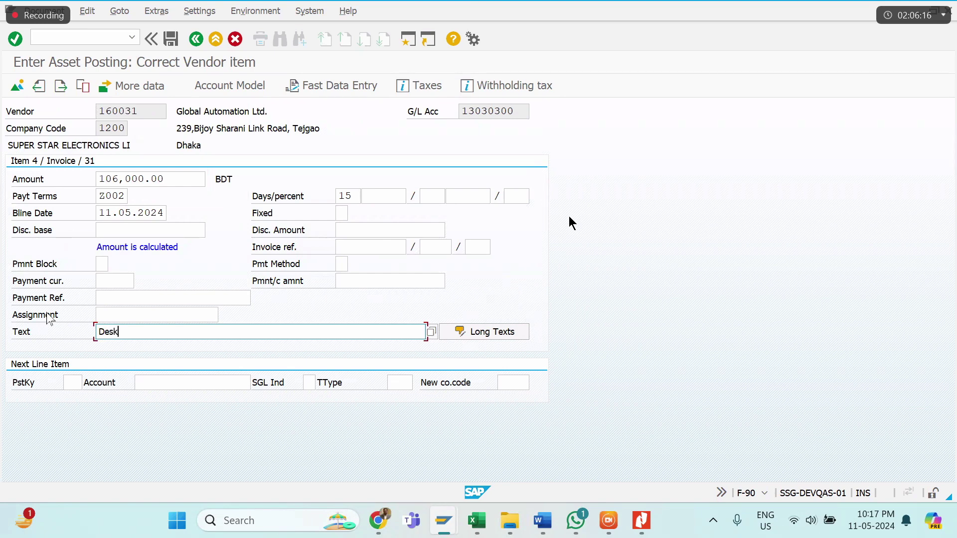
pyautogui.write('top Purchase for MBD')
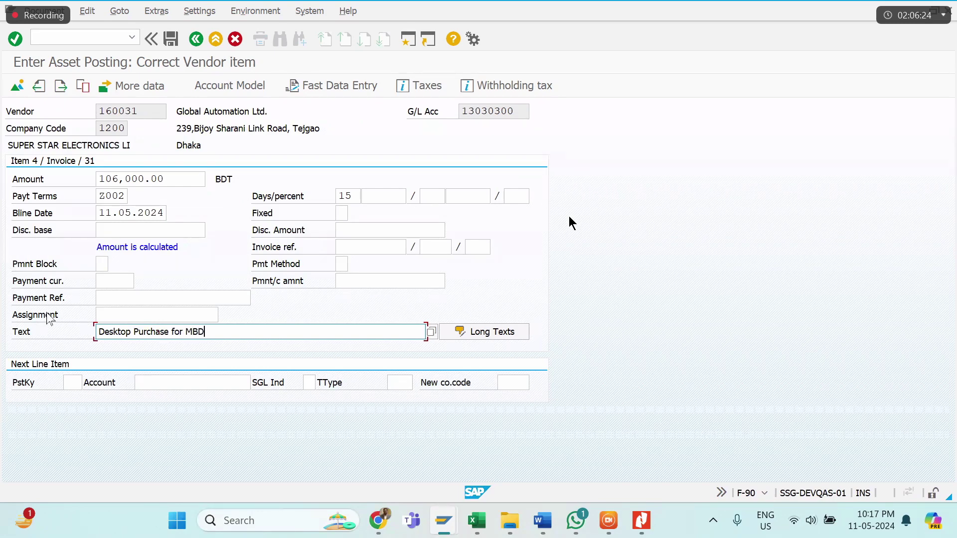
pyautogui.write(' Dept')
pyautogui.press('Return')
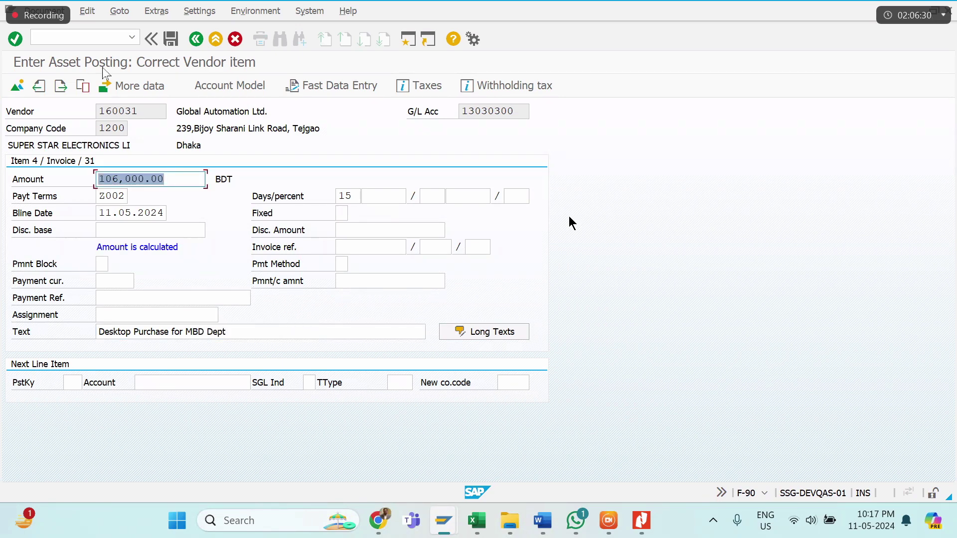
# Step: Simulate the asset posting and copy a screenshot of its document overview to the clipboard
pyautogui.click(48, 11)
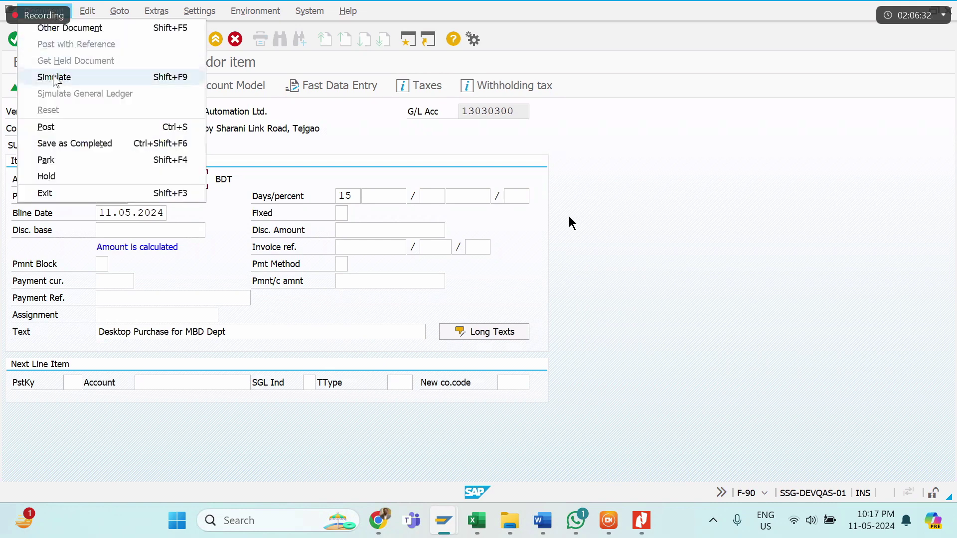
pyautogui.click(56, 76)
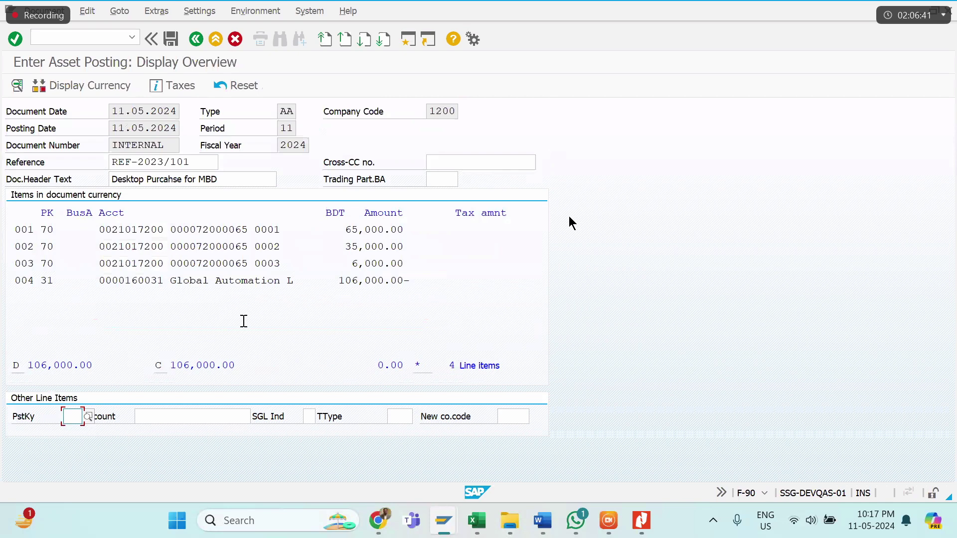
pyautogui.click(713, 522)
pyautogui.click(684, 416)
pyautogui.moveTo(0, 0)
pyautogui.mouseDown()
pyautogui.moveTo(572, 432)
pyautogui.moveTo(578, 448)
pyautogui.mouseUp()
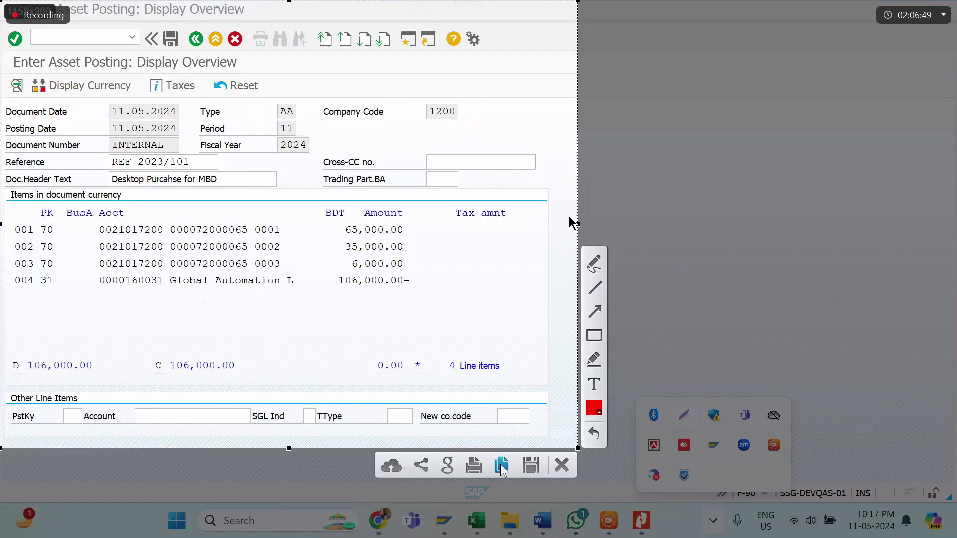
pyautogui.click(502, 466)
# Step: Switch to the session notes in Word and paste the overview screenshot on the blank page after the sub asset screenshots, followed by a new line
pyautogui.moveTo(543, 520)
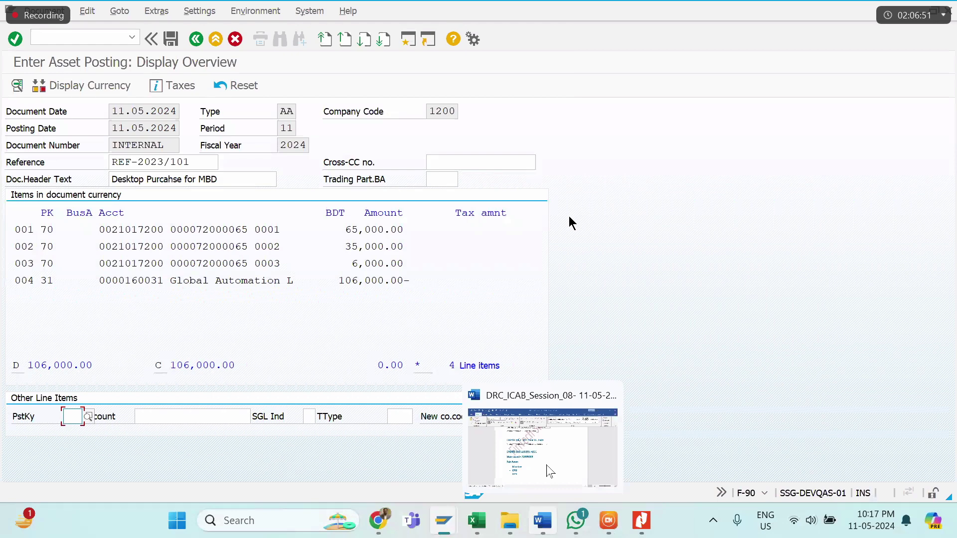
pyautogui.click(549, 471)
pyautogui.hotkey('ctrl', 'v')
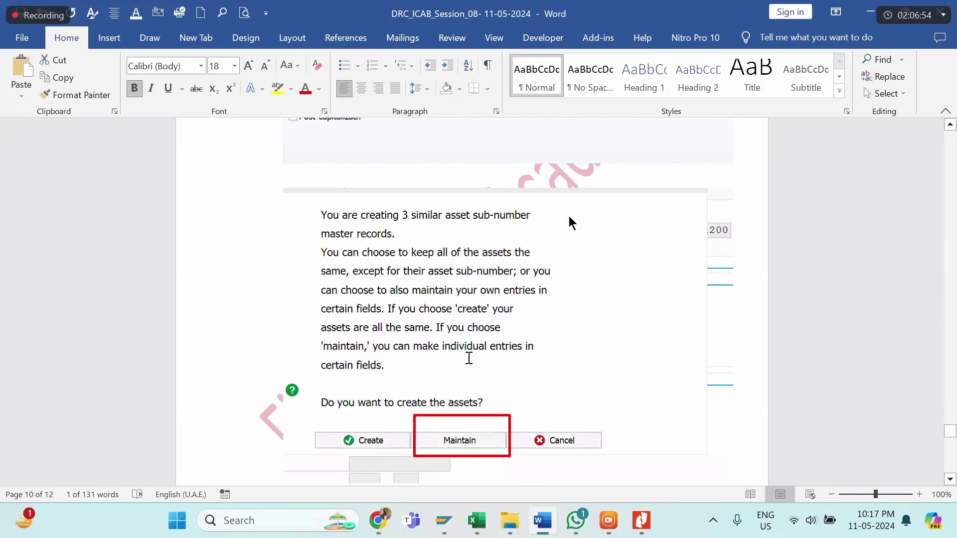
pyautogui.scroll(-5, 571, 223)
pyautogui.scroll(3, 572, 222)
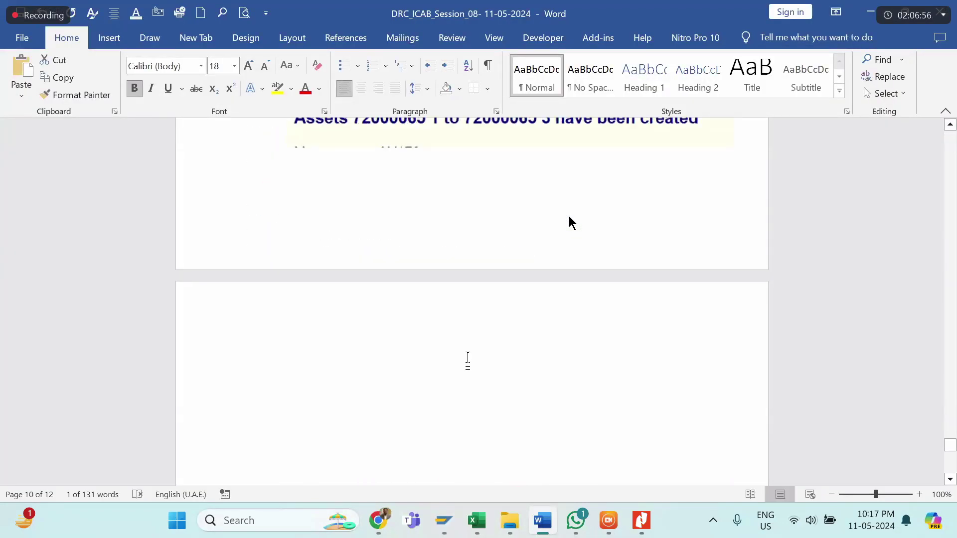
pyautogui.click(467, 358)
pyautogui.hotkey('ctrl', 'v')
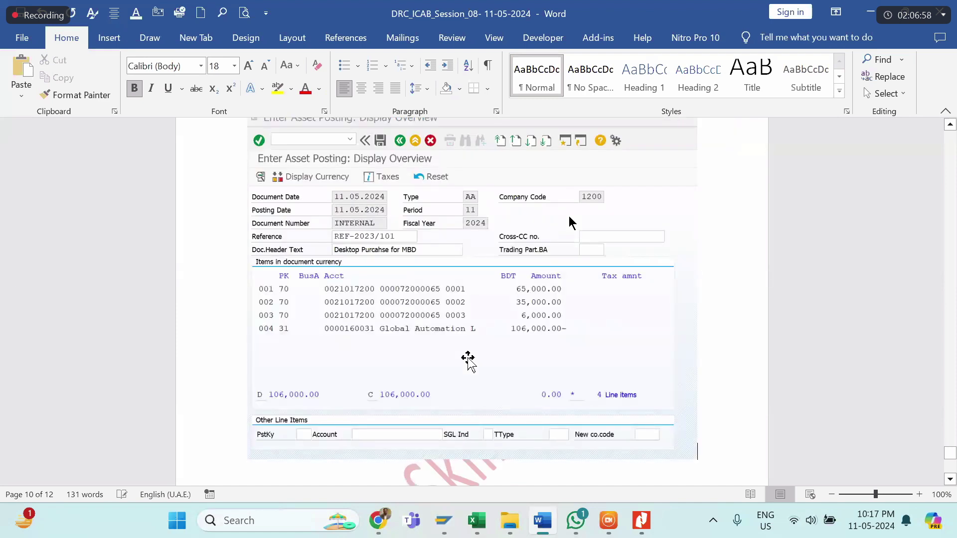
pyautogui.press('Return')
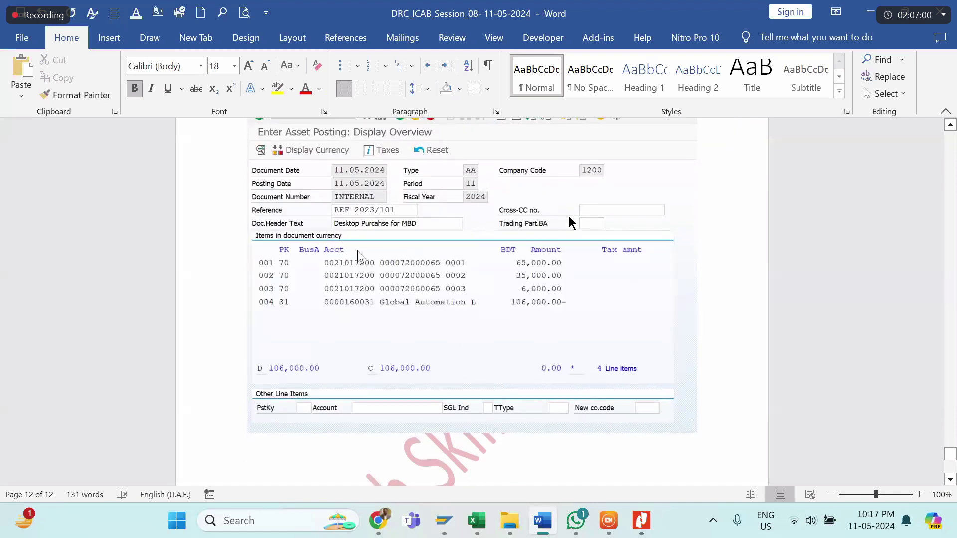
# Step: Return to the F-90 session in SAP and post the simulated asset acquisition document
pyautogui.hotkey('alt', 'Tab')
pyautogui.hotkey('ctrl', 's')
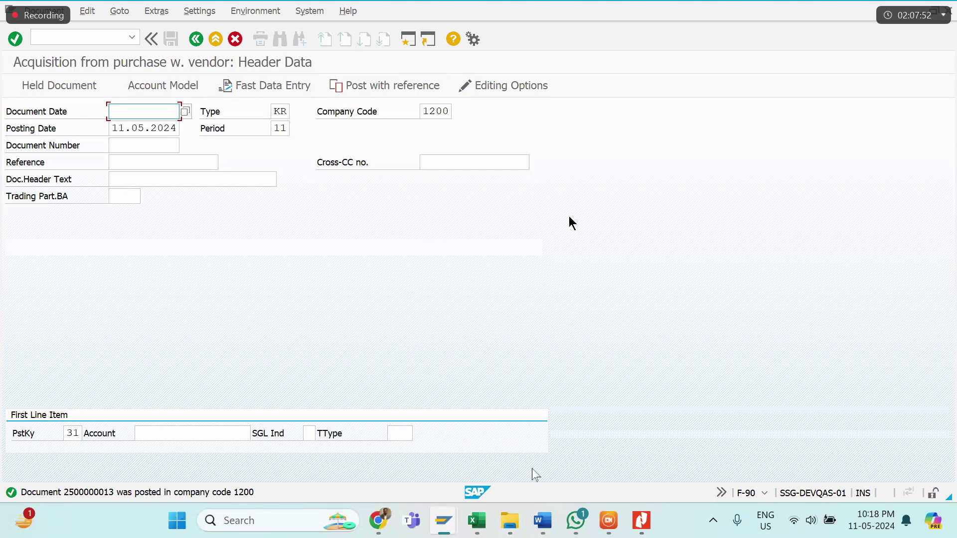
pyautogui.moveTo(443, 520)
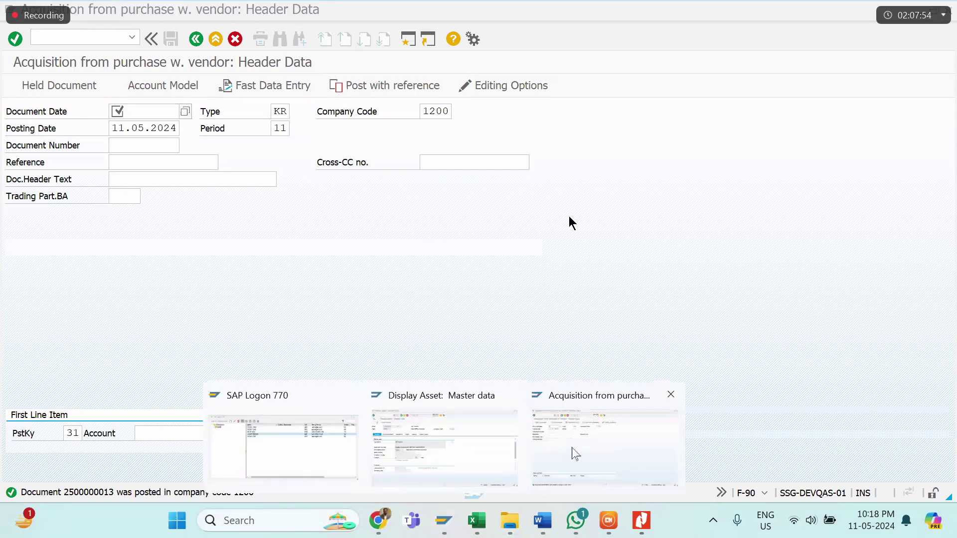
pyautogui.click(576, 453)
# Step: Leave the asset master data display in the other SAP session and open the Asset History Sheet with transaction AR02
pyautogui.moveTo(443, 521)
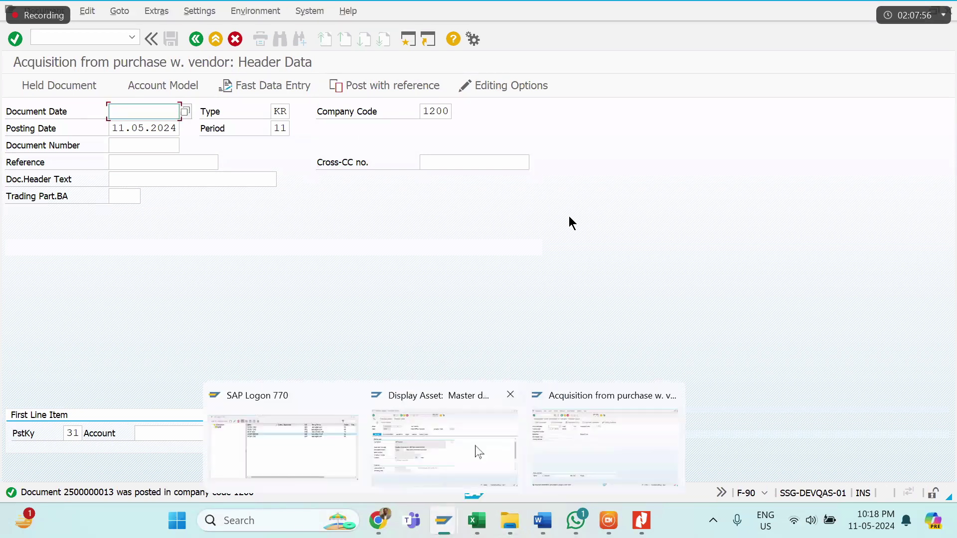
pyautogui.click(472, 412)
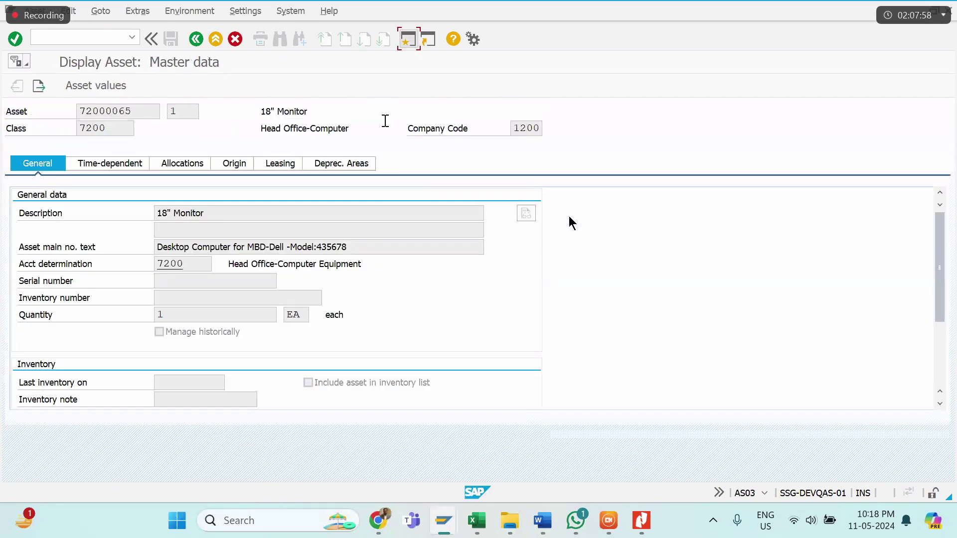
pyautogui.press('F3')
pyautogui.write('ar02')
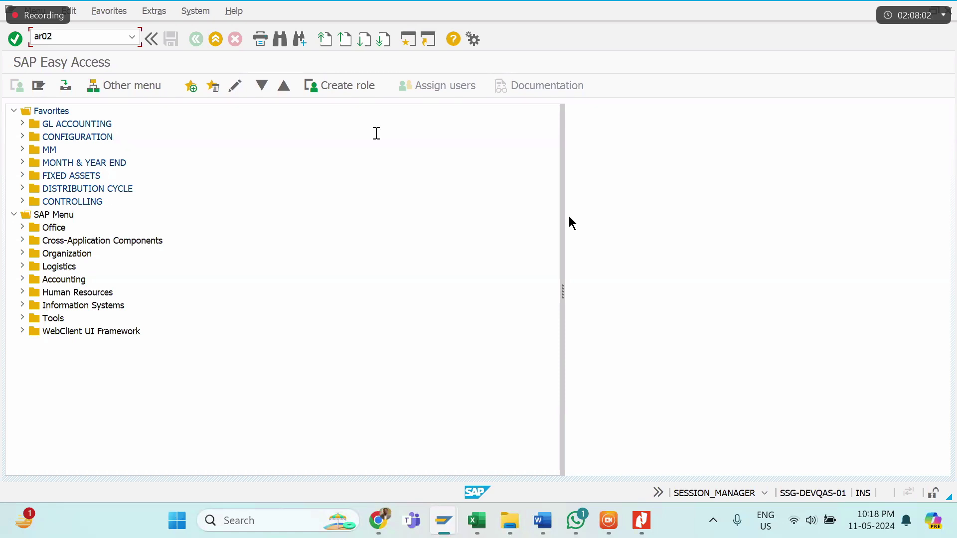
pyautogui.press('Return')
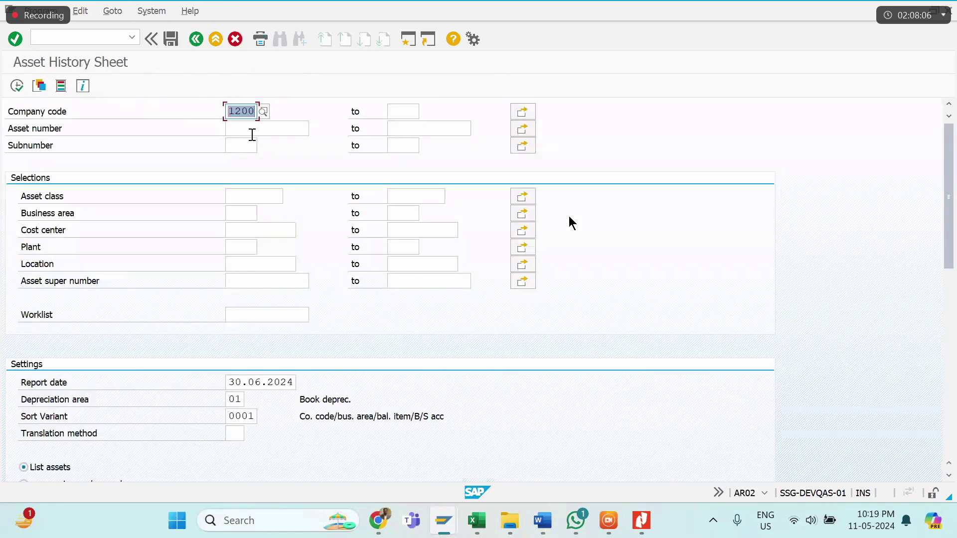
# Step: Run the Asset History Sheet for company code 1200 and asset number 72000065, leaving the subnumber blank
pyautogui.press('BackSpace')
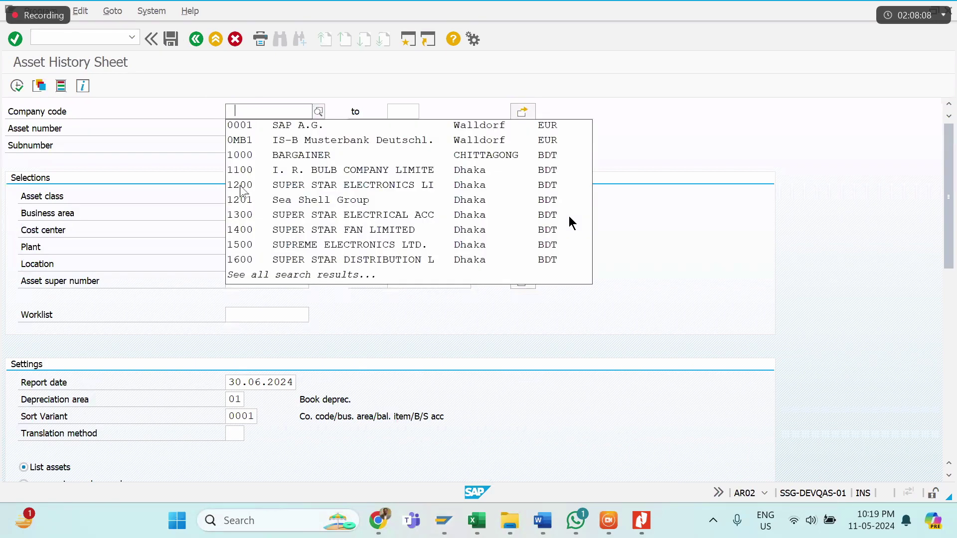
pyautogui.click(241, 185)
pyautogui.click(233, 128)
pyautogui.click(259, 143)
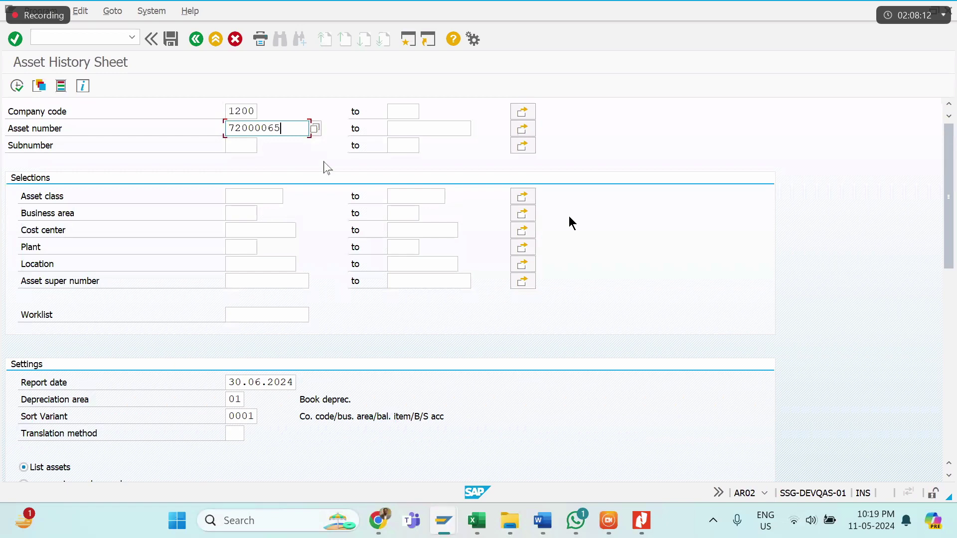
pyautogui.click(243, 148)
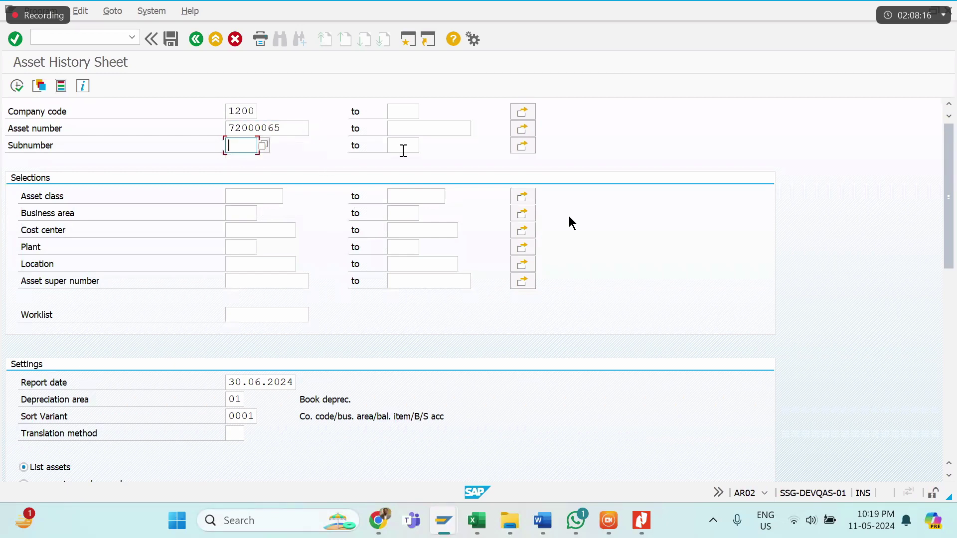
pyautogui.click(16, 87)
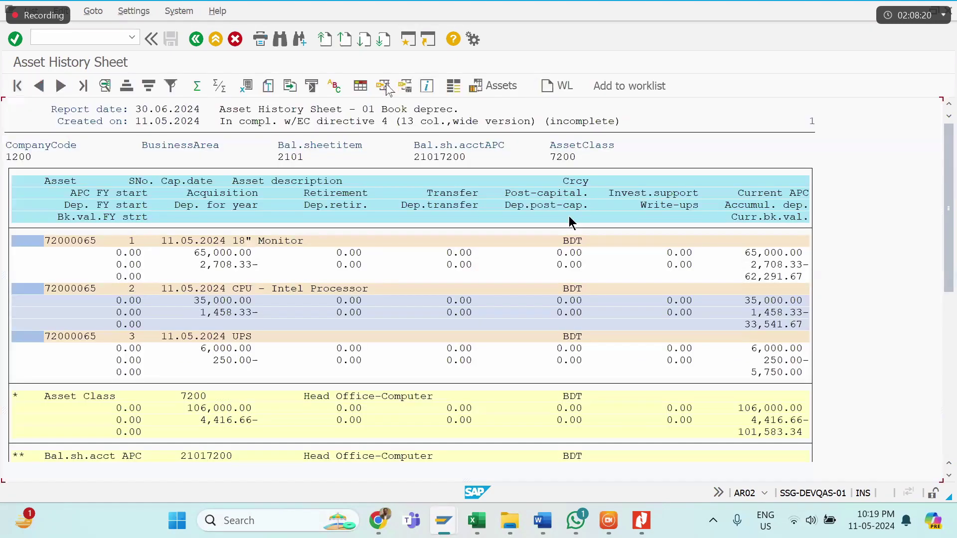
# Step: Apply a saved layout to the history sheet that lists each sub asset on a single row
pyautogui.click(383, 88)
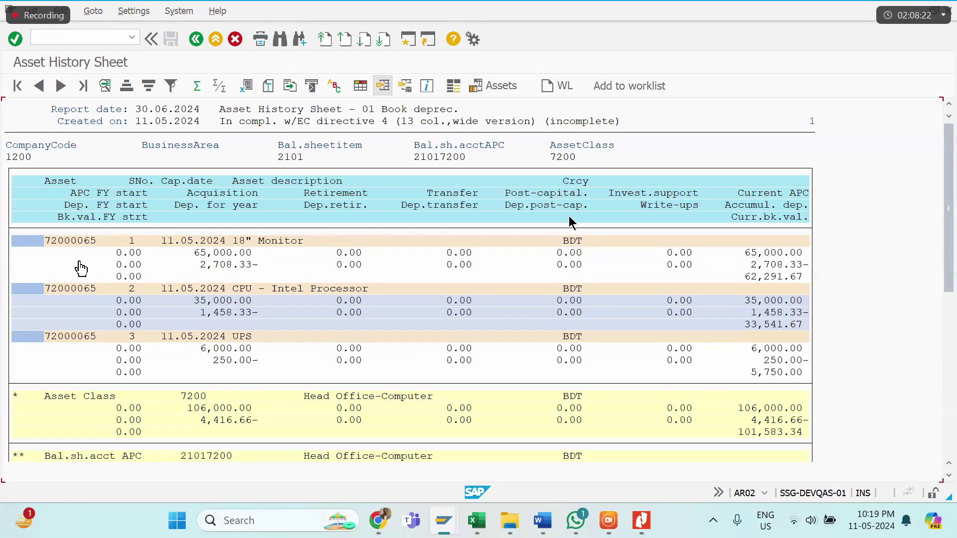
pyautogui.doubleClick(85, 229)
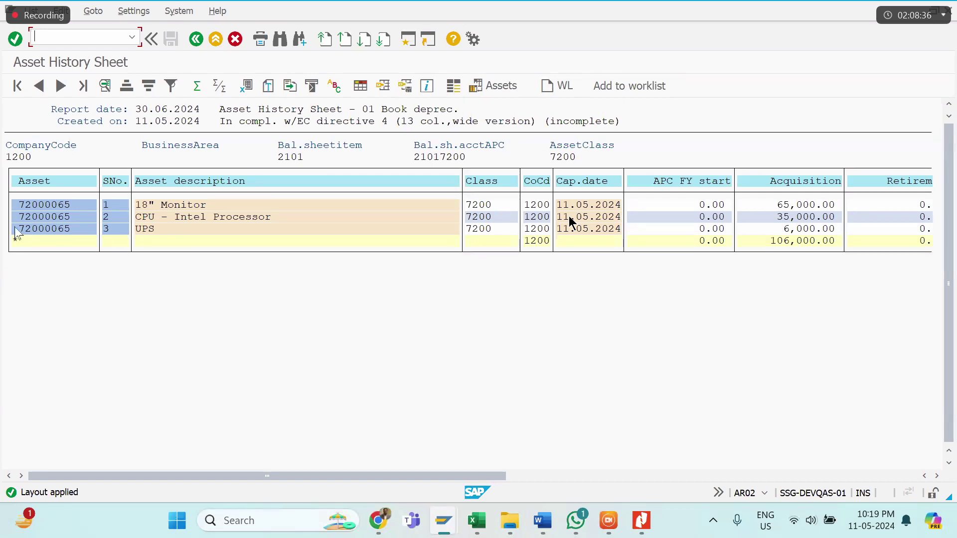
# Step: Examine the acquisition, depreciation and book value columns for the monitor, CPU and UPS sub assets
pyautogui.moveTo(15, 230); pyautogui.dragTo(77, 234)
pyautogui.hotkey('ctrl', 'c')
pyautogui.click(105, 230)
pyautogui.click(255, 233)
pyautogui.click(889, 478)
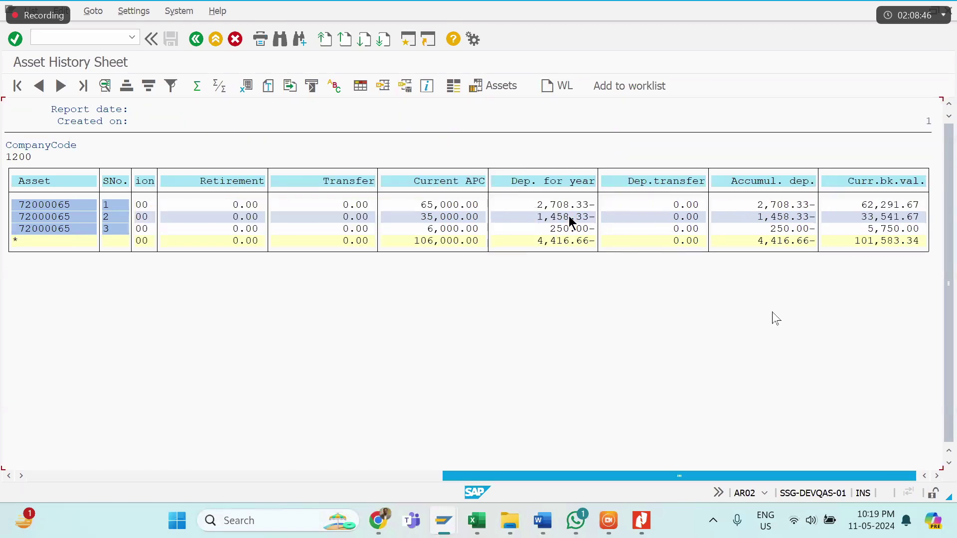
pyautogui.click(192, 476)
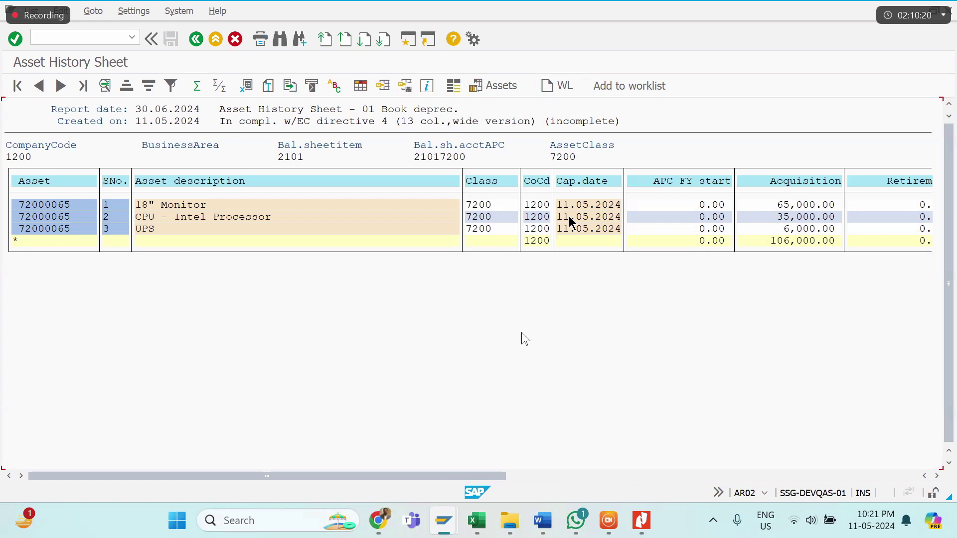
pyautogui.hscroll(3, 519, 310)
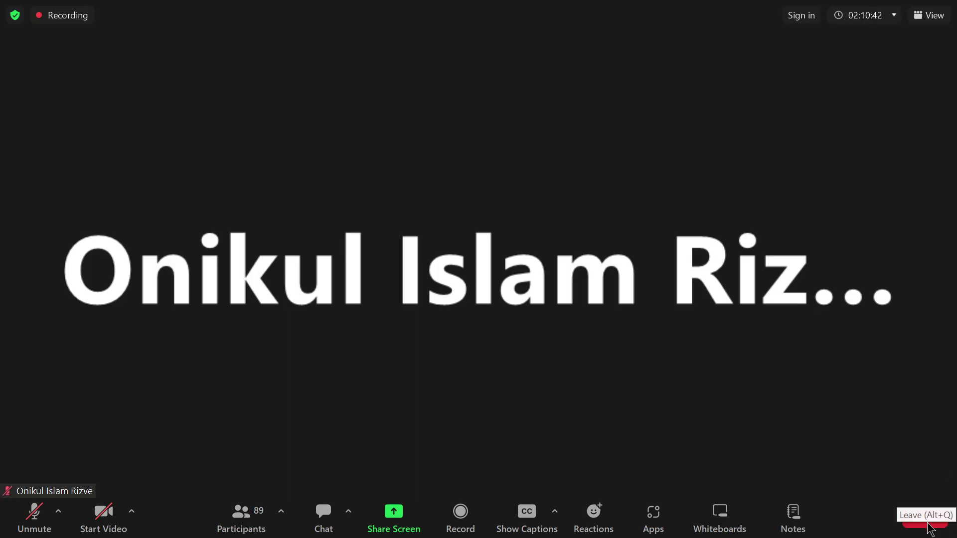
pyautogui.click(930, 527)
pyautogui.click(849, 471)
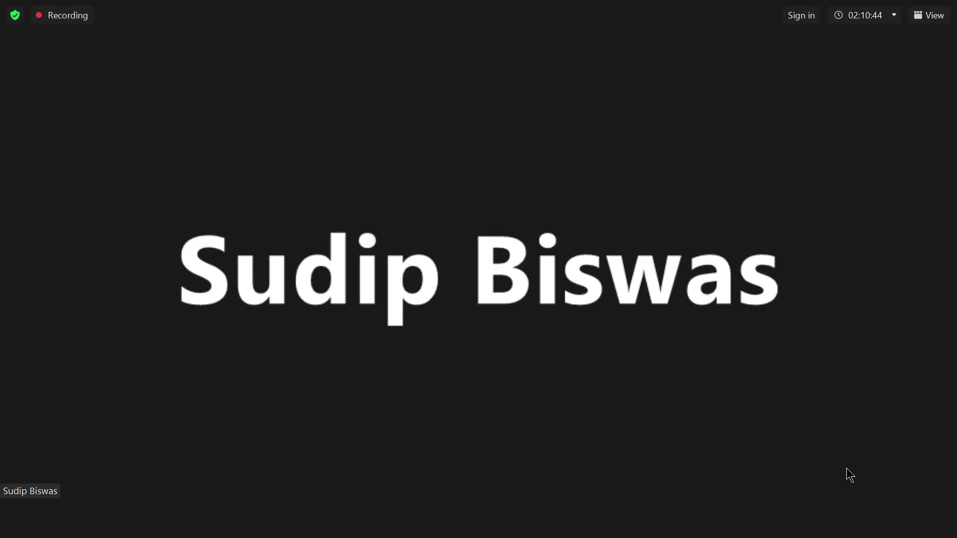